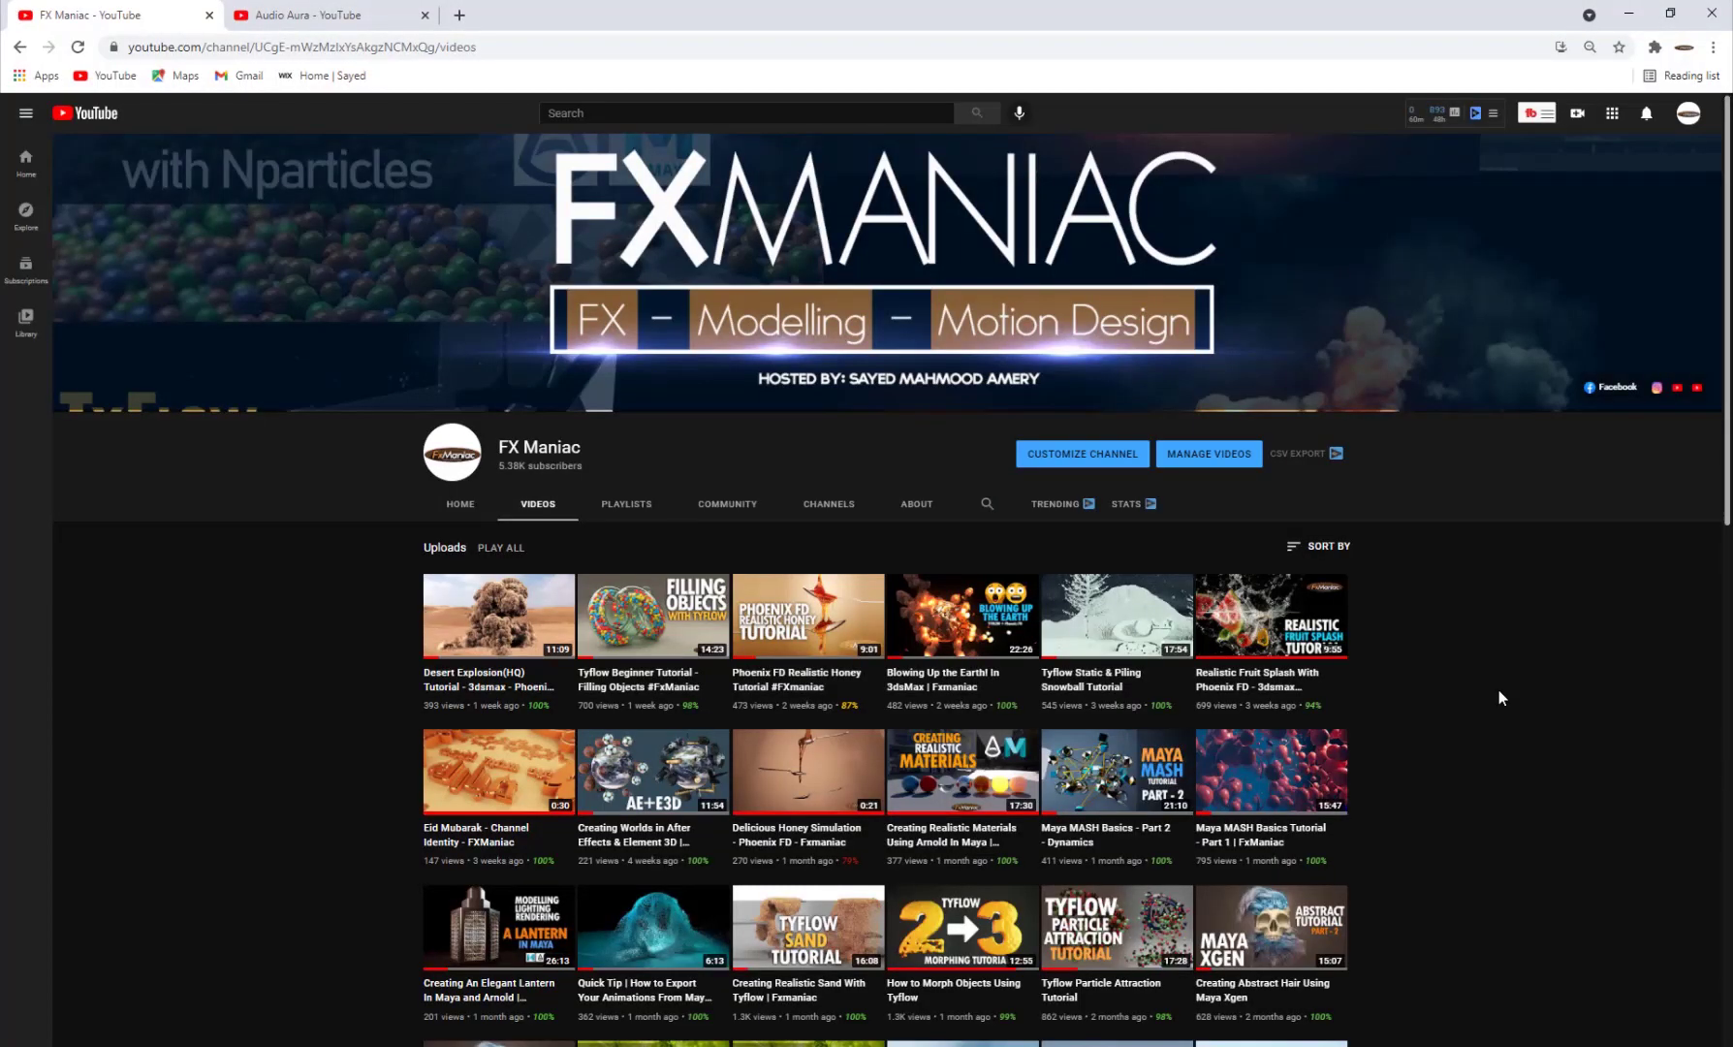
# Browse the uploaded tutorials on the FX Maniac YouTube channel
pyautogui.scroll(-4, 1498, 695)
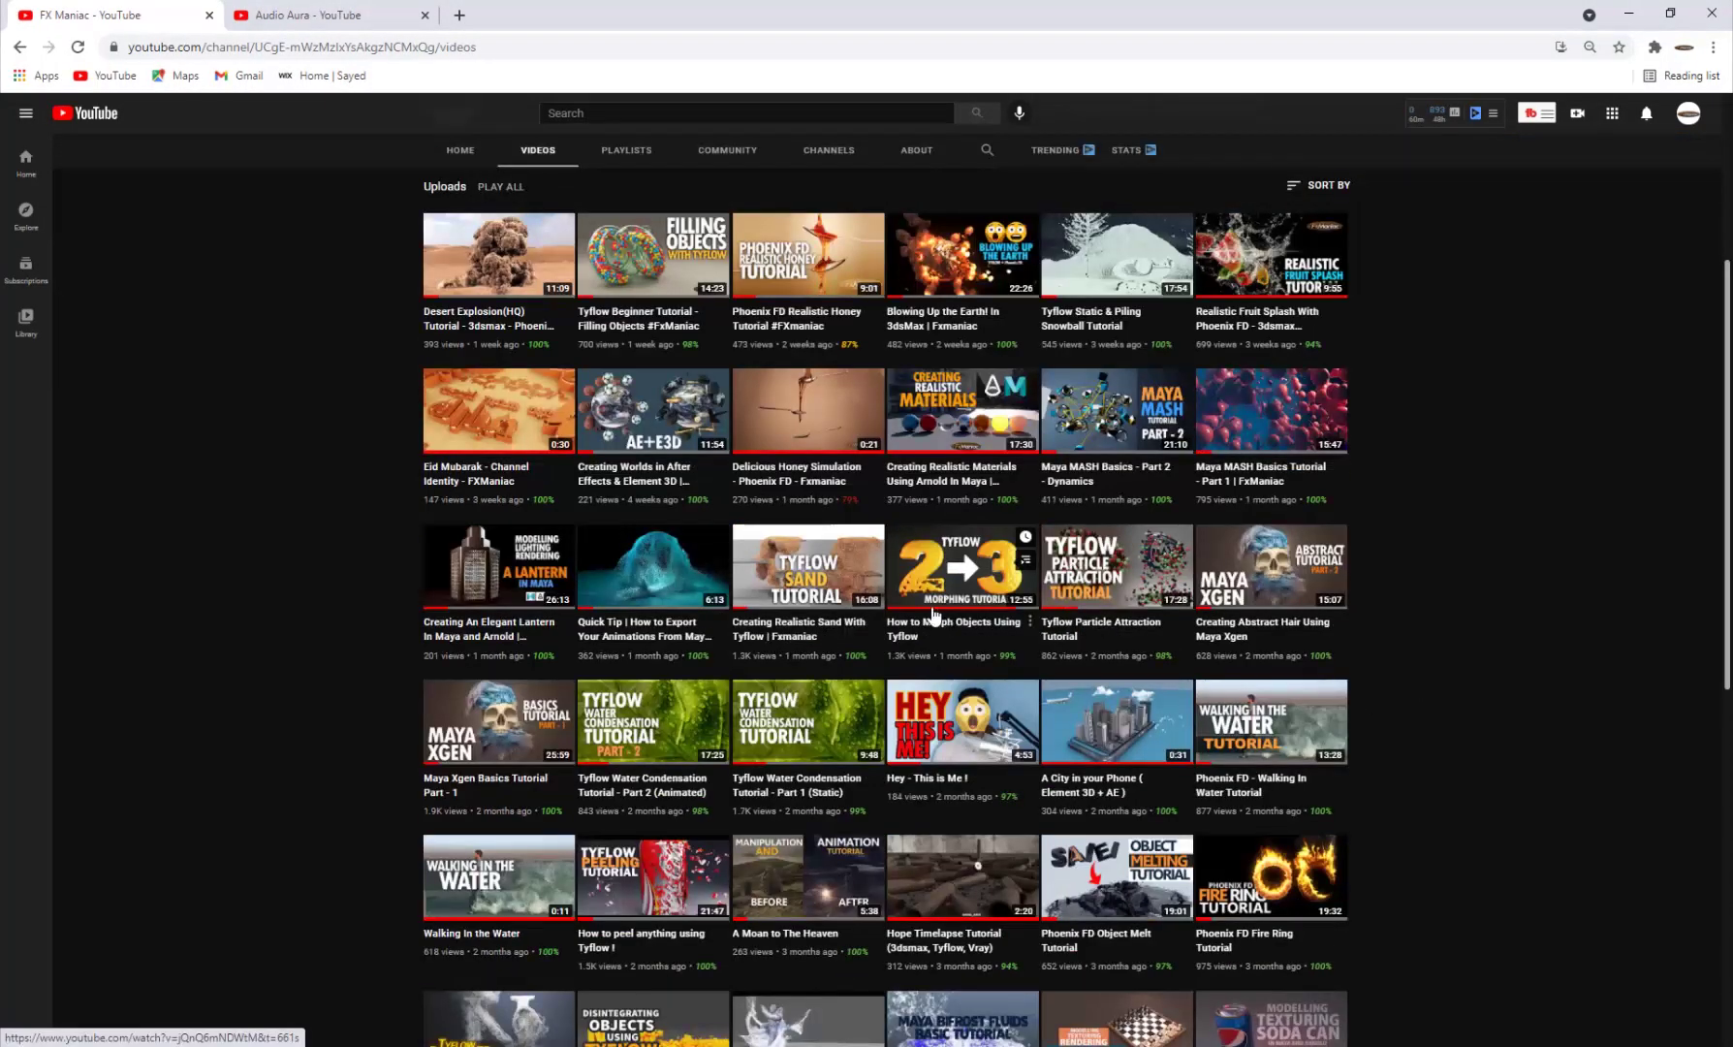
pyautogui.scroll(4, 591, 587)
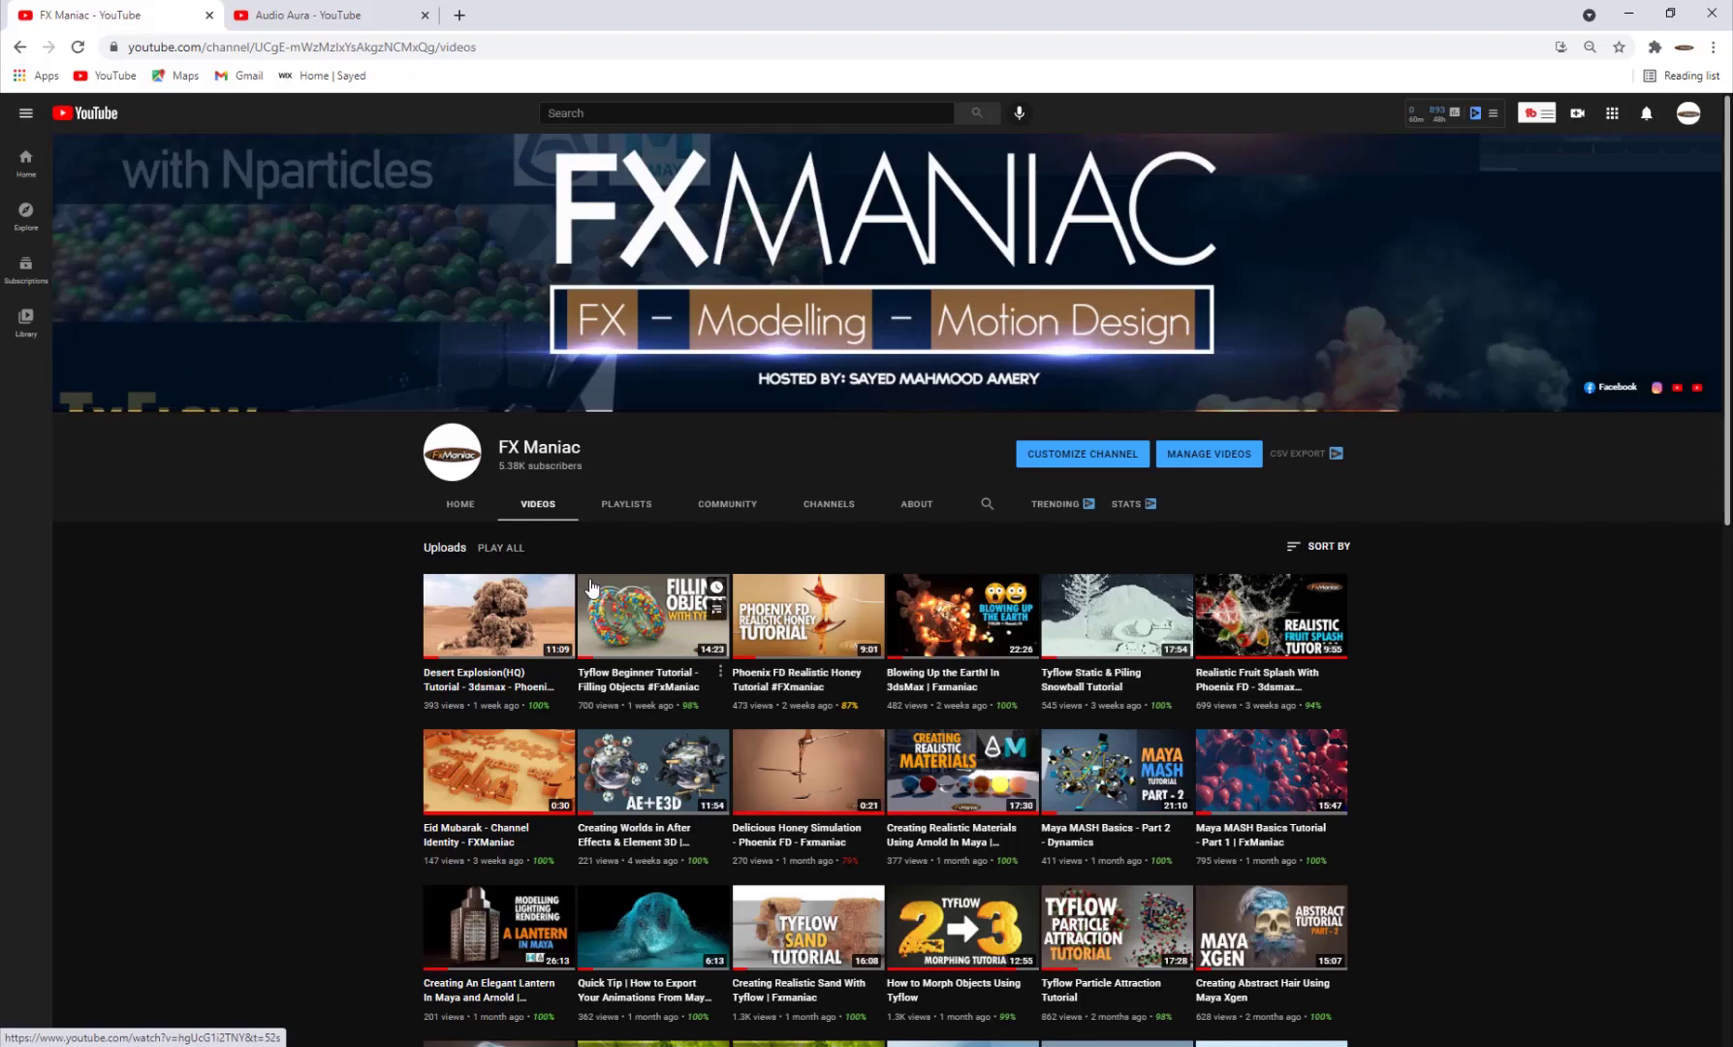
pyautogui.scroll(-4, 590, 571)
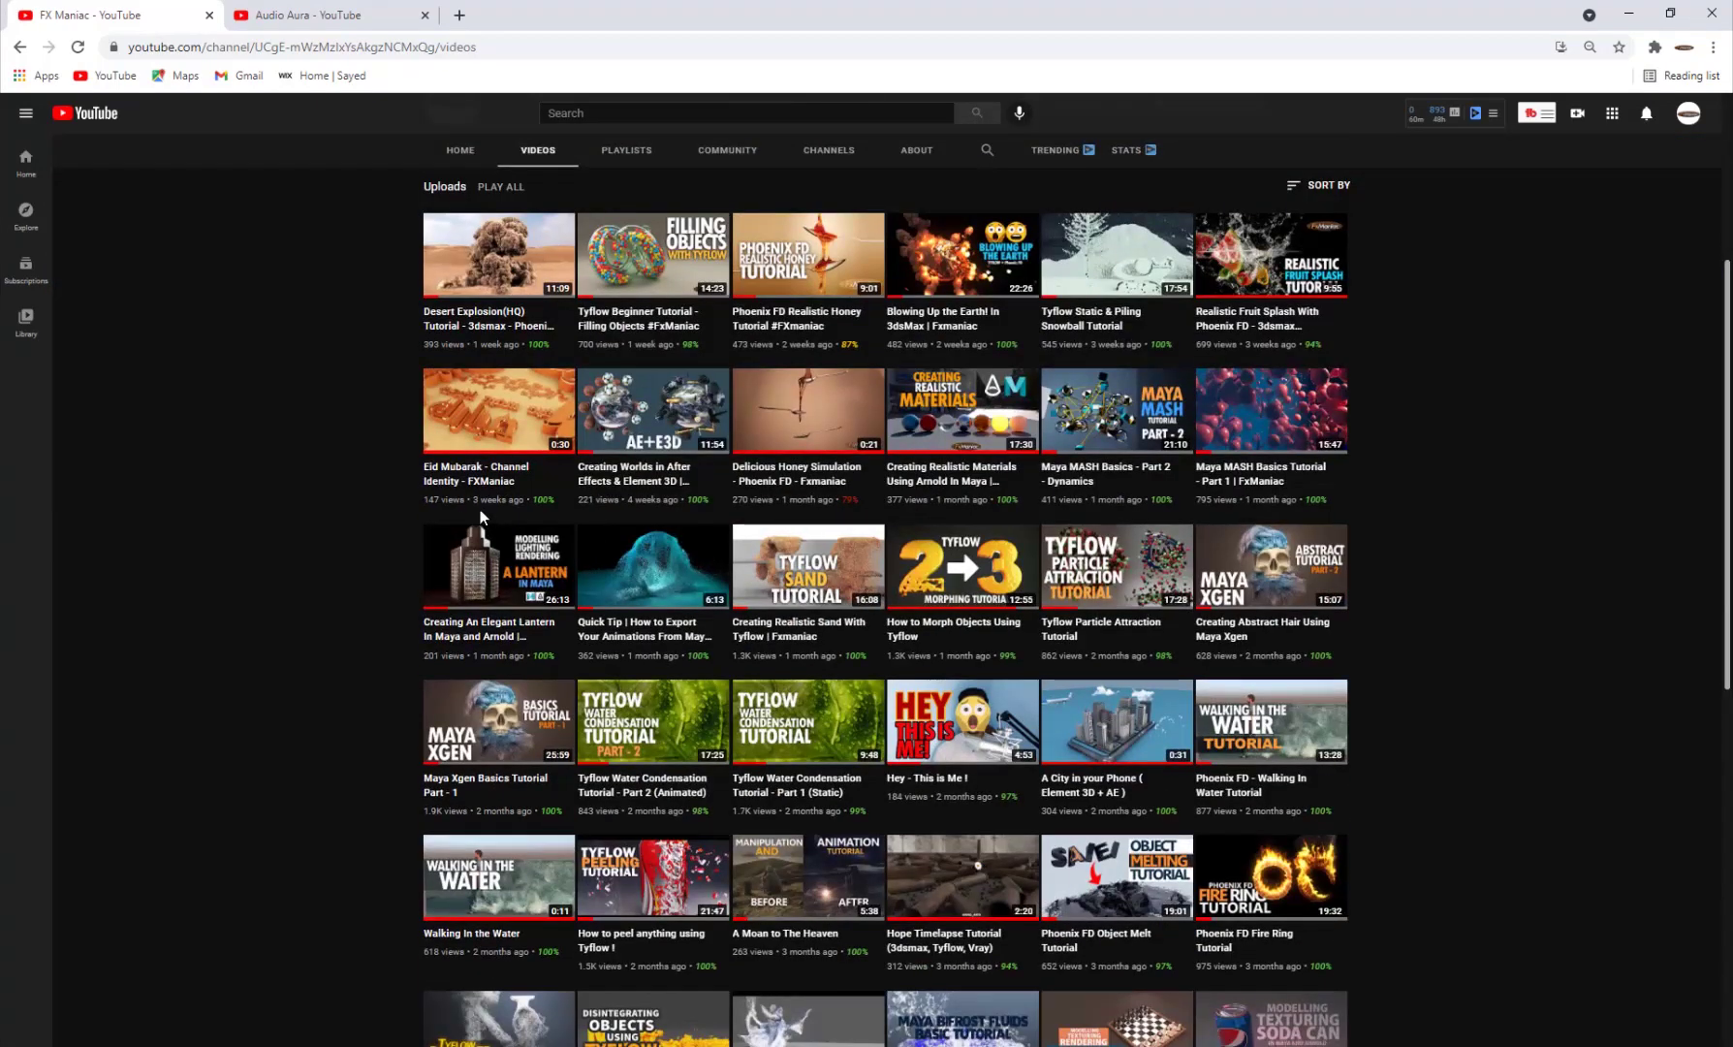
pyautogui.scroll(4, 477, 506)
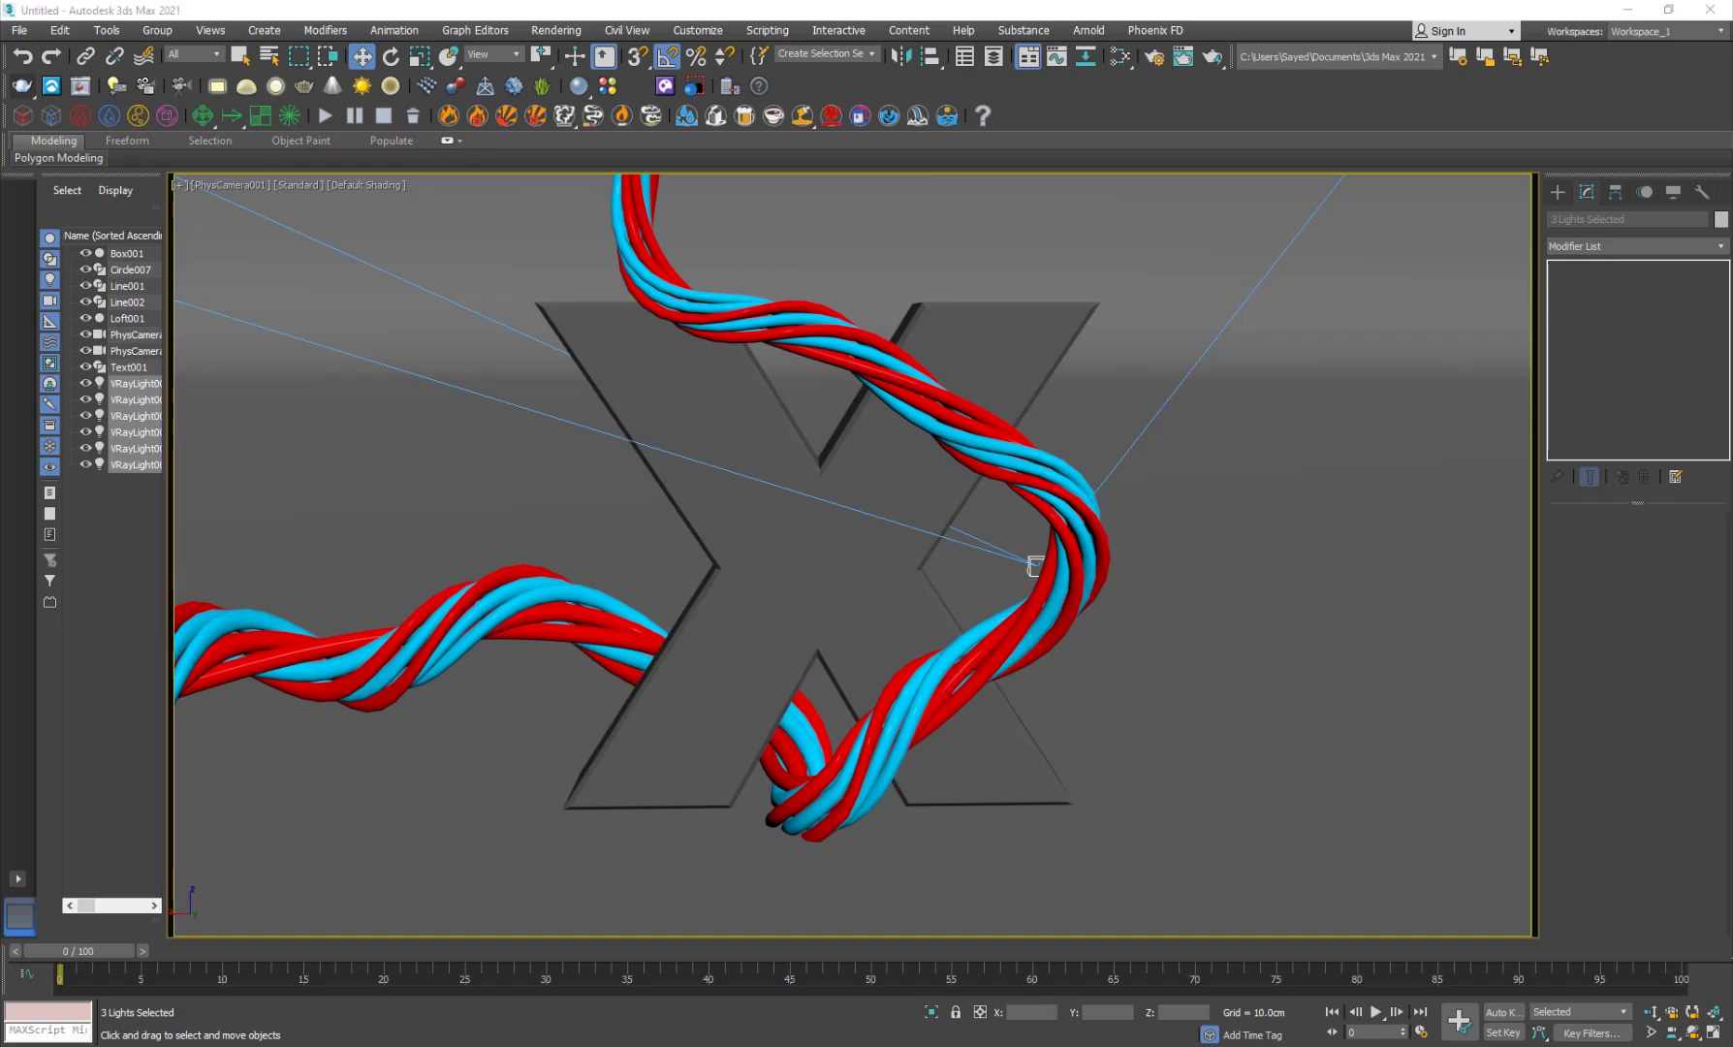
# Switch to Photos and compare the two reference renders, design.jpg and design2.jpg, of the letter X with twisted cables
pyautogui.hotkey('alt', 'Tab')
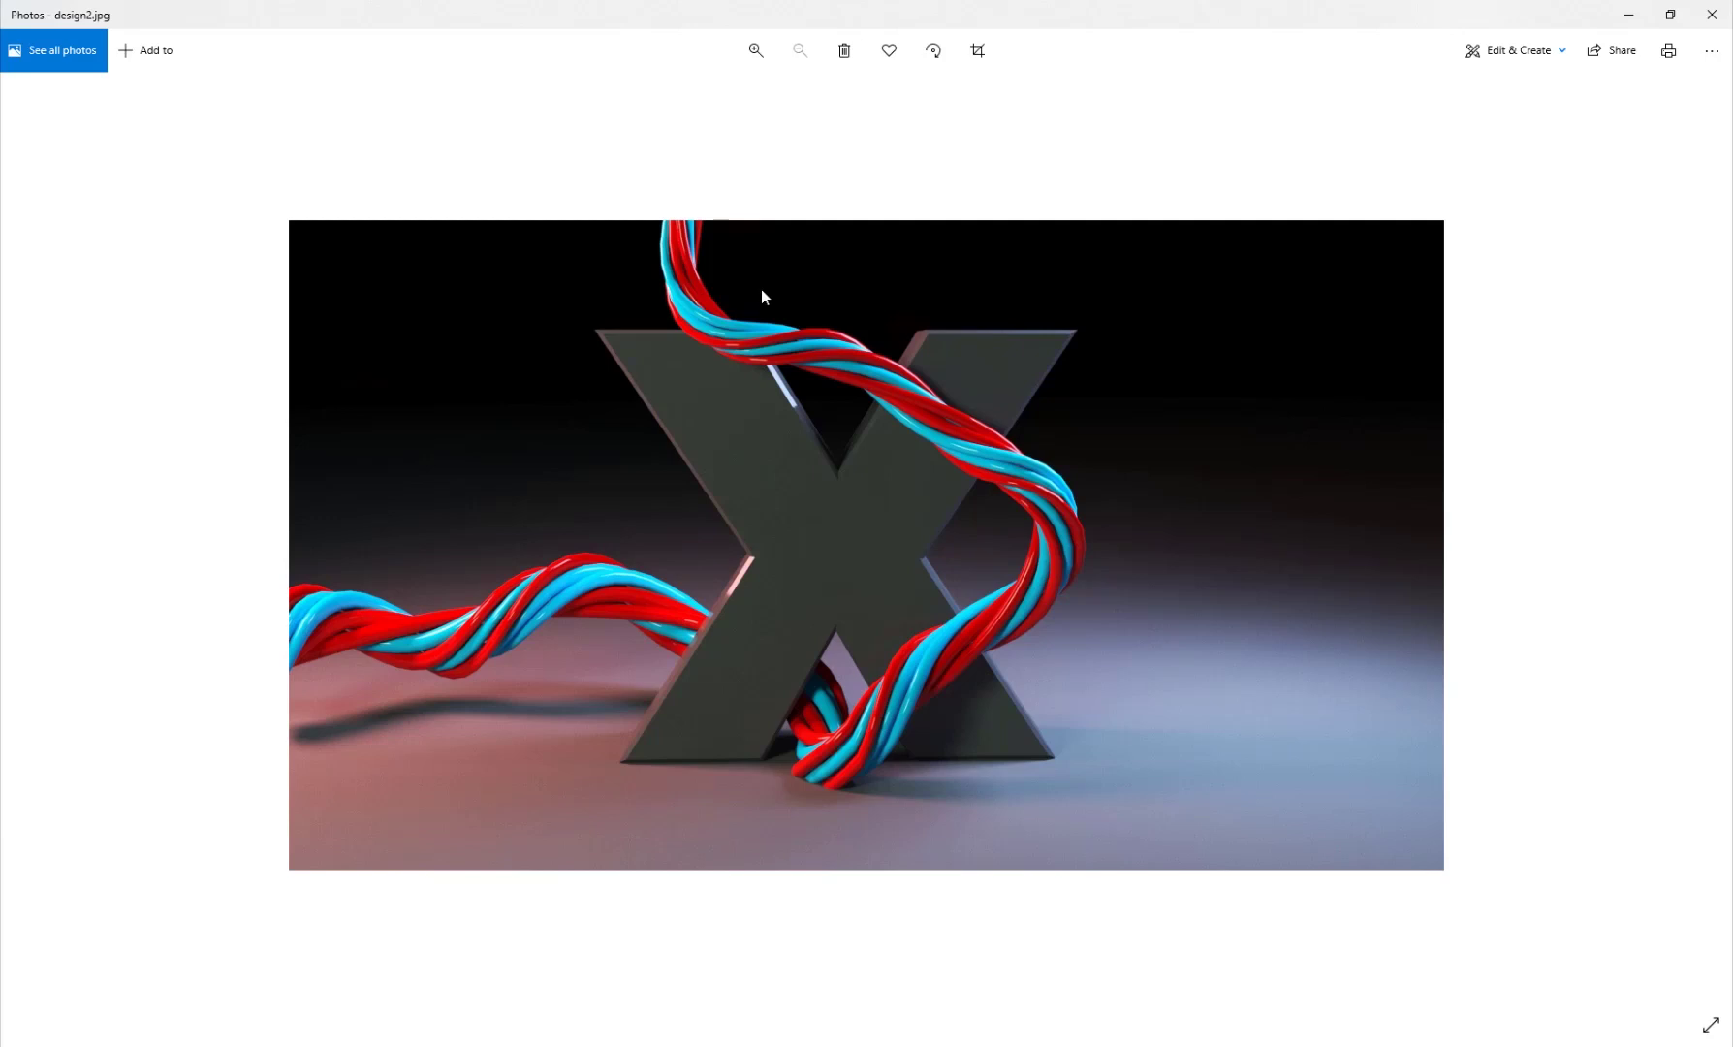
pyautogui.press('Left')
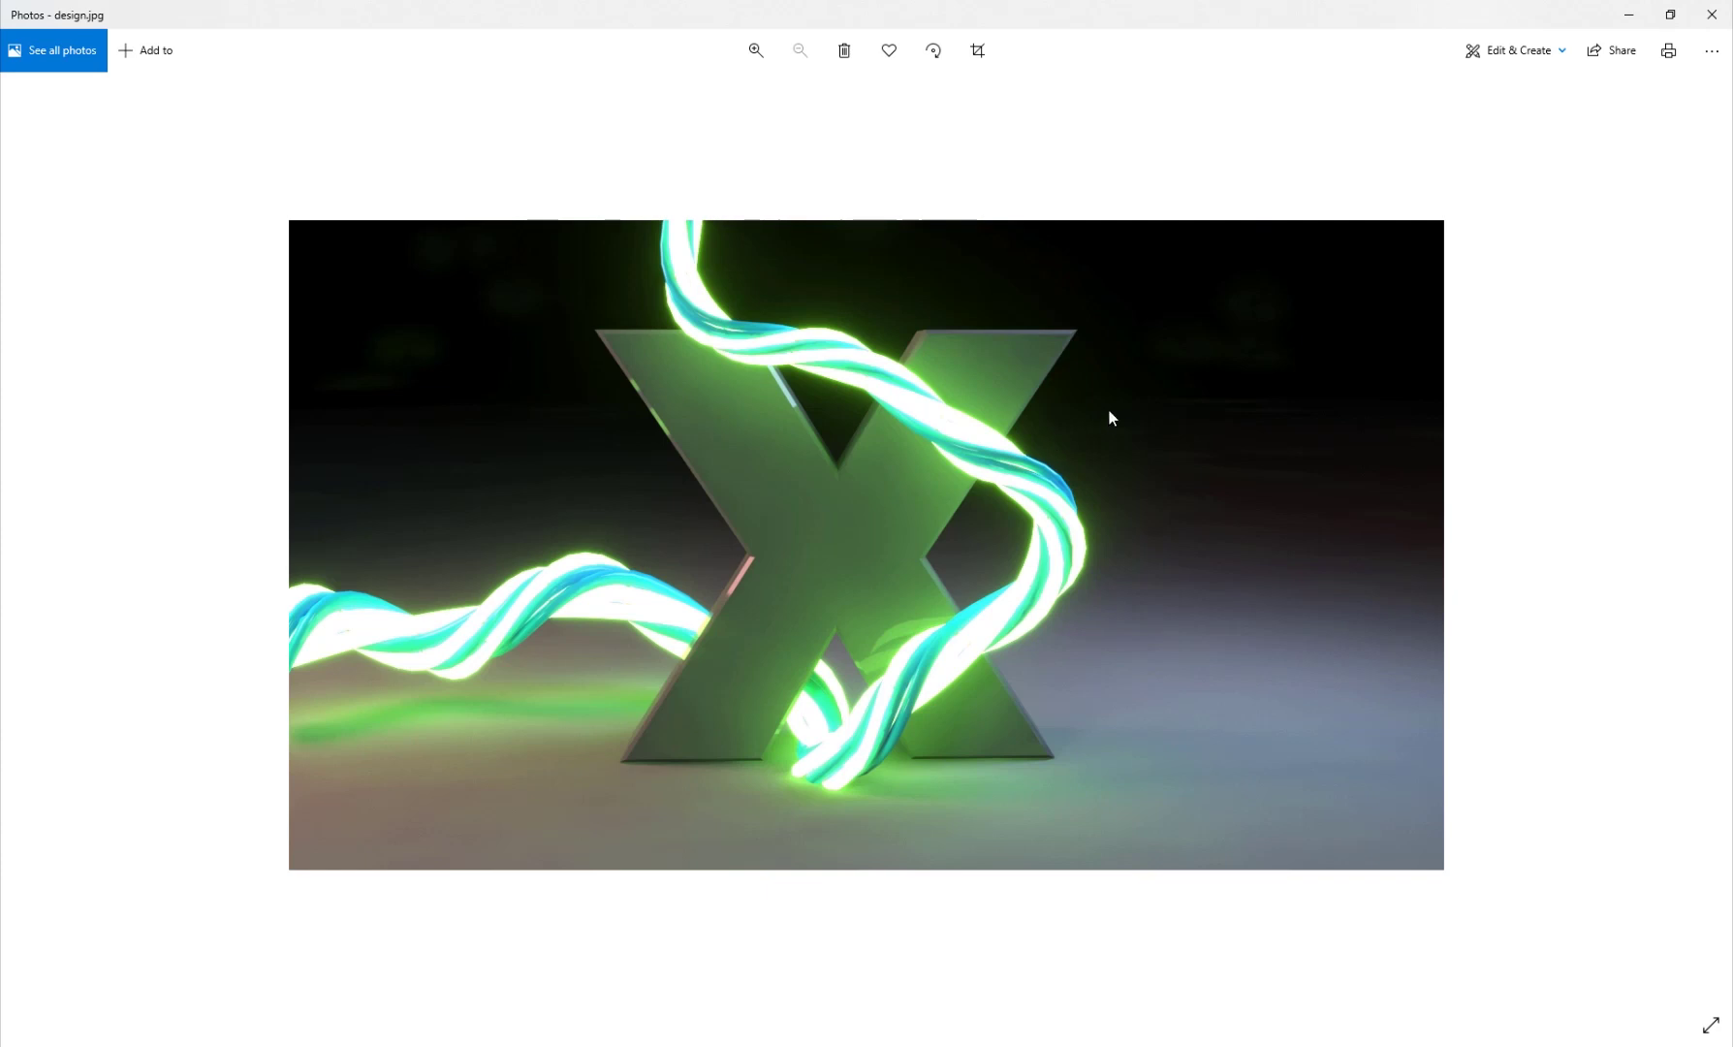
pyautogui.press('Right')
pyautogui.press('Left')
pyautogui.press('Right')
pyautogui.press('Left')
pyautogui.press('Right')
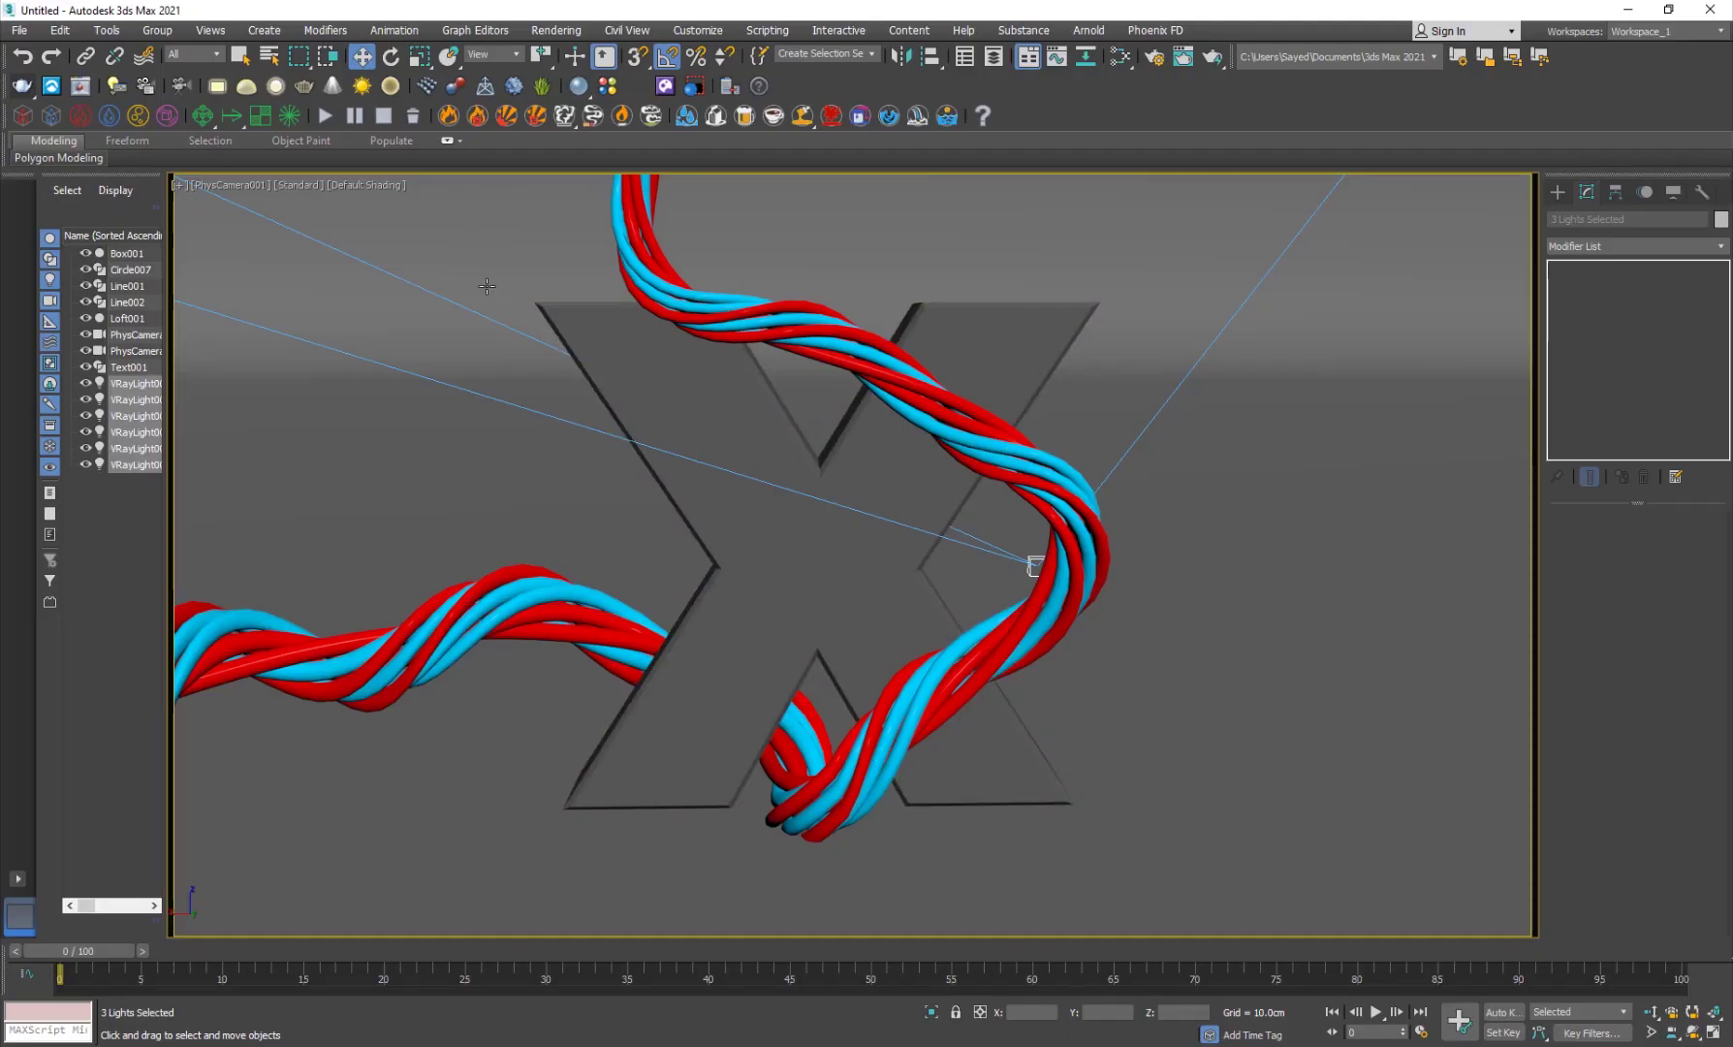
# Switch to 3ds Max, reset the scene and maximize the Perspective viewport
pyautogui.click(739, 442)
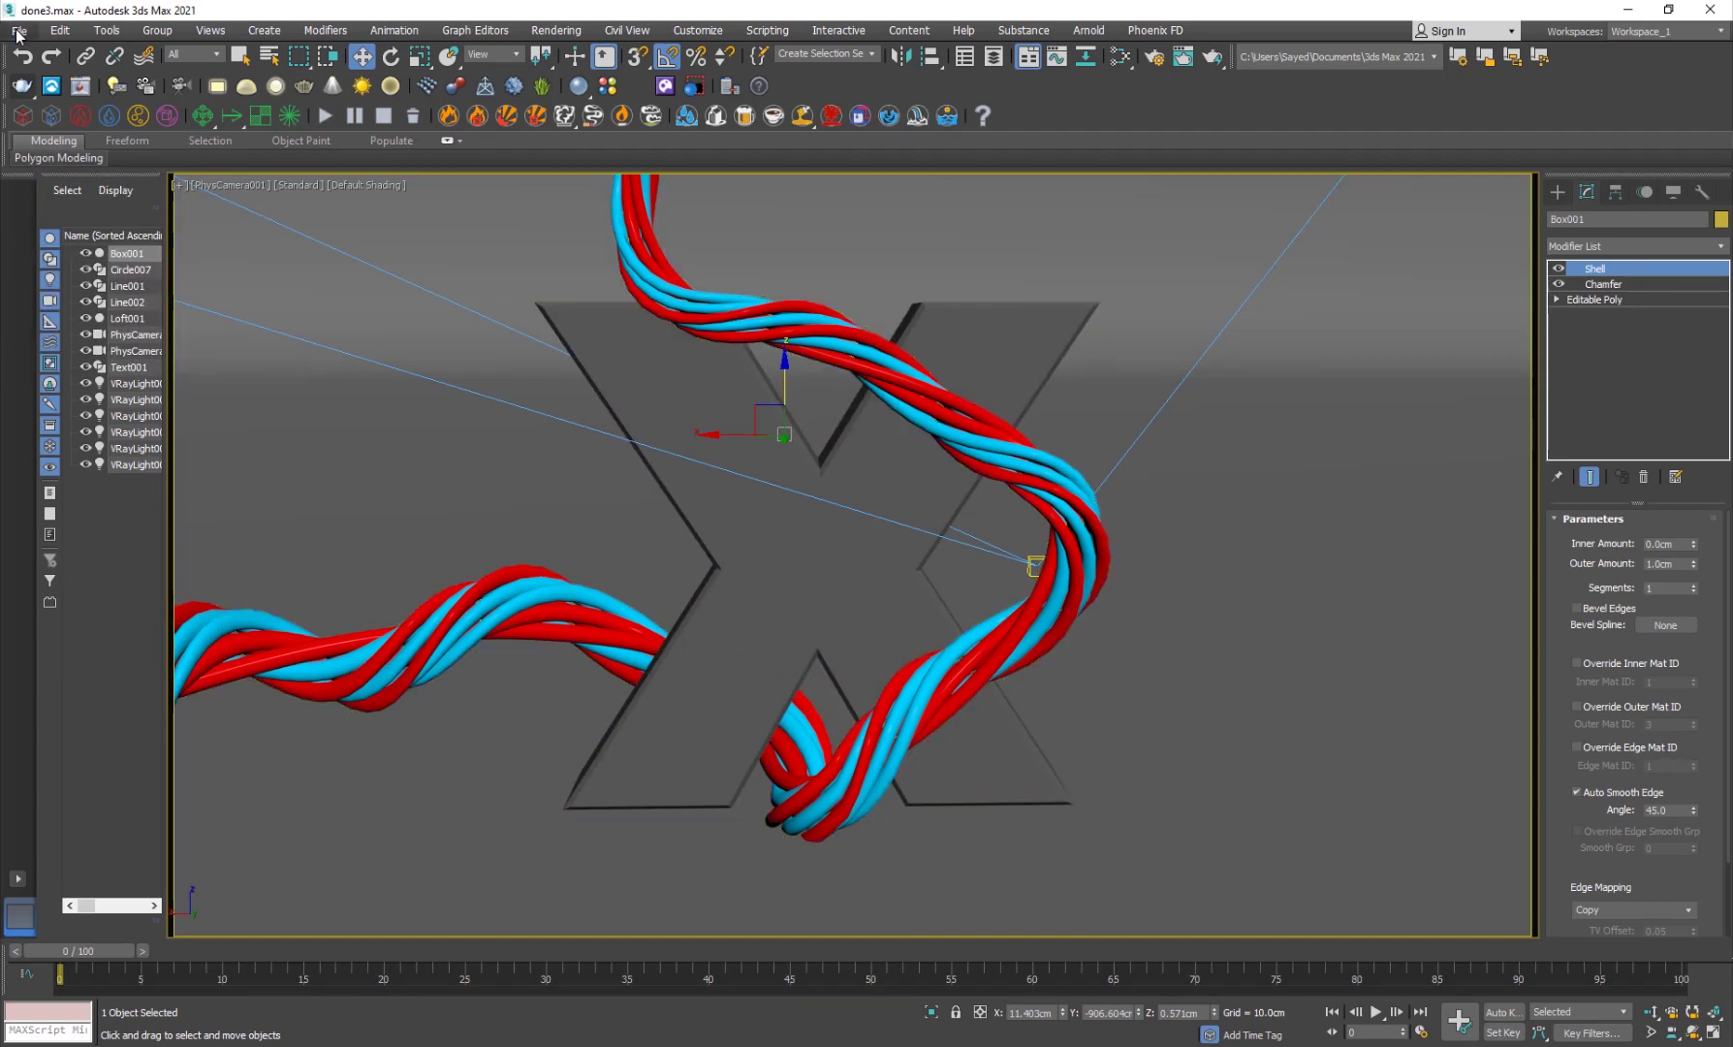
pyautogui.click(15, 30)
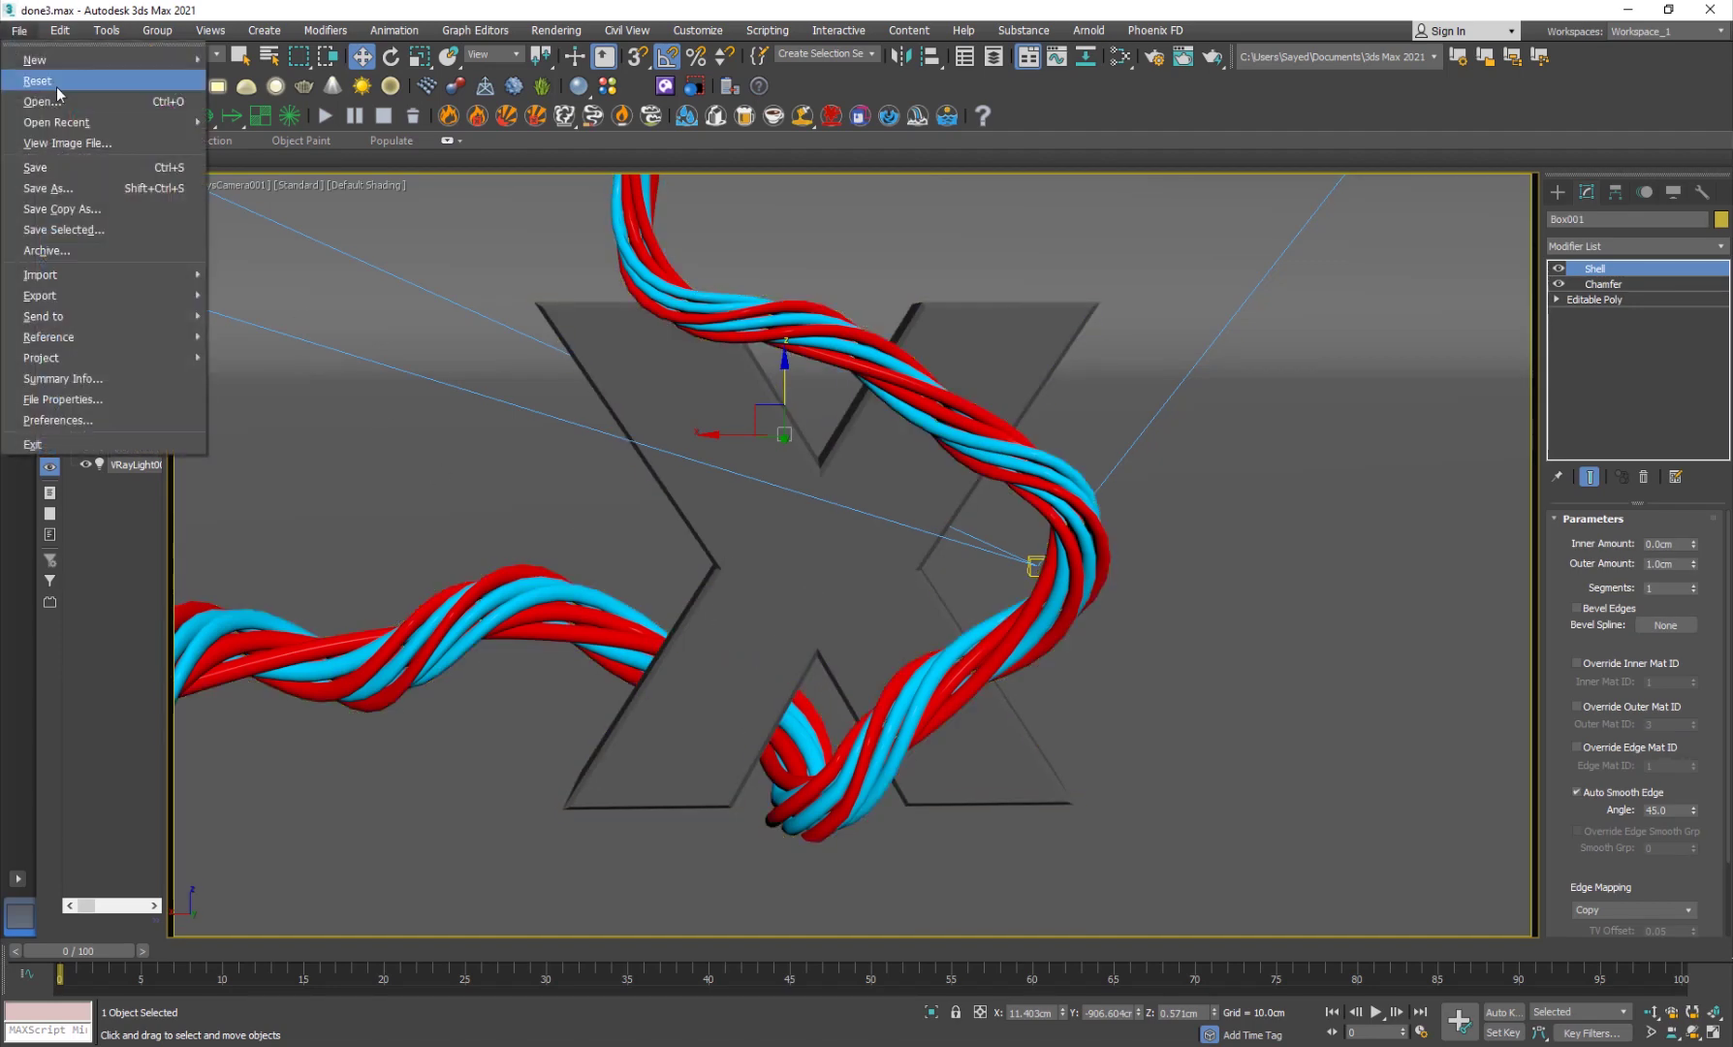
pyautogui.click(54, 85)
pyautogui.click(800, 559)
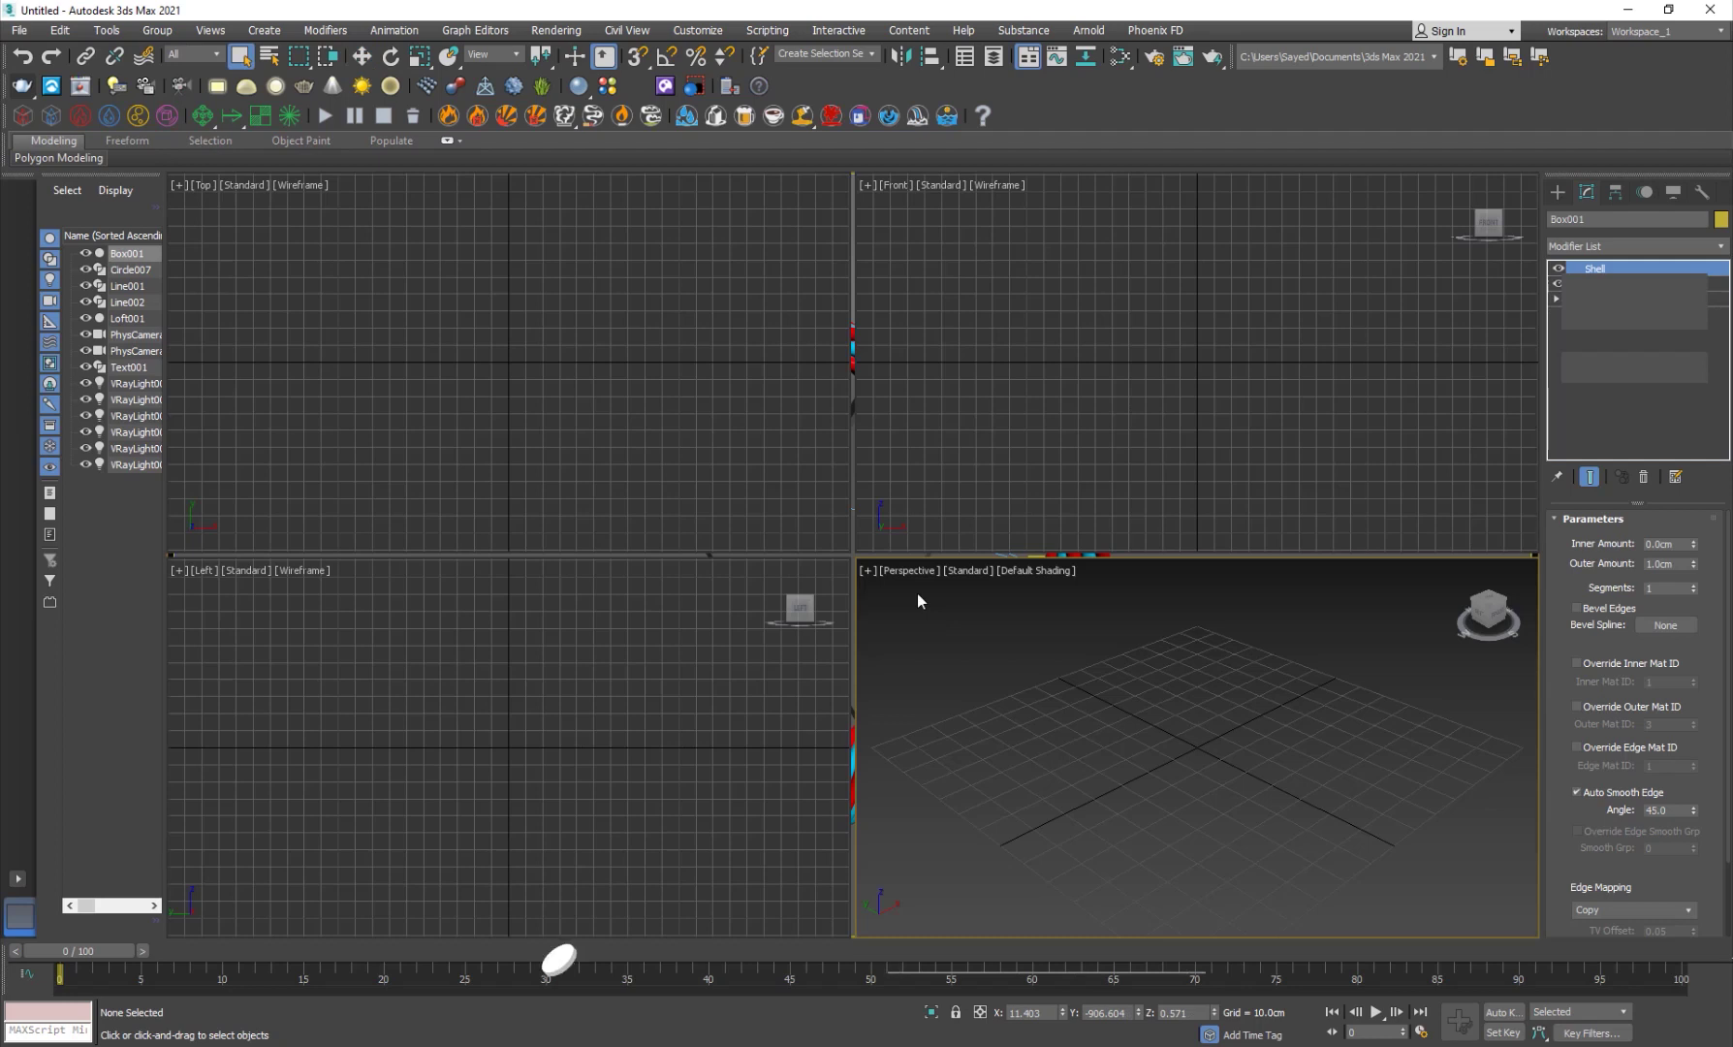
pyautogui.click(1100, 644)
pyautogui.hotkey('alt', 'w')
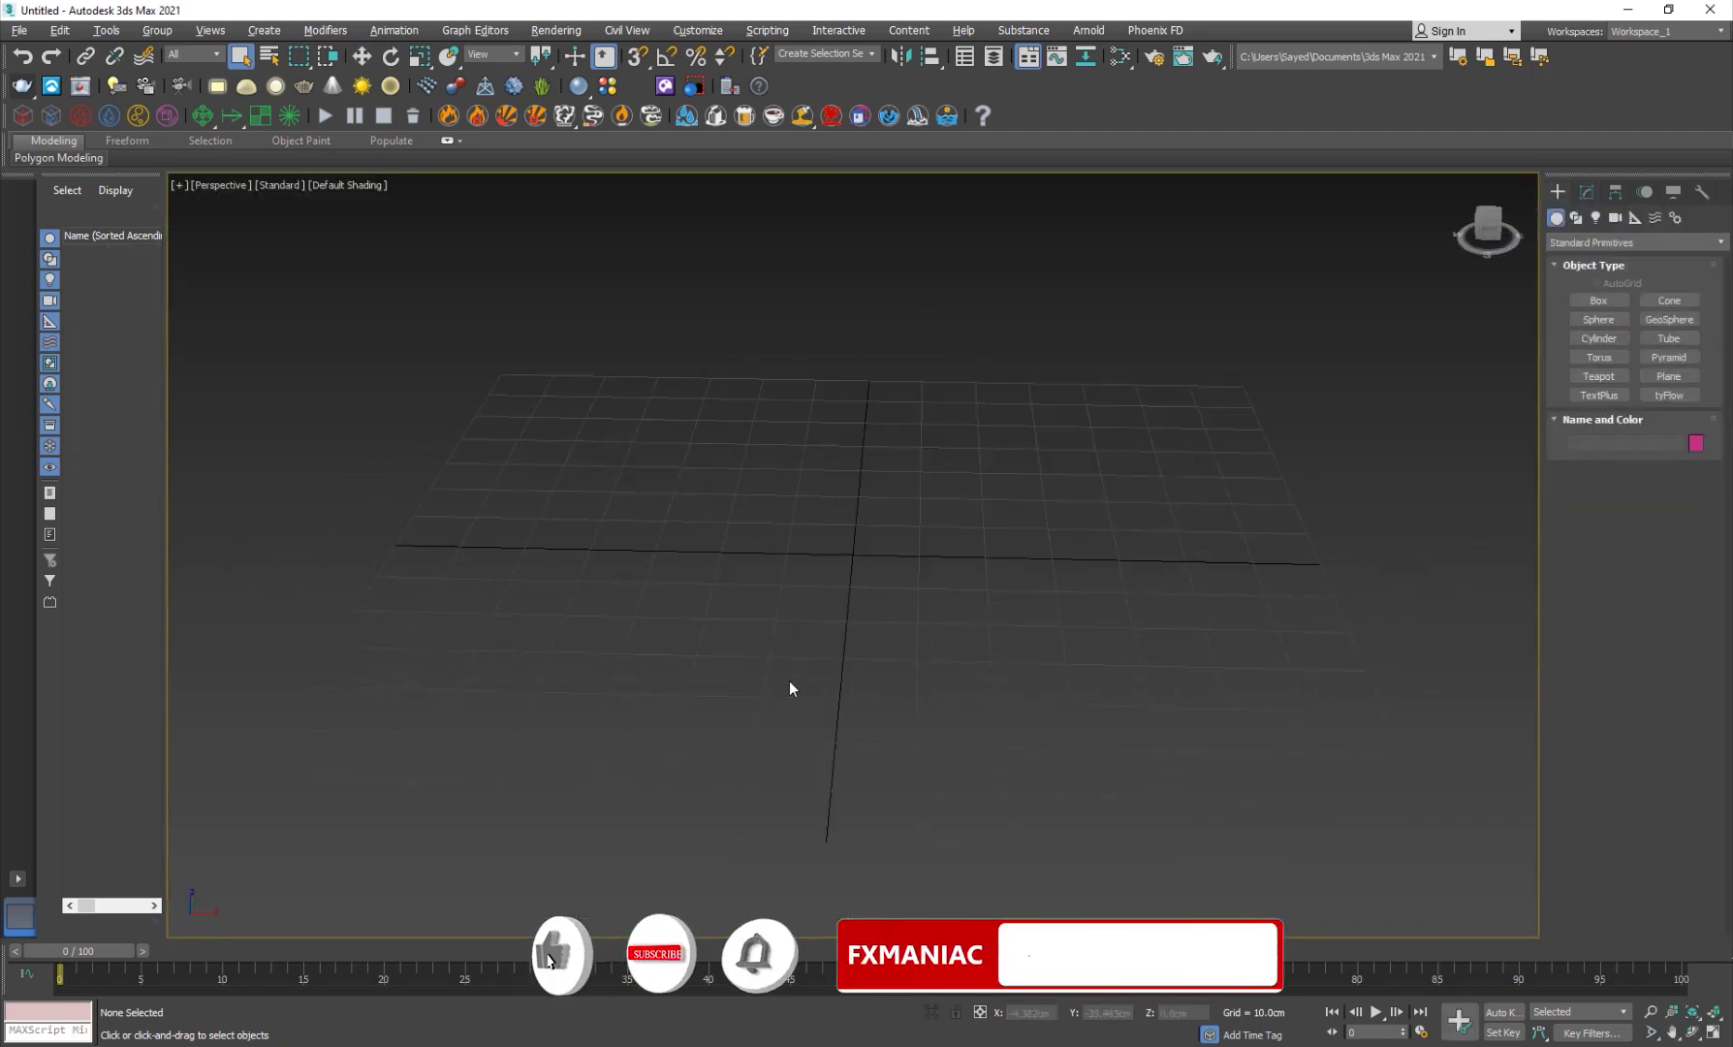
pyautogui.press('t')
pyautogui.keyDown('alt'); pyautogui.moveTo(870, 609); pyautogui.dragTo(933, 574, button='middle'); pyautogui.keyUp('alt')
pyautogui.press('p')
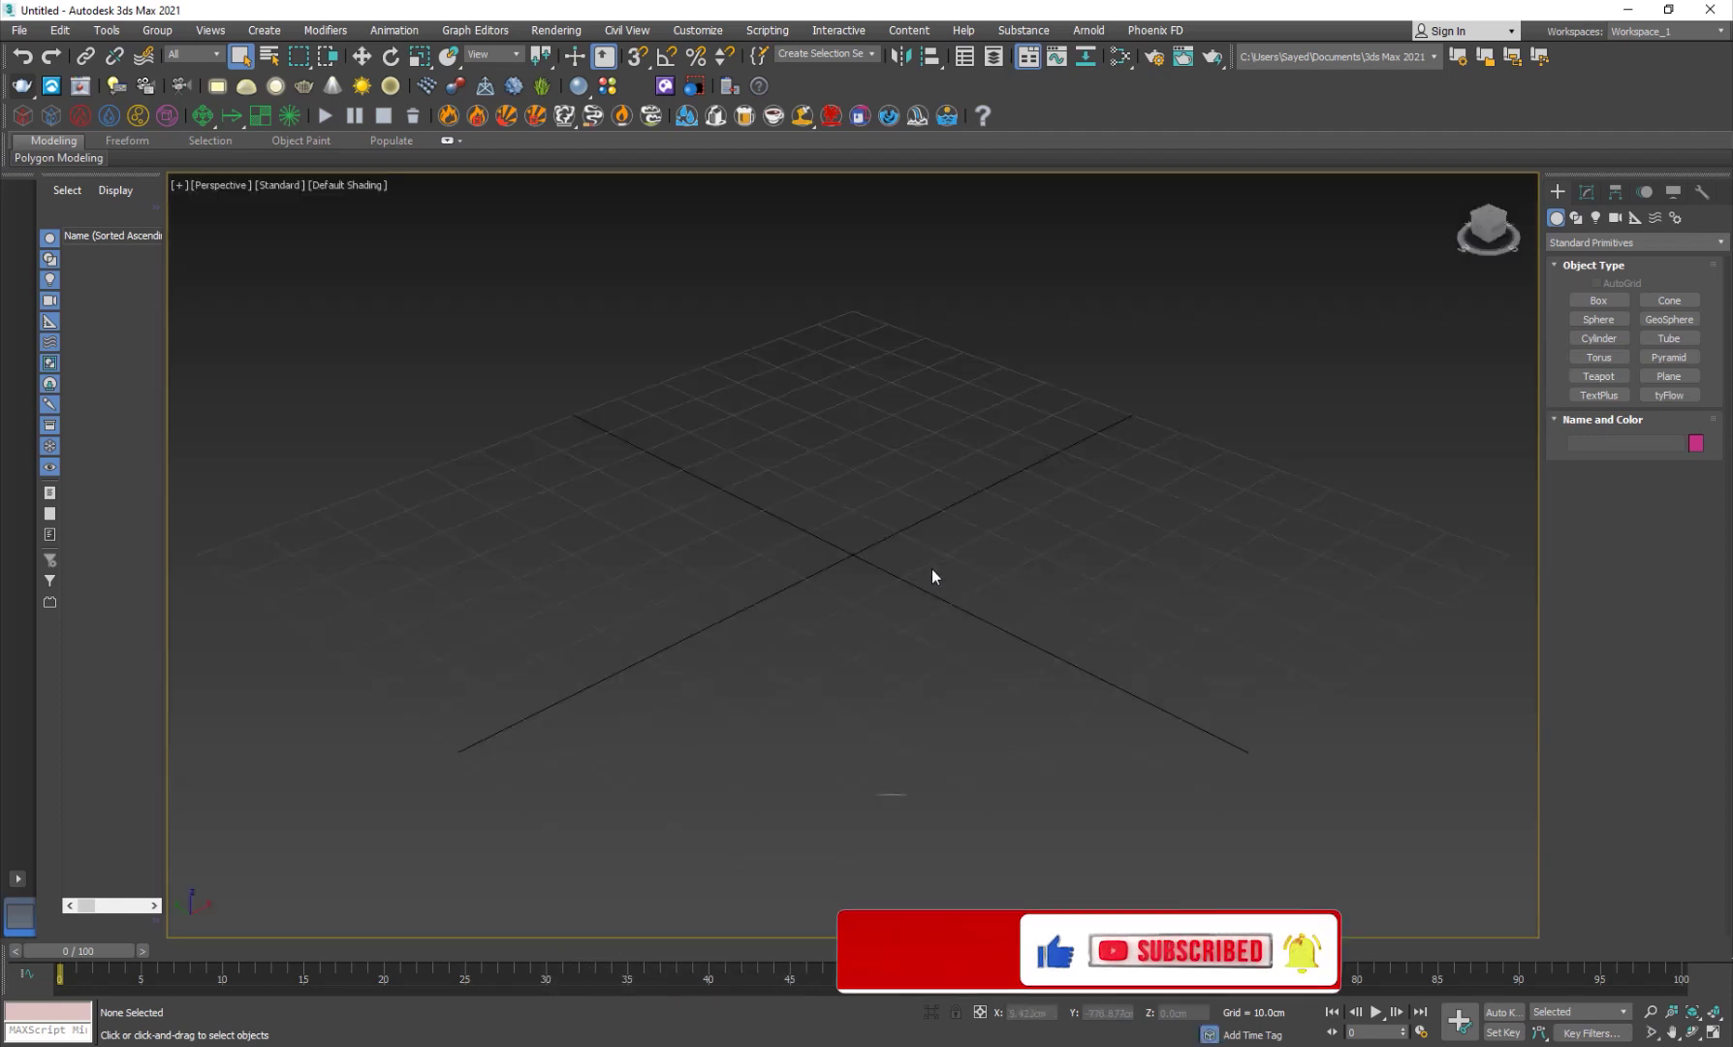
# Place a text spline near the grid origin and set its text to X
pyautogui.click(1575, 218)
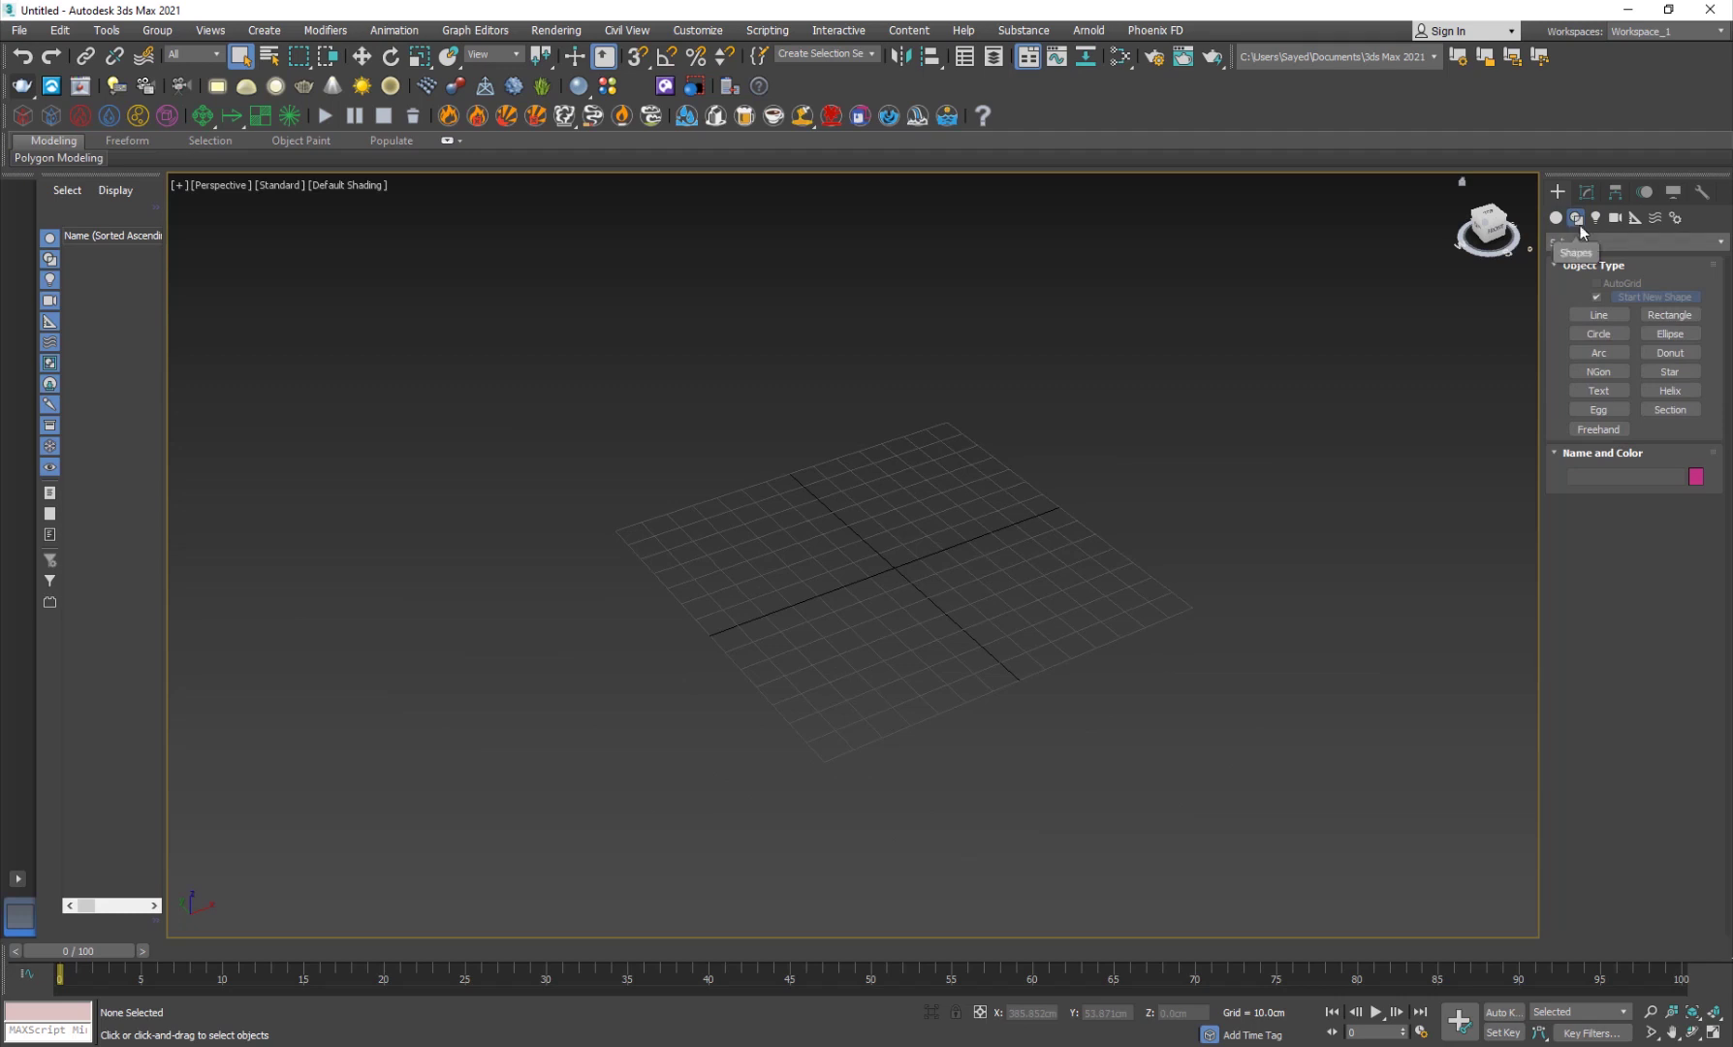
pyautogui.click(1598, 390)
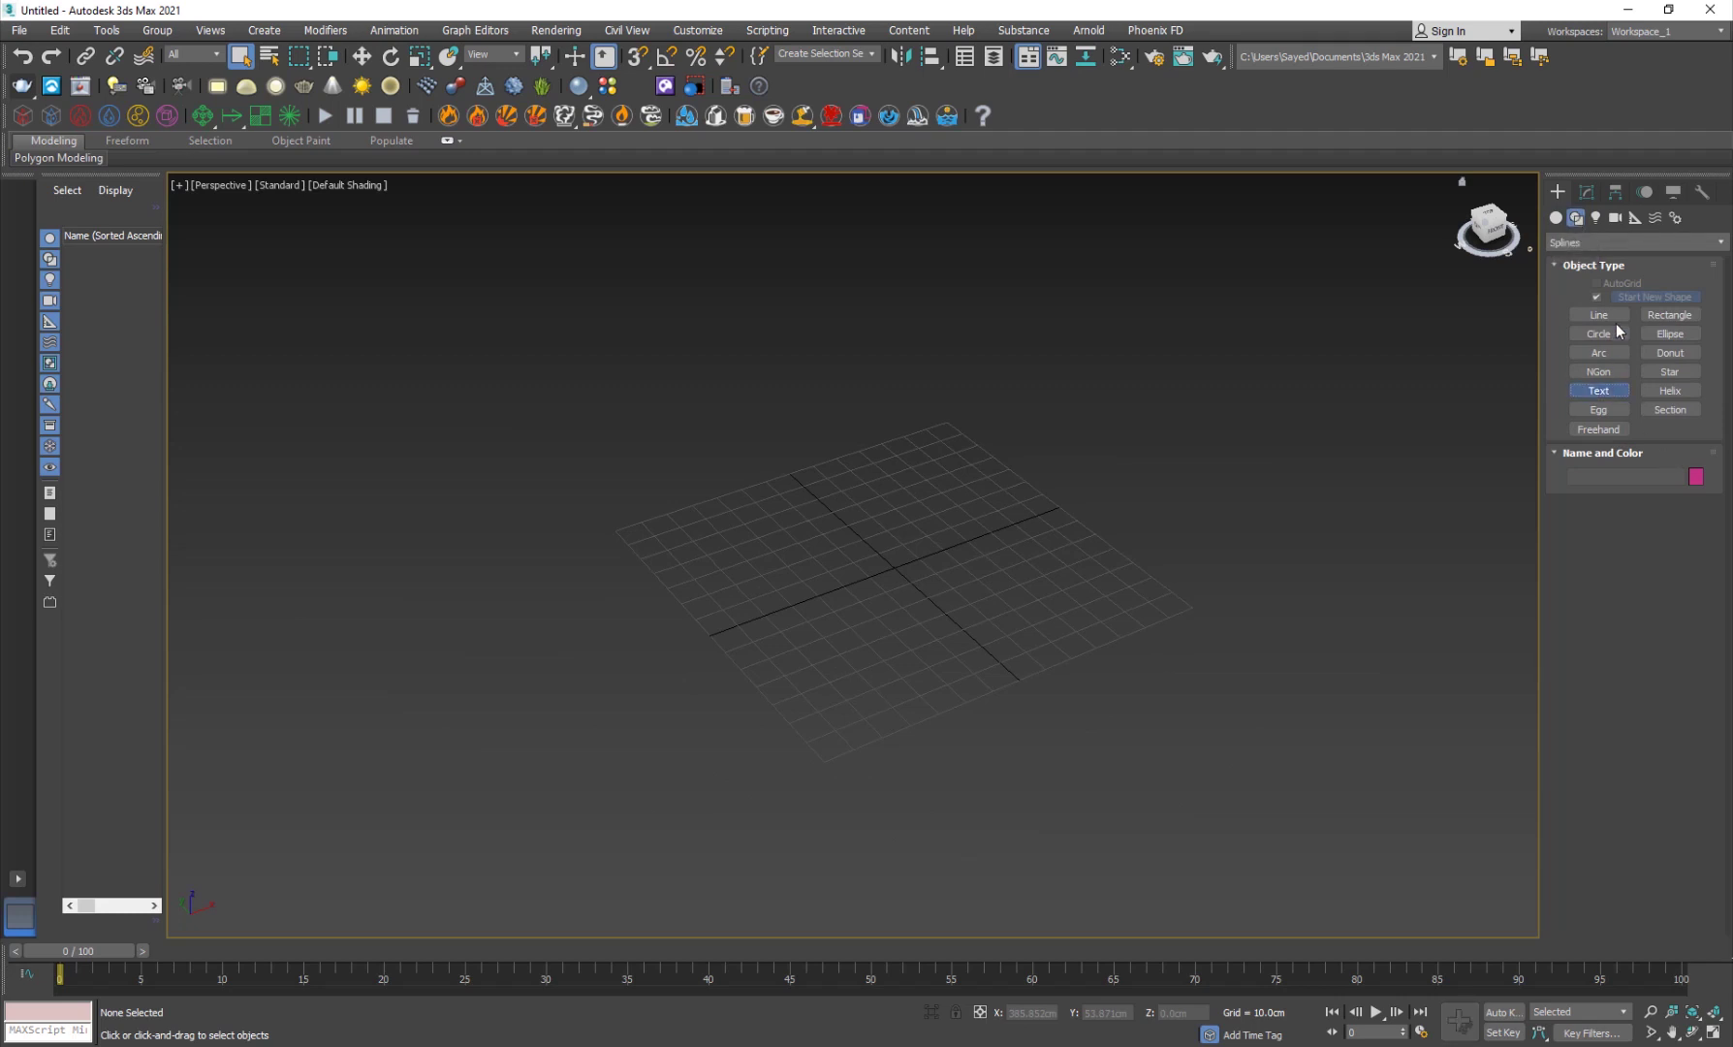
pyautogui.click(929, 565)
pyautogui.rightClick(928, 565)
pyautogui.click(1586, 197)
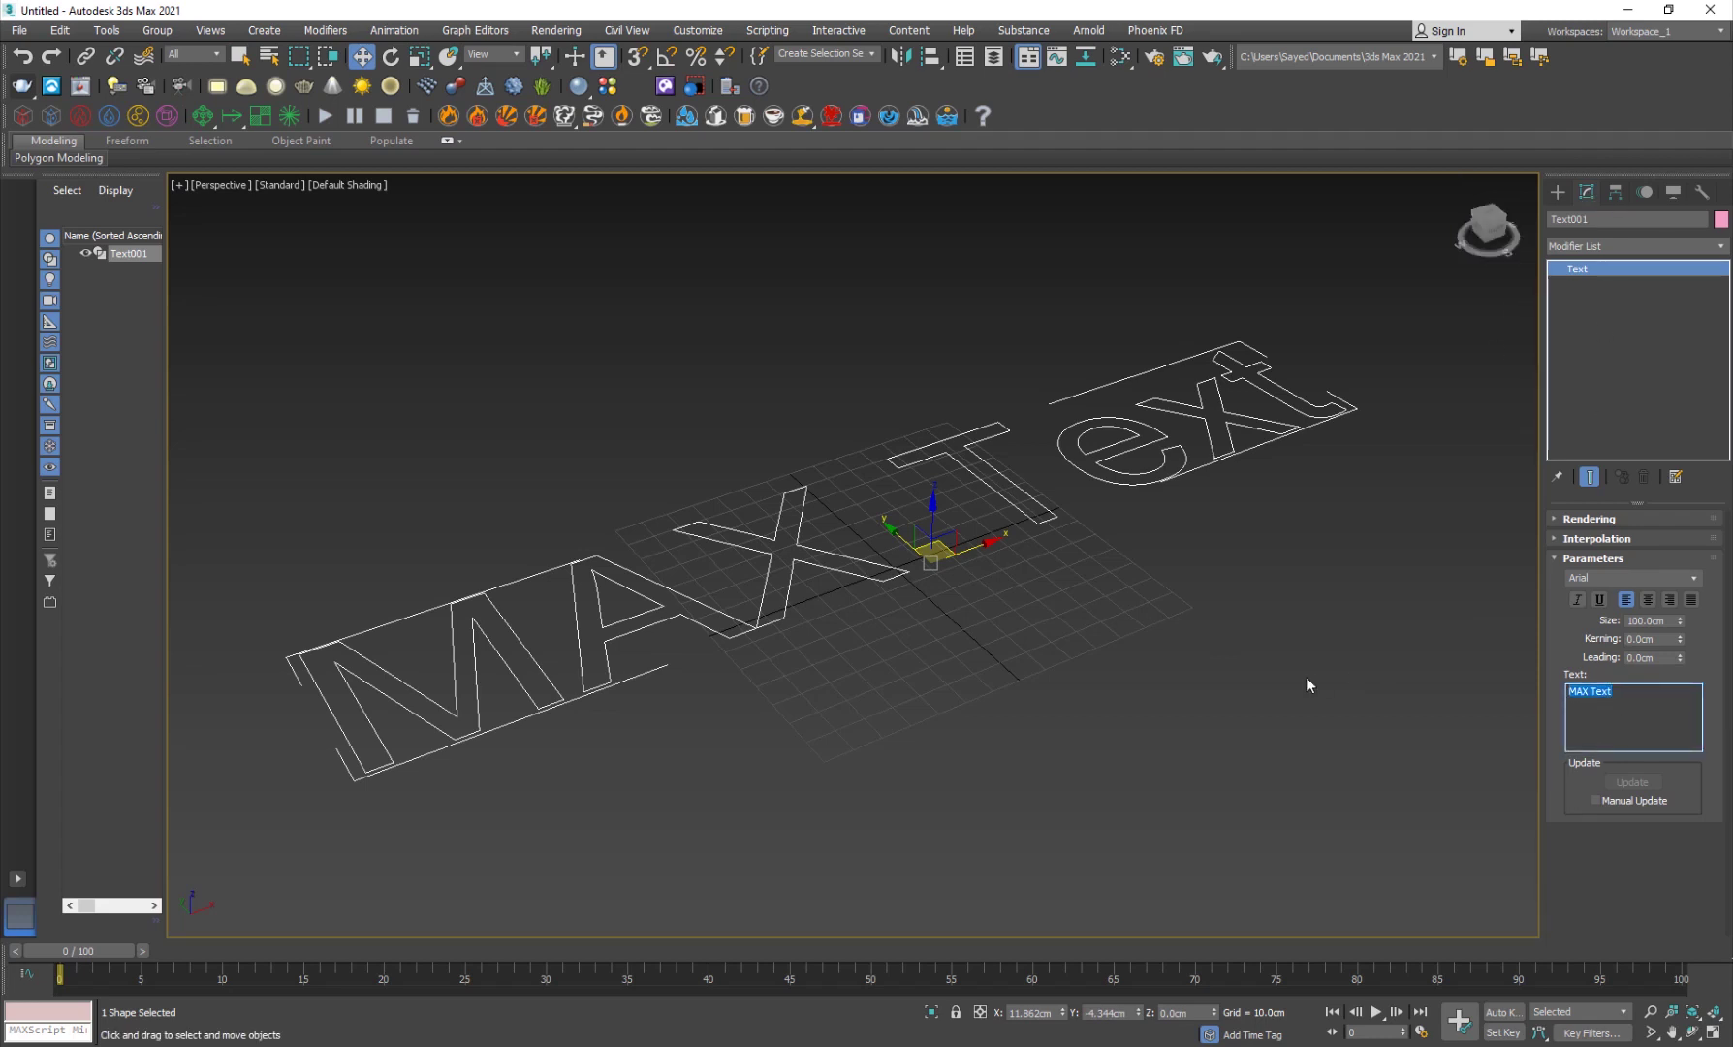
pyautogui.write('X')
pyautogui.click(1027, 422)
pyautogui.click(953, 527)
pyautogui.moveTo(889, 598); pyautogui.dragTo(846, 620, button='middle')
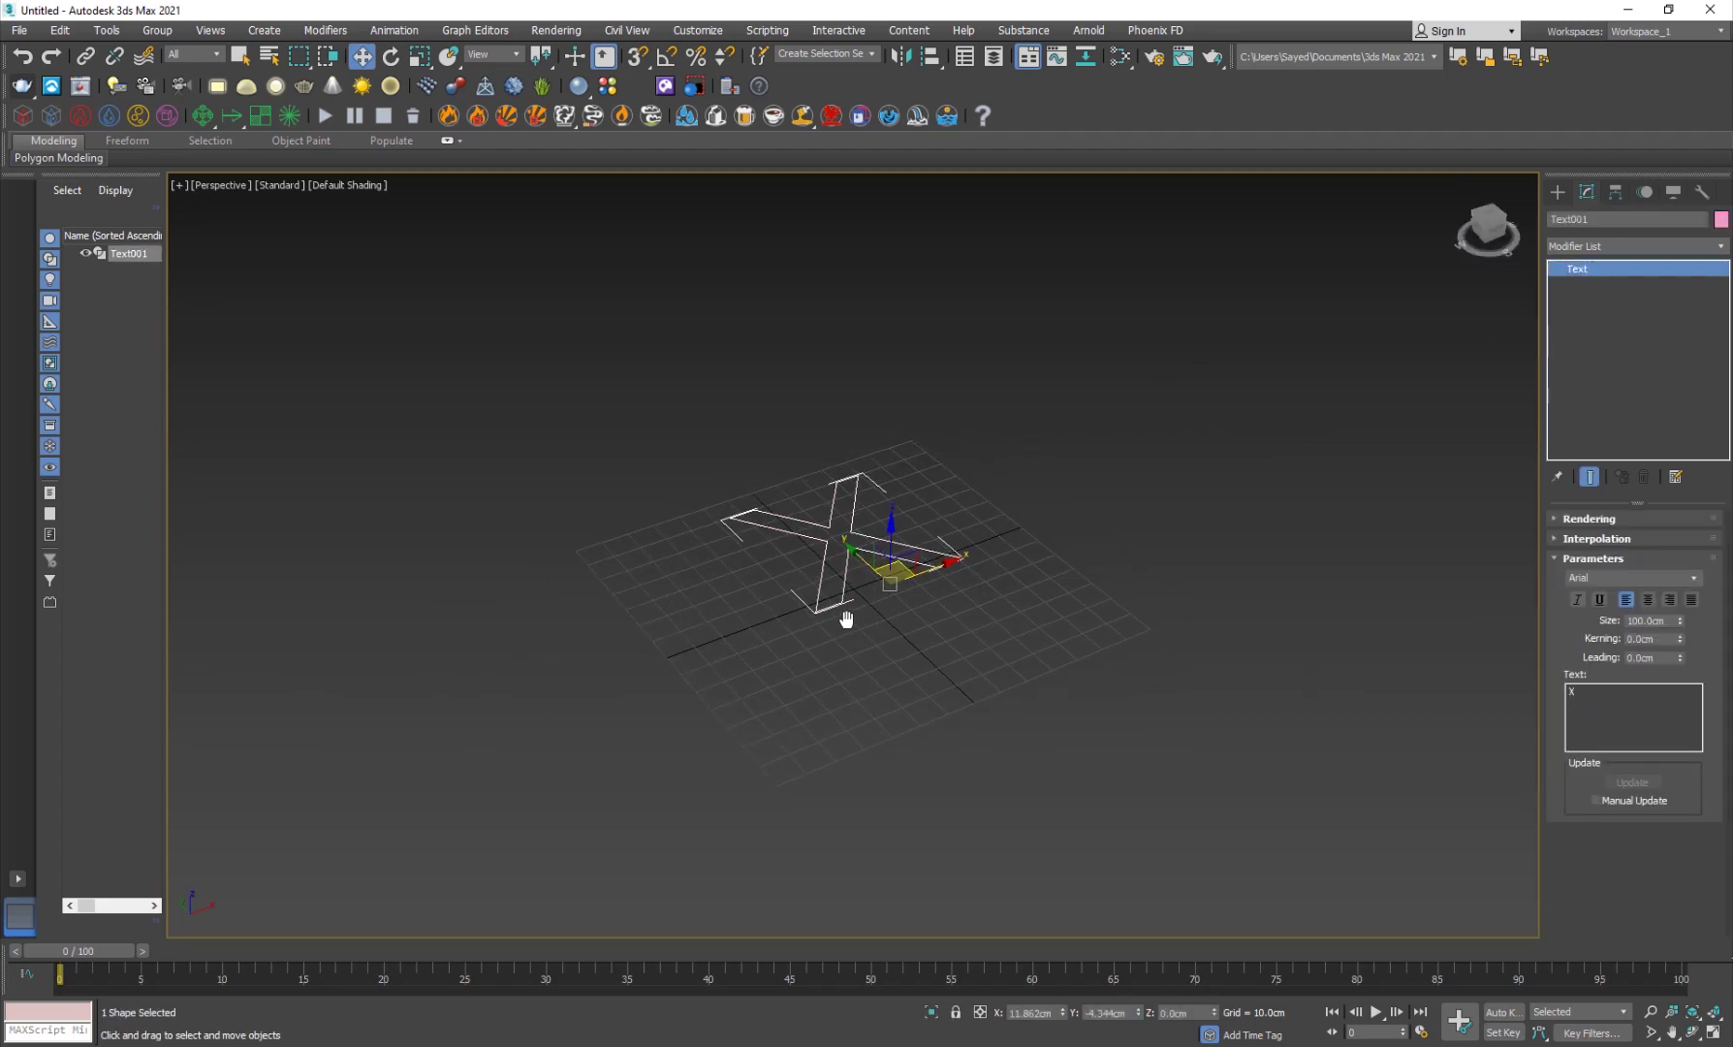
# Set the letter's font to Arial Black and scale it up uniformly to about 174 percent
pyautogui.click(1692, 576)
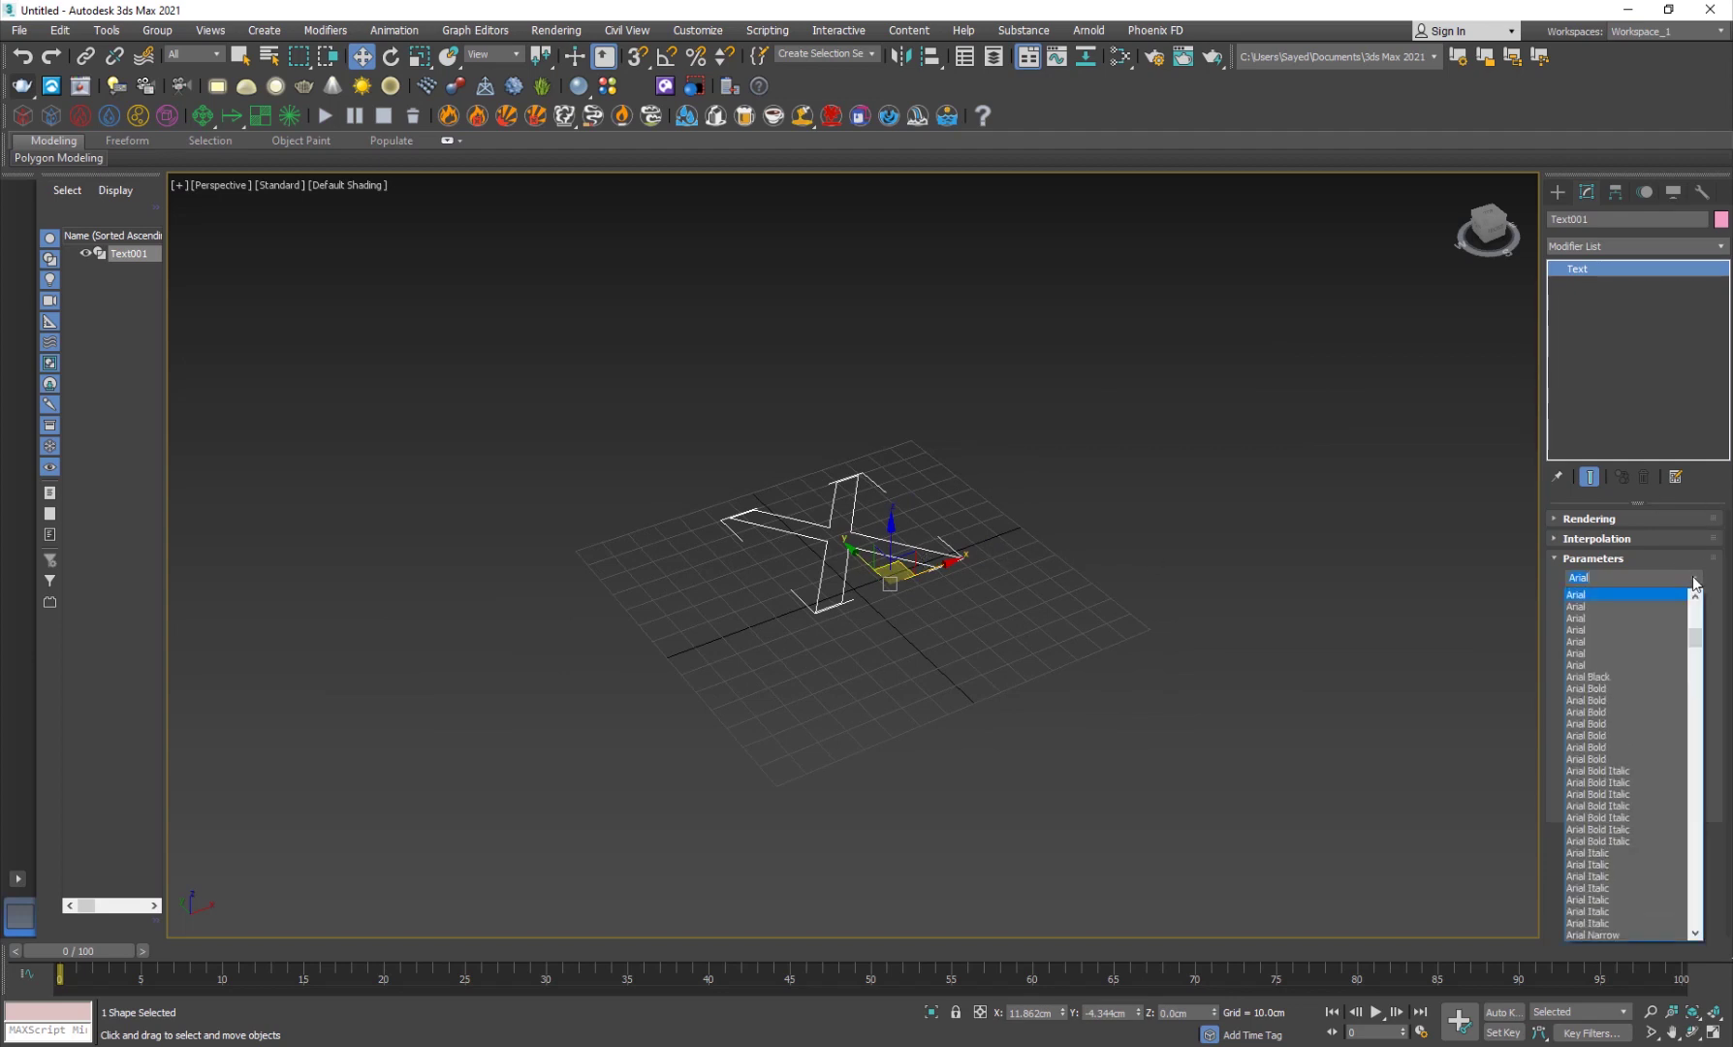
pyautogui.click(1625, 677)
pyautogui.click(958, 649)
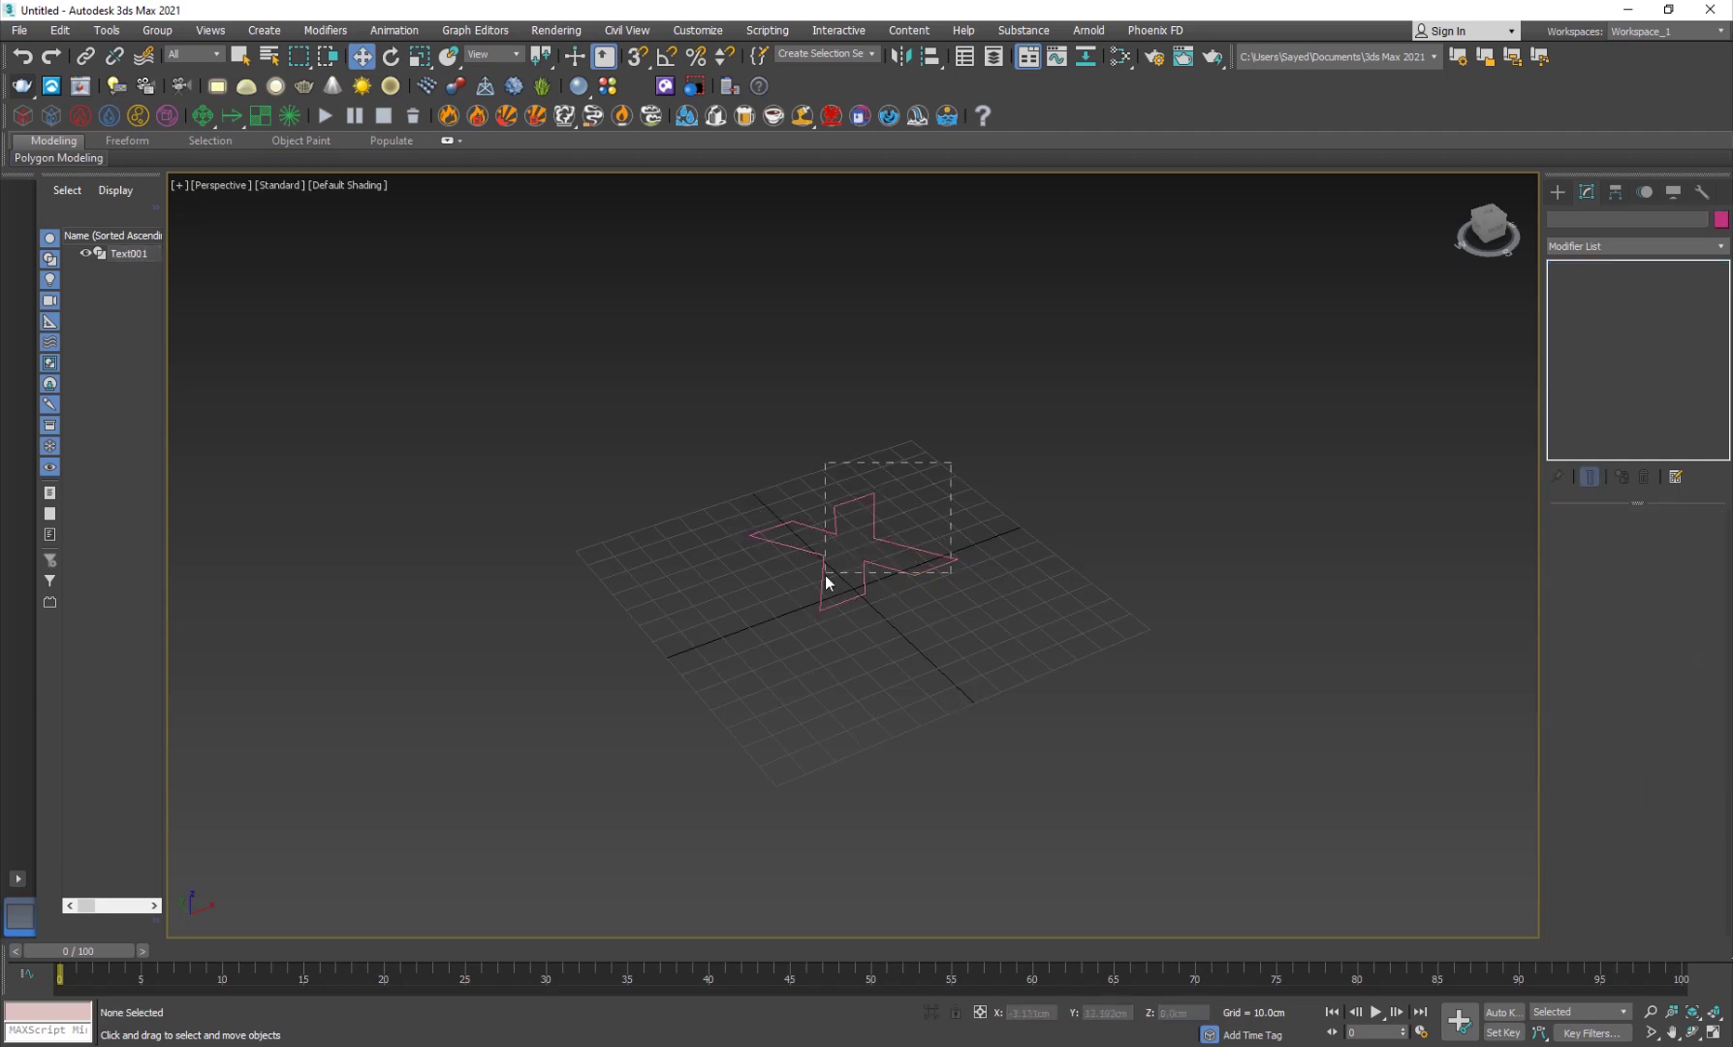
pyautogui.click(861, 562)
pyautogui.press('r')
pyautogui.moveTo(884, 581)
pyautogui.mouseDown()
pyautogui.moveTo(969, 482)
pyautogui.moveTo(901, 575)
pyautogui.mouseUp()
pyautogui.press('w')
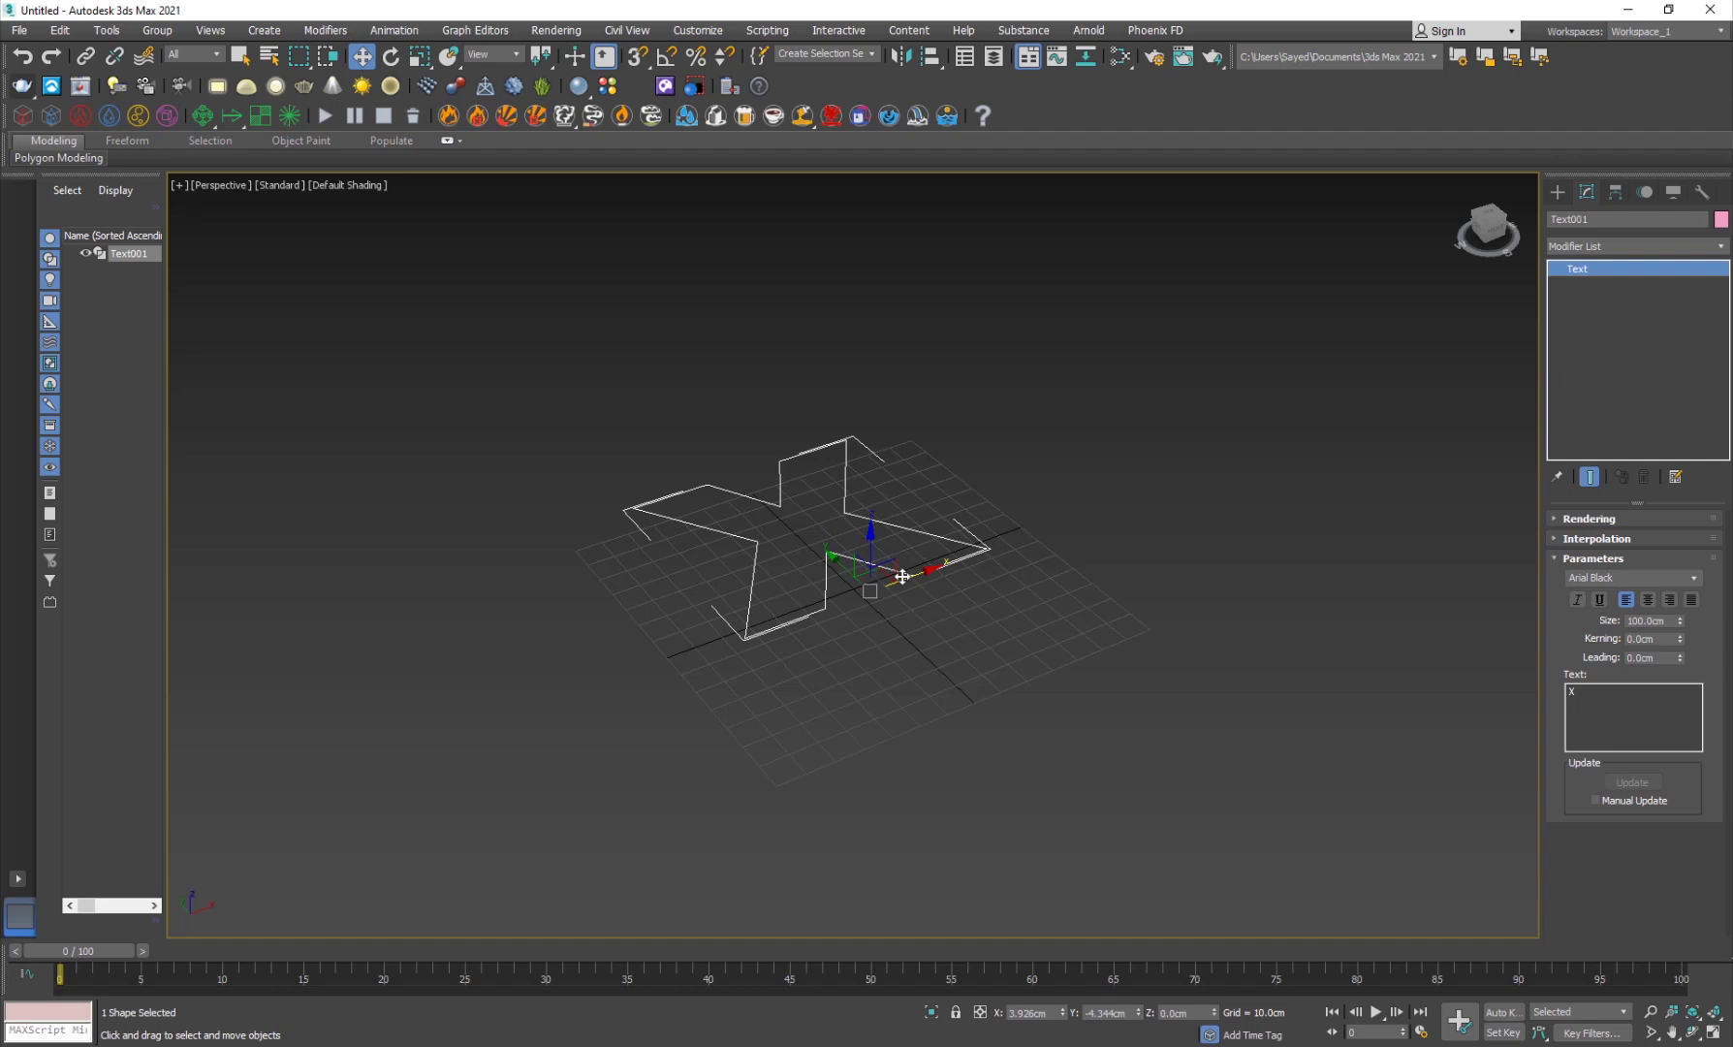
# Try the letter e in place of the X and restore the X
pyautogui.click(1590, 696)
pyautogui.write('e')
pyautogui.click(975, 582)
pyautogui.click(948, 584)
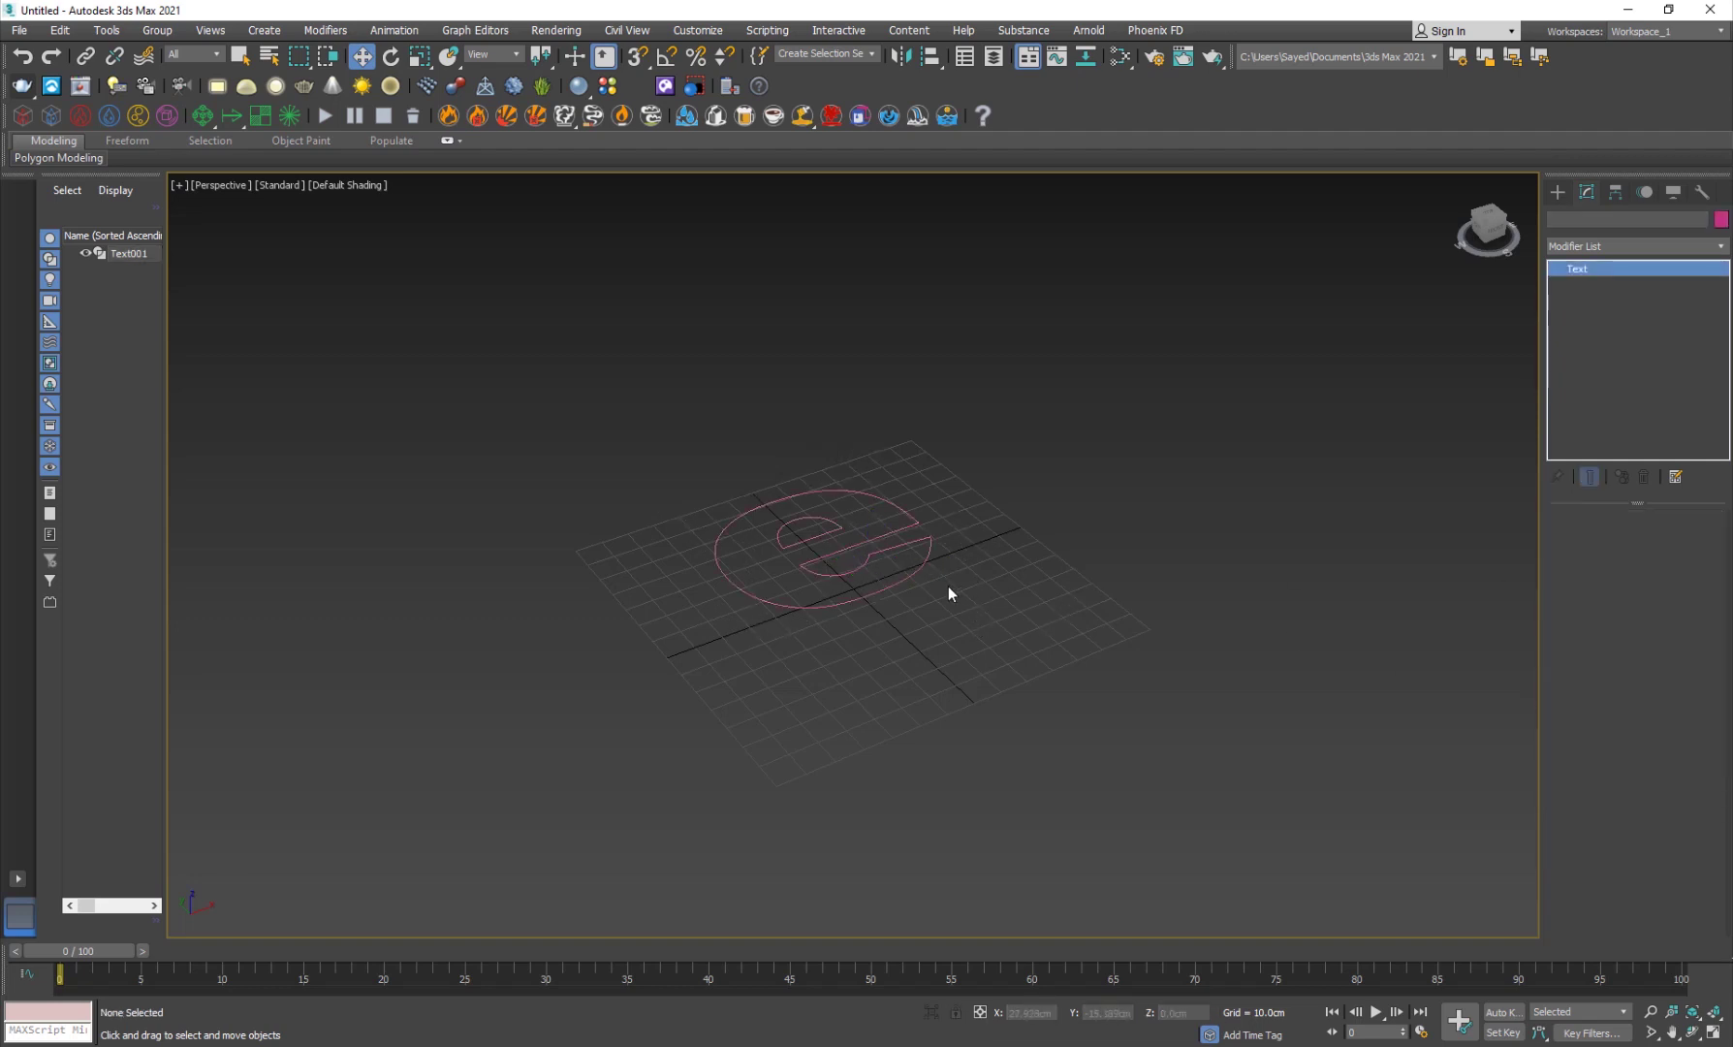
pyautogui.moveTo(959, 572); pyautogui.dragTo(965, 563)
pyautogui.moveTo(1604, 726); pyautogui.dragTo(1461, 696)
pyautogui.write('X')
pyautogui.moveTo(1038, 474); pyautogui.dragTo(832, 615)
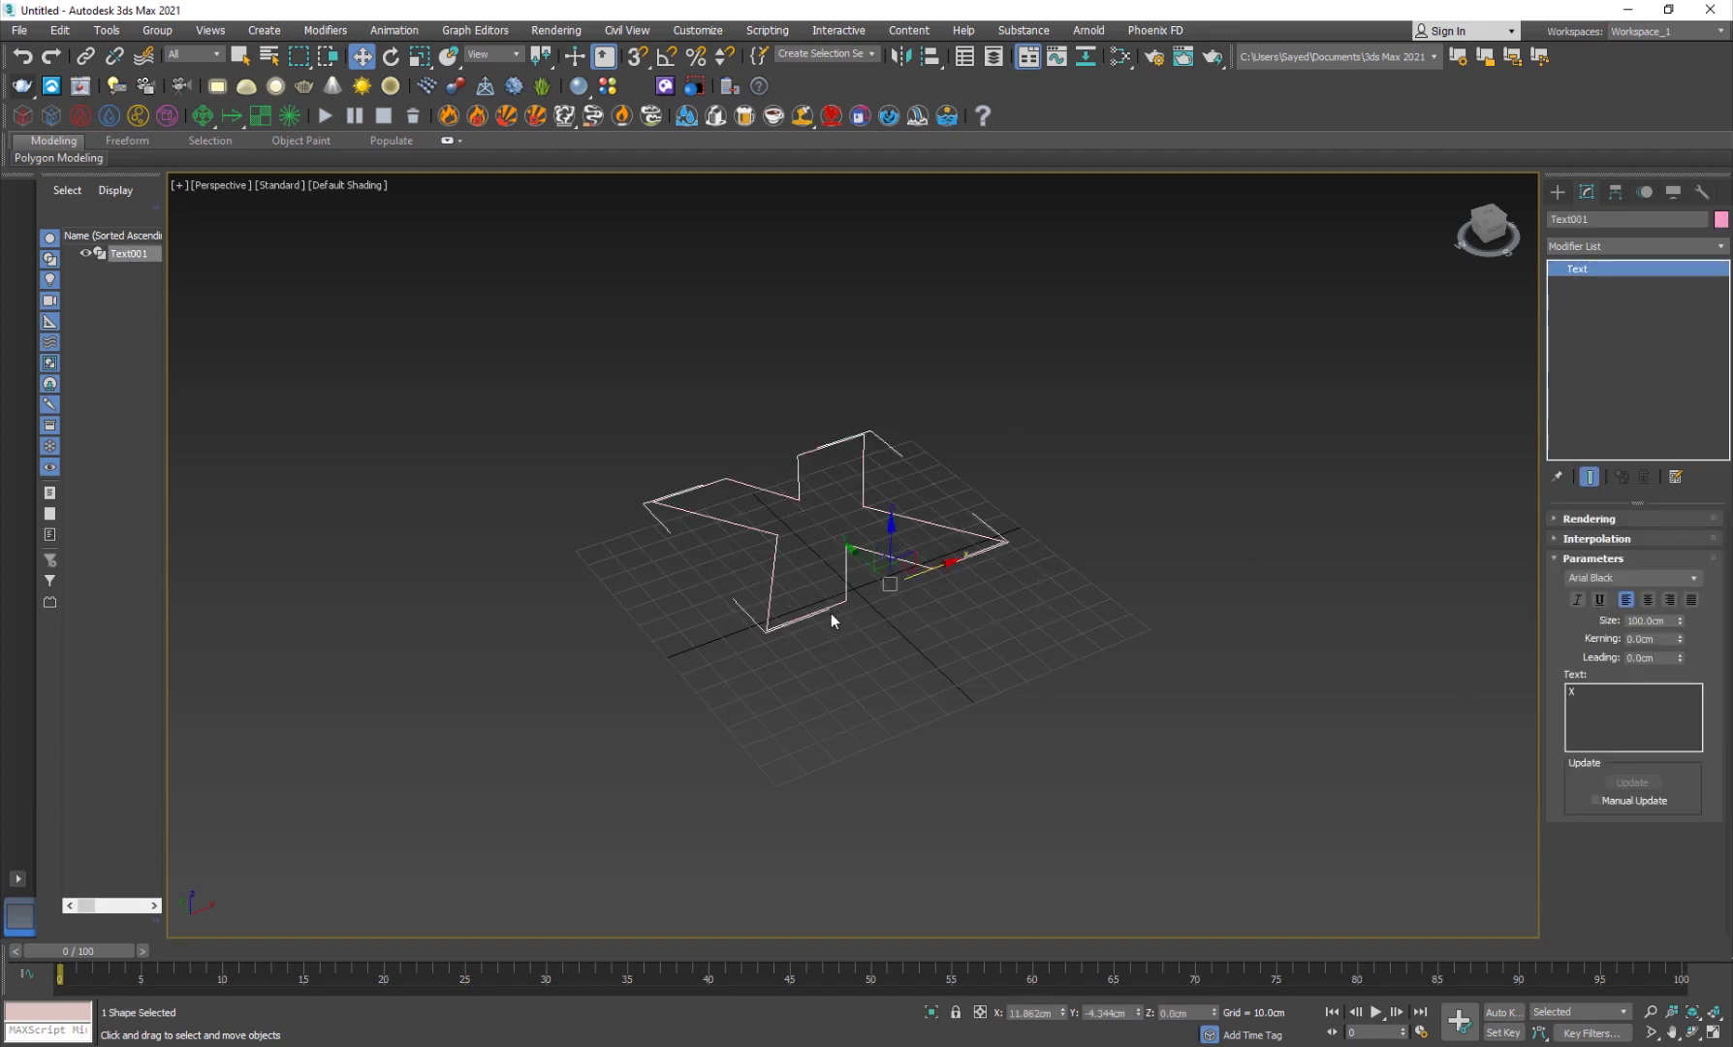
# Enable angle snapping and rotate the X spline so it stands upright on the grid
pyautogui.press('e')
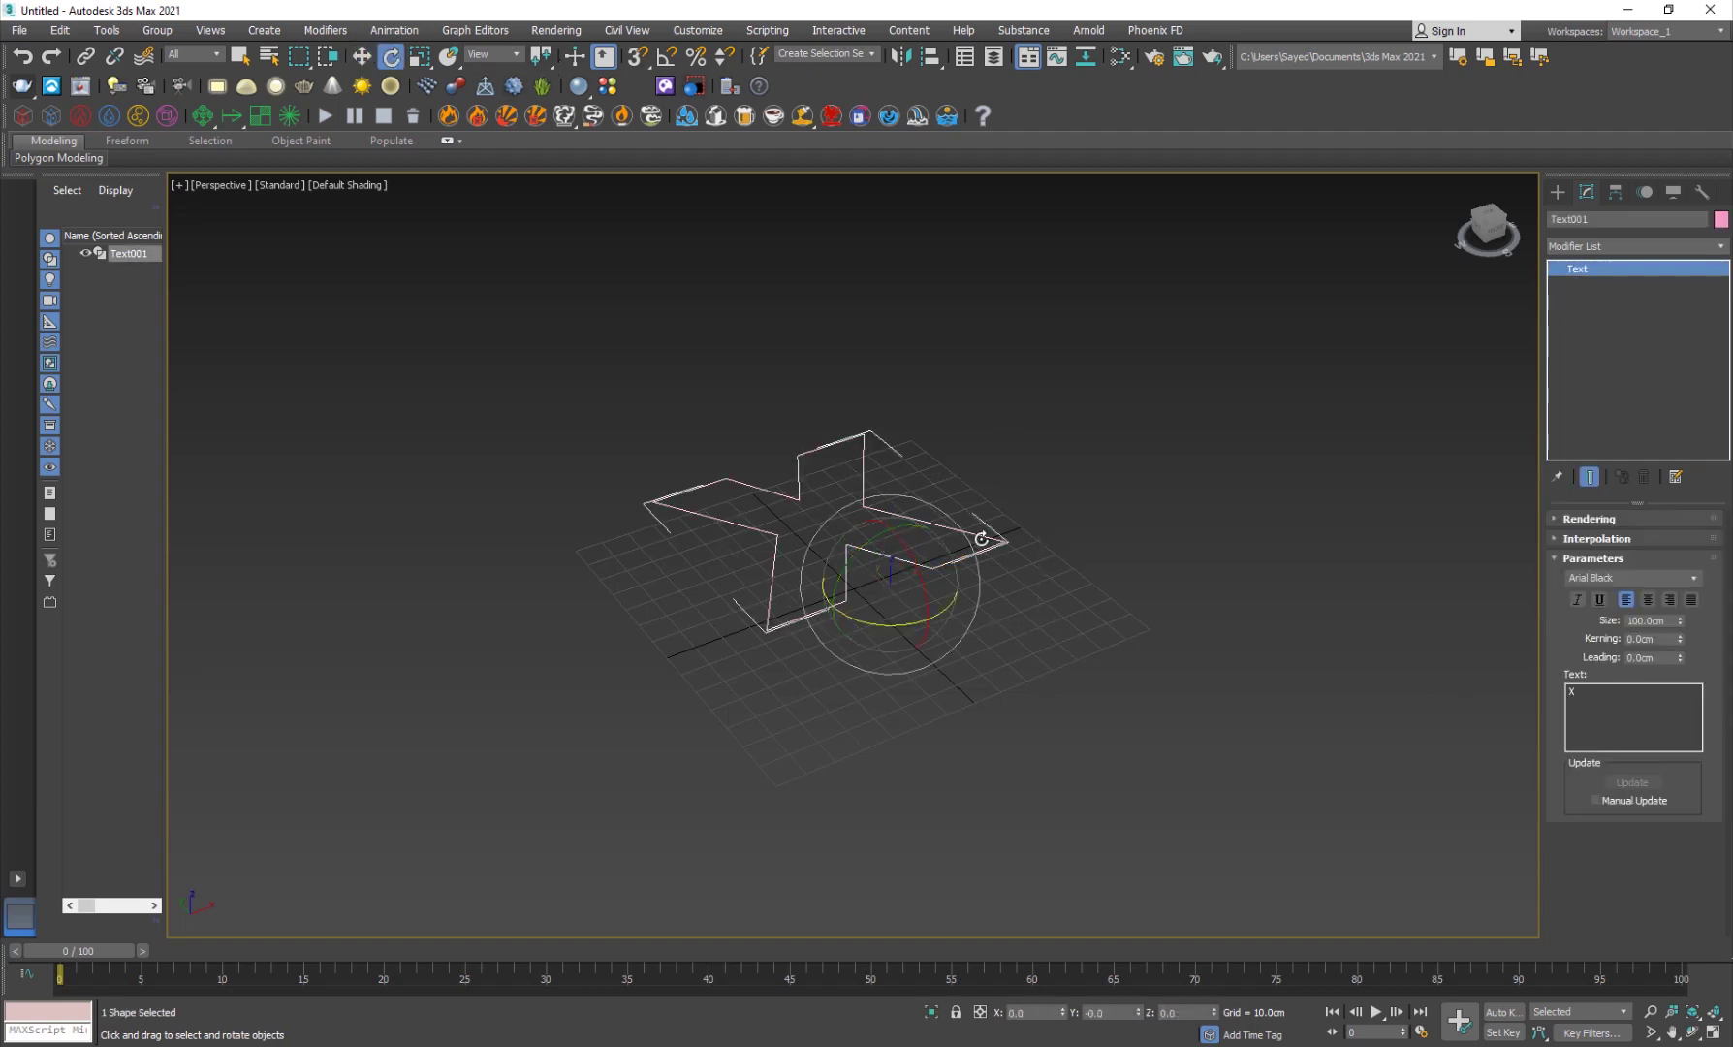
pyautogui.click(674, 68)
pyautogui.moveTo(890, 534); pyautogui.dragTo(952, 609)
pyautogui.click(972, 690)
pyautogui.keyDown('alt'); pyautogui.moveTo(972, 690); pyautogui.dragTo(891, 626, button='middle'); pyautogui.keyUp('alt')
pyautogui.moveTo(1045, 422); pyautogui.dragTo(898, 592)
pyautogui.press('w')
# Apply a Bevel modifier to the X and set the Level 1 height to 12 cm
pyautogui.click(1612, 245)
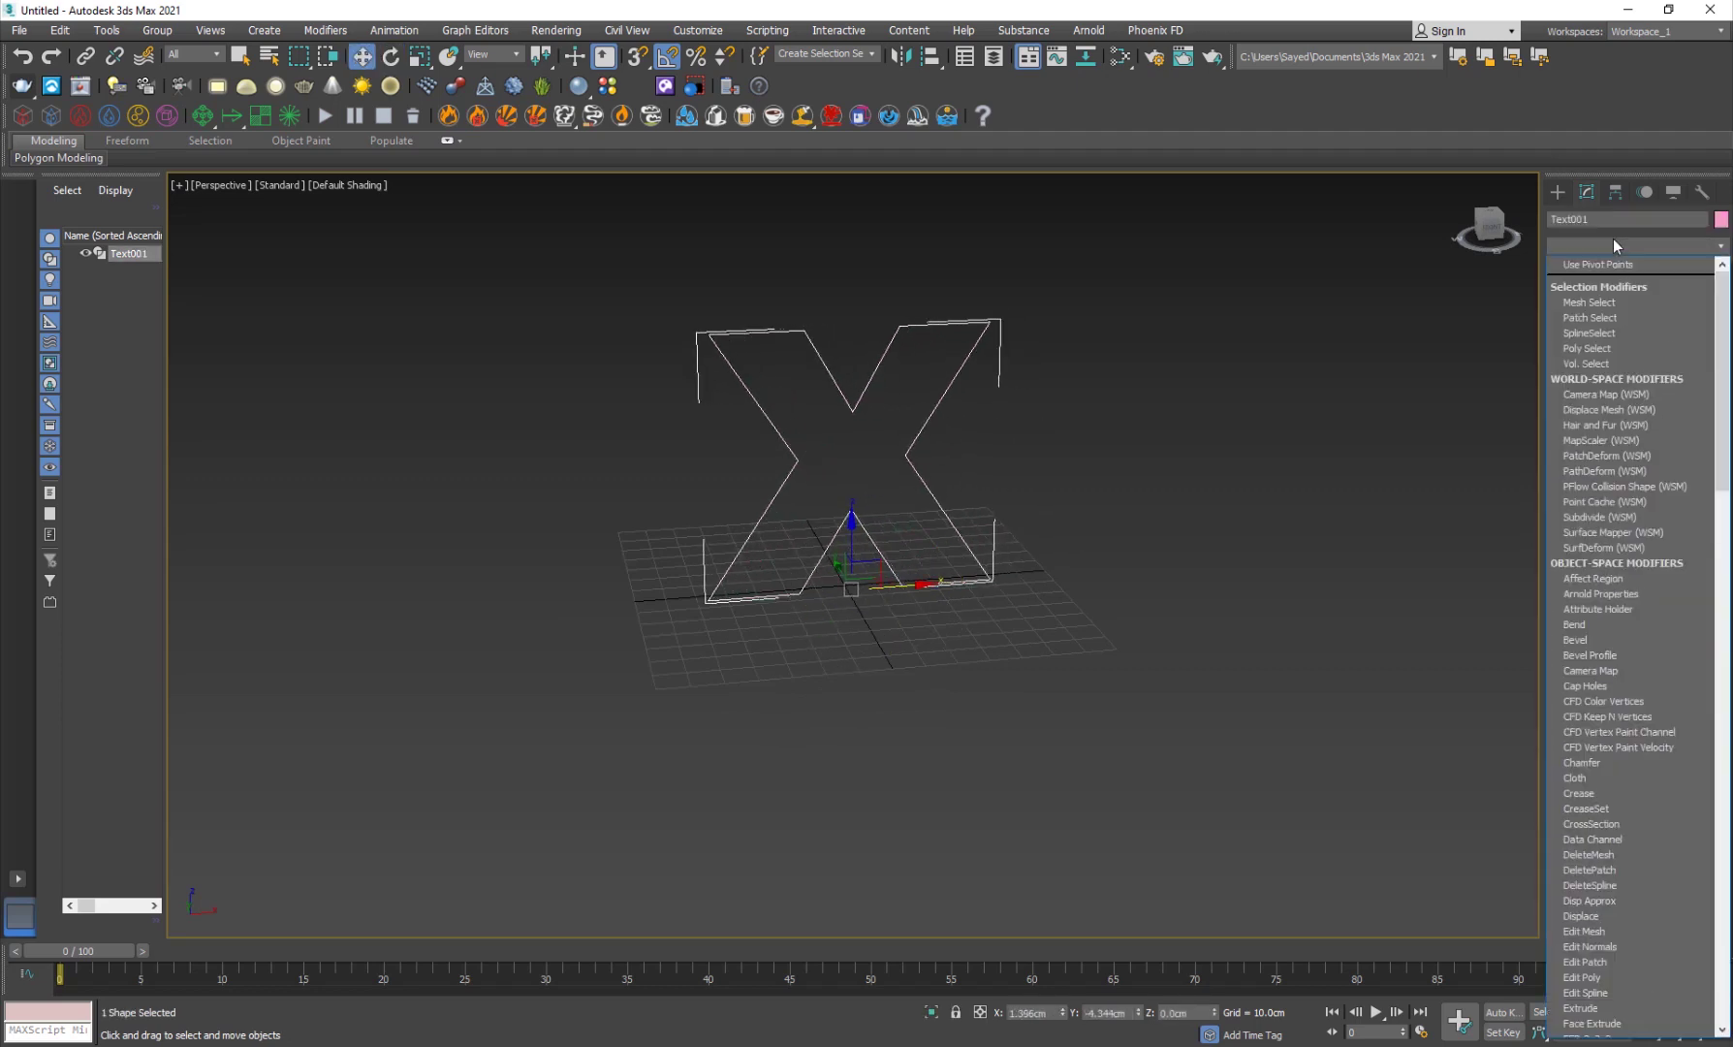
pyautogui.scroll(-8, 1602, 249)
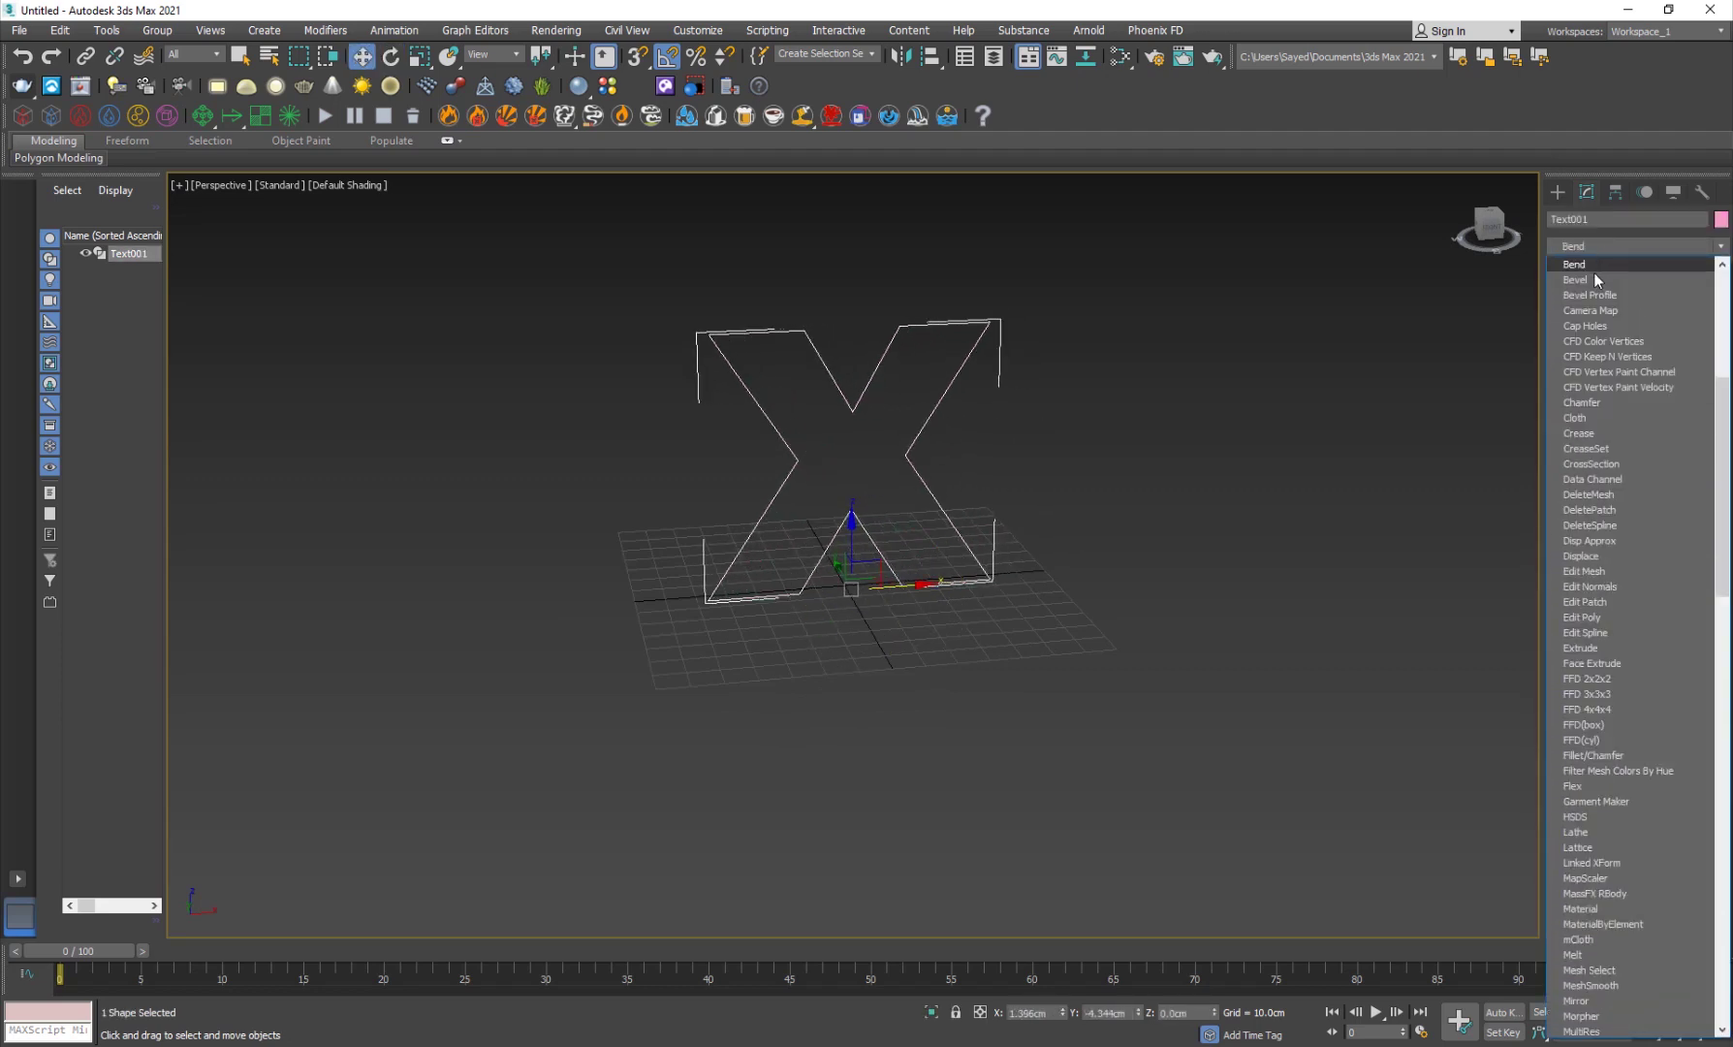
pyautogui.click(1590, 278)
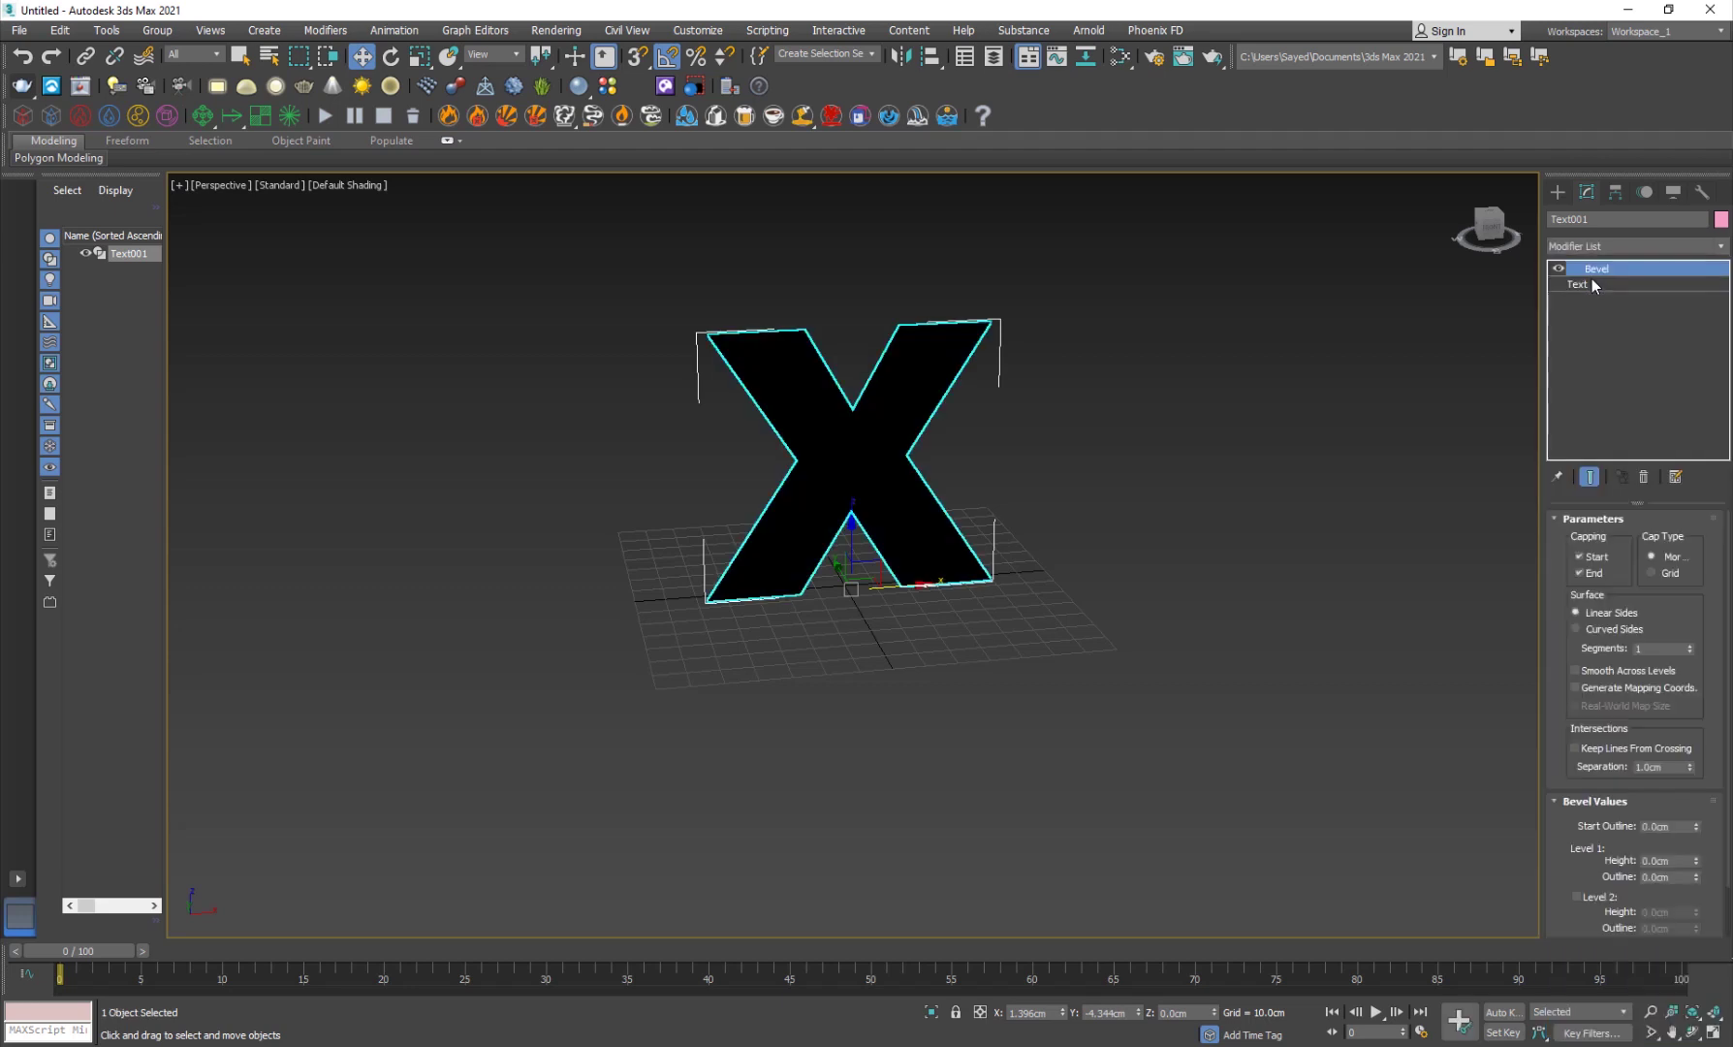
pyautogui.doubleClick(1680, 860)
pyautogui.write('12')
pyautogui.press('Return')
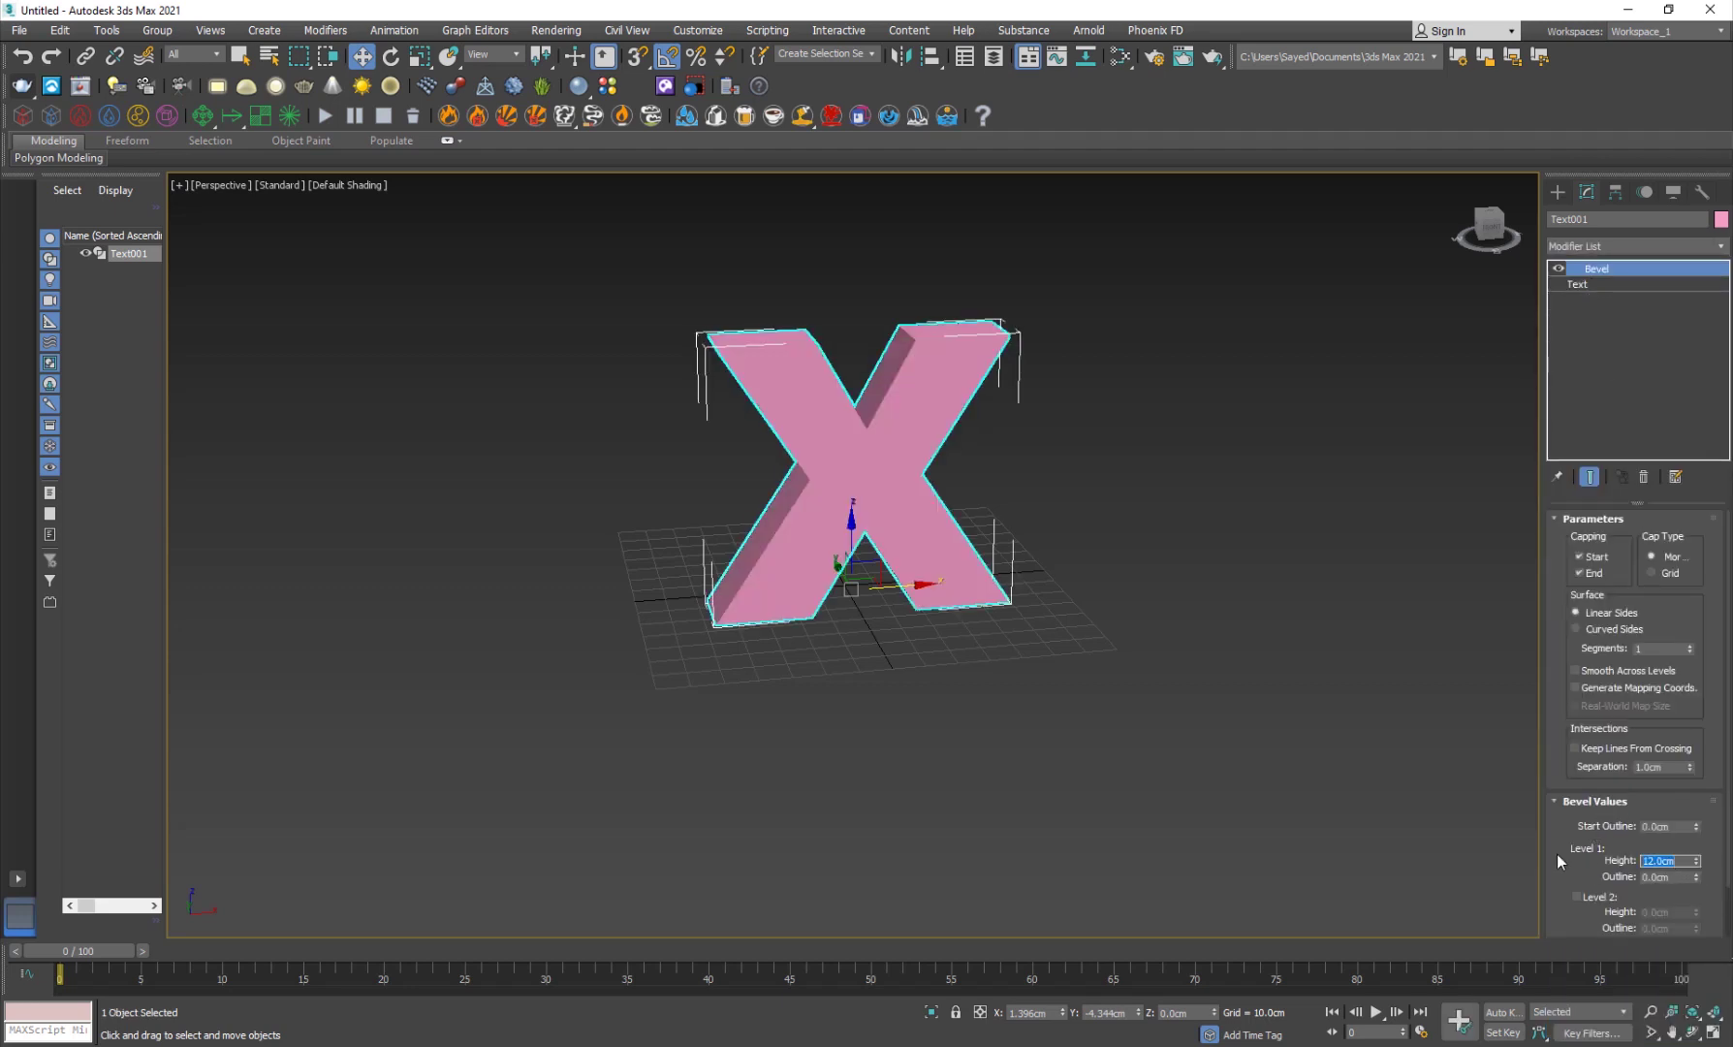
# Enable bevel Level 2 with a height of 1 cm and an outline of -1 cm
pyautogui.keyDown('alt'); pyautogui.moveTo(831, 562); pyautogui.dragTo(884, 600, button='middle'); pyautogui.keyUp('alt')
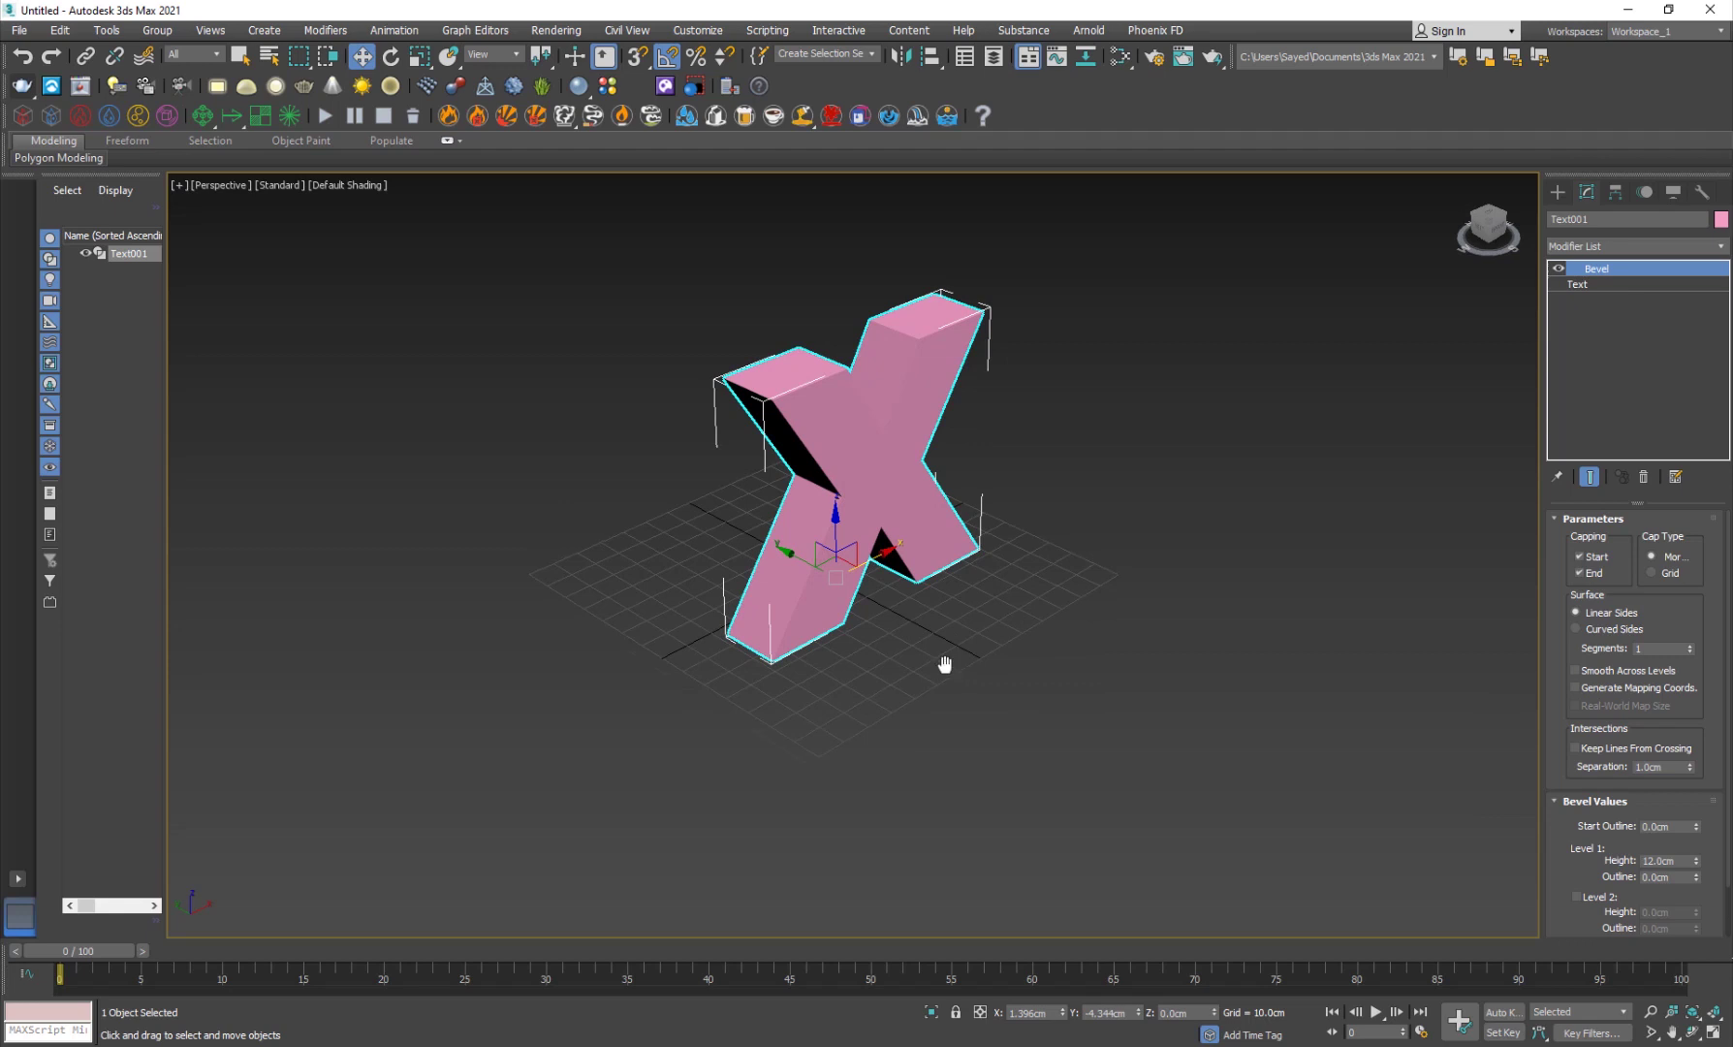
pyautogui.moveTo(952, 662); pyautogui.dragTo(939, 668, button='middle')
pyautogui.click(1605, 899)
pyautogui.scroll(-2, 1591, 804)
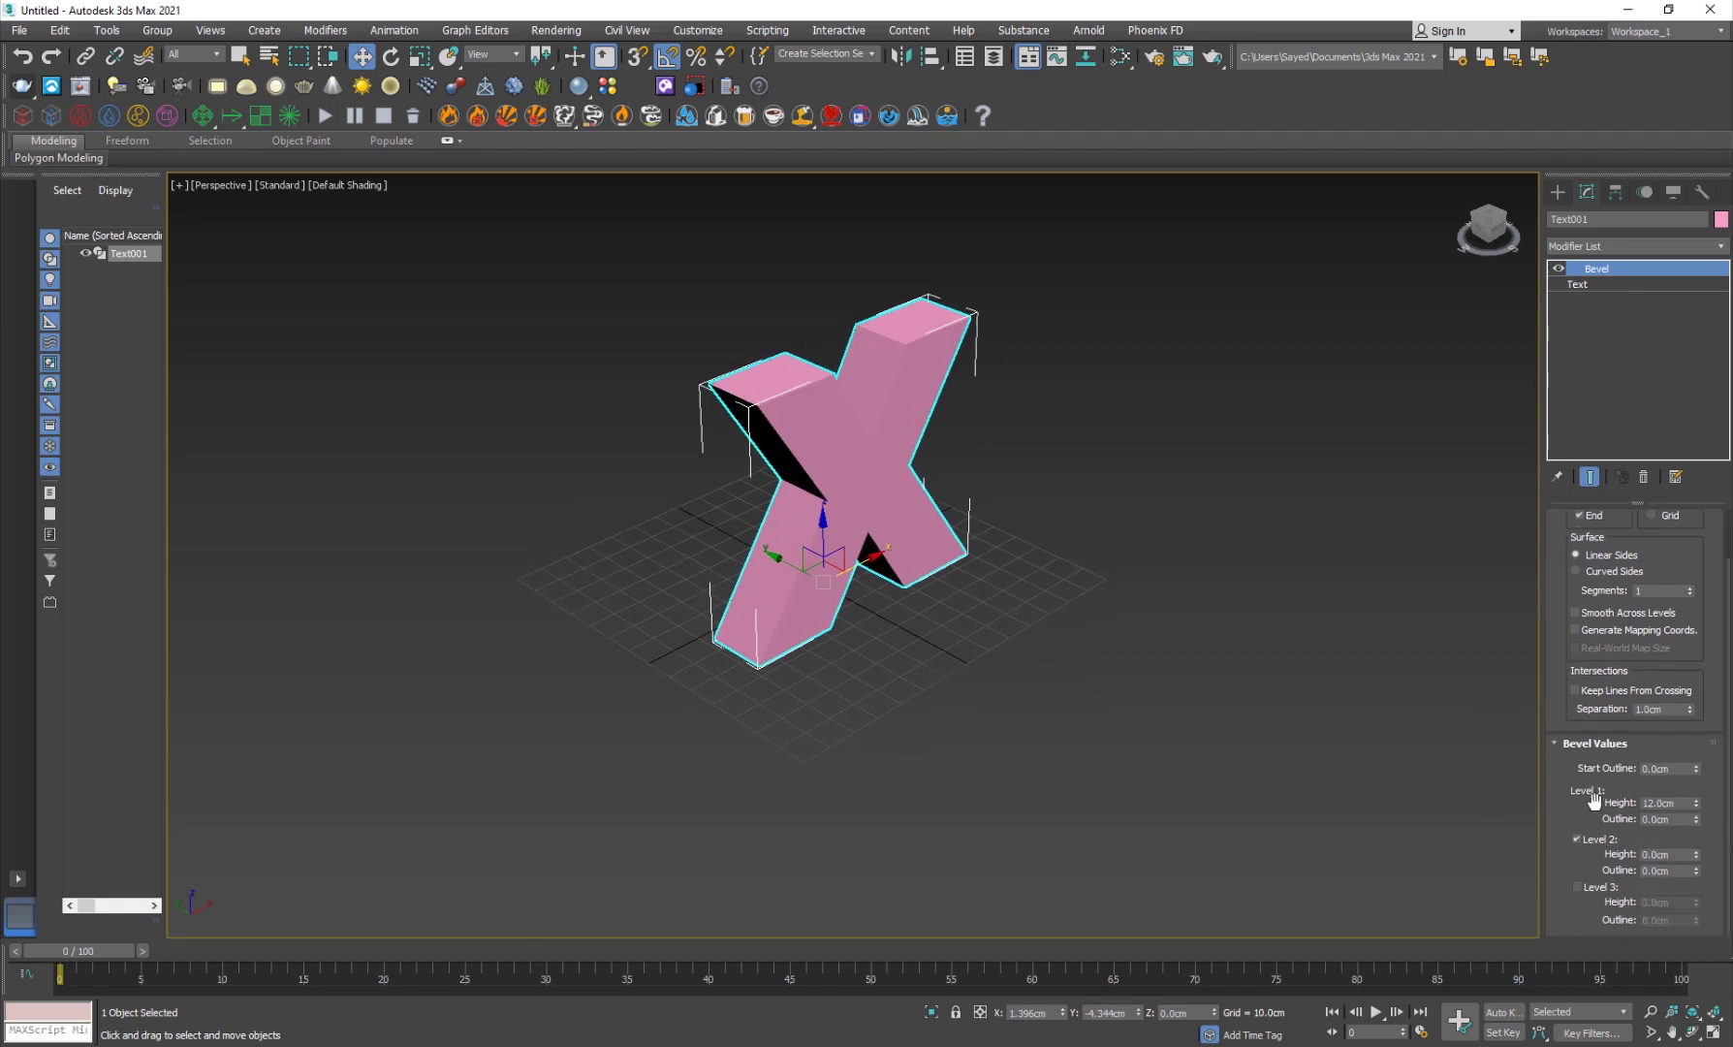
pyautogui.doubleClick(1683, 854)
pyautogui.write('1')
pyautogui.press('Tab')
pyautogui.write('-1')
pyautogui.press('Return')
# Reduce the Level 2 bevel to a height of 0.4 cm and an outline of -0.4 cm
pyautogui.keyDown('alt'); pyautogui.moveTo(1514, 839); pyautogui.dragTo(982, 558, button='middle'); pyautogui.keyUp('alt')
pyautogui.scroll(4, 872, 380)
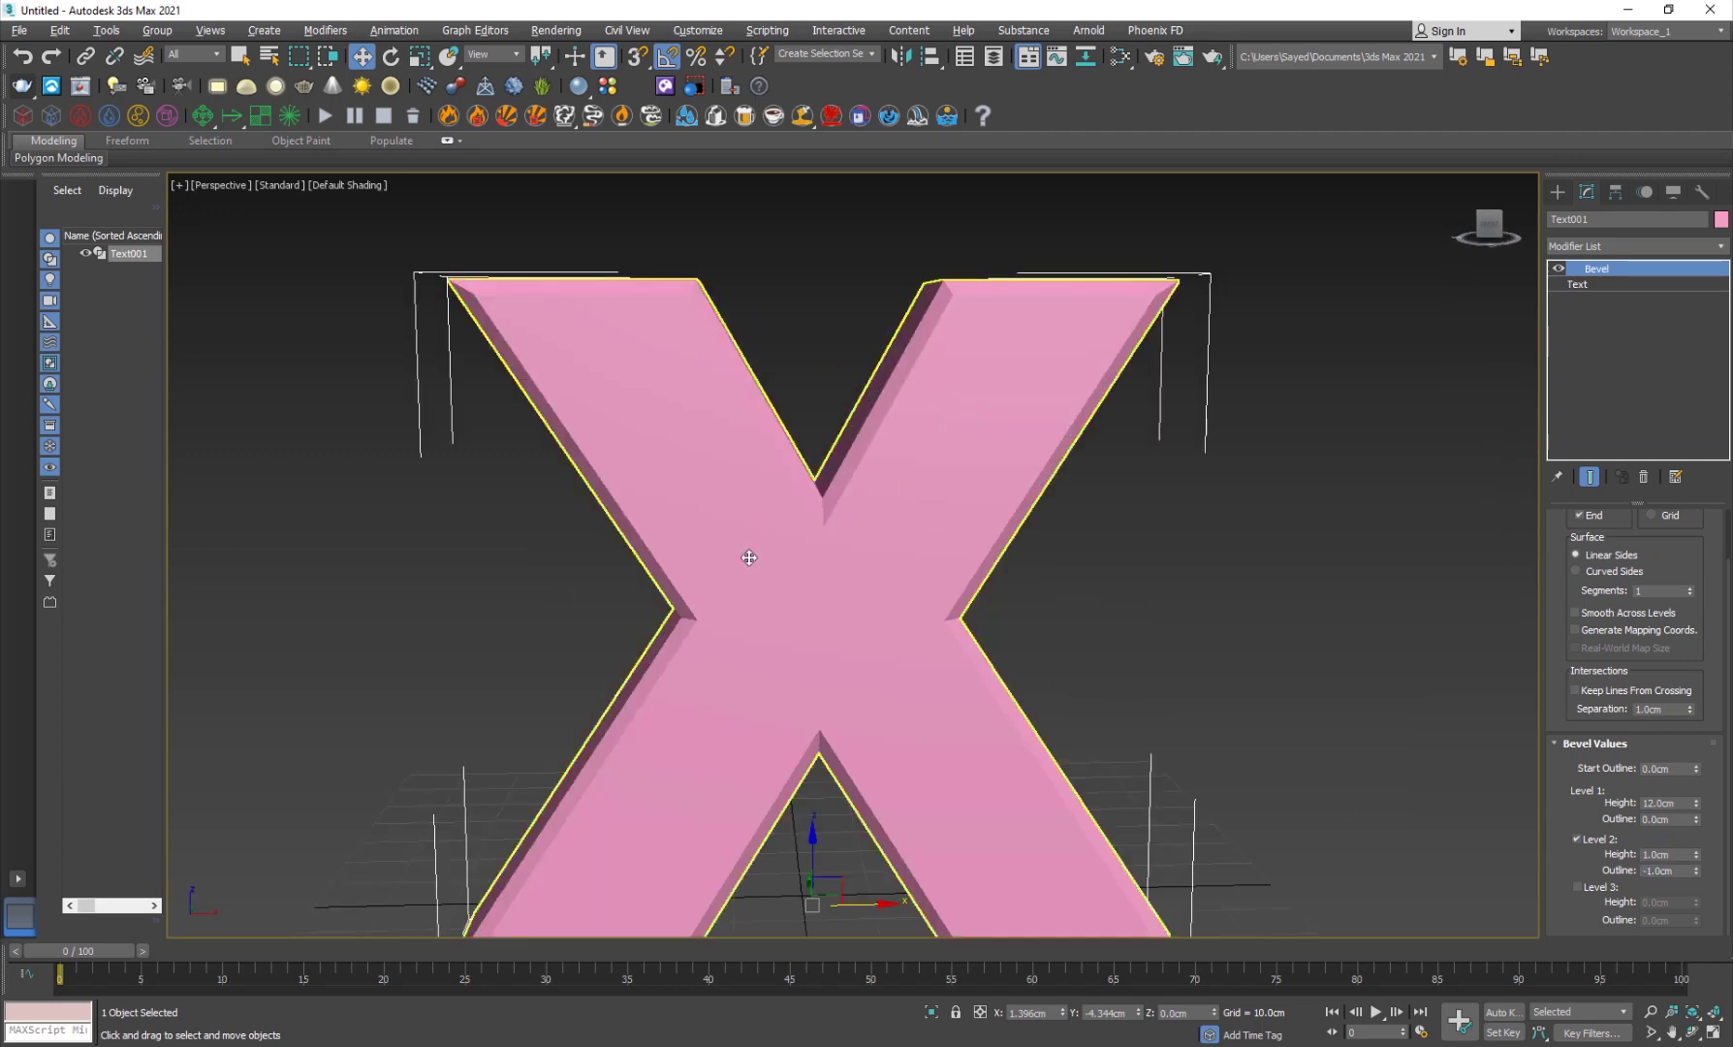
pyautogui.keyDown('alt'); pyautogui.moveTo(746, 534); pyautogui.dragTo(932, 581, button='middle'); pyautogui.keyUp('alt')
pyautogui.keyDown('alt'); pyautogui.moveTo(853, 465); pyautogui.dragTo(817, 585, button='middle'); pyautogui.keyUp('alt')
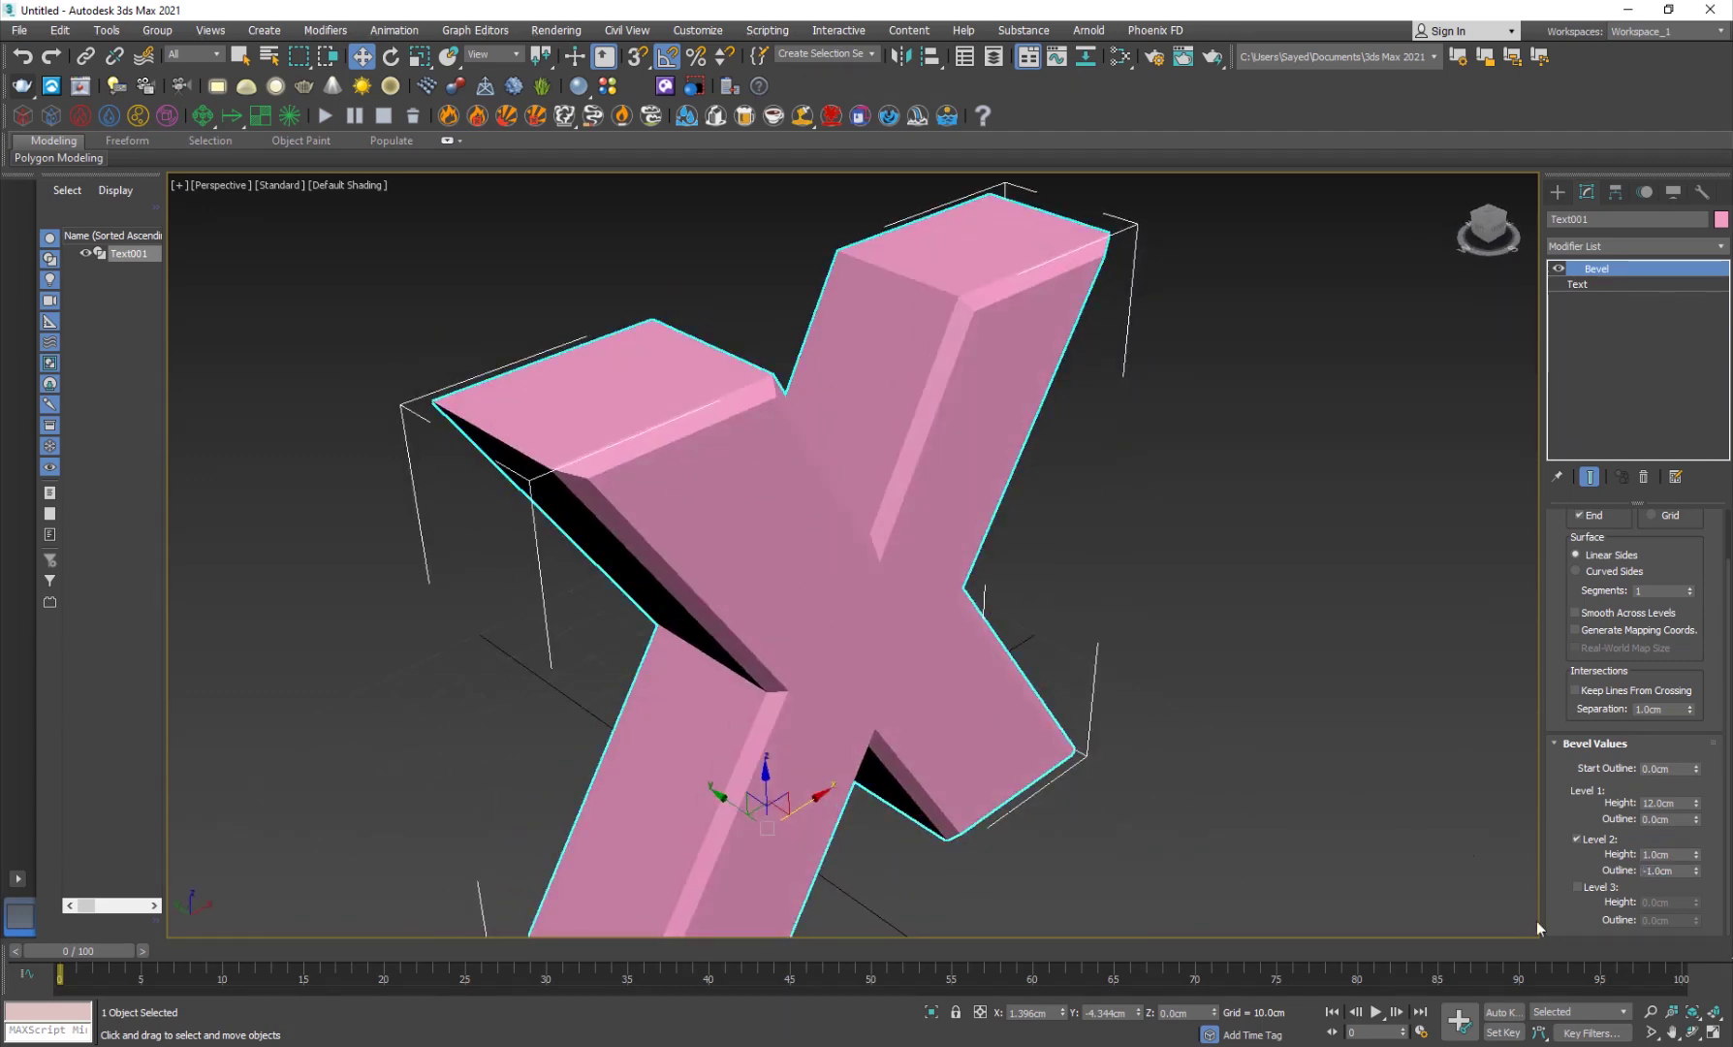
pyautogui.moveTo(1689, 853); pyautogui.dragTo(1440, 846)
pyautogui.write('0.4')
pyautogui.press('Tab')
pyautogui.write('-0.4')
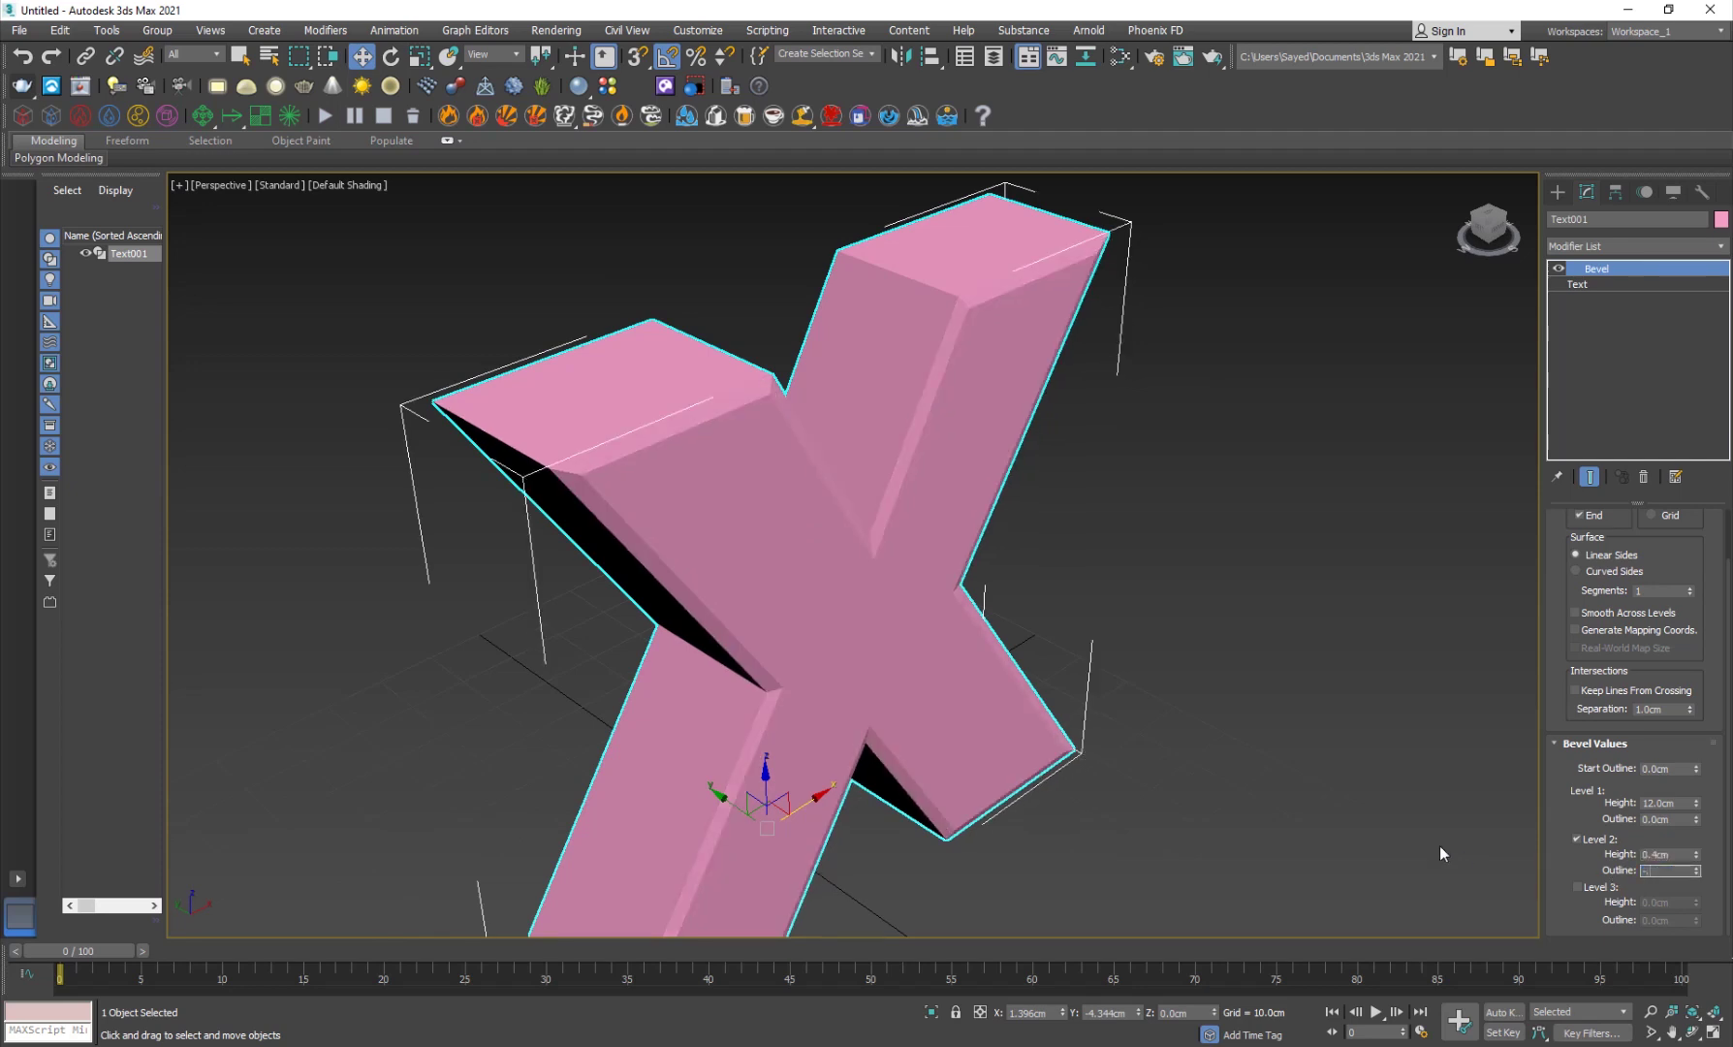
pyautogui.press('Return')
# Turn on edged faces display for the beveled X and keep the letter selected
pyautogui.click(997, 525)
pyautogui.press('F4')
pyautogui.moveTo(932, 593)
pyautogui.keyDown('alt'); pyautogui.mouseDown(button='middle')
pyautogui.moveTo(657, 642)
pyautogui.moveTo(758, 633)
pyautogui.mouseUp(button='middle'); pyautogui.keyUp('alt')
pyautogui.click(726, 601)
pyautogui.scroll(-5, 719, 587)
# Scale the X along its depth axis to about 235 percent to thicken it
pyautogui.press('r')
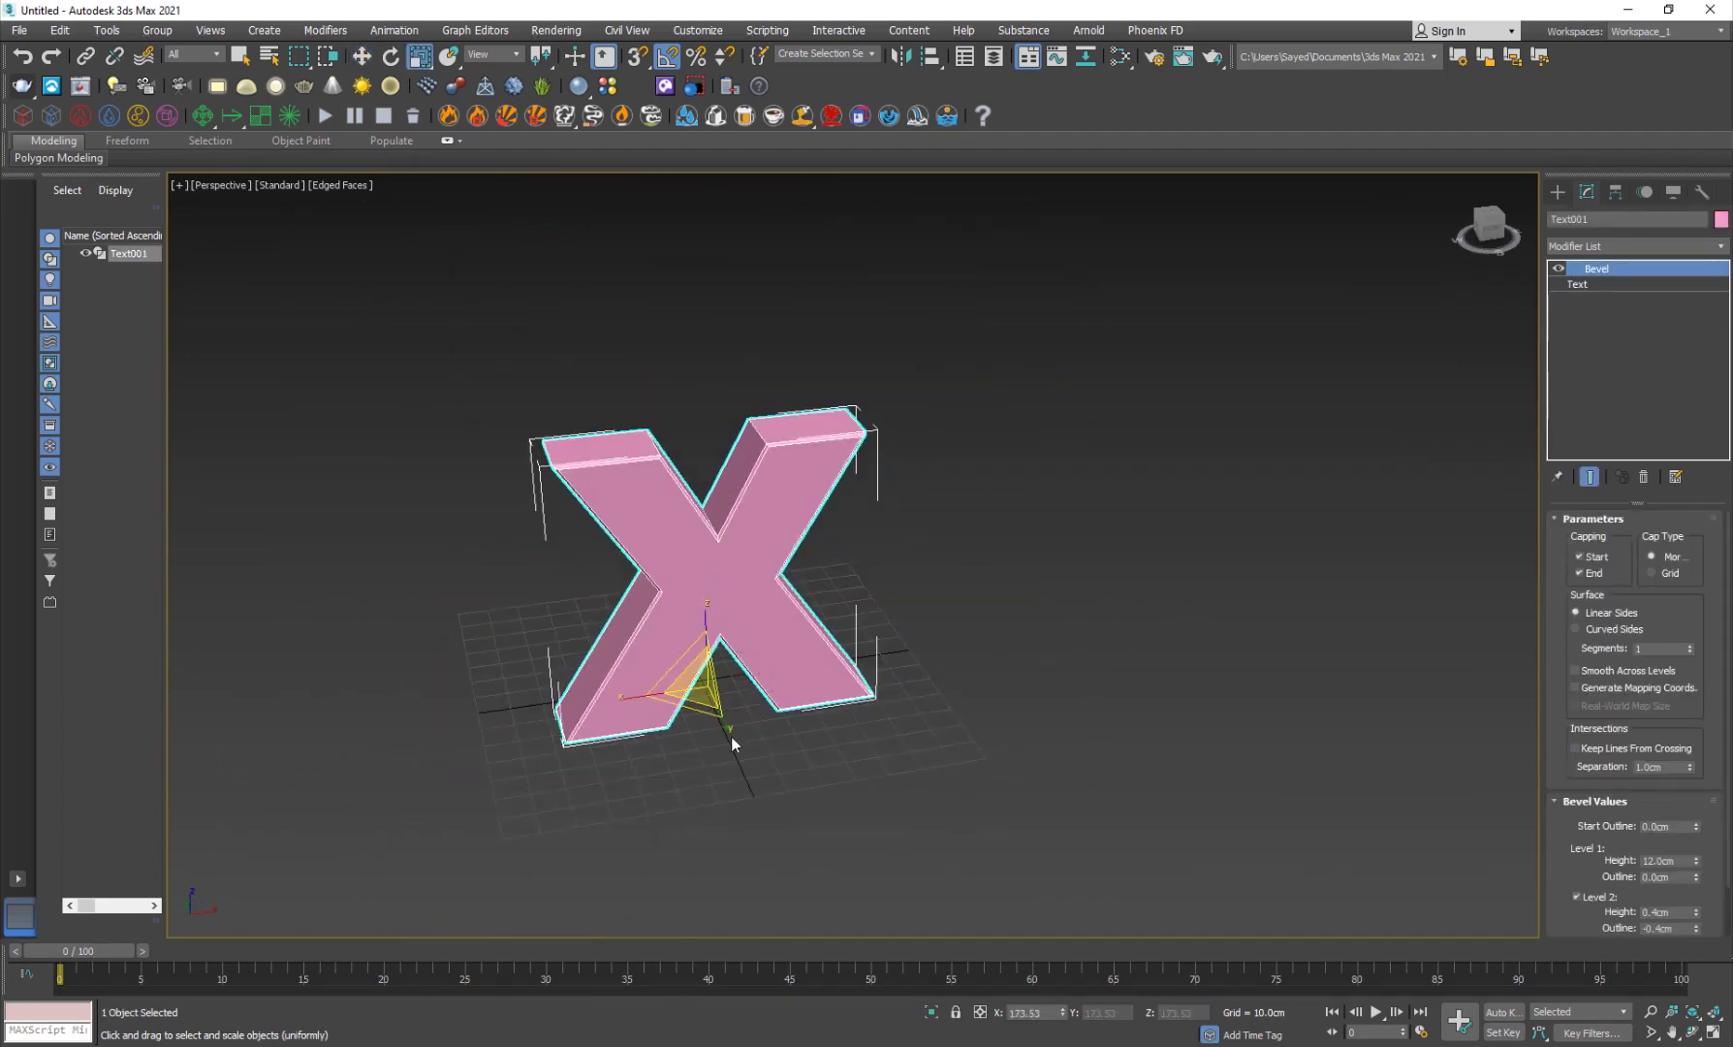
pyautogui.moveTo(729, 731); pyautogui.dragTo(736, 743)
pyautogui.click(736, 742)
# Examine the letter's shape and thickness in the Front, Top and Perspective views and in wireframe display
pyautogui.moveTo(643, 671)
pyautogui.keyDown('alt'); pyautogui.mouseDown(button='middle')
pyautogui.moveTo(682, 659)
pyautogui.moveTo(654, 659)
pyautogui.mouseUp(button='middle'); pyautogui.keyUp('alt')
pyautogui.click(735, 600)
pyautogui.press('f')
pyautogui.press('p')
pyautogui.keyDown('alt'); pyautogui.moveTo(782, 583); pyautogui.dragTo(766, 620, button='middle'); pyautogui.keyUp('alt')
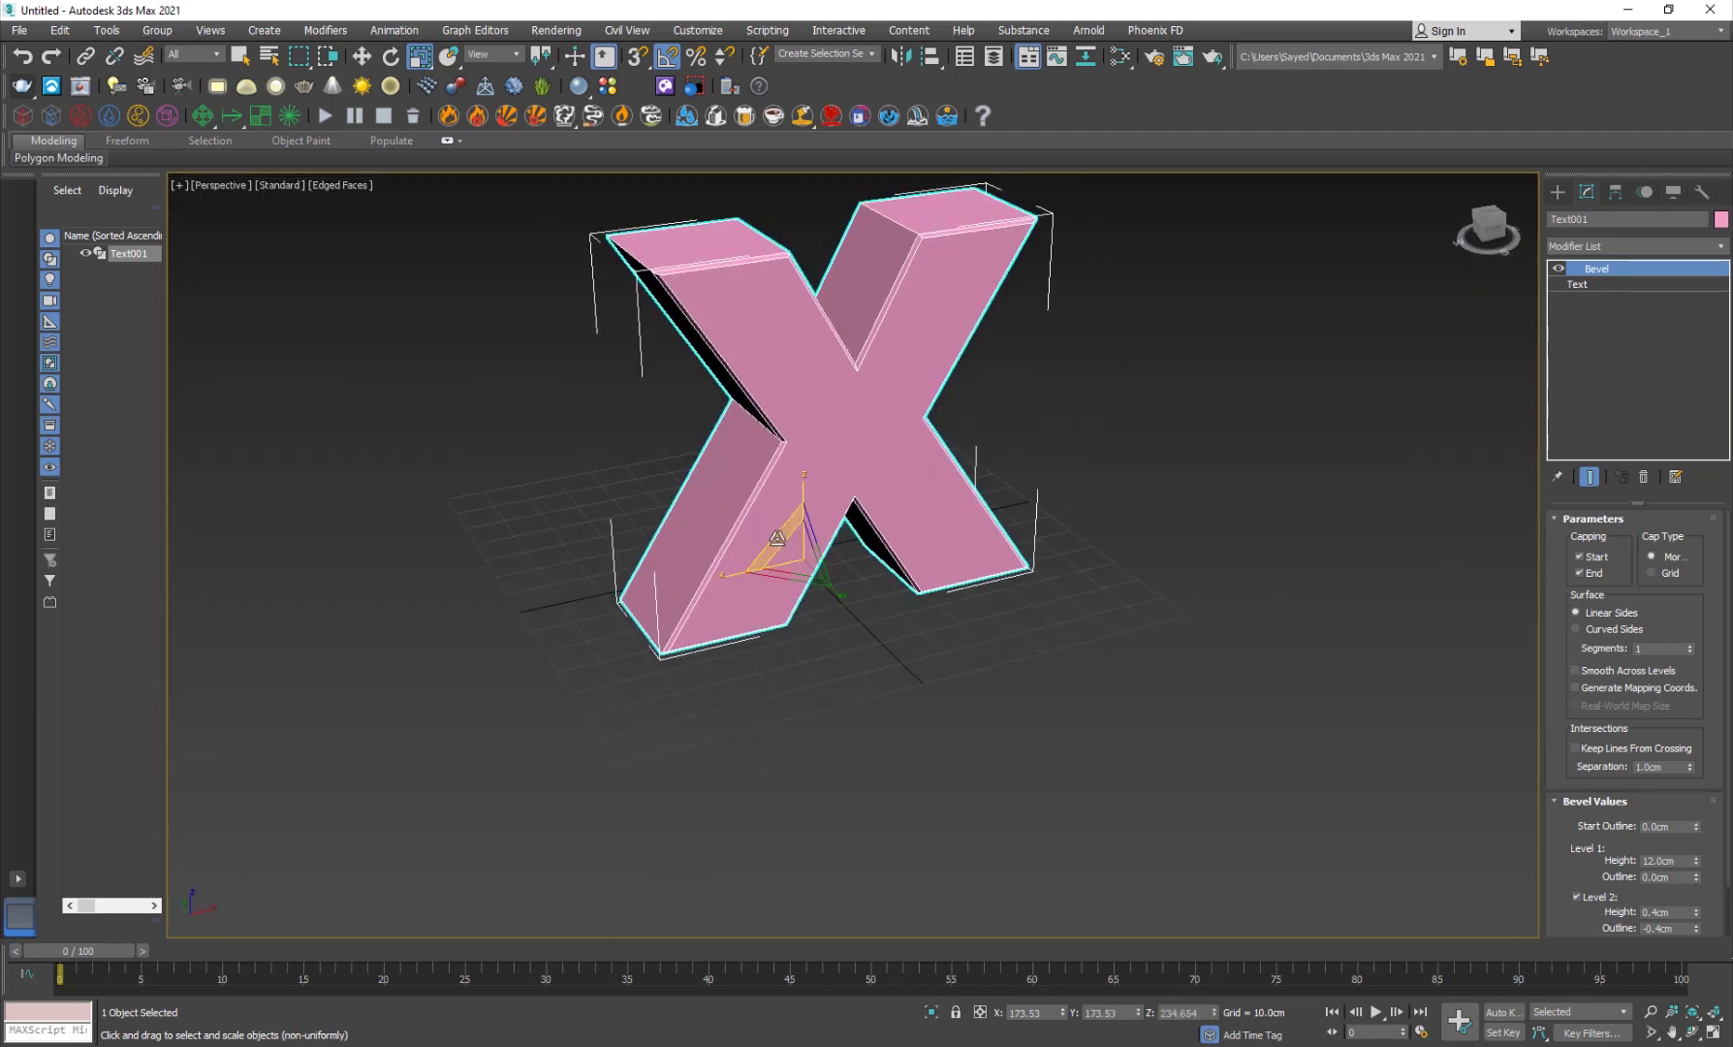
pyautogui.press('f')
pyautogui.press('t')
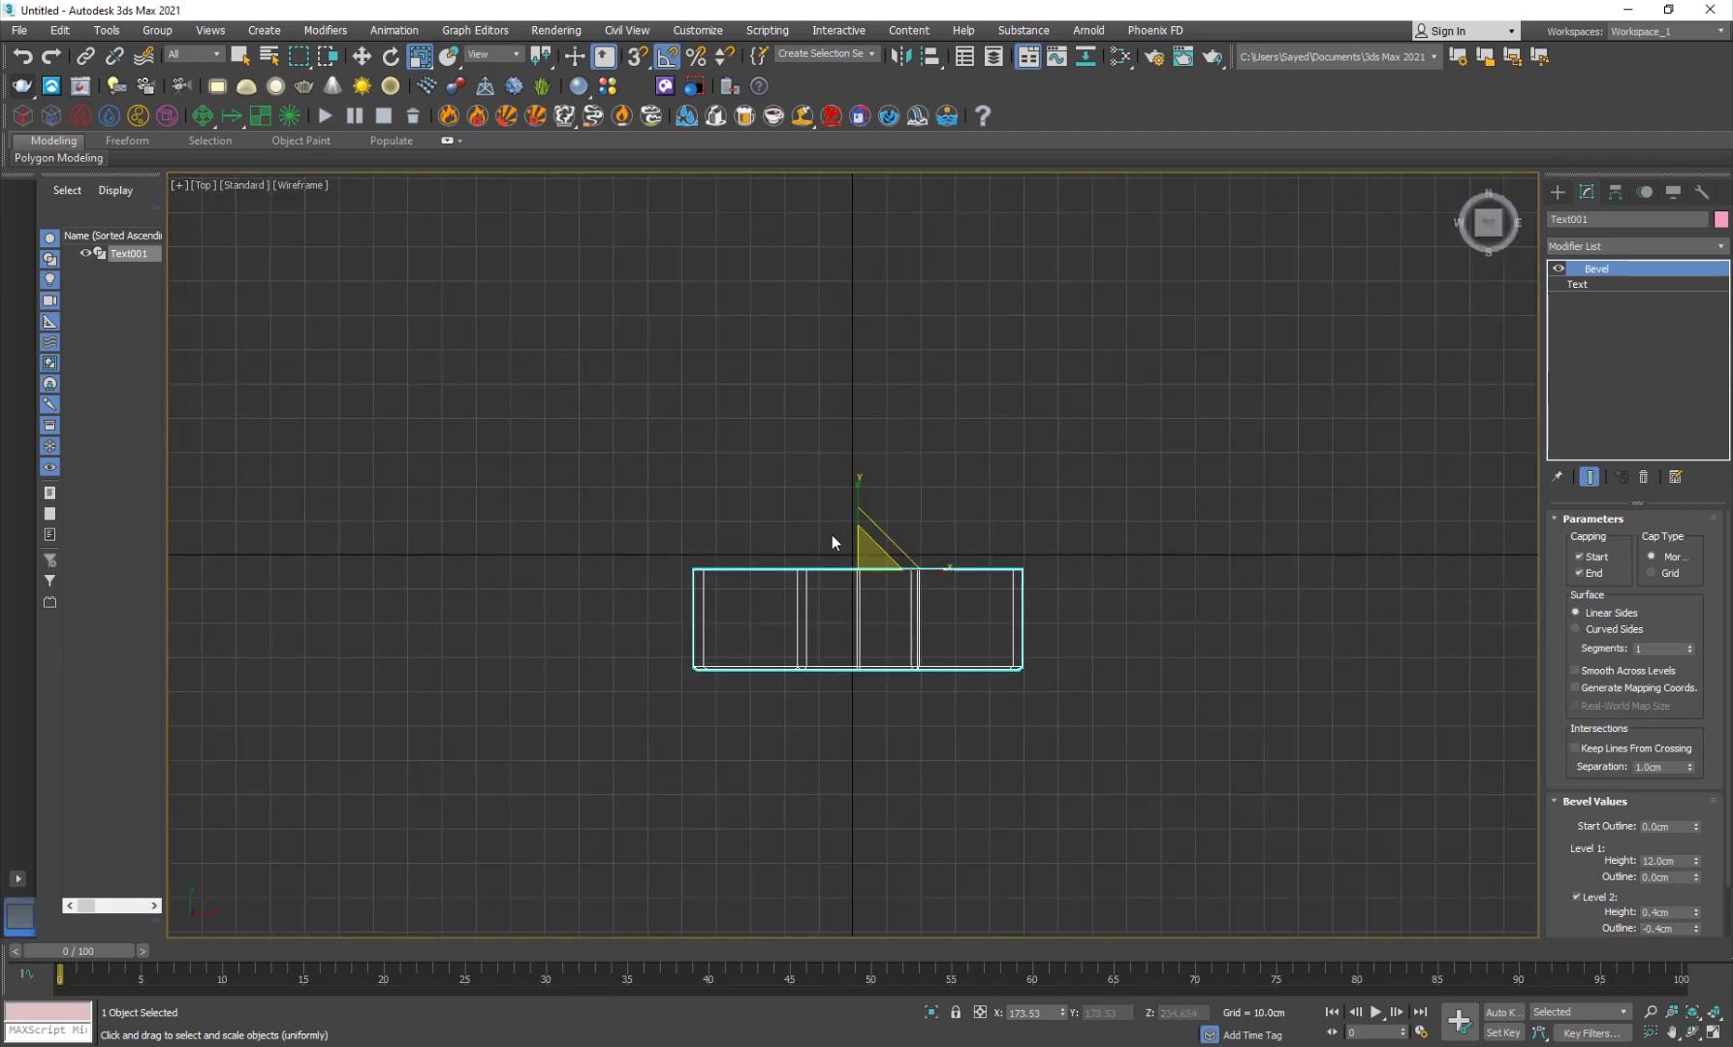
pyautogui.press('p')
pyautogui.click(858, 789)
pyautogui.keyDown('alt'); pyautogui.moveTo(859, 789); pyautogui.dragTo(663, 667, button='middle'); pyautogui.keyUp('alt')
pyautogui.press('F3')
pyautogui.press('F3')
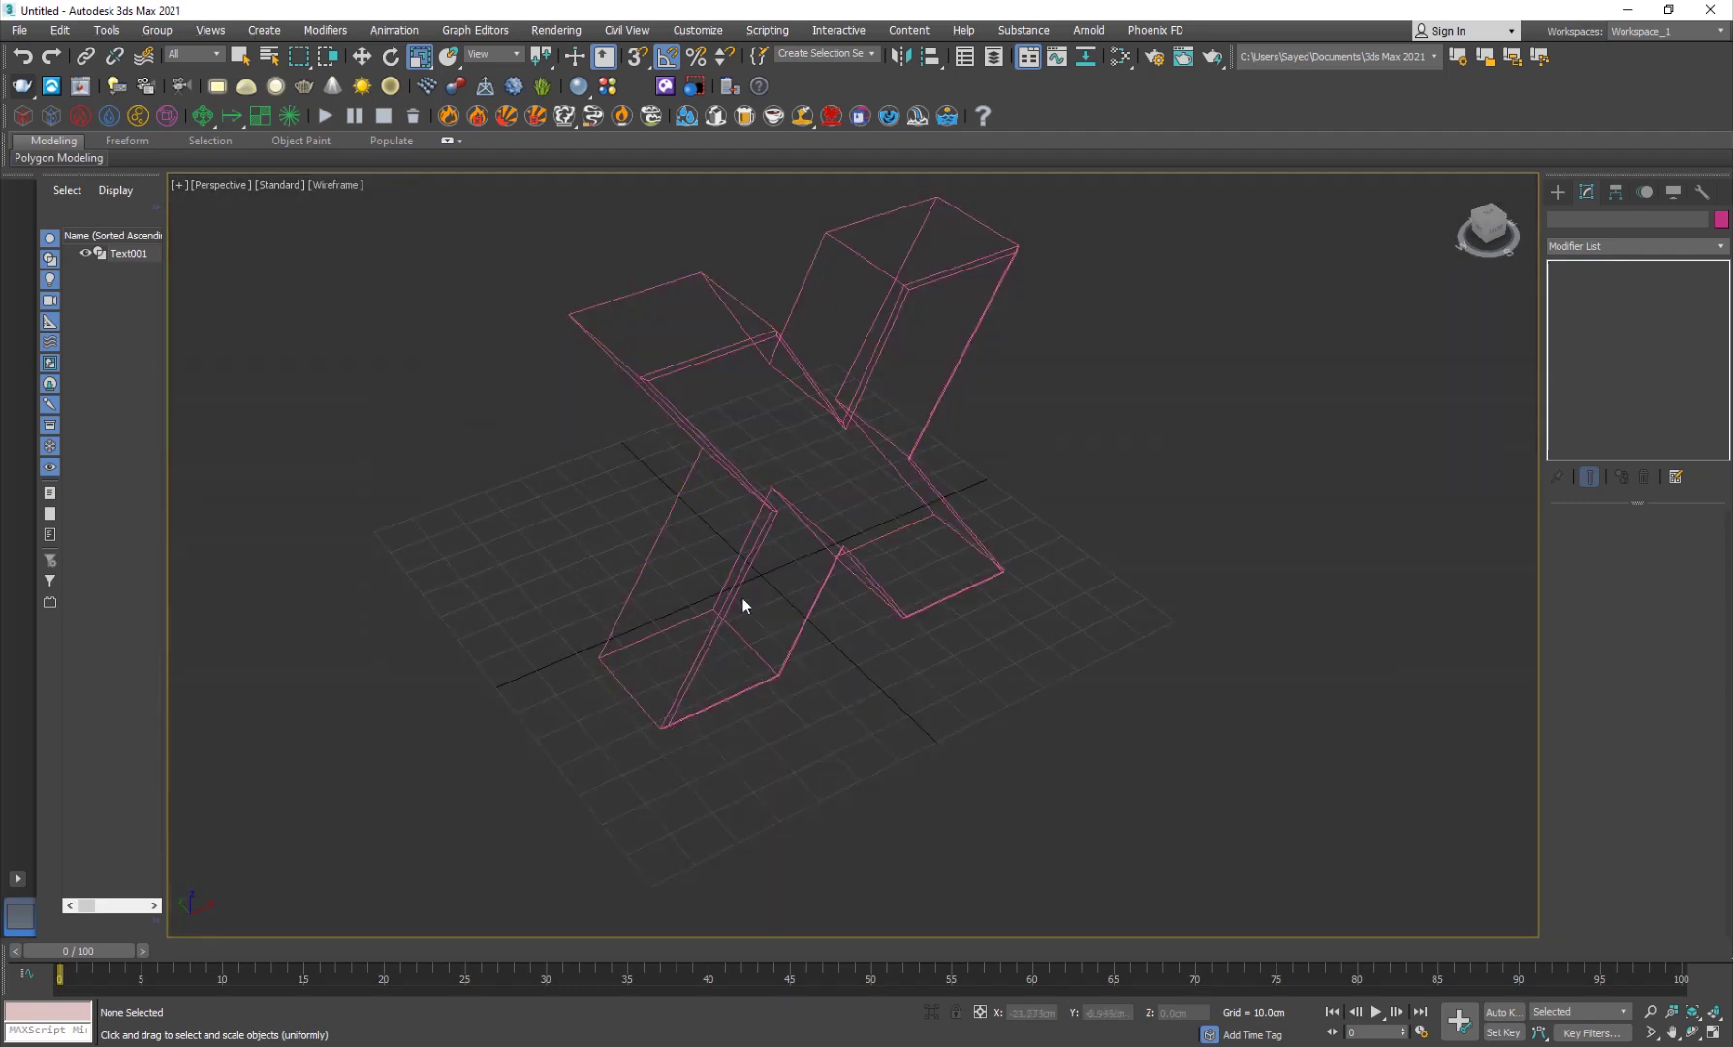
# Move the X back along its depth (Y) axis so it straddles the grid's centre line
pyautogui.press('F3')
pyautogui.press('F3')
pyautogui.press('F3')
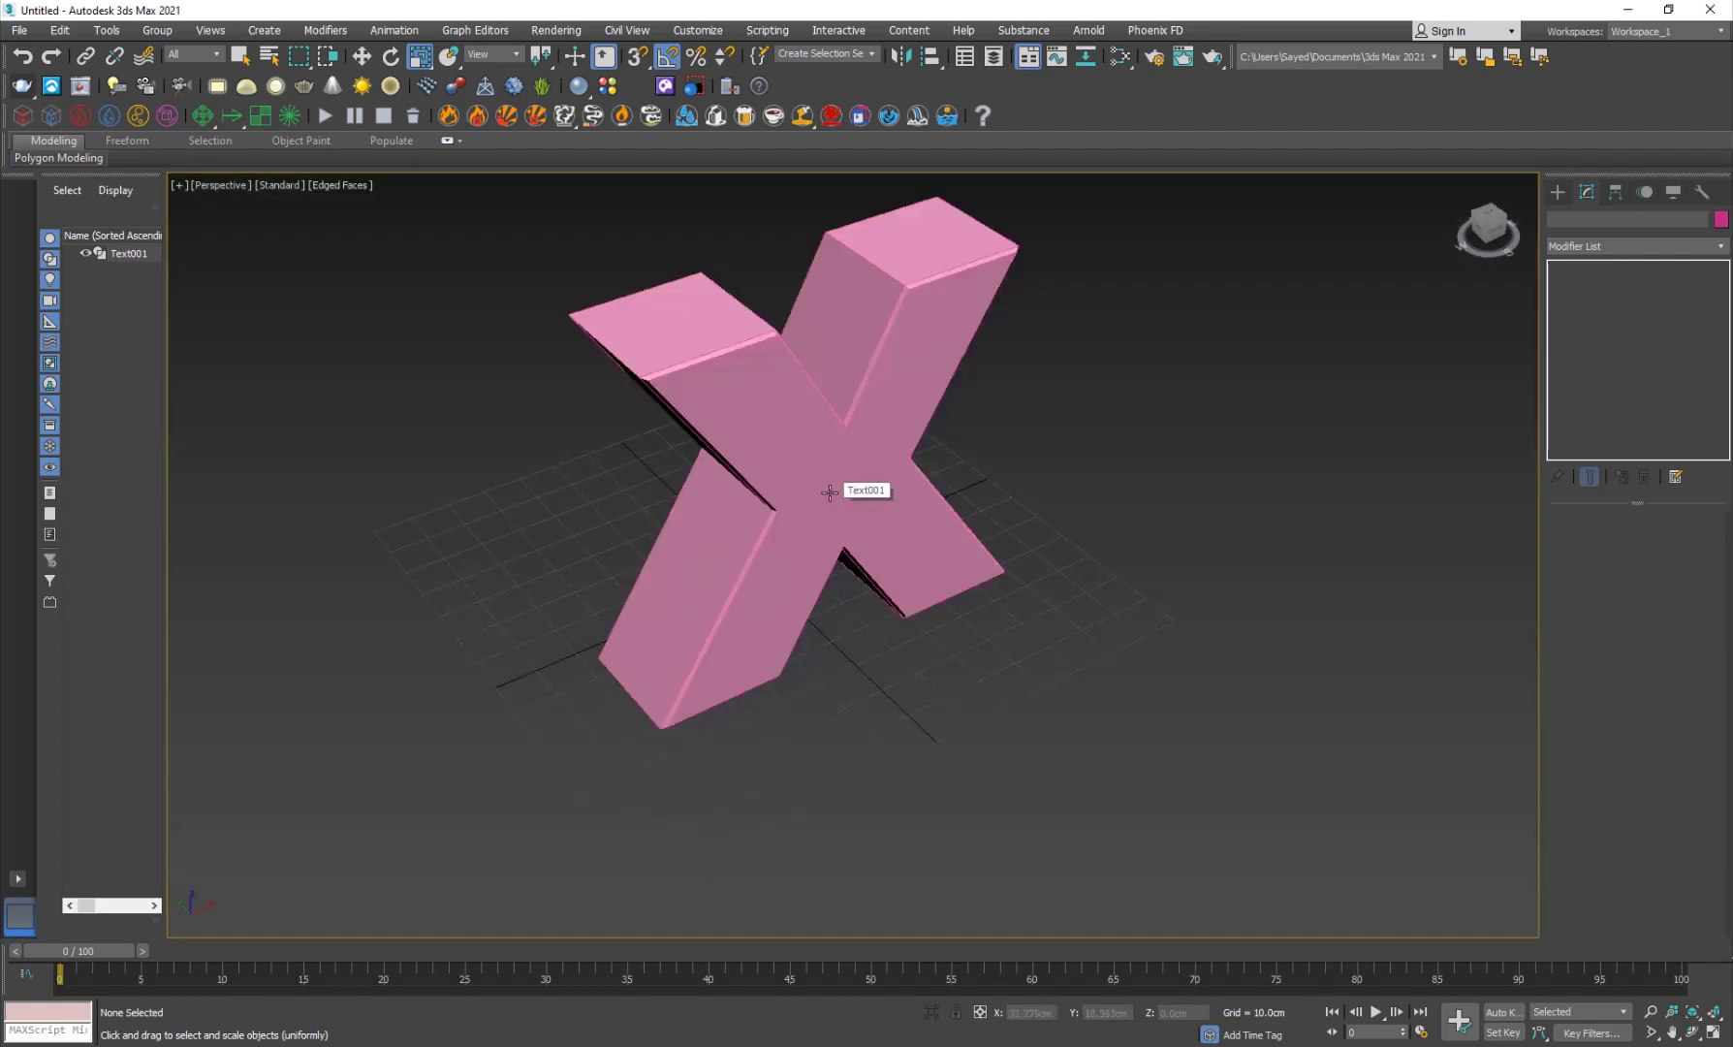
pyautogui.keyDown('alt'); pyautogui.moveTo(916, 741); pyautogui.dragTo(809, 298, button='middle'); pyautogui.keyUp('alt')
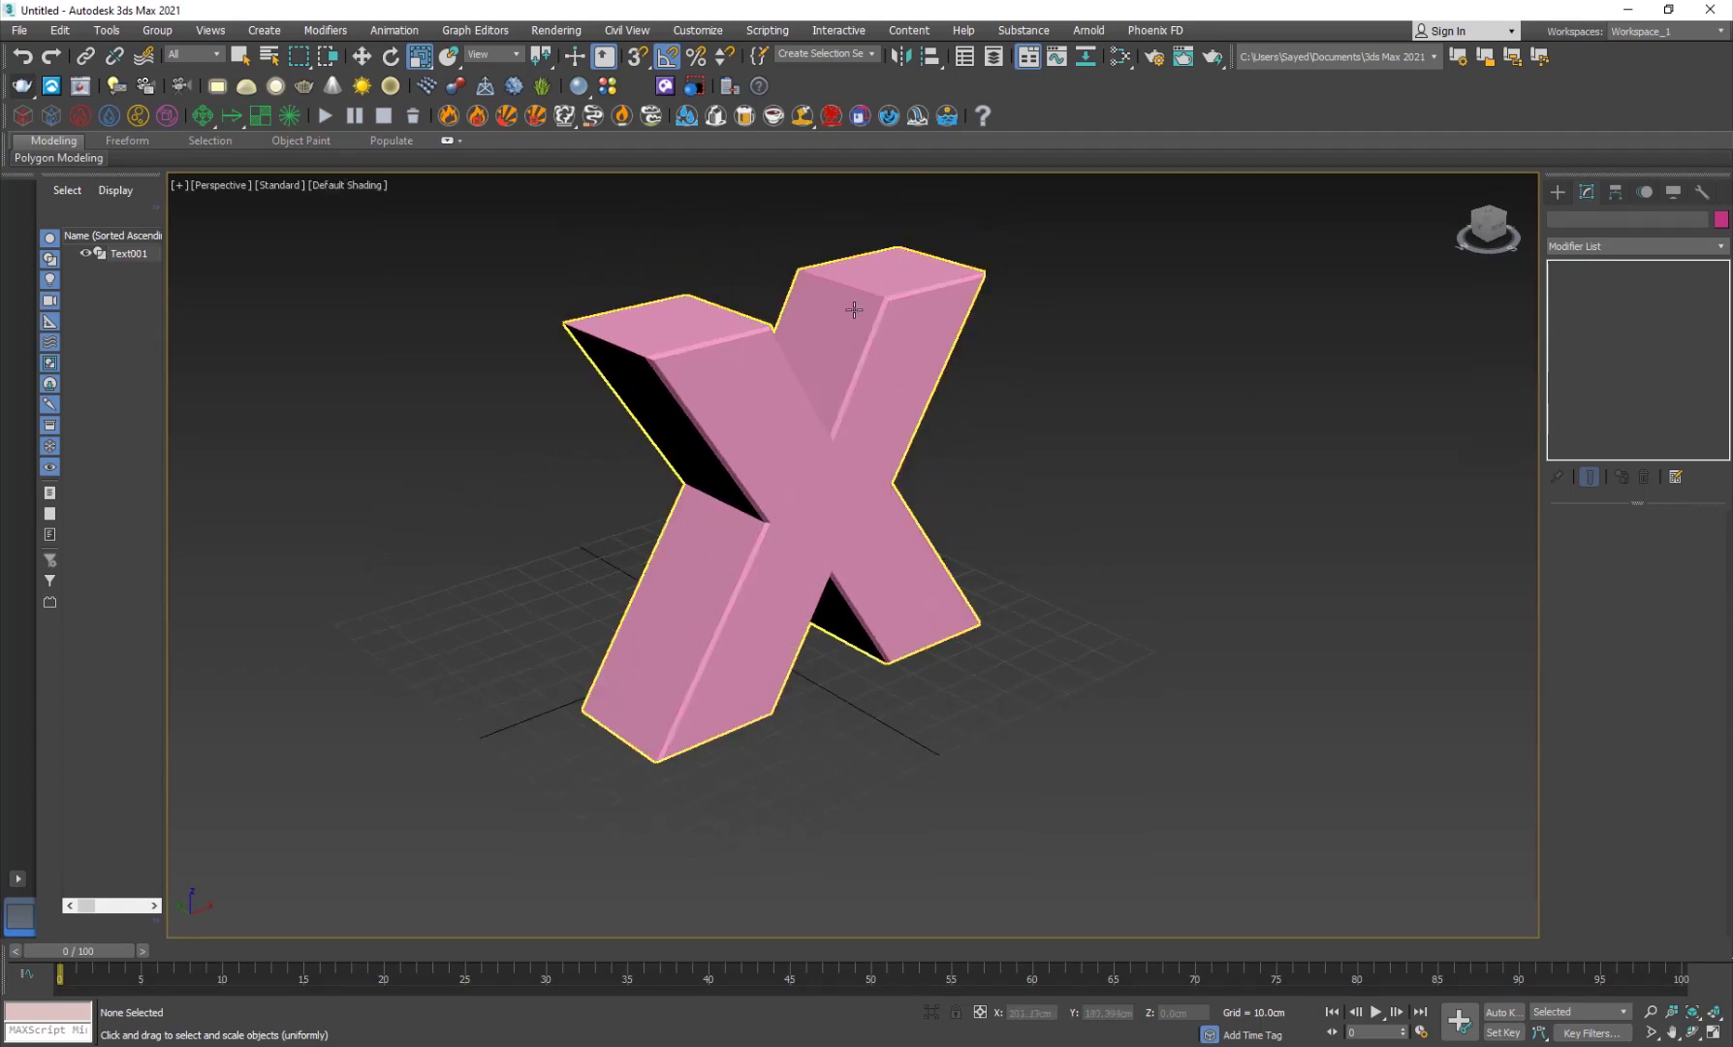
pyautogui.scroll(5, 849, 367)
pyautogui.scroll(-2, 855, 402)
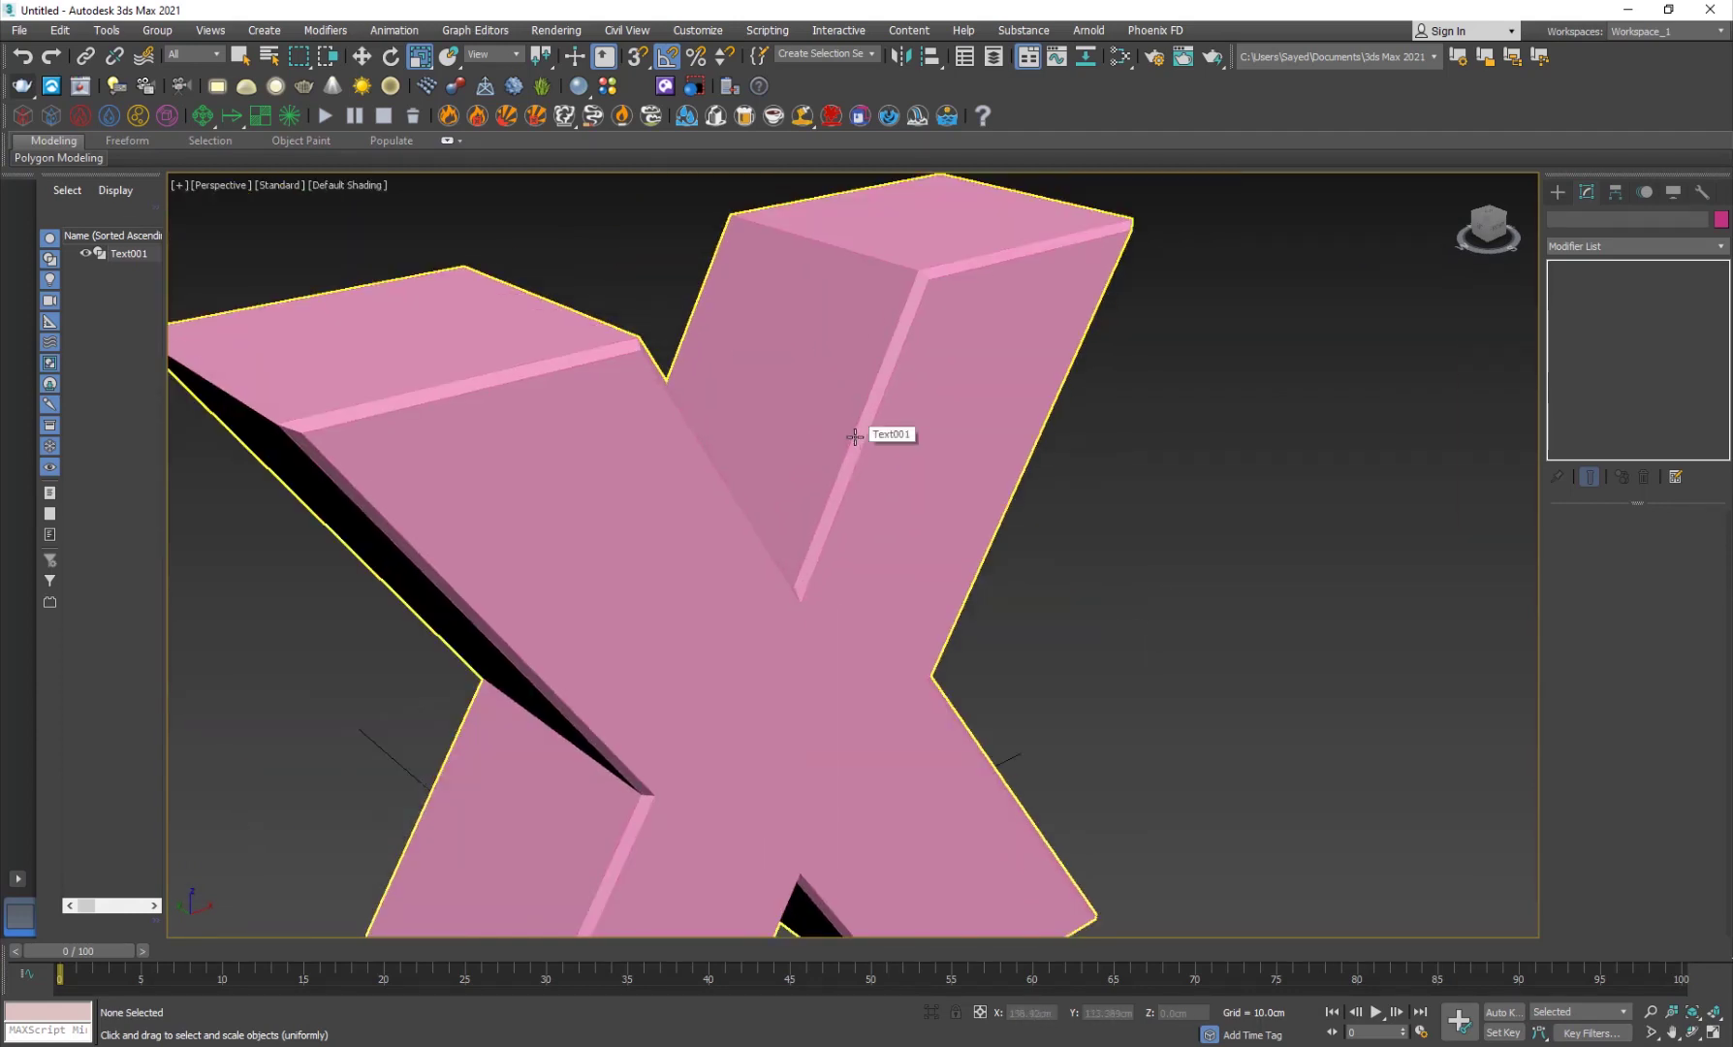
pyautogui.press('F4')
pyautogui.scroll(-3, 857, 435)
pyautogui.press('w')
pyautogui.click(846, 651)
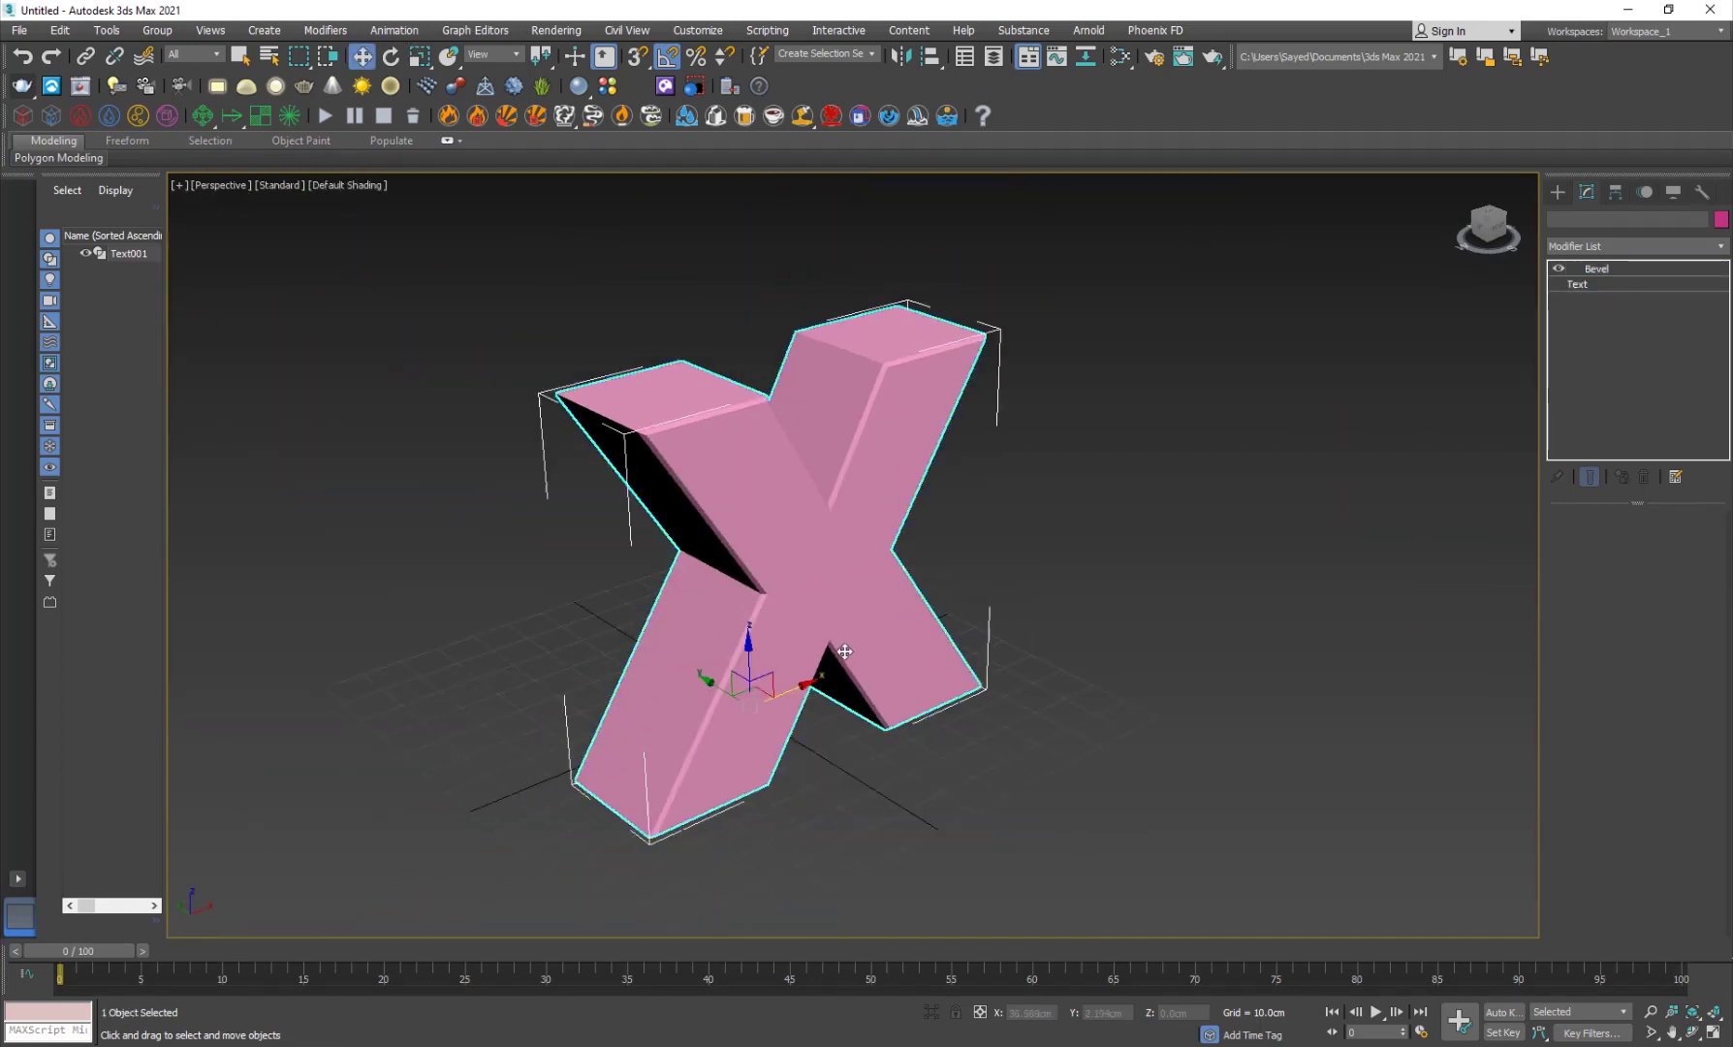
pyautogui.moveTo(706, 699); pyautogui.dragTo(670, 660)
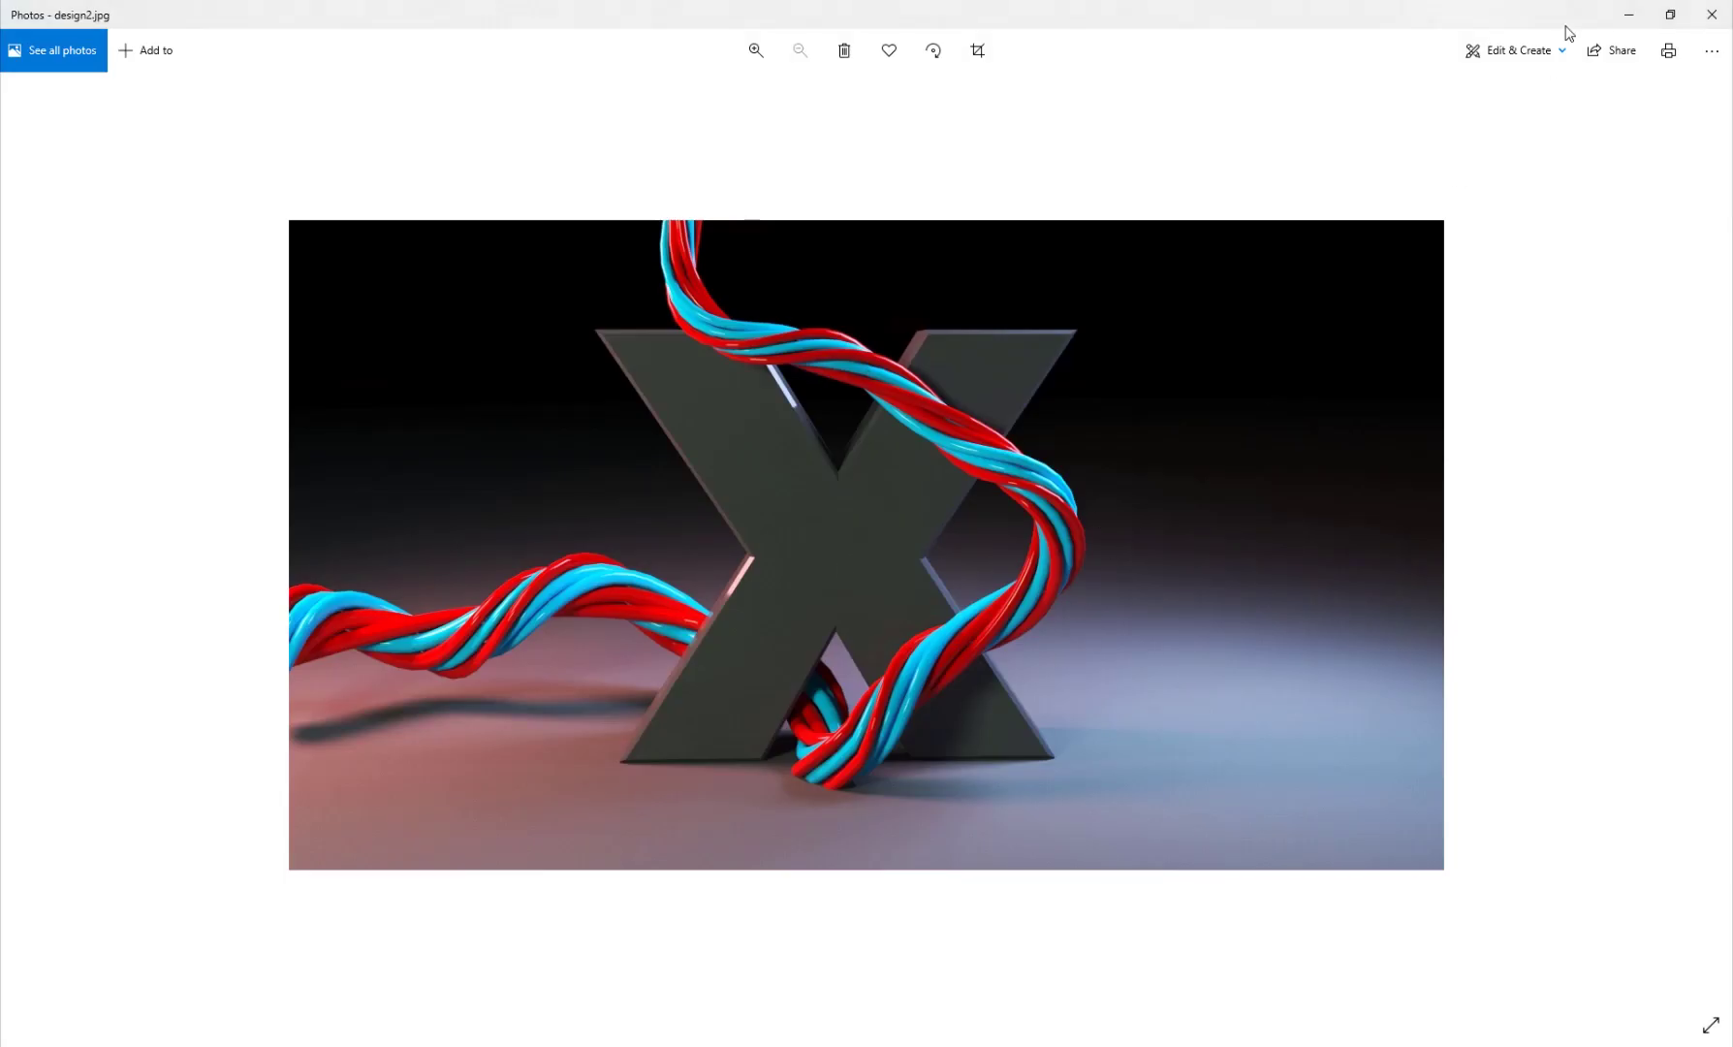
# In 3ds Max, draw a curved four-point line in the Front view, from left of the X, past its base and around its right to the top
pyautogui.click(1628, 15)
pyautogui.click(816, 705)
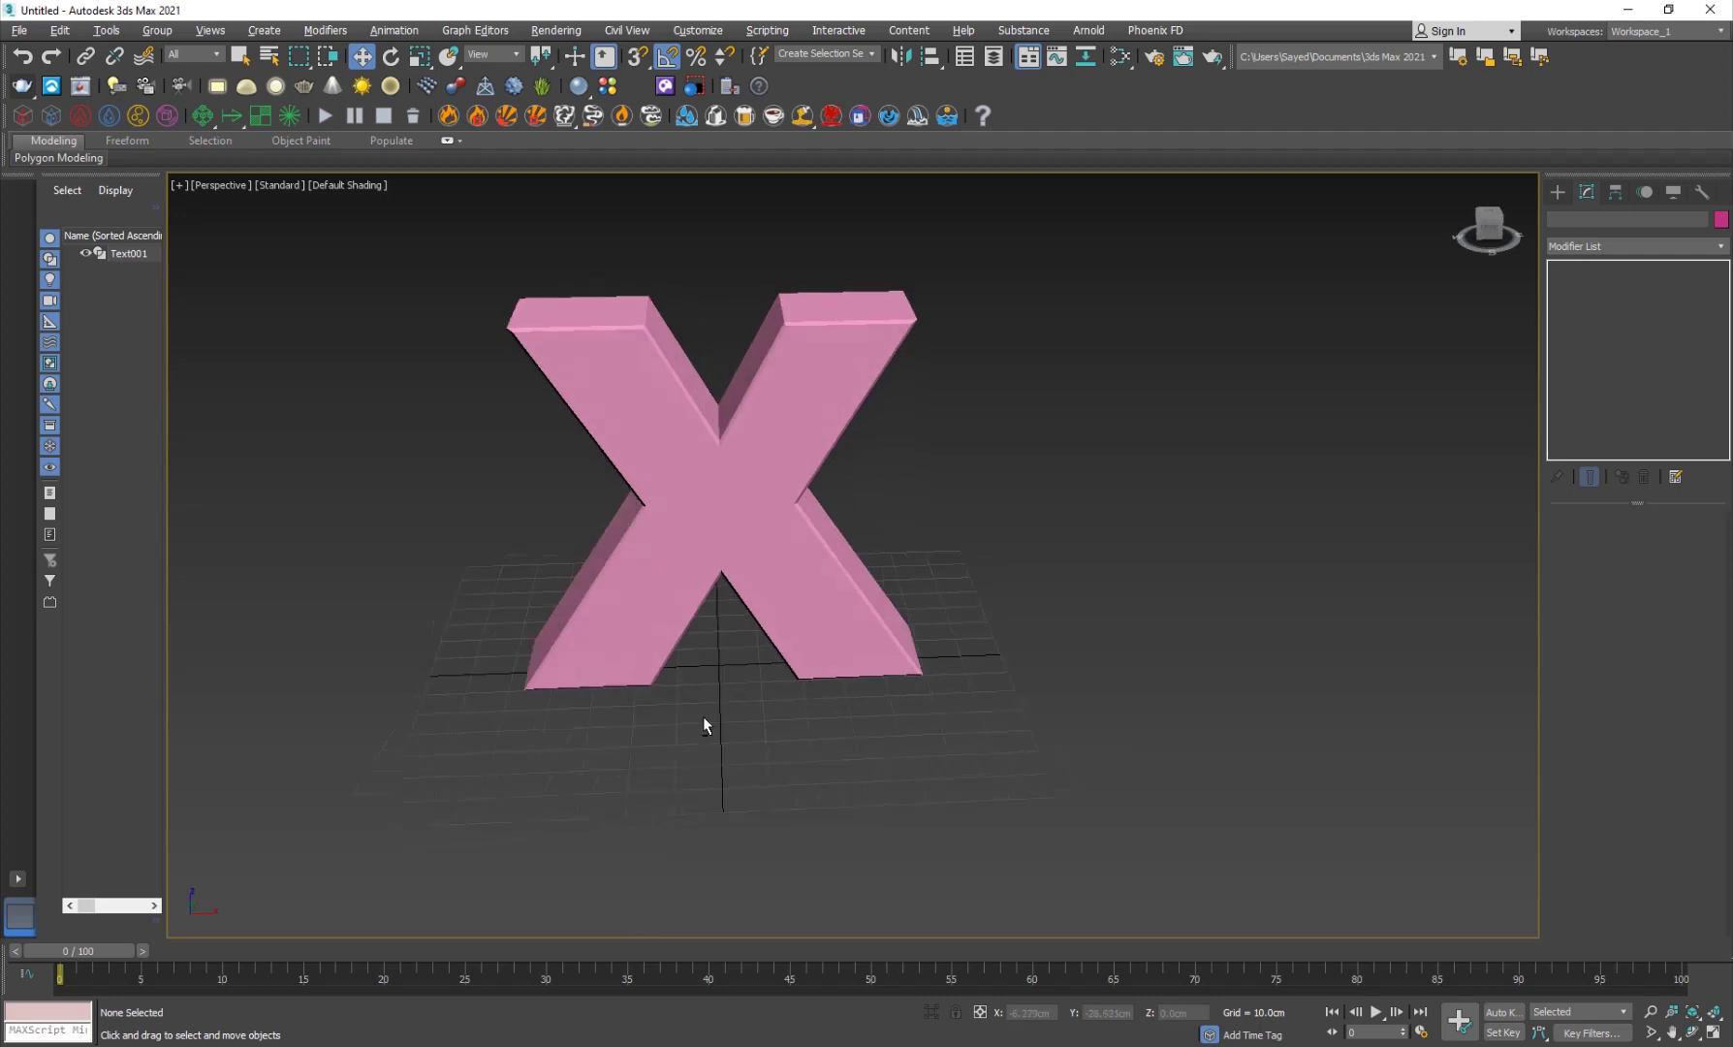
pyautogui.scroll(-5, 692, 722)
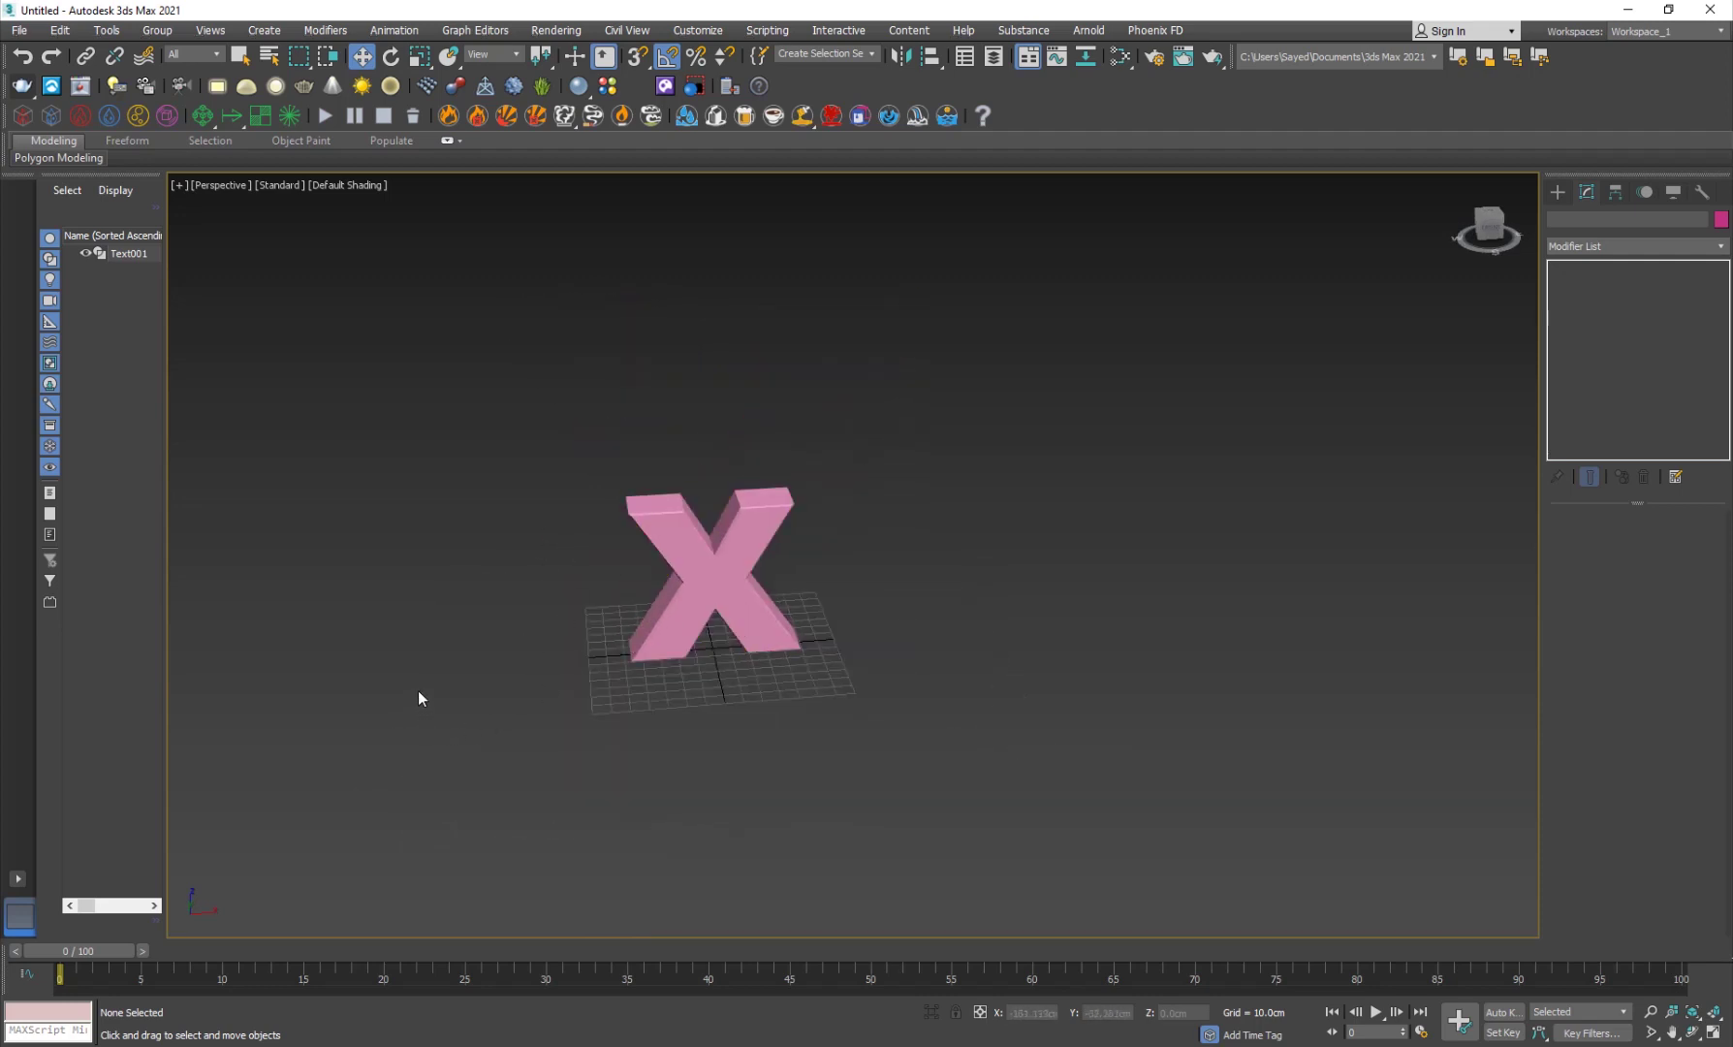
pyautogui.click(1558, 192)
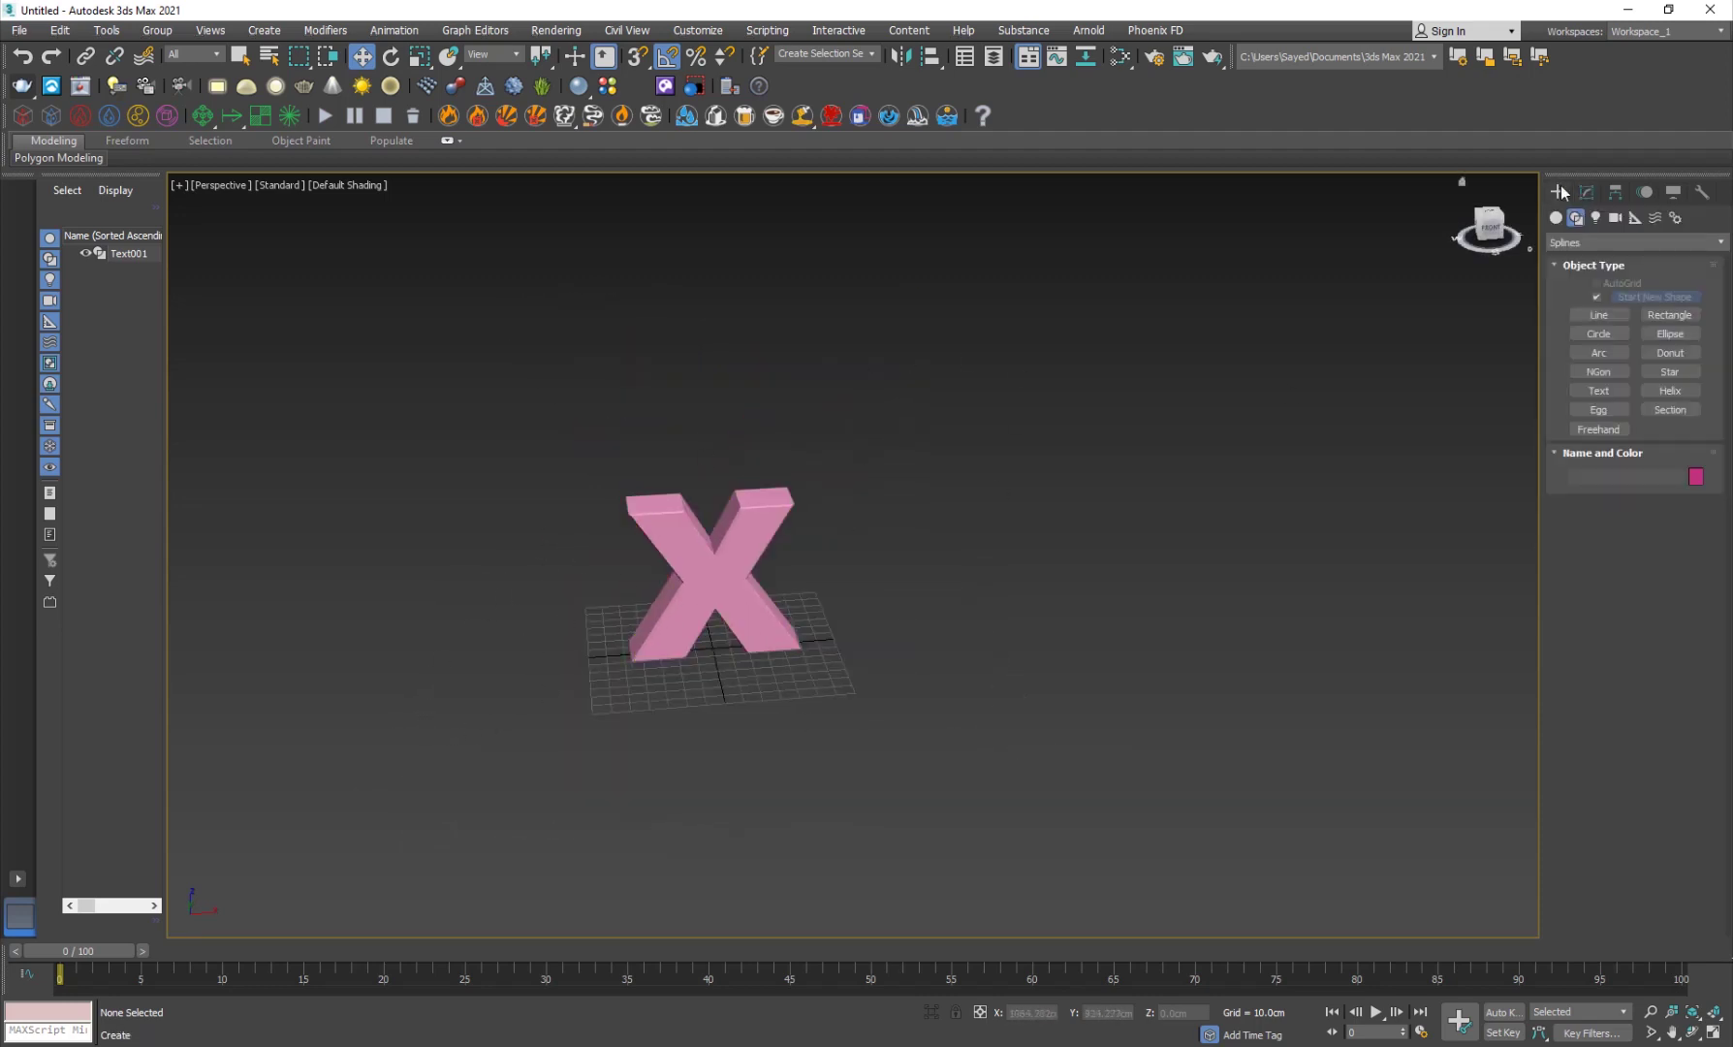
pyautogui.click(1598, 315)
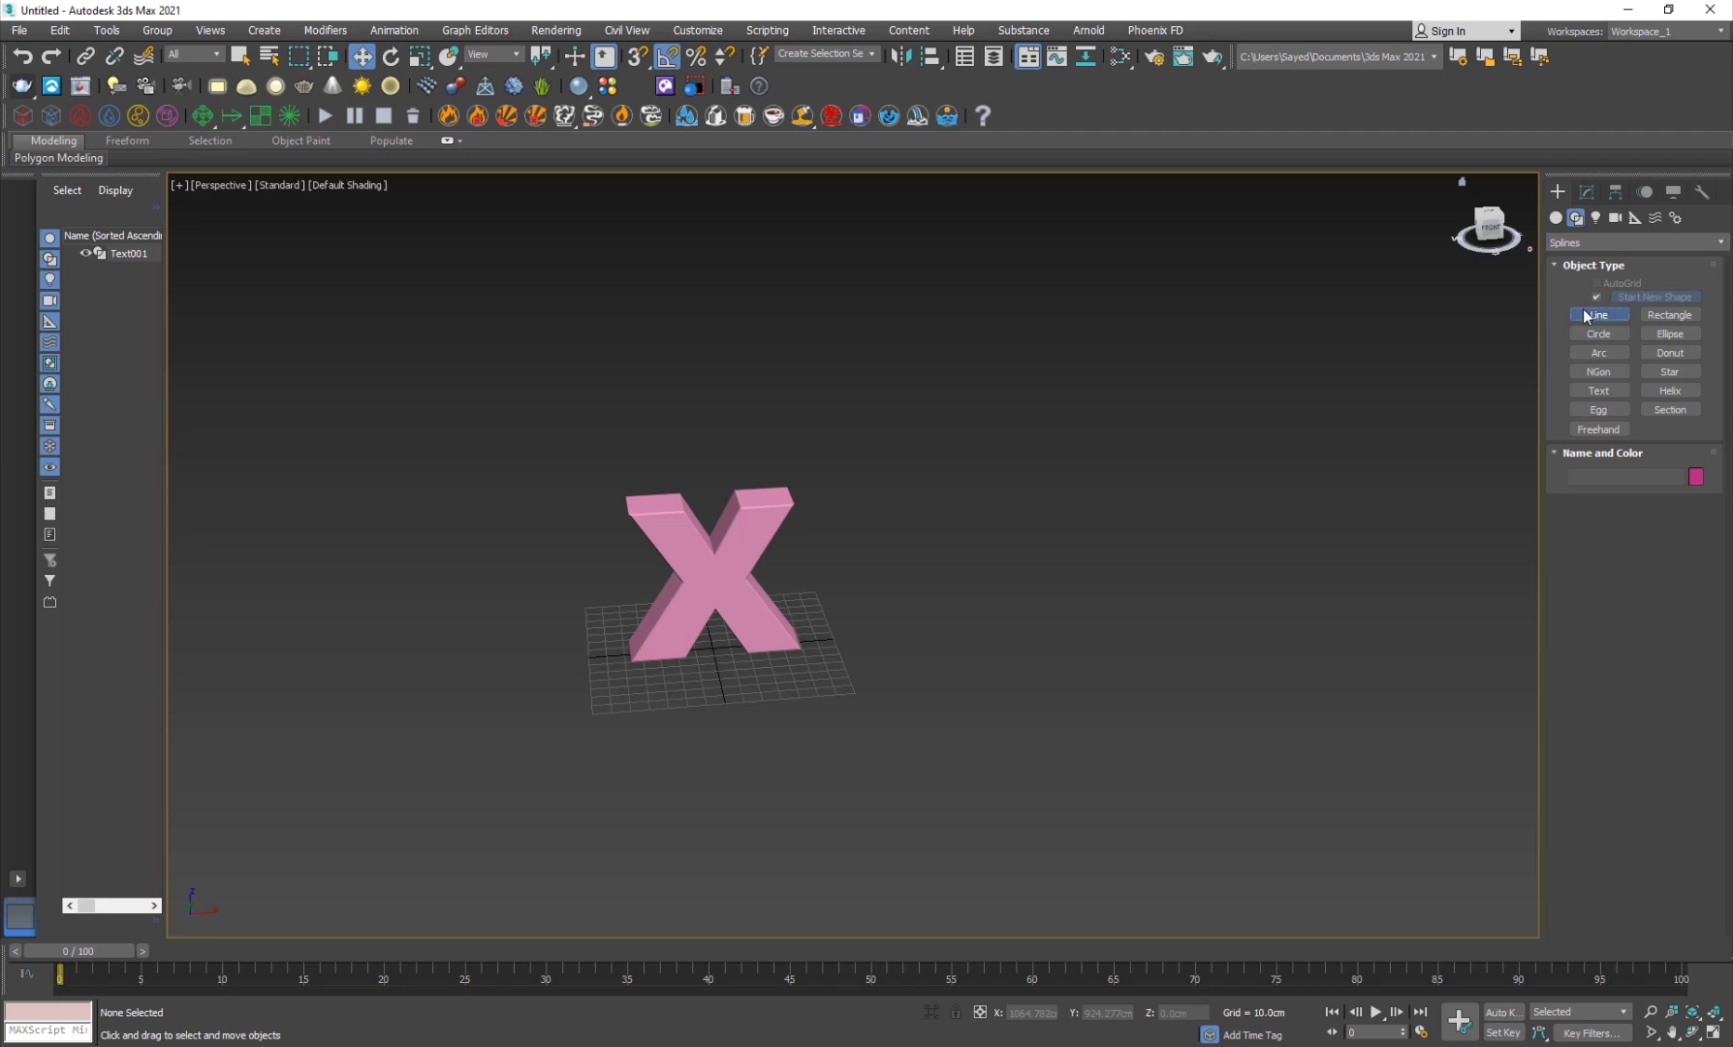
pyautogui.hotkey('alt', 'w')
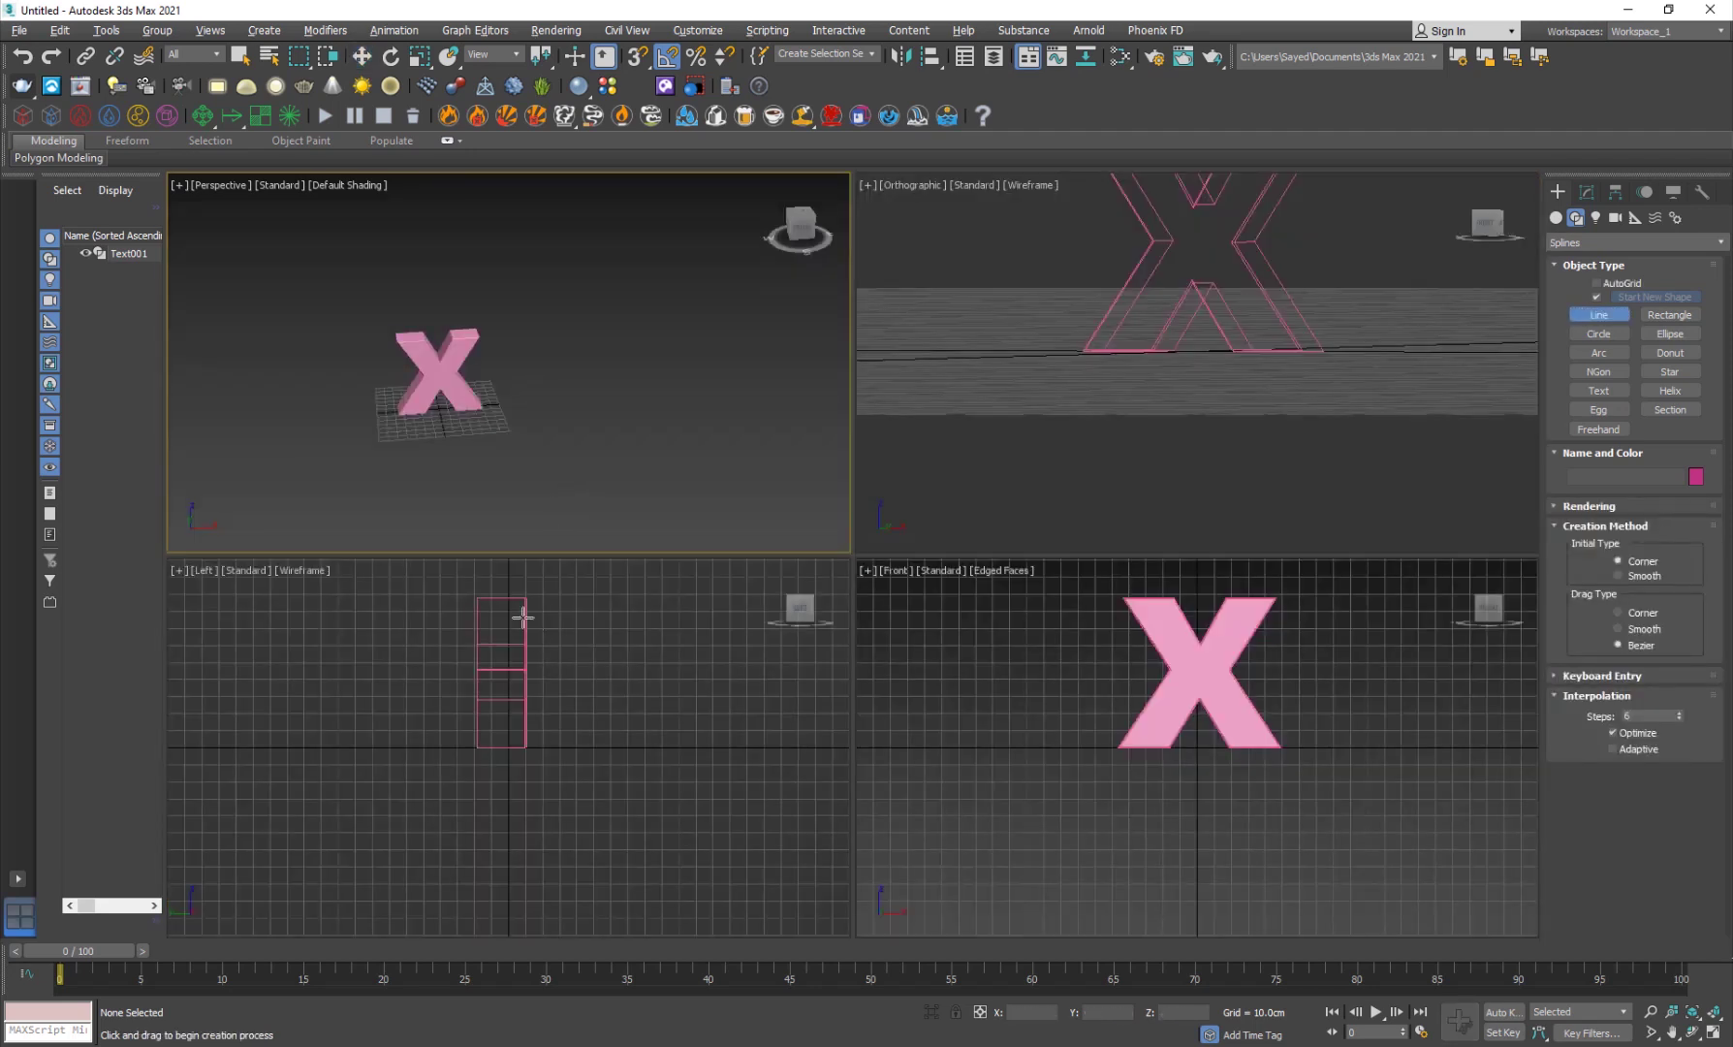
pyautogui.moveTo(1017, 386); pyautogui.dragTo(996, 429, button='middle')
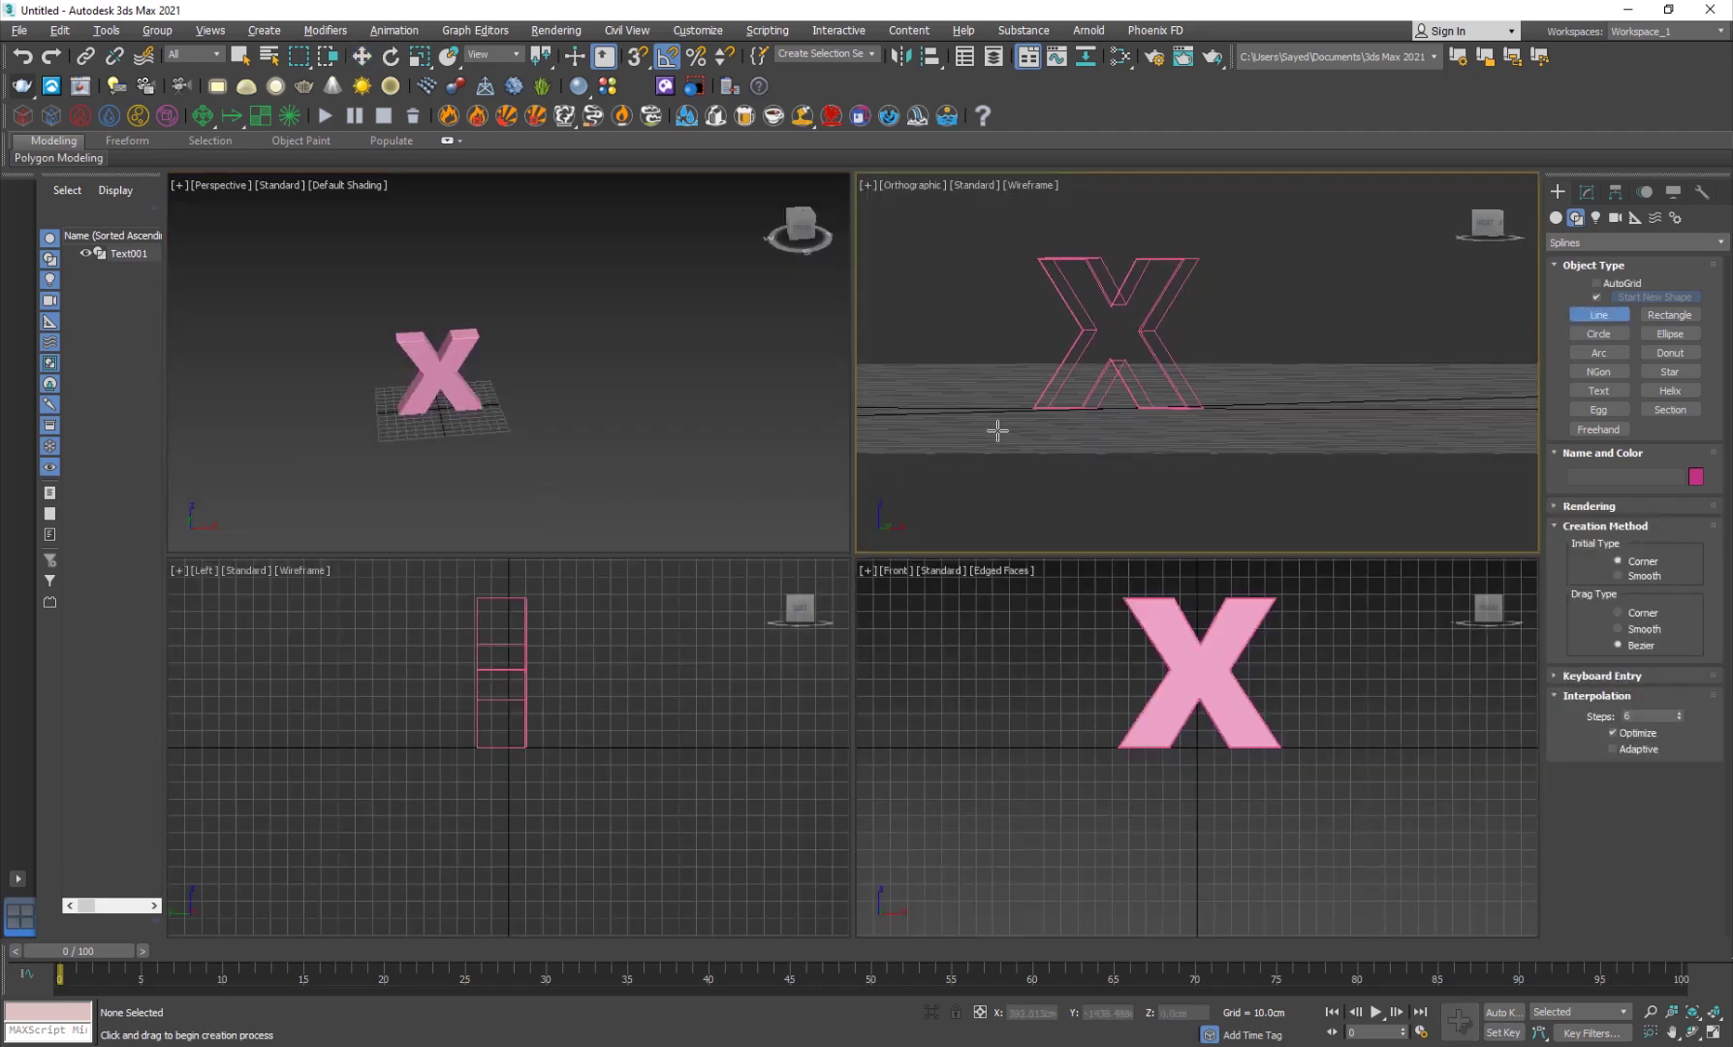
pyautogui.press('f')
pyautogui.hotkey('alt', 'w')
pyautogui.moveTo(819, 456); pyautogui.dragTo(834, 439, button='middle')
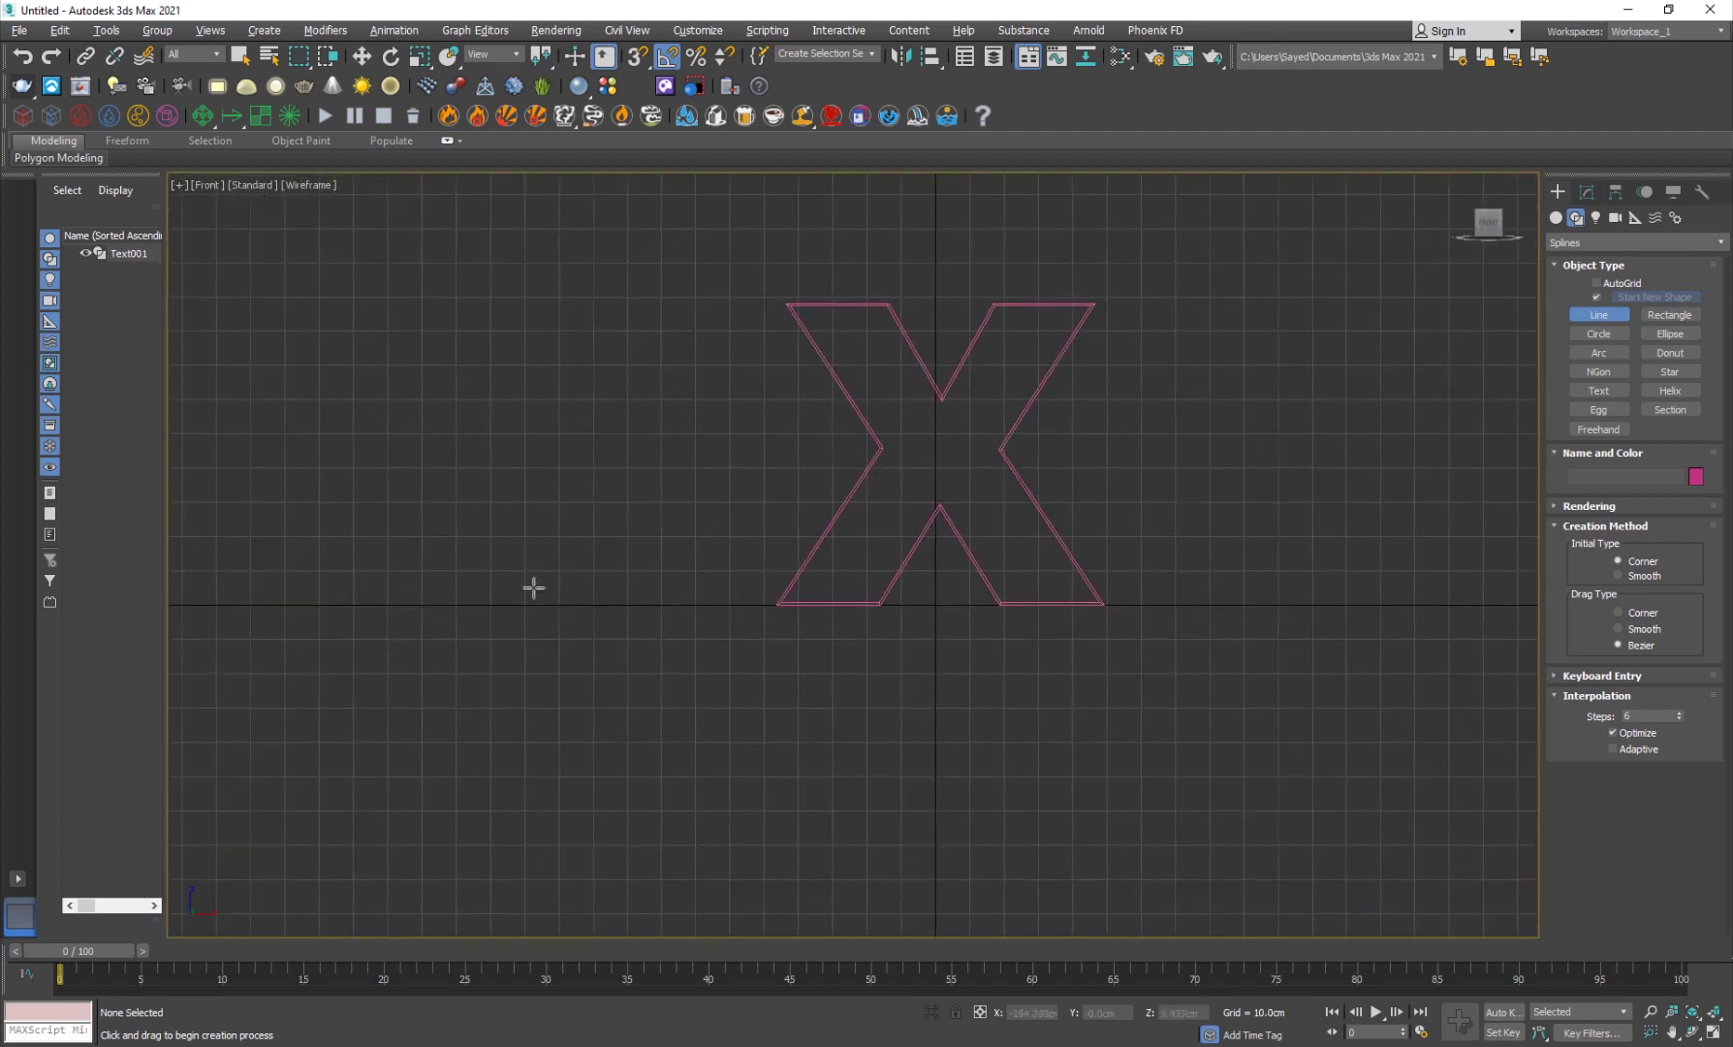
pyautogui.click(560, 613)
pyautogui.moveTo(752, 513); pyautogui.dragTo(858, 523)
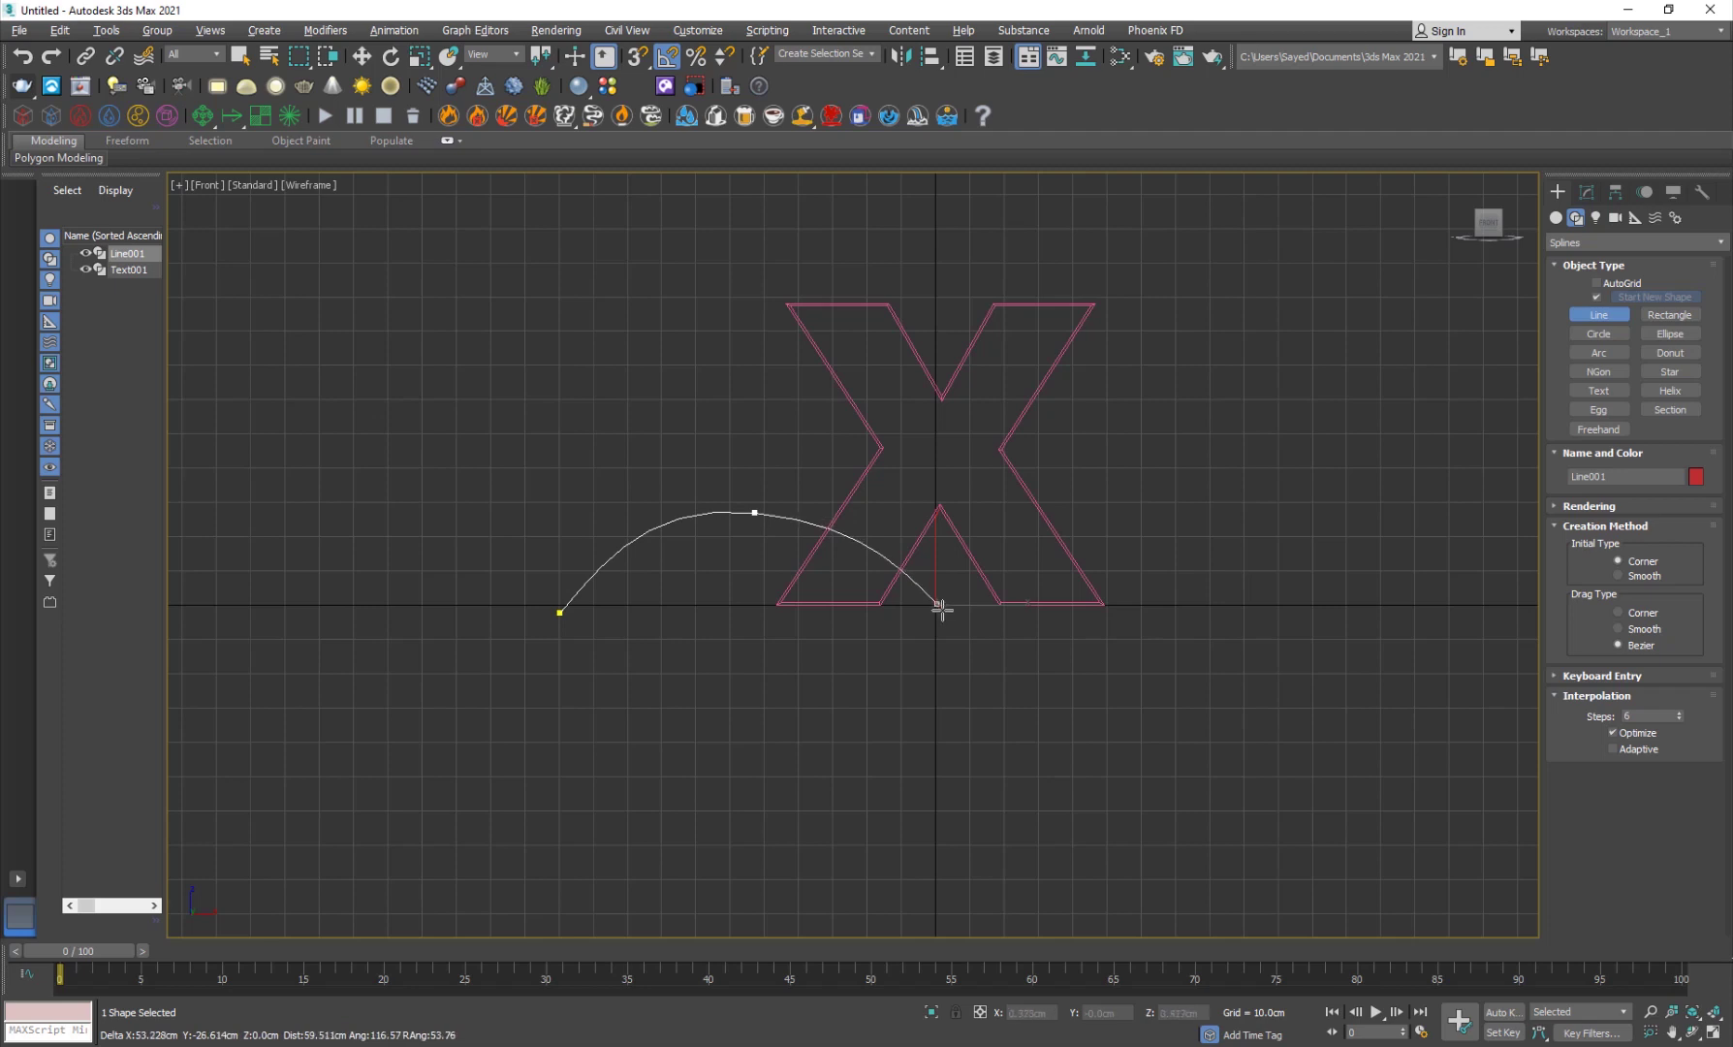
pyautogui.moveTo(1023, 582); pyautogui.dragTo(1148, 505)
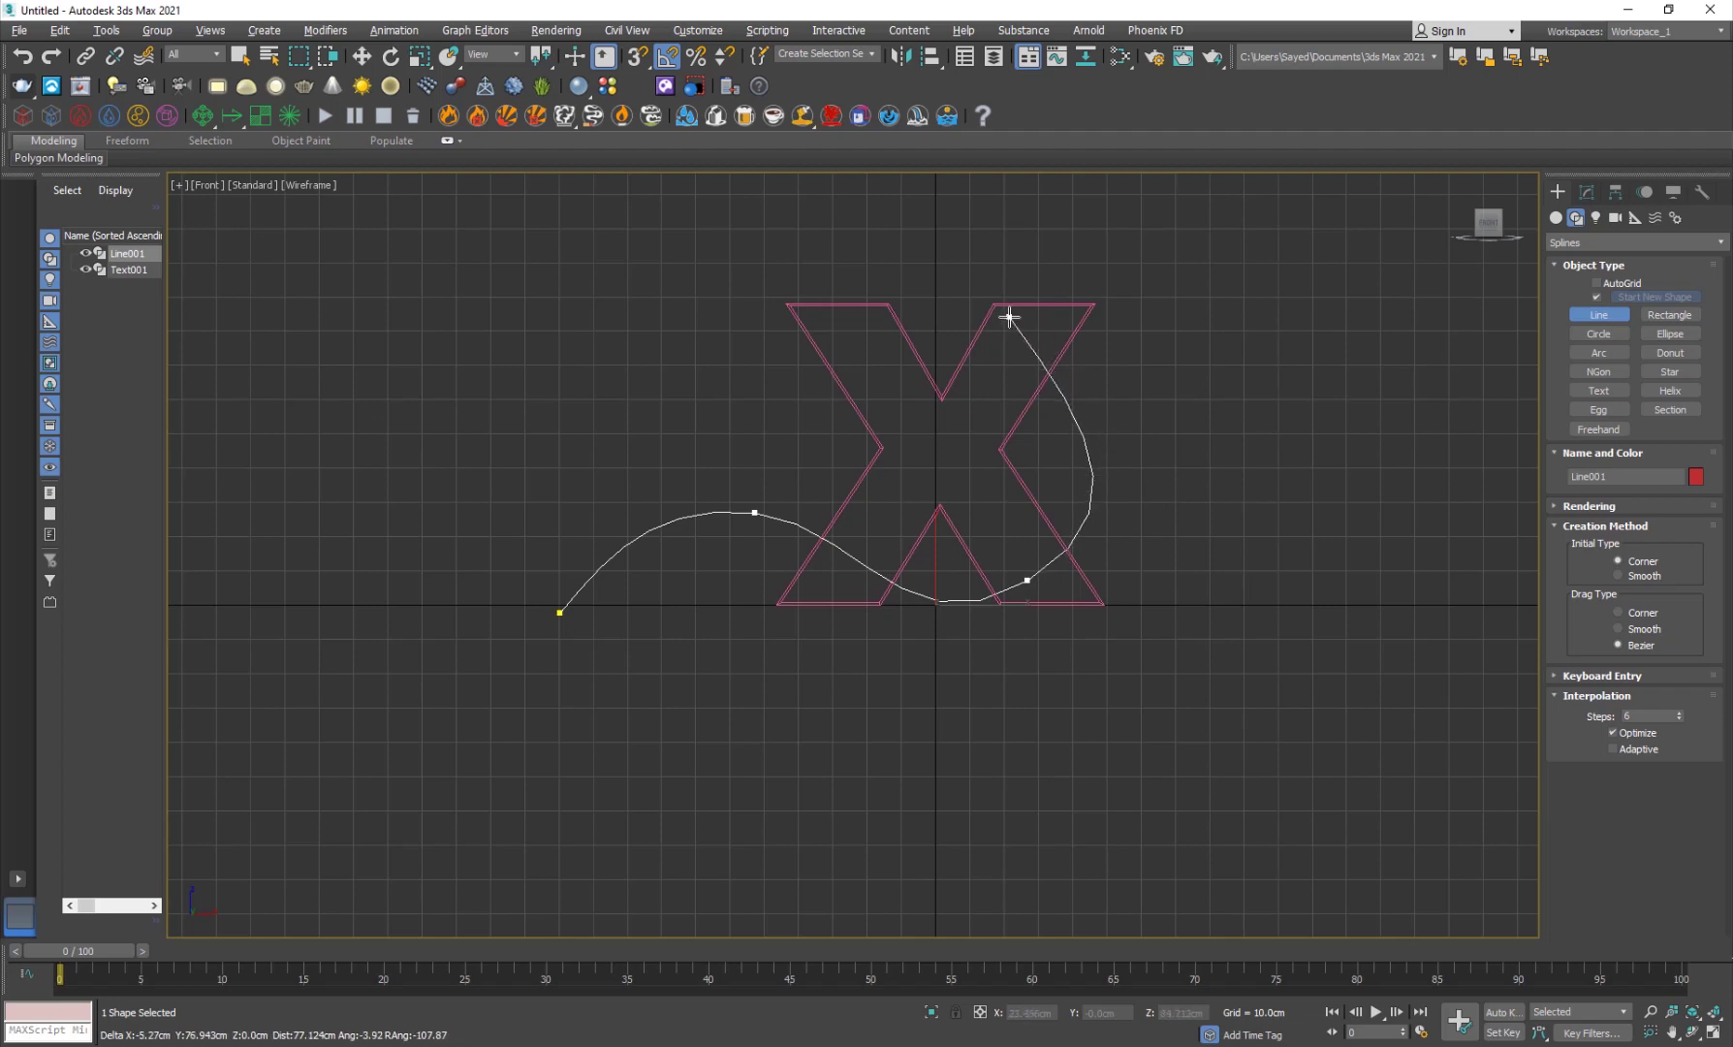
pyautogui.moveTo(953, 282); pyautogui.dragTo(770, 221)
pyautogui.rightClick(771, 221)
pyautogui.rightClick(771, 220)
# Examine the line's path and depth relative to the X in the four-viewport layout and in a shaded Perspective view
pyautogui.hotkey('alt', 'w')
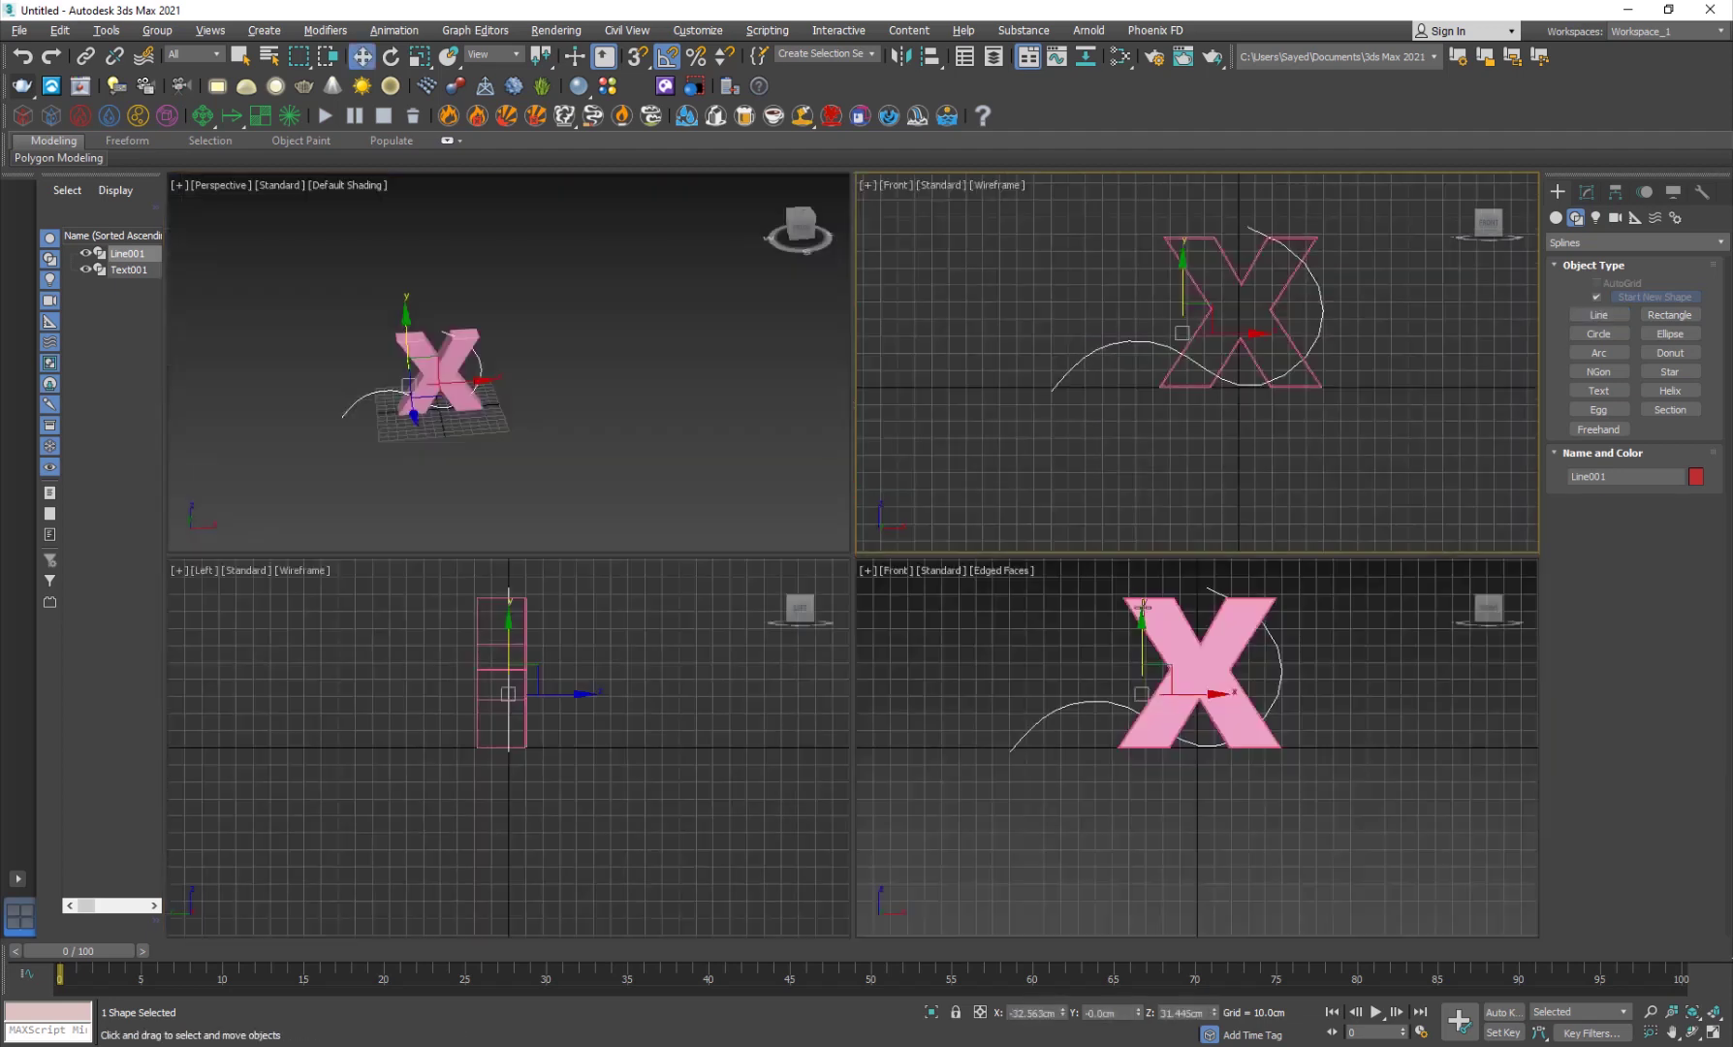
pyautogui.middleClick(1197, 751)
pyautogui.hotkey('alt', 'w')
pyautogui.hotkey('alt', 'w')
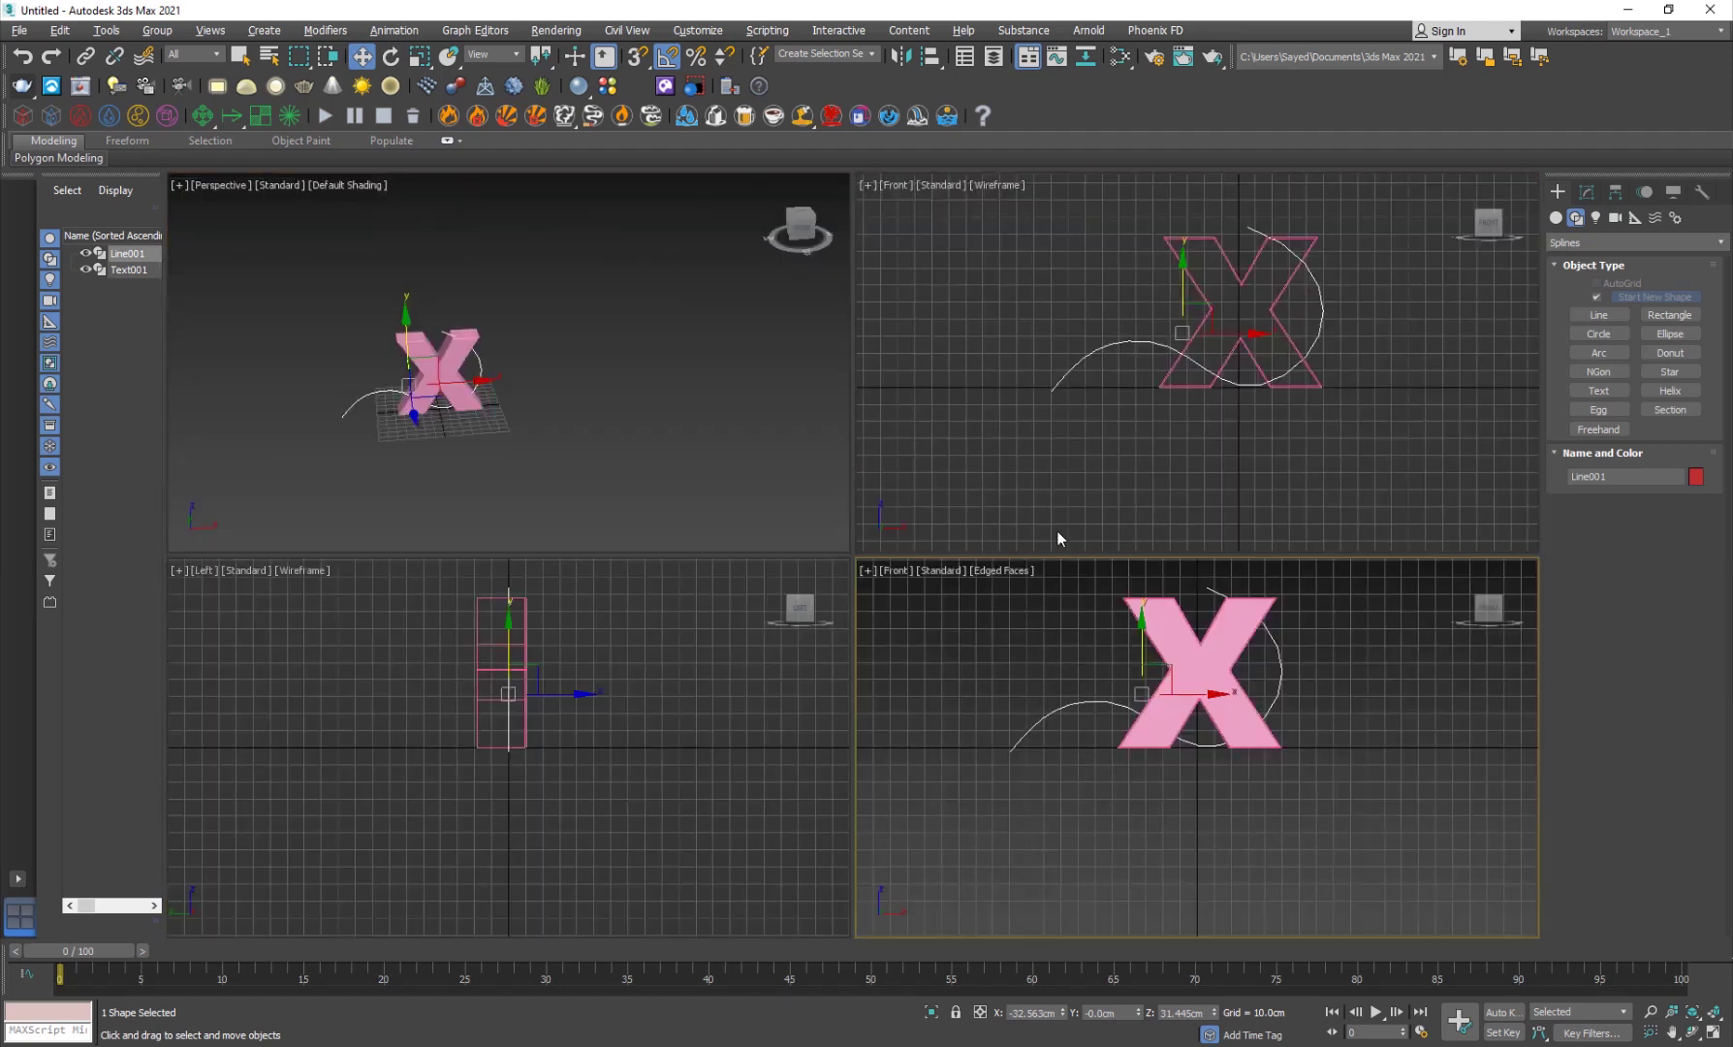
pyautogui.moveTo(1025, 426); pyautogui.dragTo(1019, 451, button='middle')
pyautogui.moveTo(721, 434); pyautogui.dragTo(742, 441, button='middle')
pyautogui.moveTo(1043, 398); pyautogui.dragTo(1013, 401, button='middle')
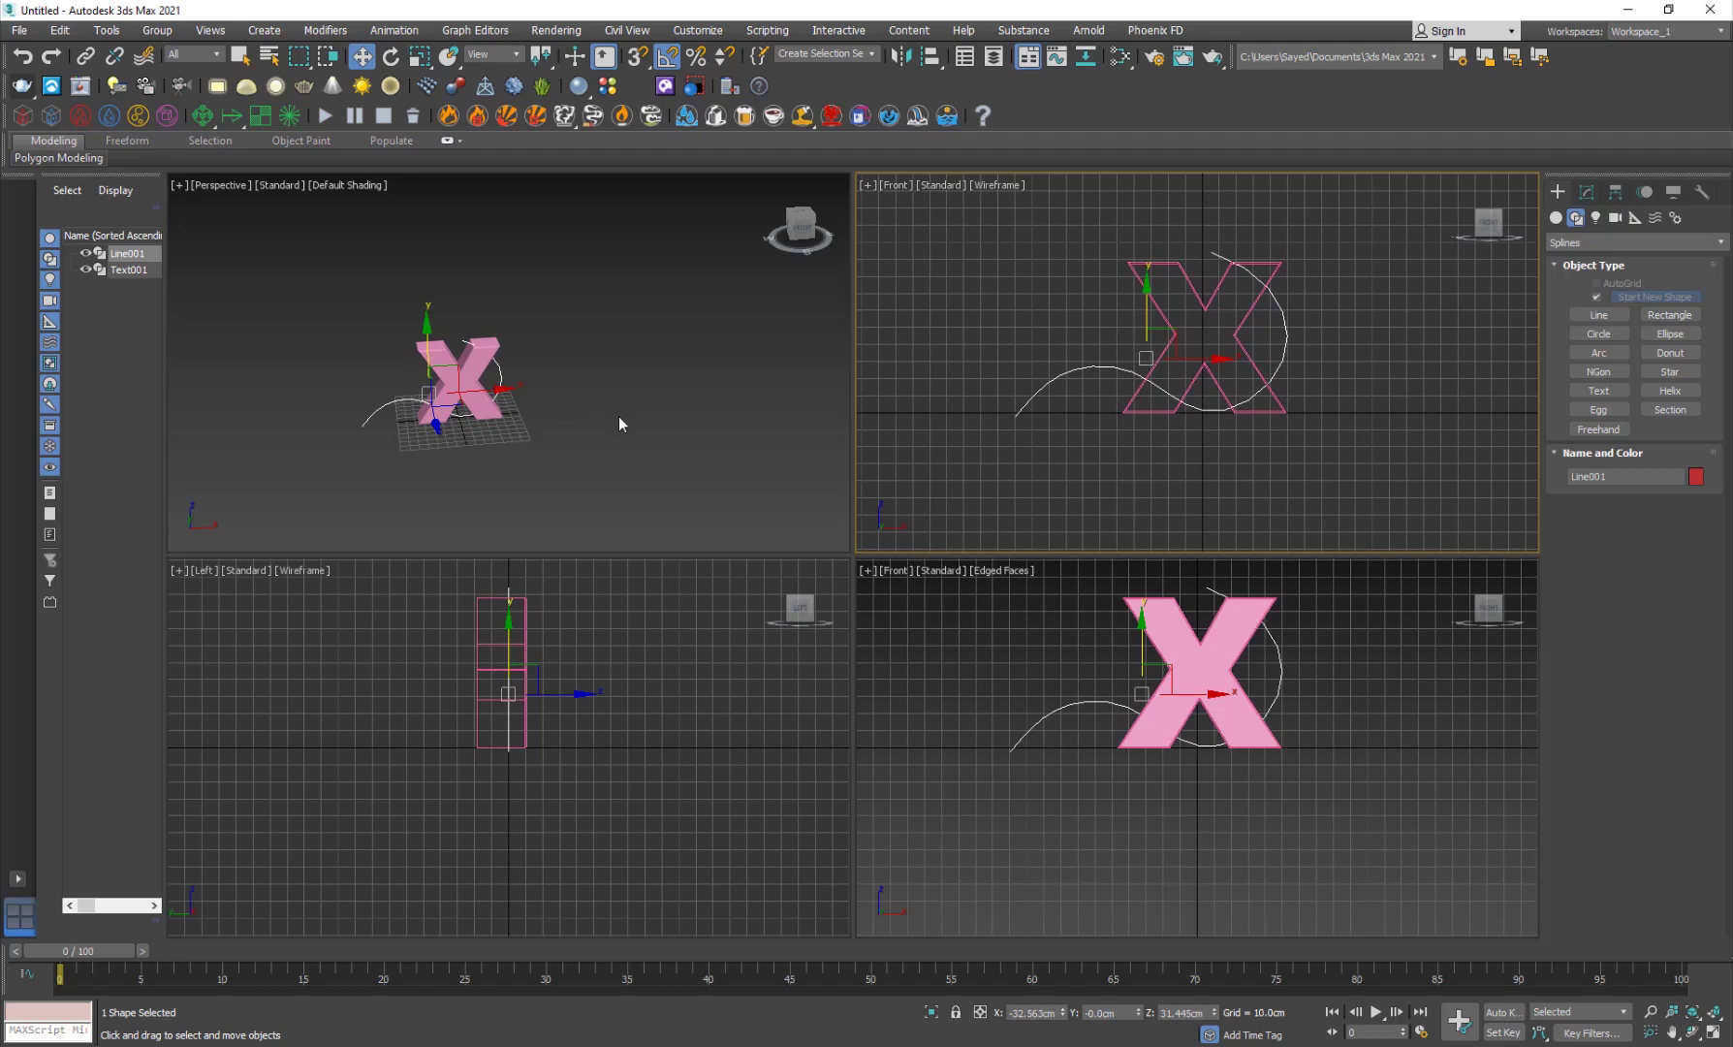
pyautogui.moveTo(648, 407); pyautogui.dragTo(589, 405, button='middle')
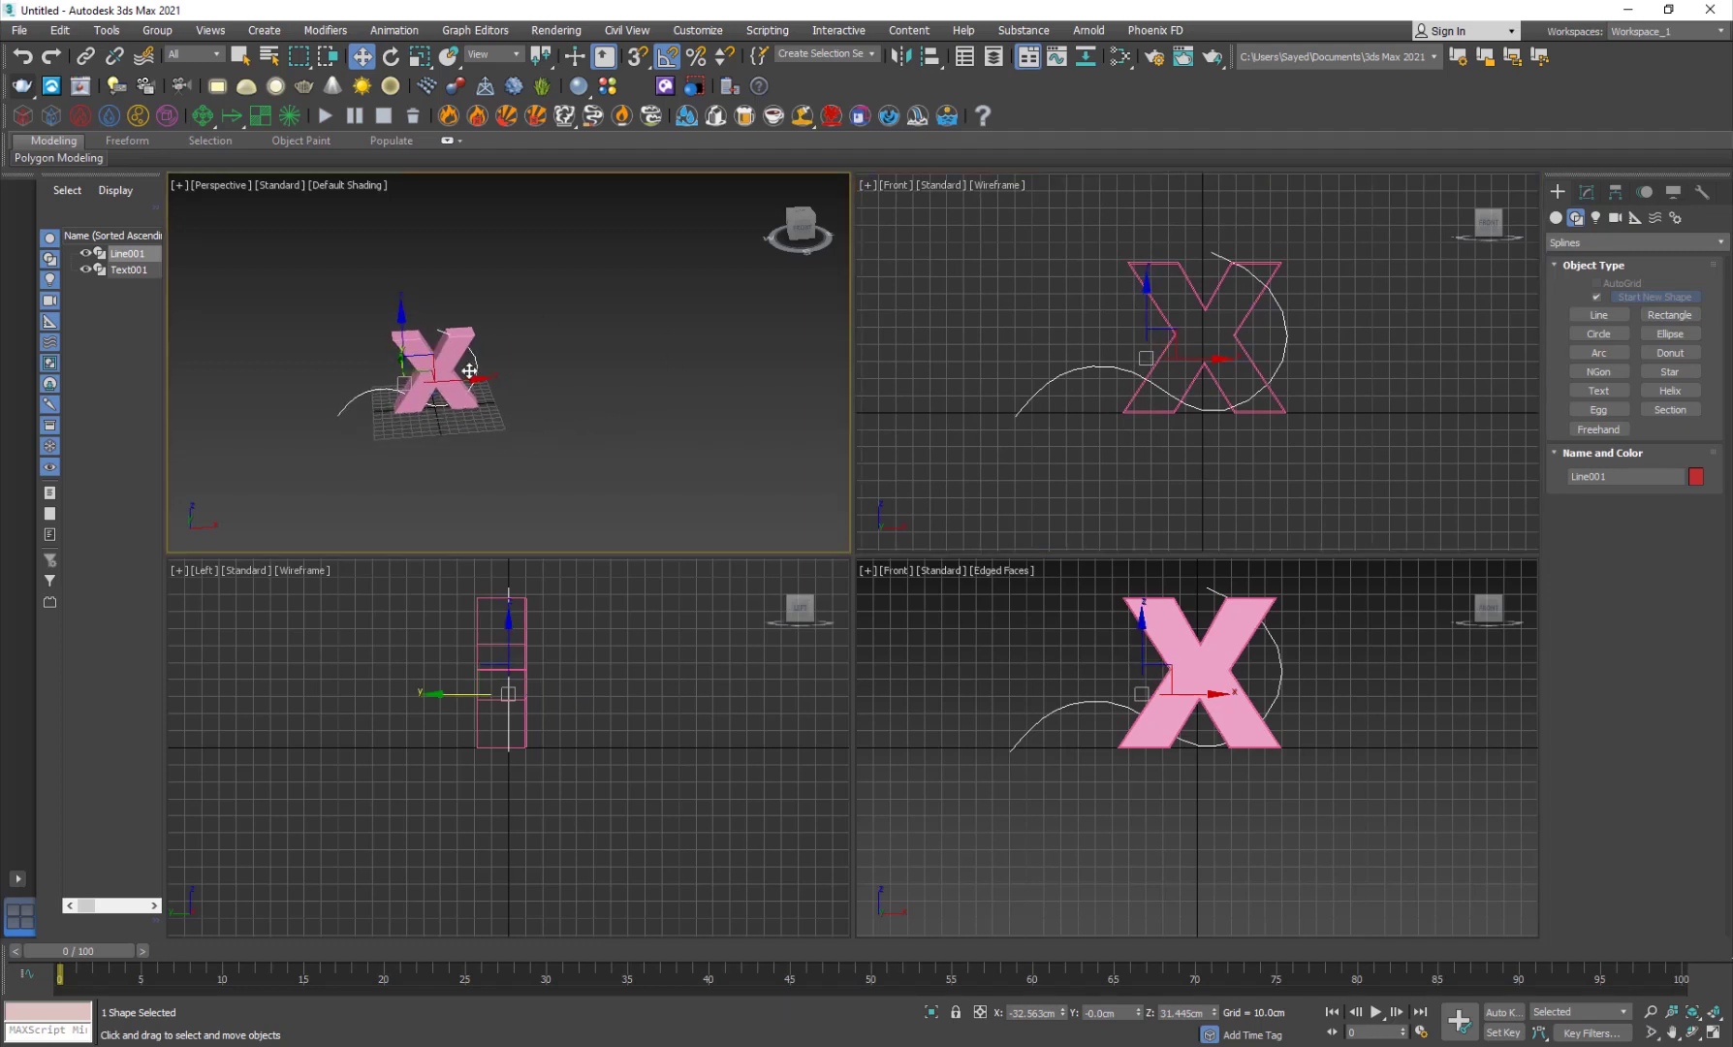
pyautogui.press('t')
pyautogui.moveTo(1205, 409); pyautogui.dragTo(1200, 414, button='middle')
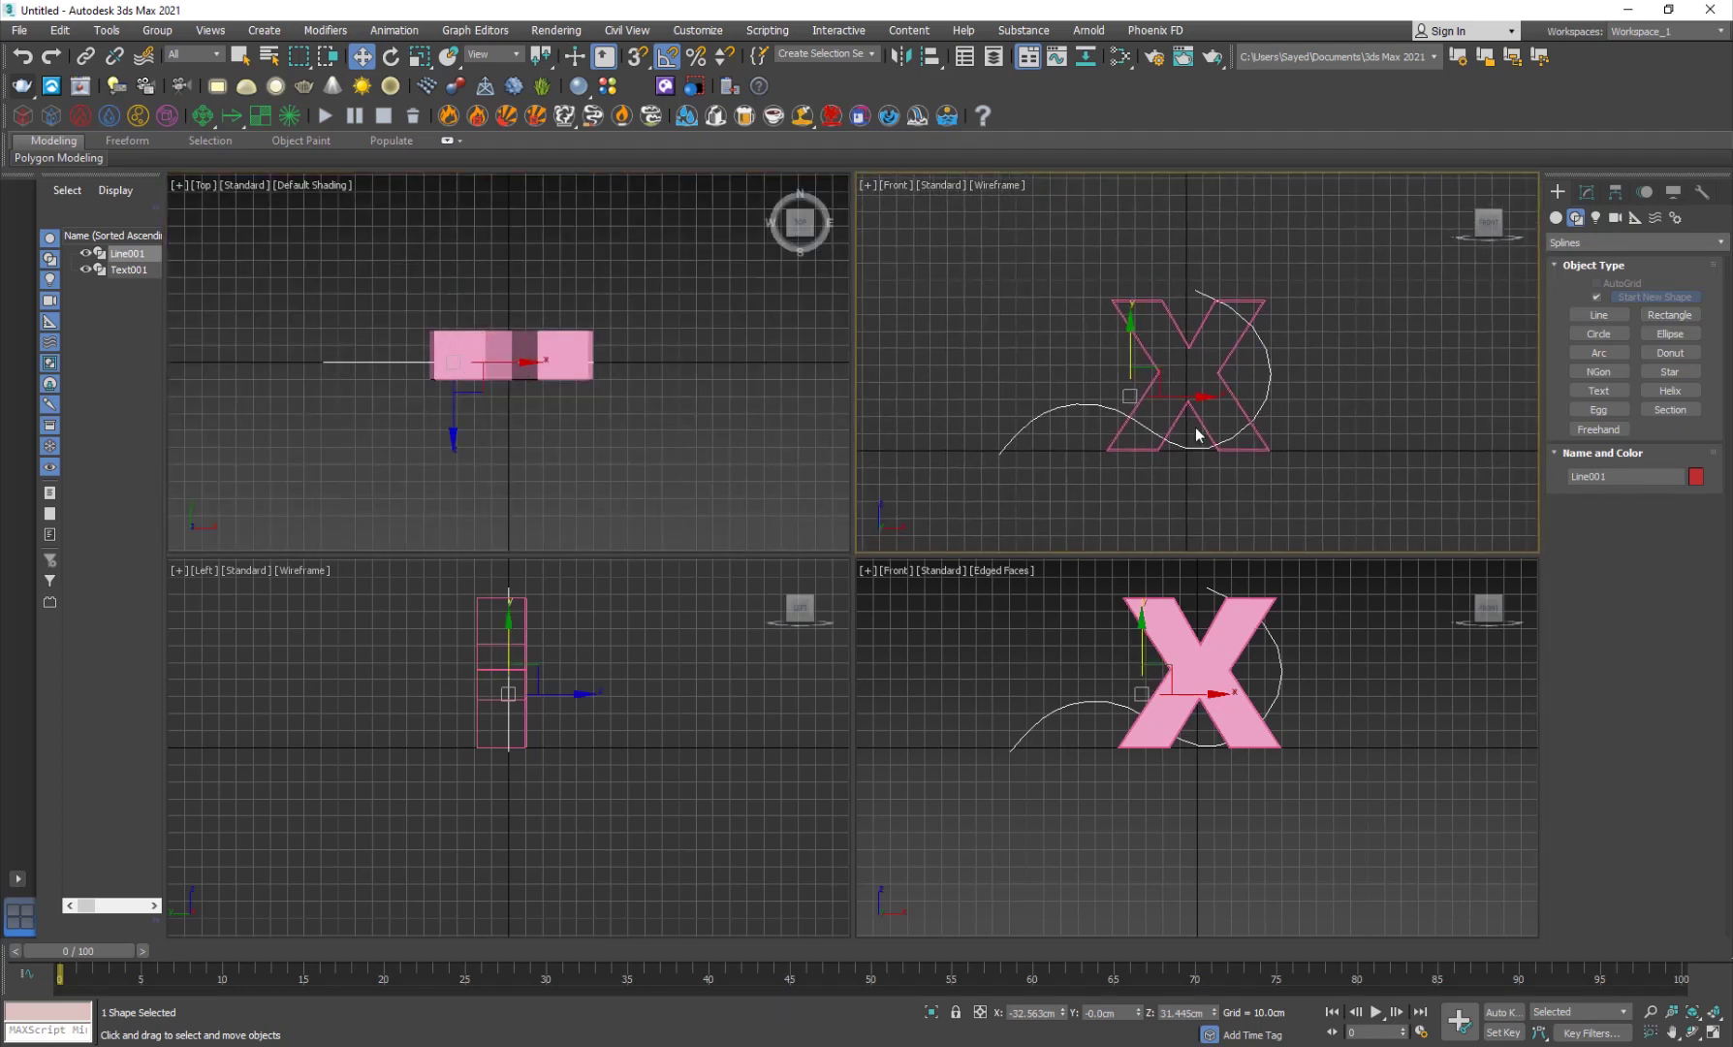
pyautogui.scroll(2, 1193, 422)
pyautogui.press('p')
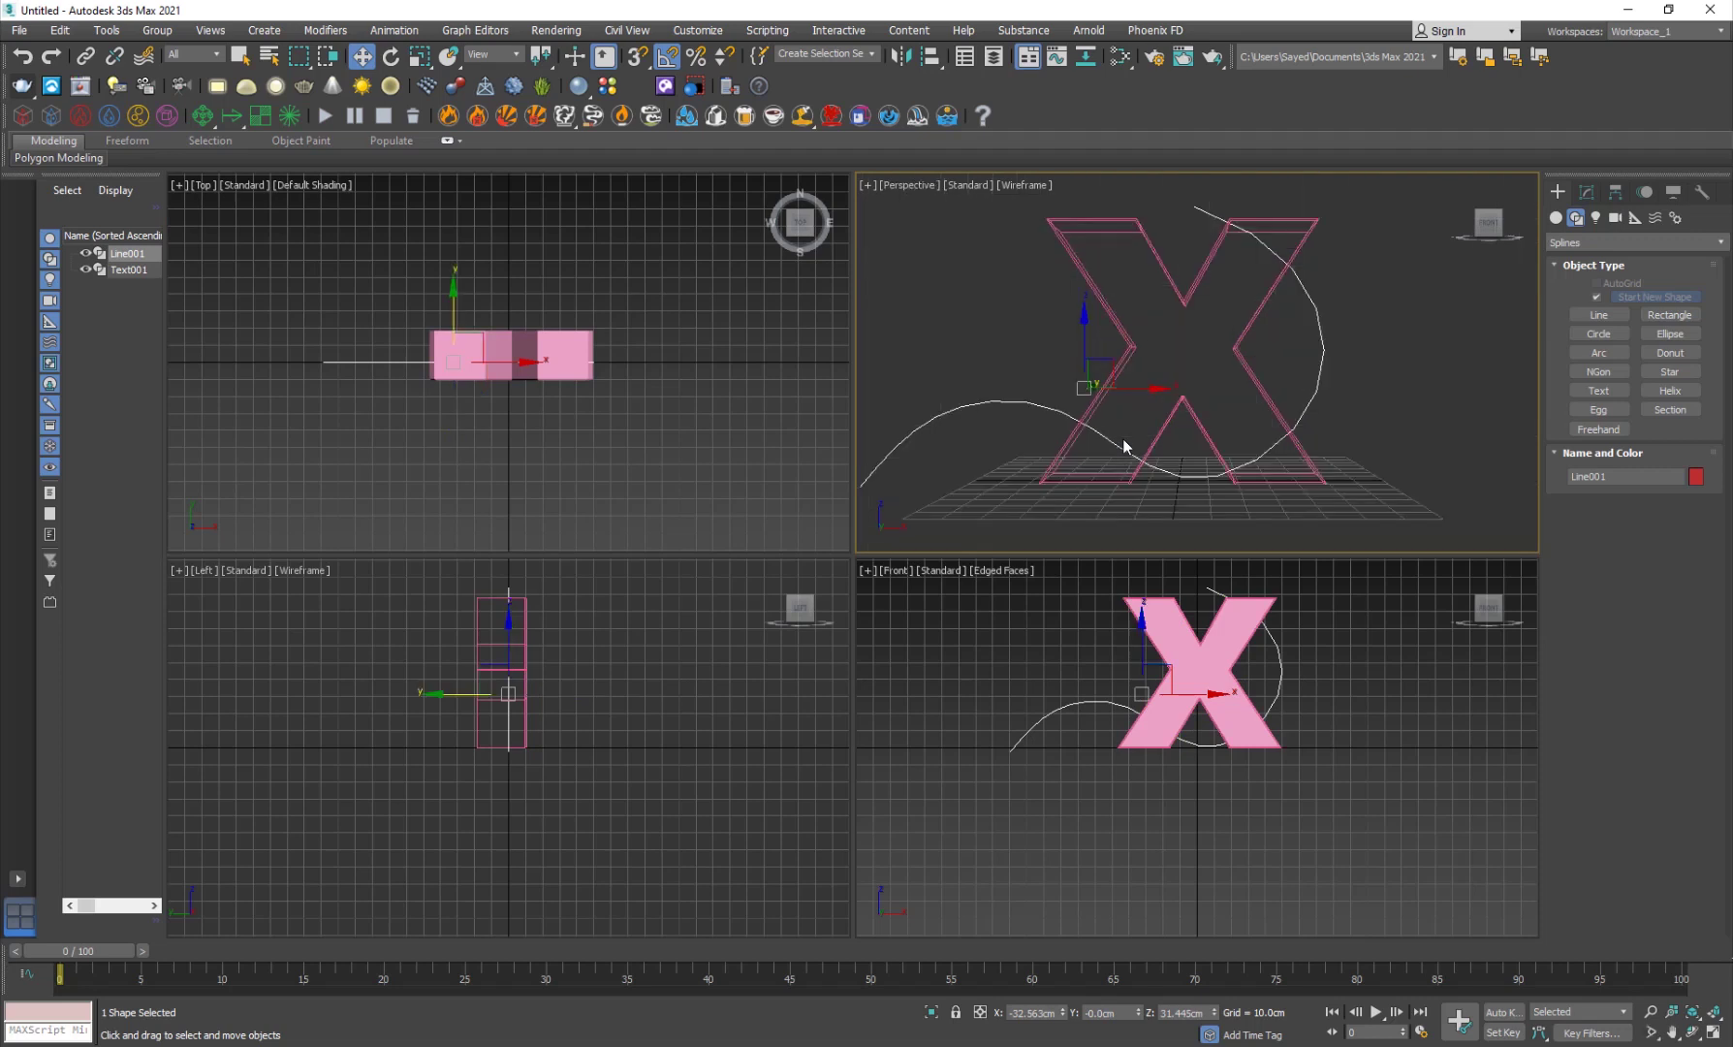
pyautogui.keyDown('alt'); pyautogui.moveTo(1123, 437); pyautogui.dragTo(1108, 466, button='middle'); pyautogui.keyUp('alt')
pyautogui.hotkey('alt', 'w')
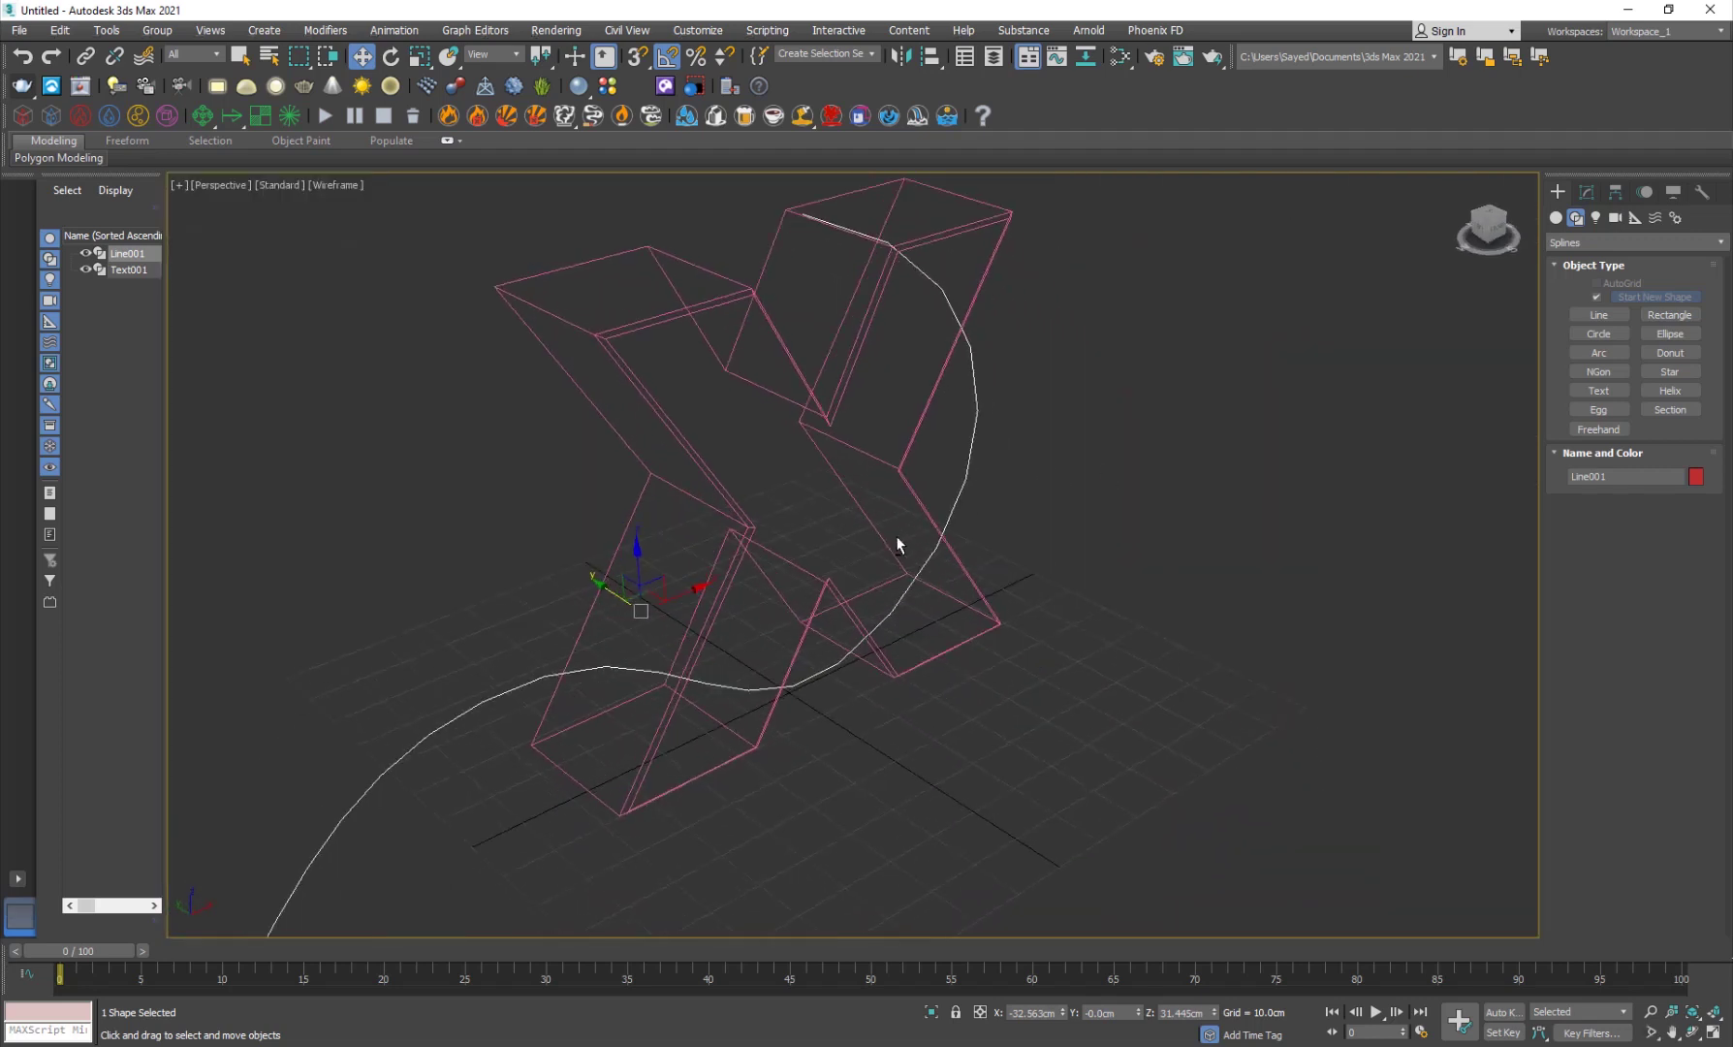
pyautogui.press('F3')
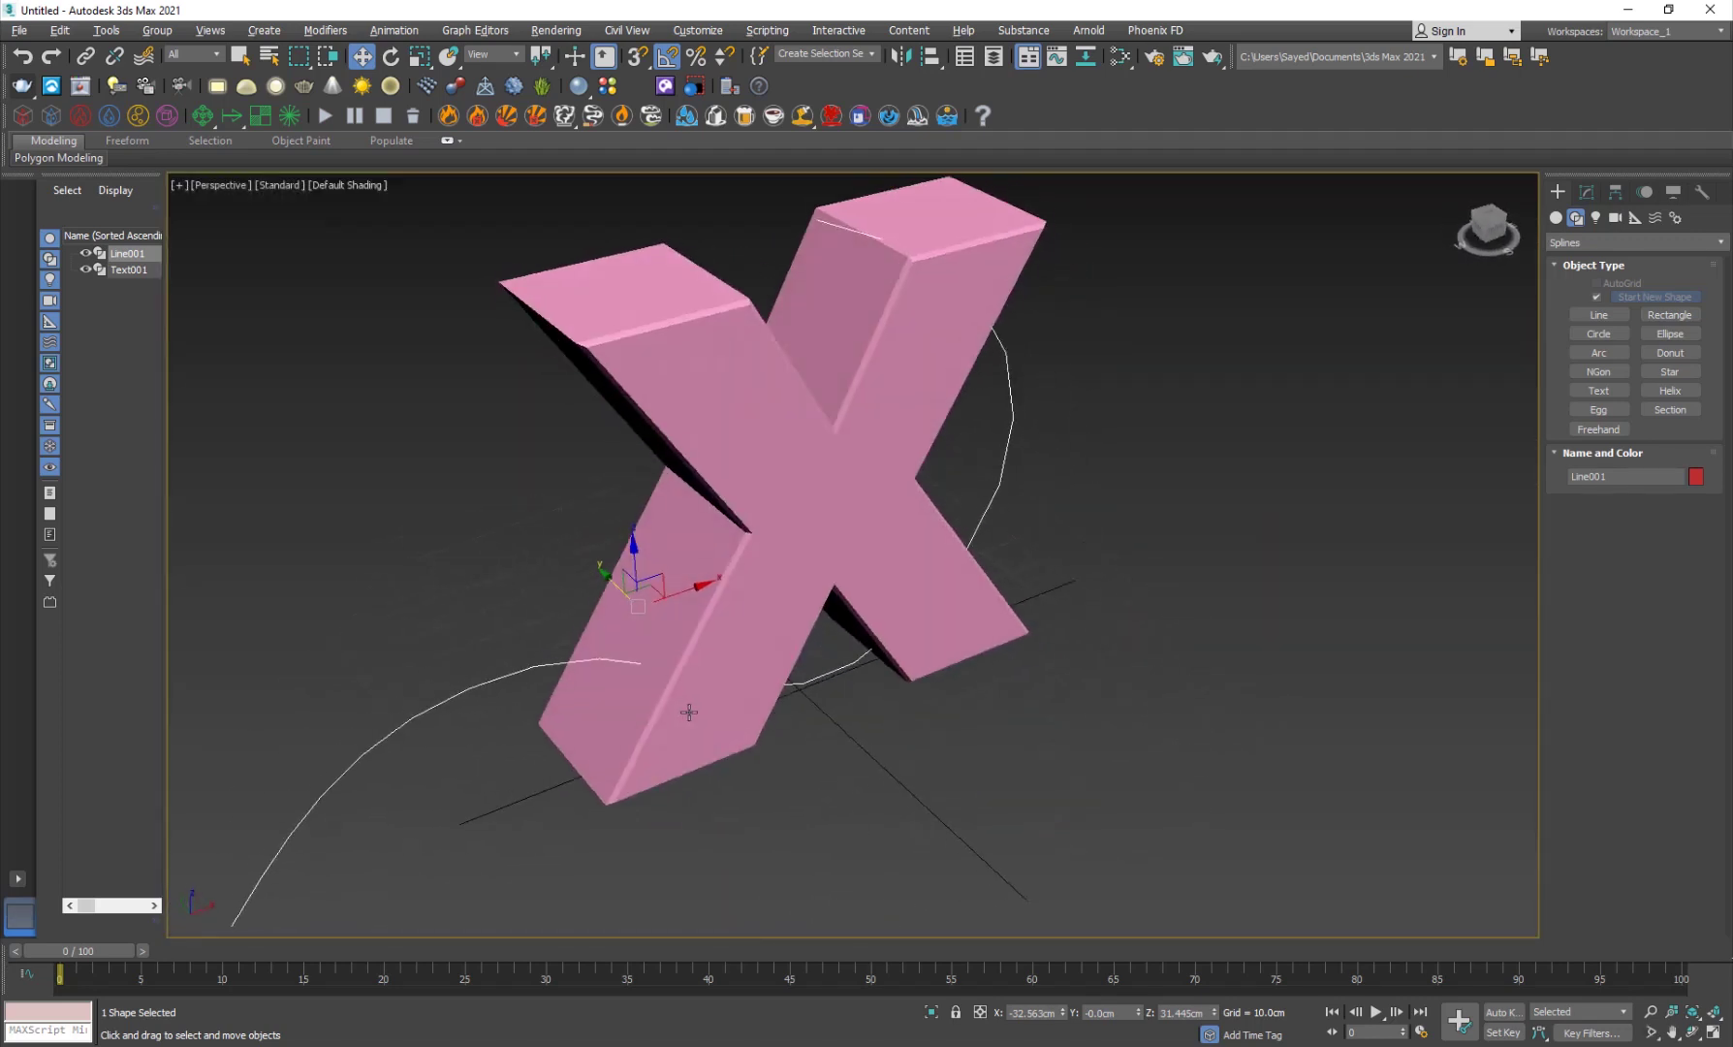
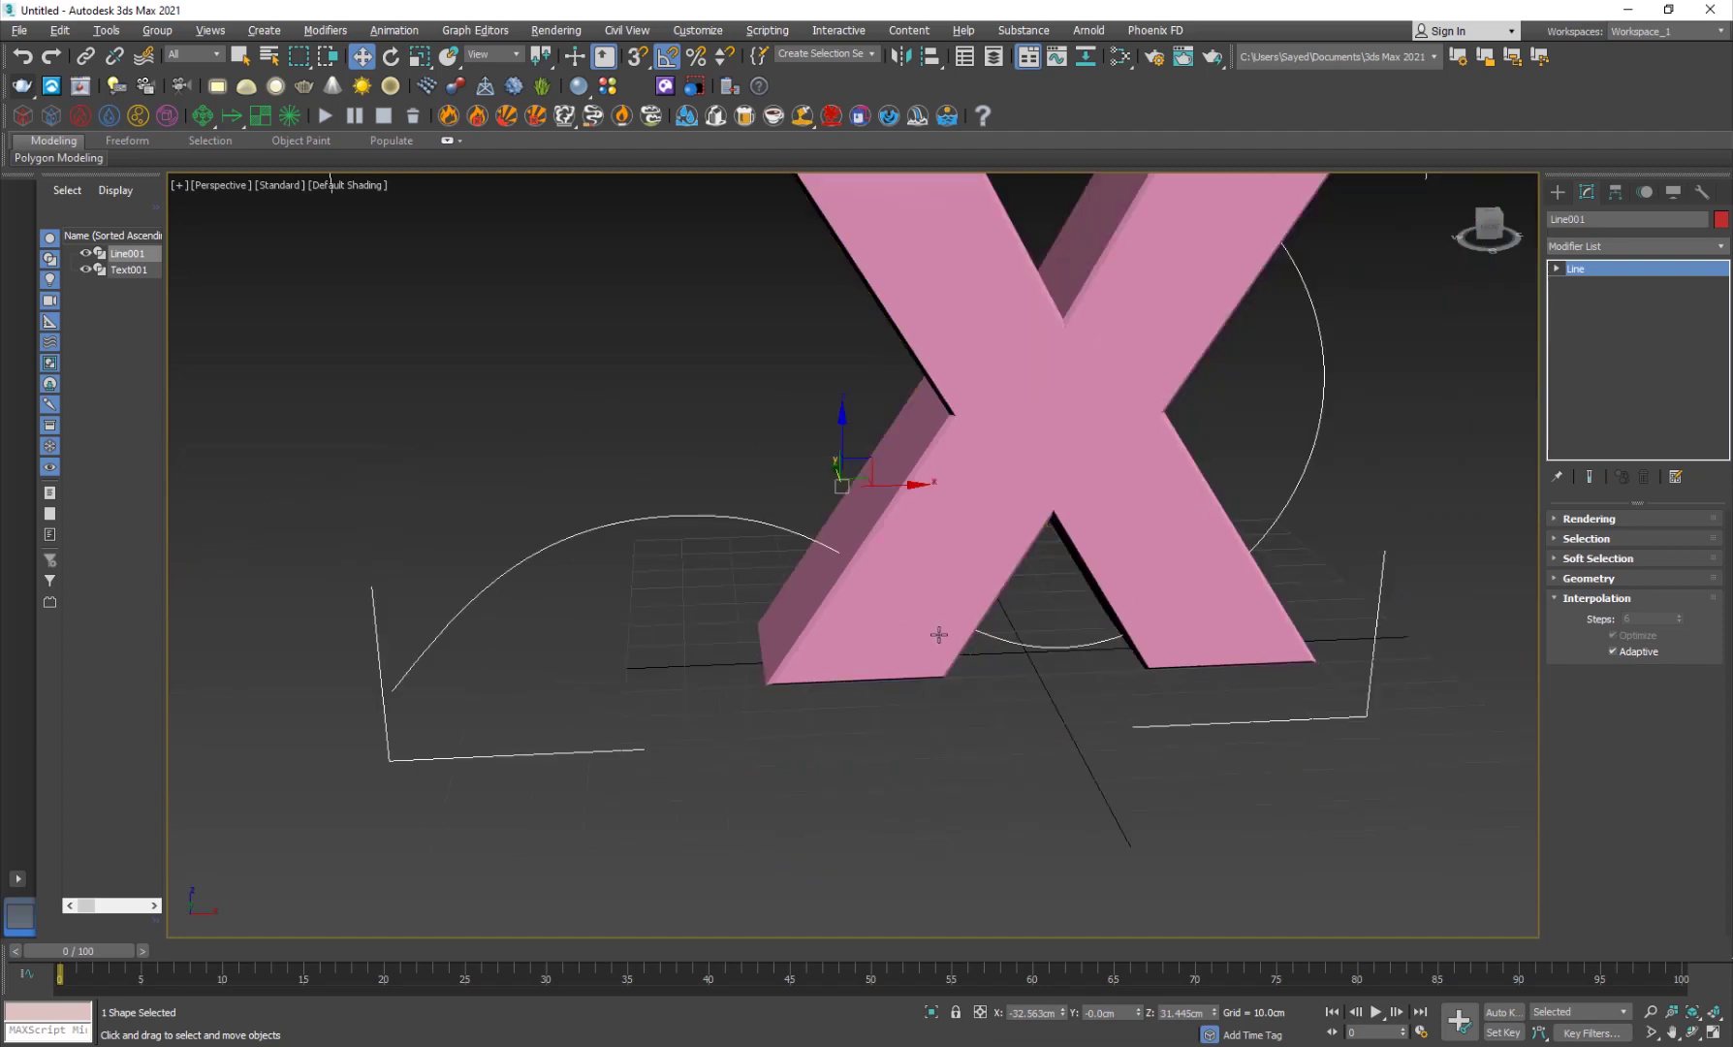
# At the line's vertex level, move its second vertex about 27 cm forward along Y, in front of the X
pyautogui.moveTo(936, 634)
pyautogui.keyDown('alt'); pyautogui.mouseDown(button='middle')
pyautogui.moveTo(873, 655)
pyautogui.moveTo(1006, 669)
pyautogui.moveTo(956, 679)
pyautogui.moveTo(1160, 606)
pyautogui.mouseUp(button='middle'); pyautogui.keyUp('alt')
pyautogui.press('F4')
pyautogui.press('F4')
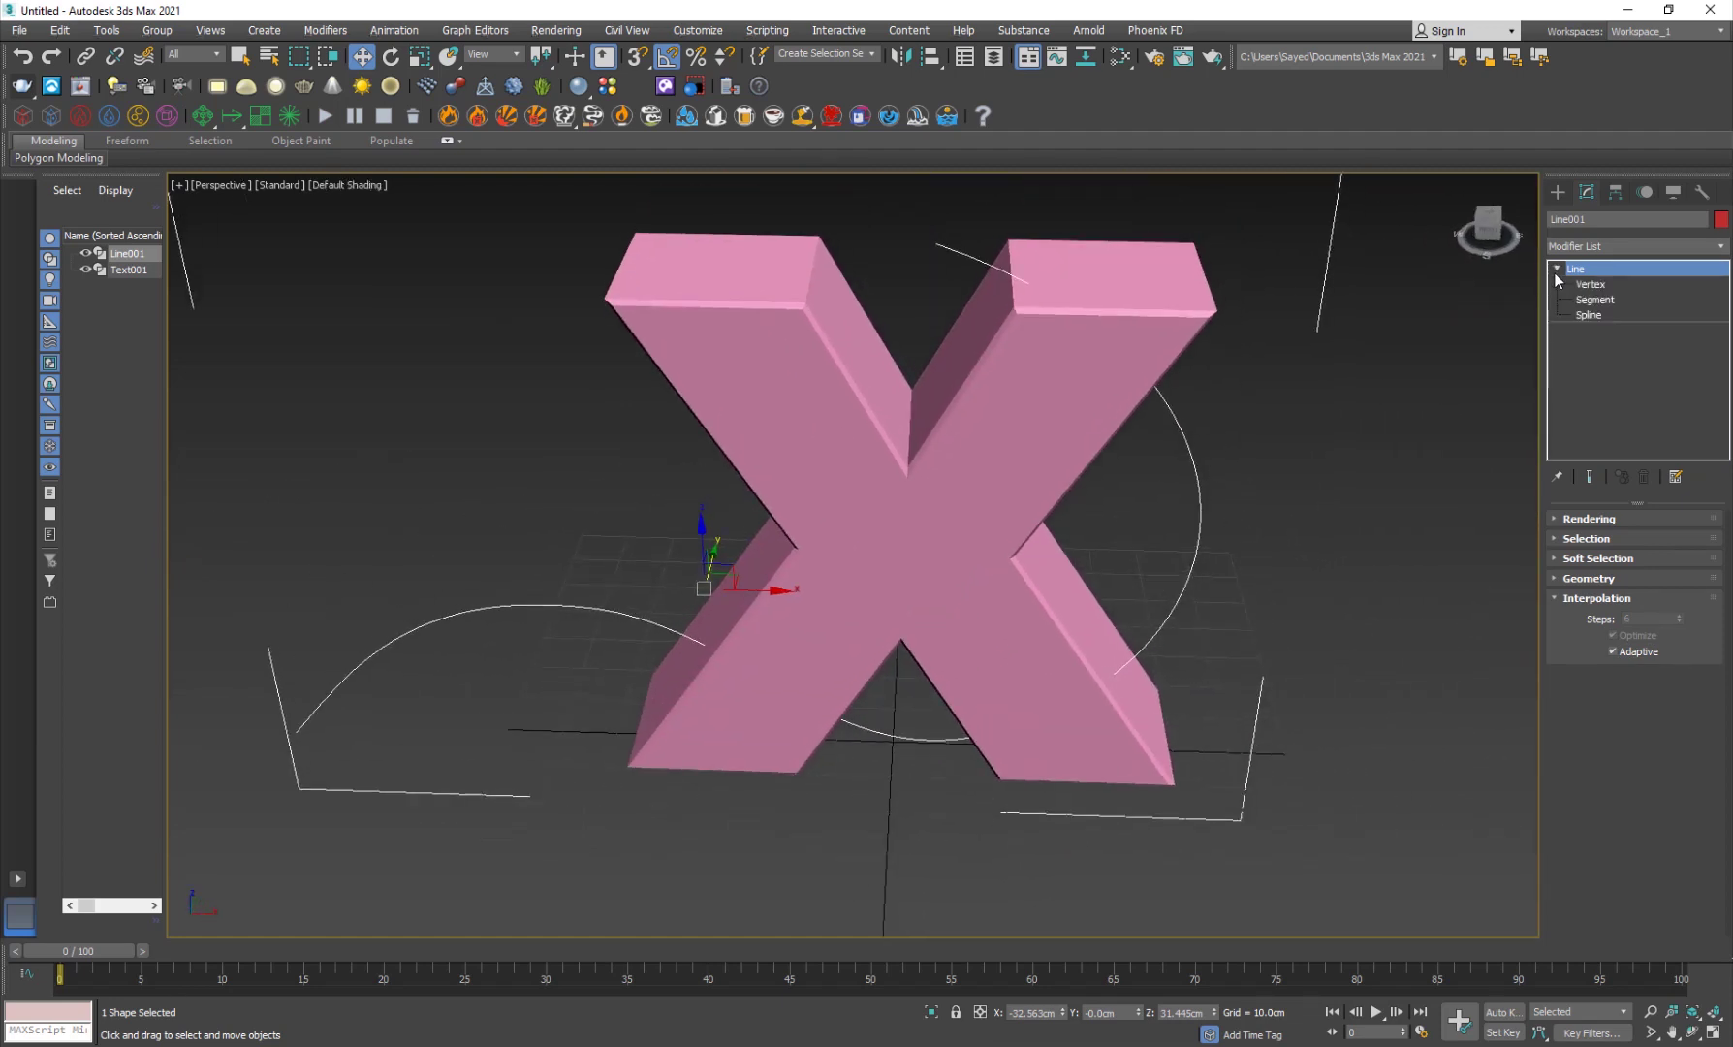
pyautogui.click(1604, 289)
pyautogui.keyDown('alt'); pyautogui.moveTo(1022, 638); pyautogui.dragTo(853, 642, button='middle'); pyautogui.keyUp('alt')
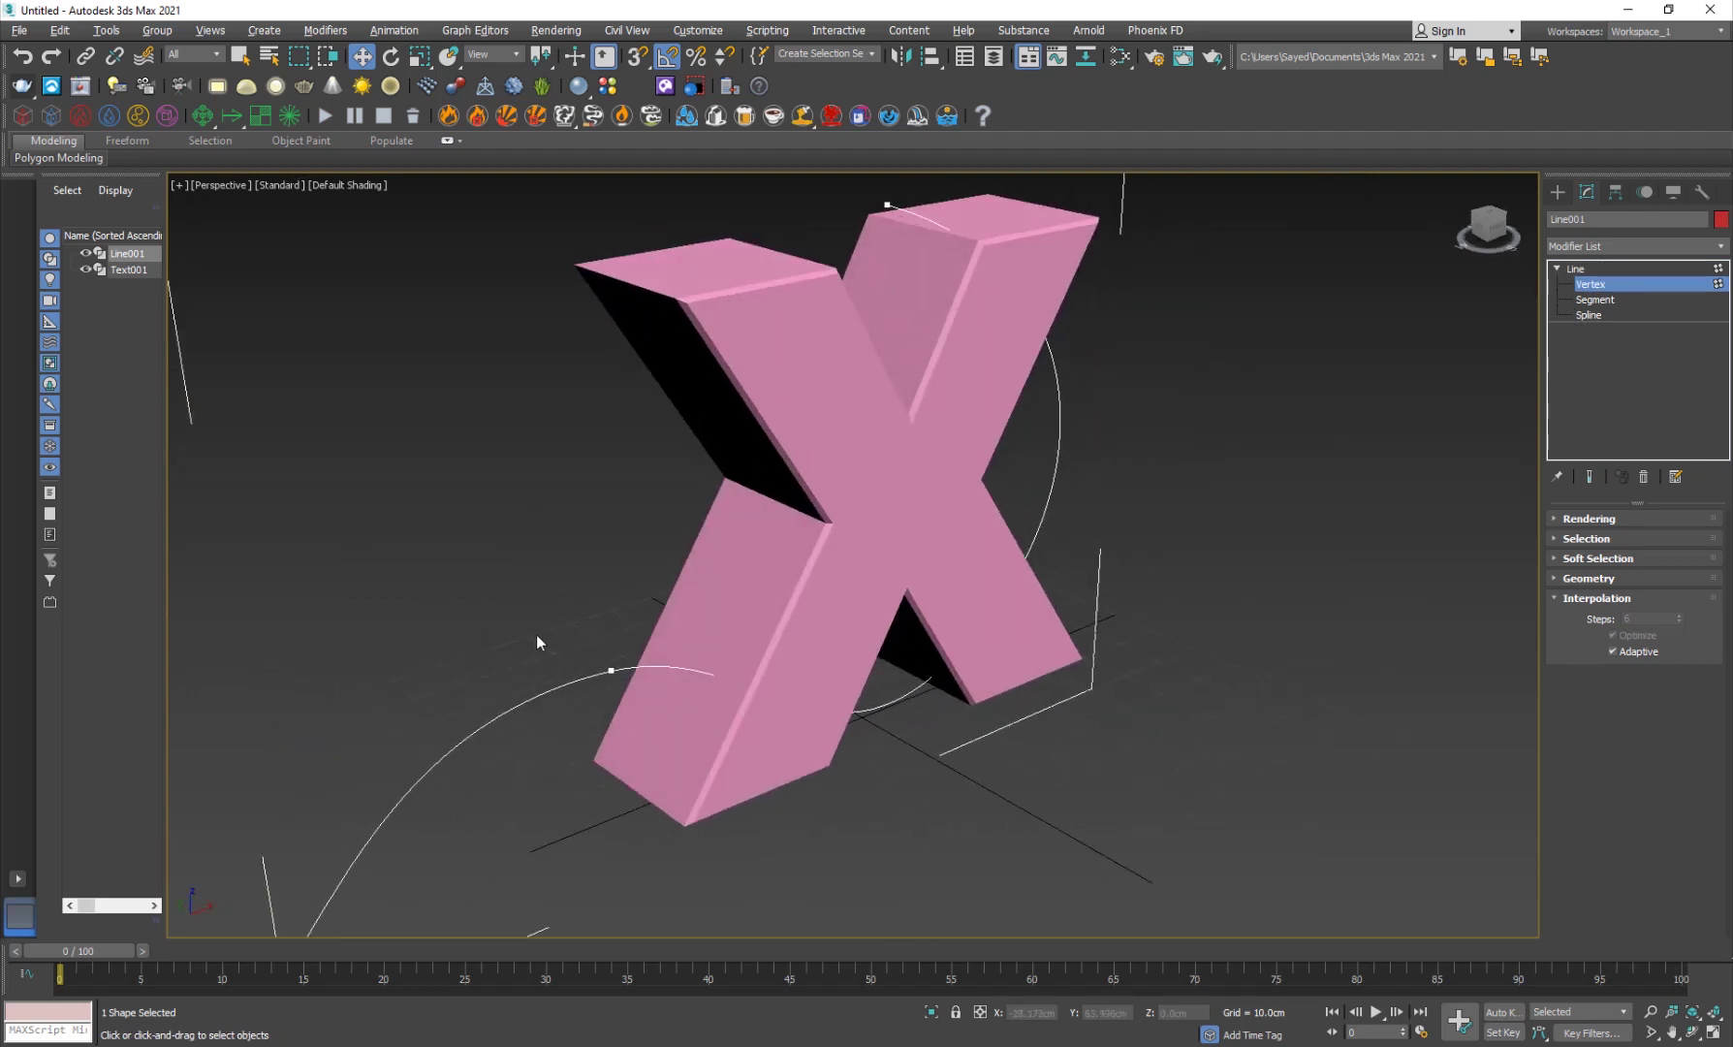
pyautogui.moveTo(536, 634); pyautogui.dragTo(731, 762)
pyautogui.moveTo(584, 640); pyautogui.dragTo(680, 695)
# Move the line's third vertex, near the base of the X, about 23 cm back along Y
pyautogui.keyDown('alt'); pyautogui.moveTo(885, 772); pyautogui.dragTo(716, 750, button='middle'); pyautogui.keyUp('alt')
pyautogui.moveTo(861, 733); pyautogui.dragTo(683, 605, button='middle')
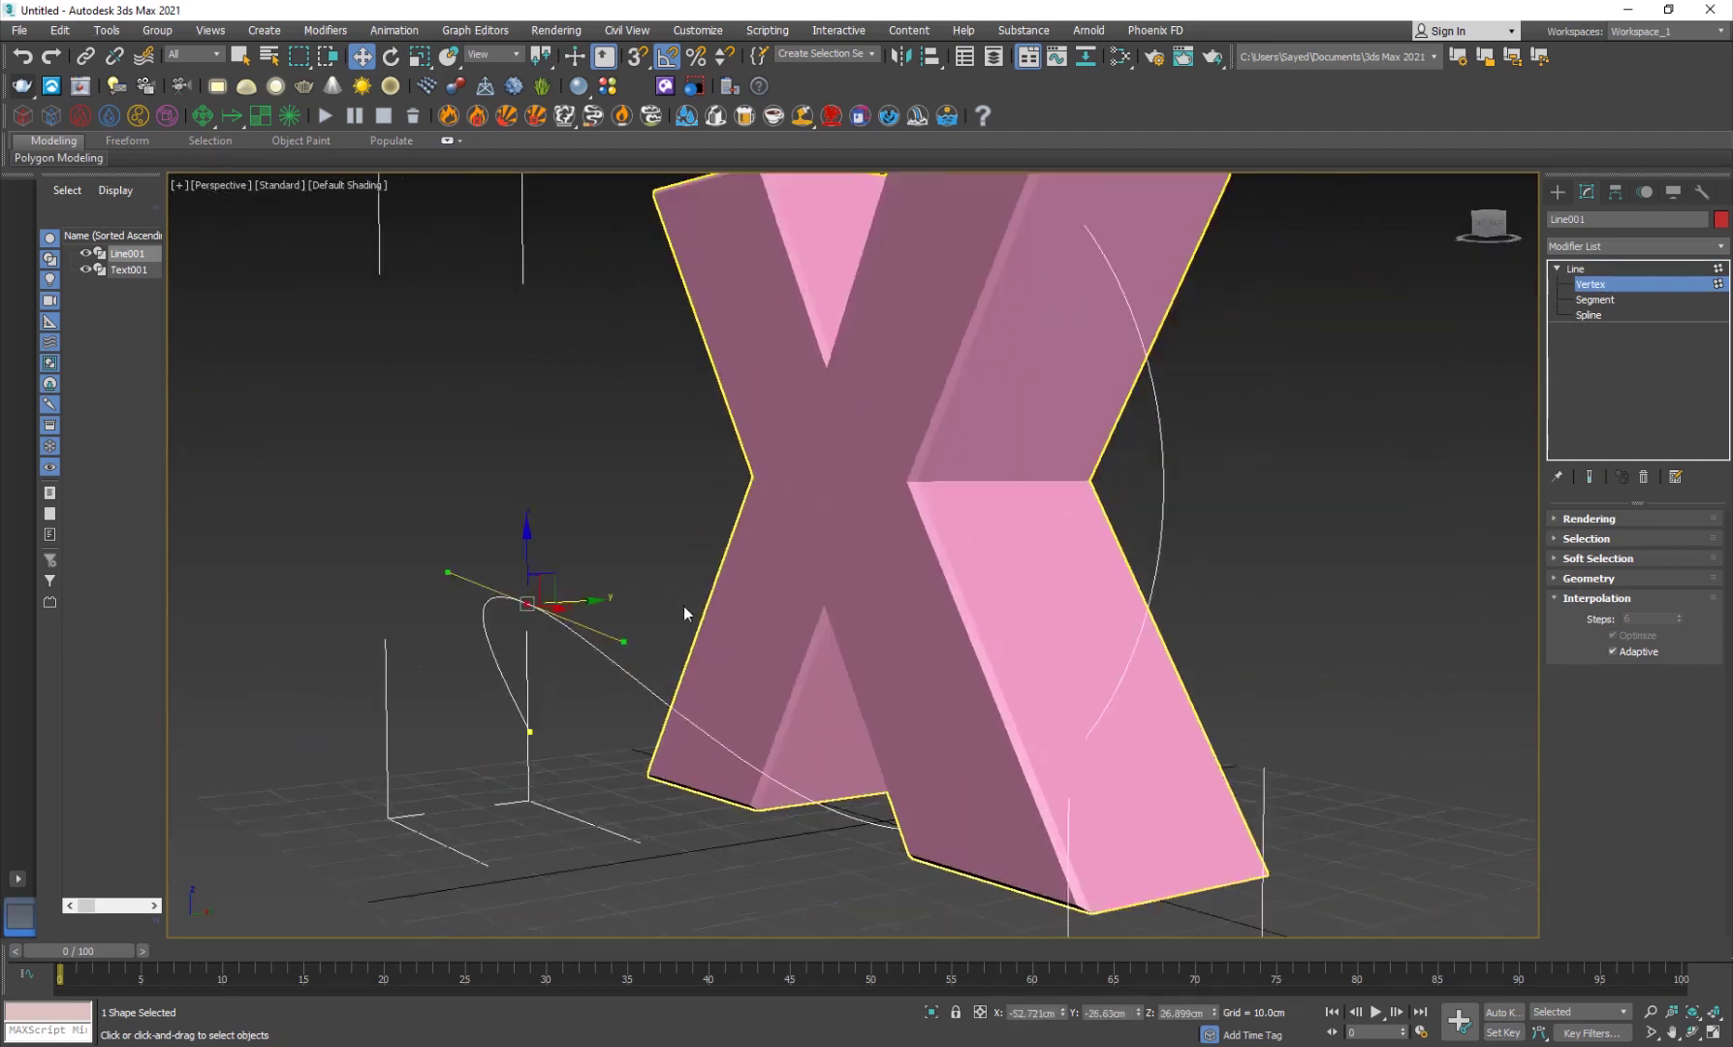
pyautogui.scroll(-3, 683, 604)
pyautogui.moveTo(832, 654); pyautogui.dragTo(971, 781)
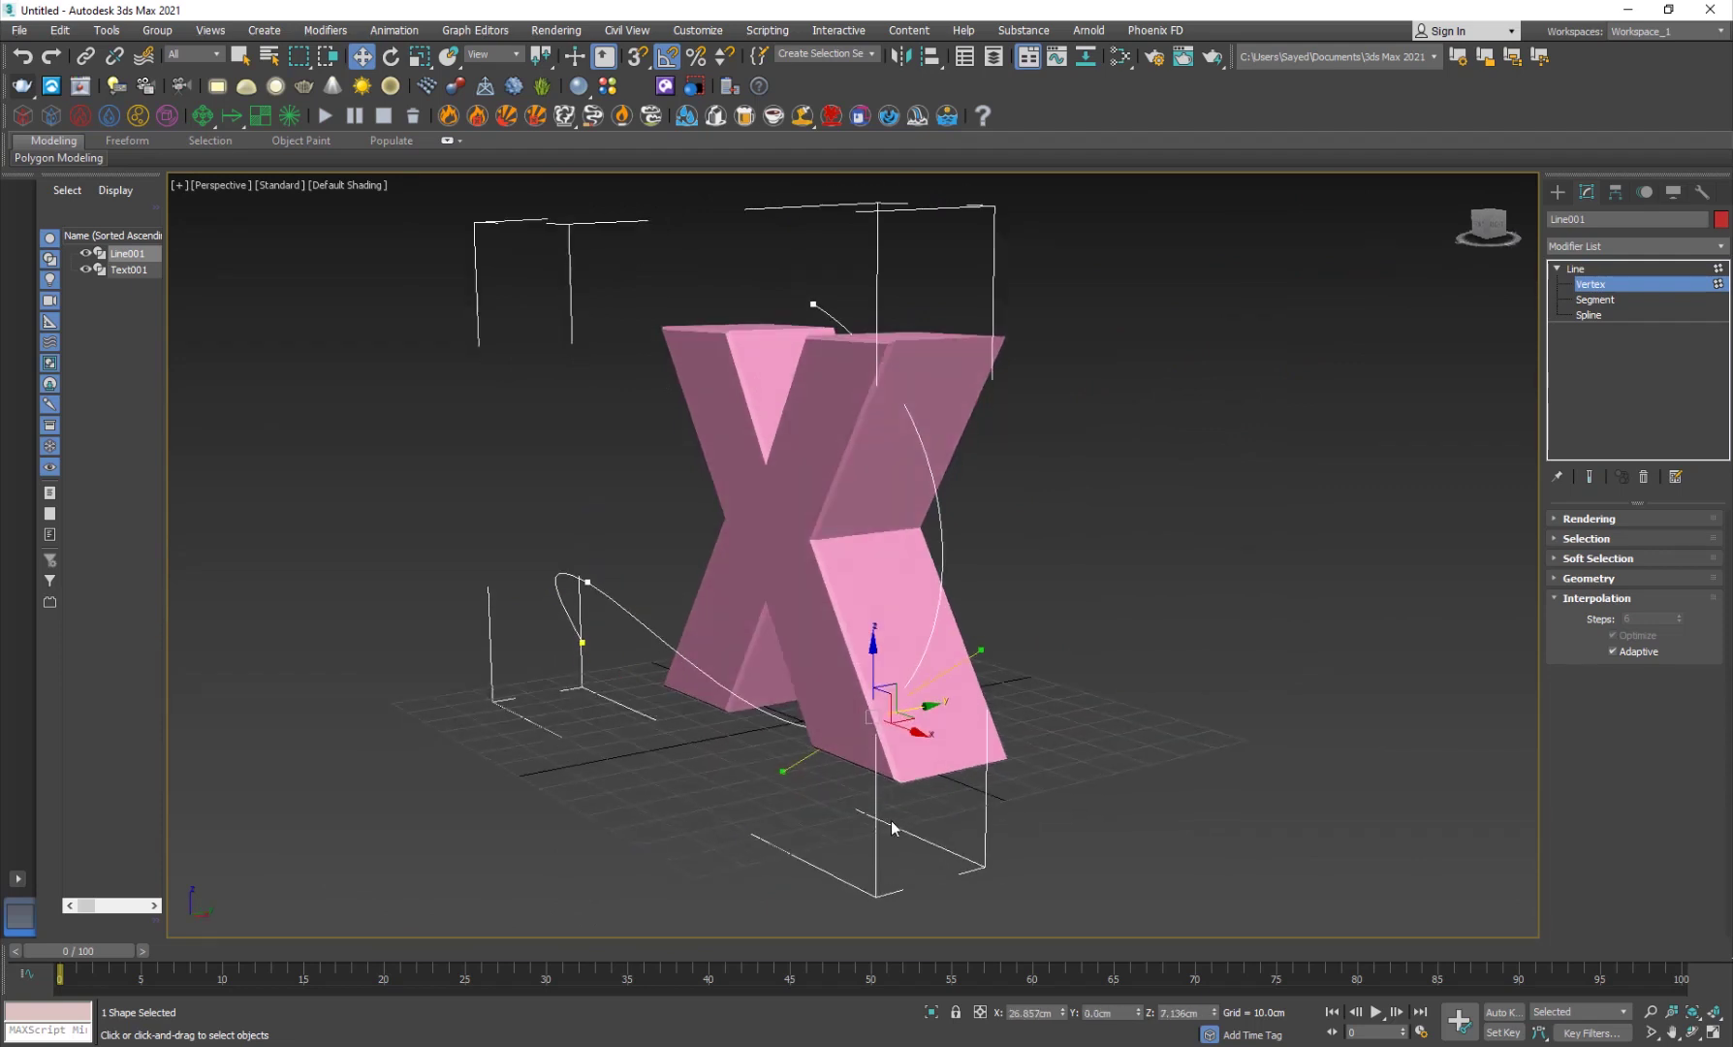
pyautogui.press('F3')
pyautogui.keyDown('alt'); pyautogui.moveTo(847, 814); pyautogui.dragTo(997, 851, button='middle'); pyautogui.keyUp('alt')
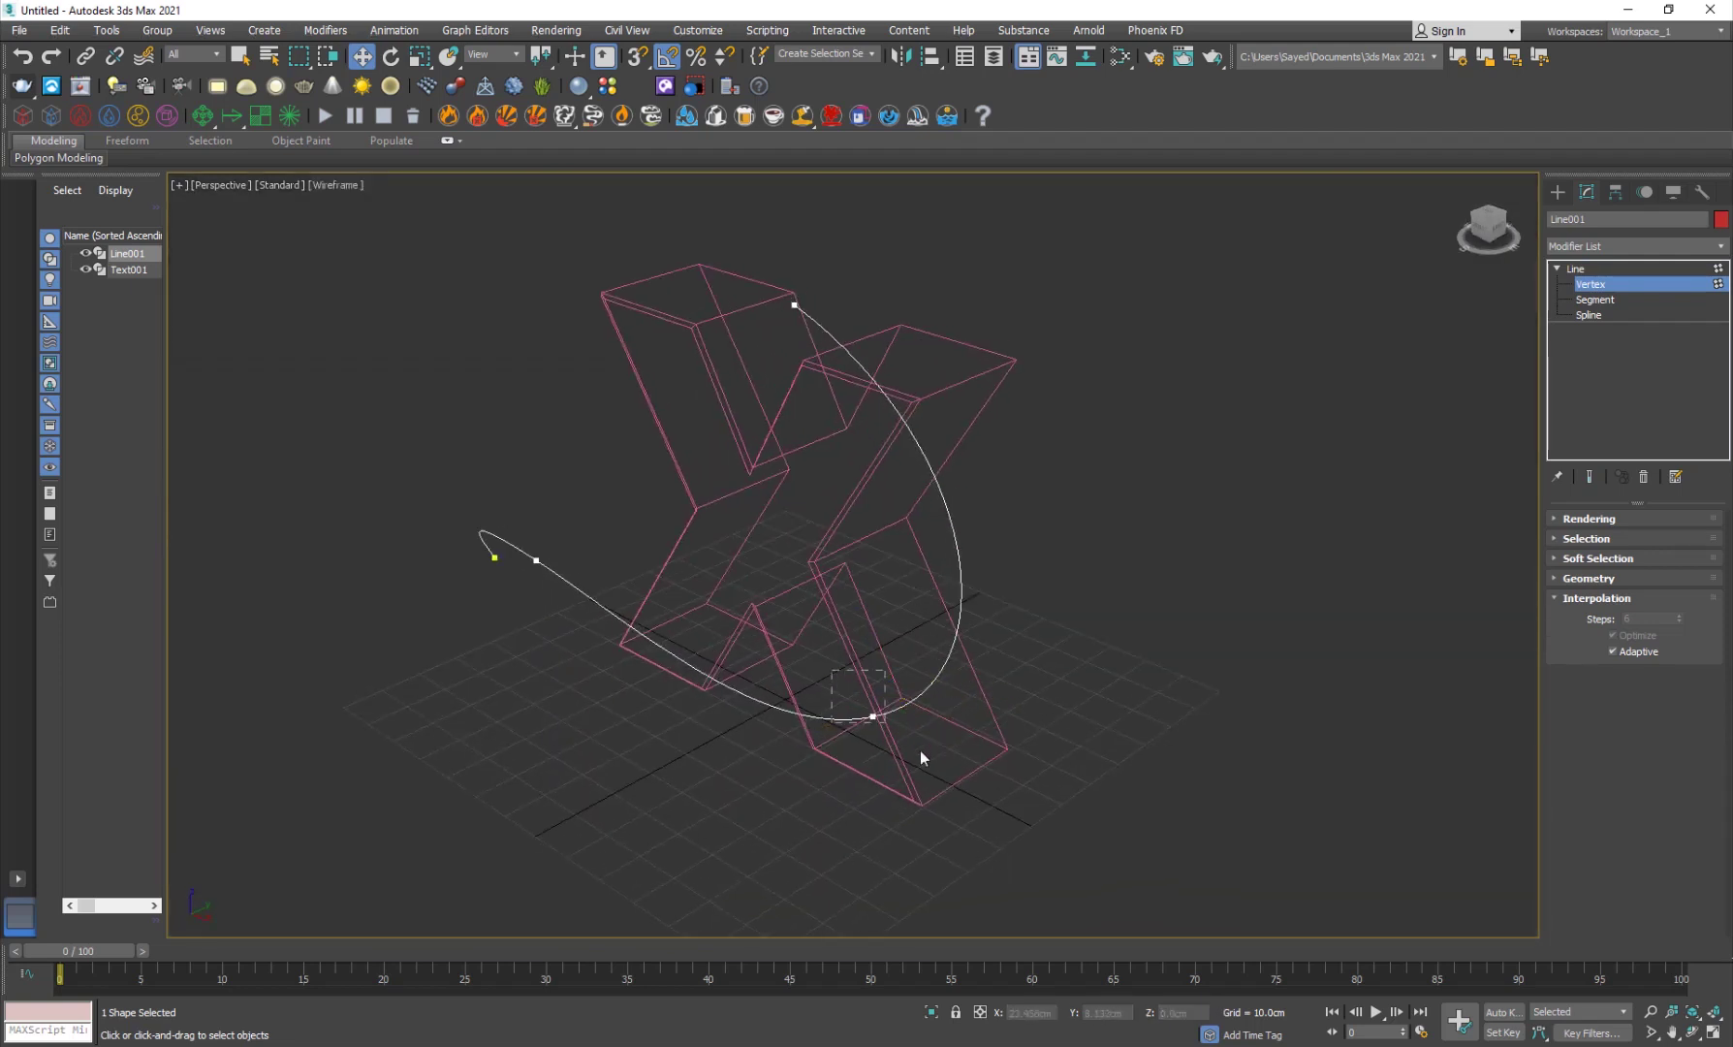
pyautogui.moveTo(921, 751); pyautogui.dragTo(929, 759)
pyautogui.keyDown('alt'); pyautogui.moveTo(925, 758); pyautogui.dragTo(764, 783, button='middle'); pyautogui.keyUp('alt')
pyautogui.moveTo(909, 711); pyautogui.dragTo(997, 693)
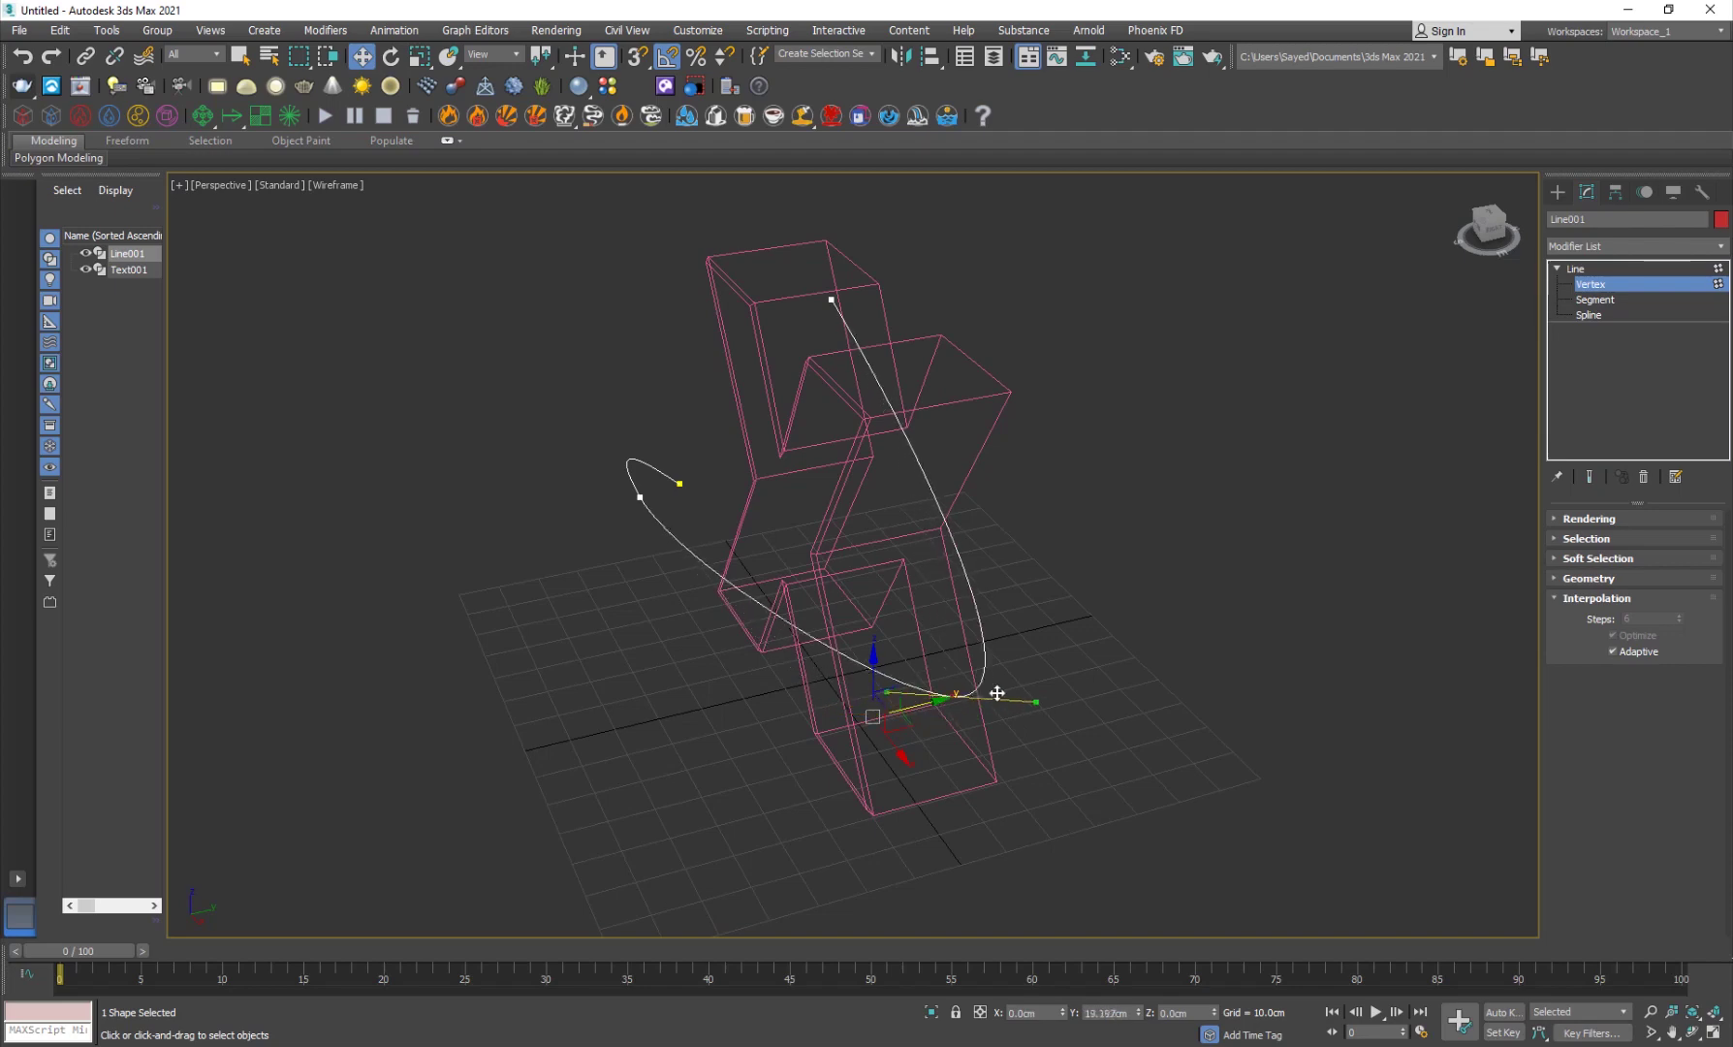
pyautogui.moveTo(997, 693)
pyautogui.keyDown('alt'); pyautogui.mouseDown(button='middle')
pyautogui.moveTo(750, 706)
pyautogui.moveTo(787, 708)
pyautogui.moveTo(737, 682)
pyautogui.moveTo(821, 669)
pyautogui.moveTo(883, 611)
pyautogui.mouseUp(button='middle'); pyautogui.keyUp('alt')
# Move the line's end vertex at the top of the X about 34 cm forward along Y
pyautogui.press('F3')
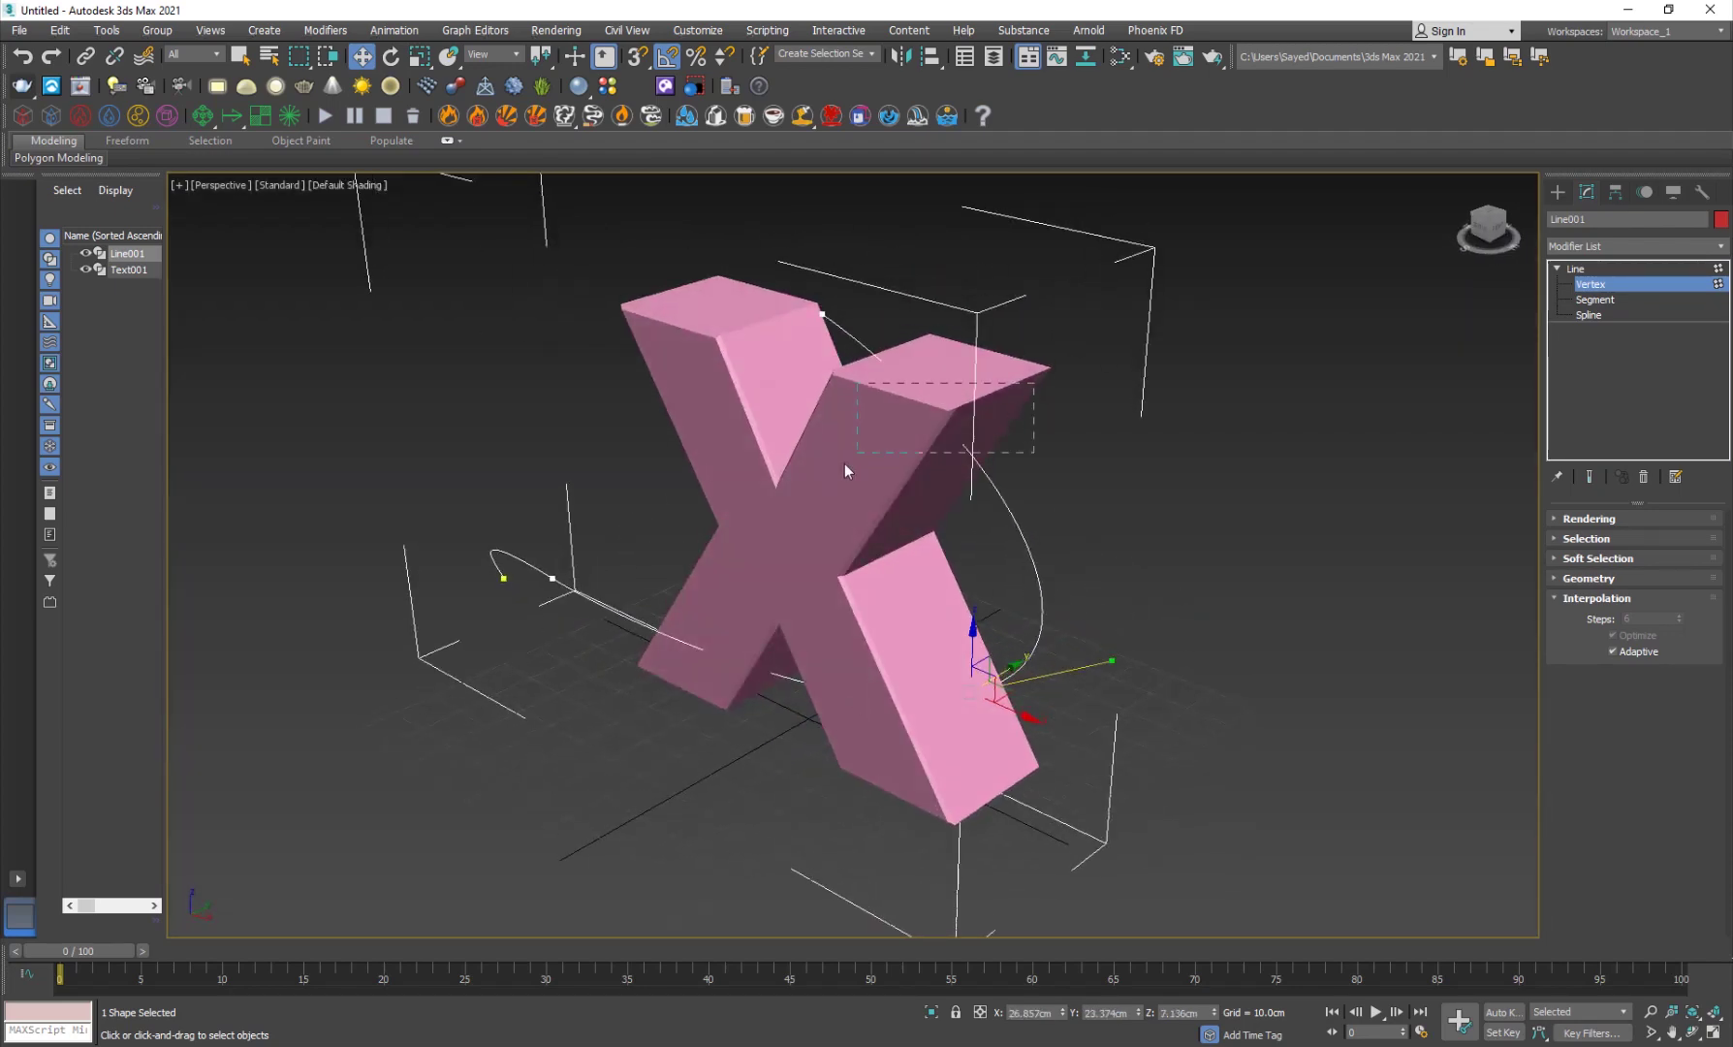
pyautogui.moveTo(845, 465); pyautogui.dragTo(847, 463)
pyautogui.click(824, 314)
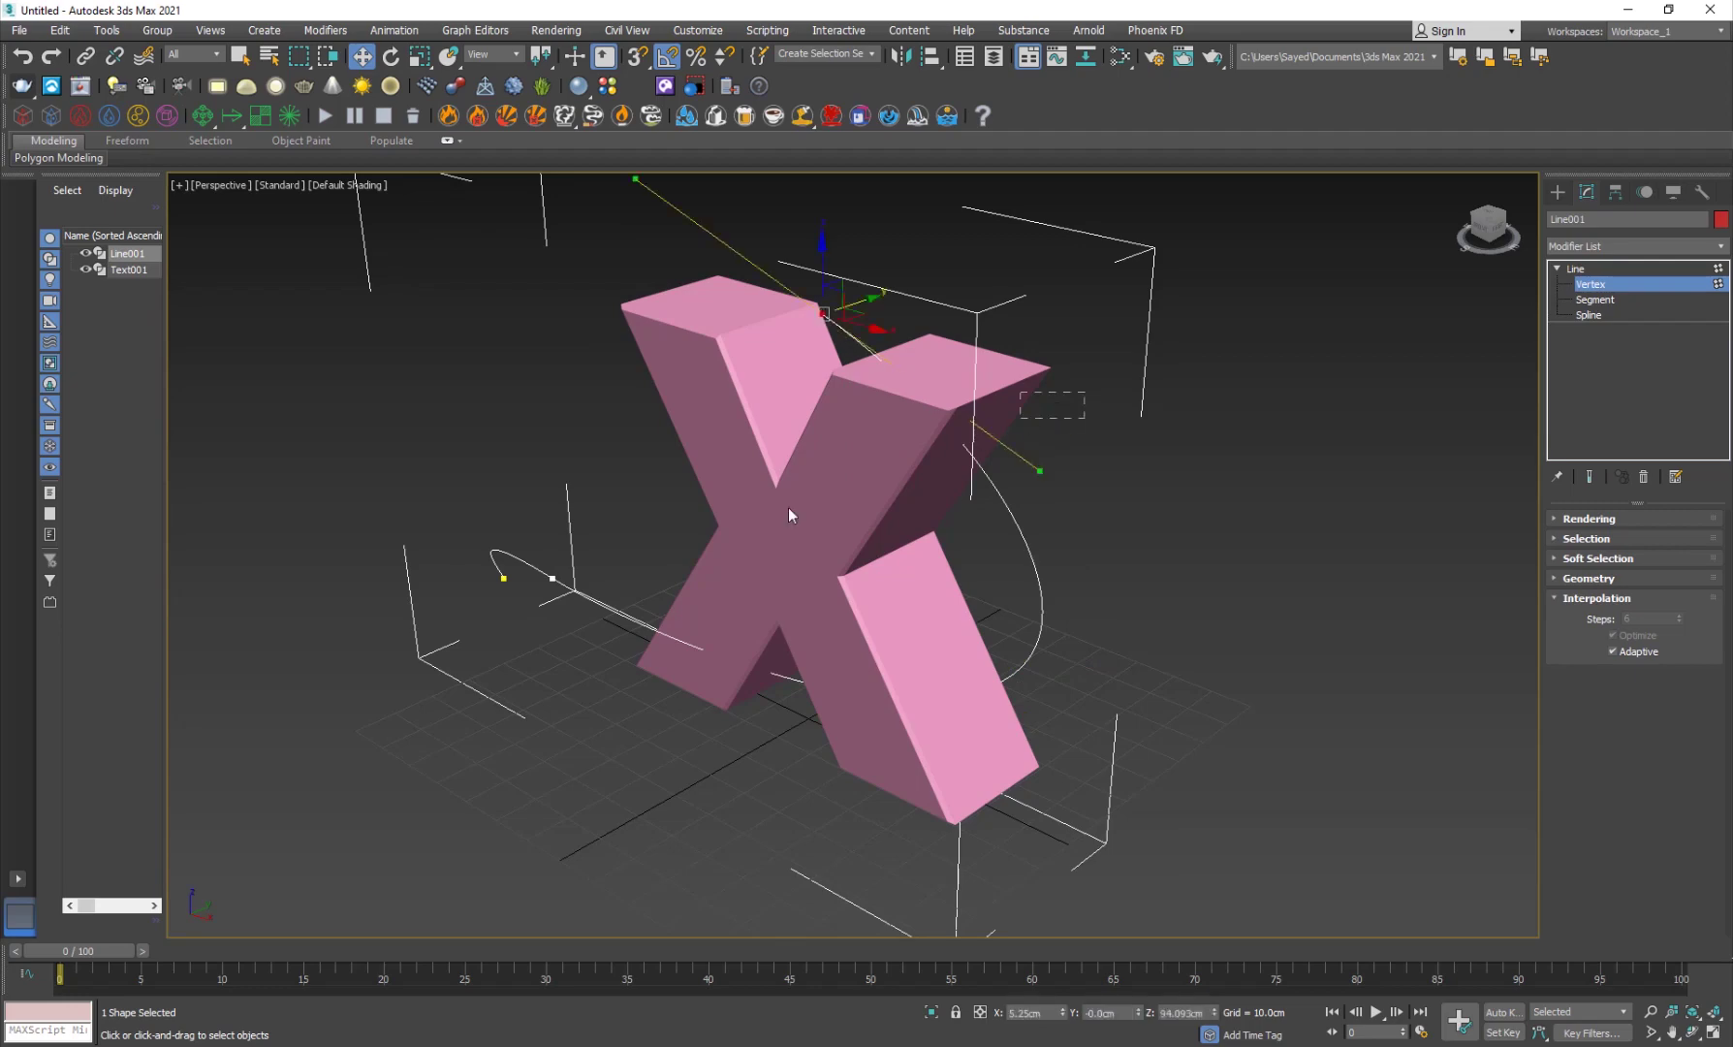
pyautogui.click(907, 485)
pyautogui.press('F3')
pyautogui.moveTo(981, 470)
pyautogui.keyDown('alt'); pyautogui.mouseDown(button='middle')
pyautogui.moveTo(845, 555)
pyautogui.moveTo(773, 542)
pyautogui.moveTo(809, 586)
pyautogui.moveTo(853, 562)
pyautogui.mouseUp(button='middle'); pyautogui.keyUp('alt')
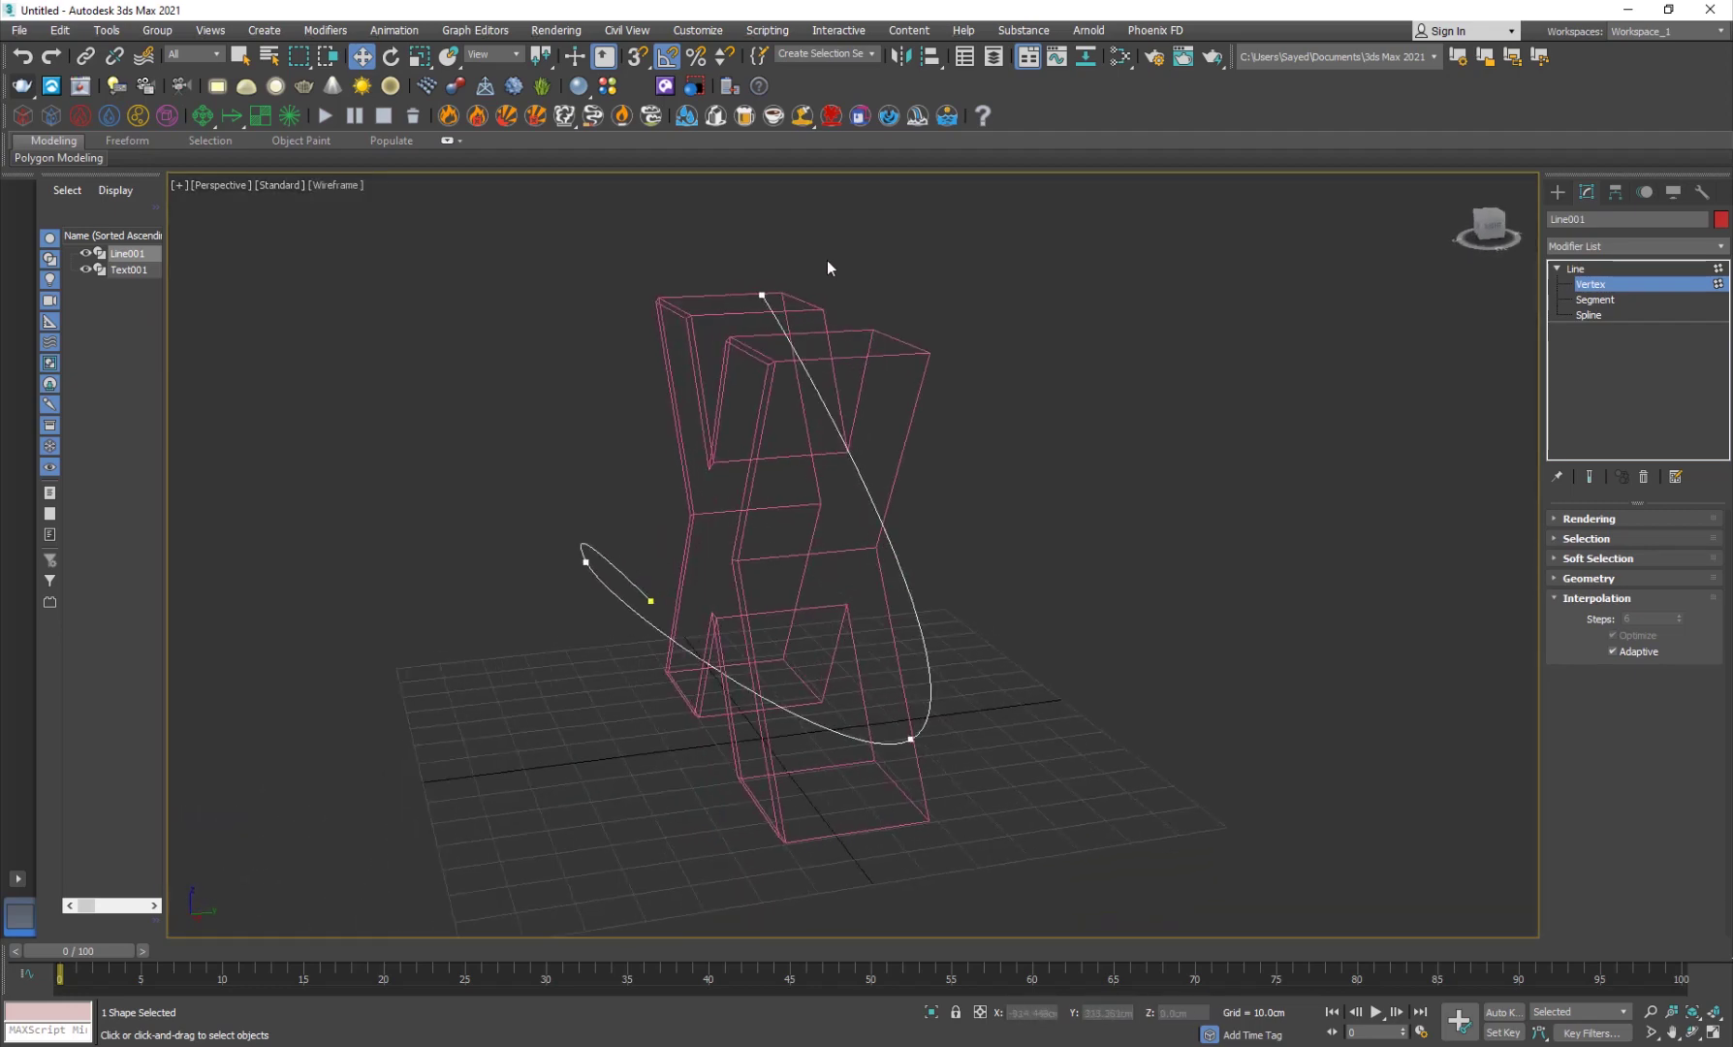
pyautogui.click(762, 294)
pyautogui.moveTo(819, 296); pyautogui.dragTo(650, 341)
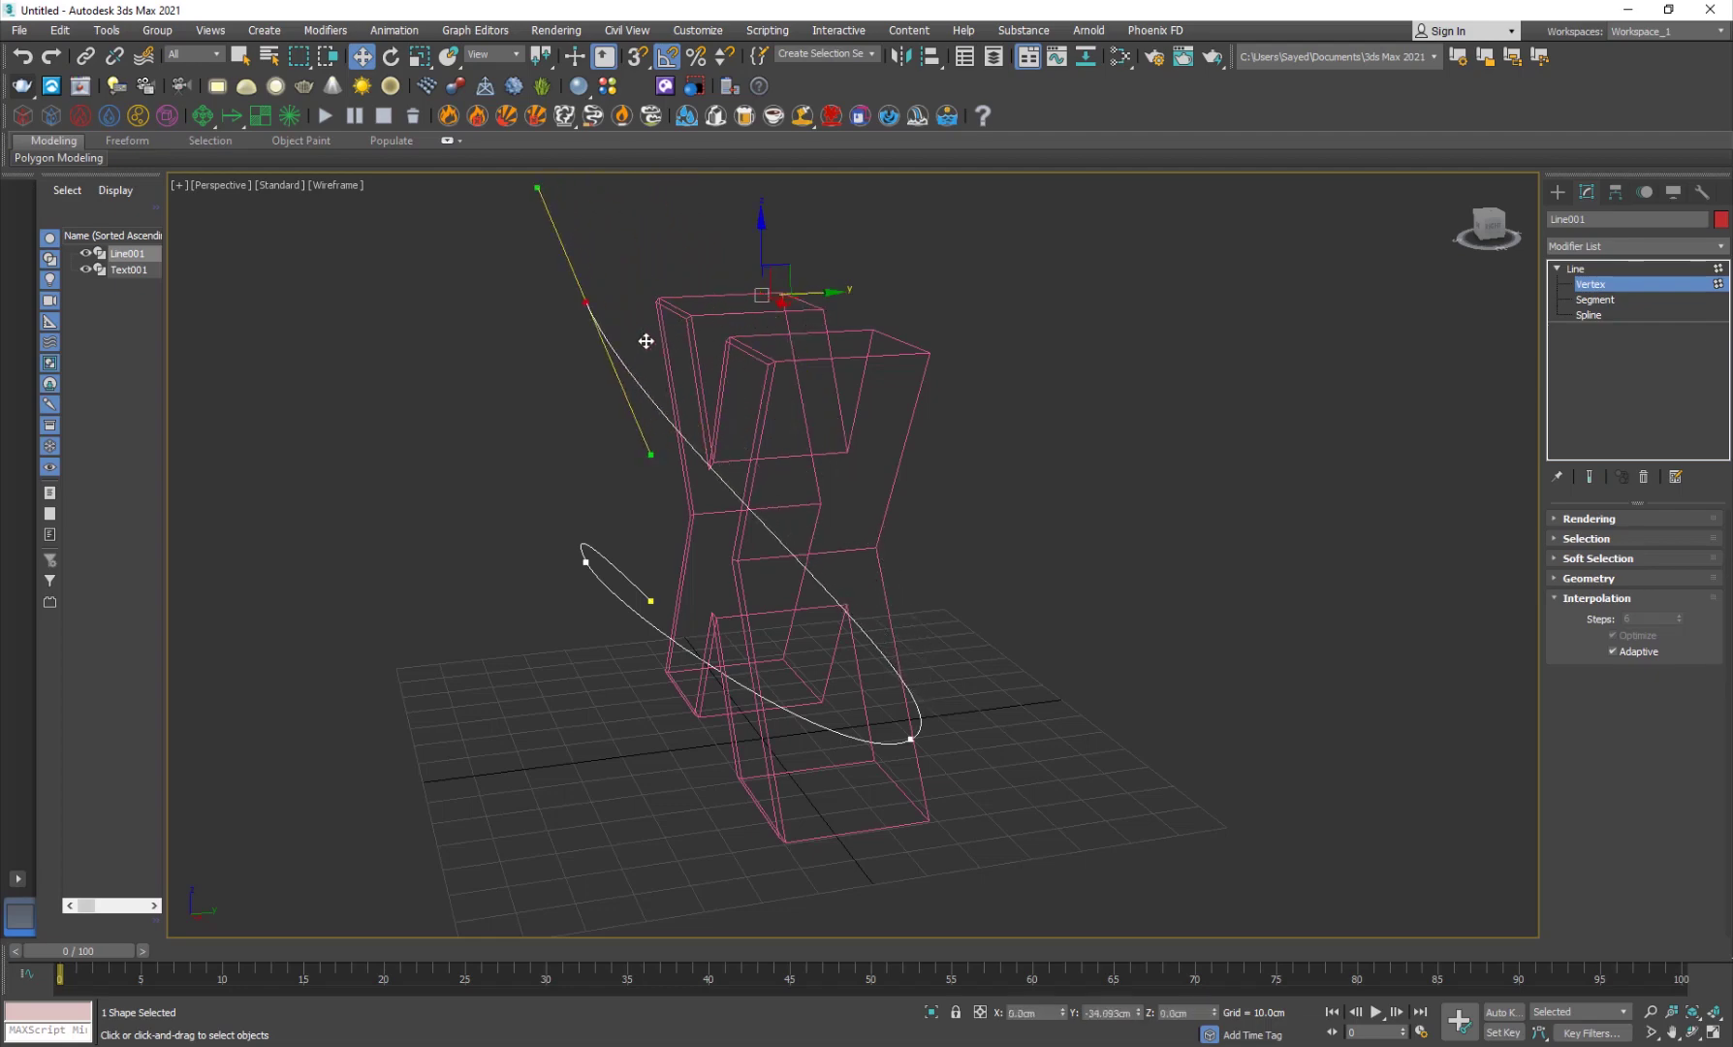
pyautogui.press('F3')
pyautogui.keyDown('alt'); pyautogui.moveTo(535, 641); pyautogui.dragTo(414, 491, button='middle'); pyautogui.keyUp('alt')
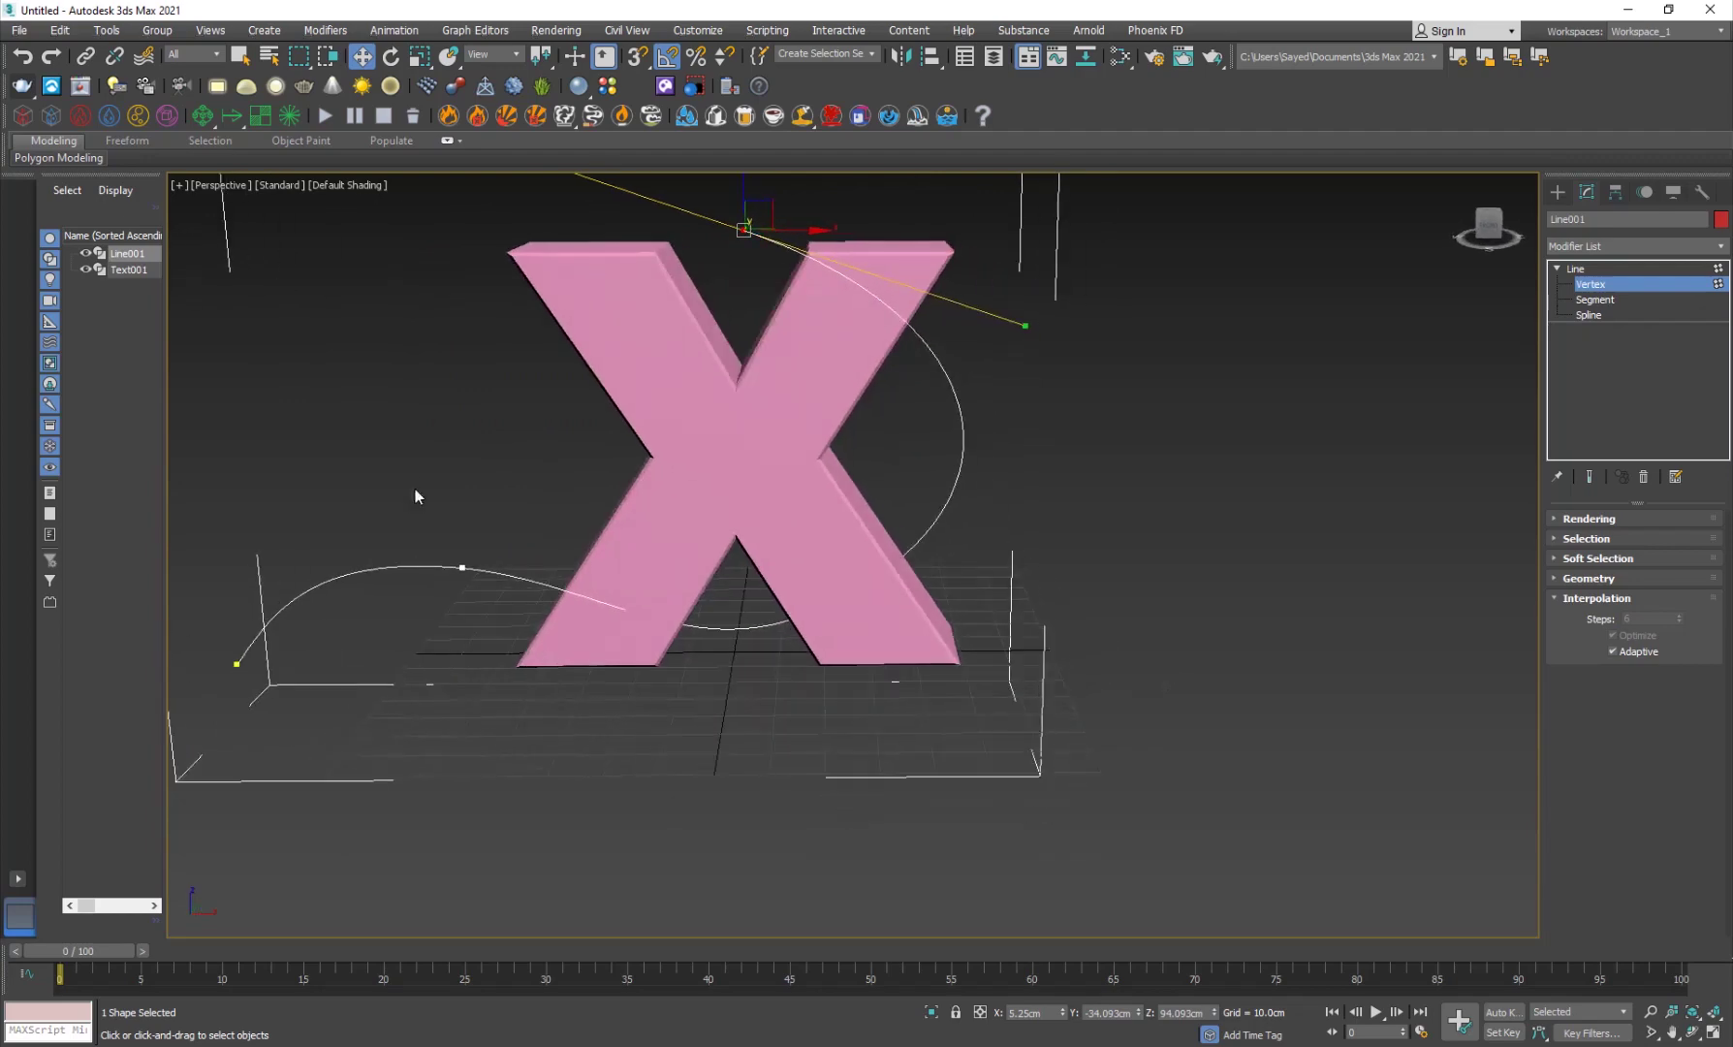
pyautogui.keyDown('alt'); pyautogui.moveTo(546, 677); pyautogui.dragTo(647, 751, button='middle'); pyautogui.keyUp('alt')
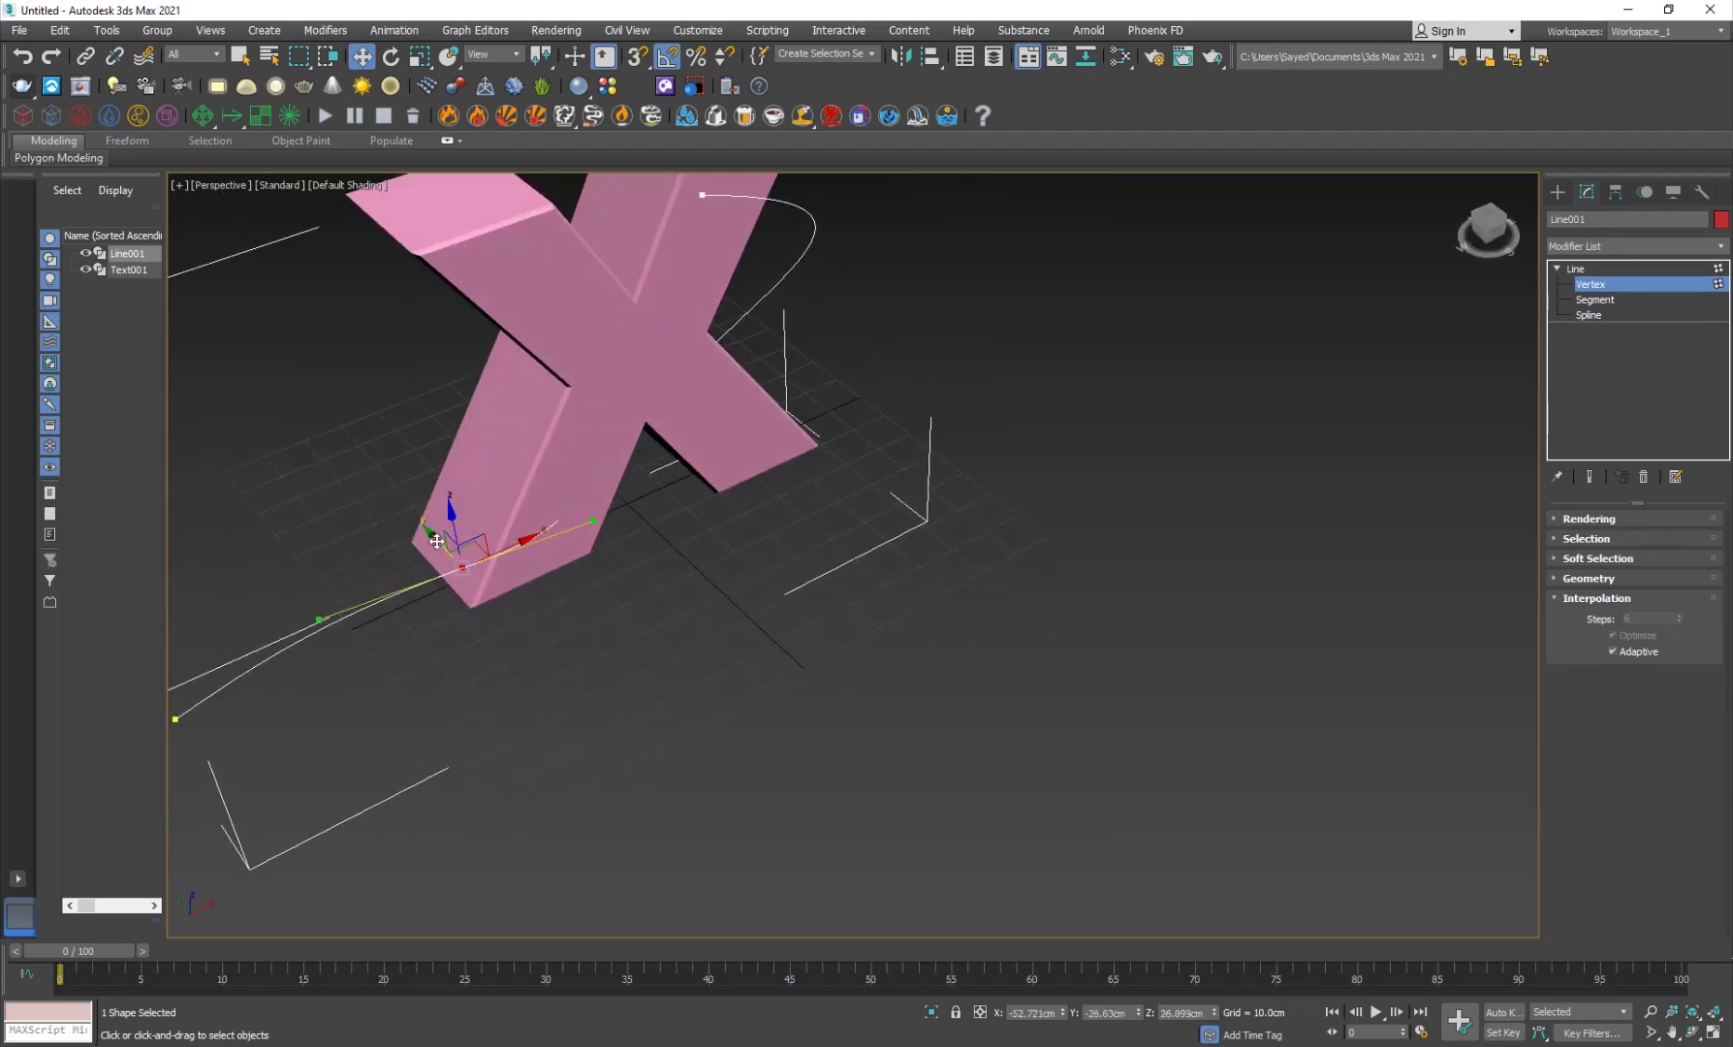
# Move the line's second vertex farther forward along Y, clear of the X's lower leg
pyautogui.moveTo(436, 541); pyautogui.dragTo(480, 577)
pyautogui.click(620, 524)
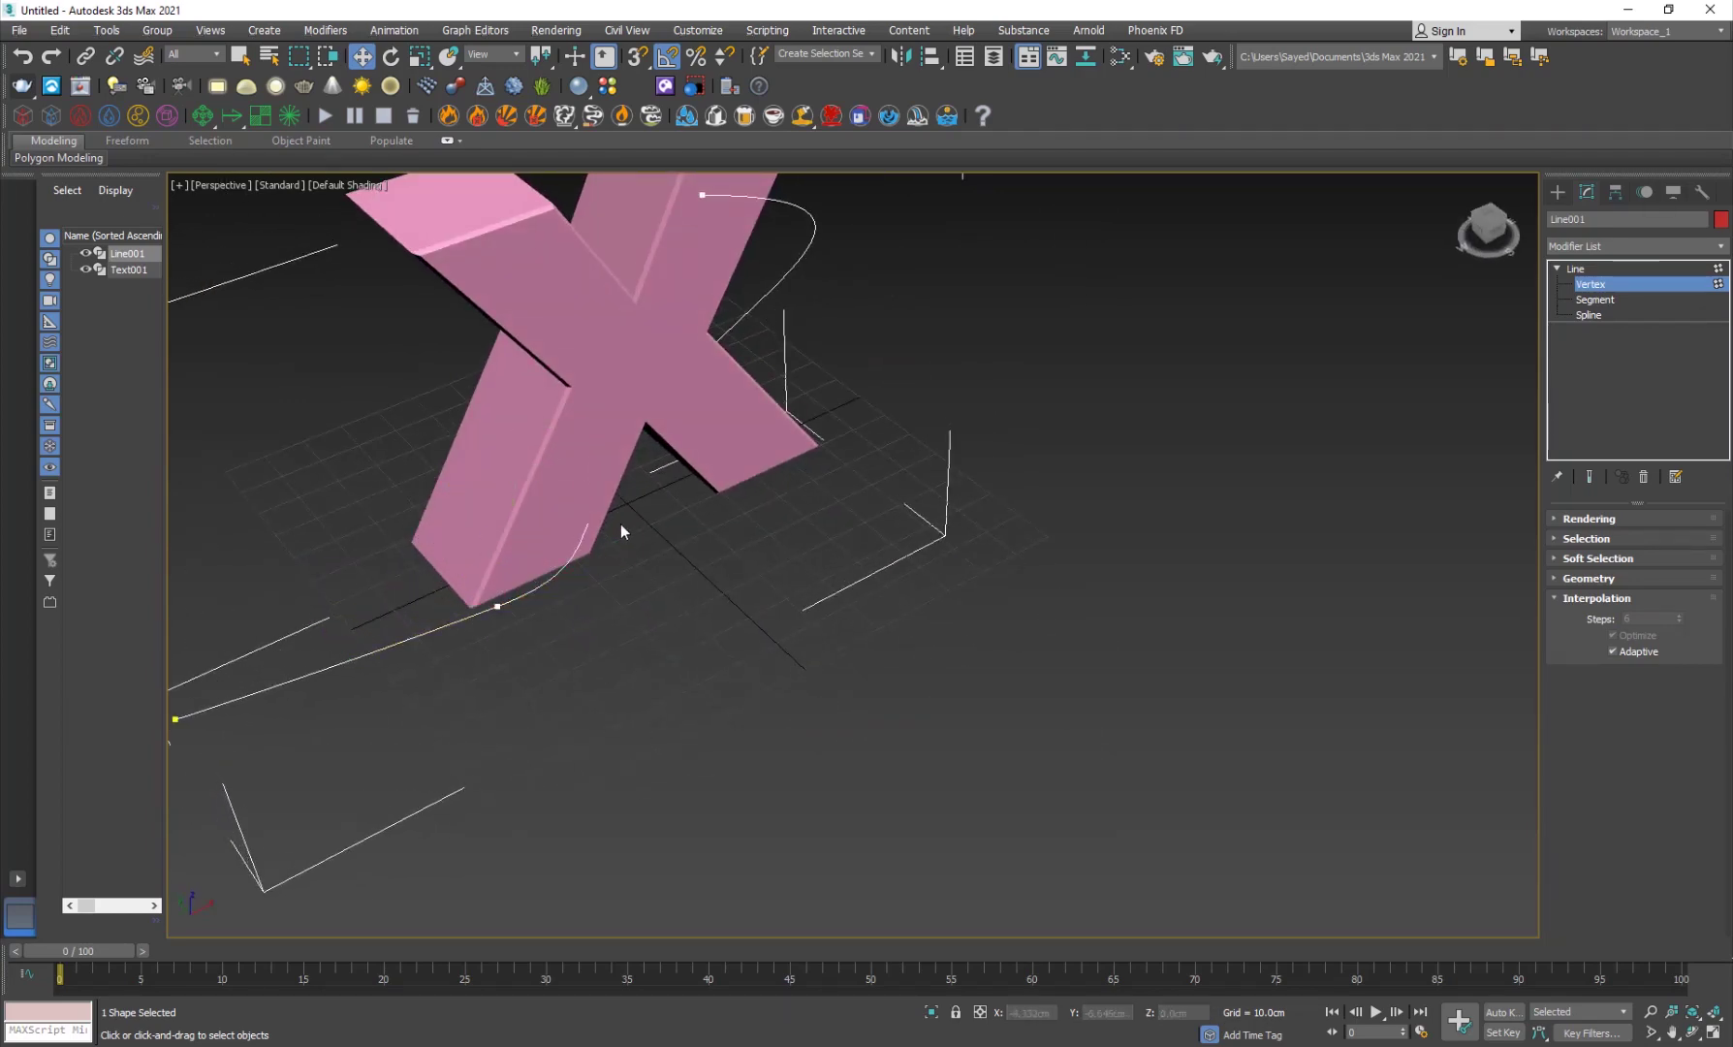
pyautogui.keyDown('alt'); pyautogui.moveTo(620, 531); pyautogui.dragTo(506, 514, button='middle'); pyautogui.keyUp('alt')
pyautogui.moveTo(447, 603); pyautogui.dragTo(511, 572)
pyautogui.keyDown('alt'); pyautogui.moveTo(465, 592); pyautogui.dragTo(570, 692, button='middle'); pyautogui.keyUp('alt')
pyautogui.click(598, 744)
pyautogui.scroll(-3, 598, 744)
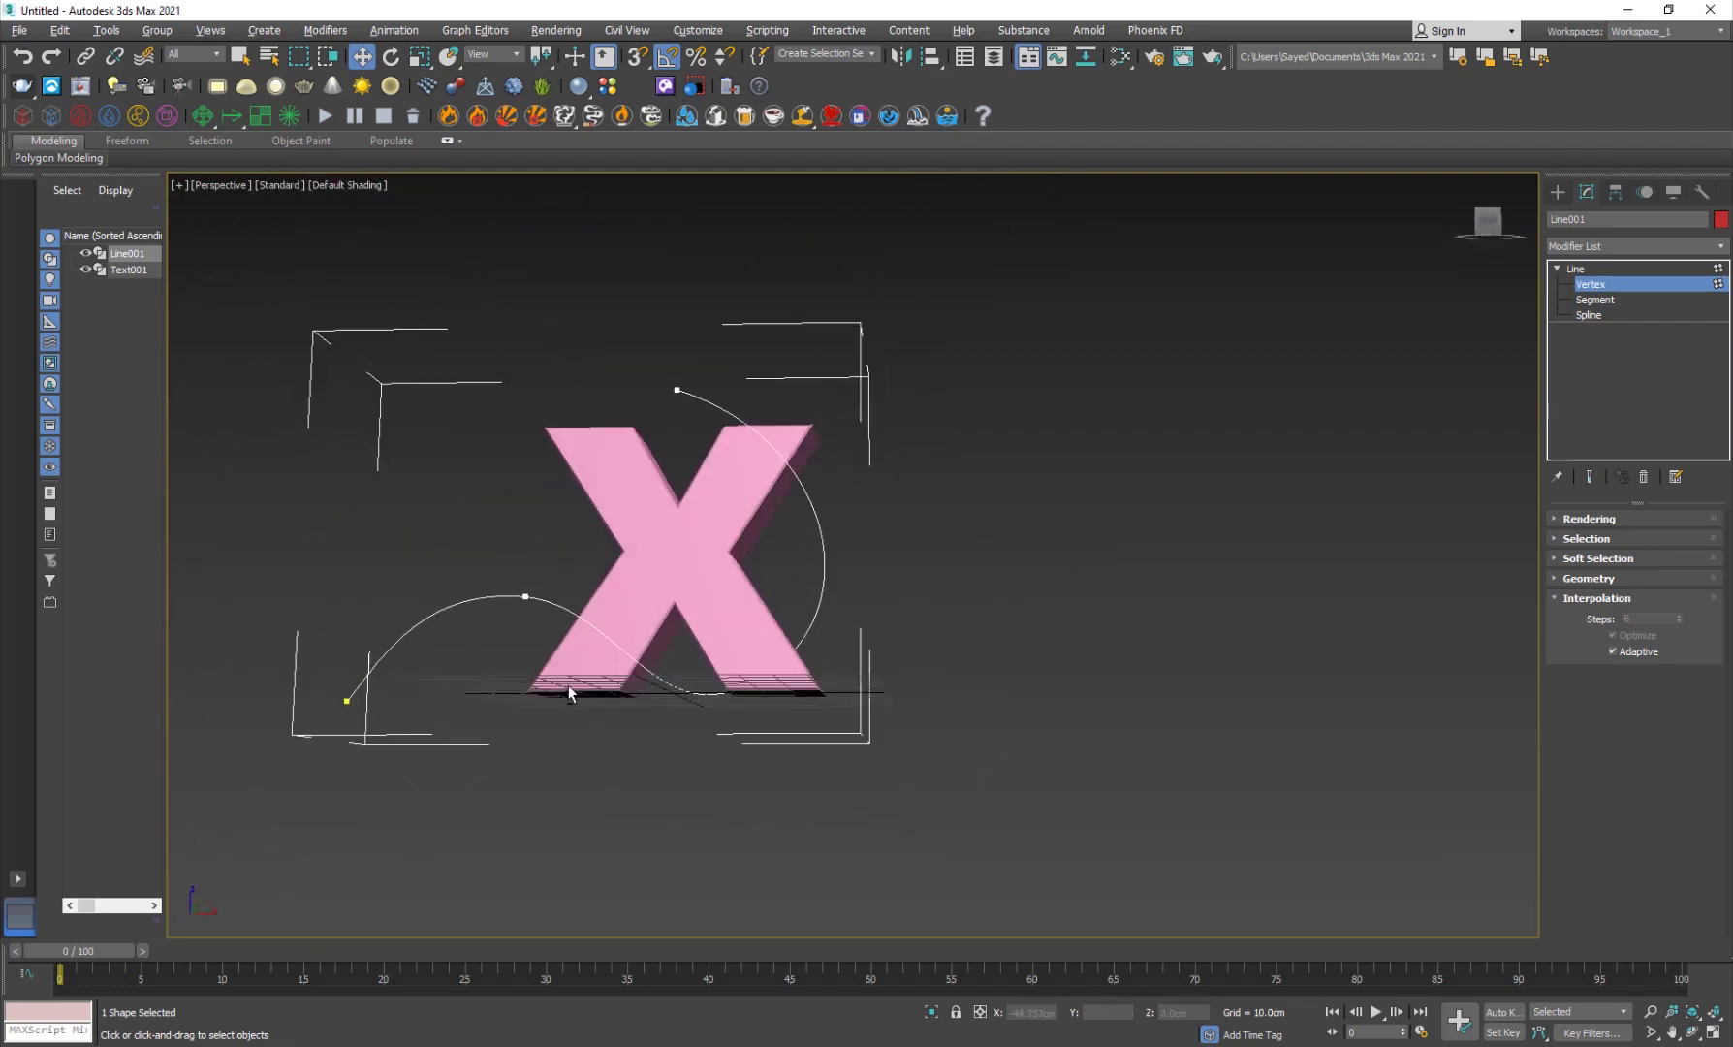
# Raise the line's end vertex above the X to a Z of about 110 cm, and return to the line's object level
pyautogui.moveTo(676, 390); pyautogui.dragTo(675, 347)
pyautogui.keyDown('alt'); pyautogui.moveTo(675, 347); pyautogui.dragTo(396, 729, button='middle'); pyautogui.keyUp('alt')
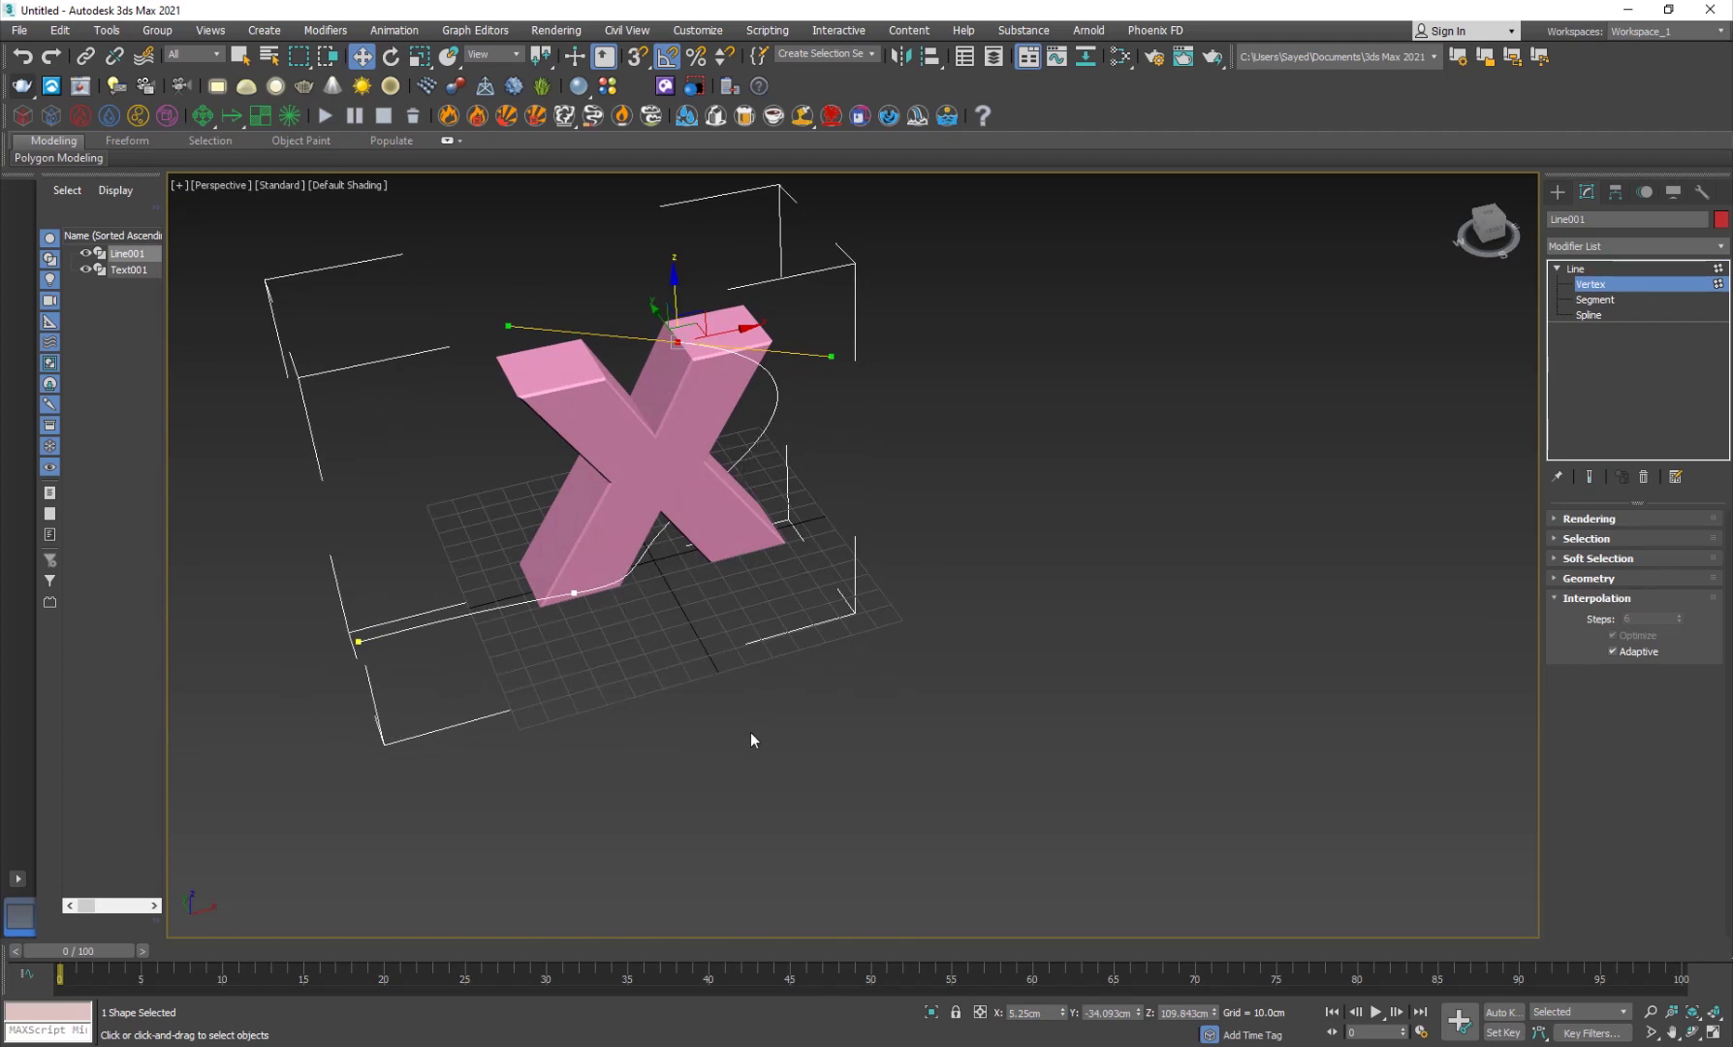
pyautogui.keyDown('alt'); pyautogui.moveTo(751, 733); pyautogui.dragTo(709, 648, button='middle'); pyautogui.keyUp('alt')
pyautogui.click(1583, 270)
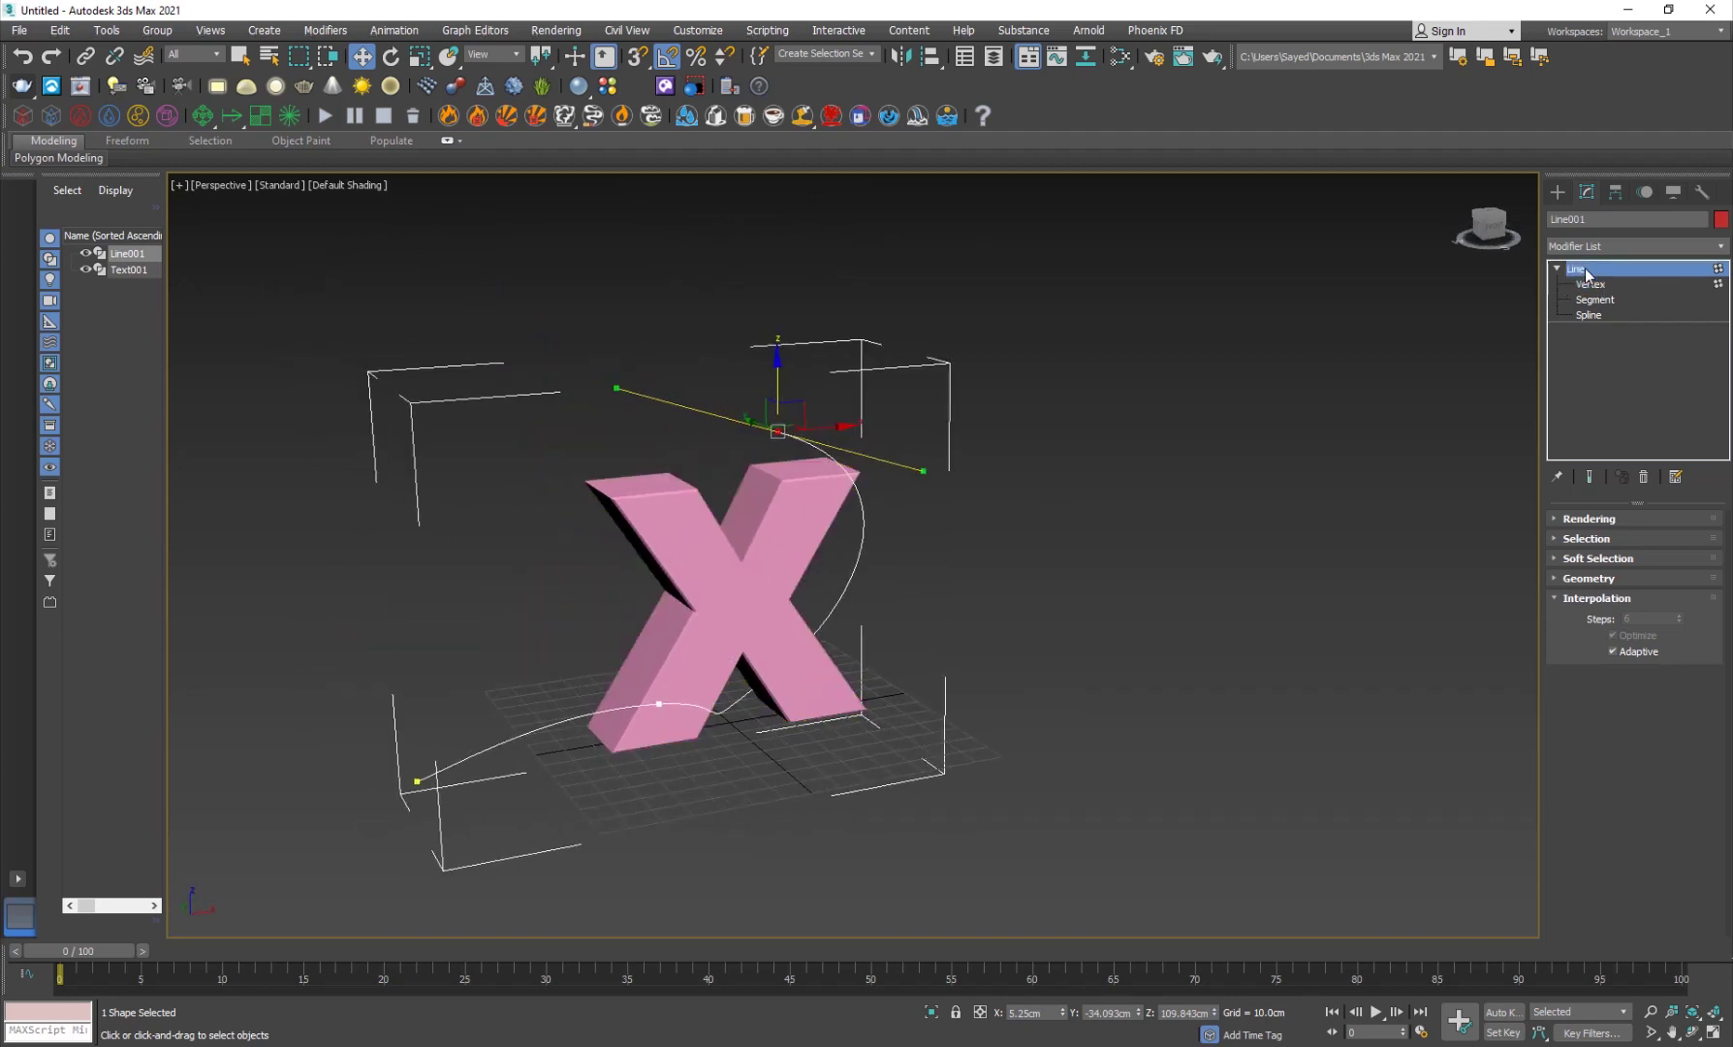
pyautogui.click(932, 611)
pyautogui.click(869, 549)
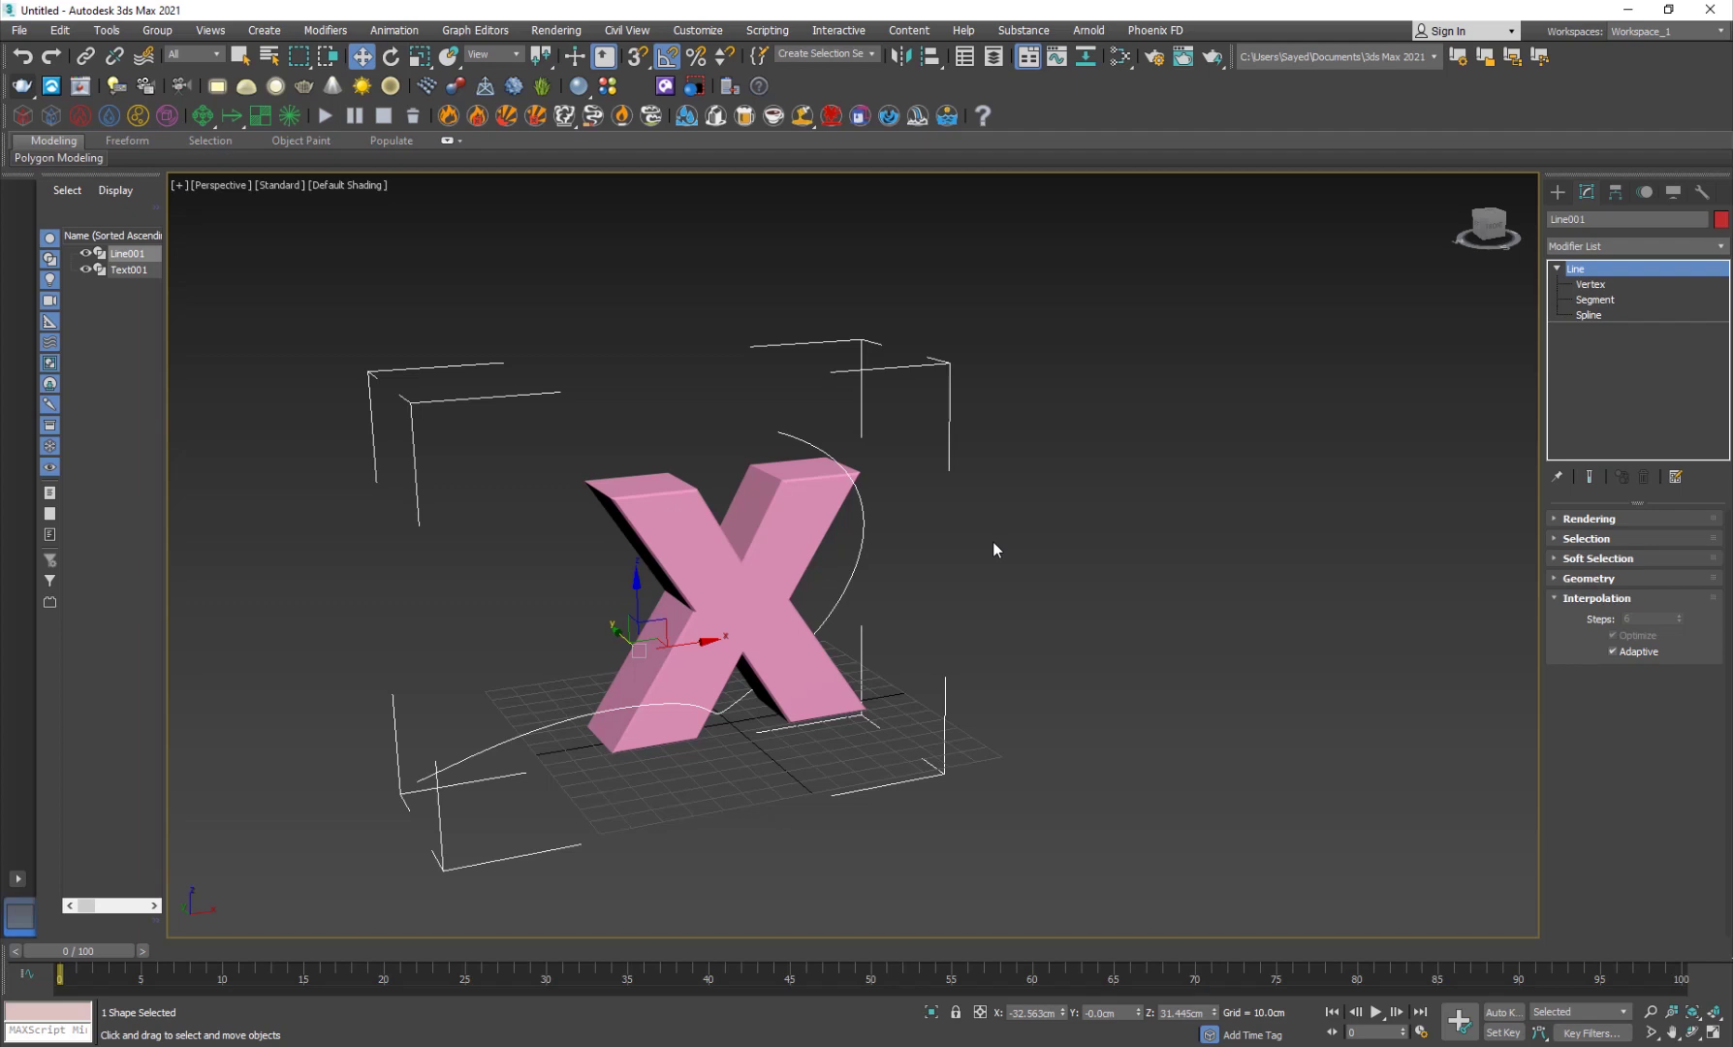
# Hide the selection brackets and compare the line's path around the X with the reference image design2.jpg
pyautogui.press('j')
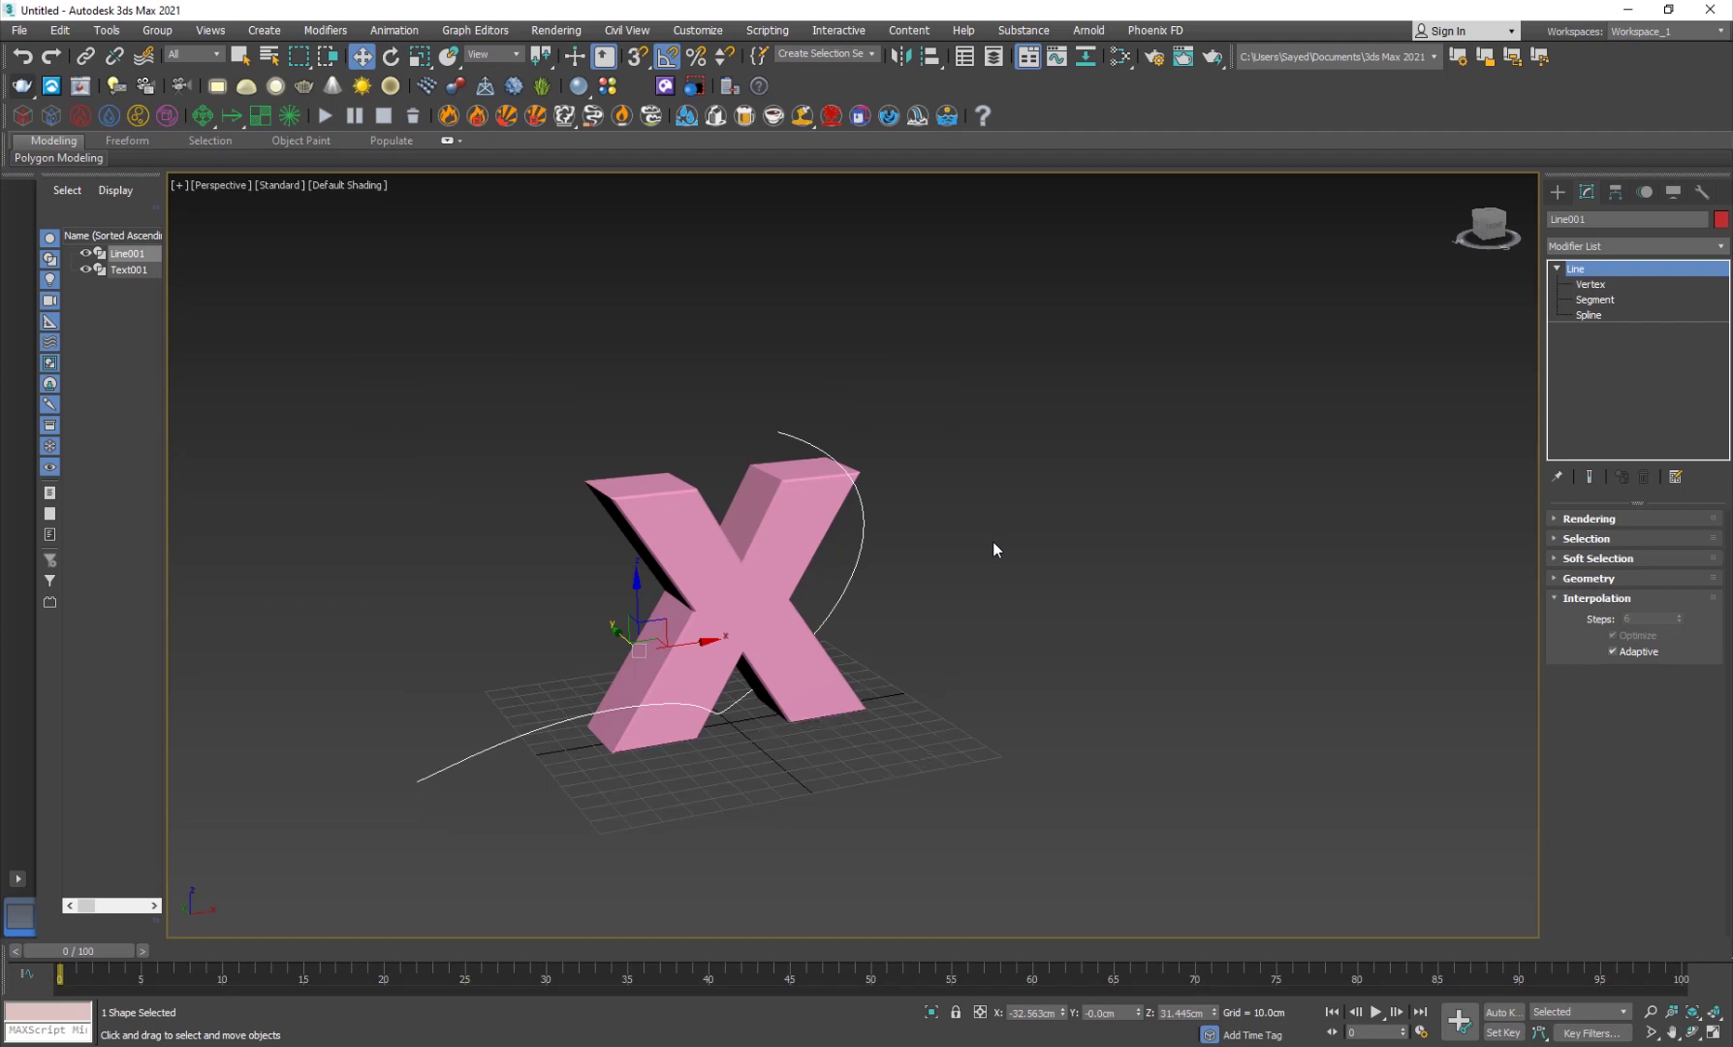
pyautogui.keyDown('alt'); pyautogui.moveTo(797, 629); pyautogui.dragTo(650, 617, button='middle'); pyautogui.keyUp('alt')
pyautogui.press('f')
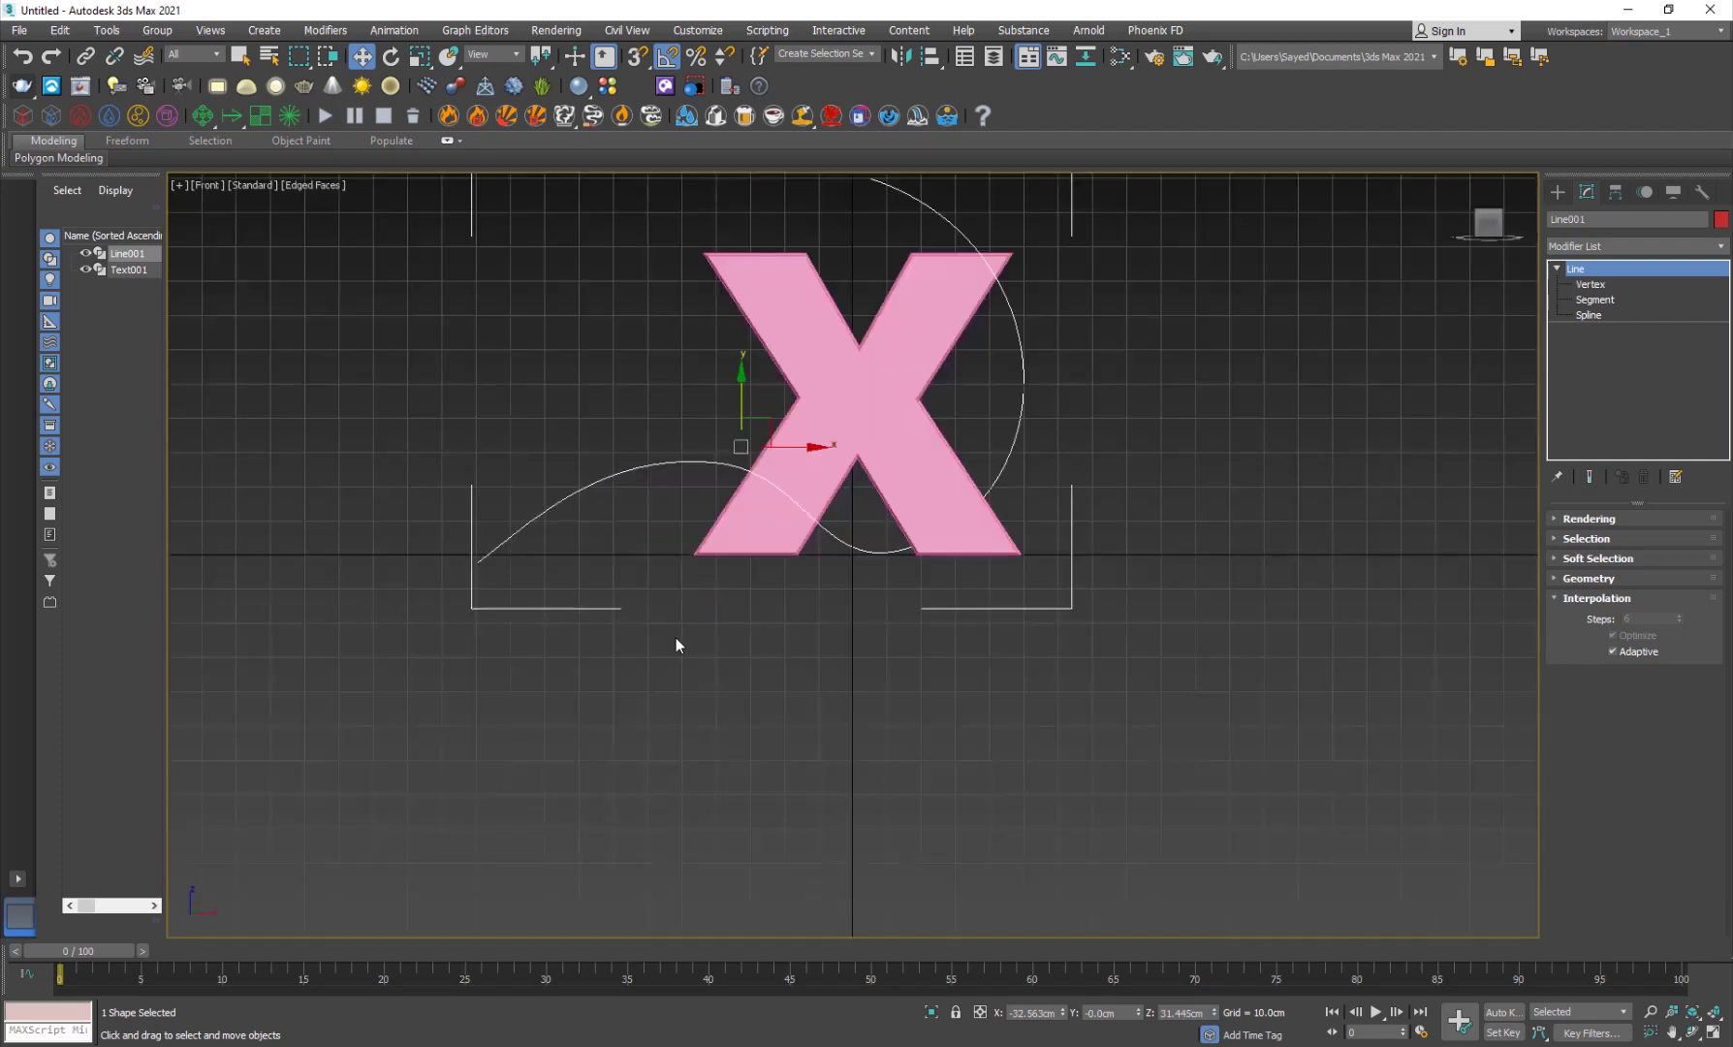
pyautogui.press('p')
pyautogui.keyDown('alt'); pyautogui.moveTo(616, 656); pyautogui.dragTo(830, 738, button='middle'); pyautogui.keyUp('alt')
pyautogui.hotkey('alt', 'Tab')
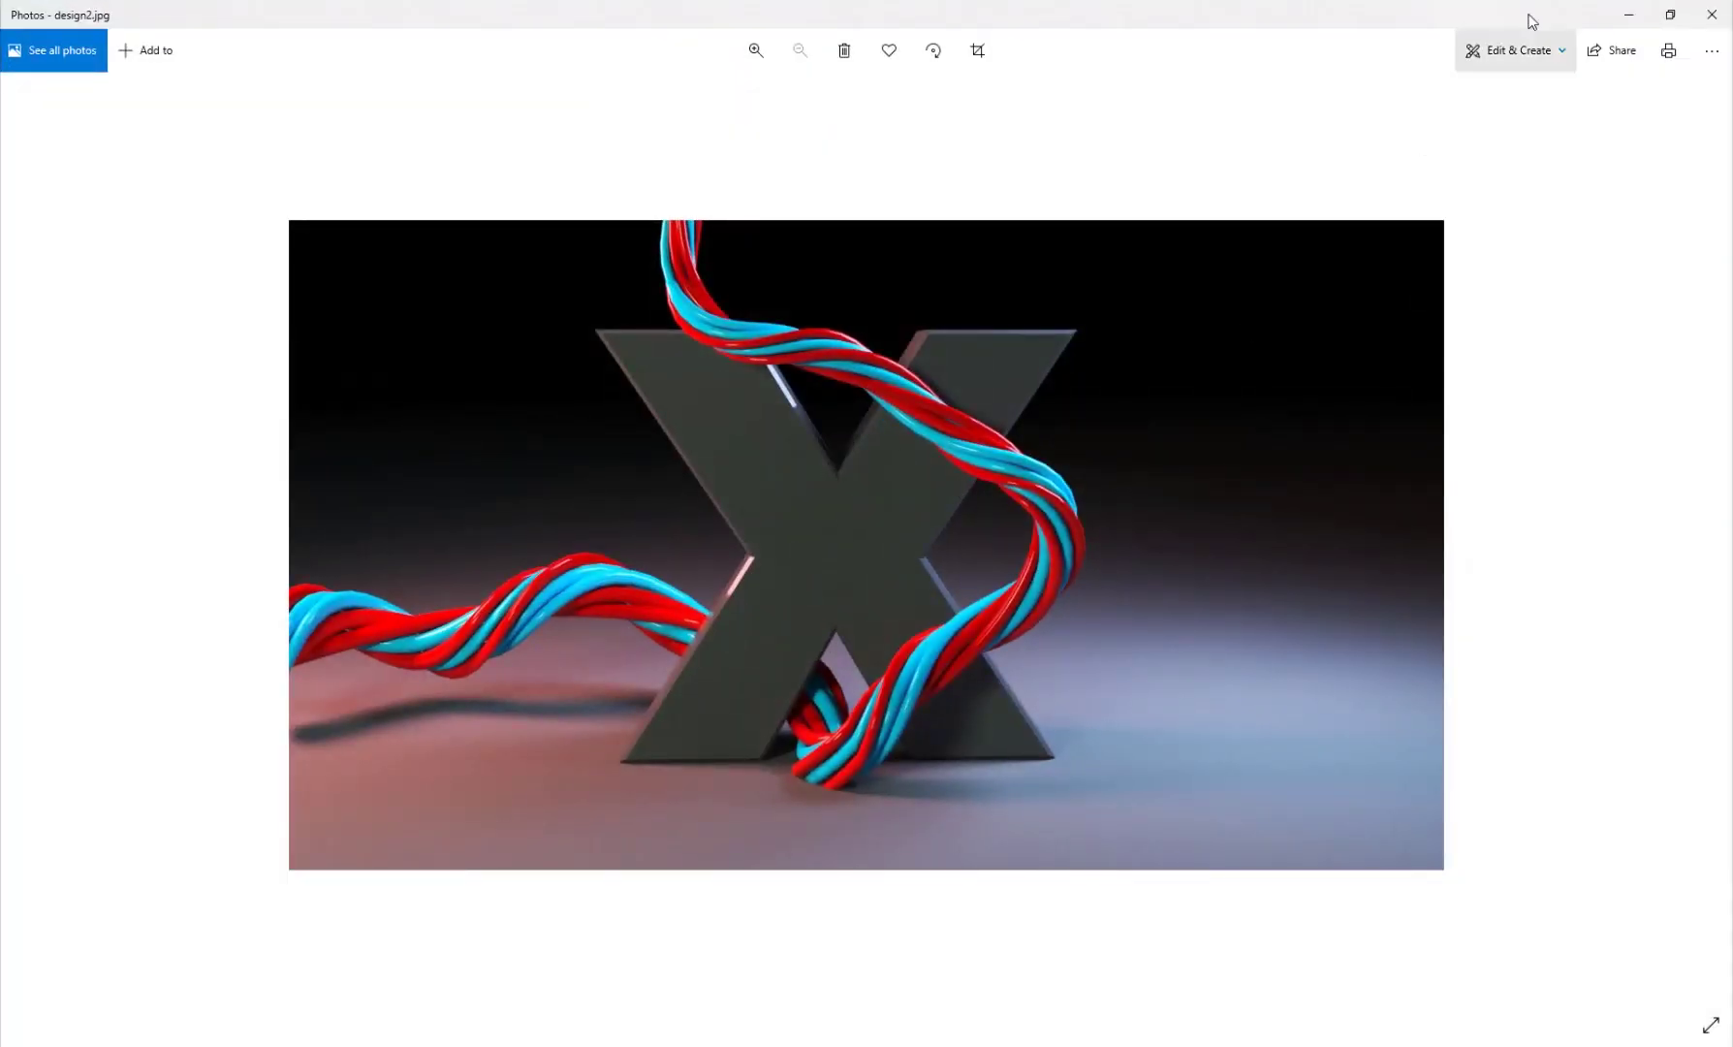
pyautogui.click(1625, 14)
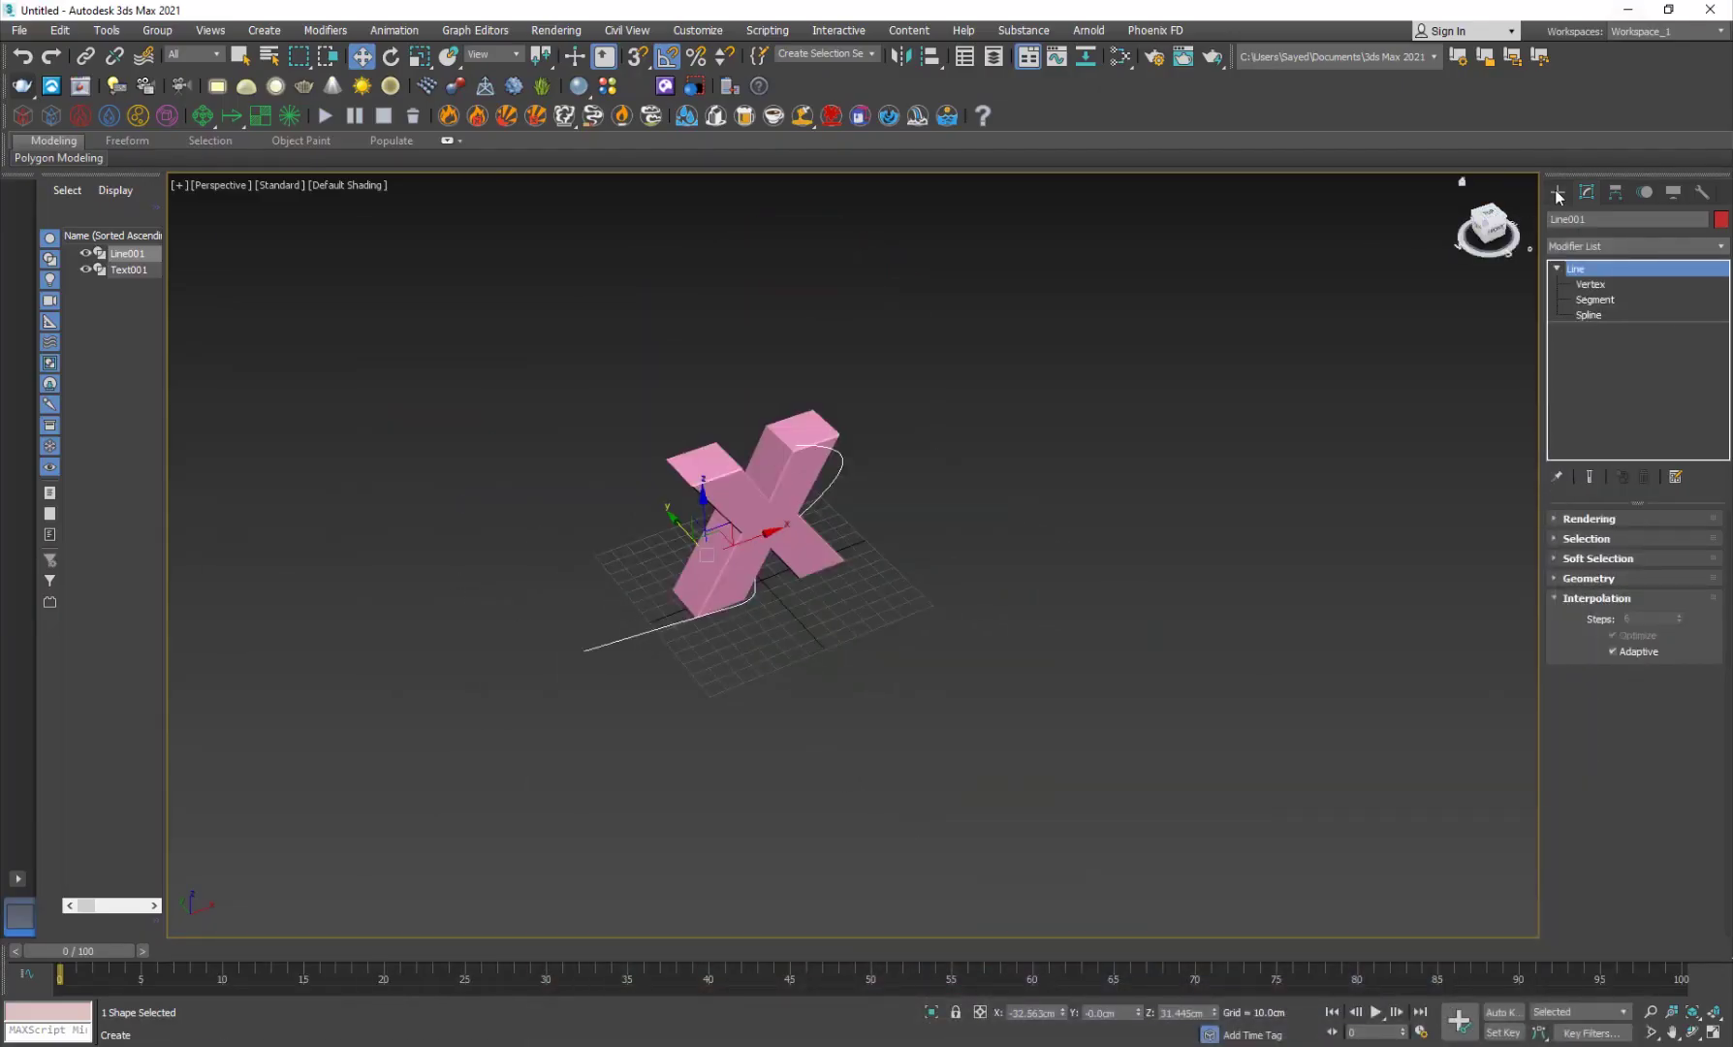
# Draw a circle of about 4.27 cm radius beside the X in the Top view and make its interpolation adaptive
pyautogui.click(1580, 219)
pyautogui.click(1612, 333)
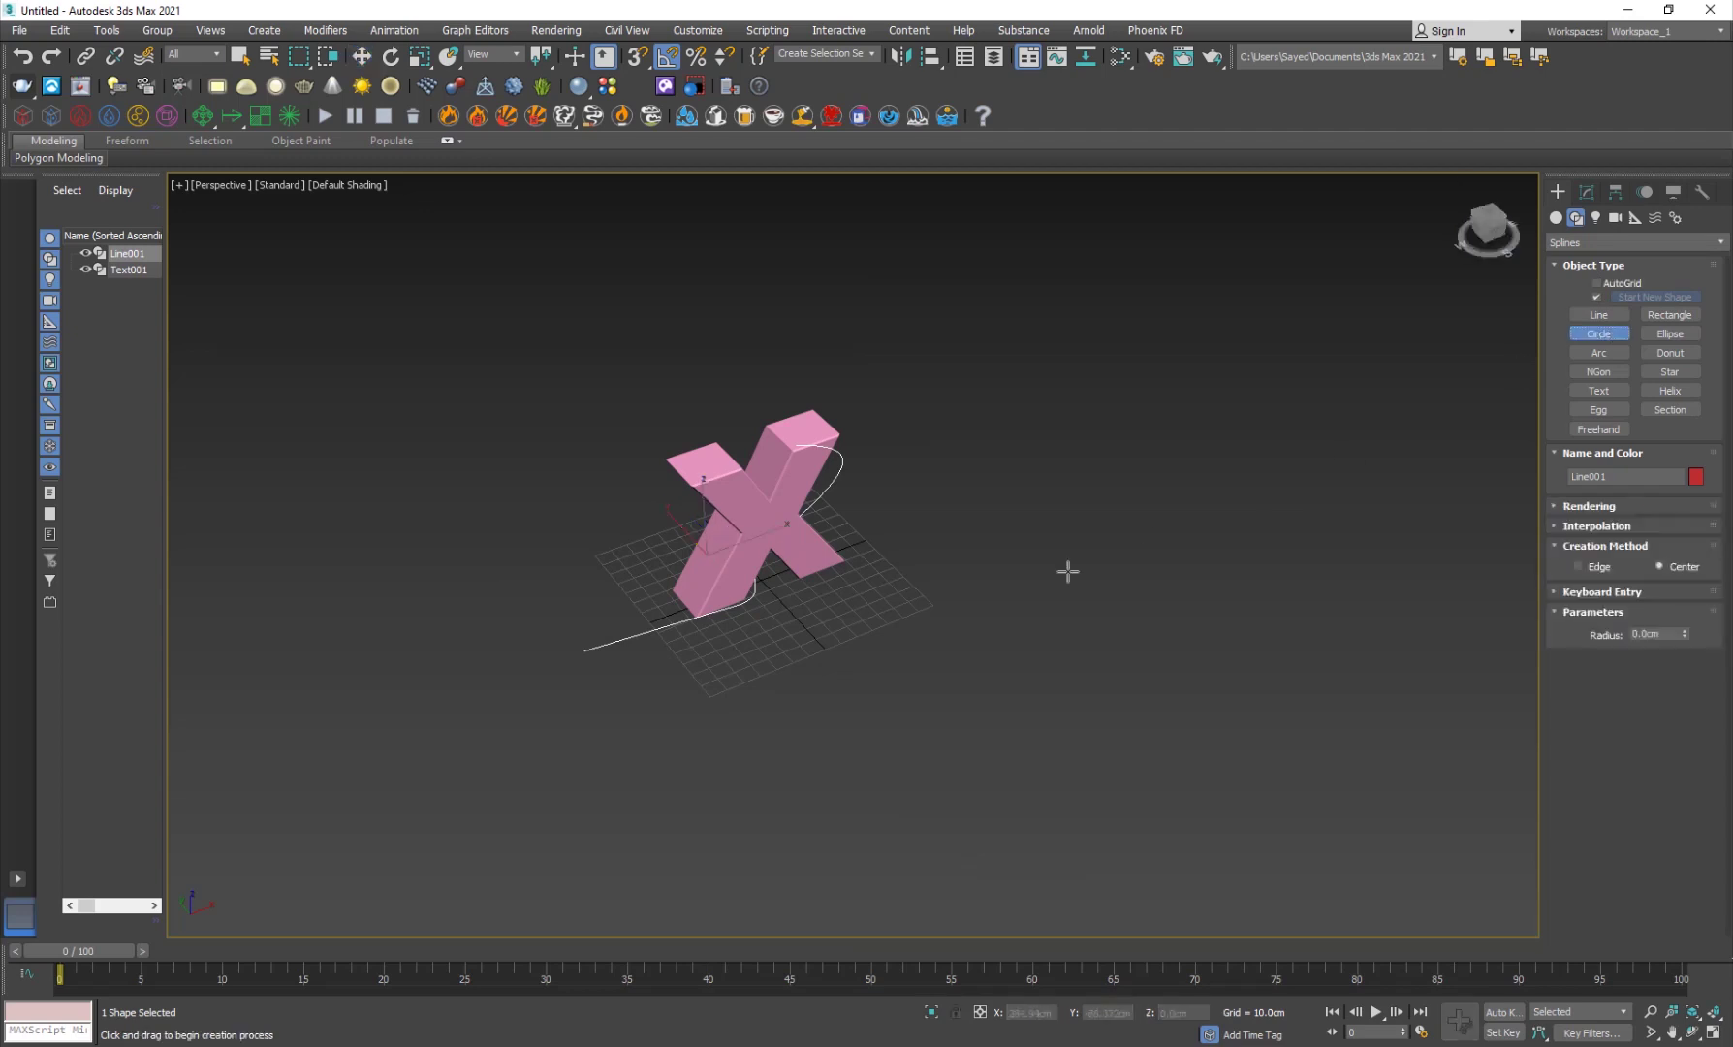
pyautogui.hotkey('alt', 'w')
pyautogui.moveTo(575, 448); pyautogui.dragTo(469, 461, button='middle')
pyautogui.moveTo(569, 467); pyautogui.dragTo(573, 470)
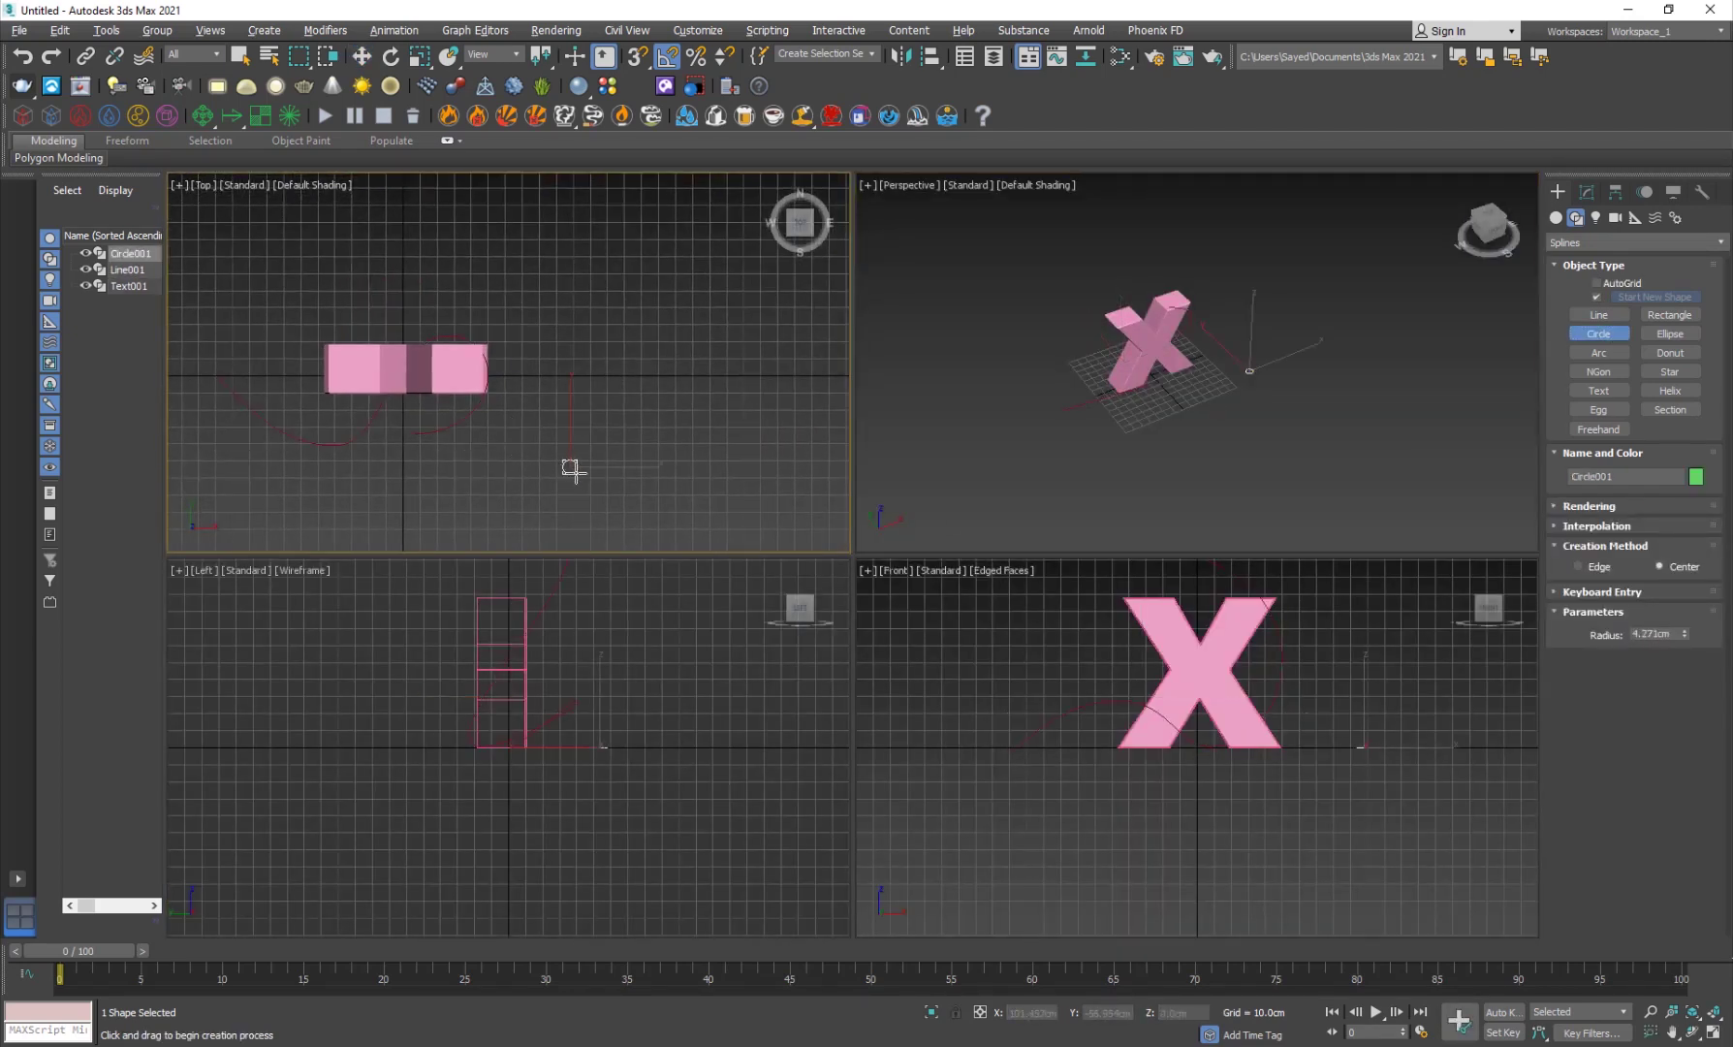
pyautogui.press('z')
pyautogui.press('w')
pyautogui.scroll(-2, 631, 406)
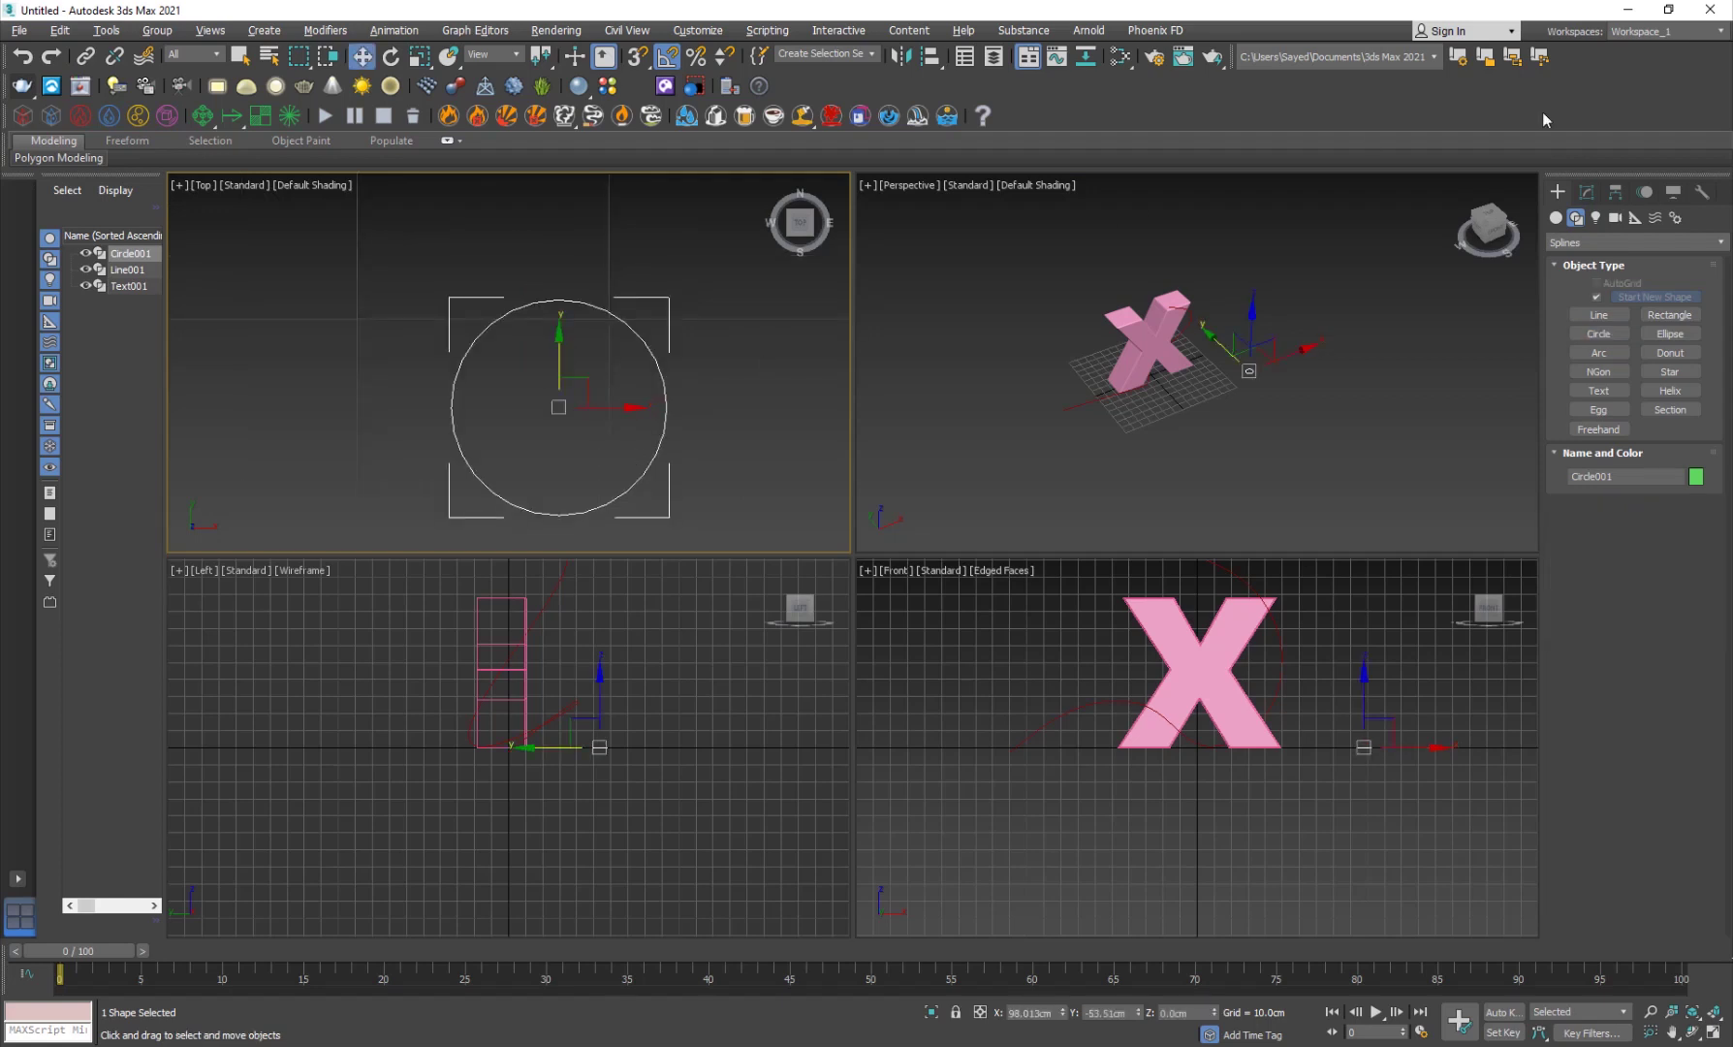
pyautogui.click(1586, 191)
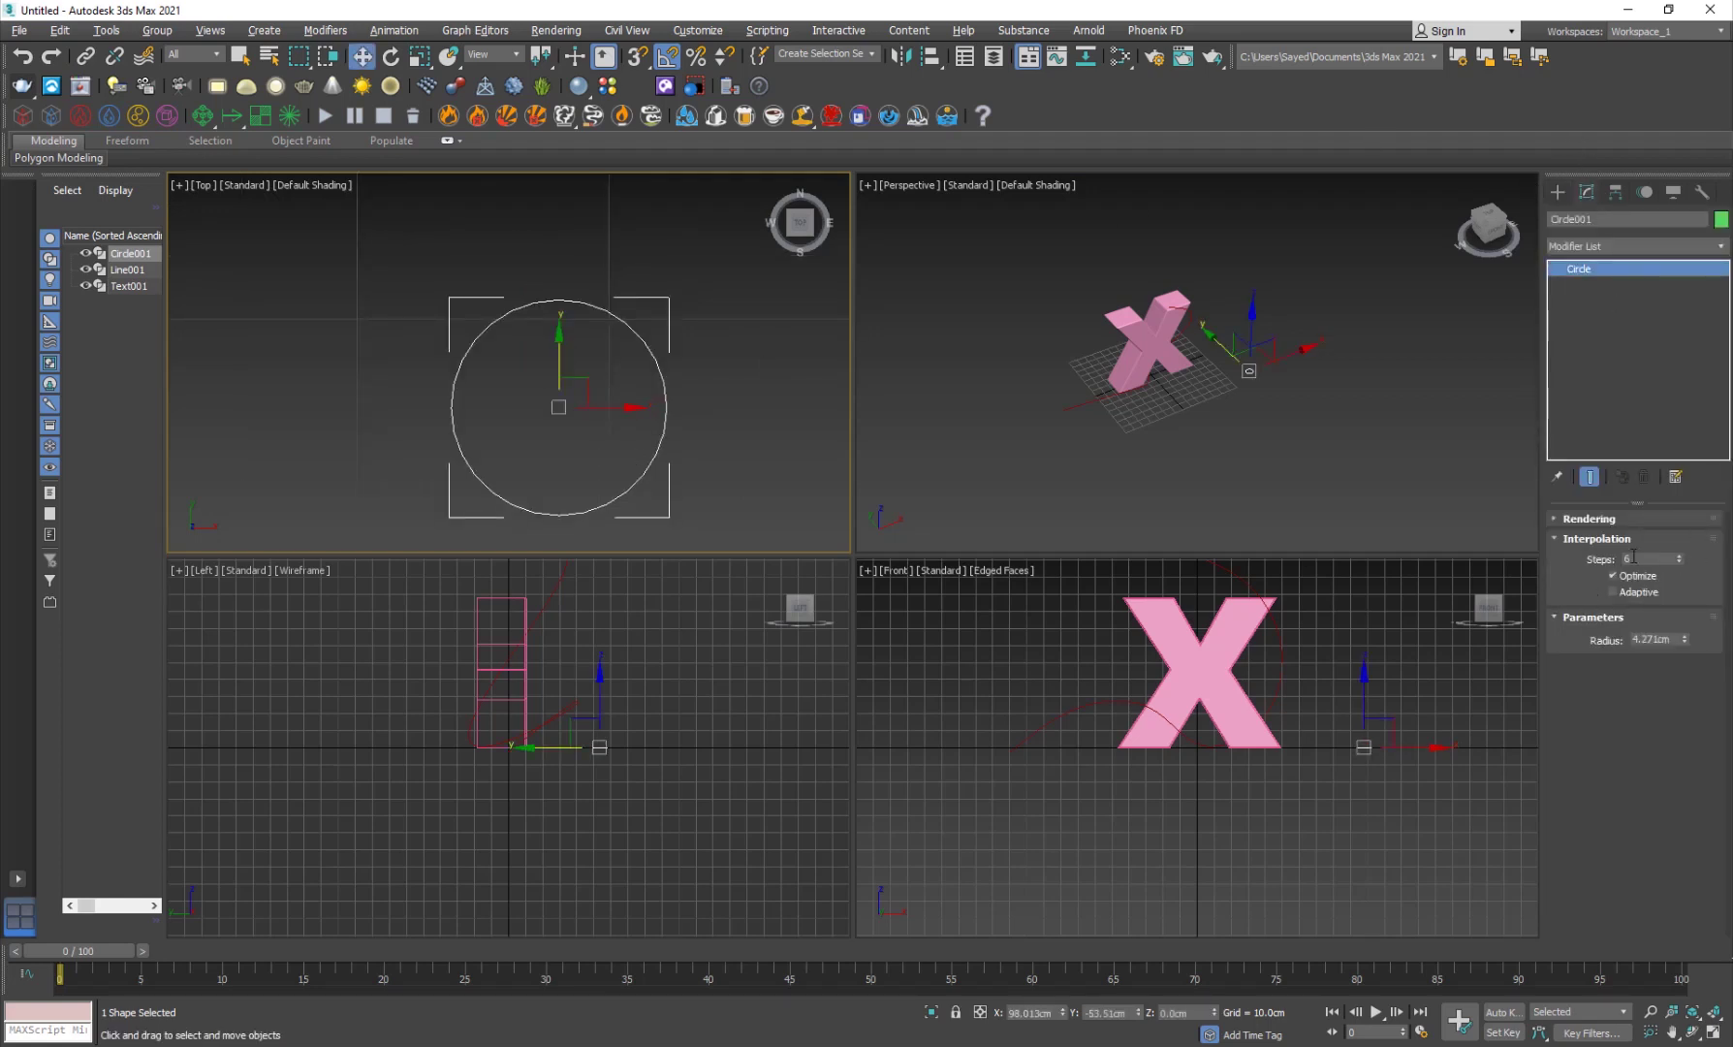
pyautogui.click(1613, 591)
# Copy the circle twice along X to form an evenly spaced row of three
pyautogui.scroll(-3, 538, 418)
pyautogui.keyDown('shift'); pyautogui.moveTo(499, 392); pyautogui.dragTo(656, 447); pyautogui.keyUp('shift')
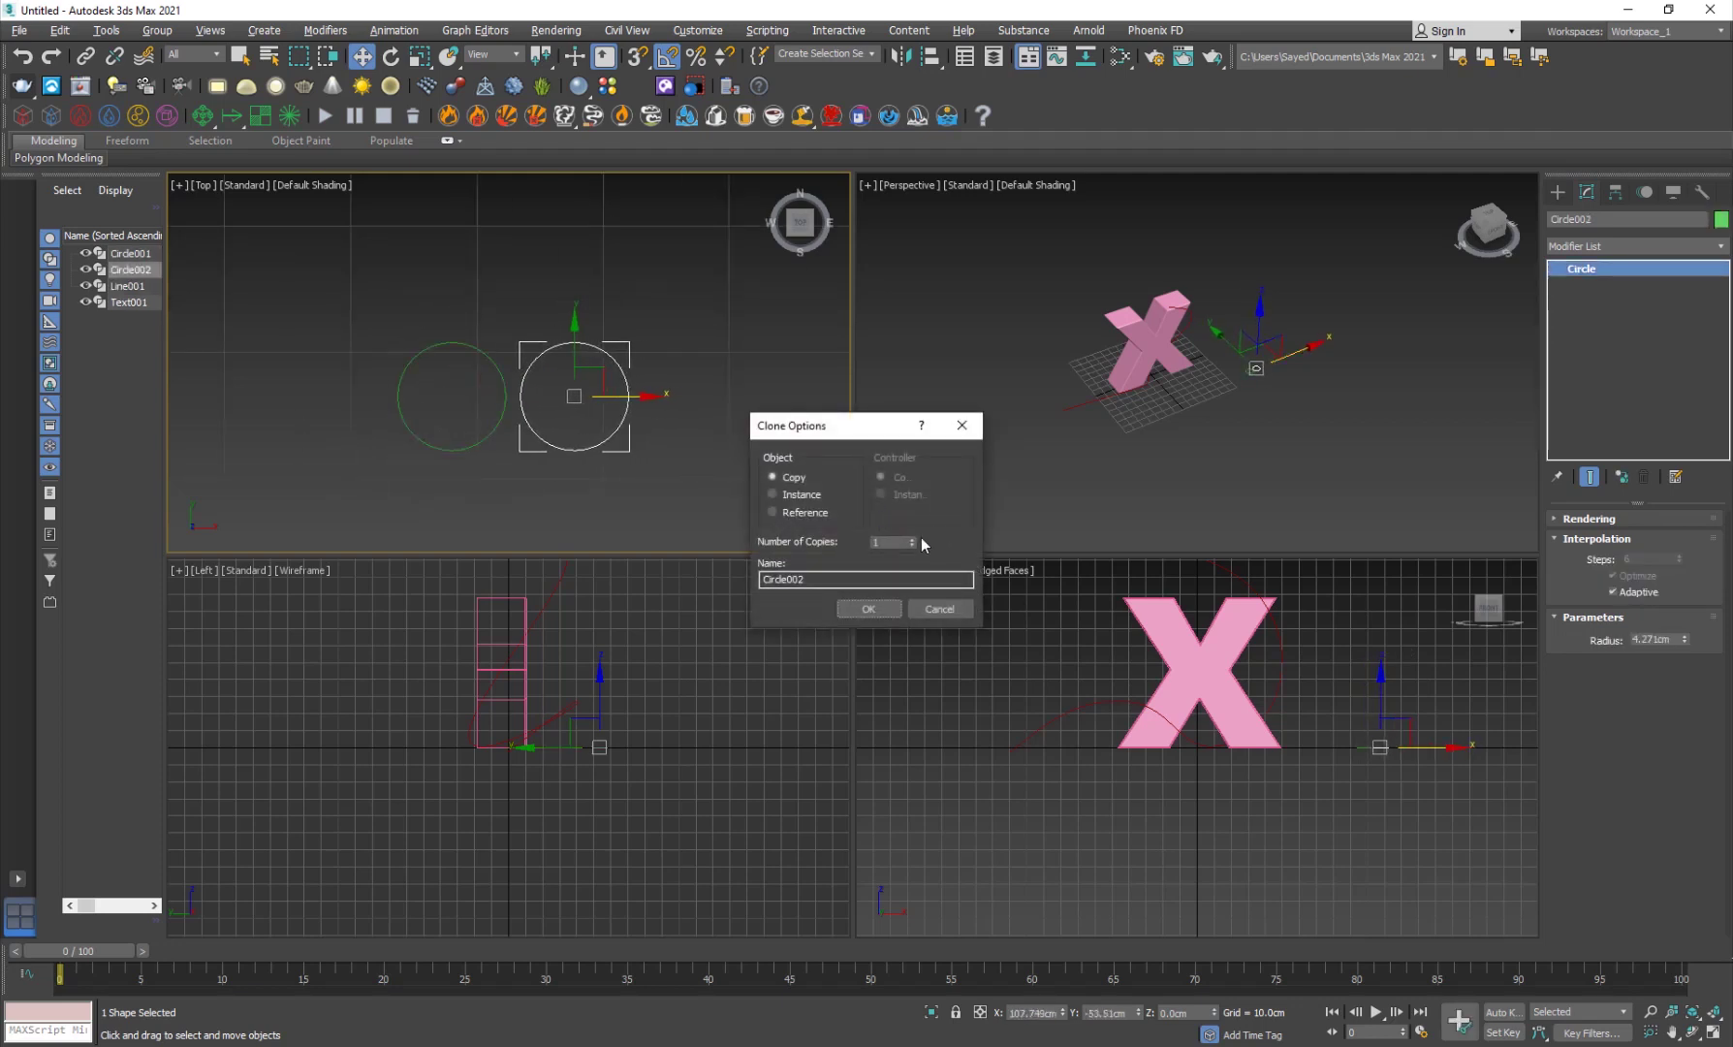
pyautogui.click(868, 607)
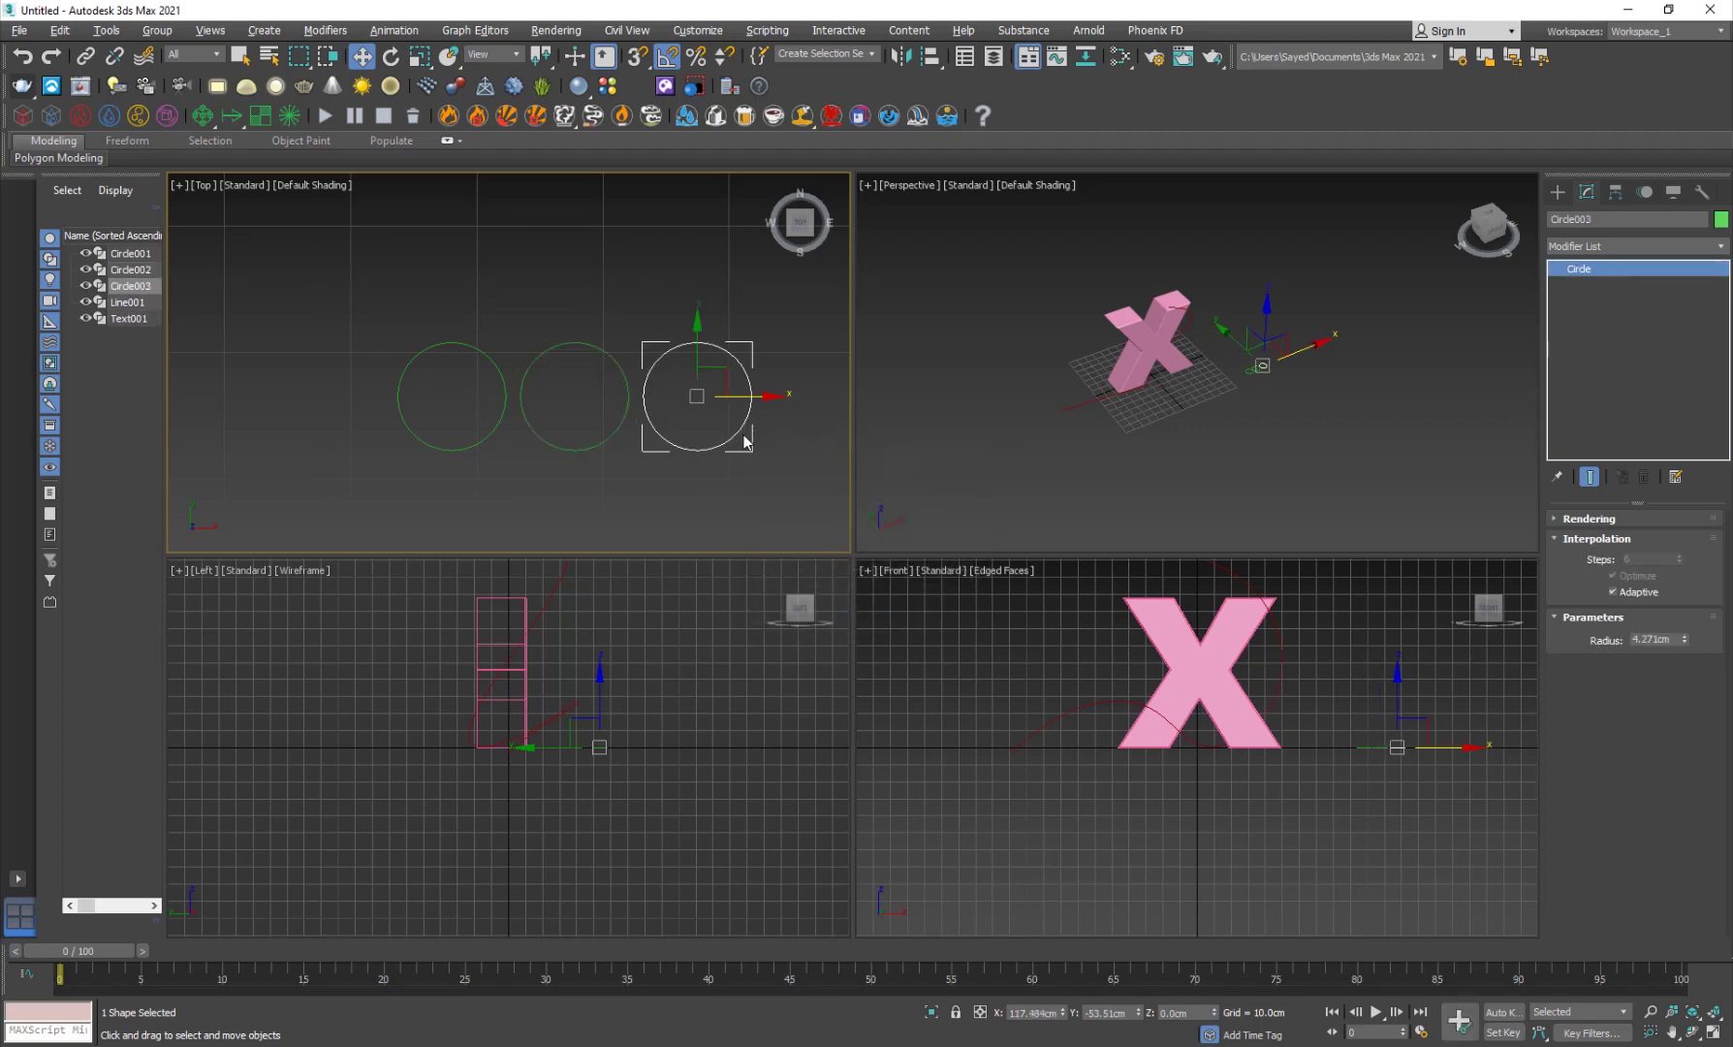
# Copy the row of three circles twice along Y to build a 3 by 3 grid
pyautogui.moveTo(449, 304); pyautogui.dragTo(381, 345, button='middle')
pyautogui.moveTo(640, 427); pyautogui.dragTo(621, 418)
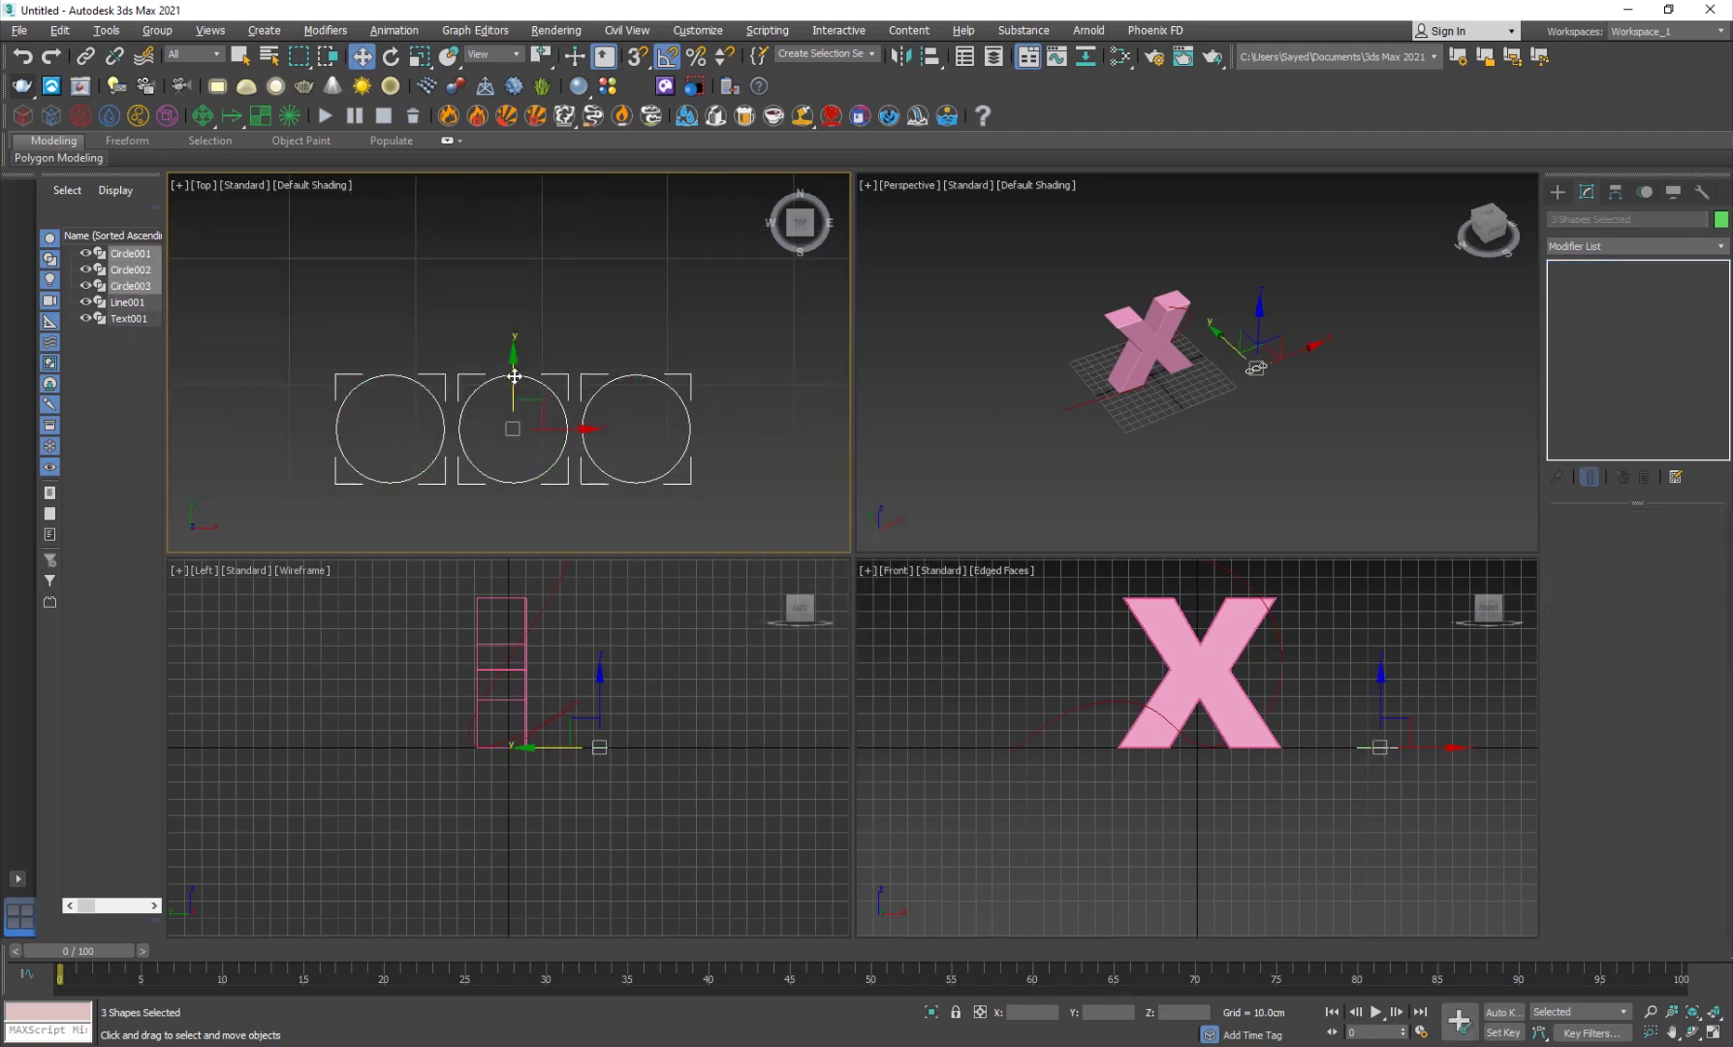
pyautogui.keyDown('shift'); pyautogui.moveTo(514, 376); pyautogui.dragTo(513, 254); pyautogui.keyUp('shift')
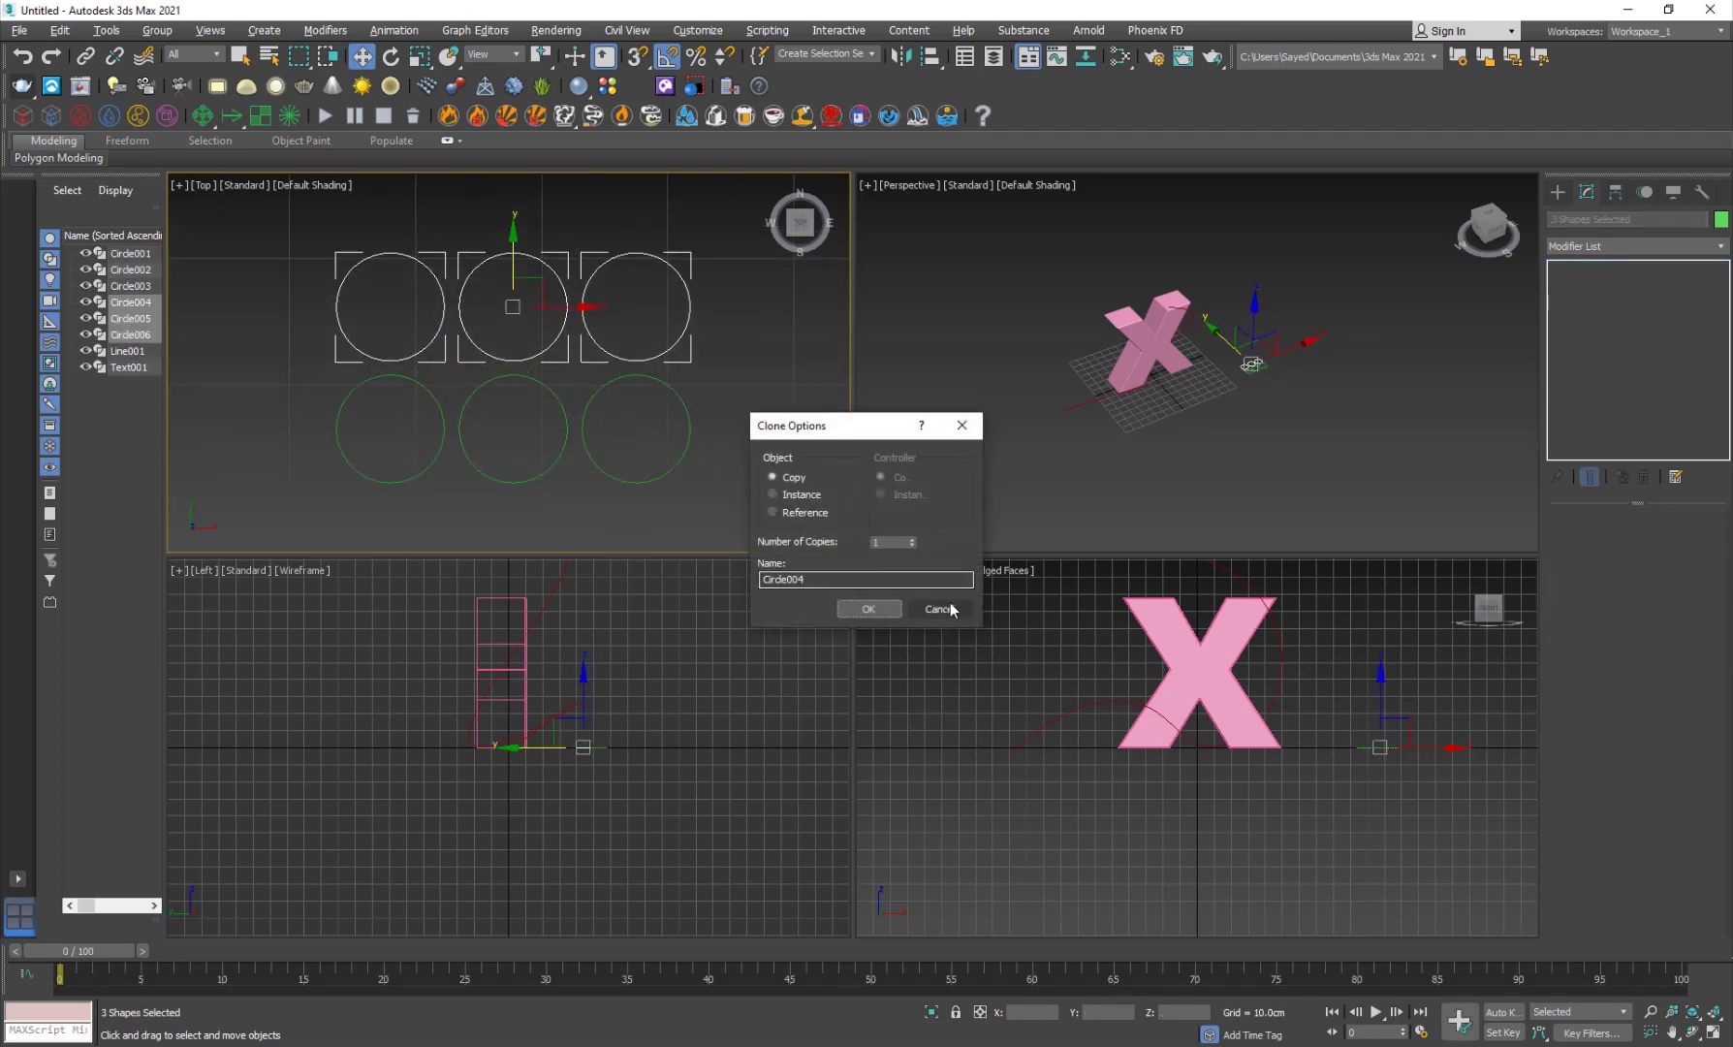
pyautogui.click(912, 538)
pyautogui.click(868, 607)
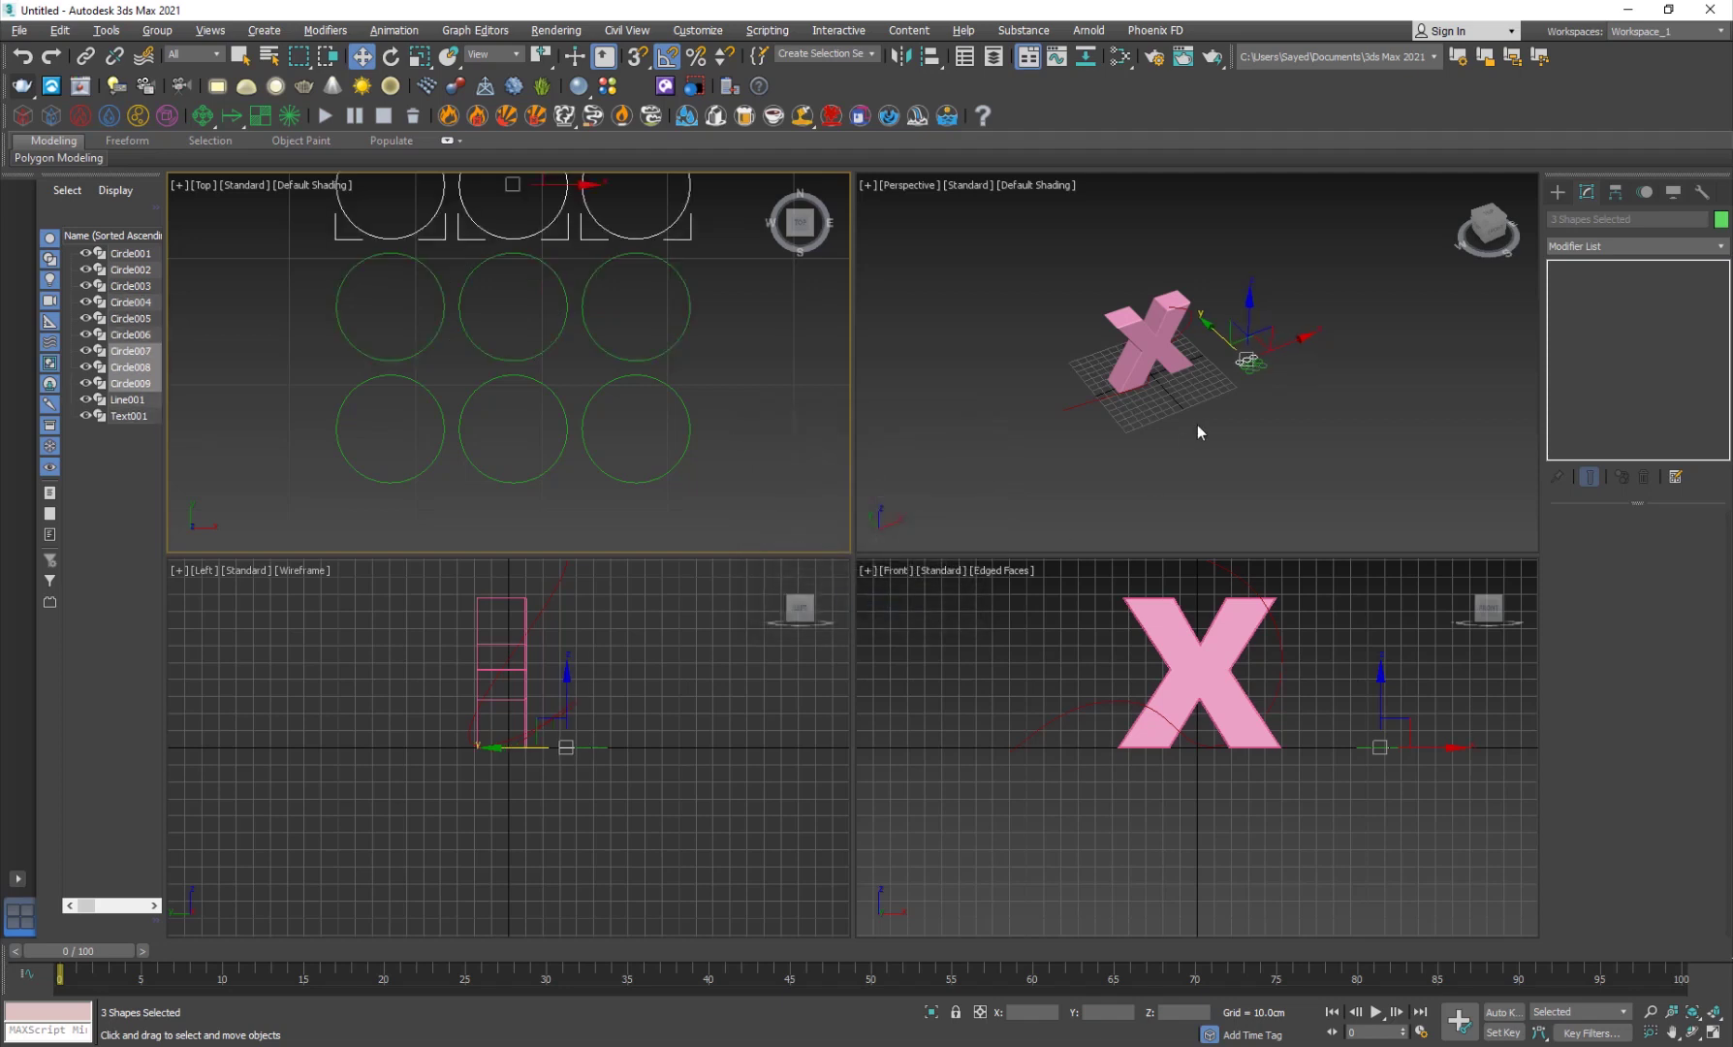
# Convert Circle001, at the near corner of the grid, to an editable spline
pyautogui.keyDown('alt'); pyautogui.moveTo(1197, 426); pyautogui.dragTo(1066, 443, button='middle'); pyautogui.keyUp('alt')
pyautogui.hotkey('alt', 'w')
pyautogui.click(820, 626)
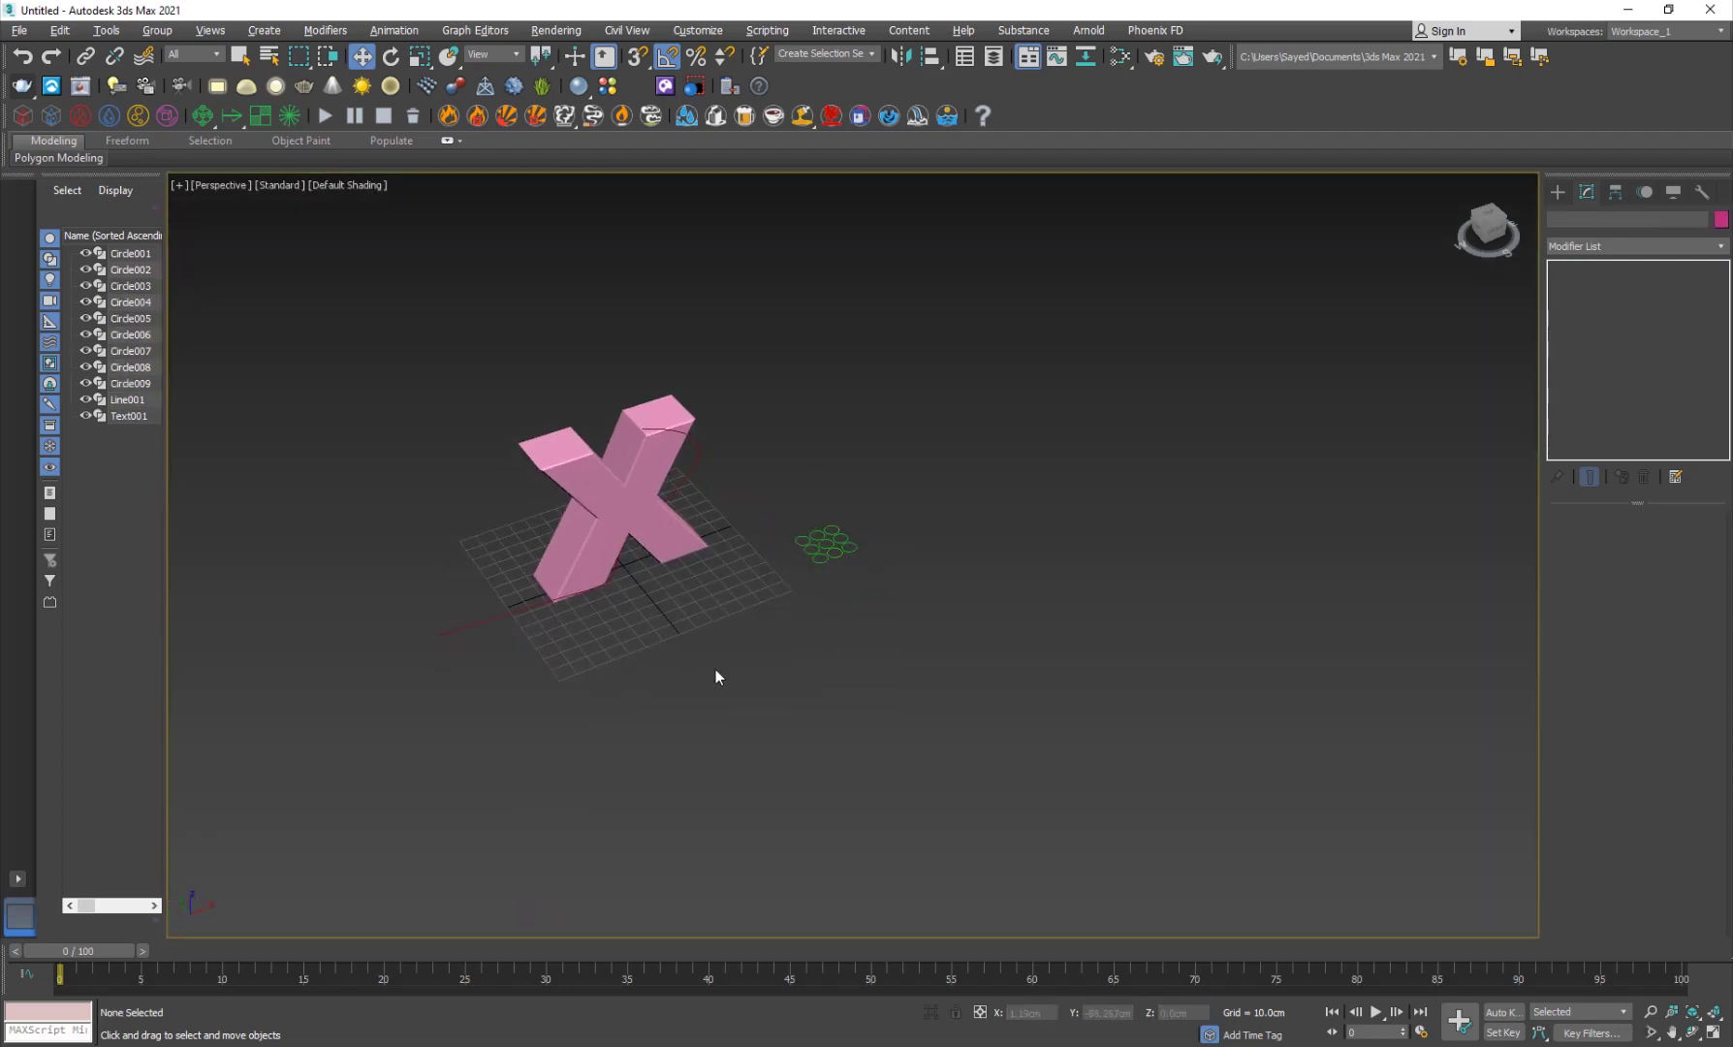
pyautogui.keyDown('alt'); pyautogui.moveTo(727, 621); pyautogui.dragTo(719, 609, button='middle'); pyautogui.keyUp('alt')
pyautogui.scroll(8, 809, 634)
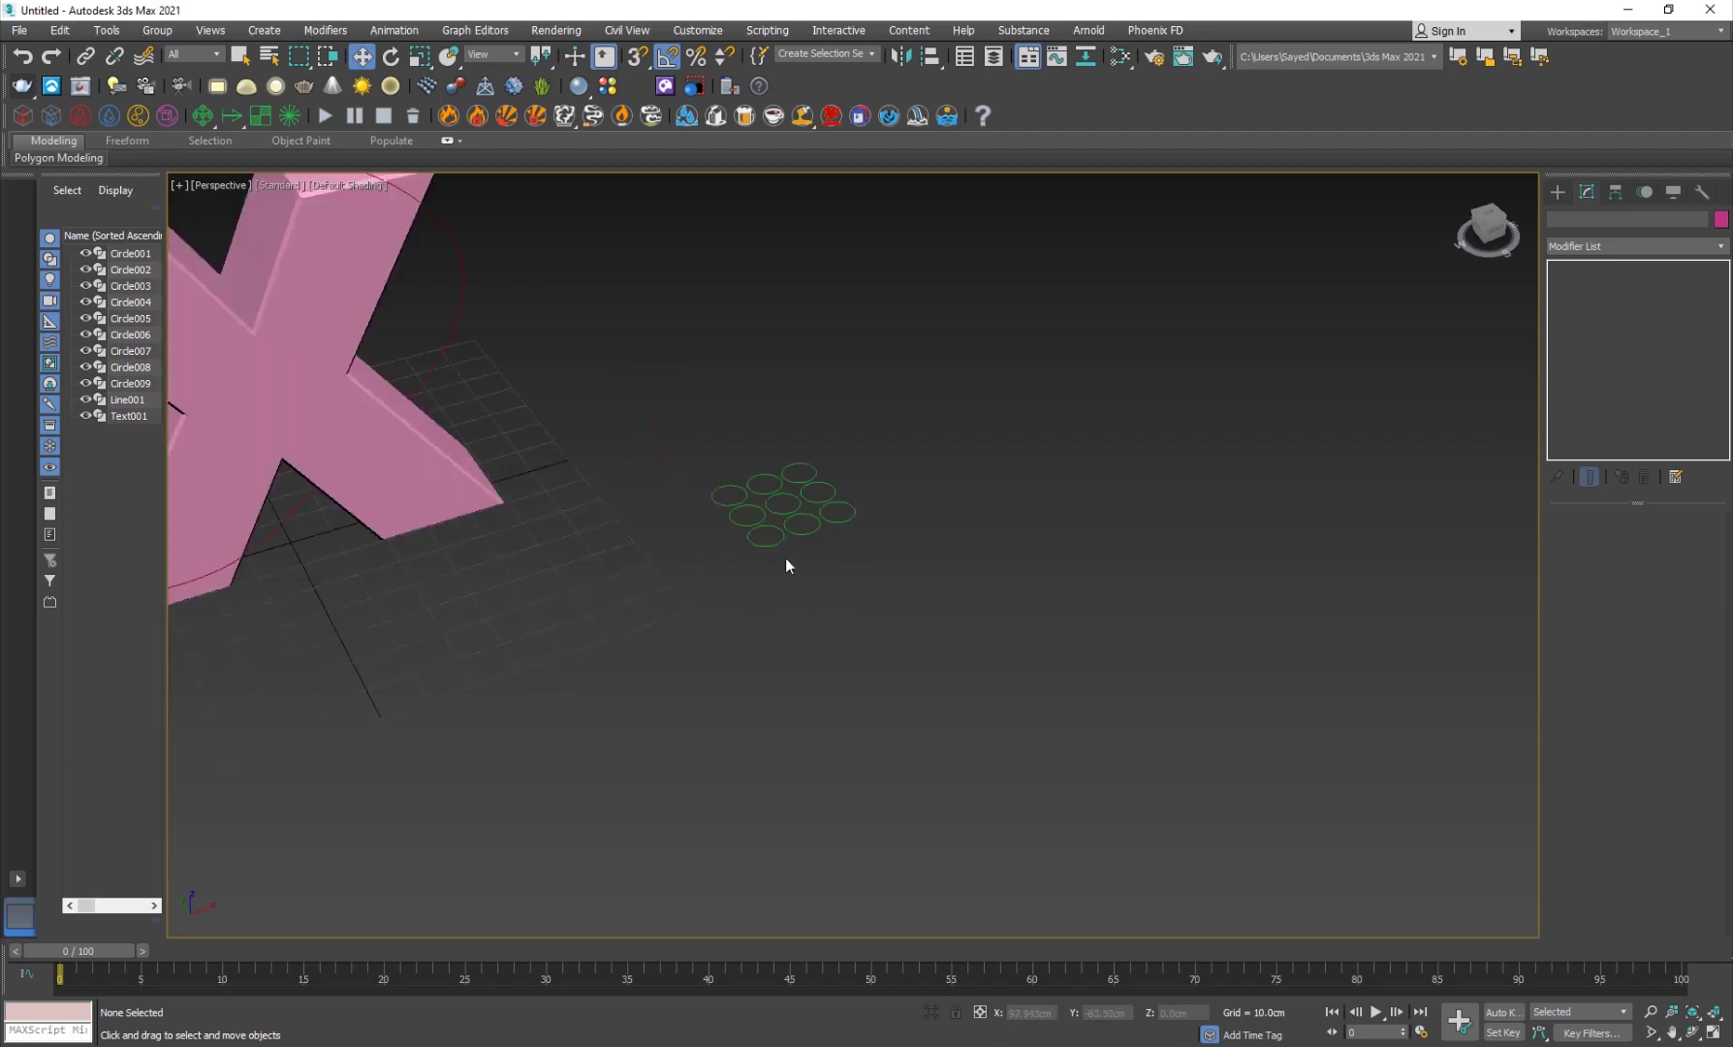
pyautogui.click(732, 512)
pyautogui.keyDown('alt'); pyautogui.moveTo(632, 655); pyautogui.dragTo(635, 675, button='middle'); pyautogui.keyUp('alt')
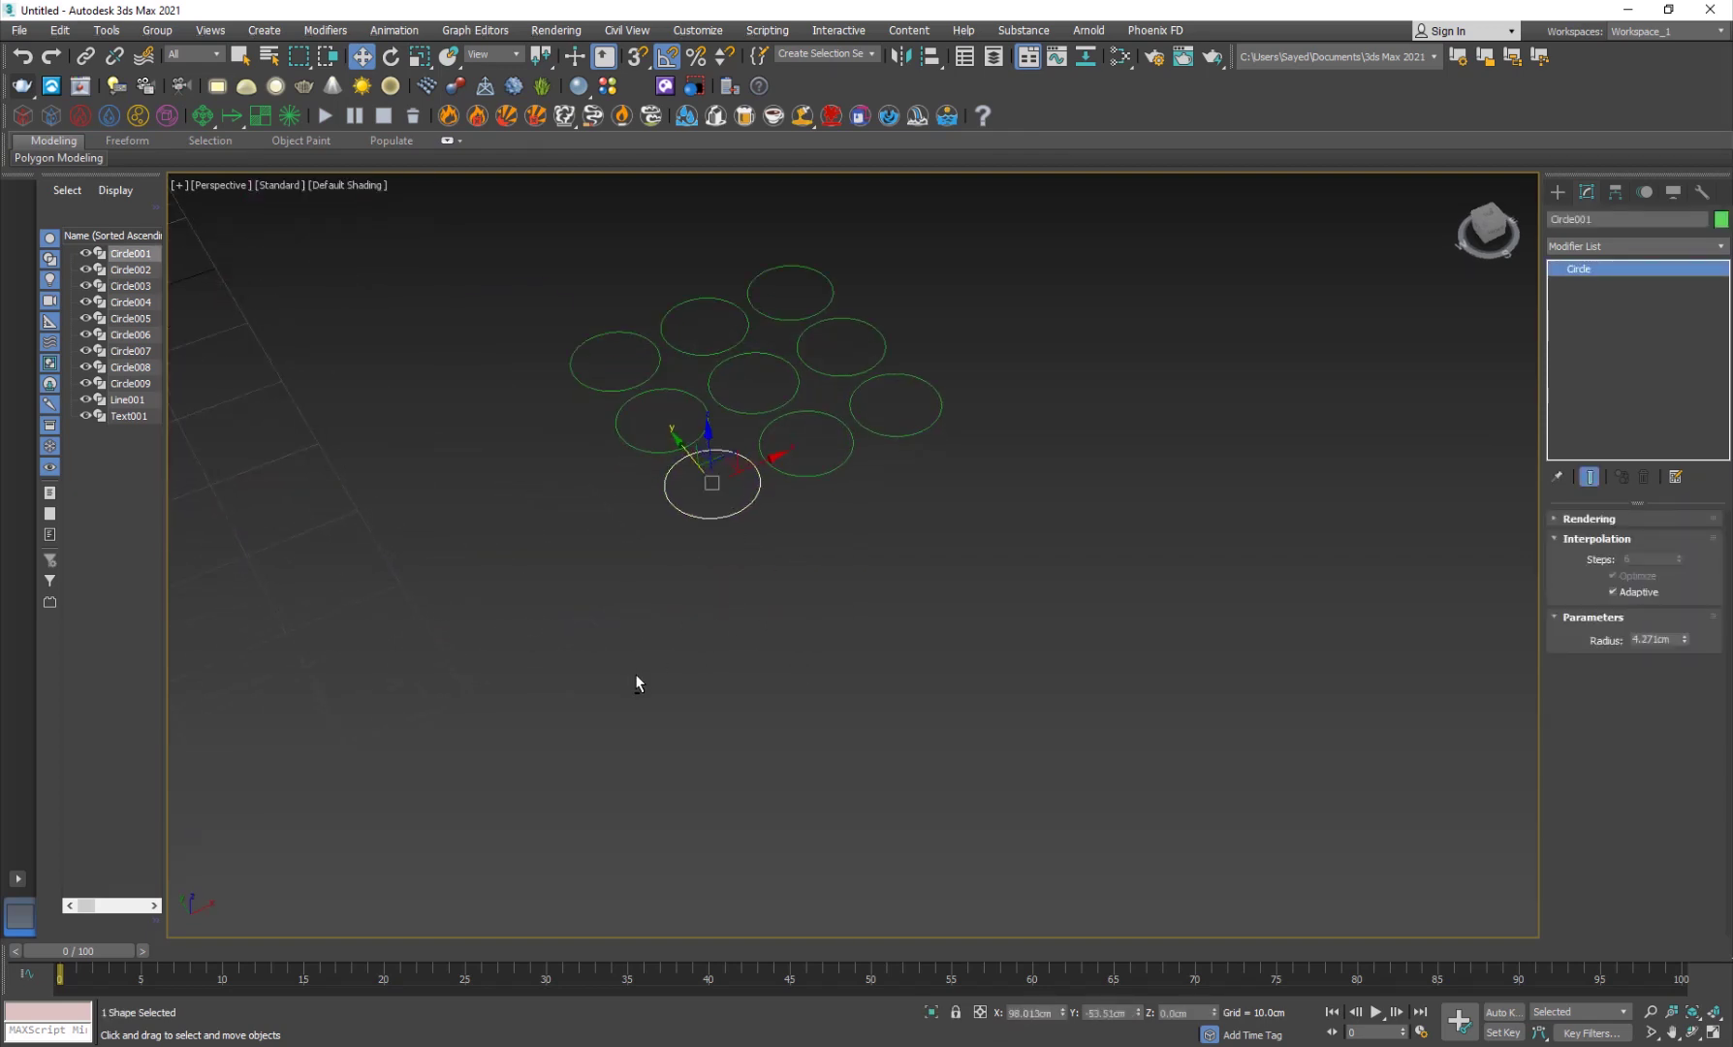
pyautogui.rightClick(695, 512)
pyautogui.moveTo(766, 696)
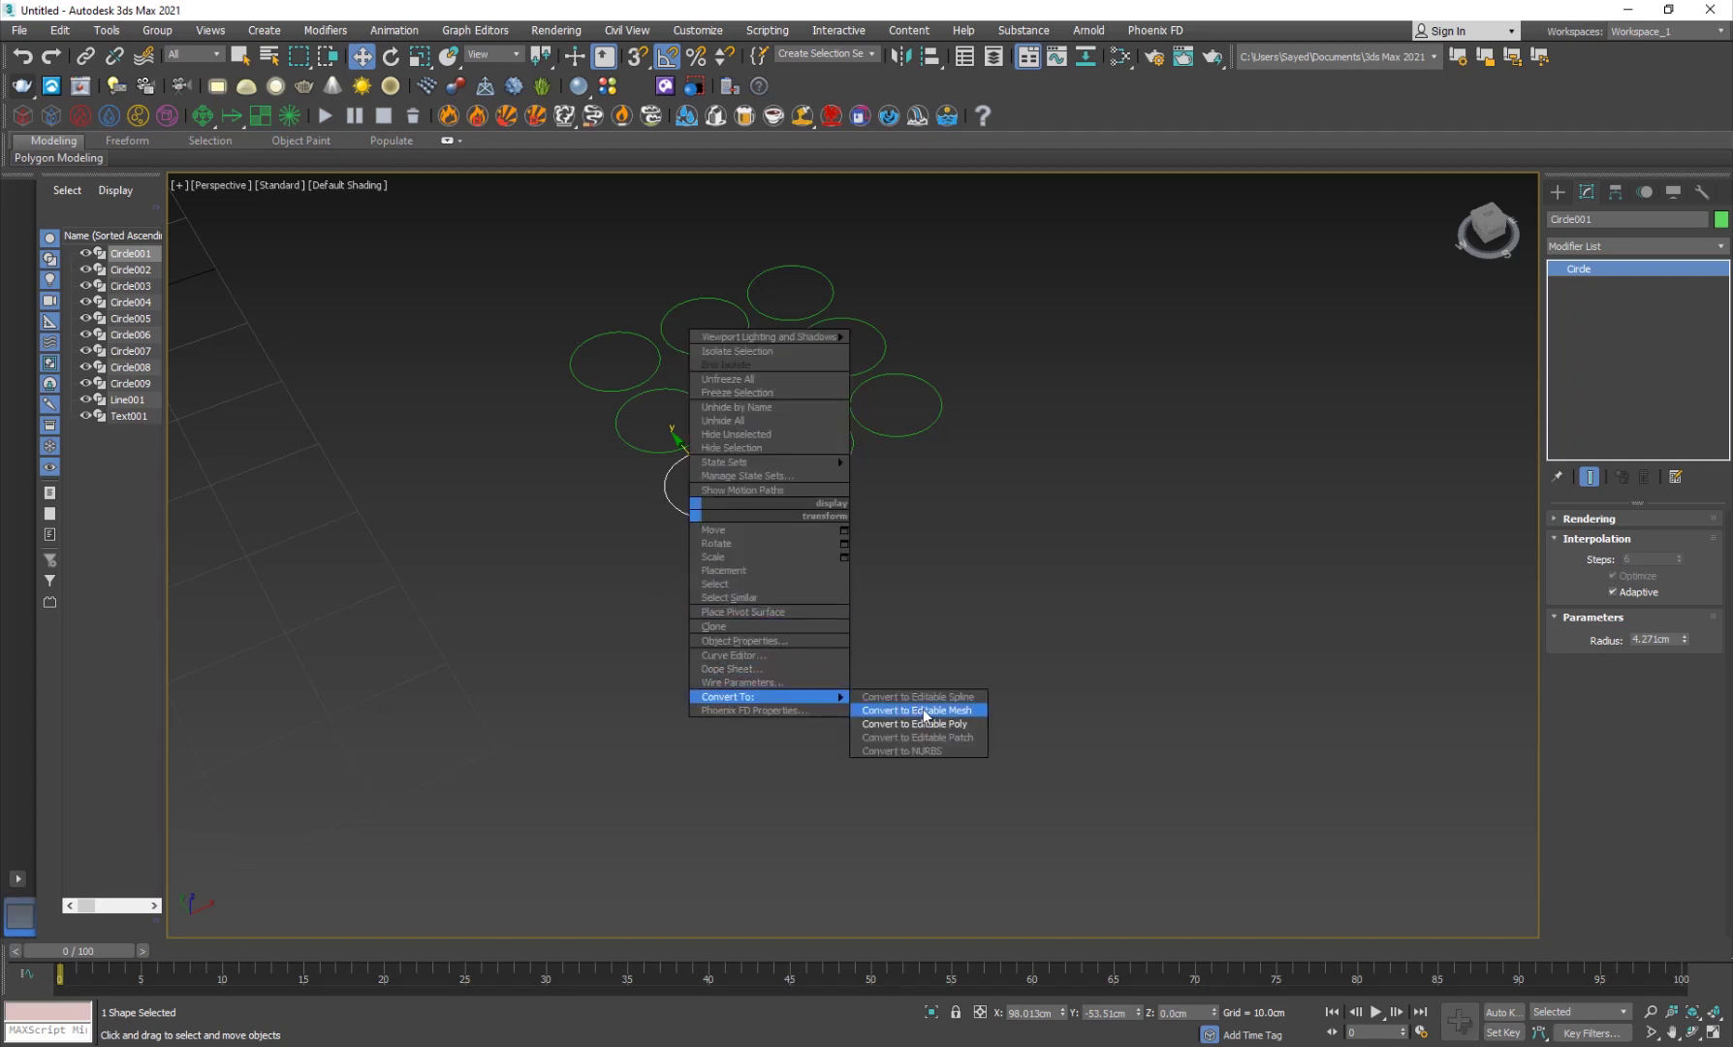
pyautogui.click(890, 708)
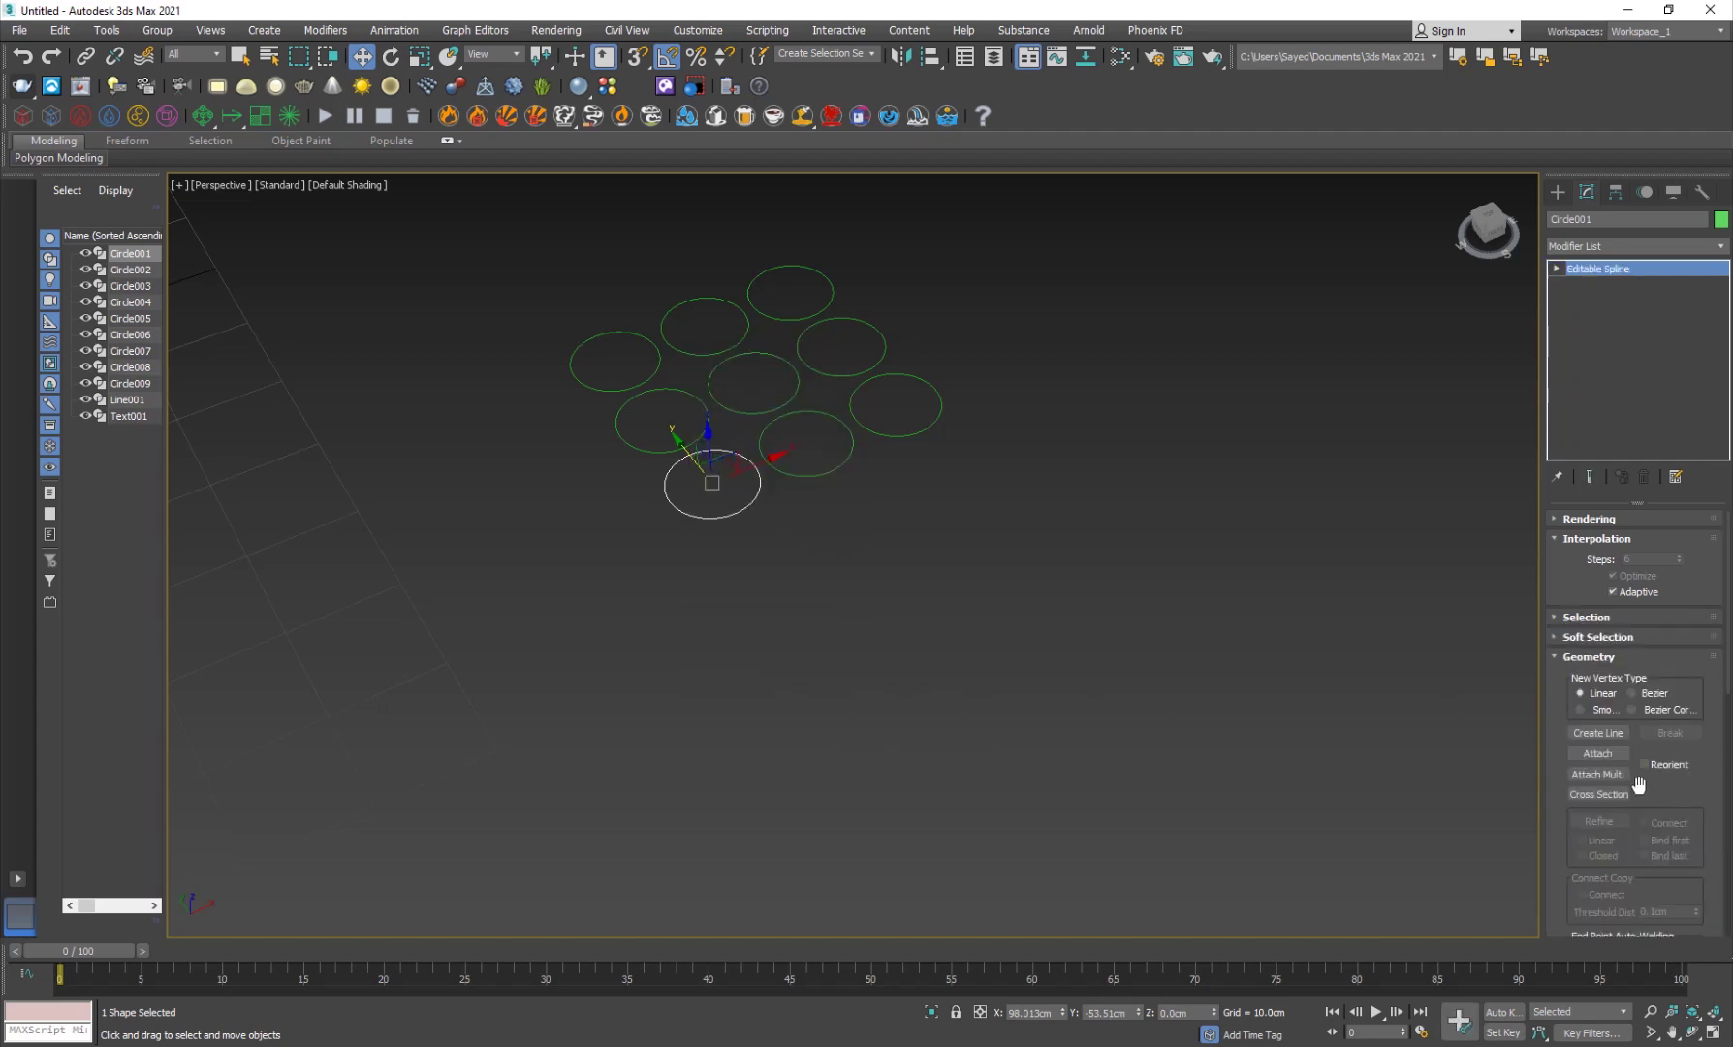
# Attach Circle002 through Circle009 to Circle001 as one shape, leaving Line001 out
pyautogui.click(1613, 775)
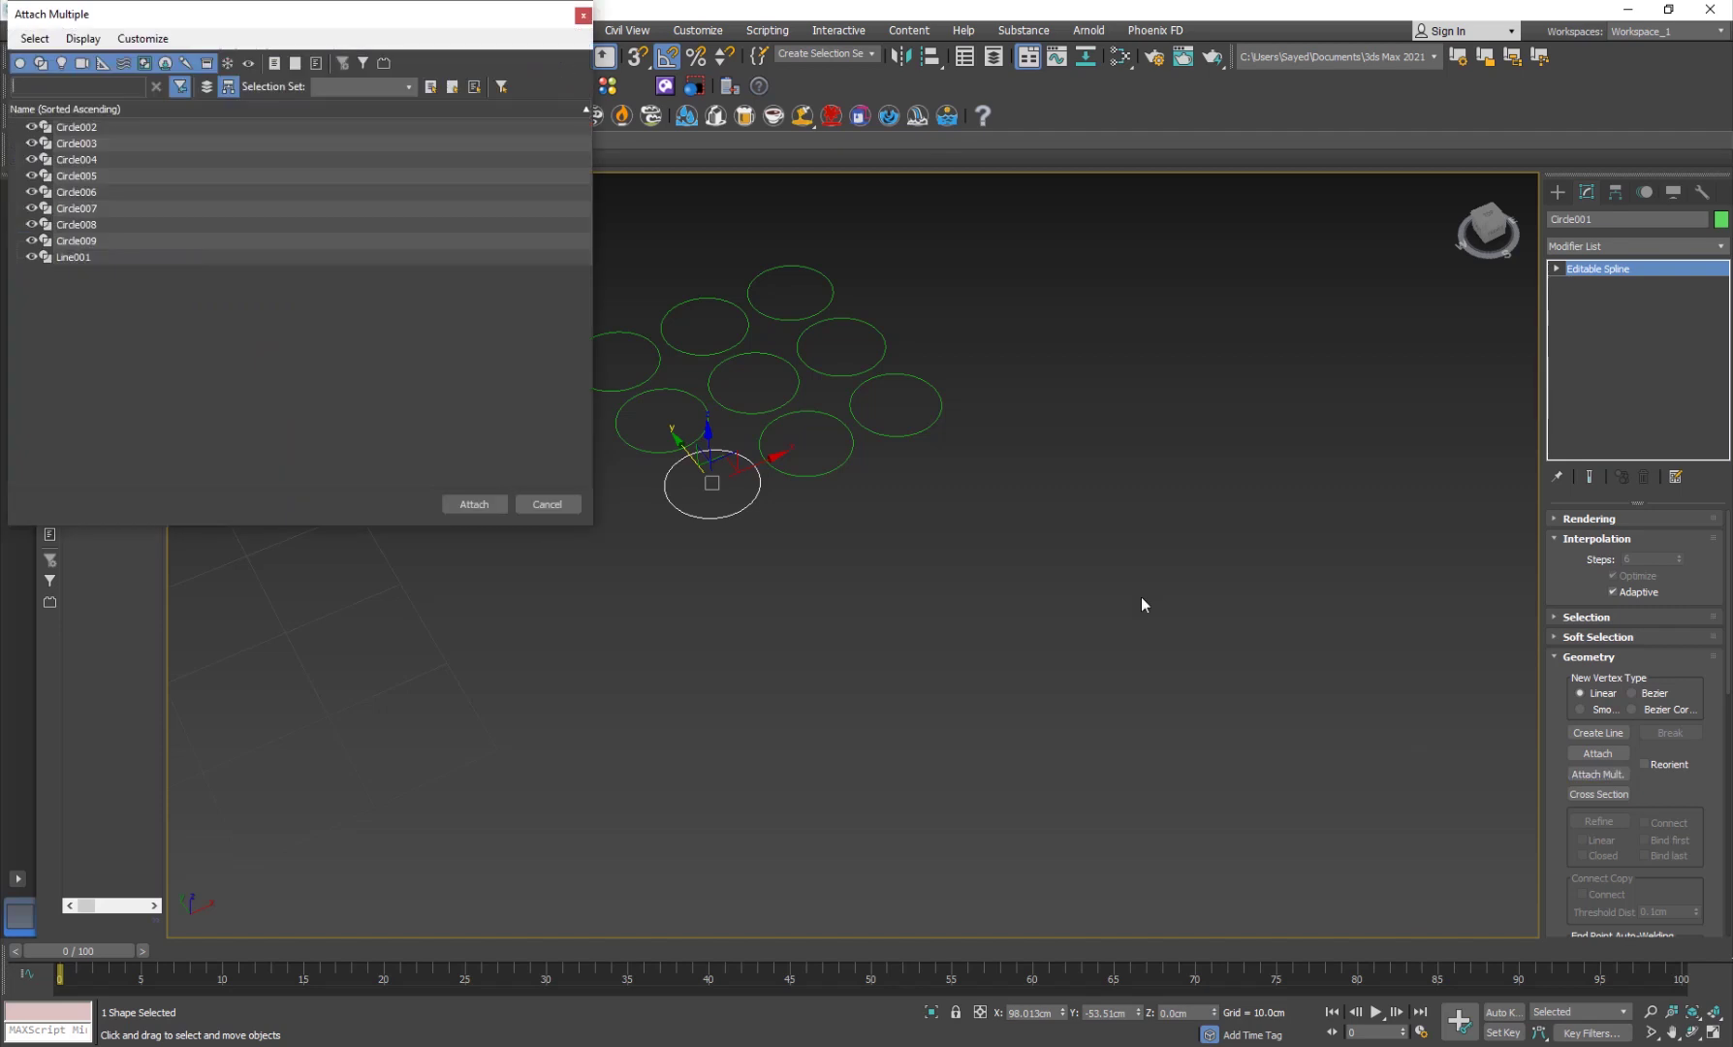
pyautogui.click(94, 129)
pyautogui.keyDown('shift'); pyautogui.click(91, 241); pyautogui.keyUp('shift')
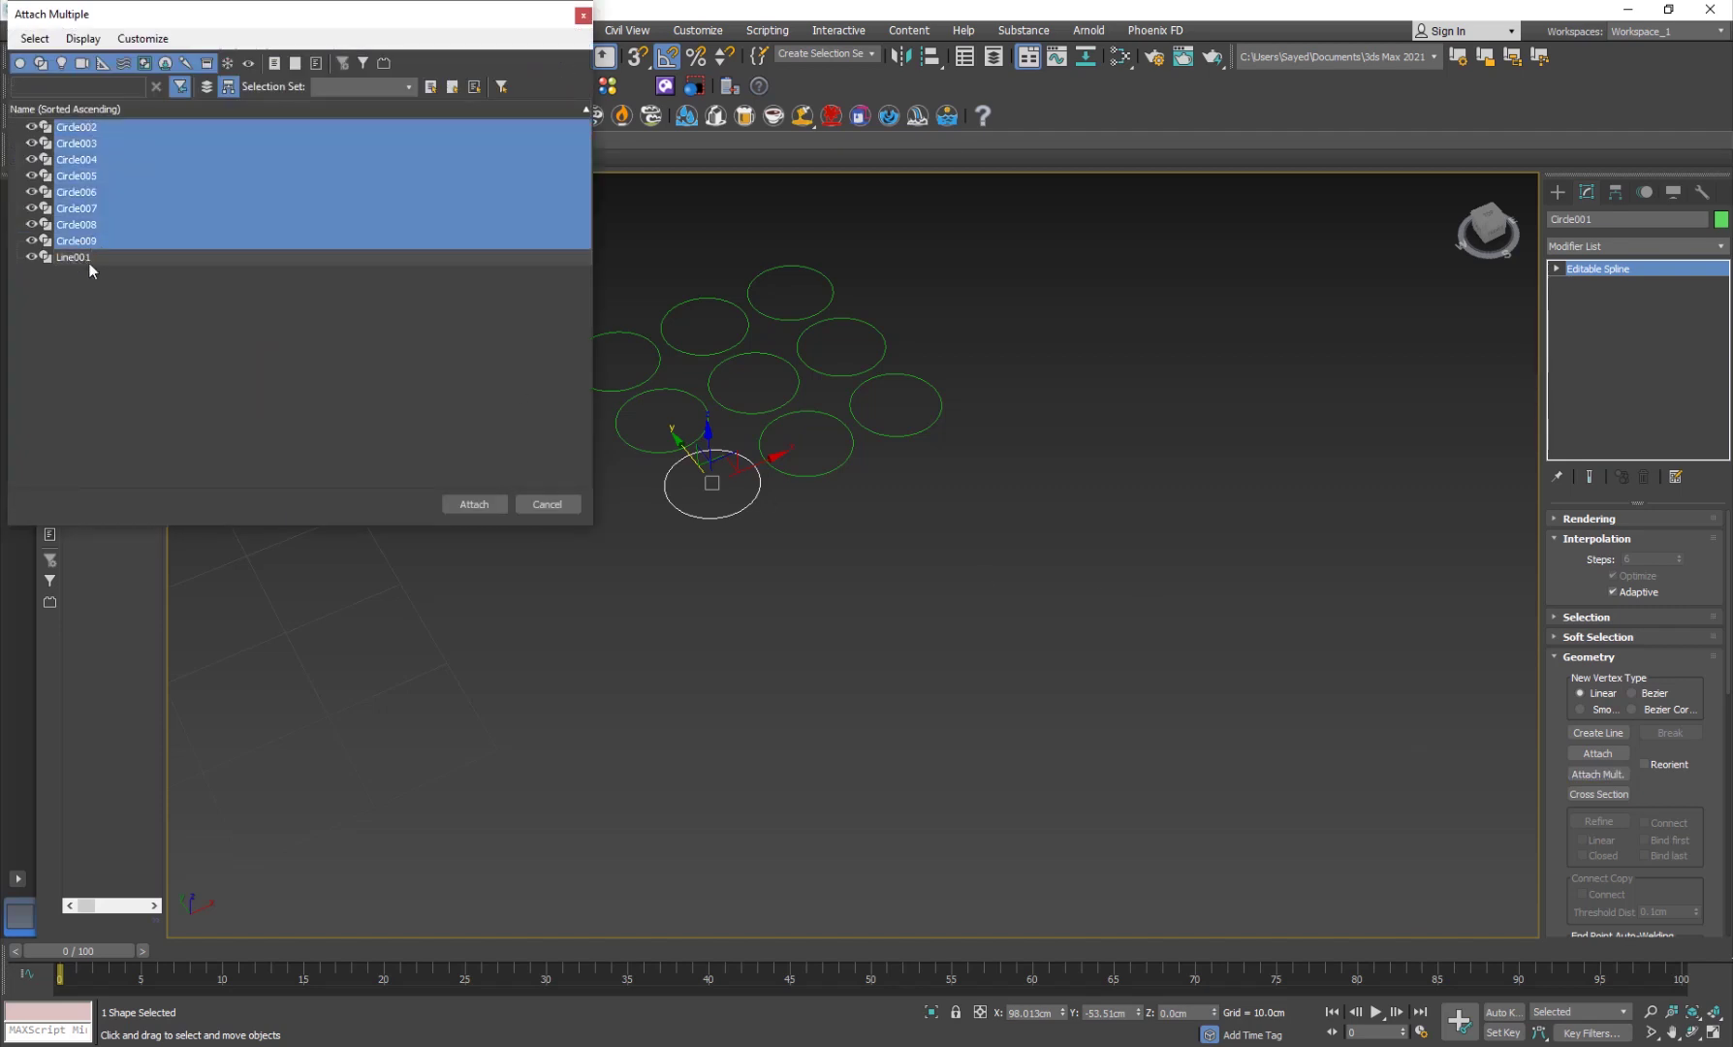
pyautogui.click(473, 503)
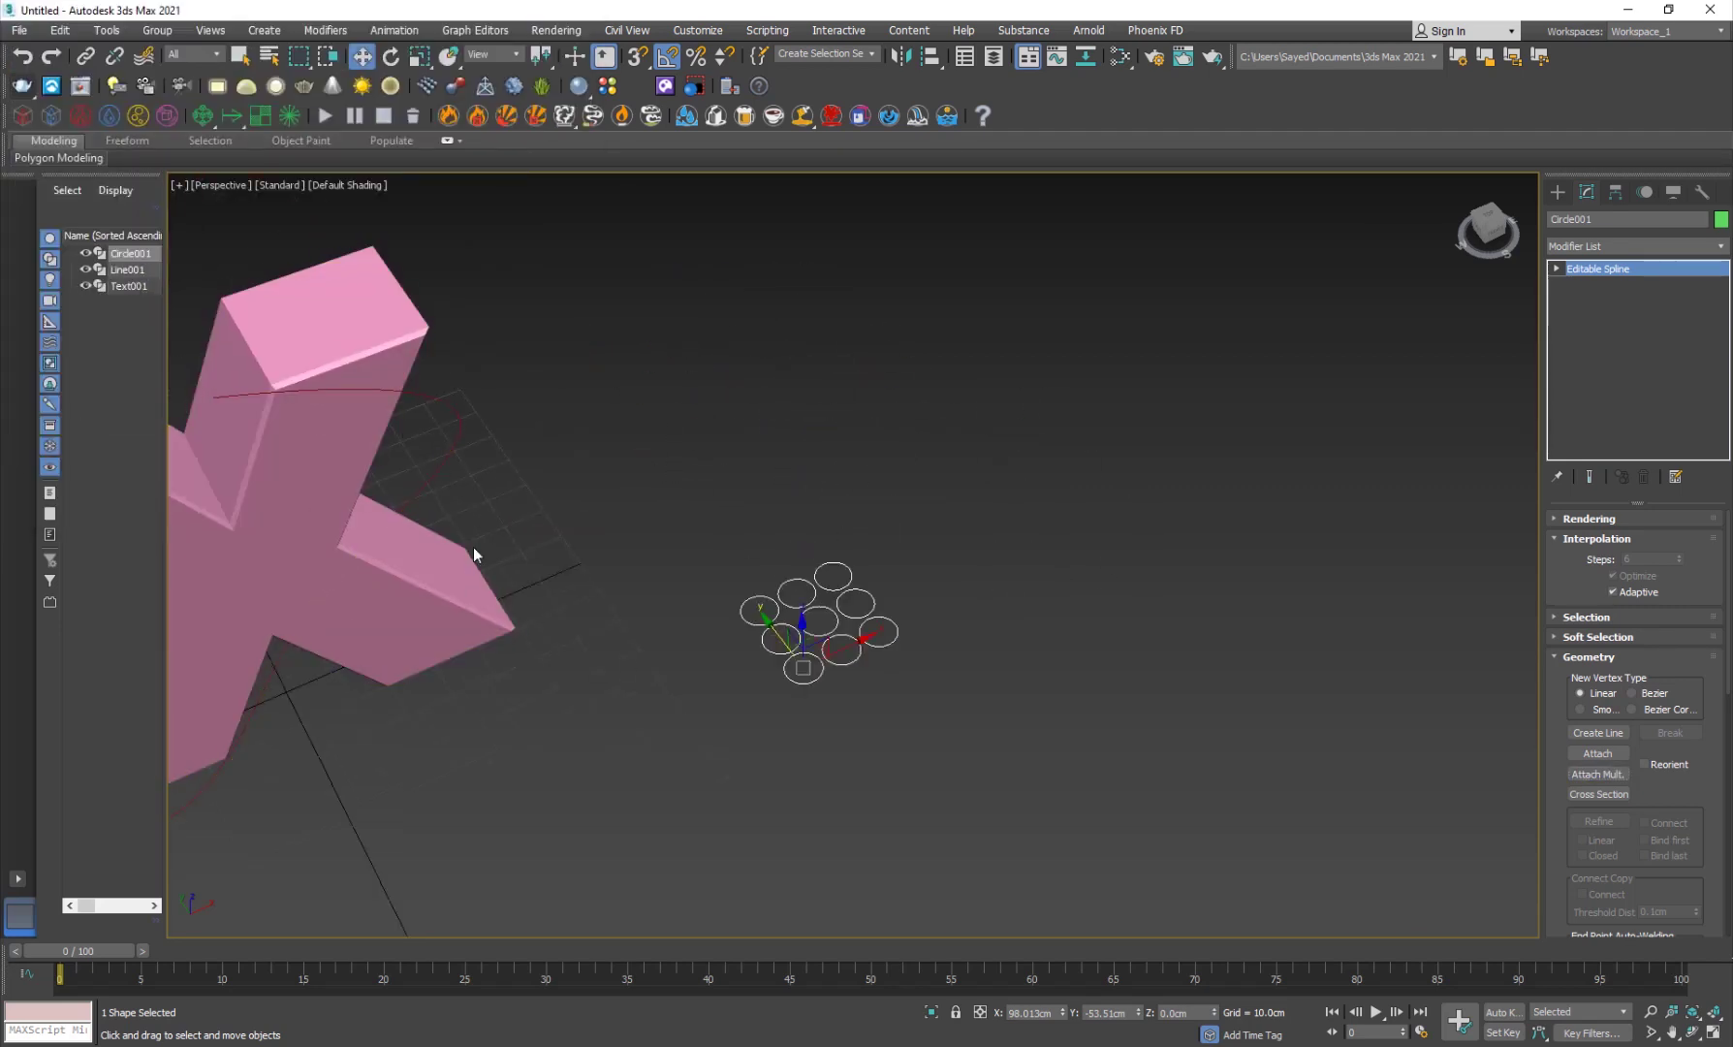
pyautogui.moveTo(494, 718); pyautogui.dragTo(639, 600, button='middle')
pyautogui.moveTo(818, 714); pyautogui.dragTo(805, 713, button='middle')
pyautogui.scroll(-2, 806, 713)
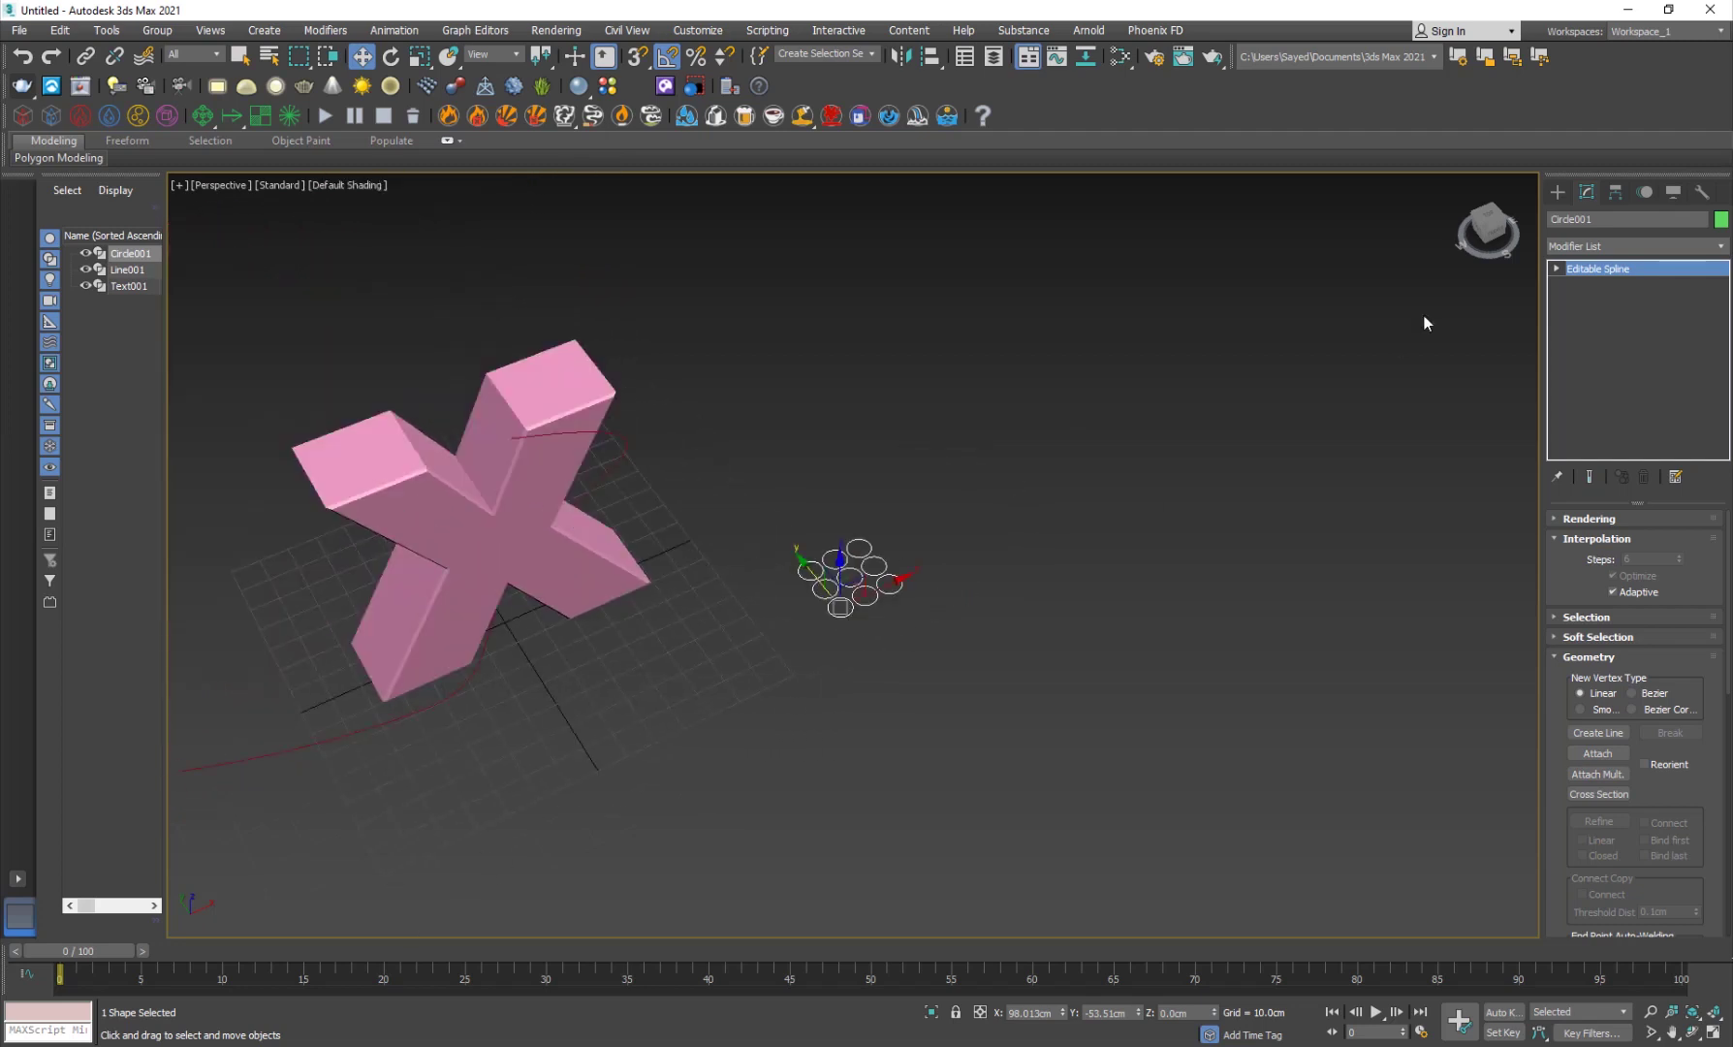
# Draw a straight two-point line about 260 cm long along X, in front of the X and the circle grid
pyautogui.click(1557, 192)
pyautogui.click(1601, 314)
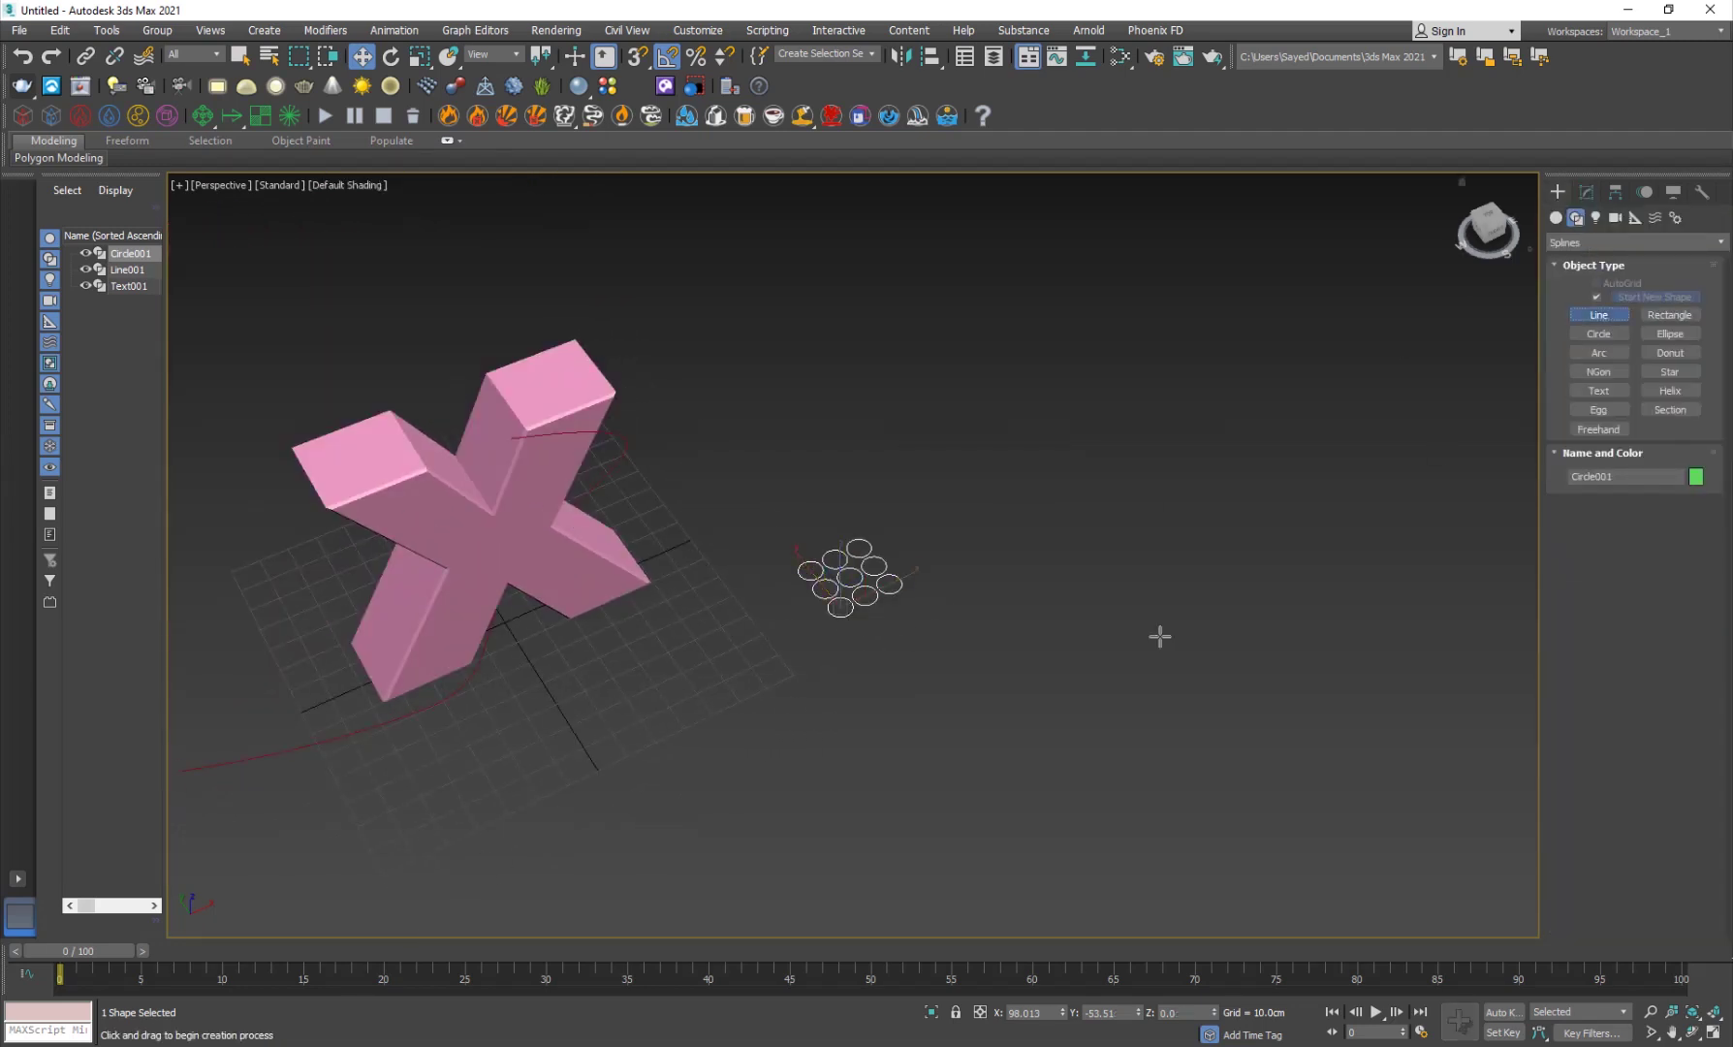
pyautogui.scroll(-2, 773, 735)
pyautogui.click(563, 800)
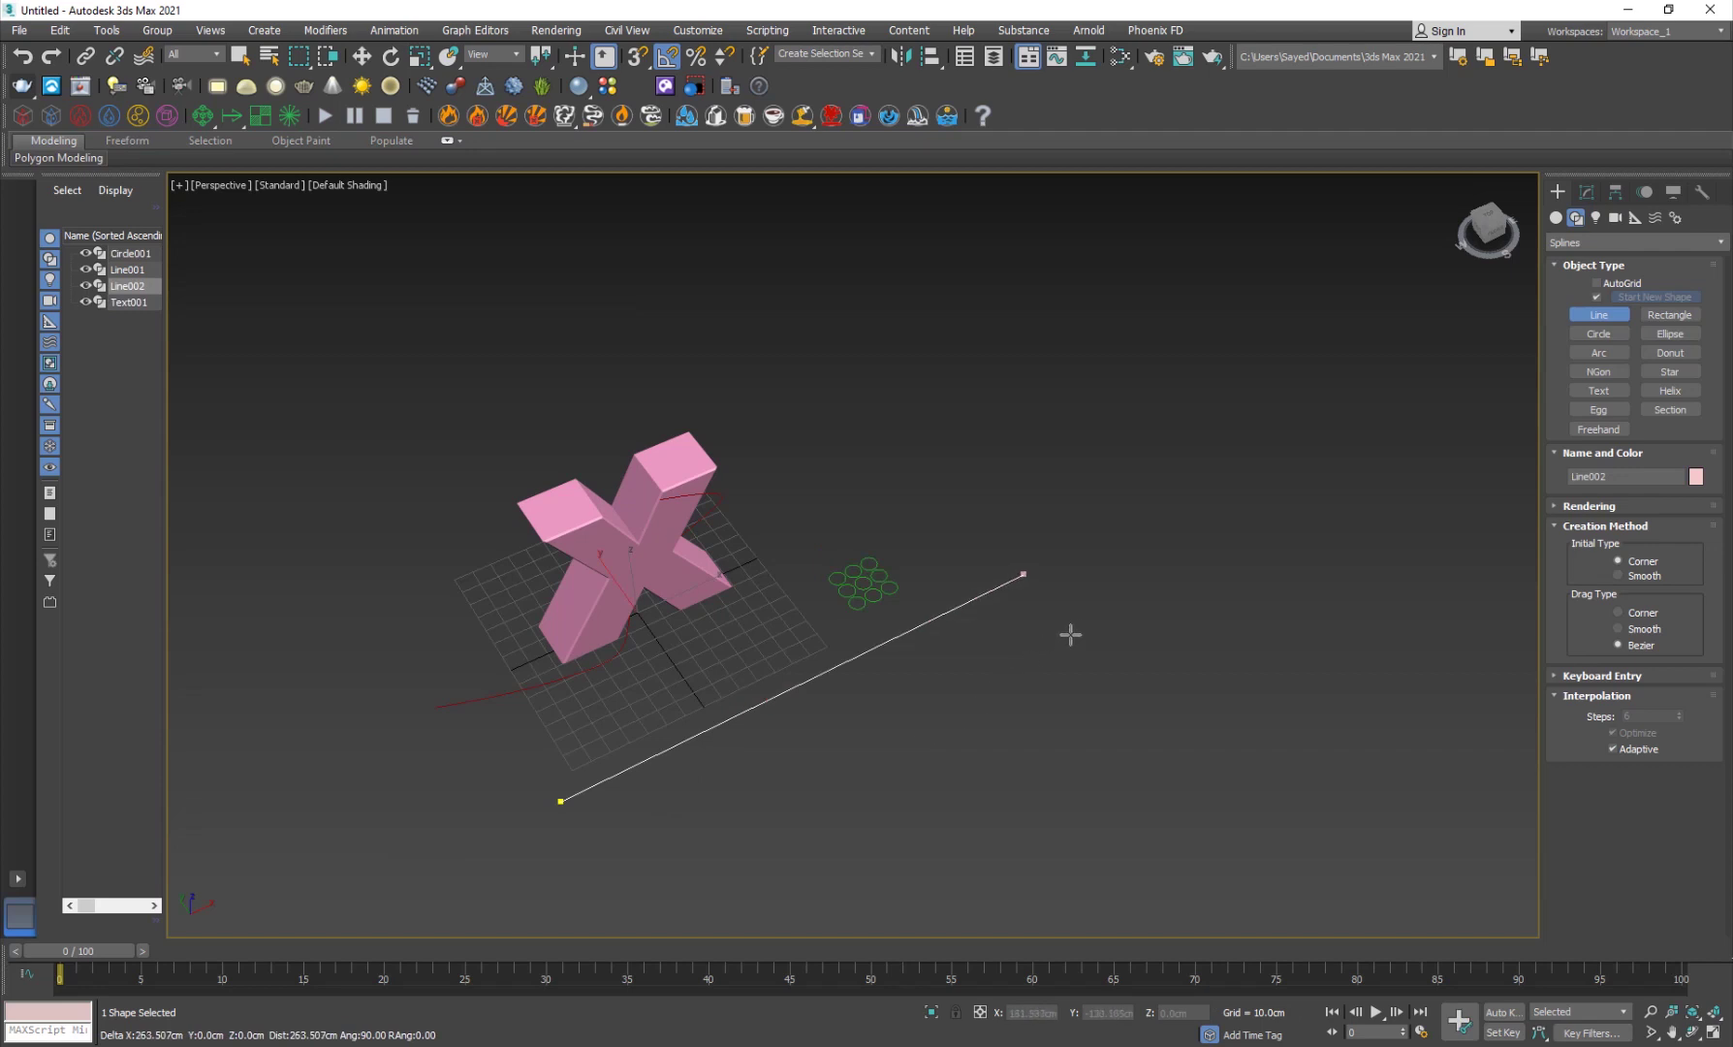
pyautogui.press('w')
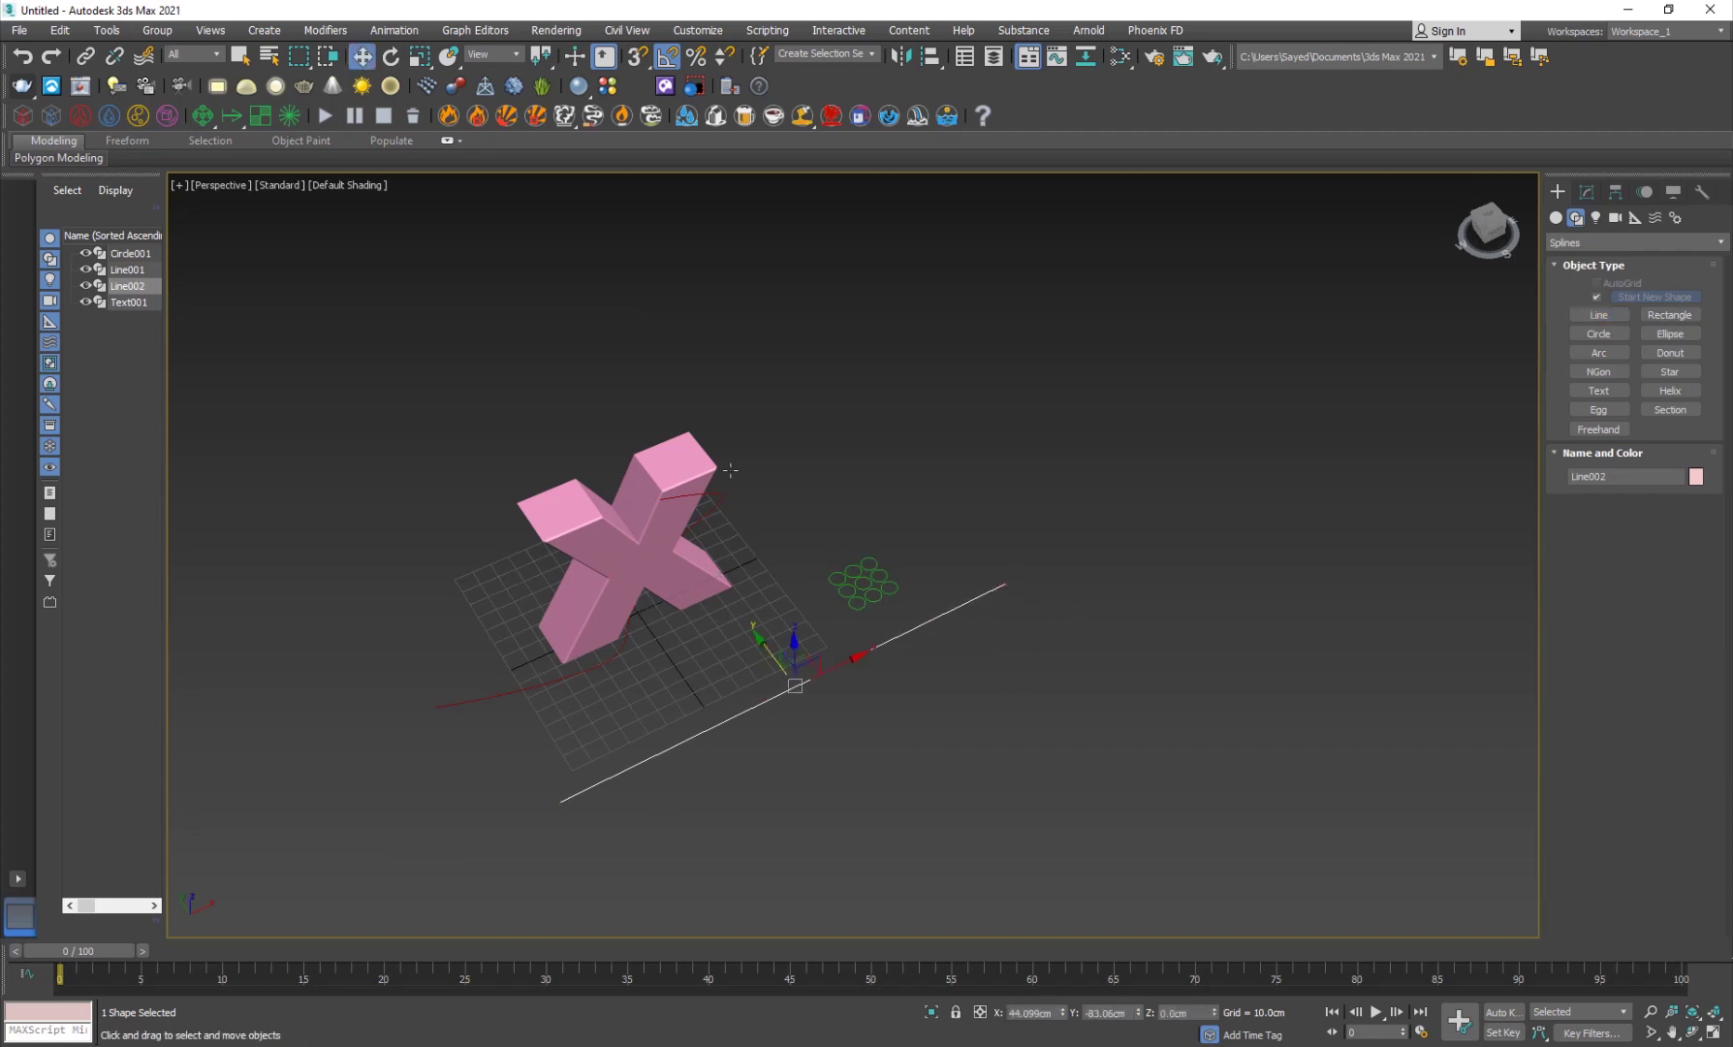
pyautogui.scroll(3, 801, 692)
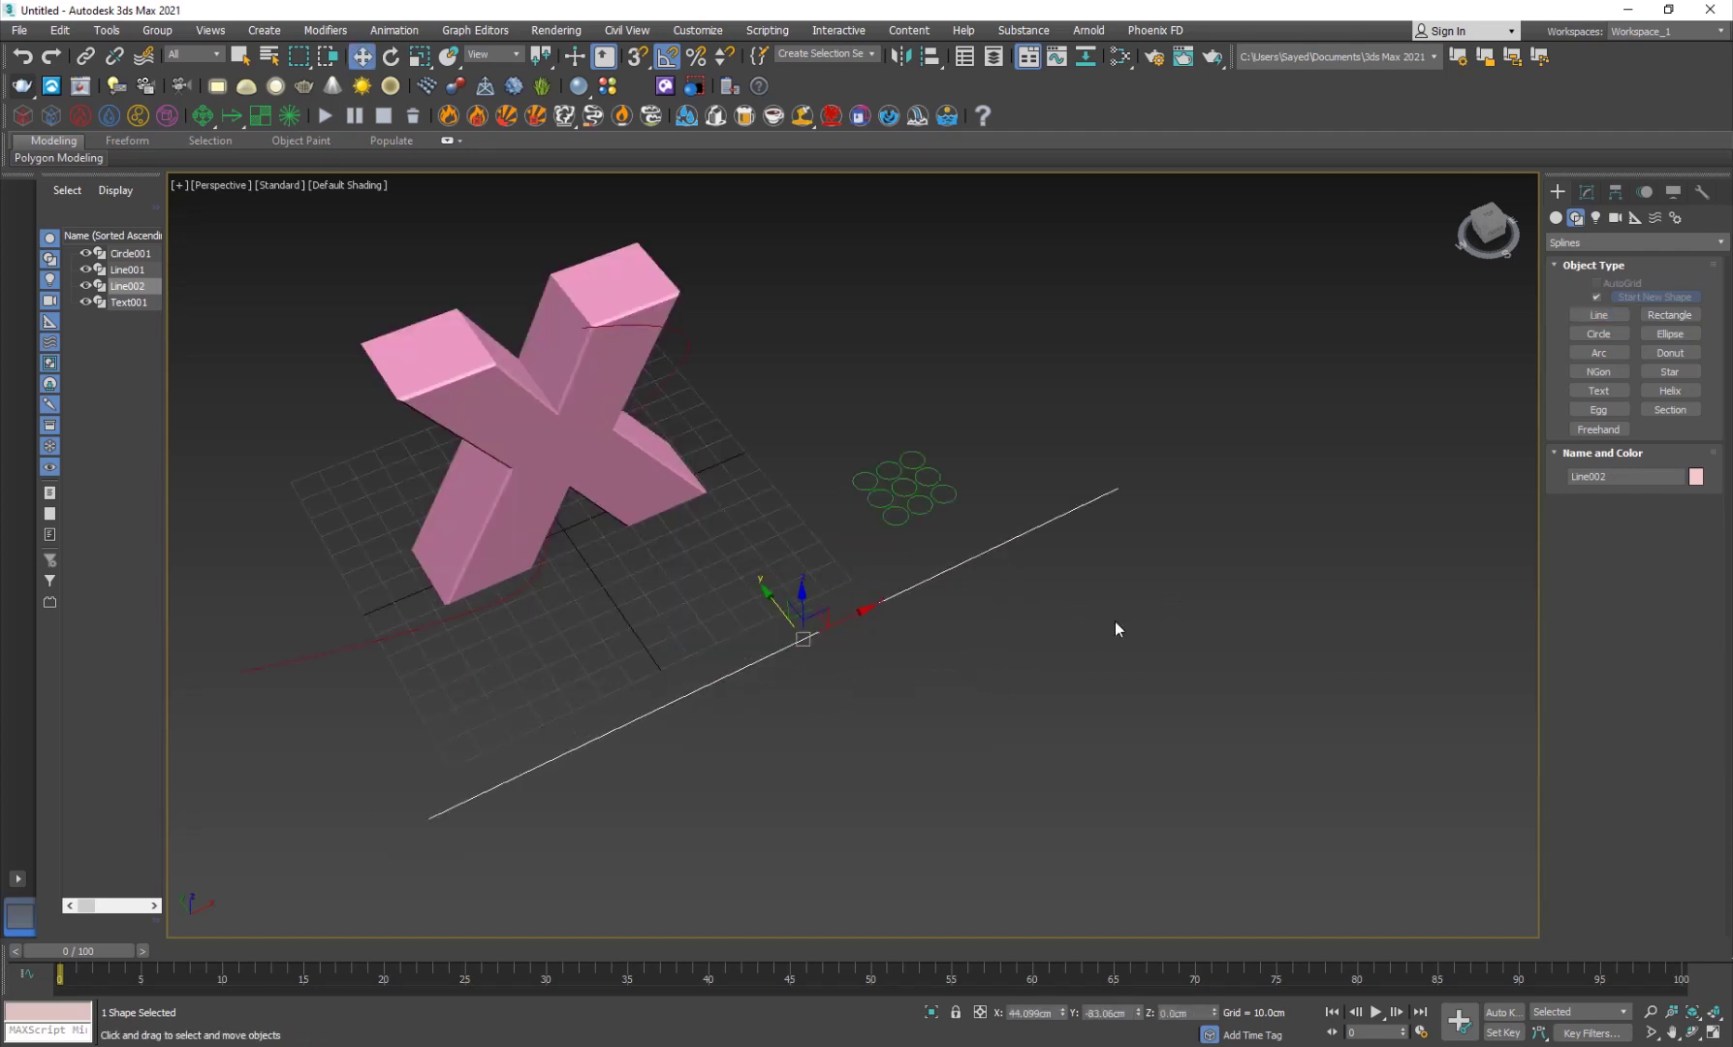
# Loft the nine-circle shape along the straight line in front of the X to form a bundle of cables
pyautogui.click(1554, 222)
pyautogui.click(1571, 224)
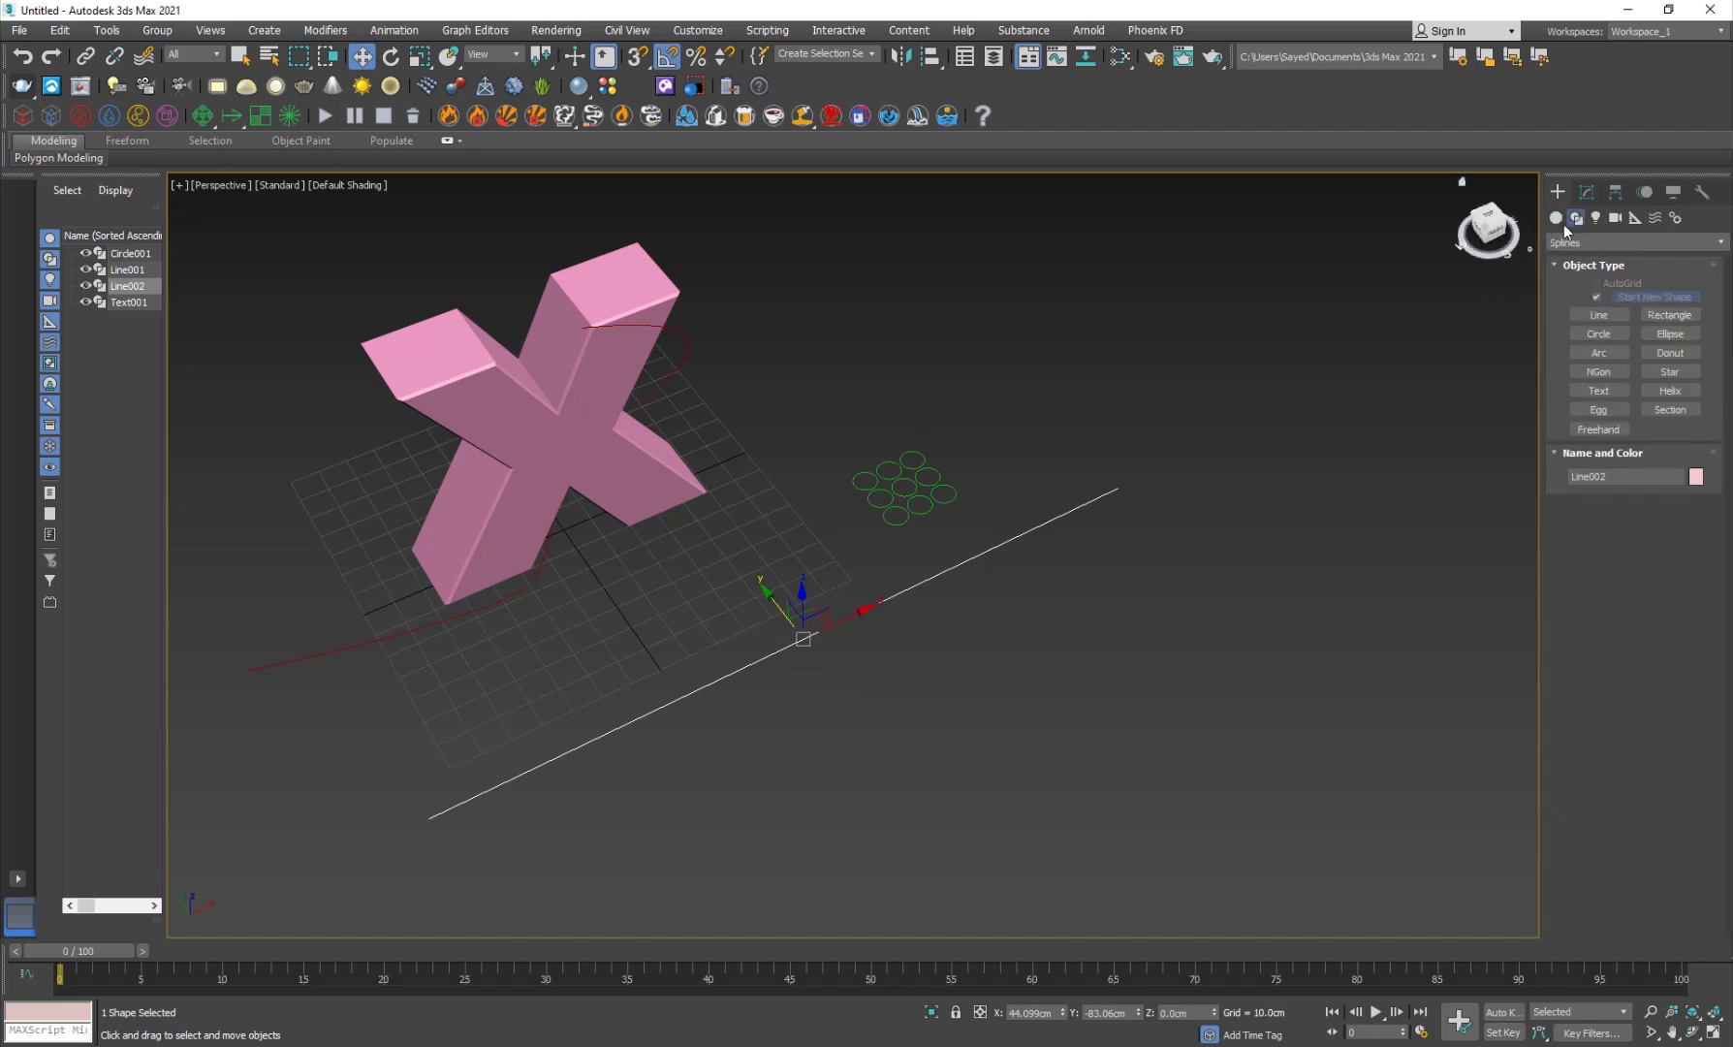
pyautogui.click(1555, 217)
pyautogui.click(1570, 242)
pyautogui.click(1574, 258)
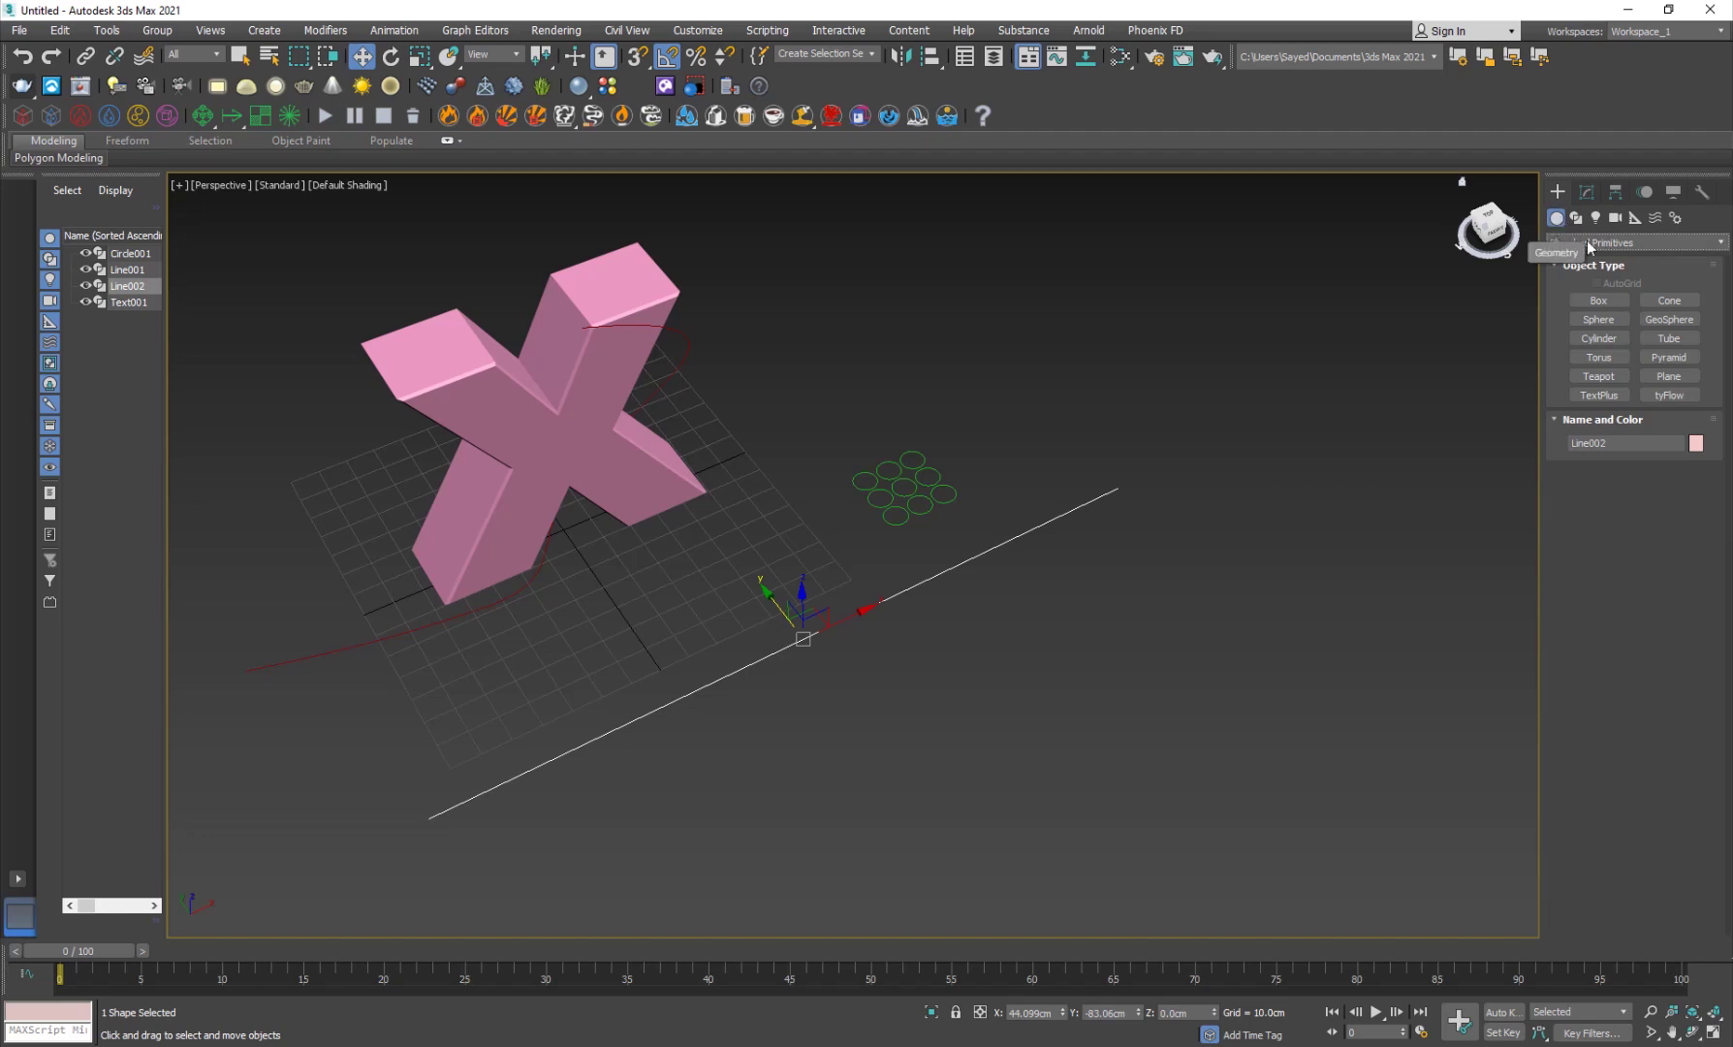
pyautogui.click(1599, 242)
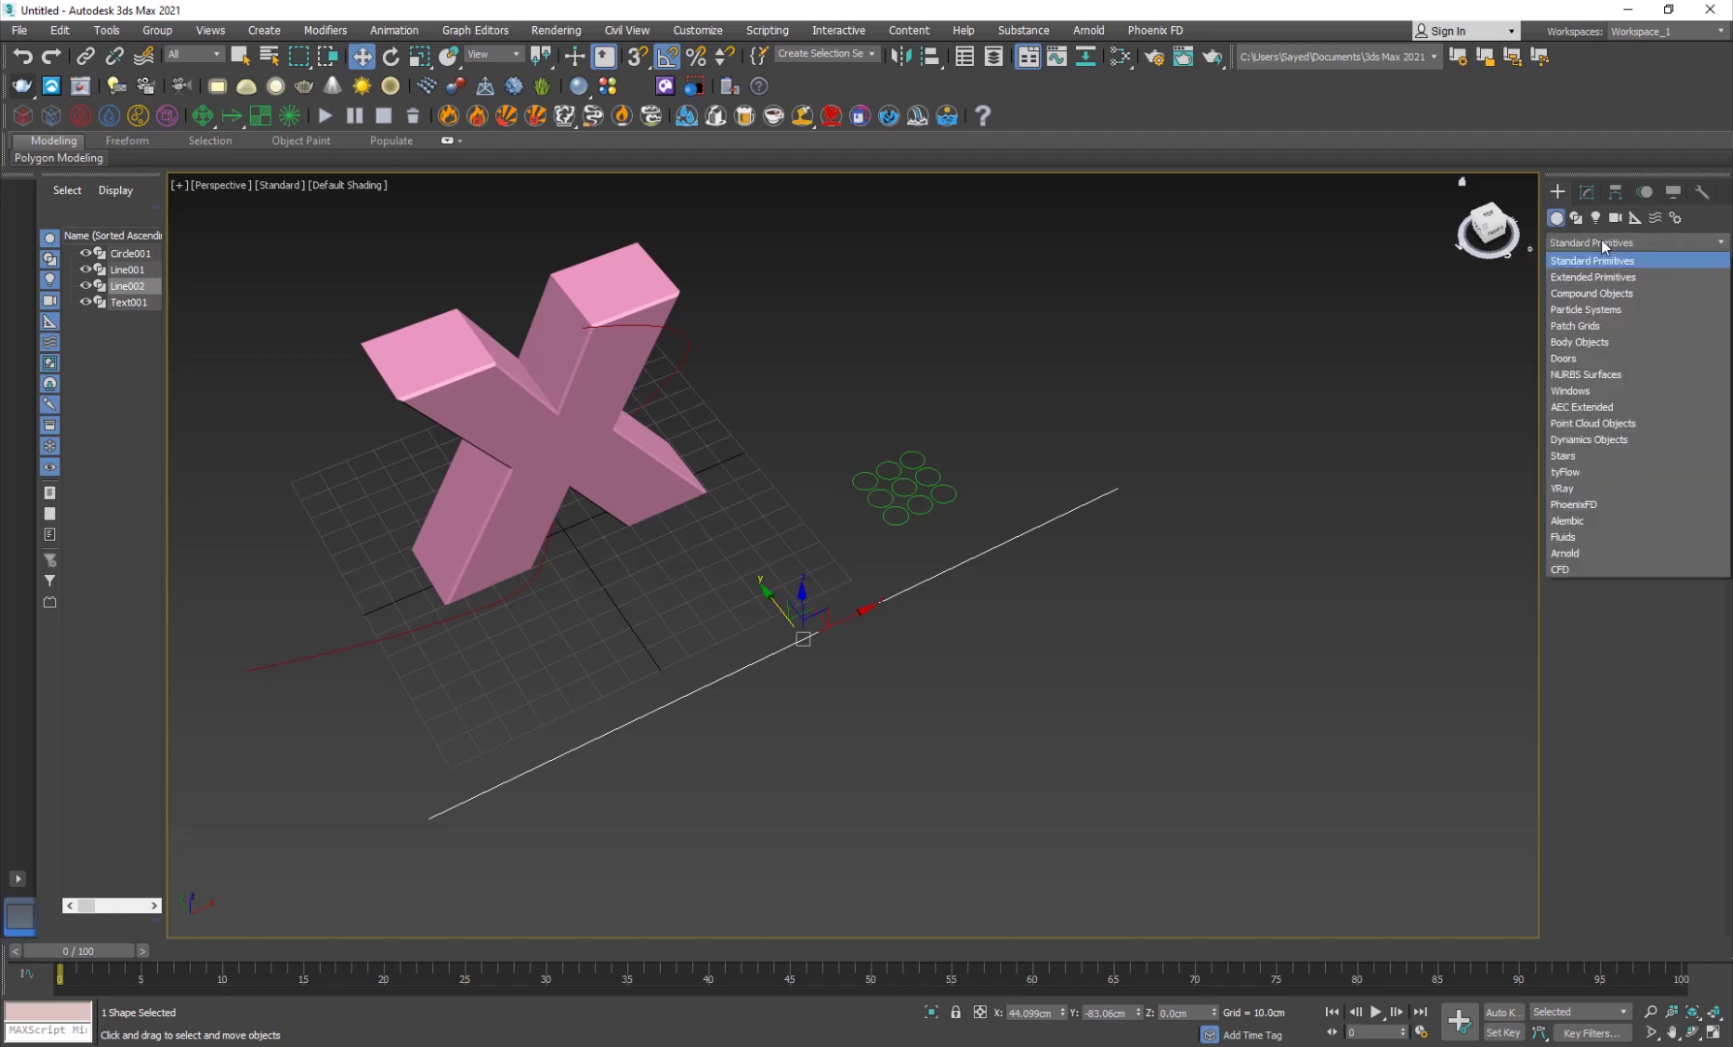
pyautogui.click(1595, 294)
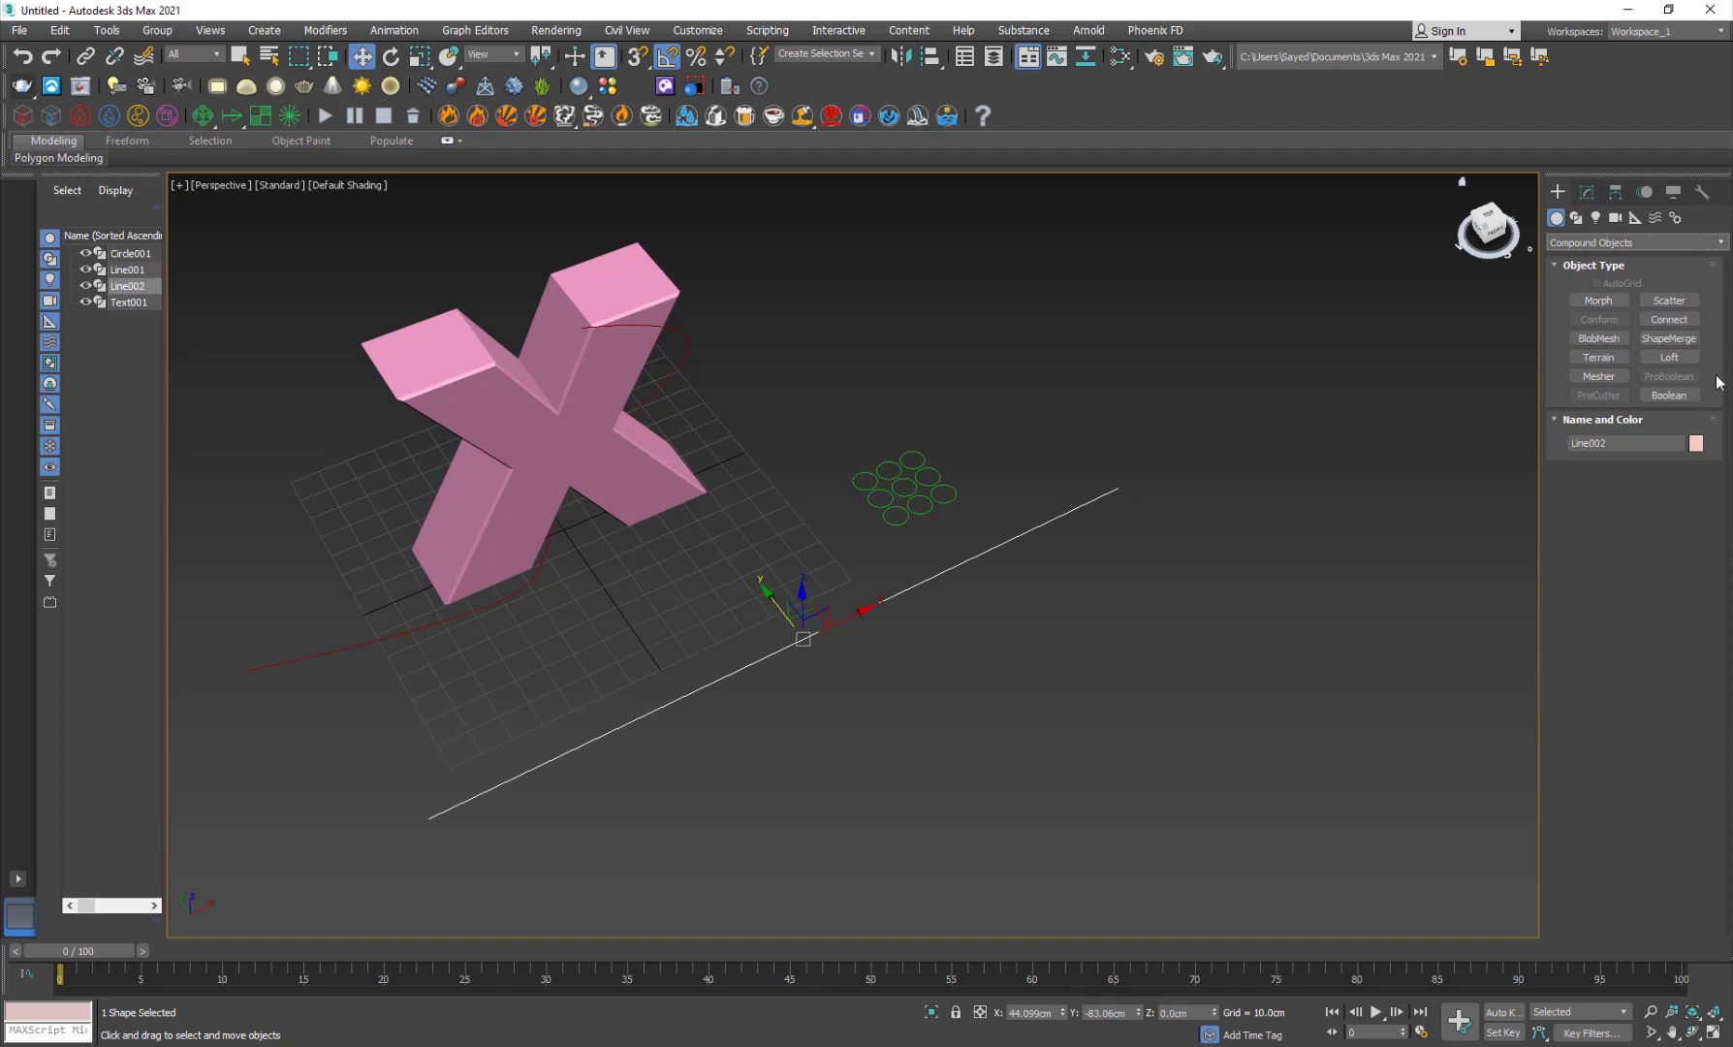
pyautogui.click(1668, 356)
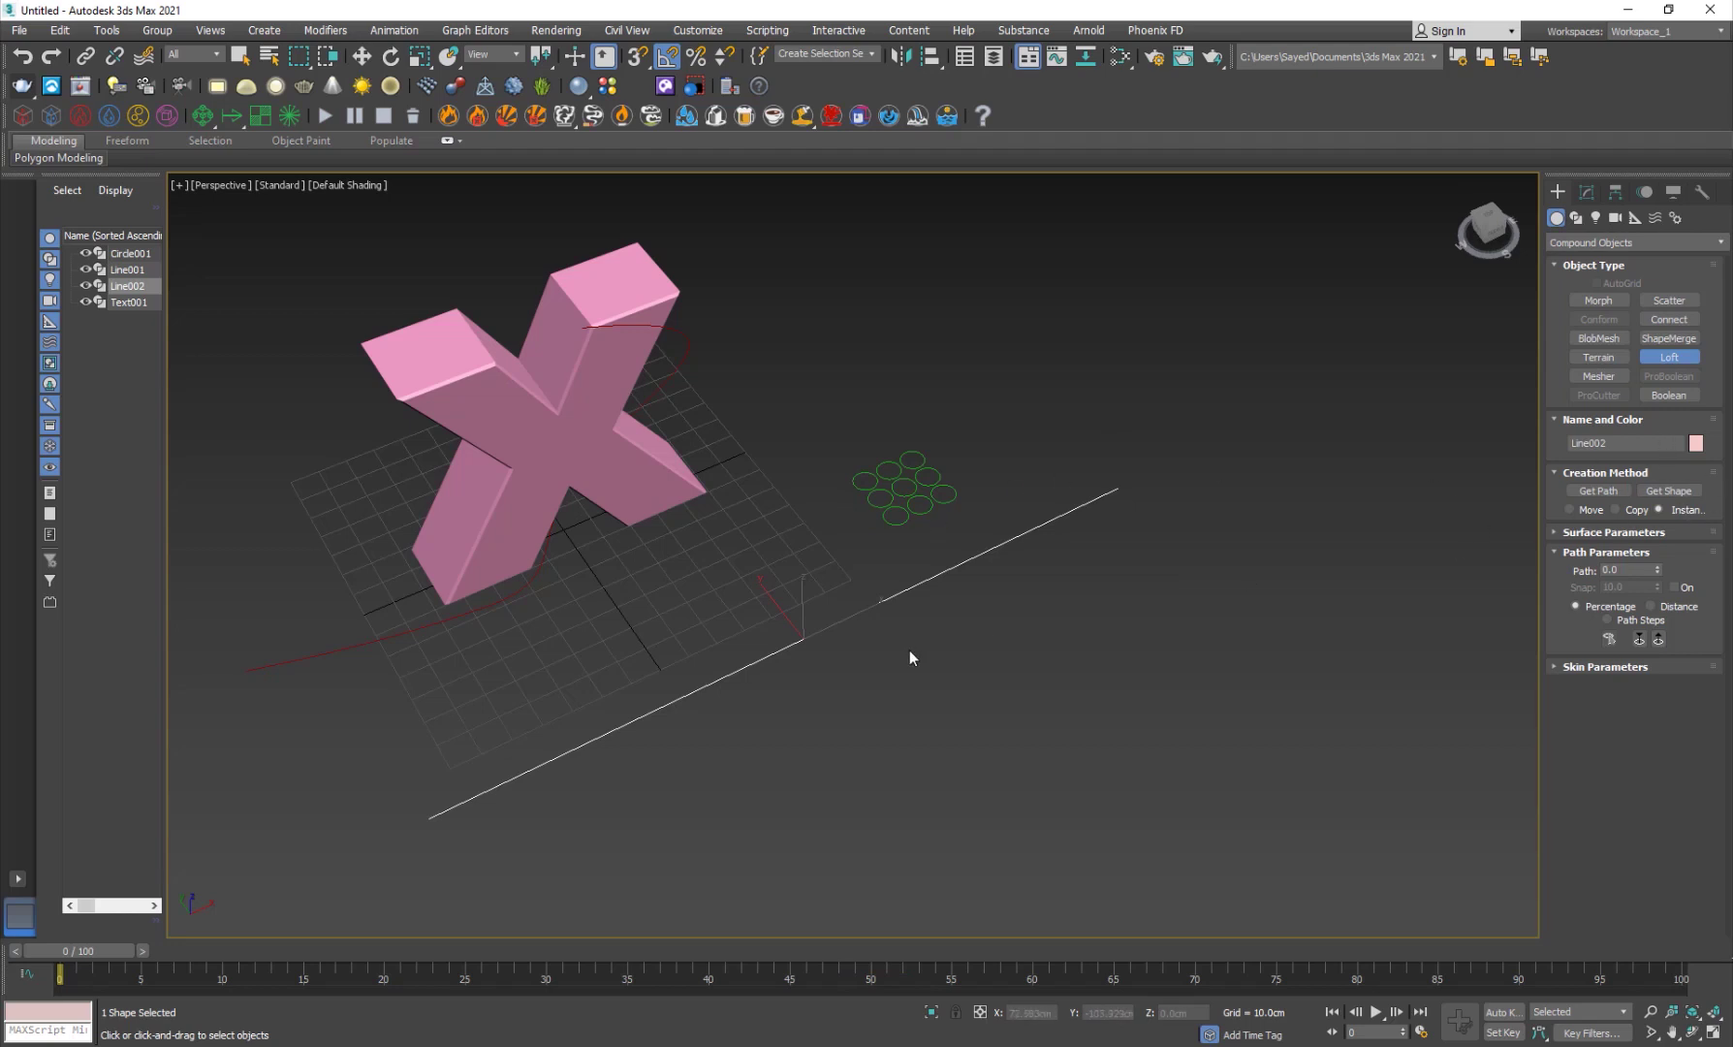
pyautogui.click(1668, 491)
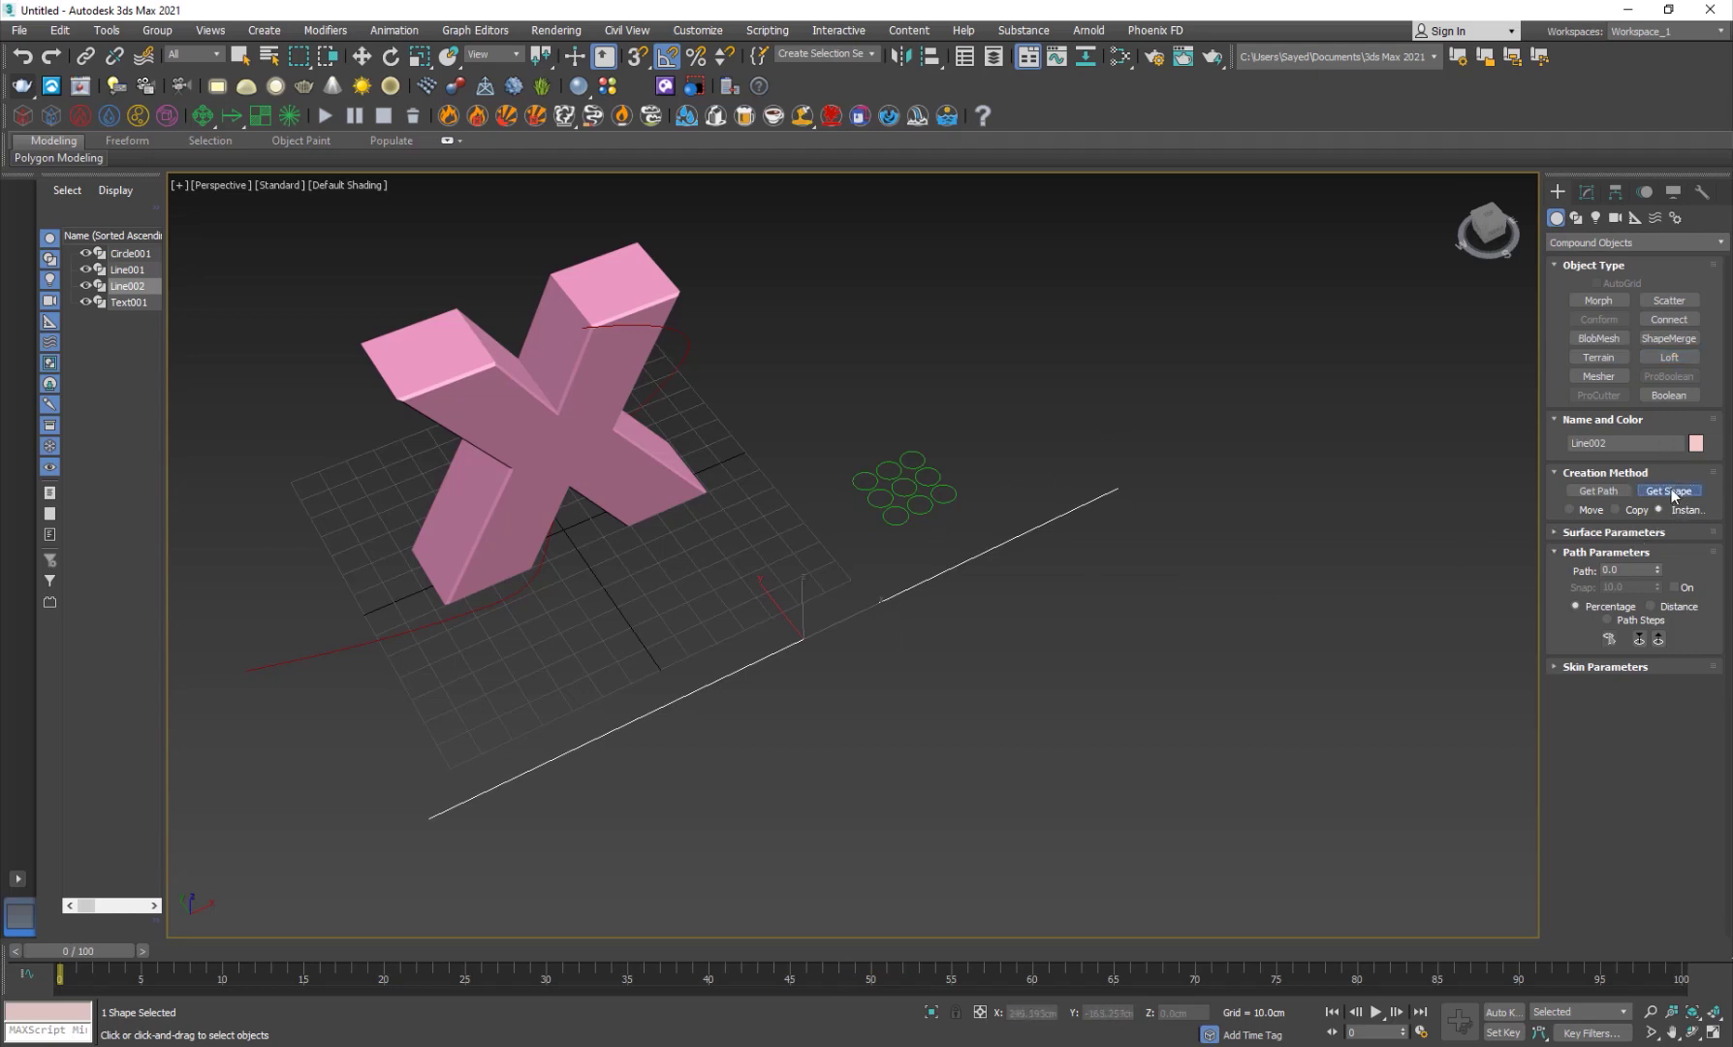
pyautogui.click(909, 492)
pyautogui.rightClick(1078, 669)
pyautogui.click(743, 741)
pyautogui.keyDown('alt'); pyautogui.moveTo(744, 741); pyautogui.dragTo(503, 841, button='middle'); pyautogui.keyUp('alt')
pyautogui.click(741, 628)
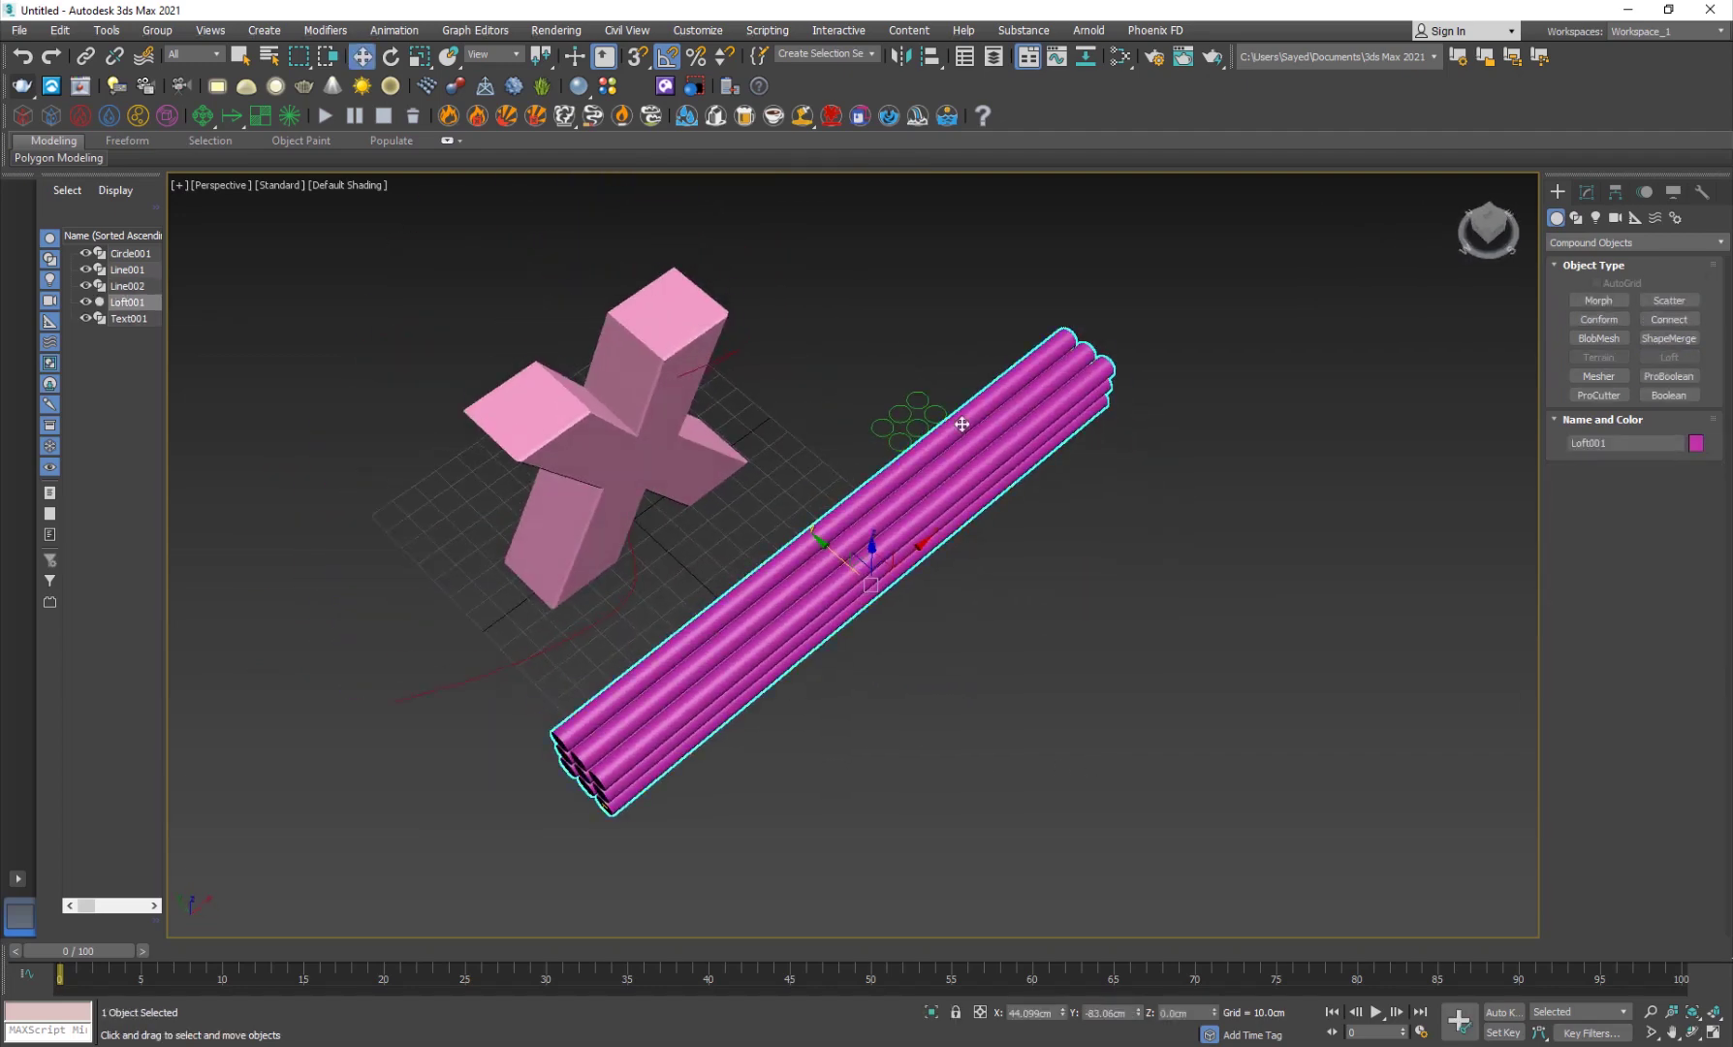
# Show edged faces in the viewport to display the segments of the lofted bundle
pyautogui.keyDown('alt'); pyautogui.moveTo(720, 731); pyautogui.dragTo(847, 680, button='middle'); pyautogui.keyUp('alt')
pyautogui.scroll(6, 845, 717)
pyautogui.scroll(-4, 845, 734)
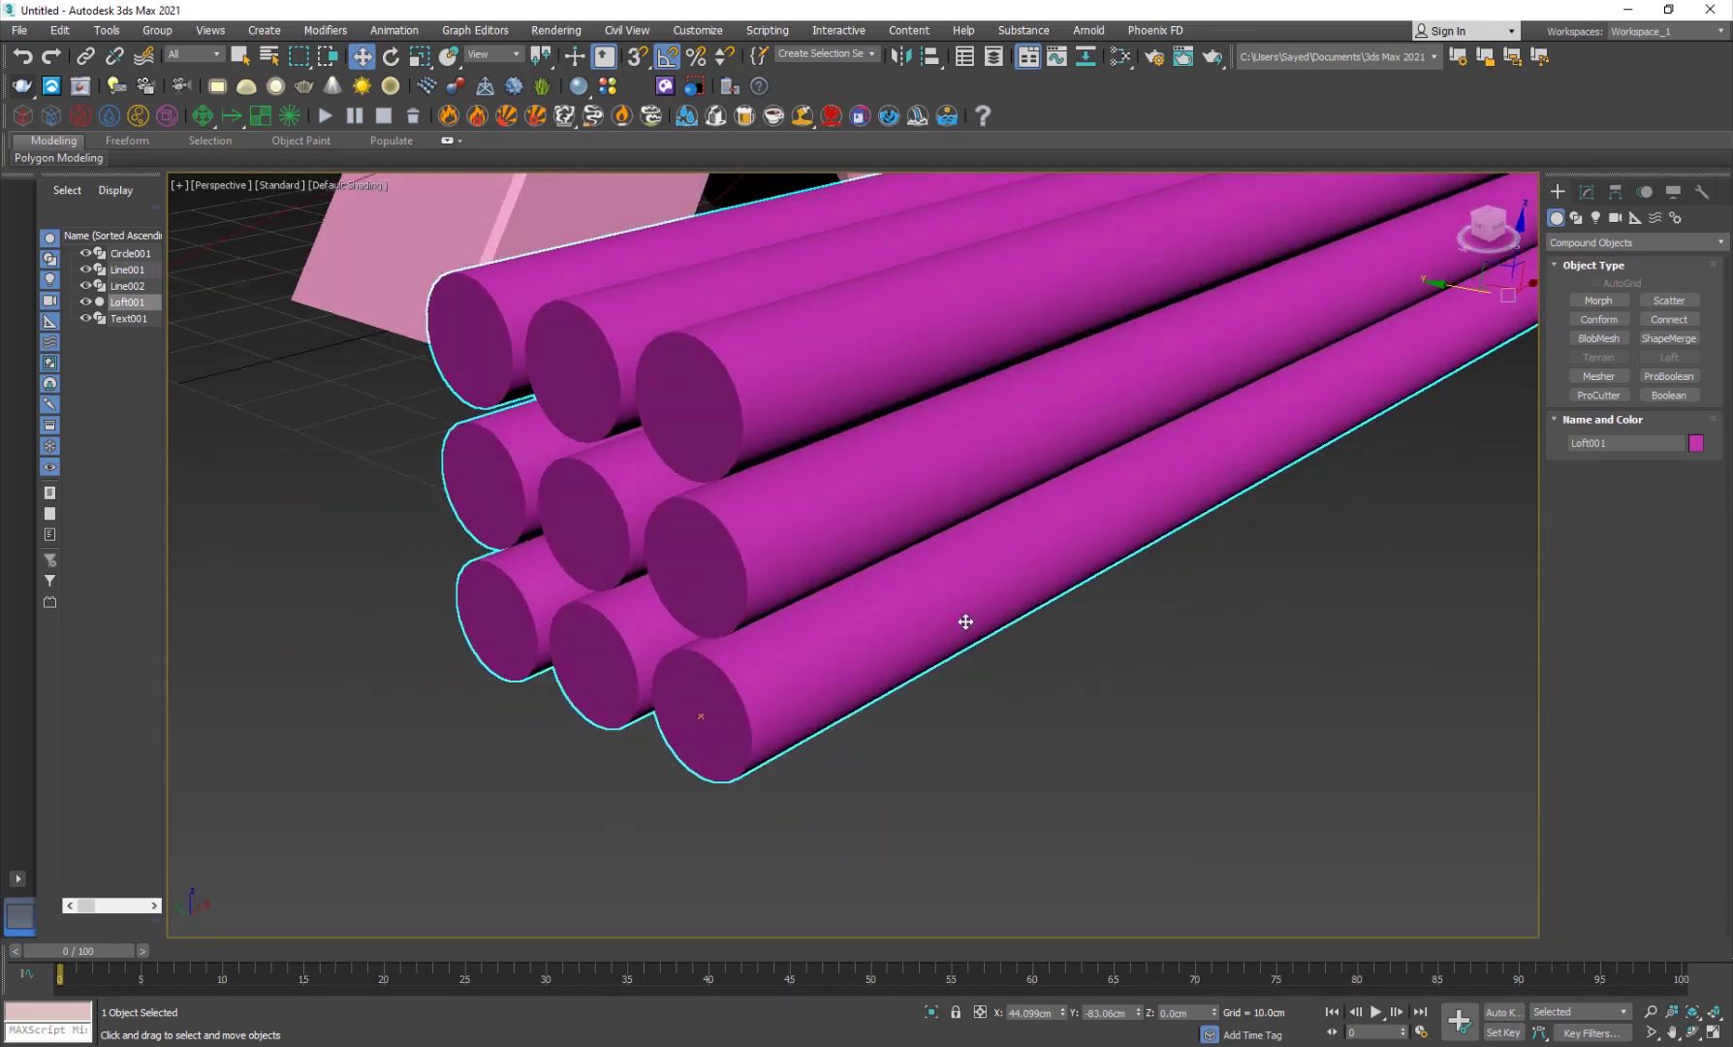
pyautogui.press('F4')
pyautogui.moveTo(963, 618); pyautogui.dragTo(922, 722, button='middle')
pyautogui.scroll(-5, 963, 663)
pyautogui.keyDown('alt'); pyautogui.moveTo(1016, 579); pyautogui.dragTo(1011, 601, button='middle'); pyautogui.keyUp('alt')
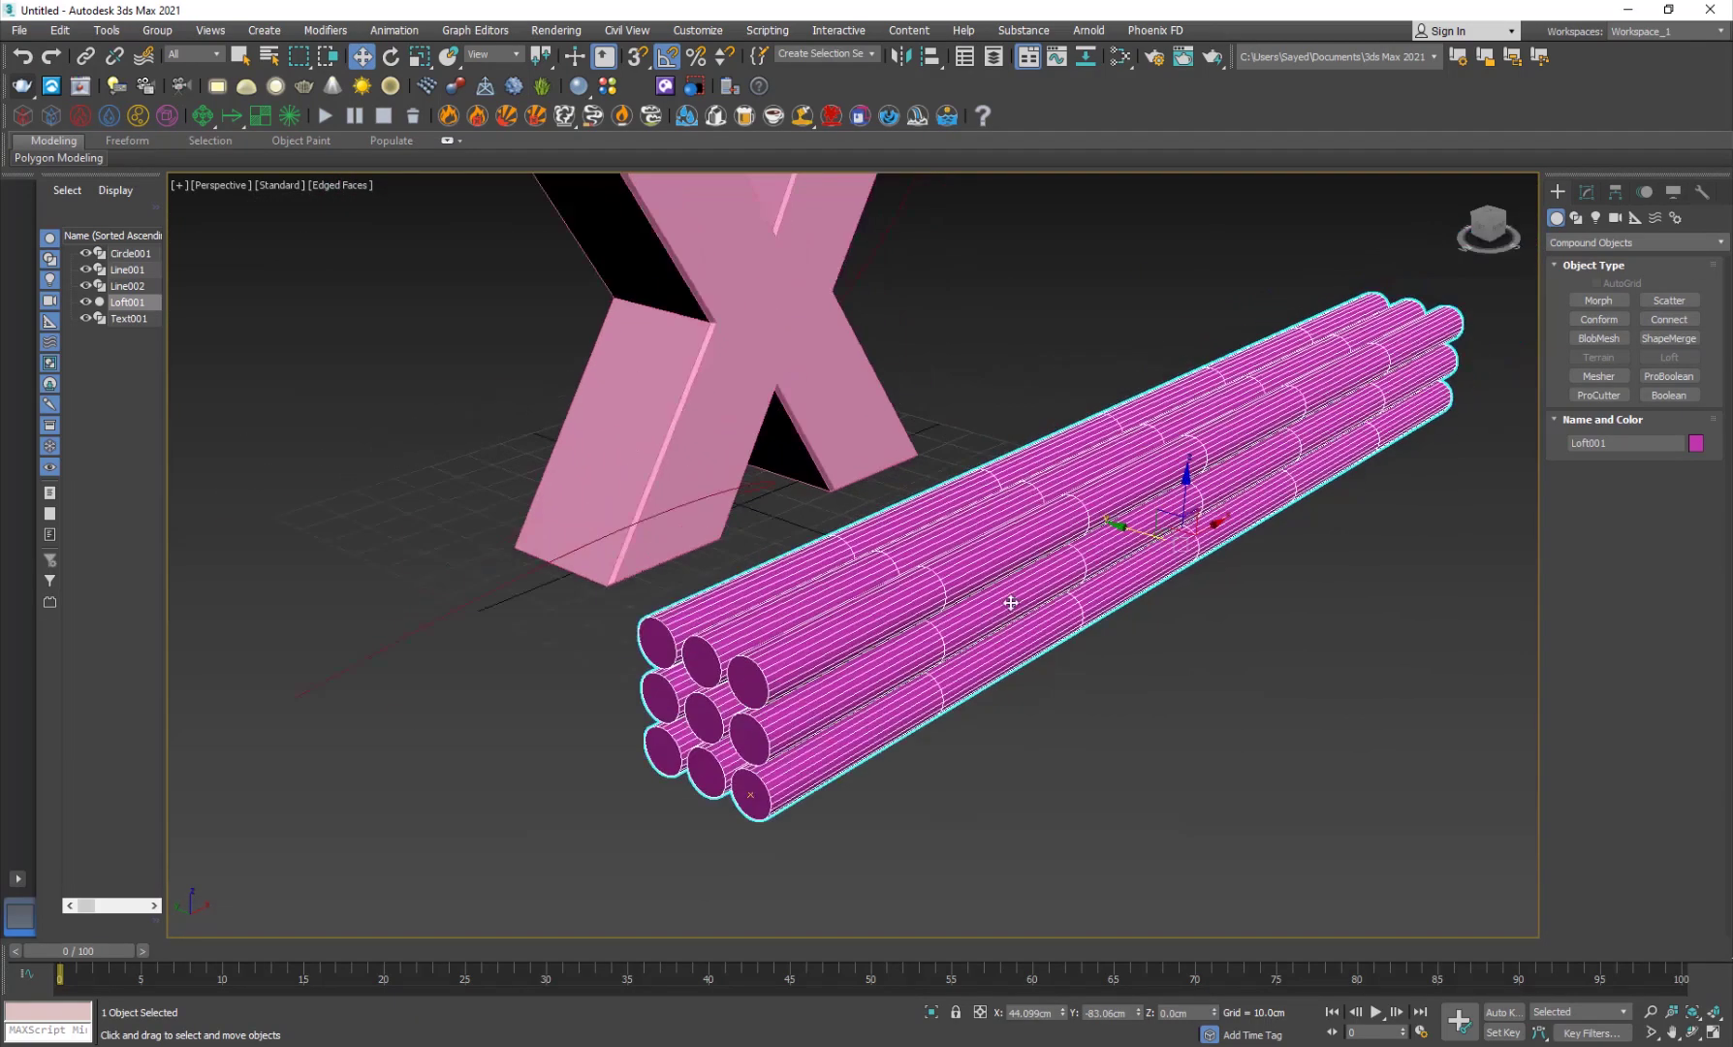
# Set the loft's skin resolution to 7 shape steps and 100 path steps
pyautogui.click(1587, 191)
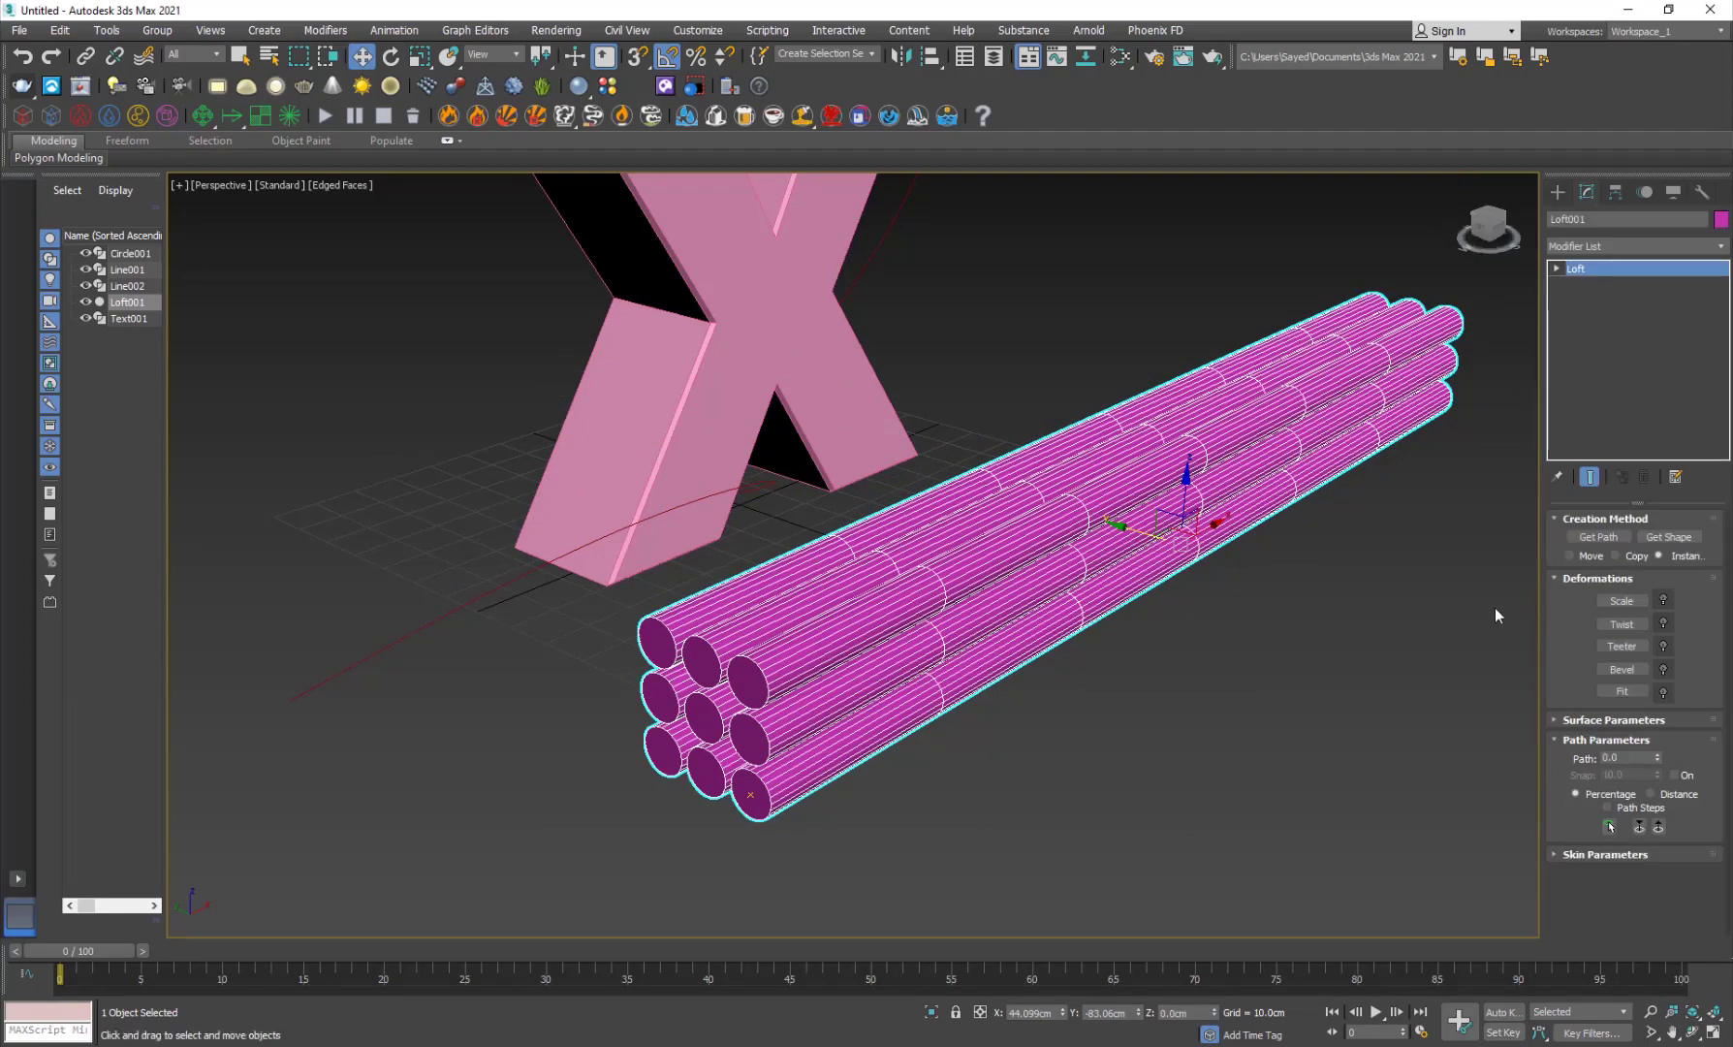
pyautogui.click(1611, 720)
pyautogui.scroll(3, 1585, 746)
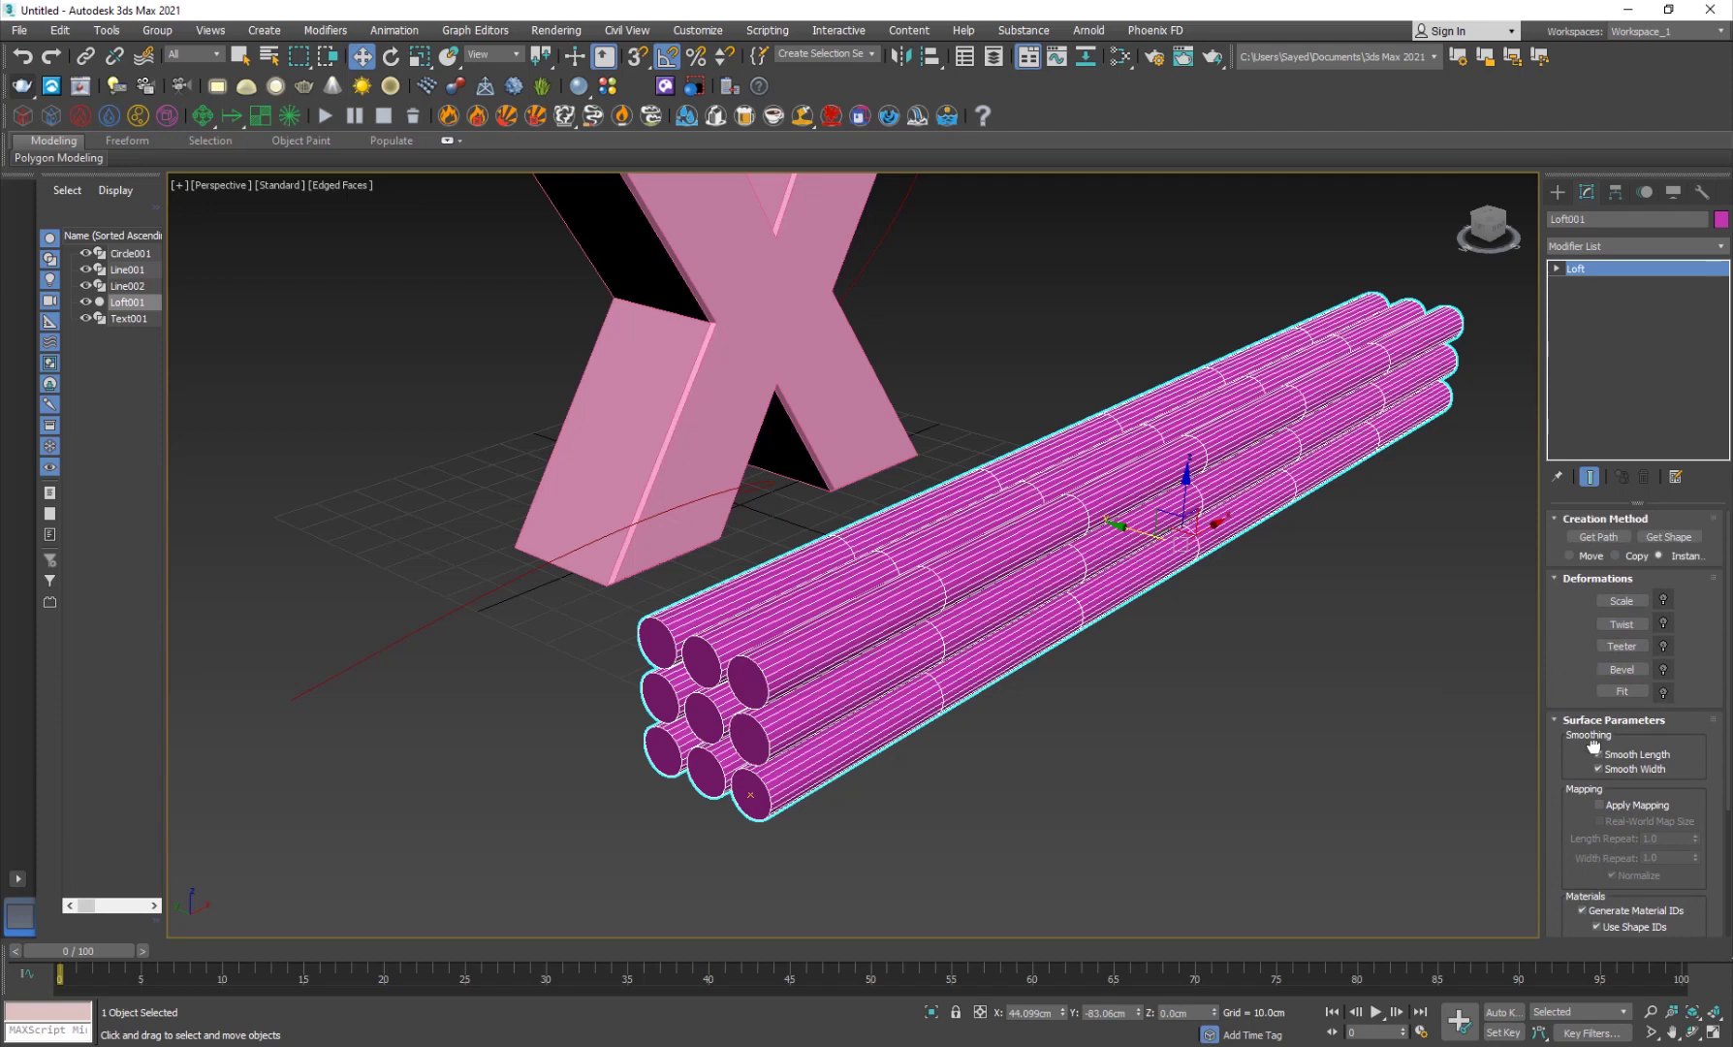
pyautogui.scroll(-1, 1592, 744)
pyautogui.scroll(-4, 1572, 631)
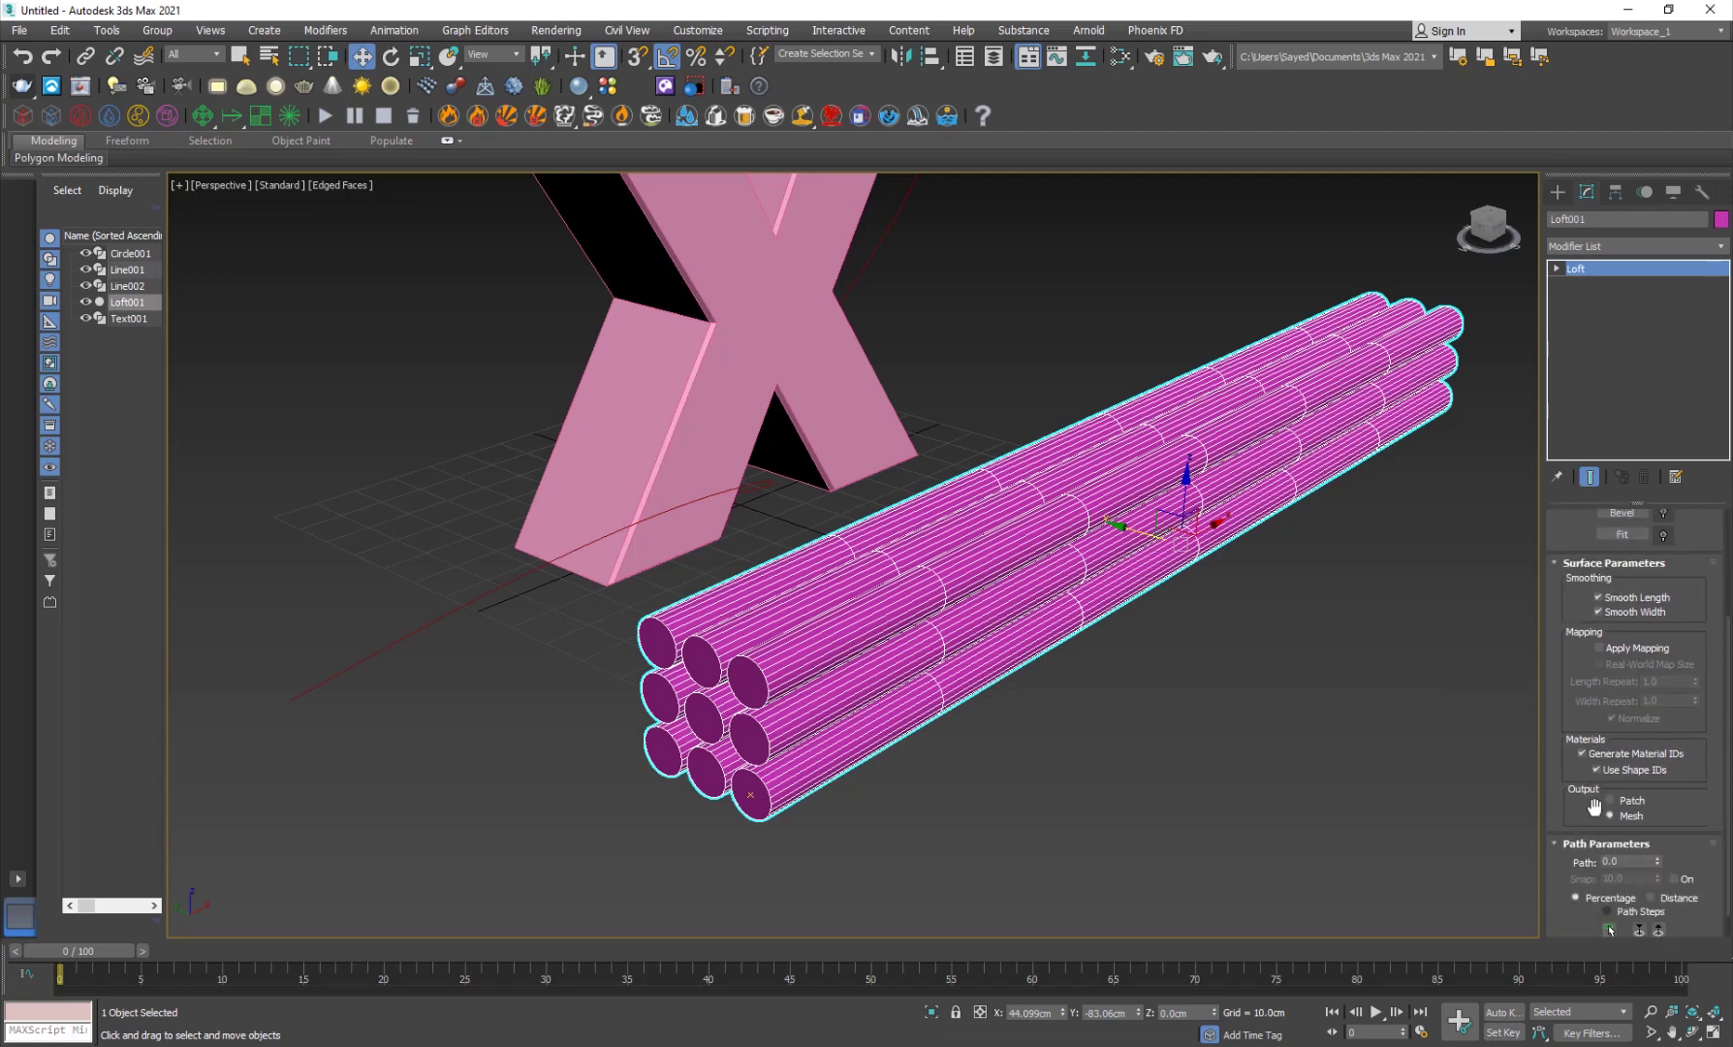
pyautogui.scroll(-1, 1594, 691)
pyautogui.click(1606, 928)
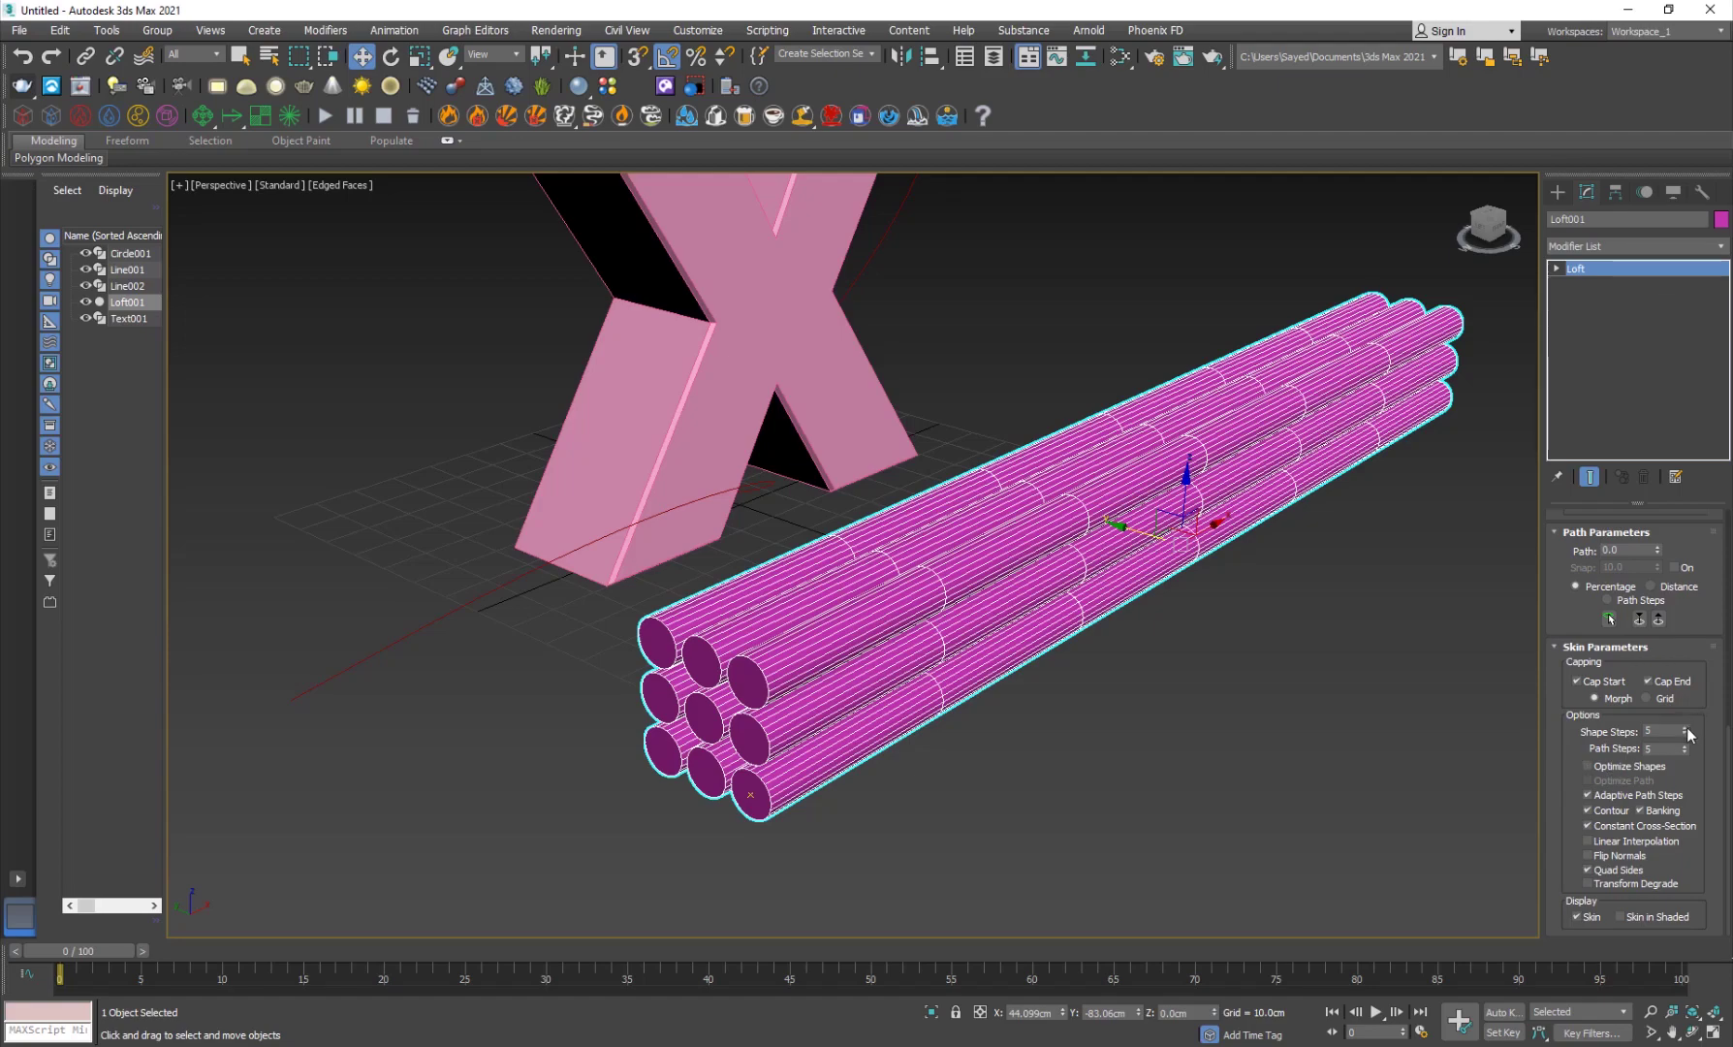
pyautogui.moveTo(1686, 734); pyautogui.dragTo(1670, 606)
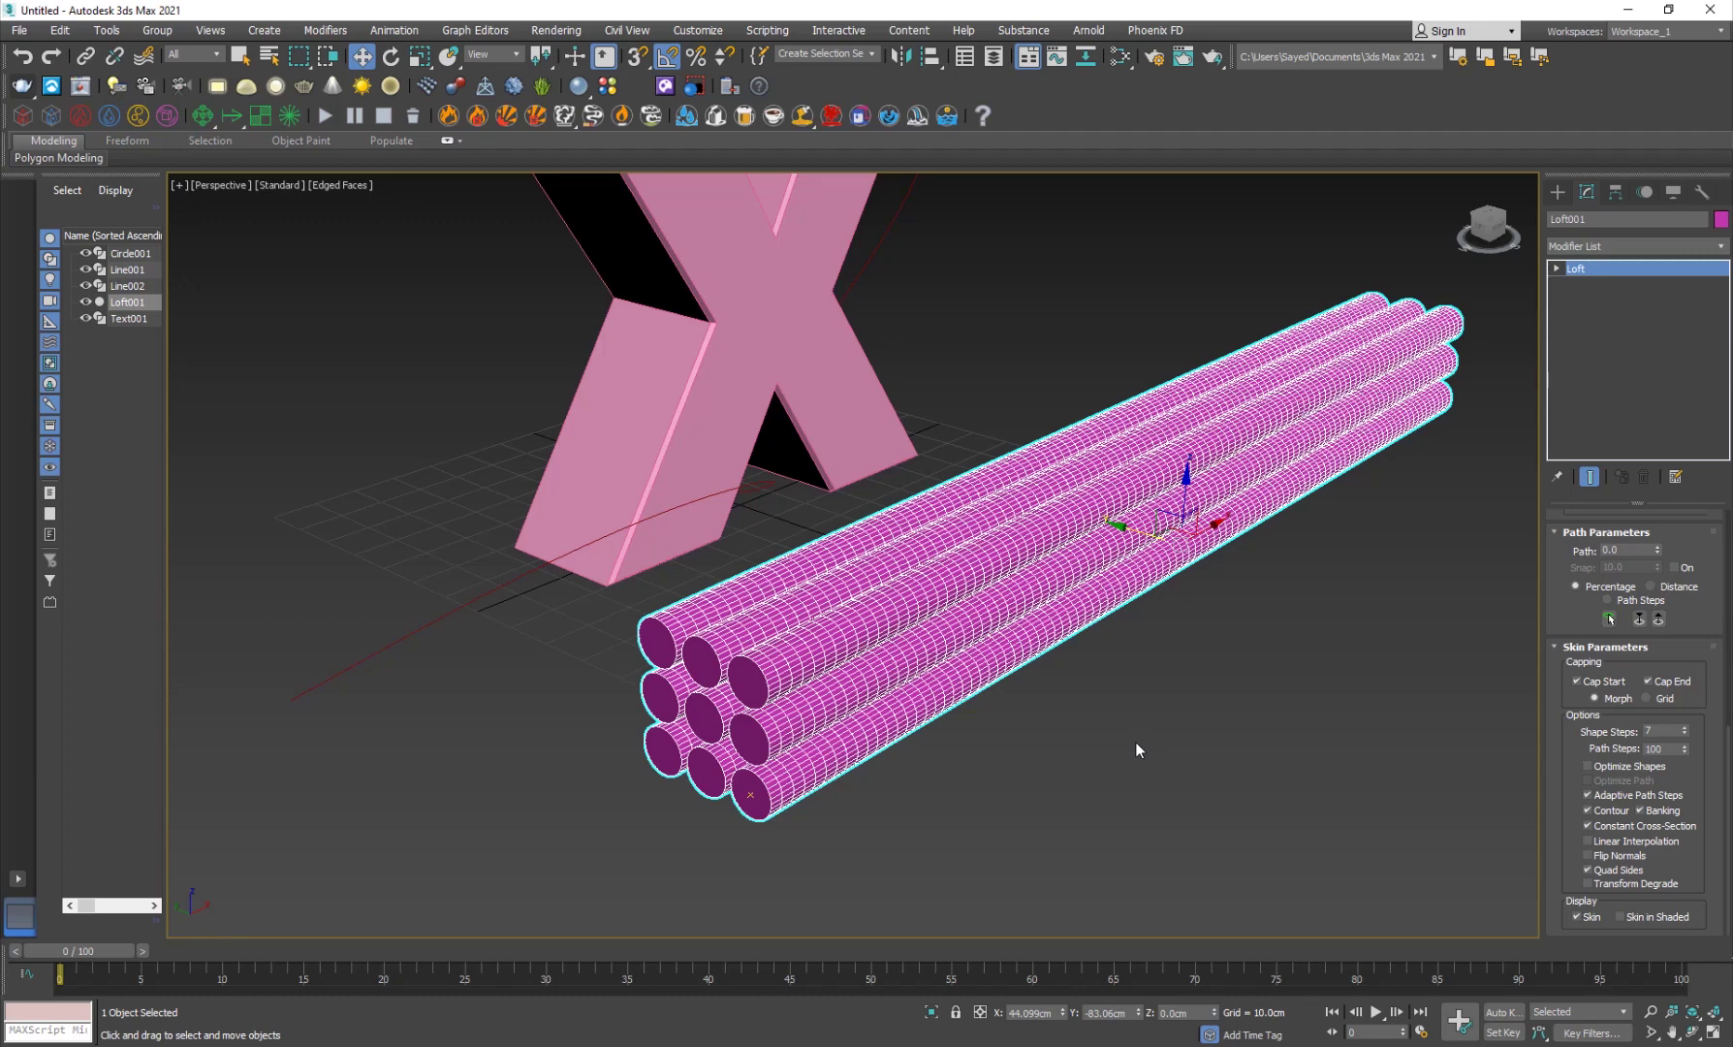
pyautogui.moveTo(948, 308); pyautogui.dragTo(905, 425, button='middle')
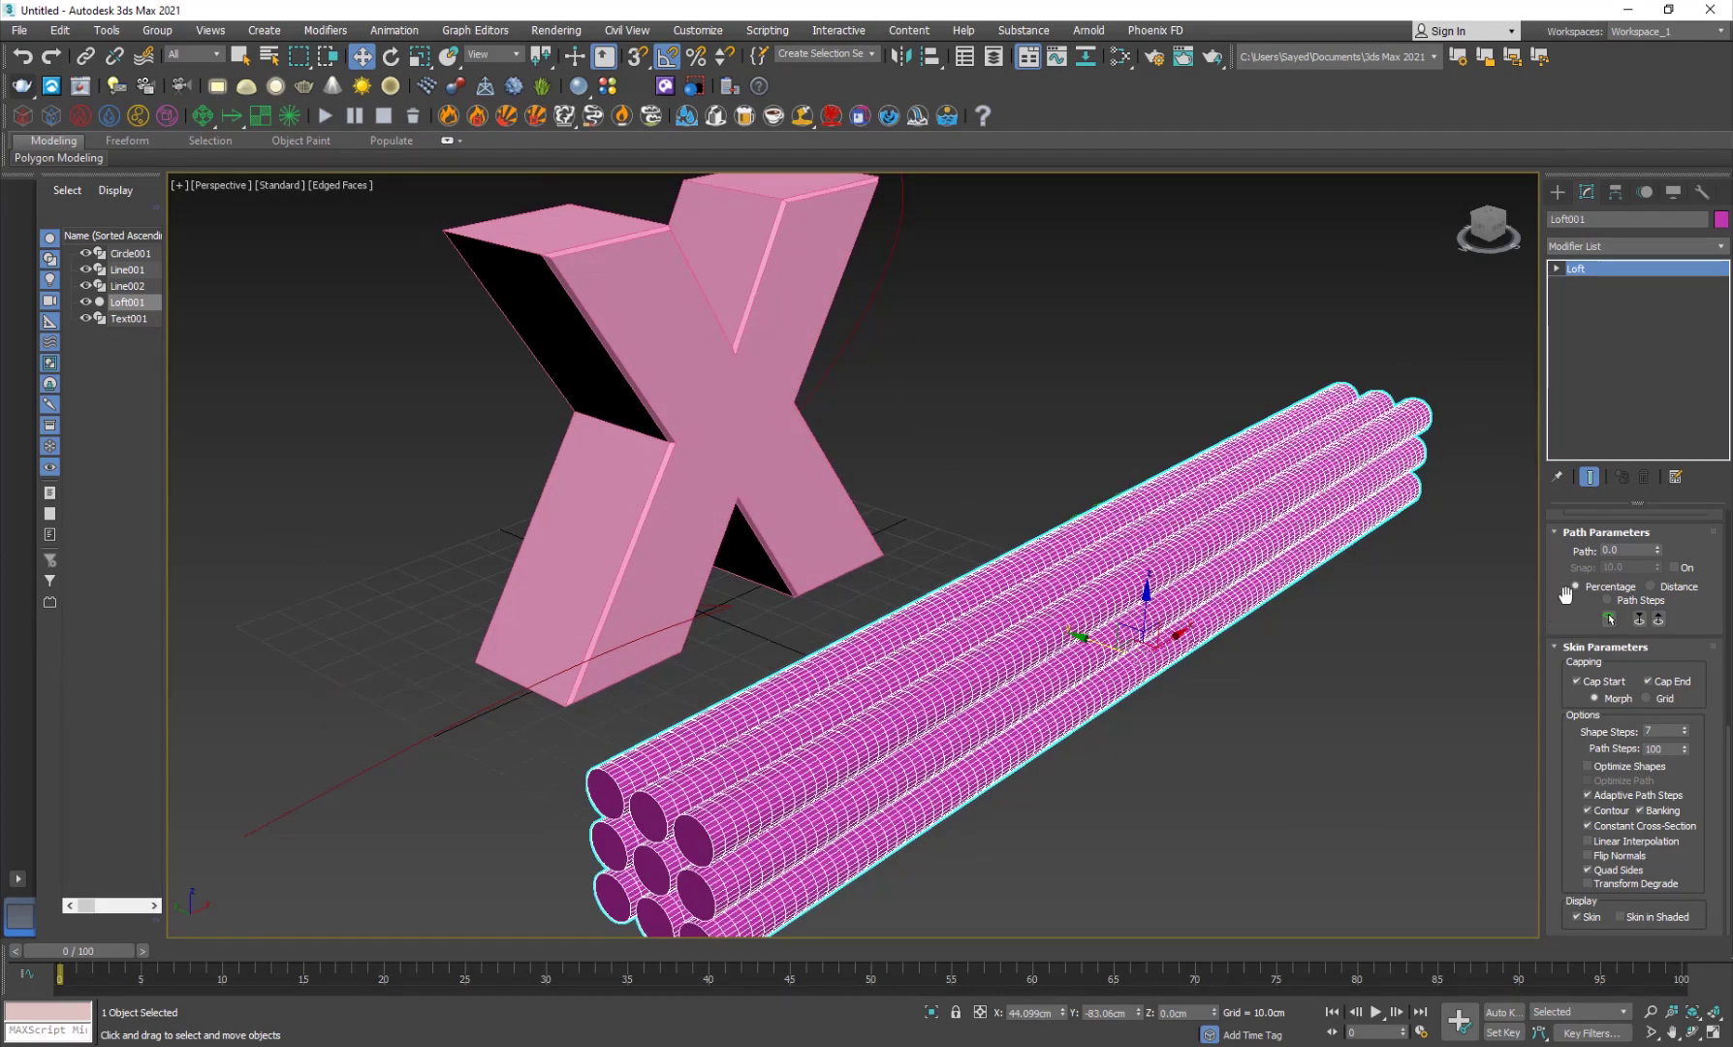
# Add a scale deformation to the loft, lowering the curve's start point to about 83%
pyautogui.moveTo(1565, 593); pyautogui.dragTo(1569, 773)
pyautogui.scroll(6, 1587, 587)
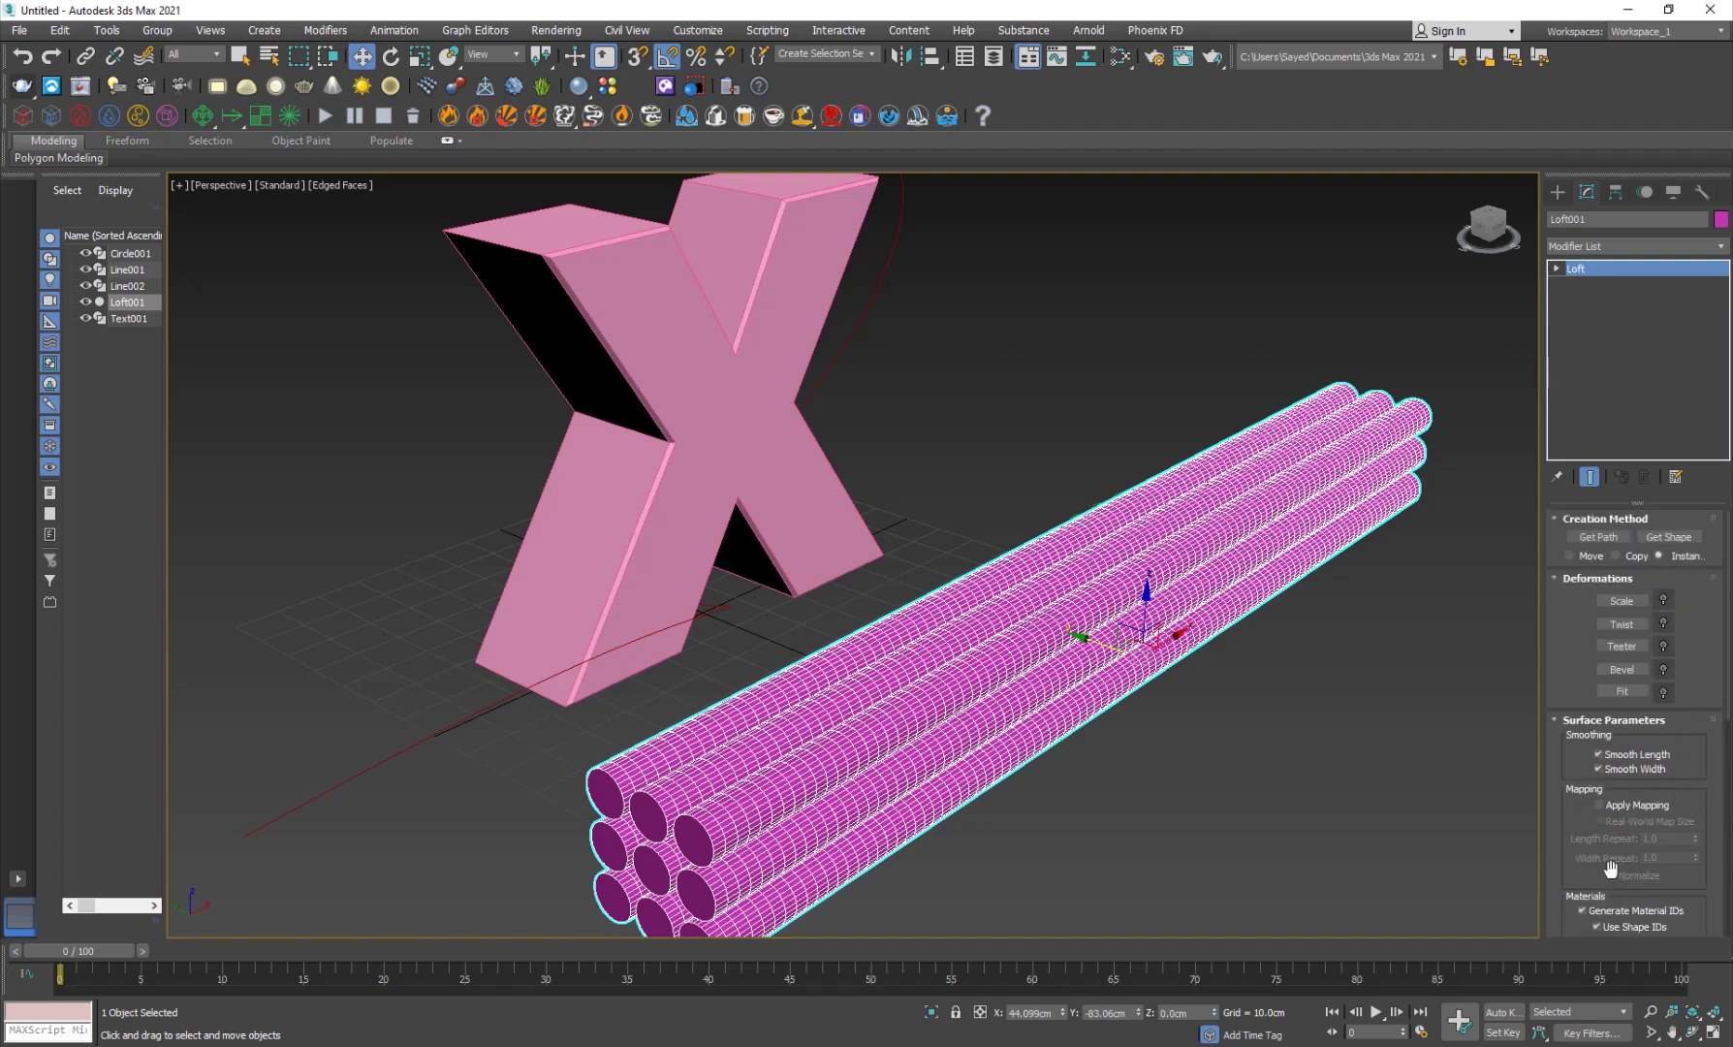
pyautogui.click(1631, 602)
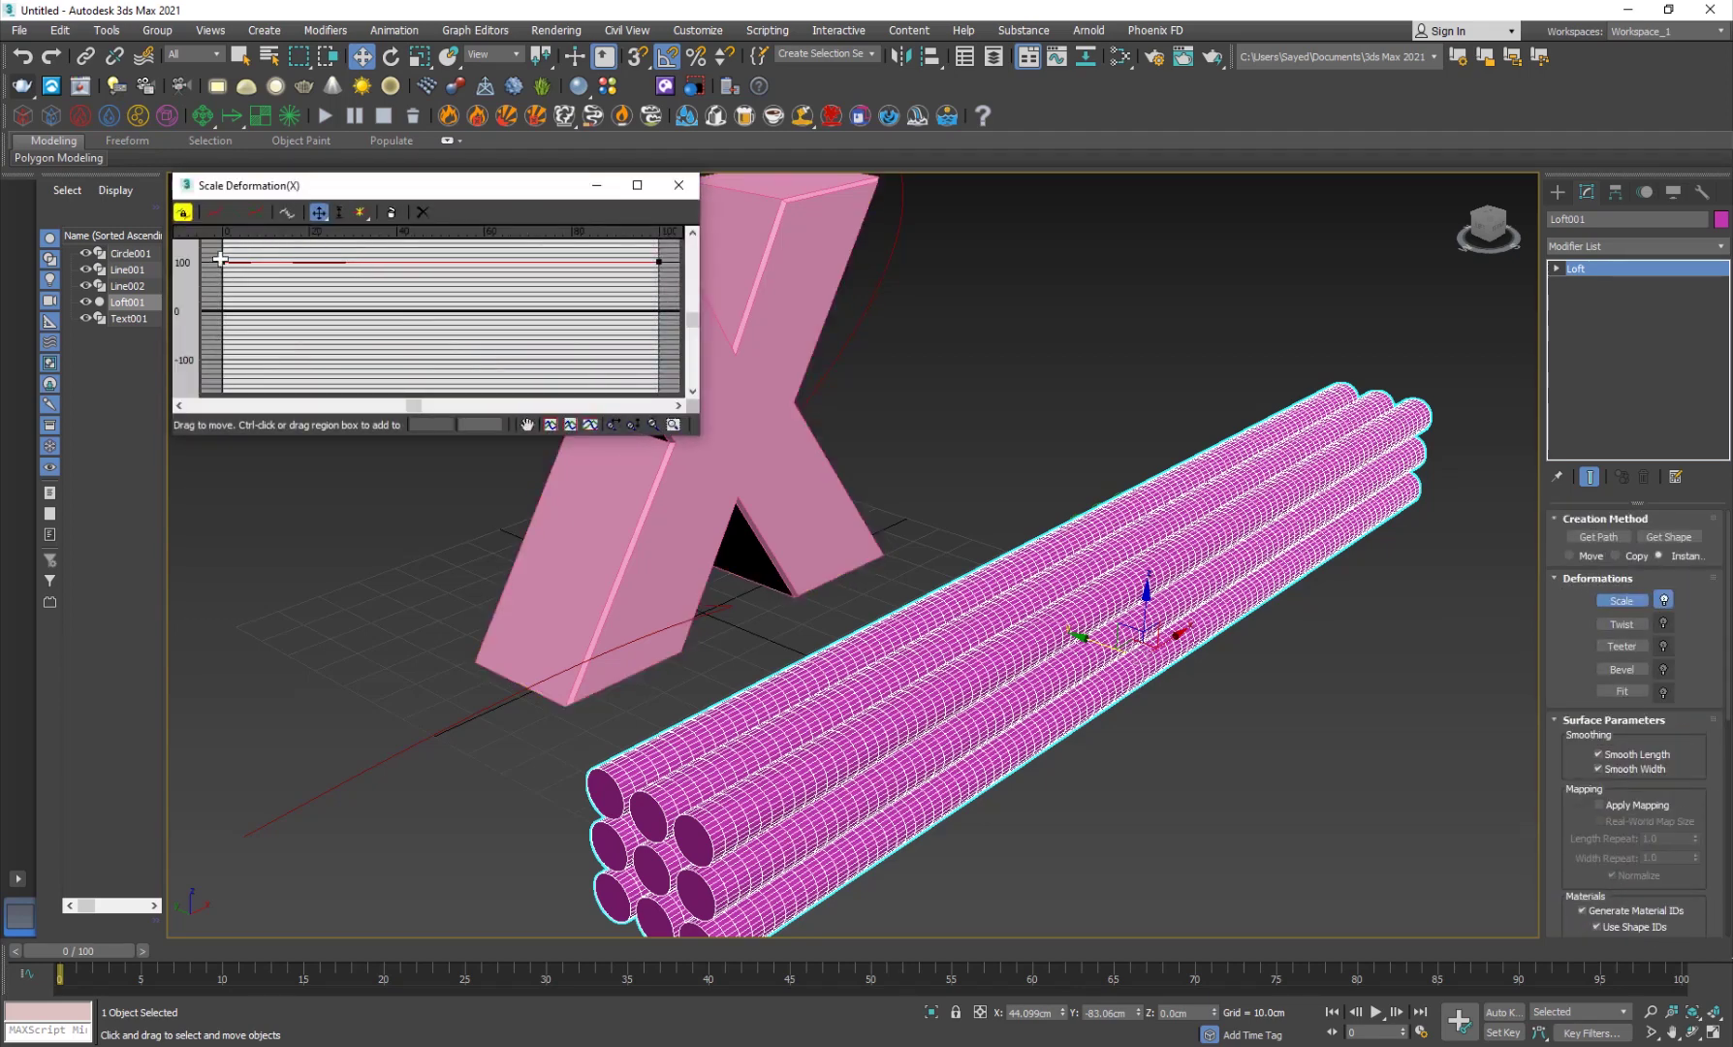
pyautogui.moveTo(222, 261)
pyautogui.mouseDown()
pyautogui.moveTo(222, 291)
pyautogui.moveTo(222, 269)
pyautogui.mouseUp()
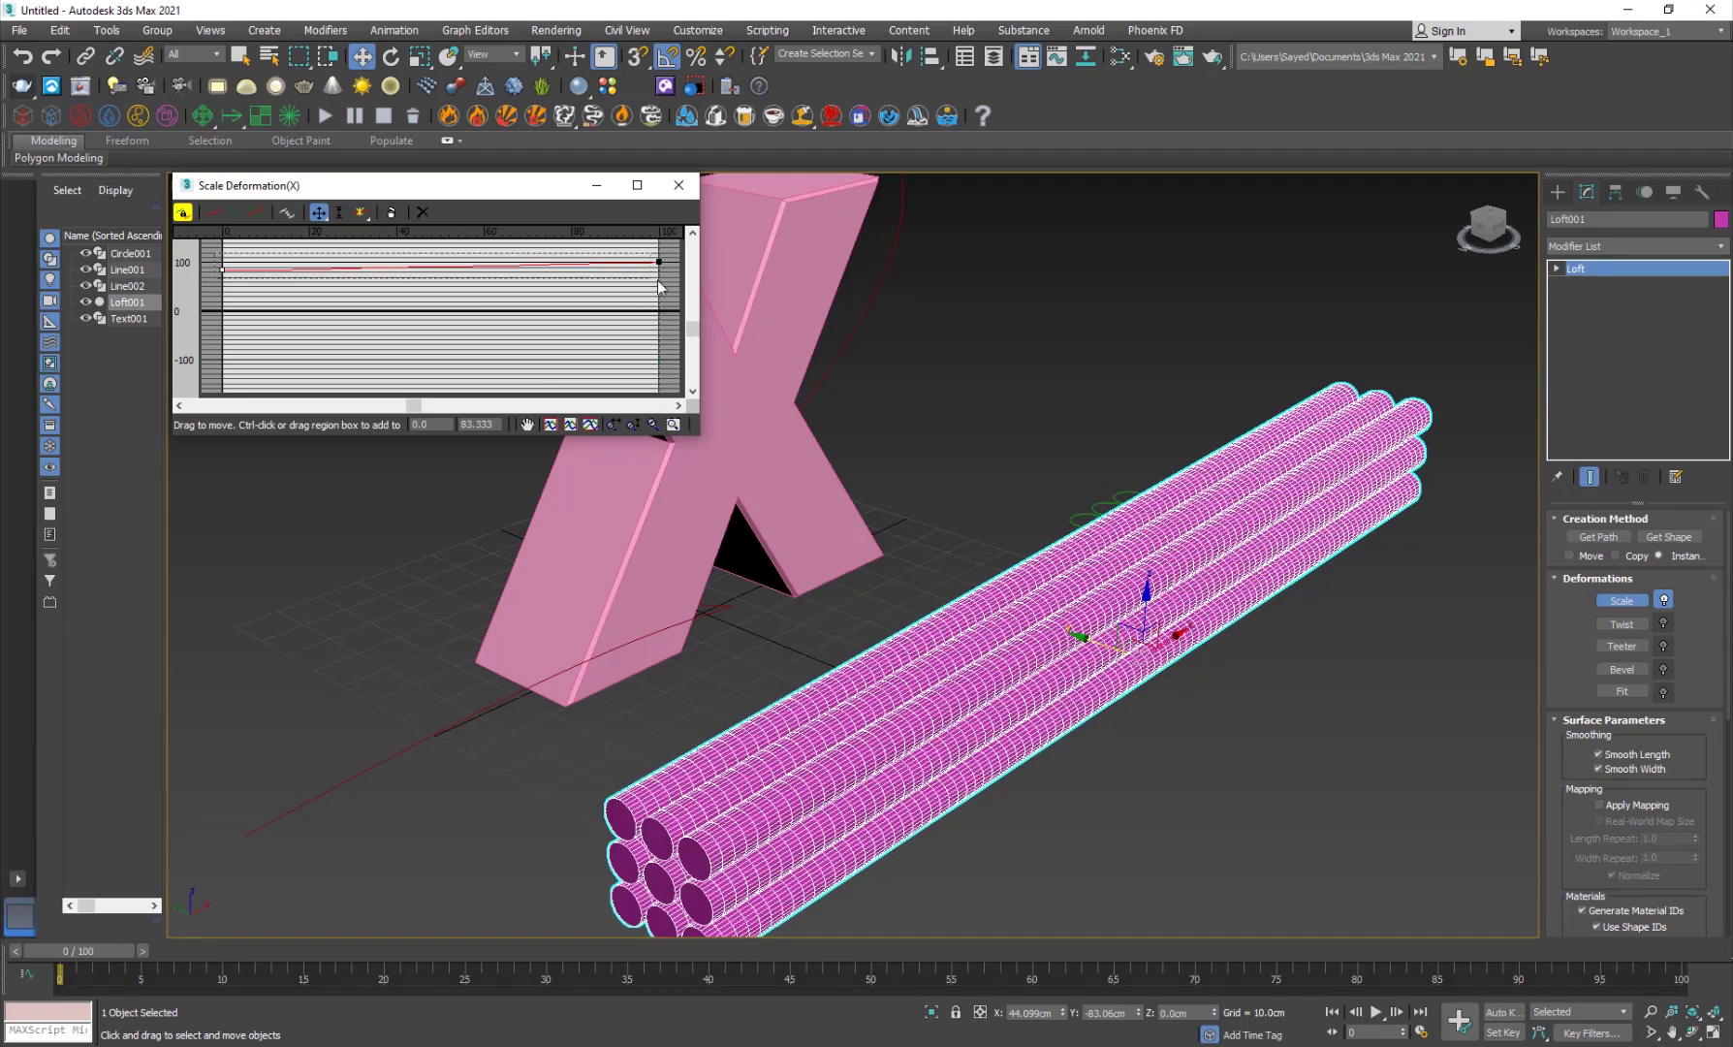
pyautogui.moveTo(658, 280); pyautogui.dragTo(655, 262)
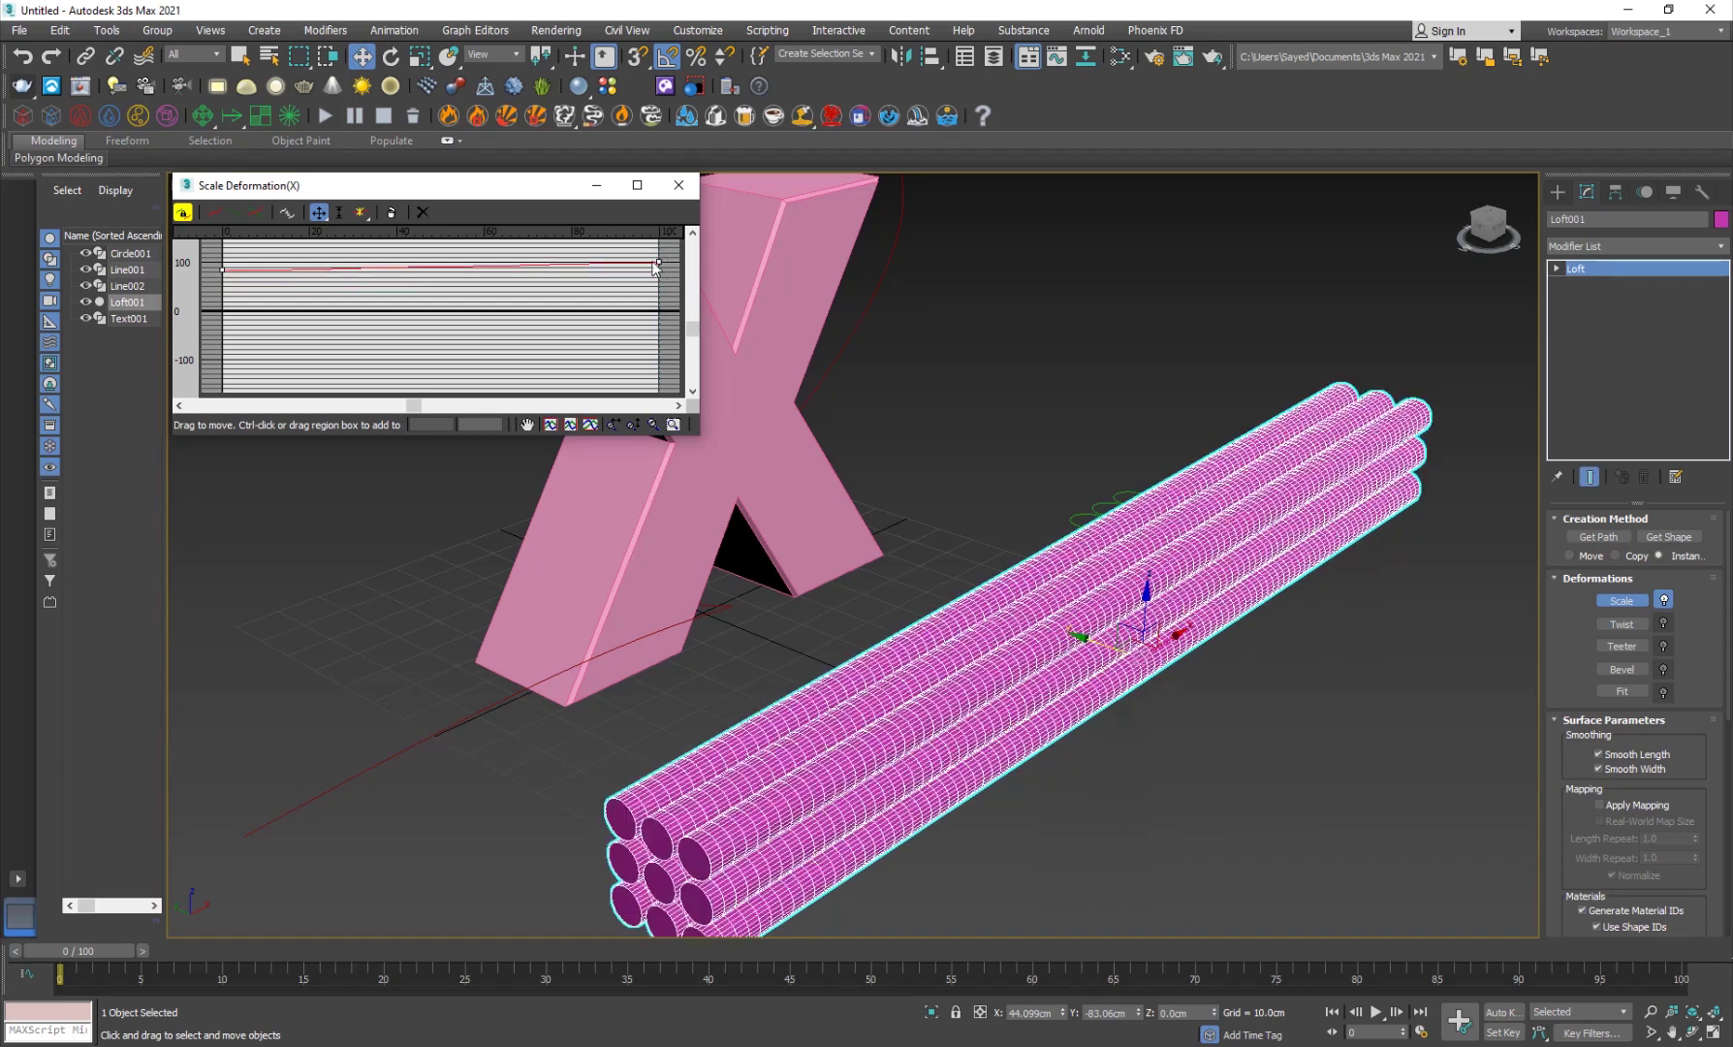
pyautogui.click(678, 185)
# Try a bevel deformation with its start point raised to about 9 while scaling is off, and restore the scale deformation
pyautogui.click(1664, 601)
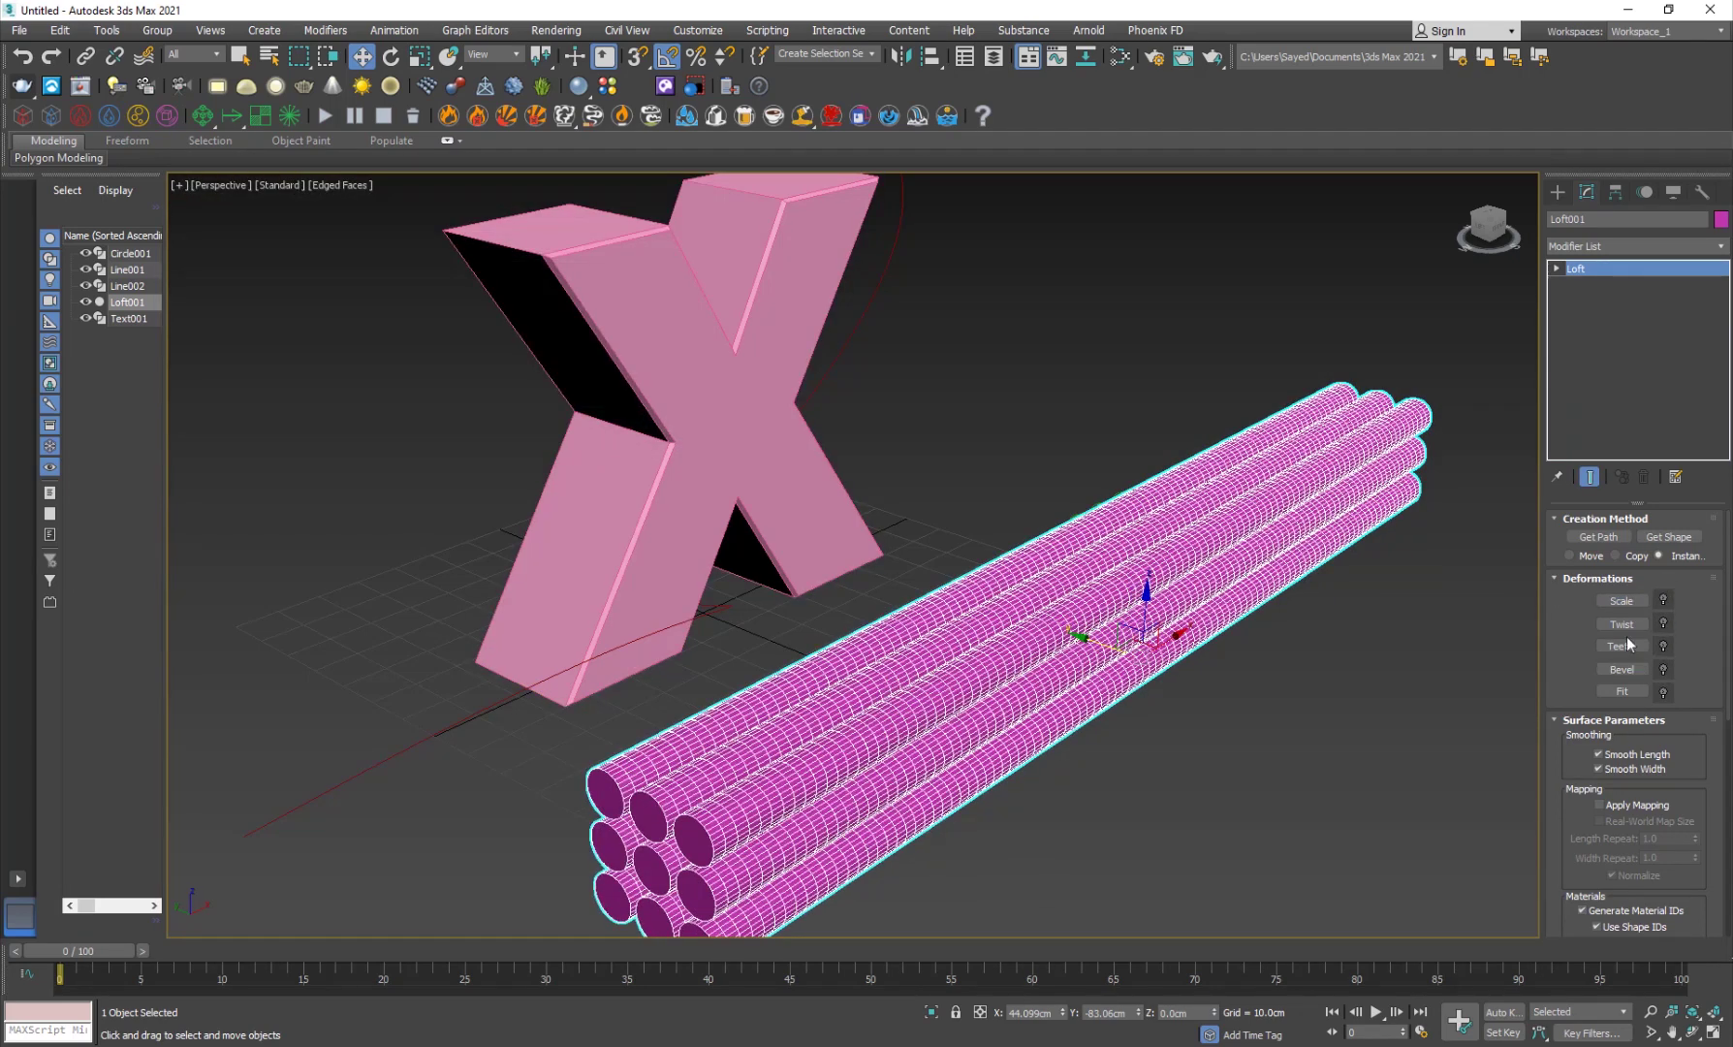
pyautogui.click(1621, 669)
pyautogui.moveTo(277, 364)
pyautogui.mouseDown()
pyautogui.moveTo(279, 382)
pyautogui.moveTo(273, 360)
pyautogui.mouseUp()
pyautogui.click(284, 369)
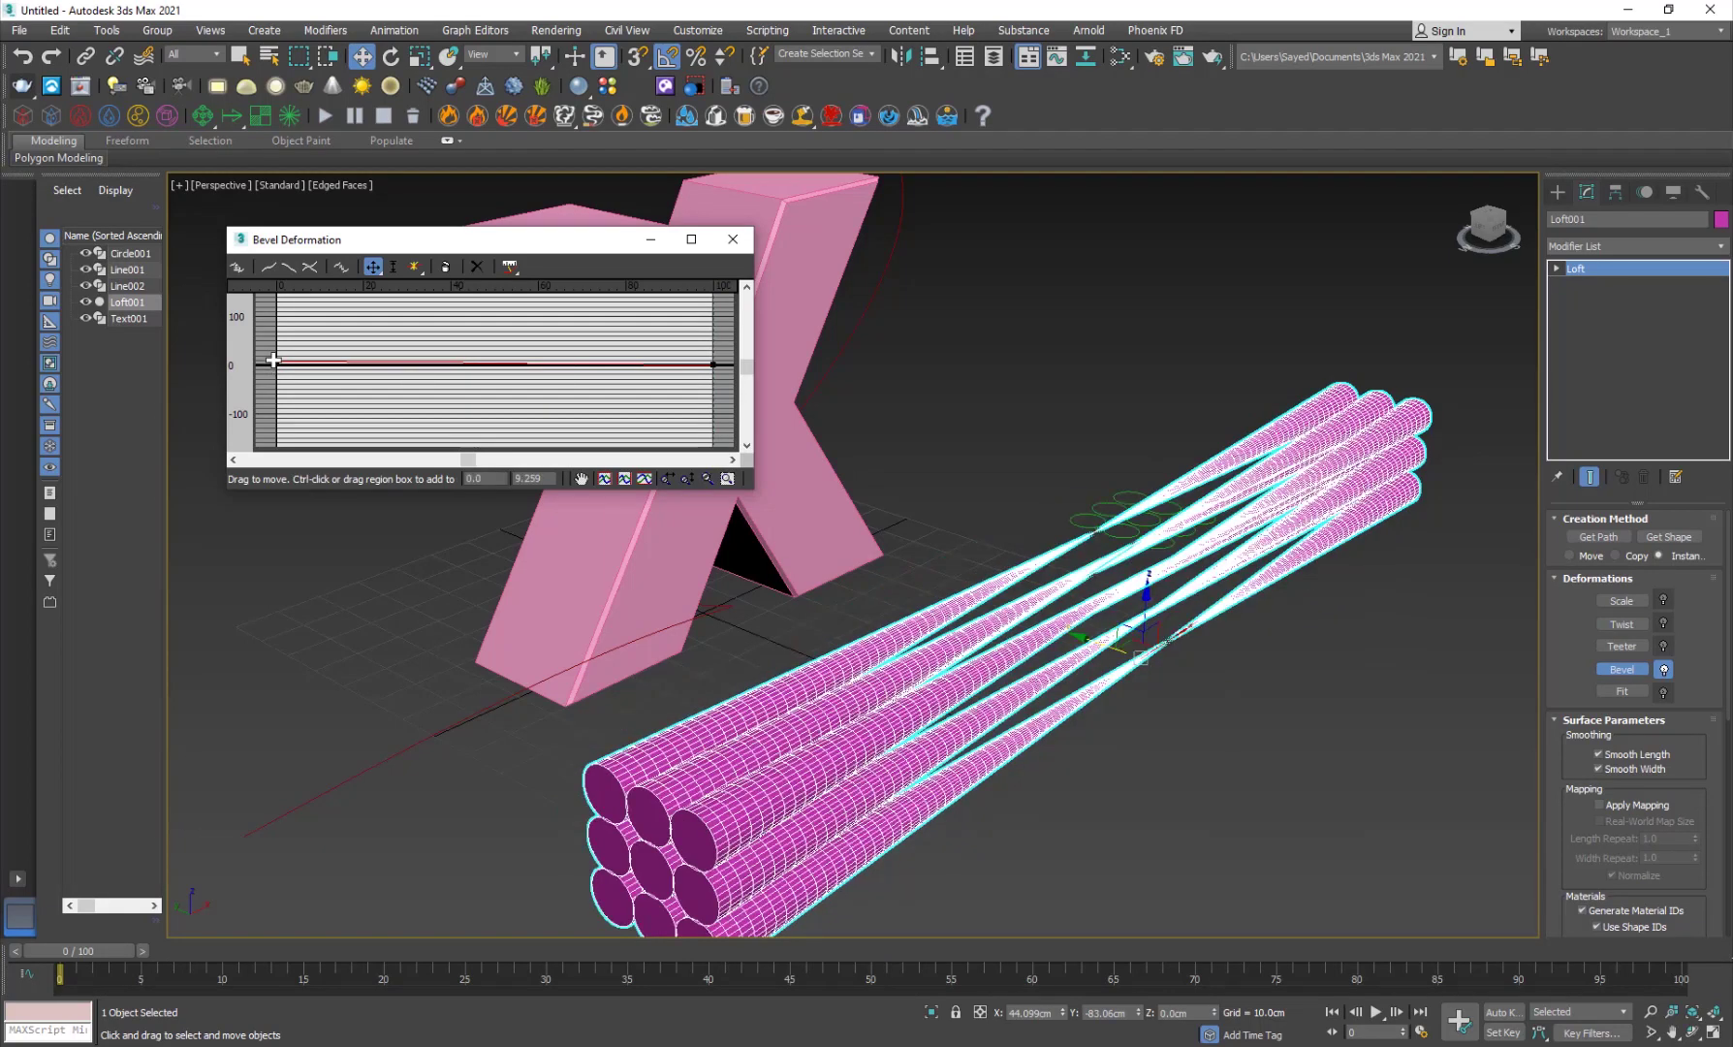
pyautogui.click(1621, 668)
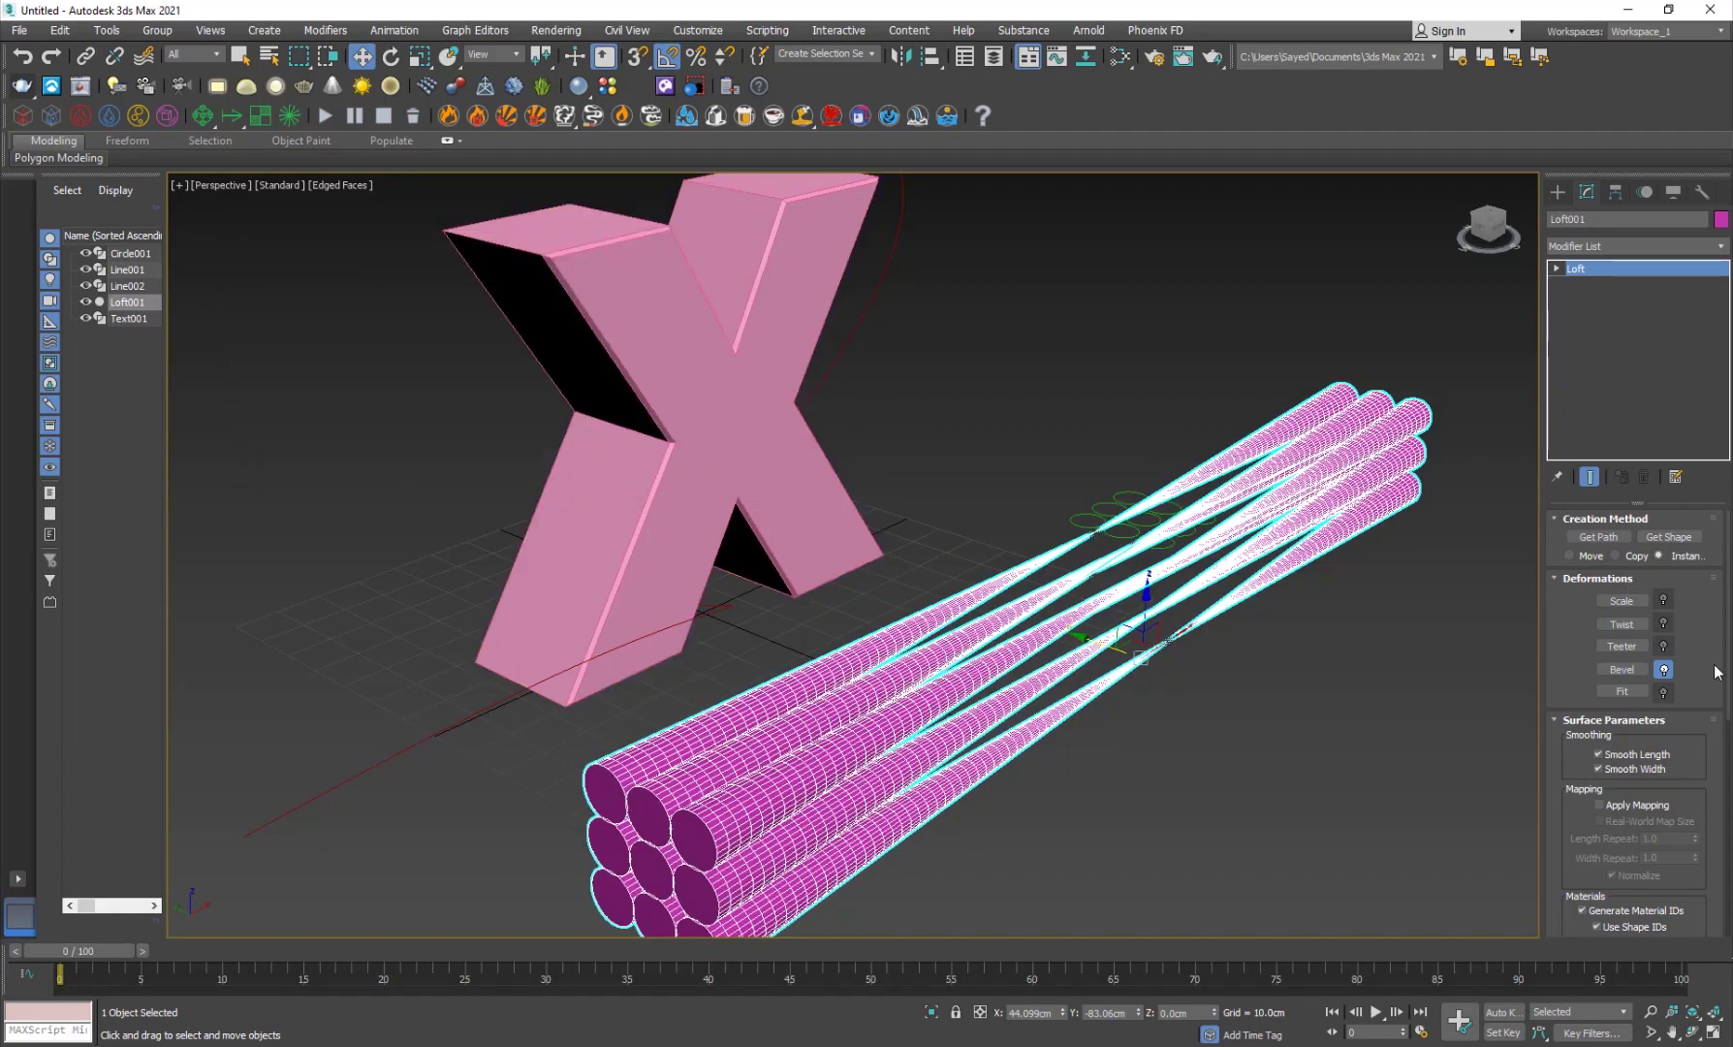
pyautogui.click(1662, 669)
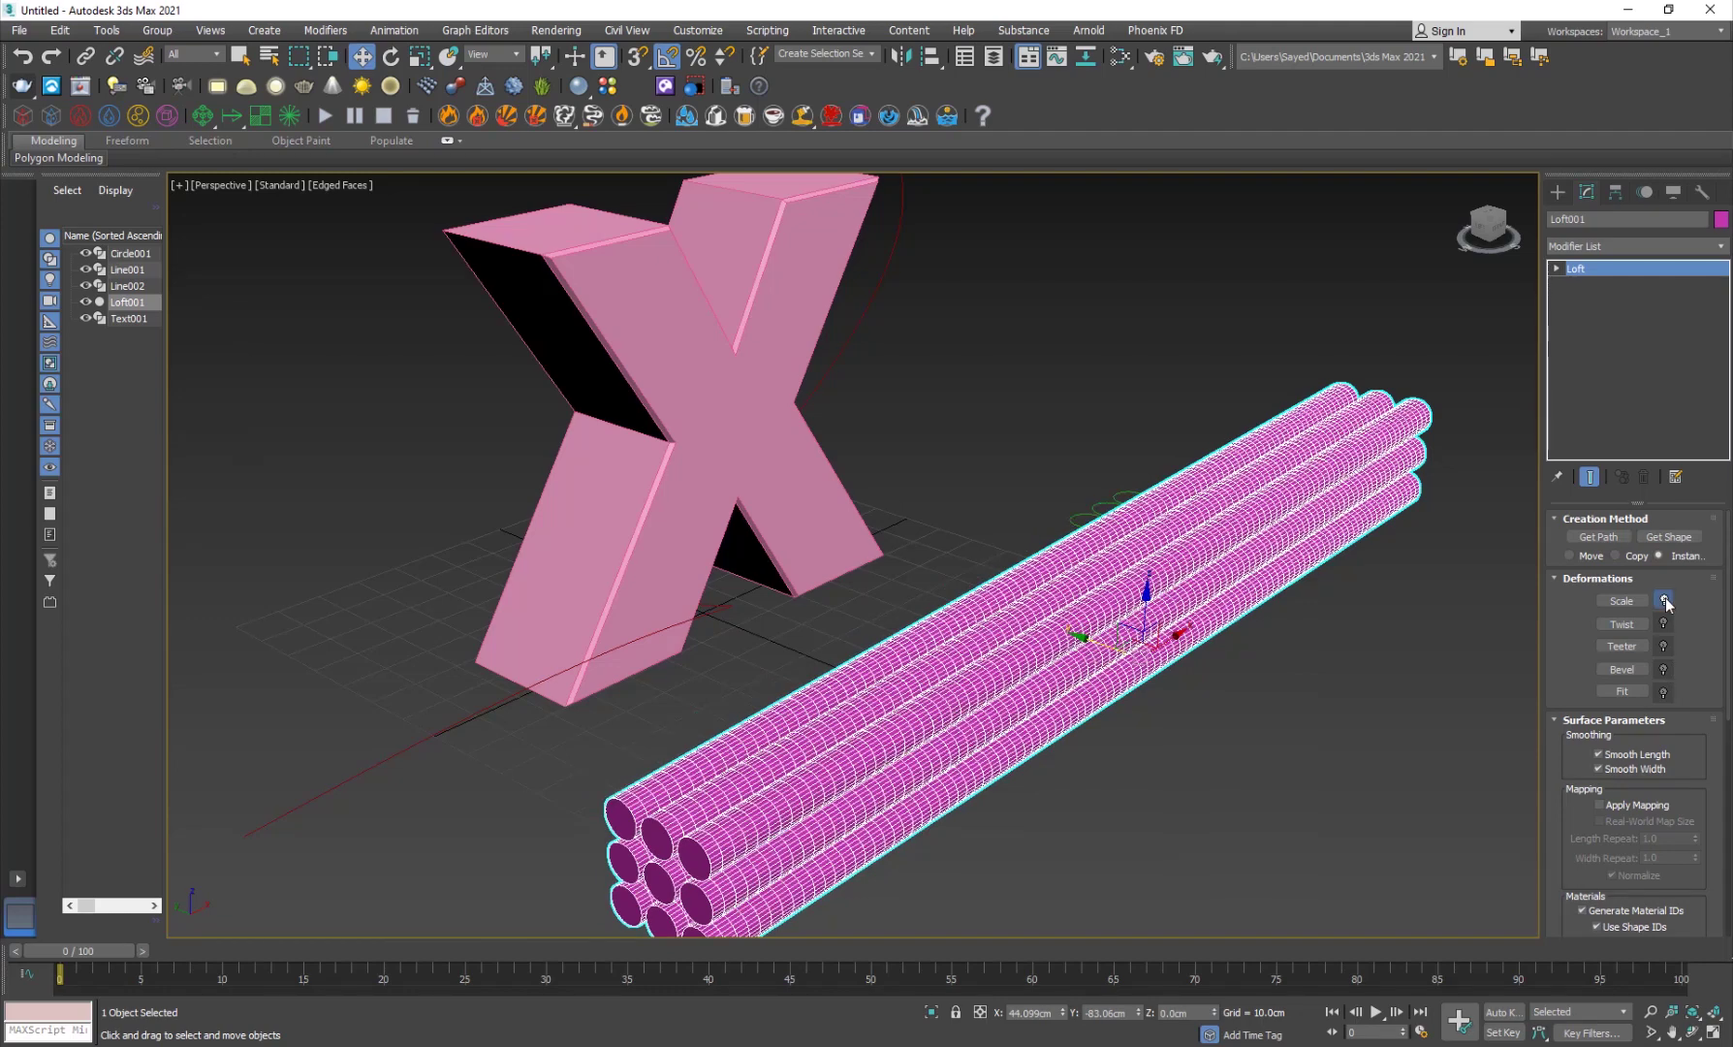
# Make one independent copy of the loft about 365 cm along X and hide the copy
pyautogui.scroll(-6, 969, 661)
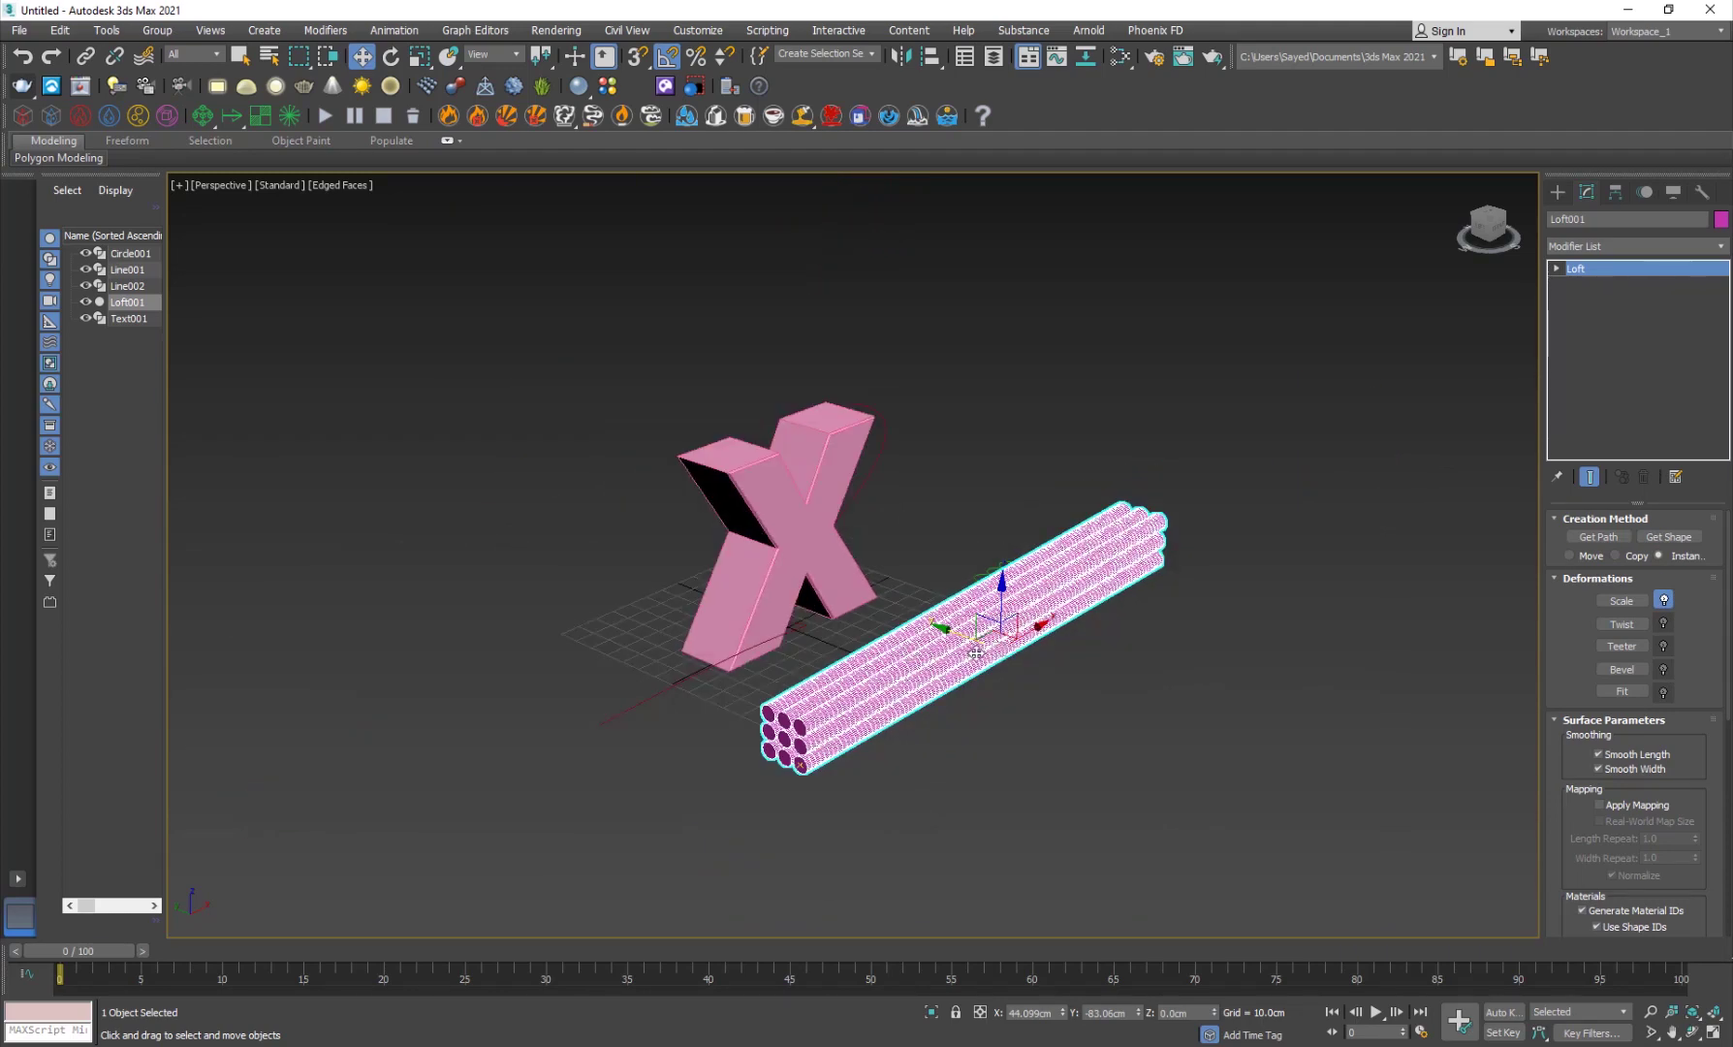
pyautogui.keyDown('shift'); pyautogui.moveTo(1029, 635); pyautogui.dragTo(1338, 466); pyautogui.keyUp('shift')
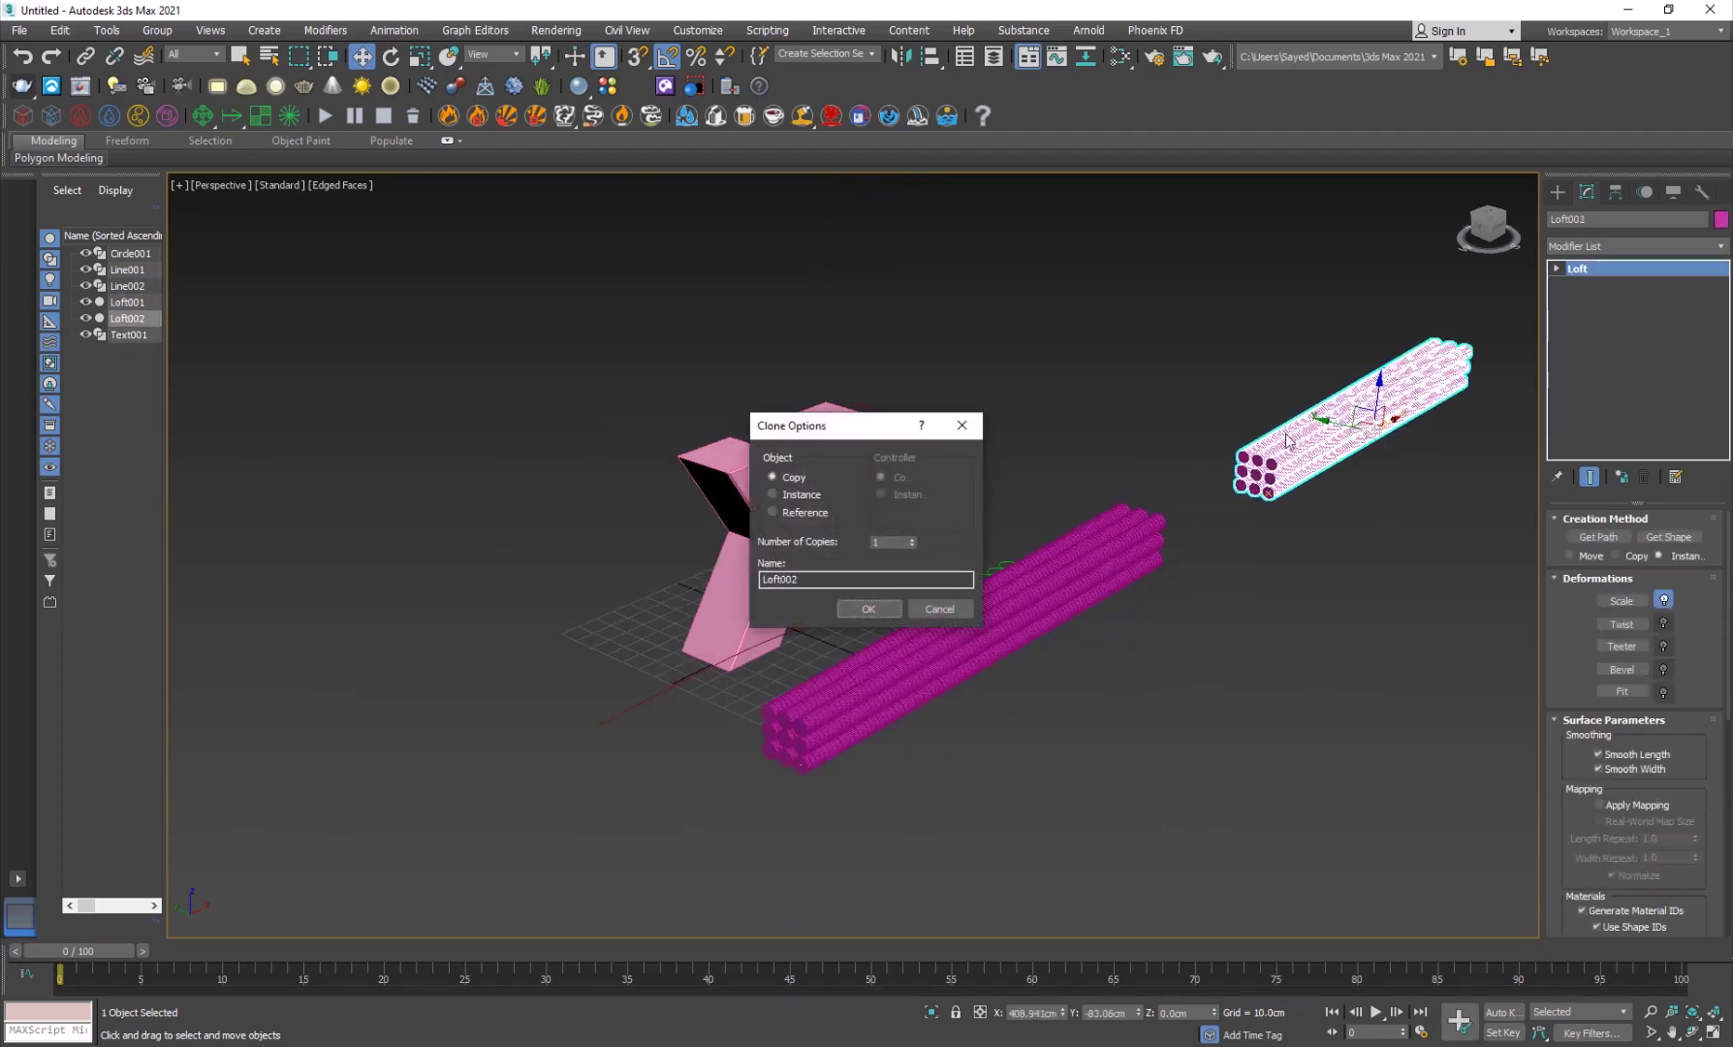
pyautogui.click(883, 609)
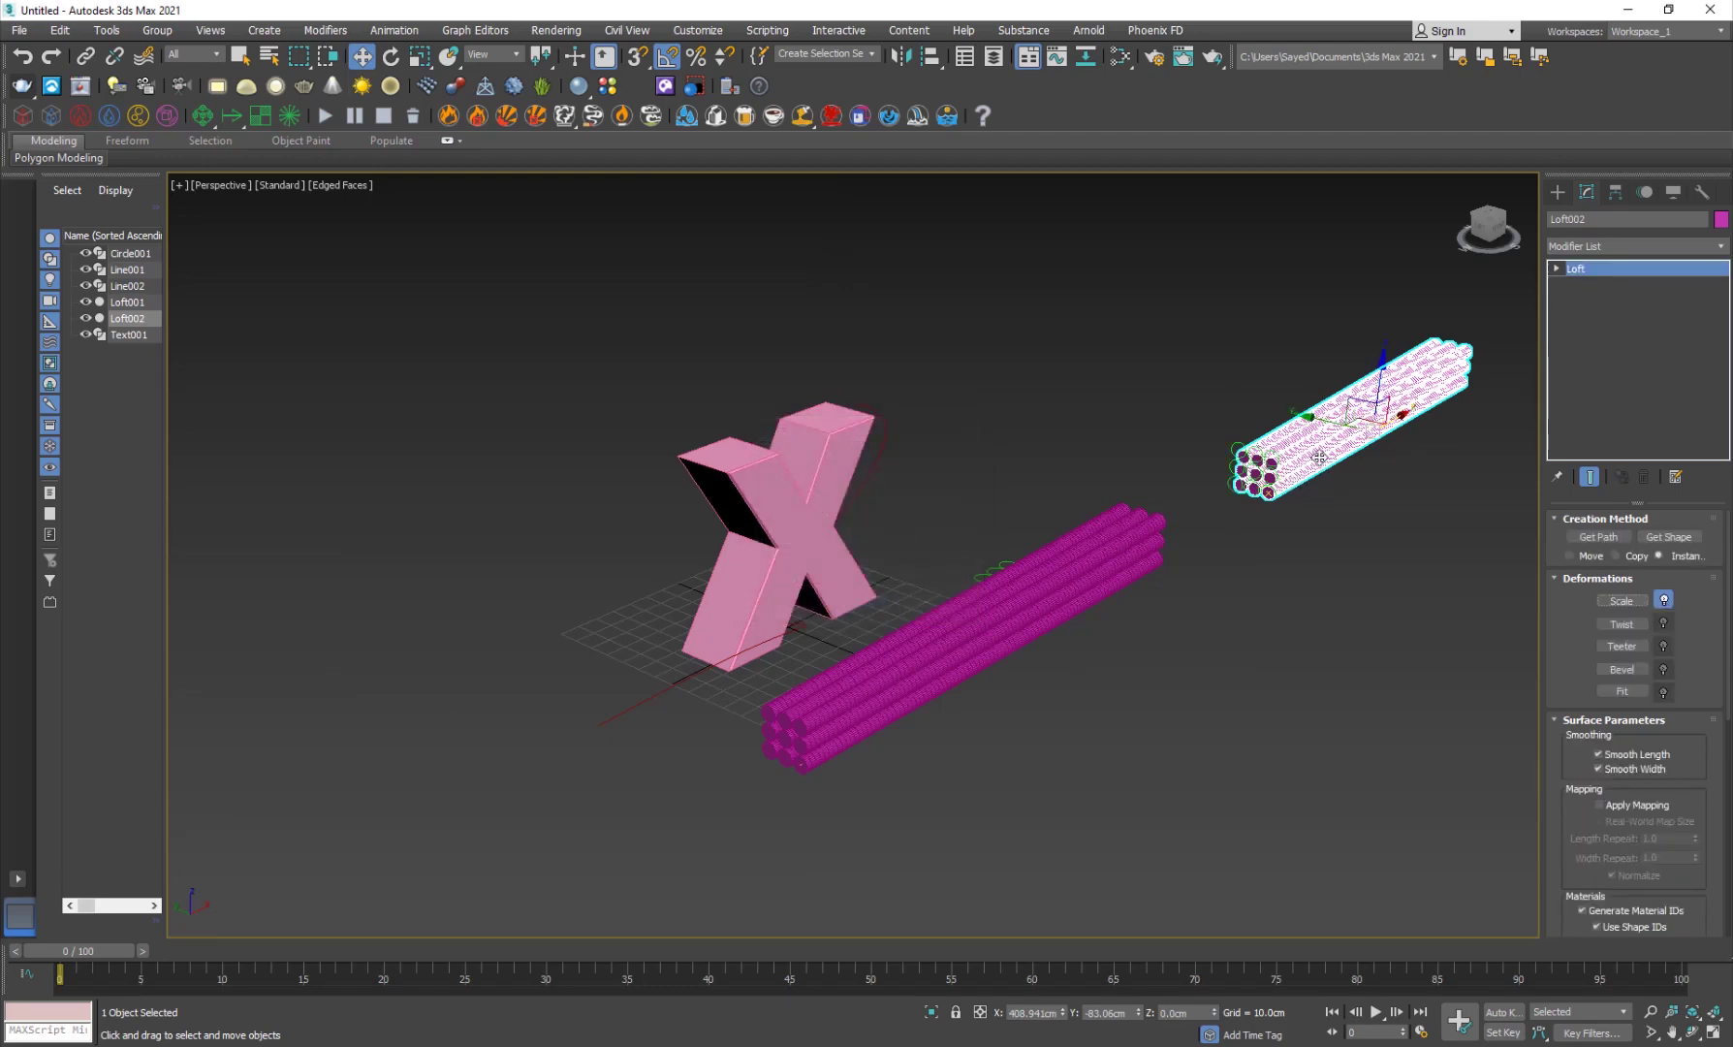
pyautogui.rightClick(1319, 458)
pyautogui.click(1370, 405)
# Taper the original loft more strongly by lowering the start point of its scale deformation curve to about 45%
pyautogui.click(939, 696)
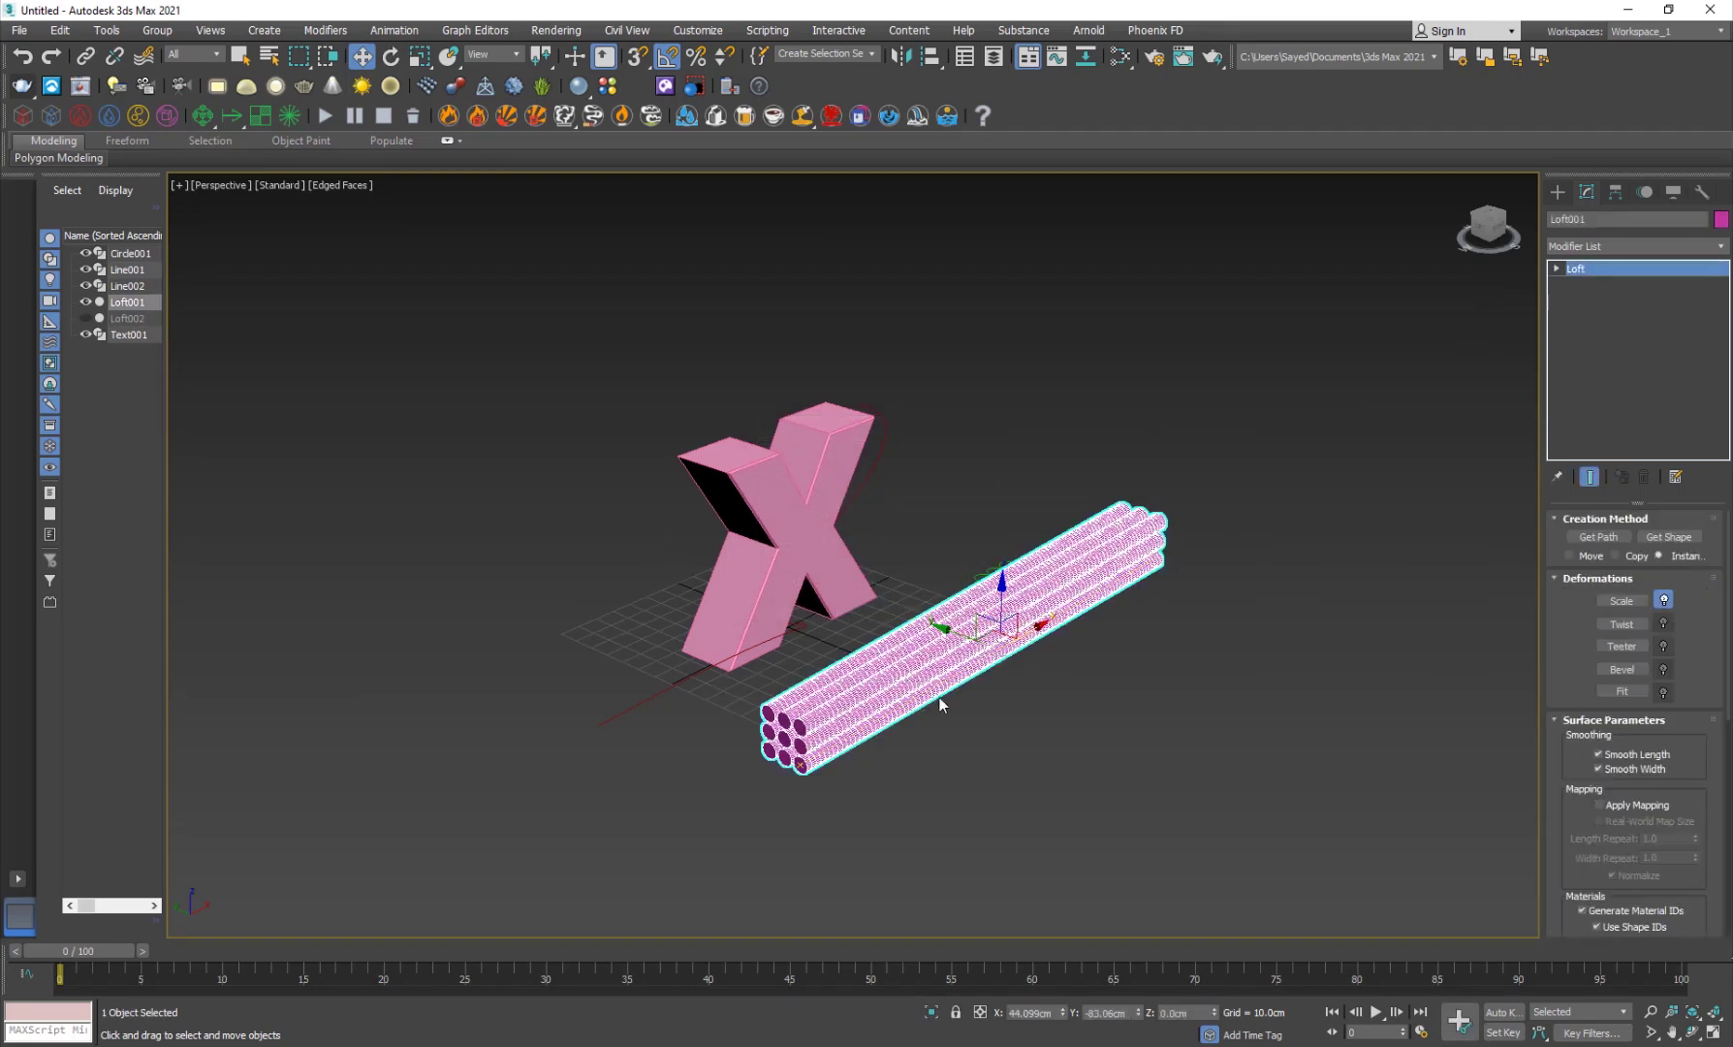
pyautogui.scroll(4, 939, 697)
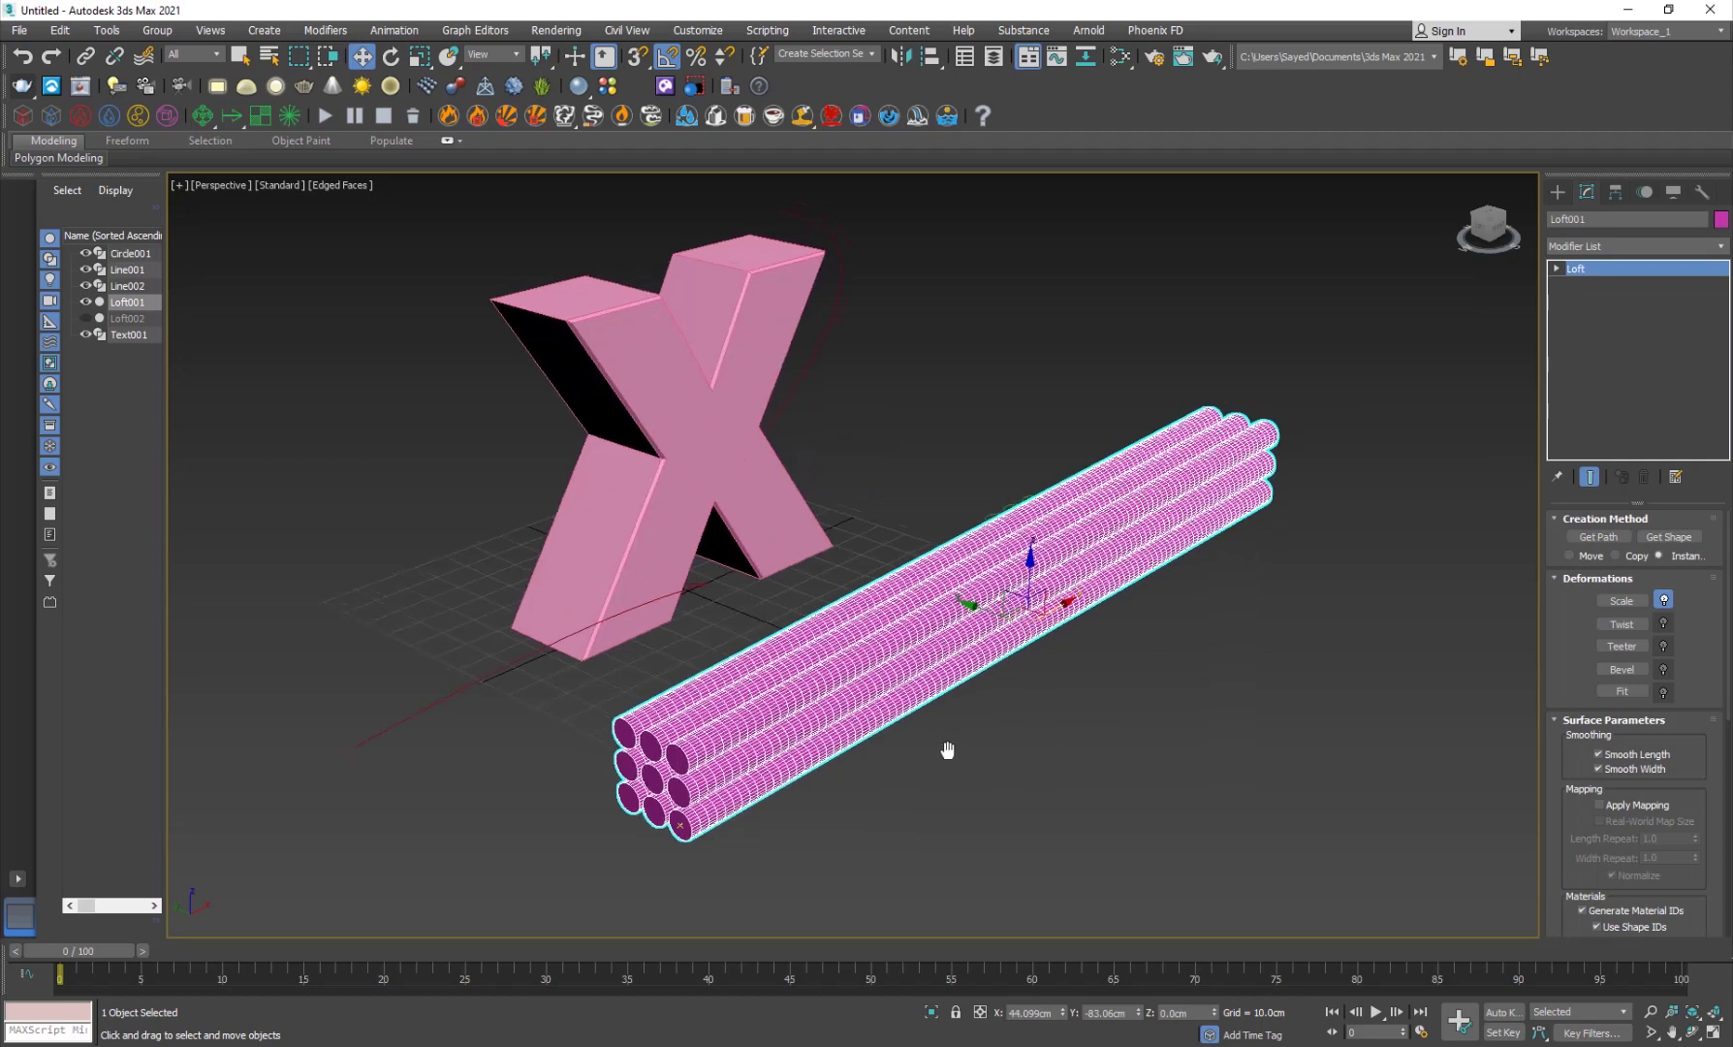
pyautogui.click(1624, 603)
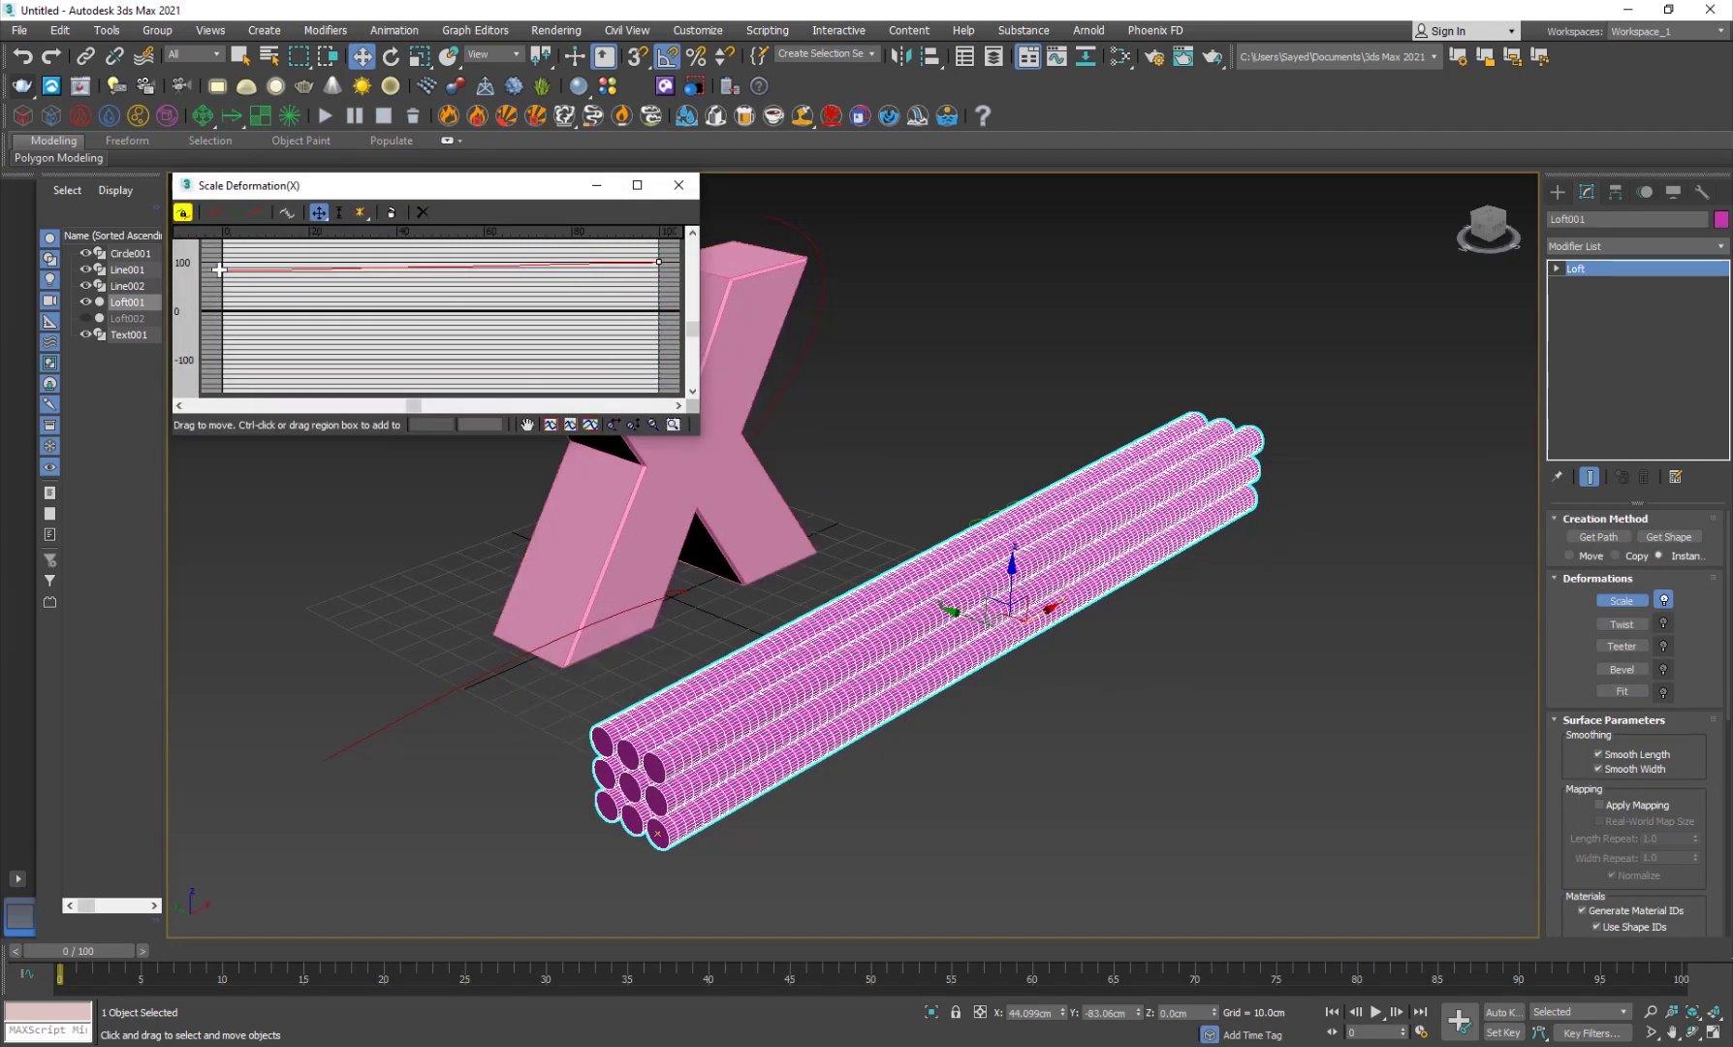
pyautogui.moveTo(219, 269); pyautogui.dragTo(222, 282)
pyautogui.hotkey('ctrl', 'z')
pyautogui.click(222, 270)
pyautogui.moveTo(221, 271); pyautogui.dragTo(222, 290)
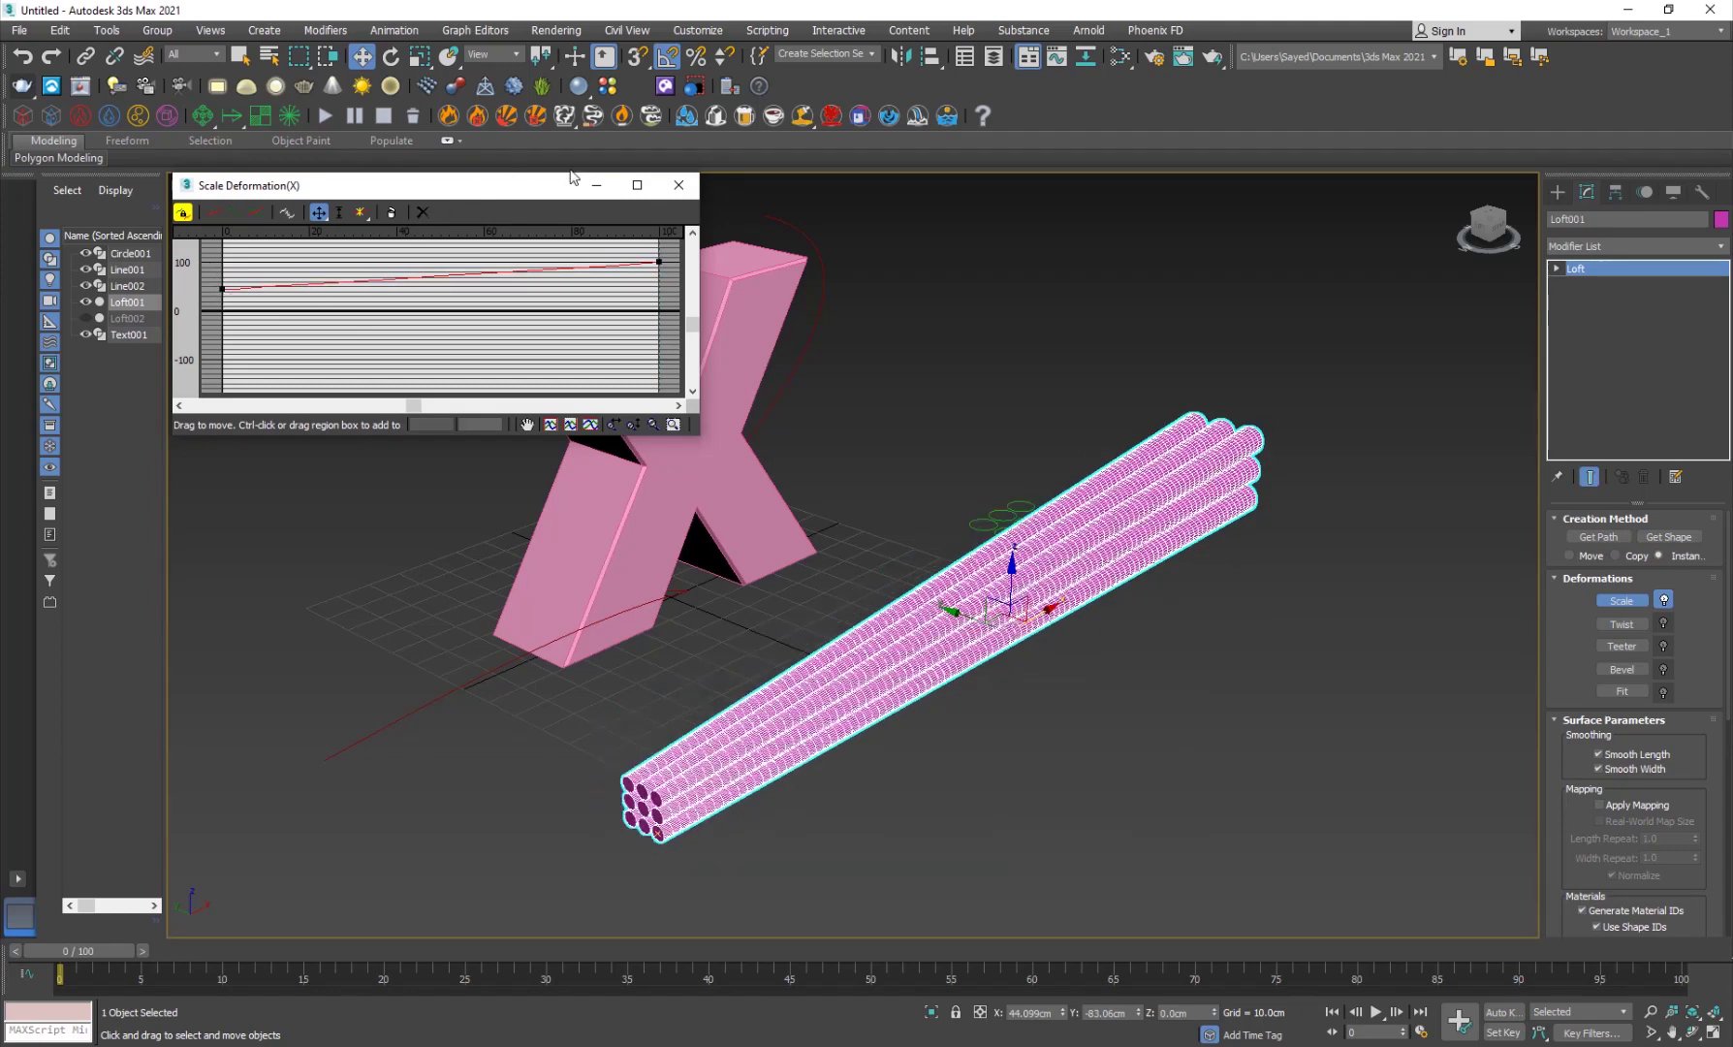
pyautogui.click(679, 184)
# Convert the tapered cable bundle to an editable poly
pyautogui.keyDown('alt'); pyautogui.moveTo(1027, 737); pyautogui.dragTo(1031, 651, button='middle'); pyautogui.keyUp('alt')
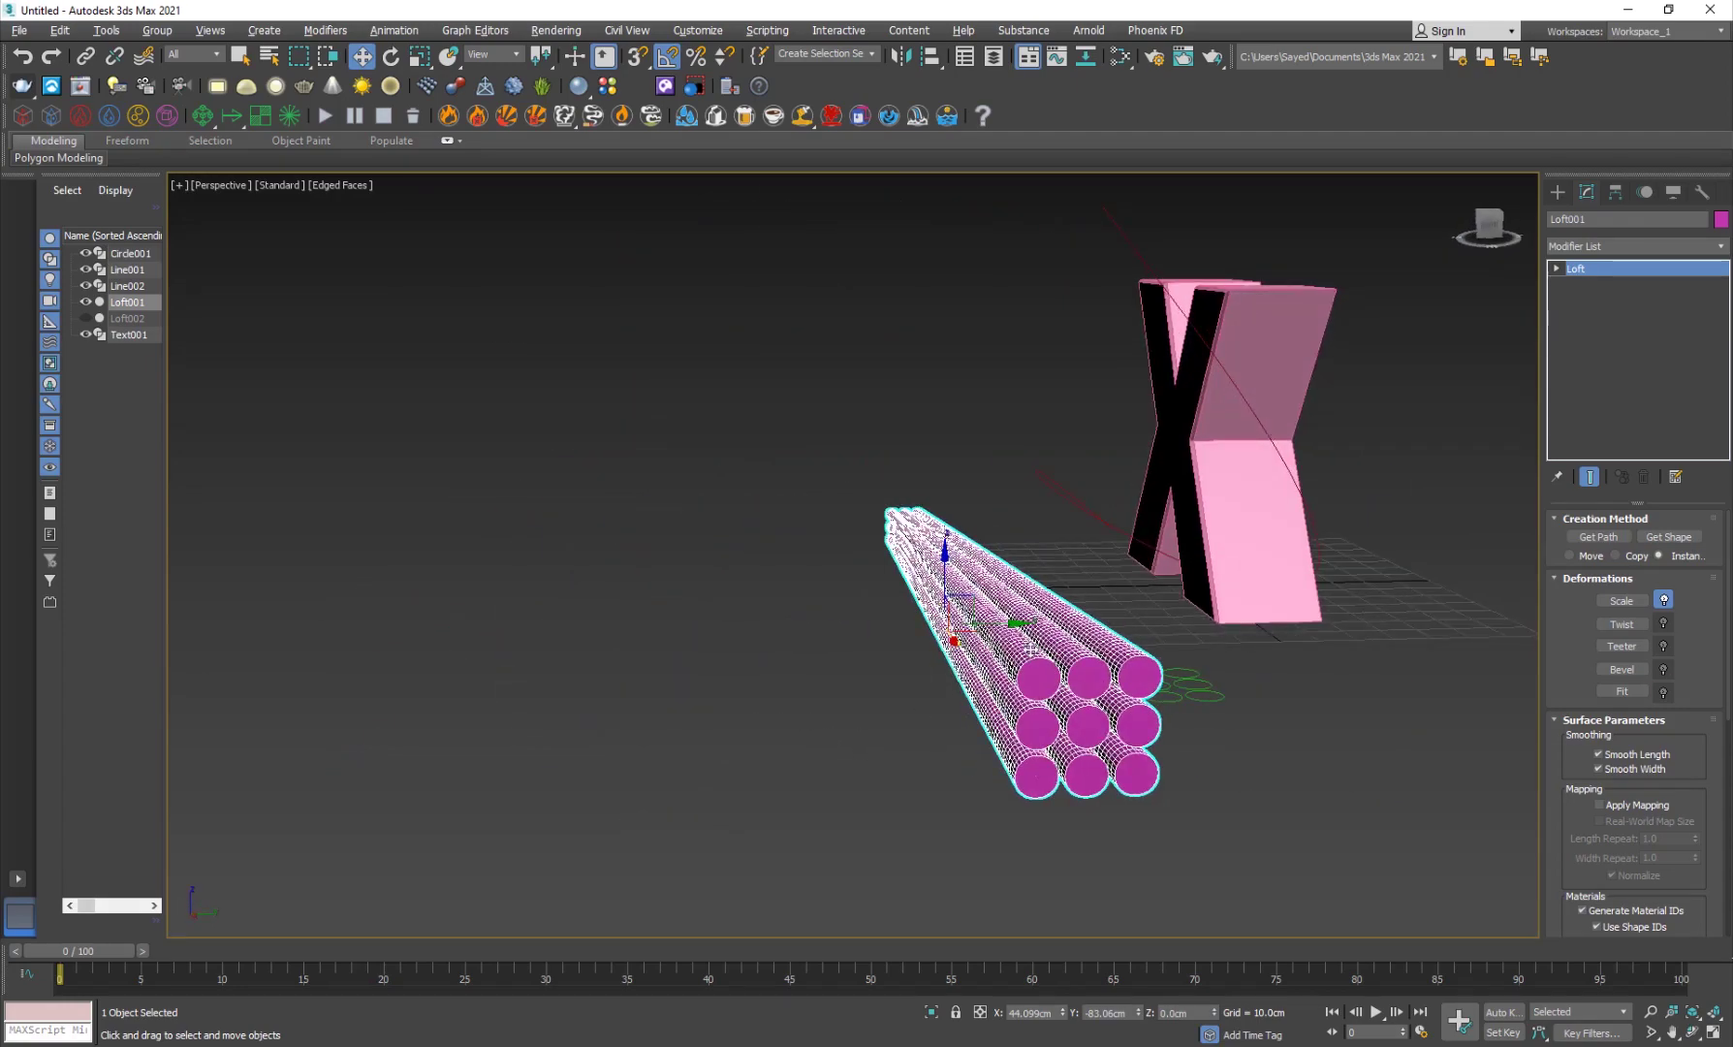
pyautogui.rightClick(1035, 591)
pyautogui.moveTo(1172, 820)
pyautogui.click(1281, 834)
# Delete the nine round end-cap polygons at the narrow end of the cable bundle
pyautogui.keyDown('alt'); pyautogui.moveTo(1284, 836); pyautogui.dragTo(1134, 513, button='middle'); pyautogui.keyUp('alt')
pyautogui.scroll(5, 944, 505)
pyautogui.scroll(-4, 980, 513)
pyautogui.moveTo(983, 511); pyautogui.dragTo(945, 589, button='middle')
pyautogui.scroll(2, 950, 485)
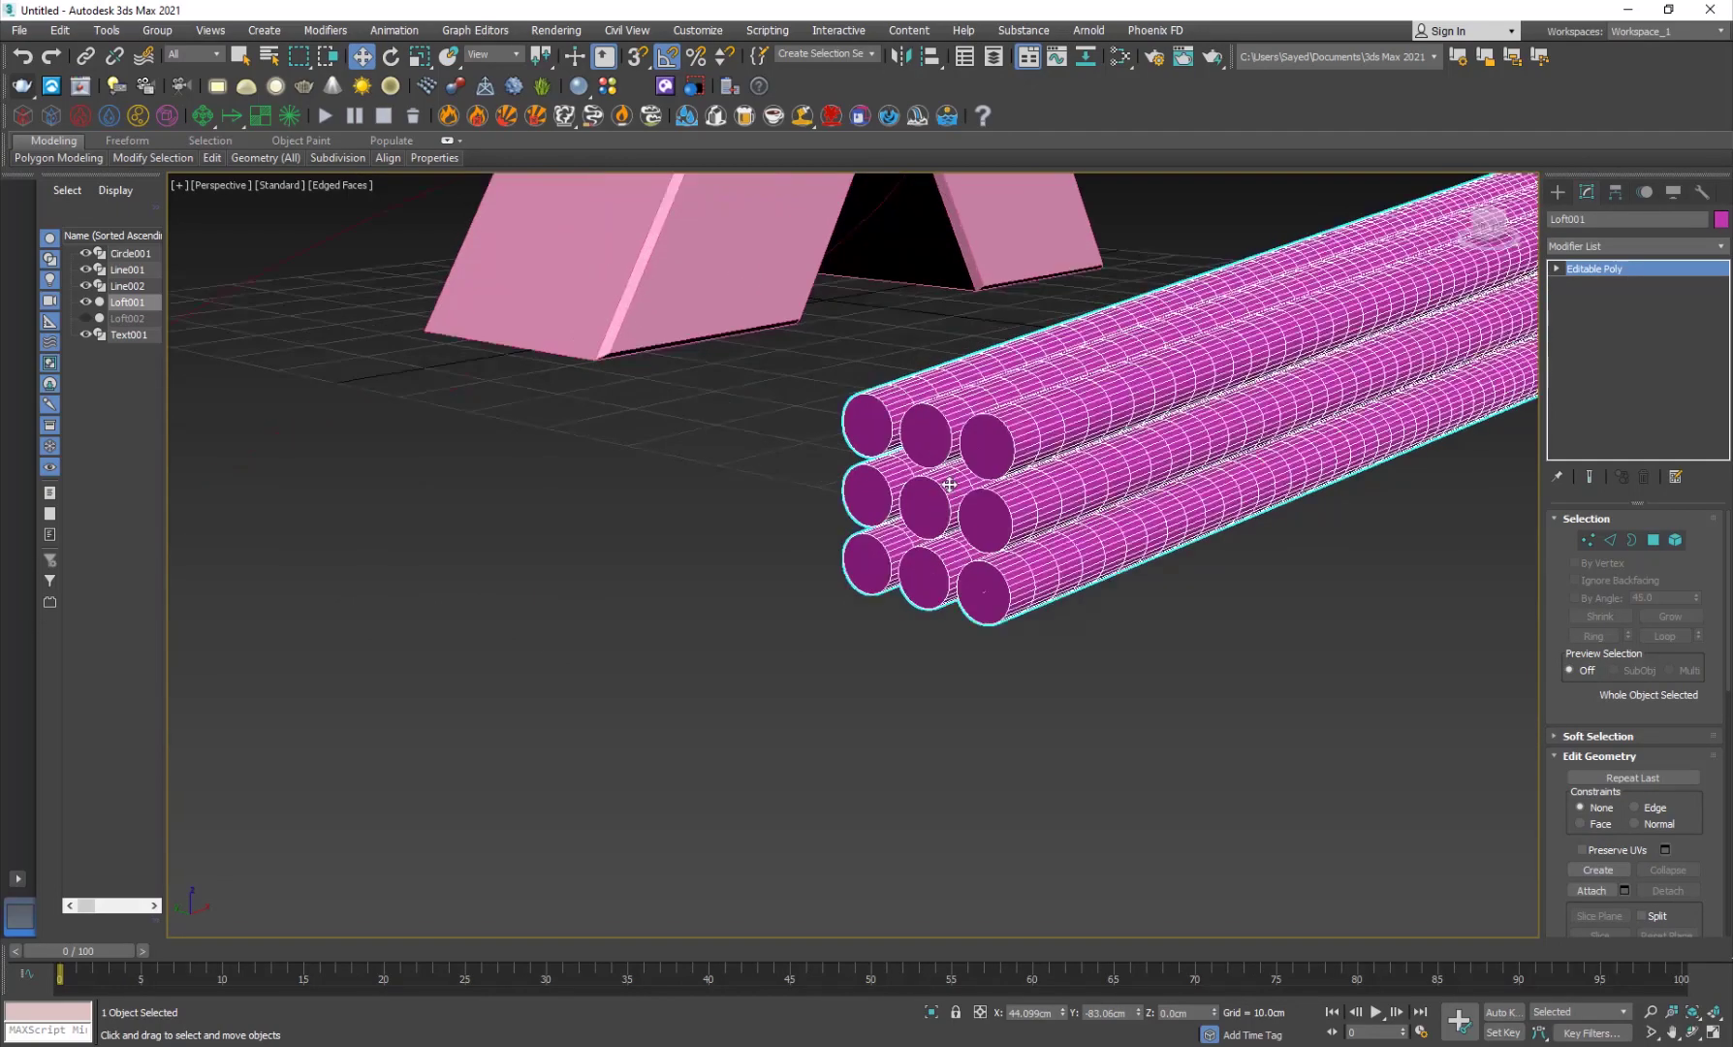
pyautogui.scroll(2, 1008, 447)
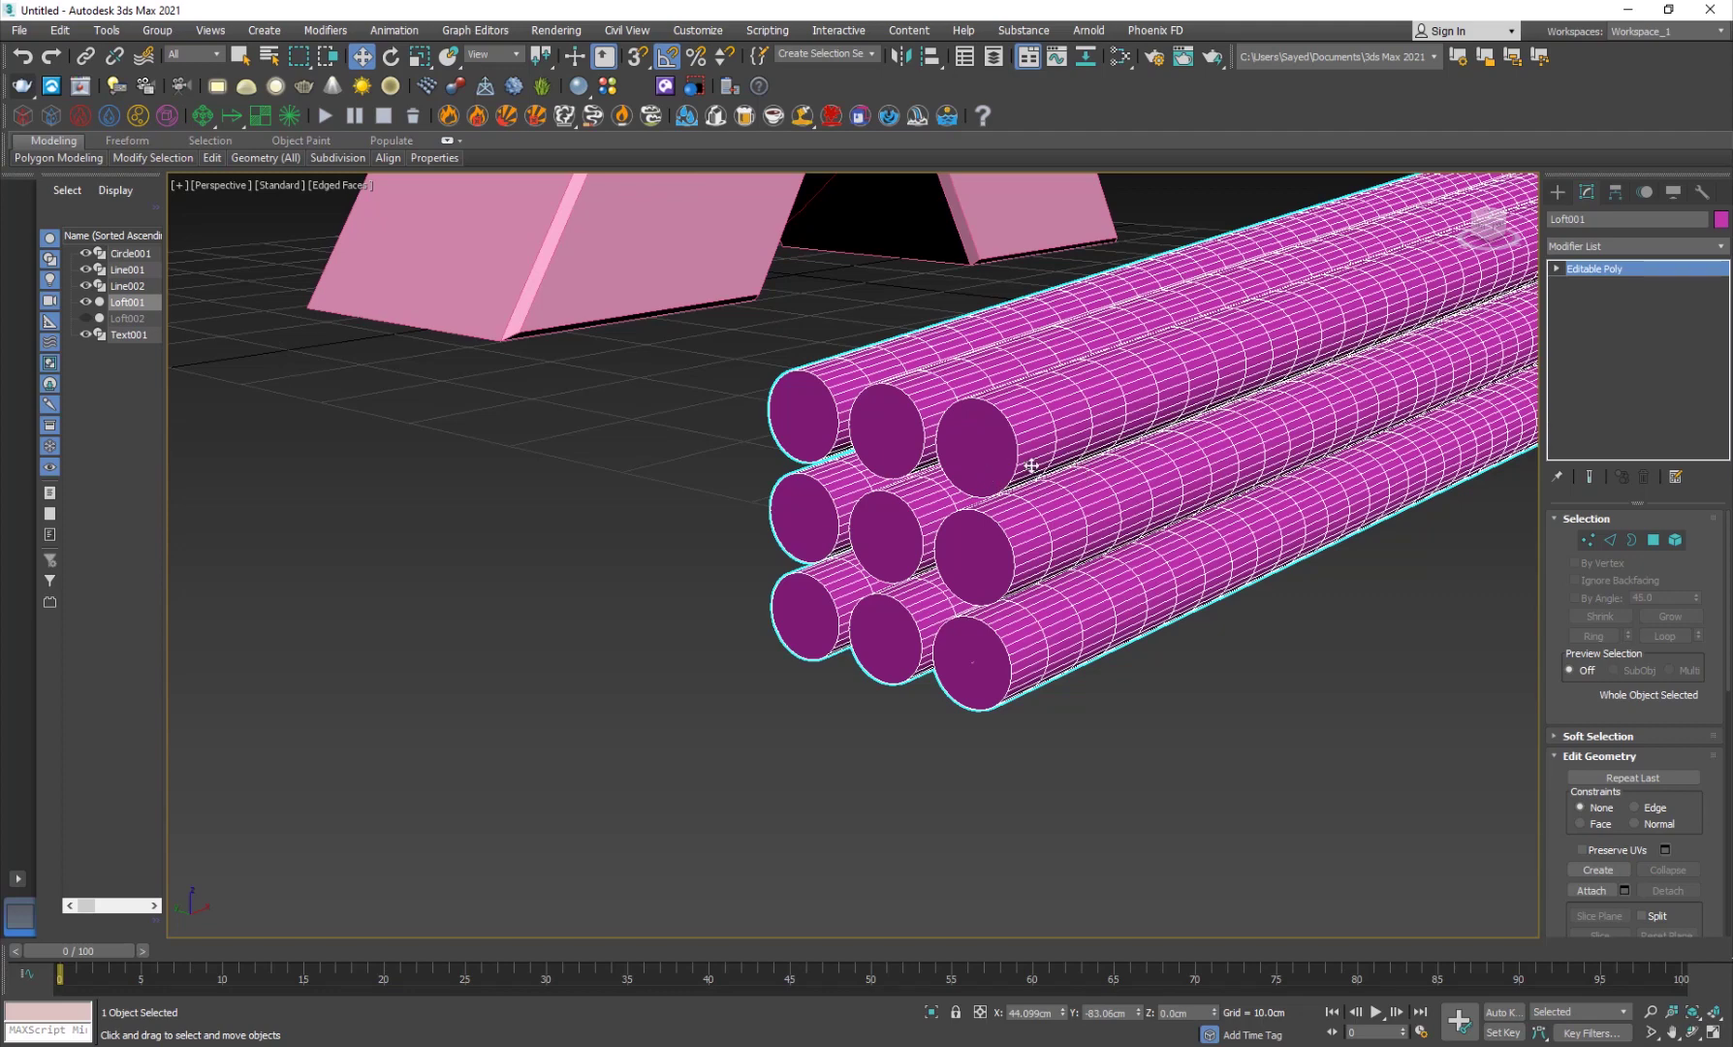
pyautogui.click(1653, 543)
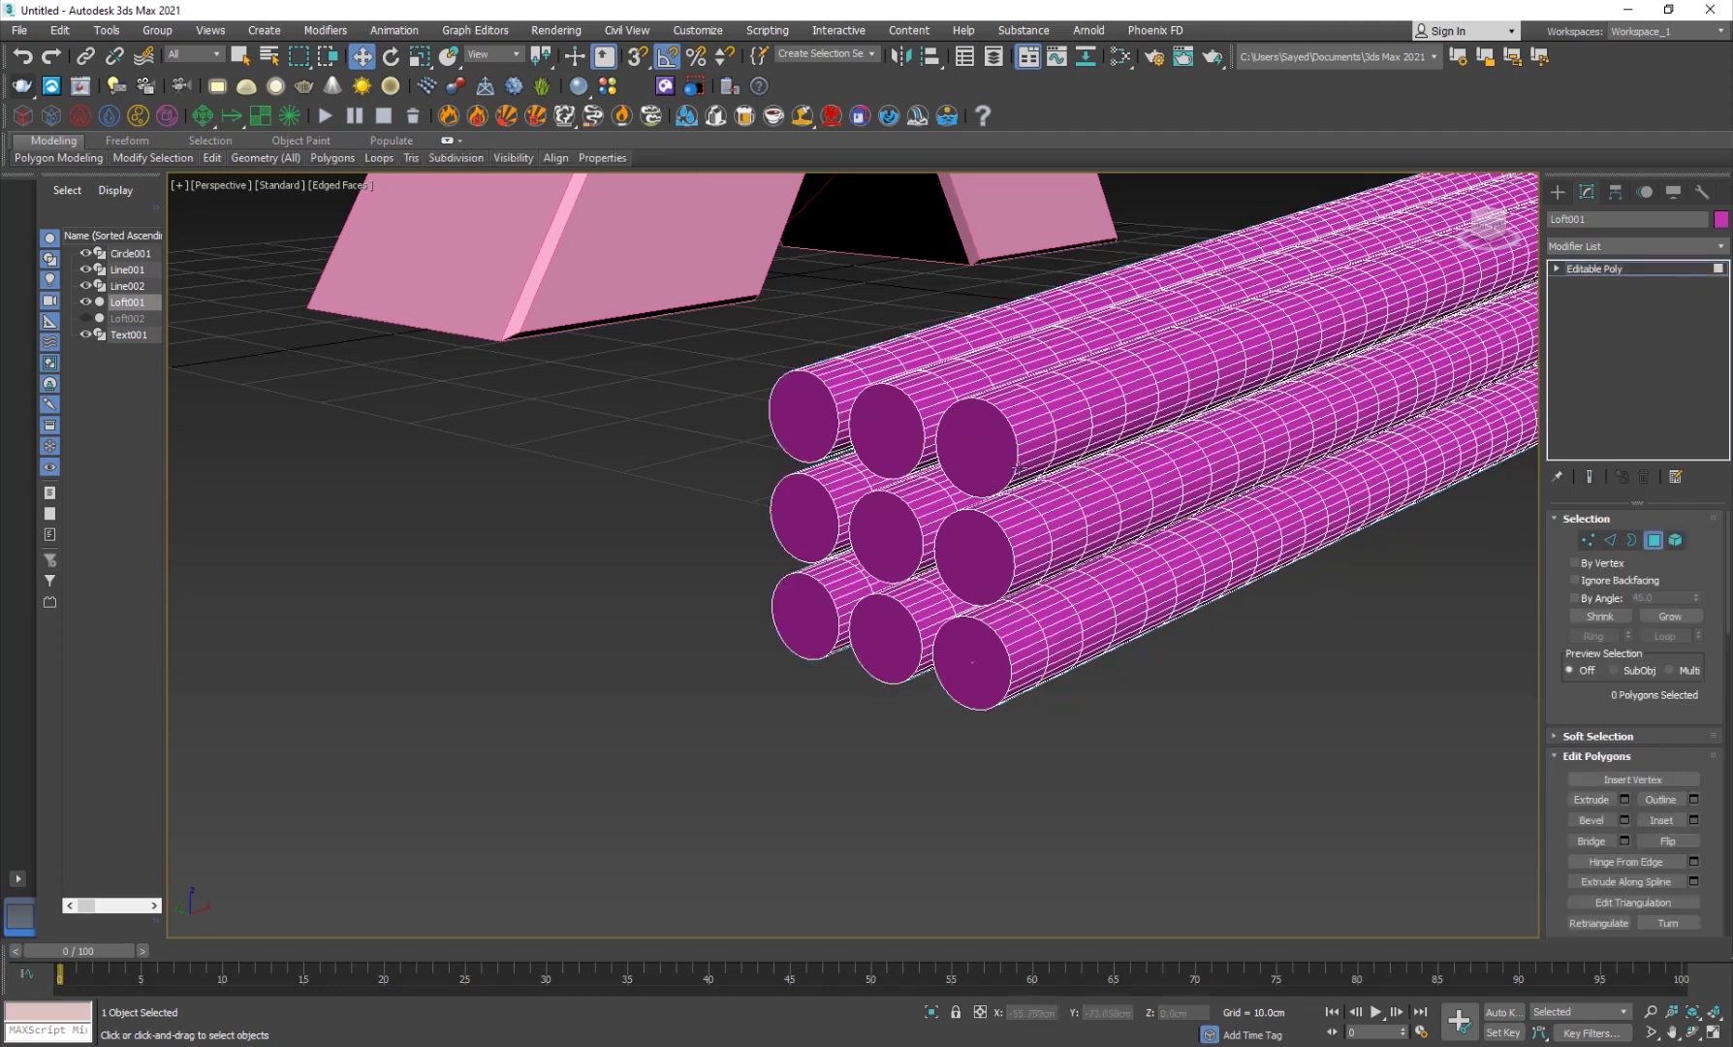
pyautogui.click(981, 446)
pyautogui.press('Delete')
pyautogui.click(886, 431)
pyautogui.press('Delete')
pyautogui.click(796, 425)
pyautogui.press('Delete')
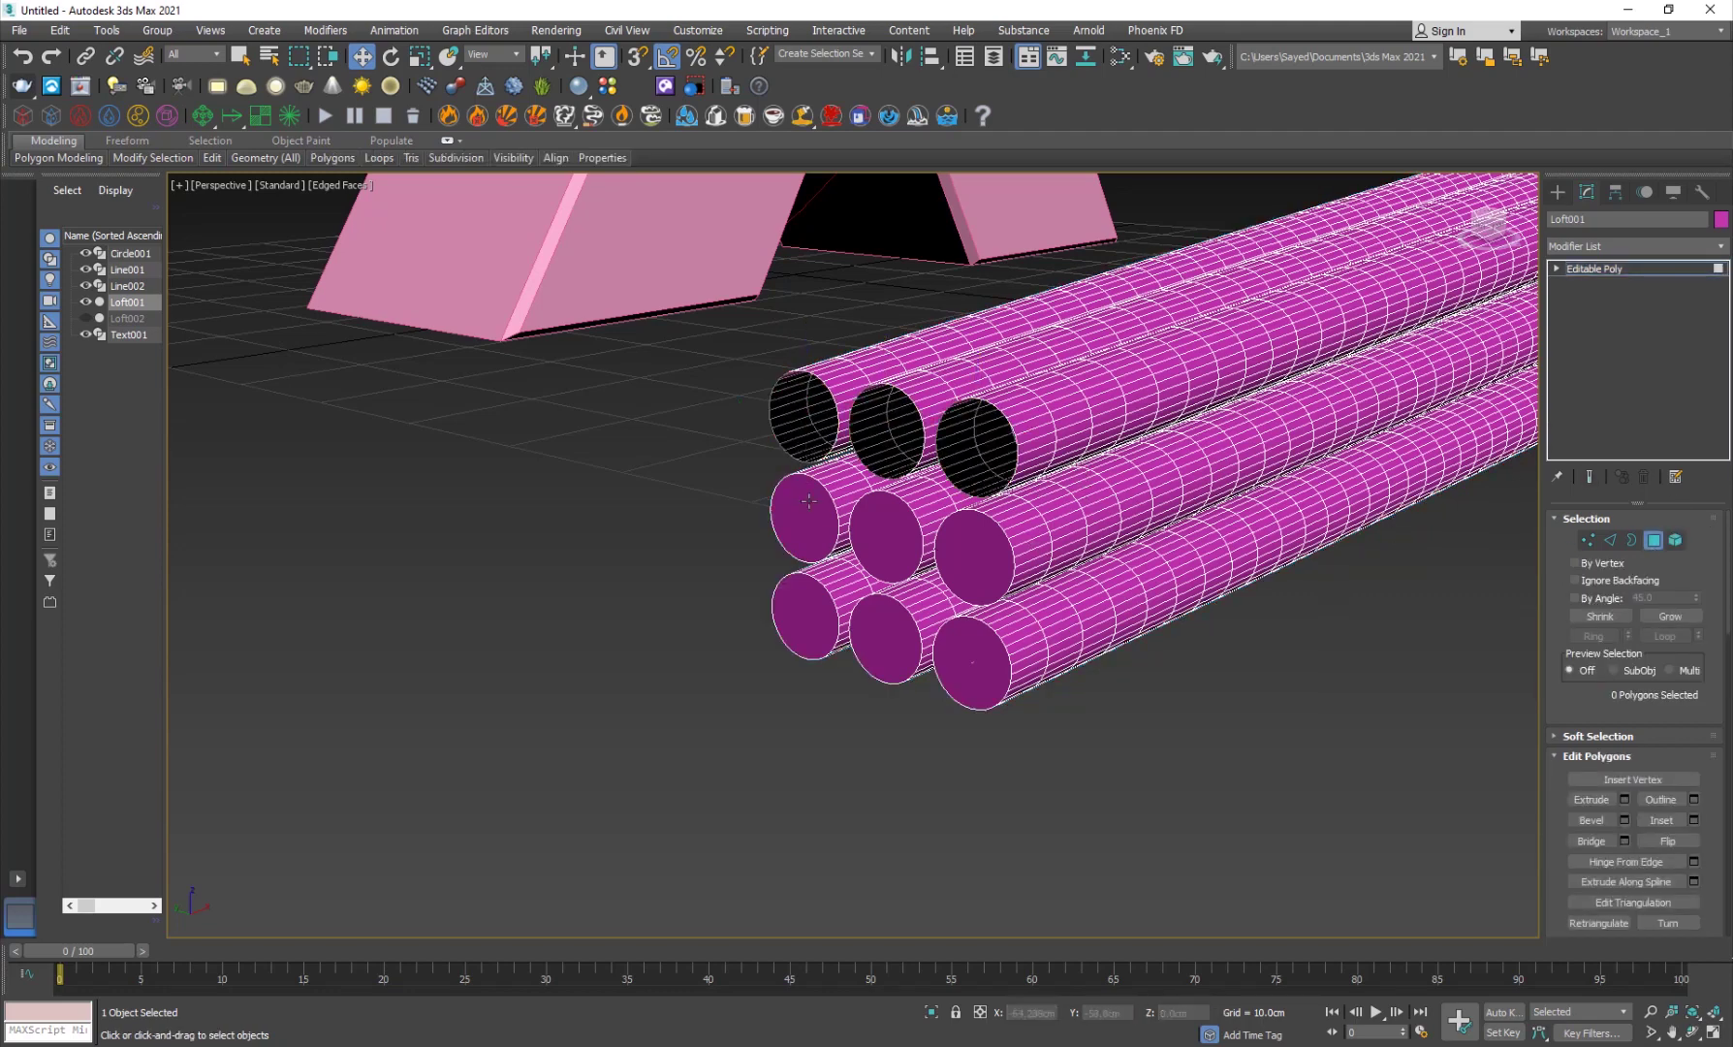
pyautogui.click(804, 514)
pyautogui.press('Delete')
pyautogui.click(885, 536)
pyautogui.press('Delete')
pyautogui.click(973, 558)
pyautogui.press('Delete')
pyautogui.click(965, 670)
pyautogui.press('Delete')
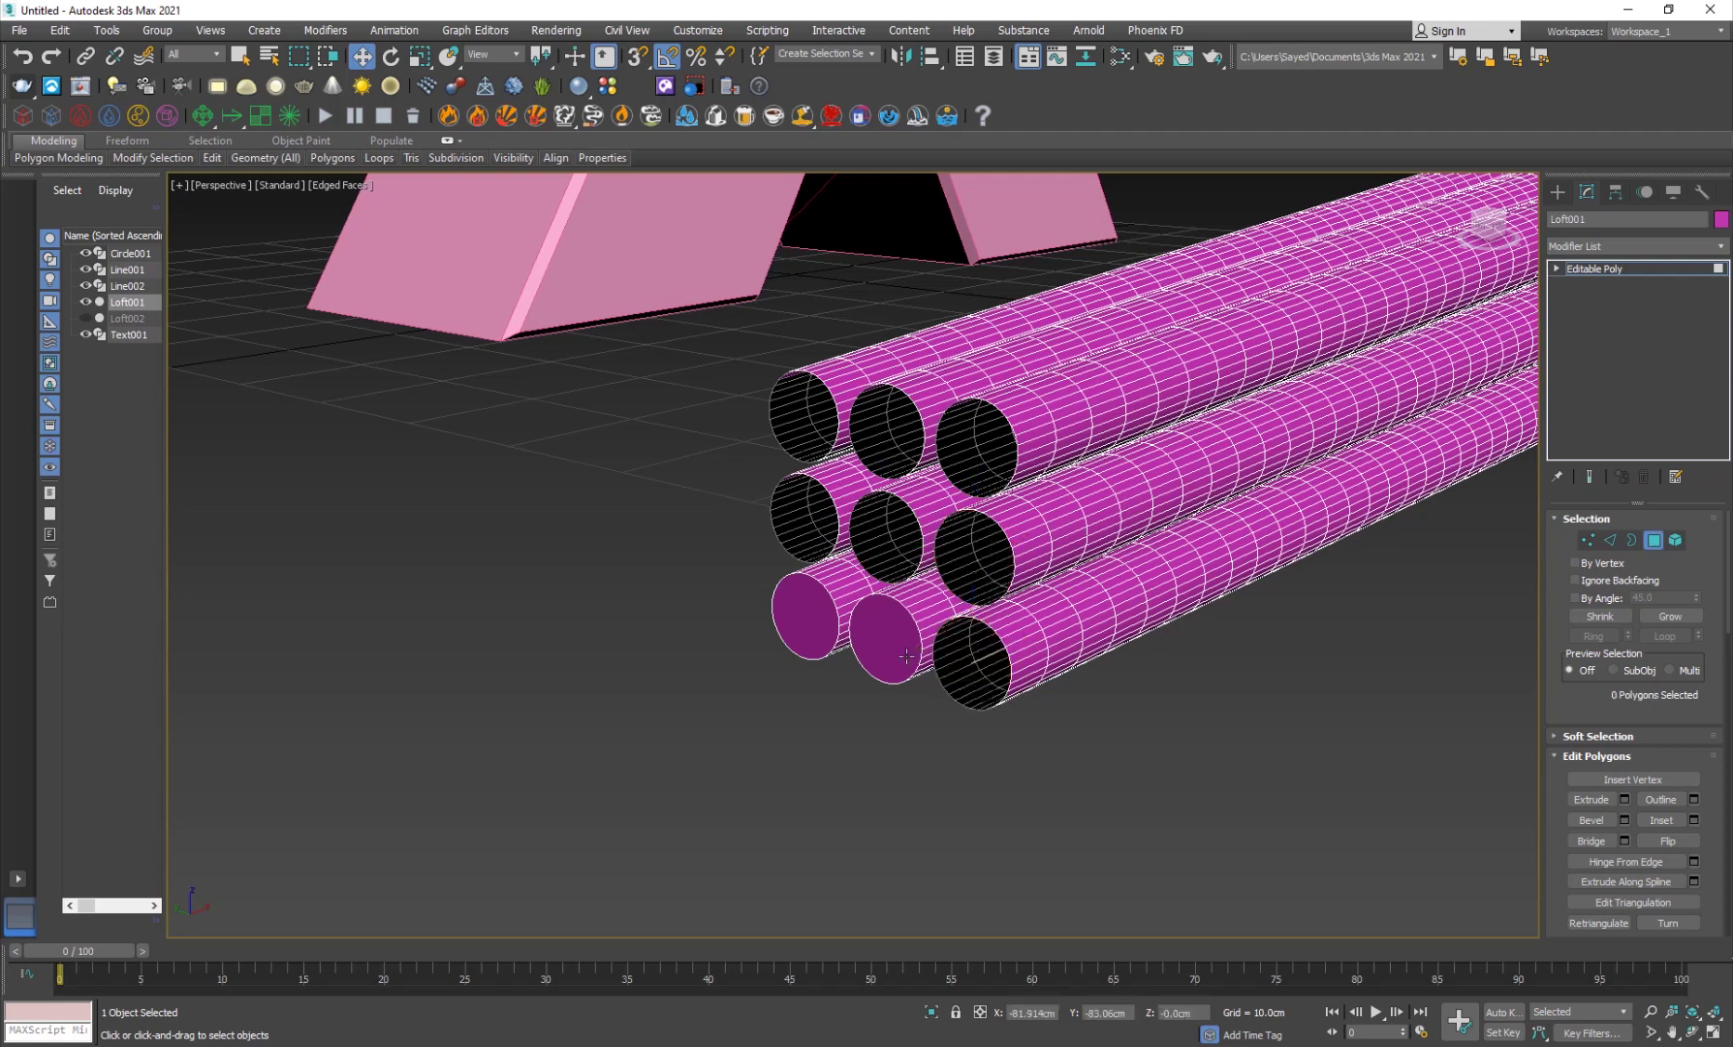
pyautogui.click(884, 635)
pyautogui.press('Delete')
pyautogui.click(804, 616)
pyautogui.press('Delete')
# Delete the nine end-cap polygons at the wide end of the cable bundle and leave polygon editing
pyautogui.scroll(-5, 1211, 520)
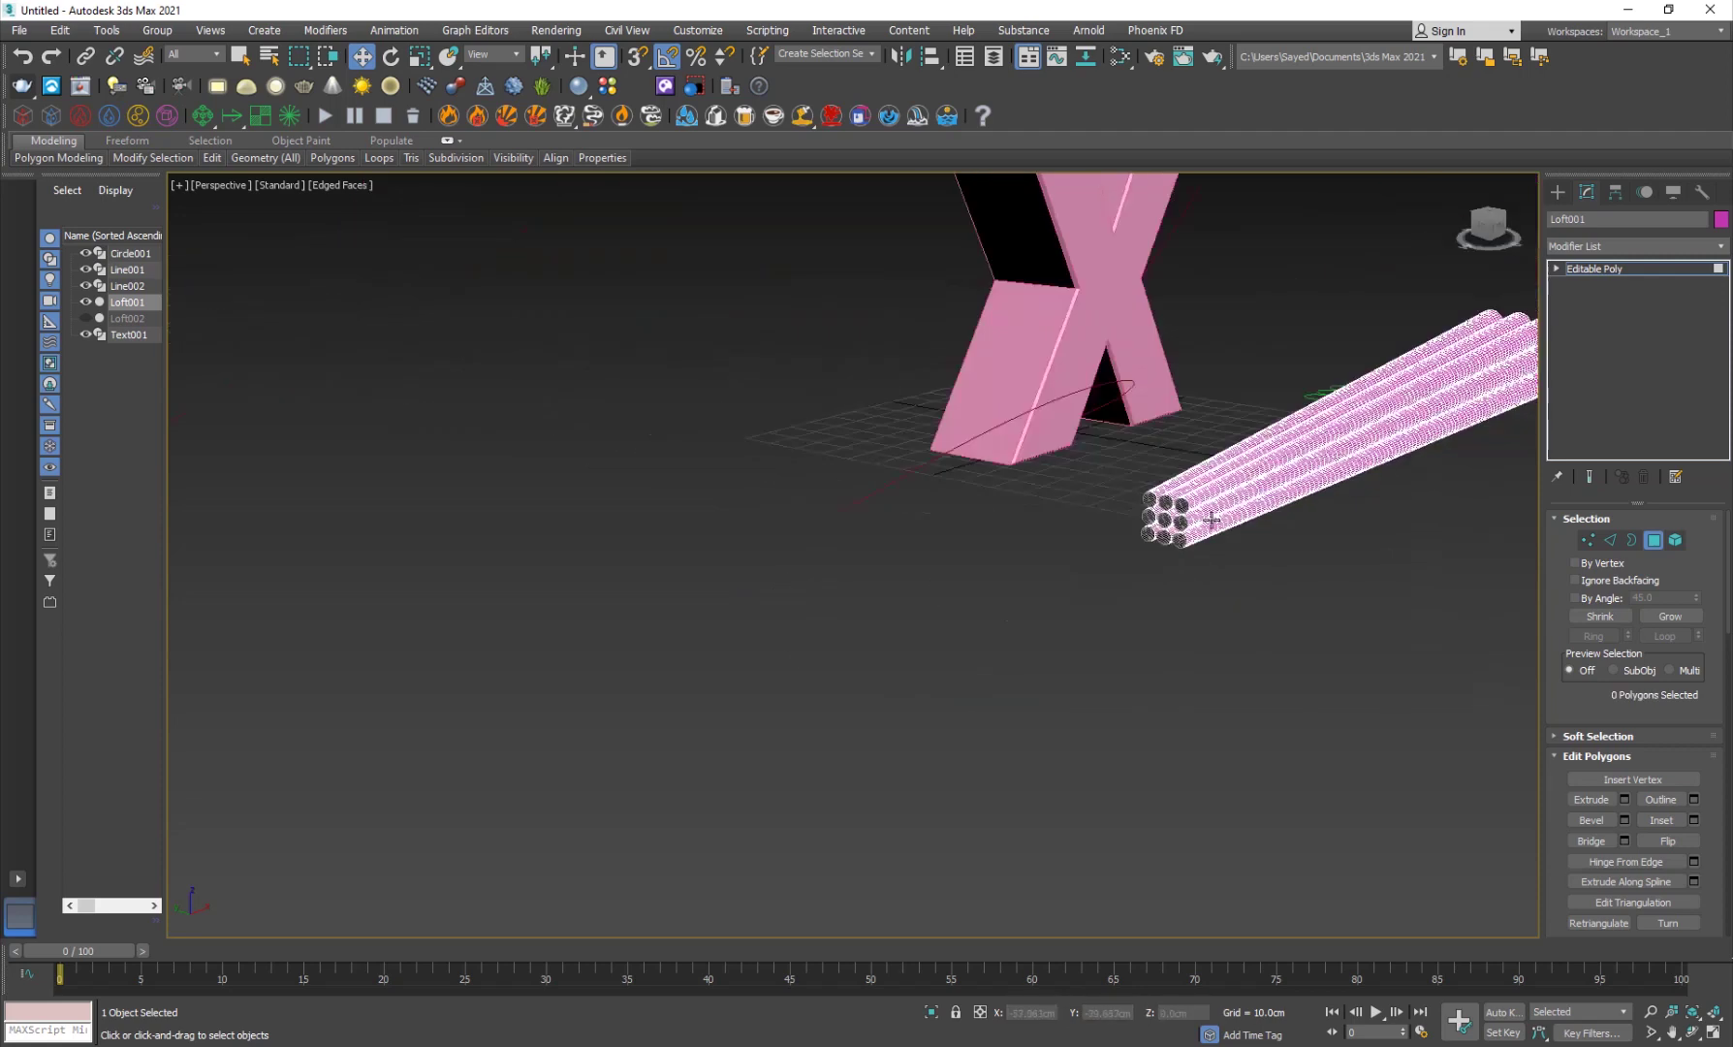
pyautogui.keyDown('alt'); pyautogui.moveTo(1325, 639); pyautogui.dragTo(1024, 635, button='middle'); pyautogui.keyUp('alt')
pyautogui.moveTo(1024, 634); pyautogui.dragTo(972, 623, button='middle')
pyautogui.scroll(3, 972, 623)
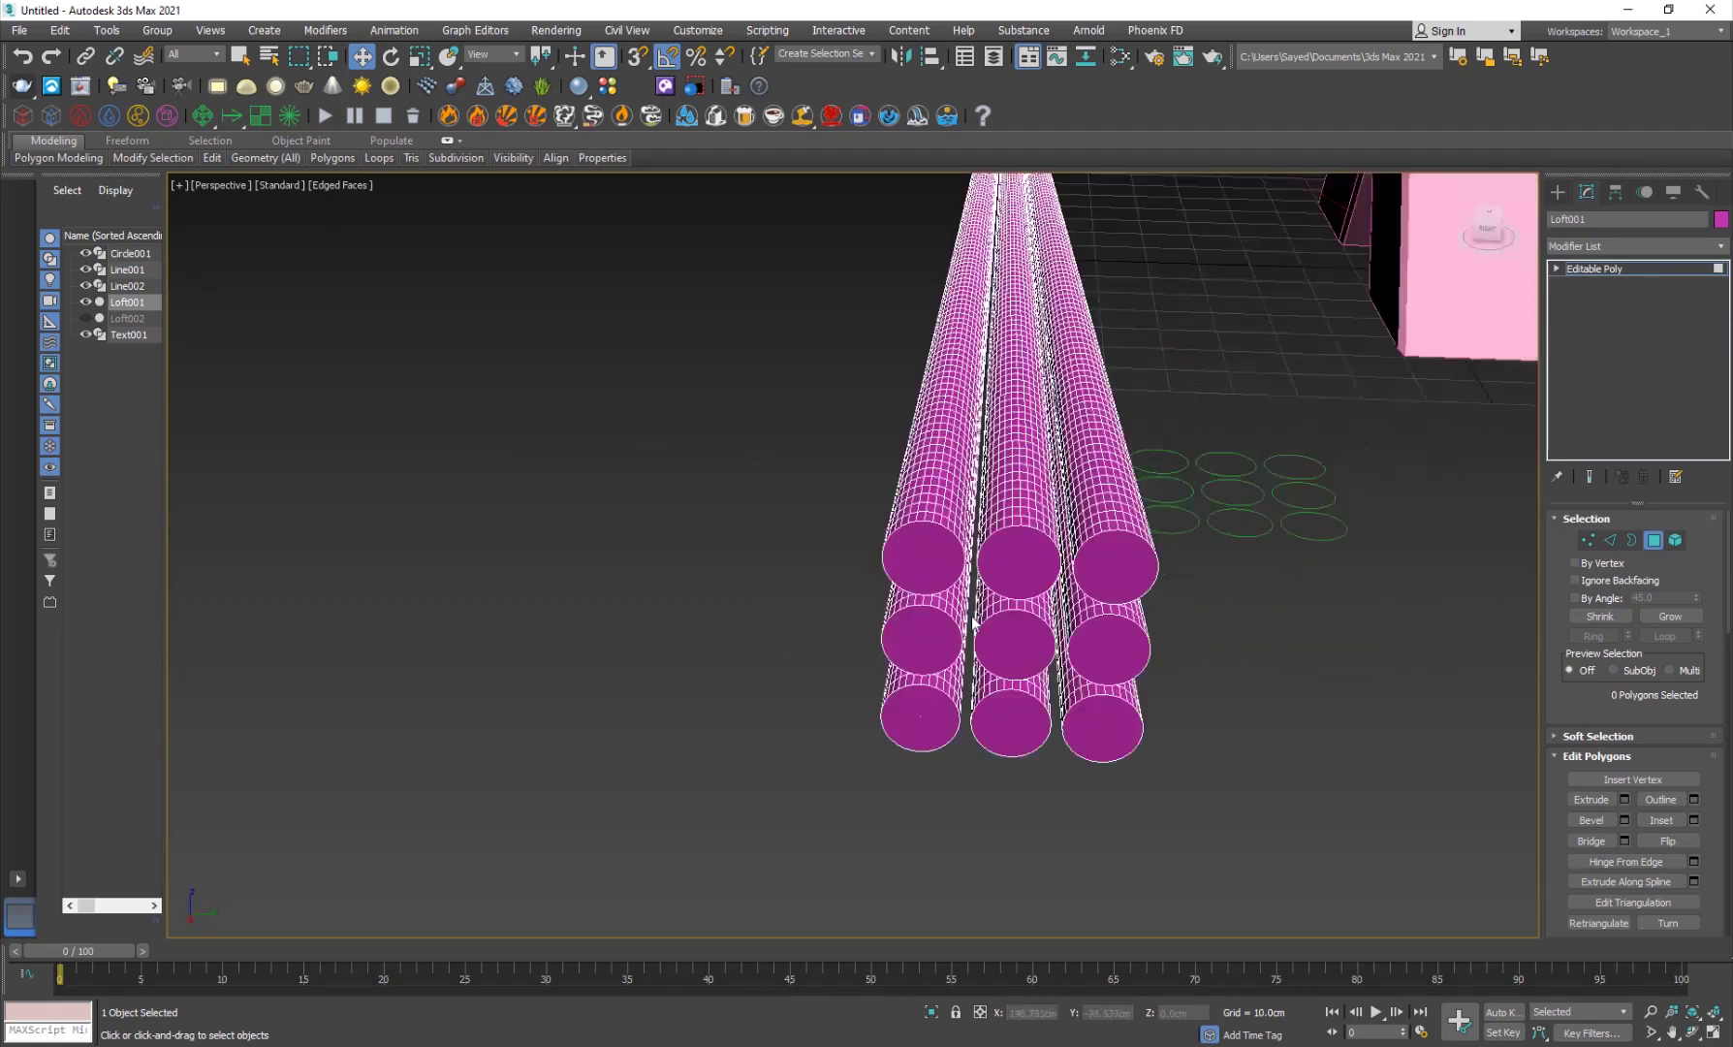
pyautogui.keyDown('alt'); pyautogui.moveTo(1037, 681); pyautogui.dragTo(977, 595, button='middle'); pyautogui.keyUp('alt')
pyautogui.scroll(3, 977, 595)
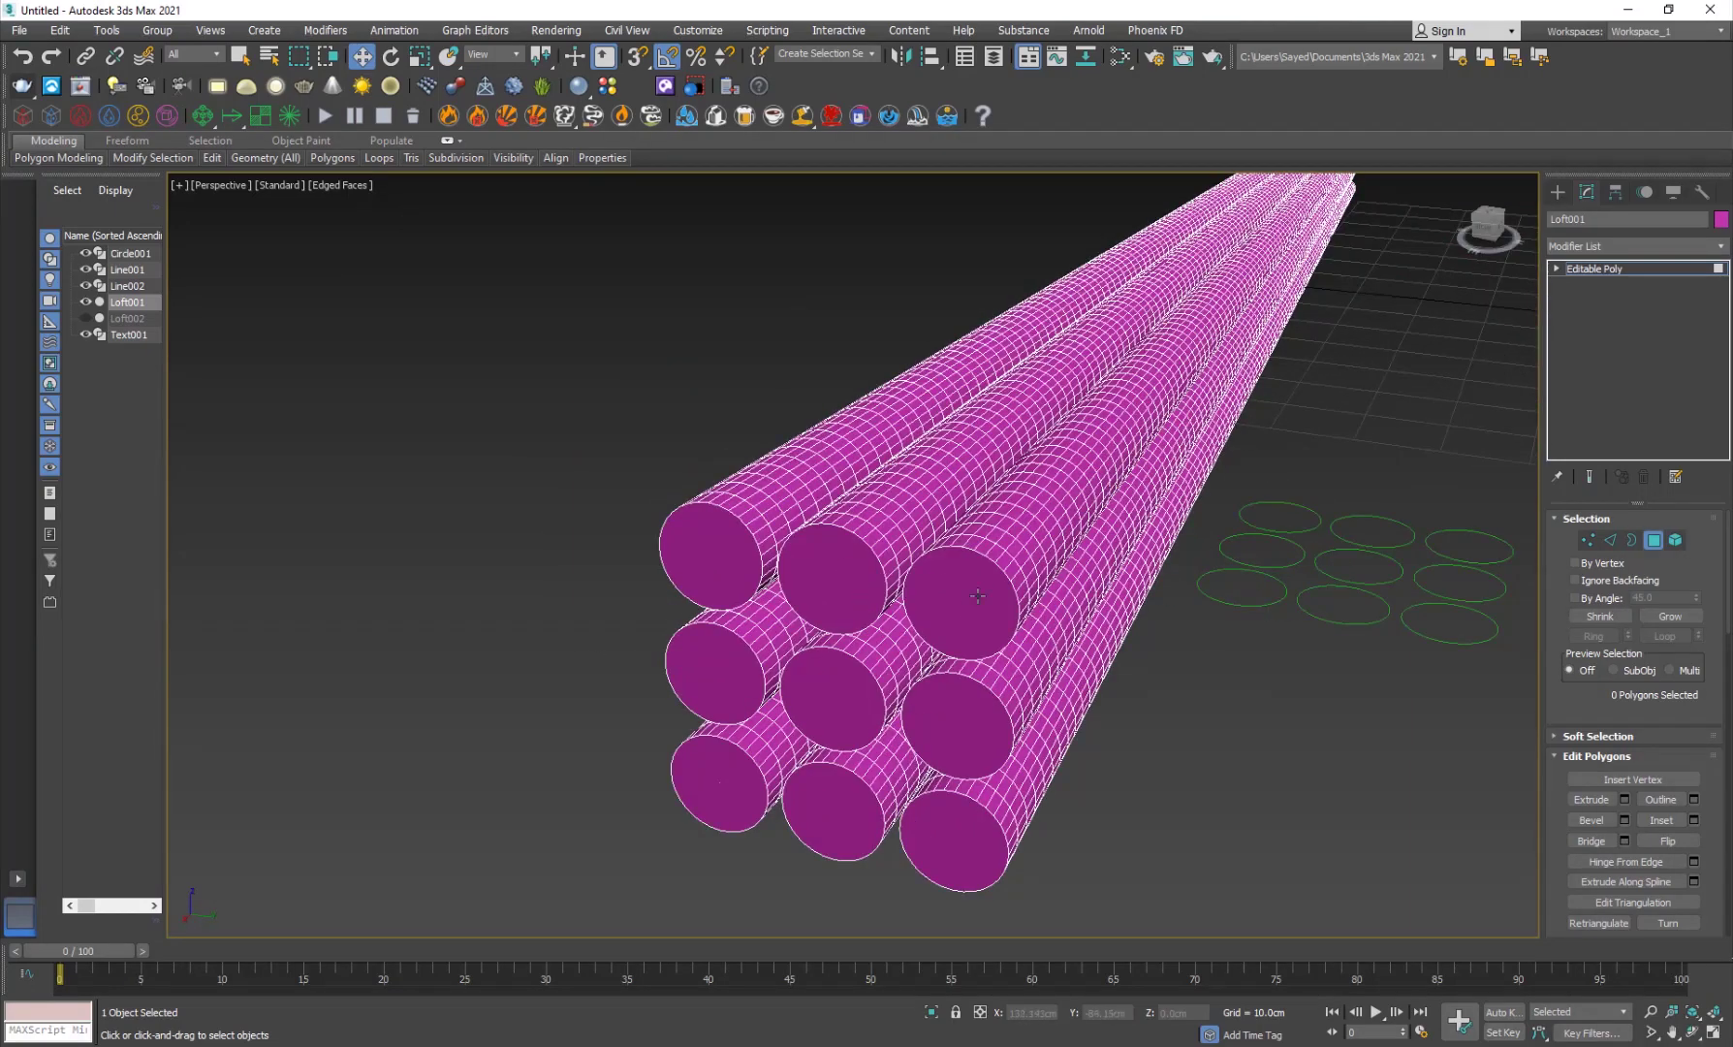
pyautogui.click(715, 572)
pyautogui.press('Delete')
pyautogui.click(832, 580)
pyautogui.press('Delete')
pyautogui.click(962, 593)
pyautogui.press('Delete')
pyautogui.click(964, 720)
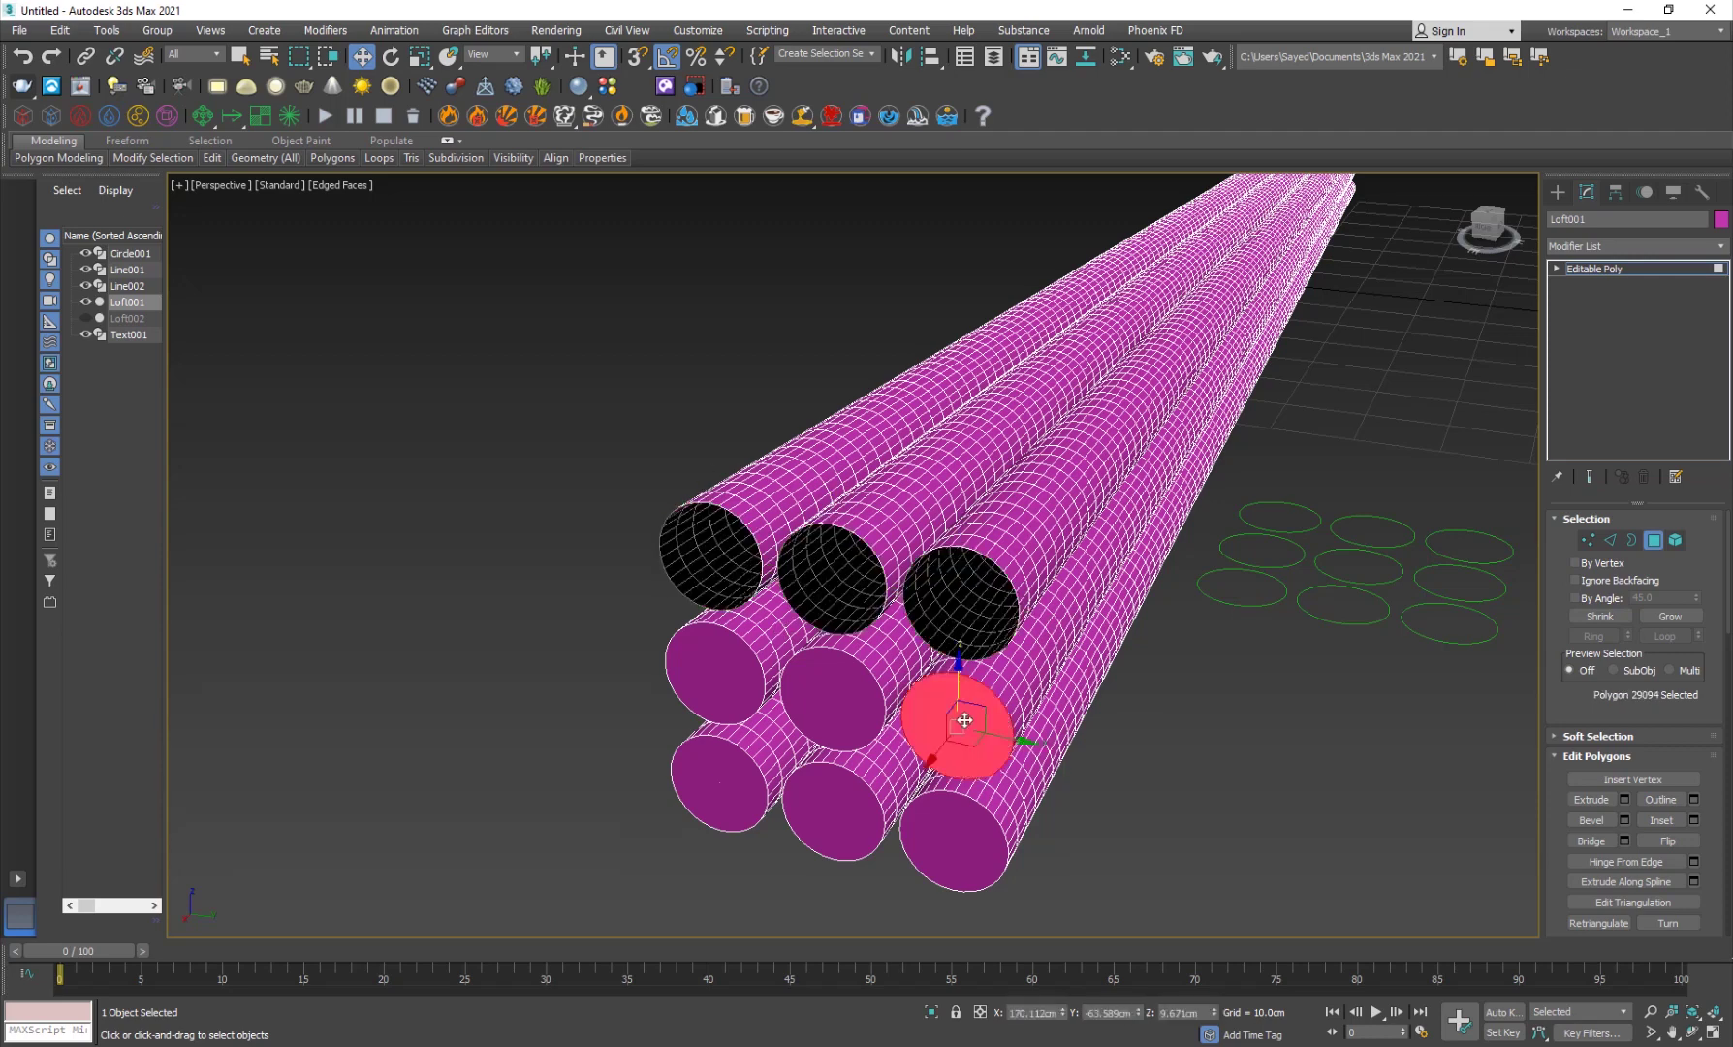
pyautogui.press('Delete')
pyautogui.click(833, 696)
pyautogui.press('Delete')
pyautogui.click(715, 669)
pyautogui.press('Delete')
pyautogui.click(719, 775)
pyautogui.press('Delete')
pyautogui.click(852, 824)
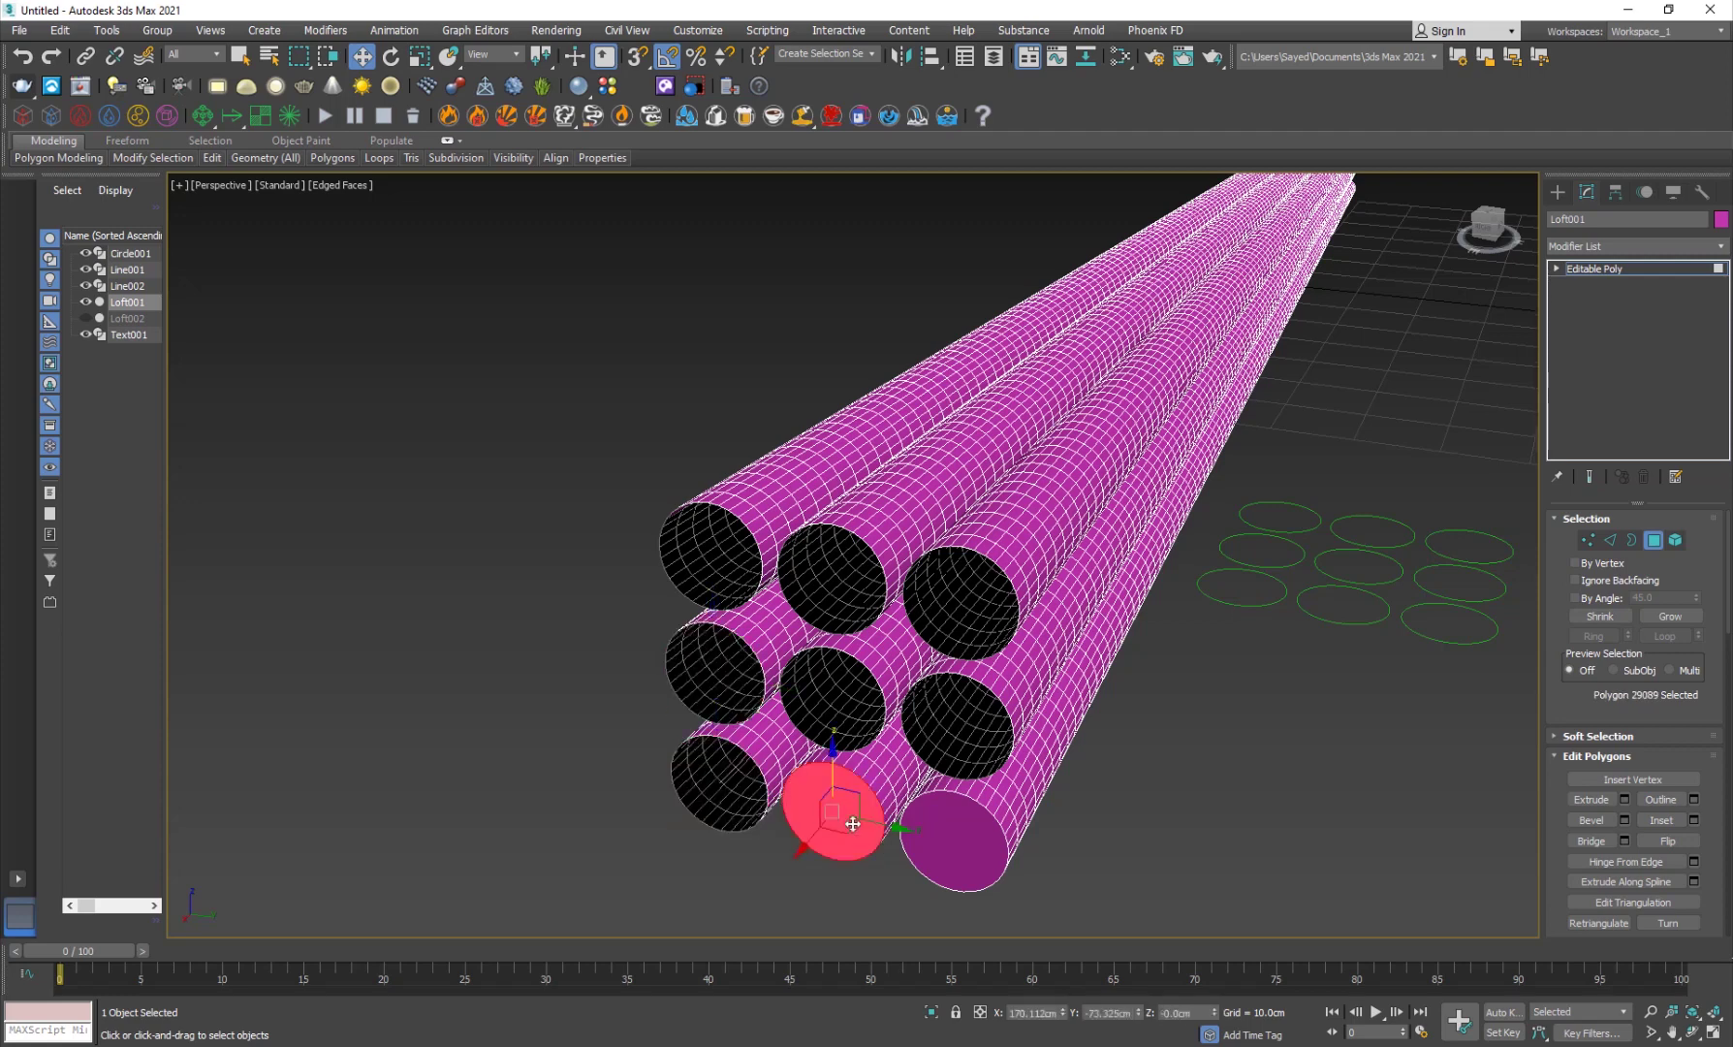
pyautogui.press('Delete')
pyautogui.click(948, 833)
pyautogui.press('Delete')
pyautogui.click(1608, 273)
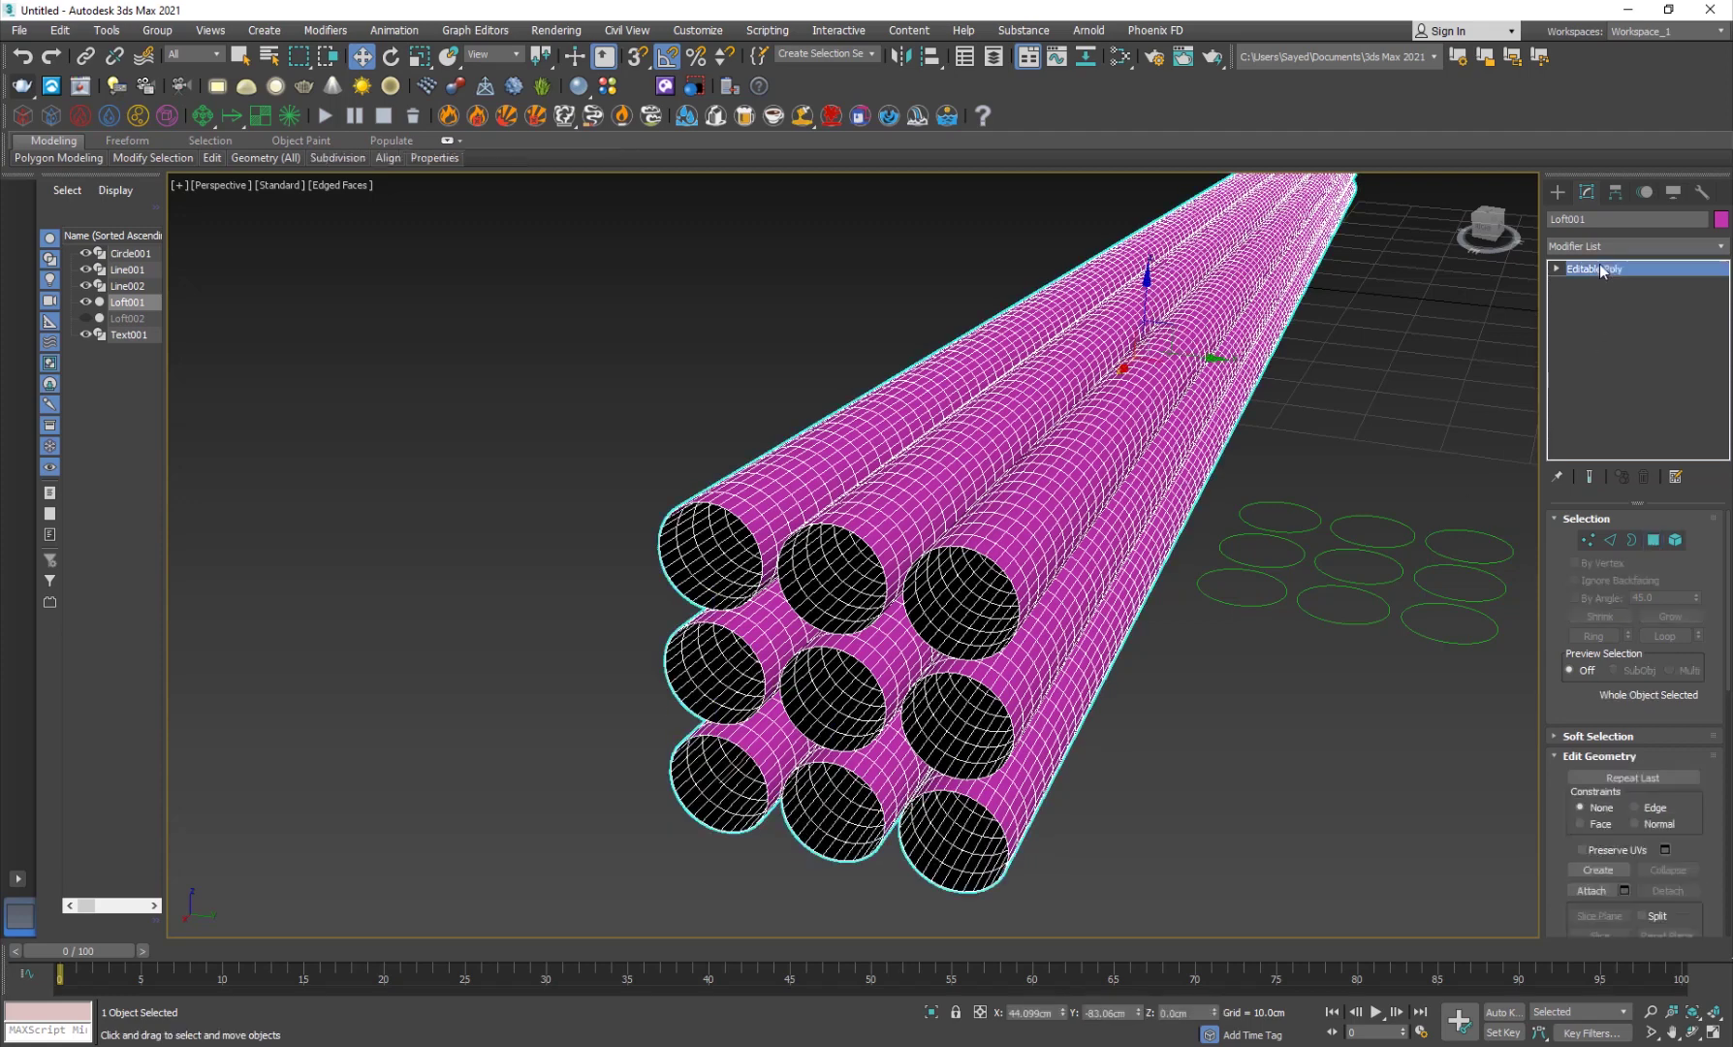
# Deselect the cable bundle and turn off edged faces to view the scene with plain default shading
pyautogui.scroll(-4, 1075, 556)
pyautogui.click(773, 715)
pyautogui.keyDown('alt'); pyautogui.moveTo(774, 715); pyautogui.dragTo(960, 734, button='middle'); pyautogui.keyUp('alt')
pyautogui.moveTo(843, 444); pyautogui.dragTo(955, 763, button='middle')
pyautogui.press('F4')
pyautogui.press('F4')
pyautogui.press('F4')
pyautogui.keyDown('alt'); pyautogui.moveTo(950, 647); pyautogui.dragTo(1021, 624, button='middle'); pyautogui.keyUp('alt')
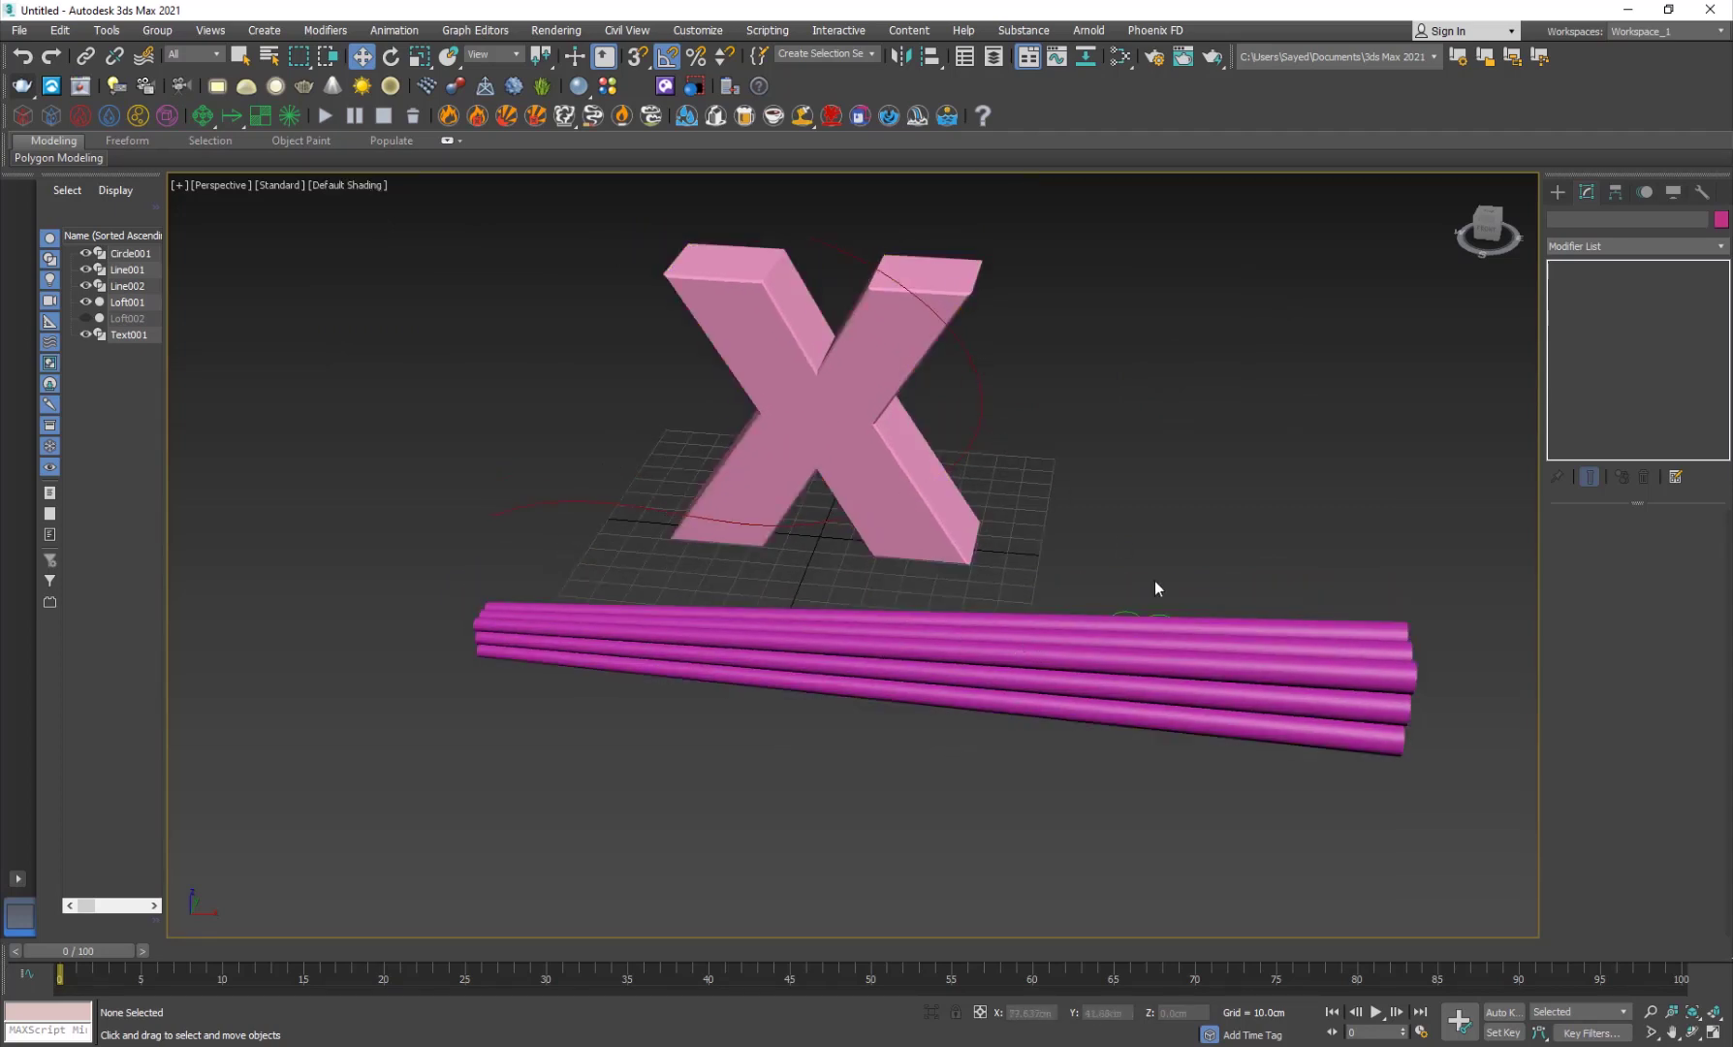
# Apply PathDeform (WSM) to the cable bundle with the curved line around the X as path, move it to the path, and use the X axis
pyautogui.click(995, 645)
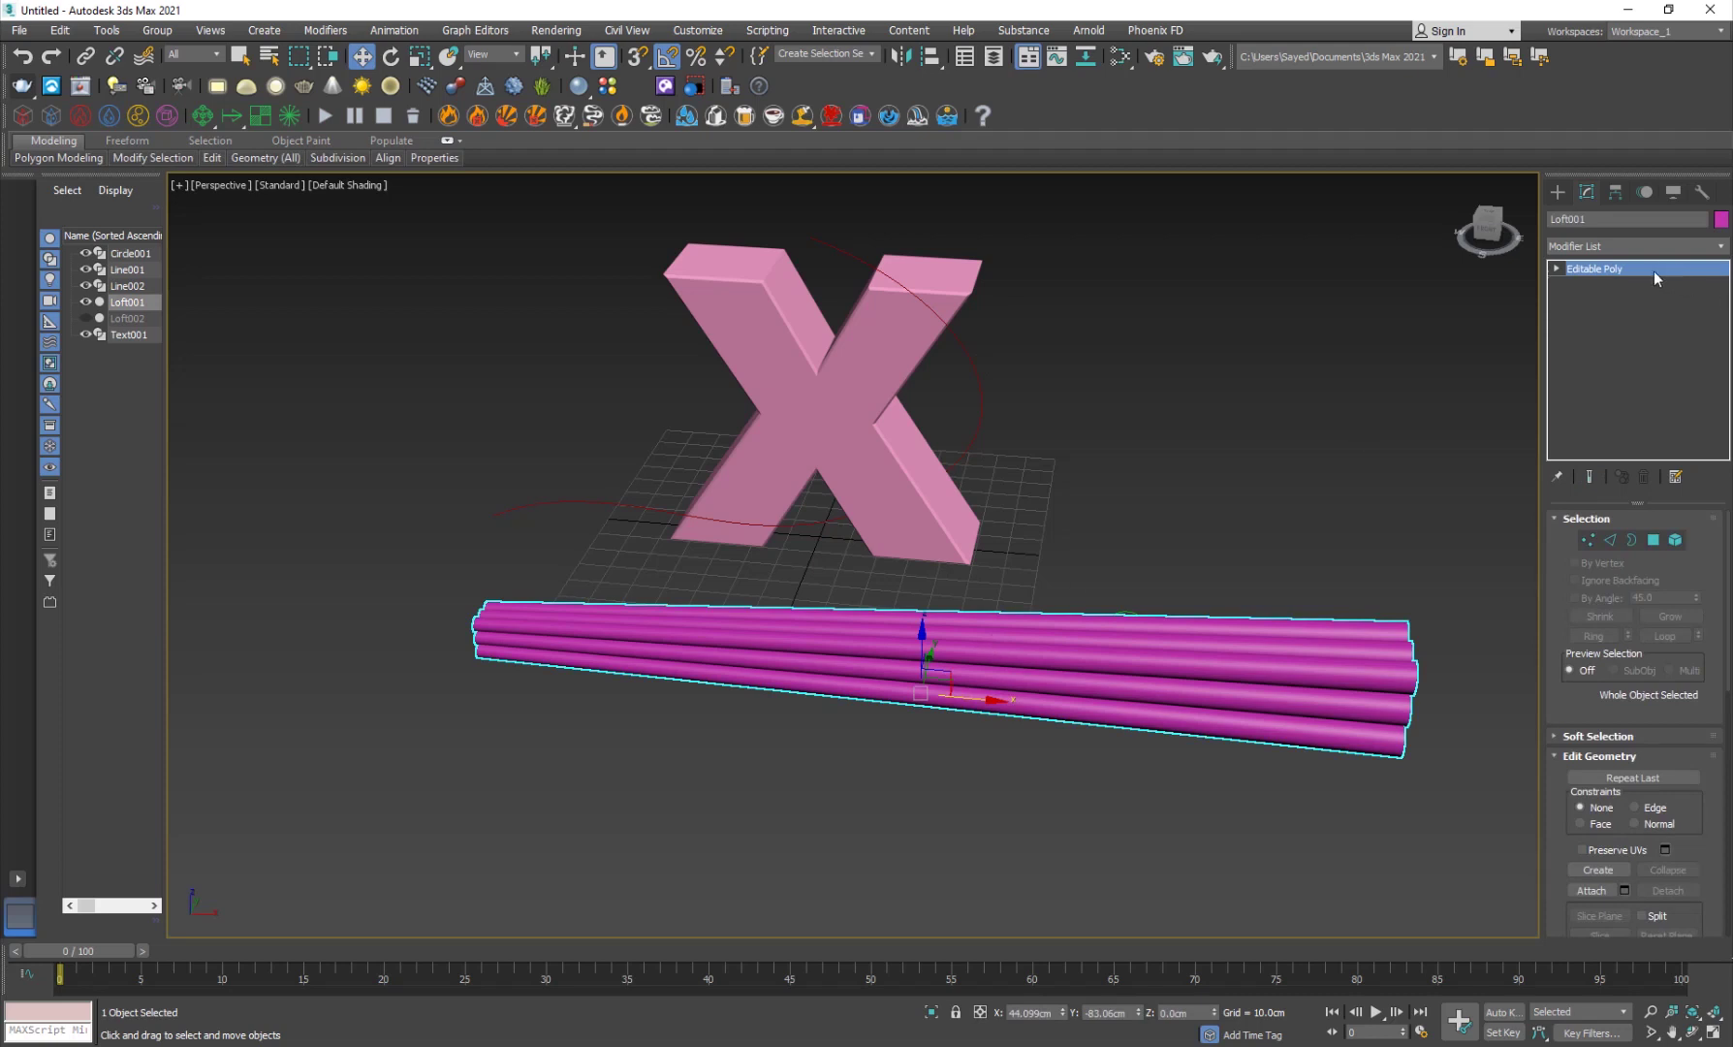
pyautogui.click(1606, 246)
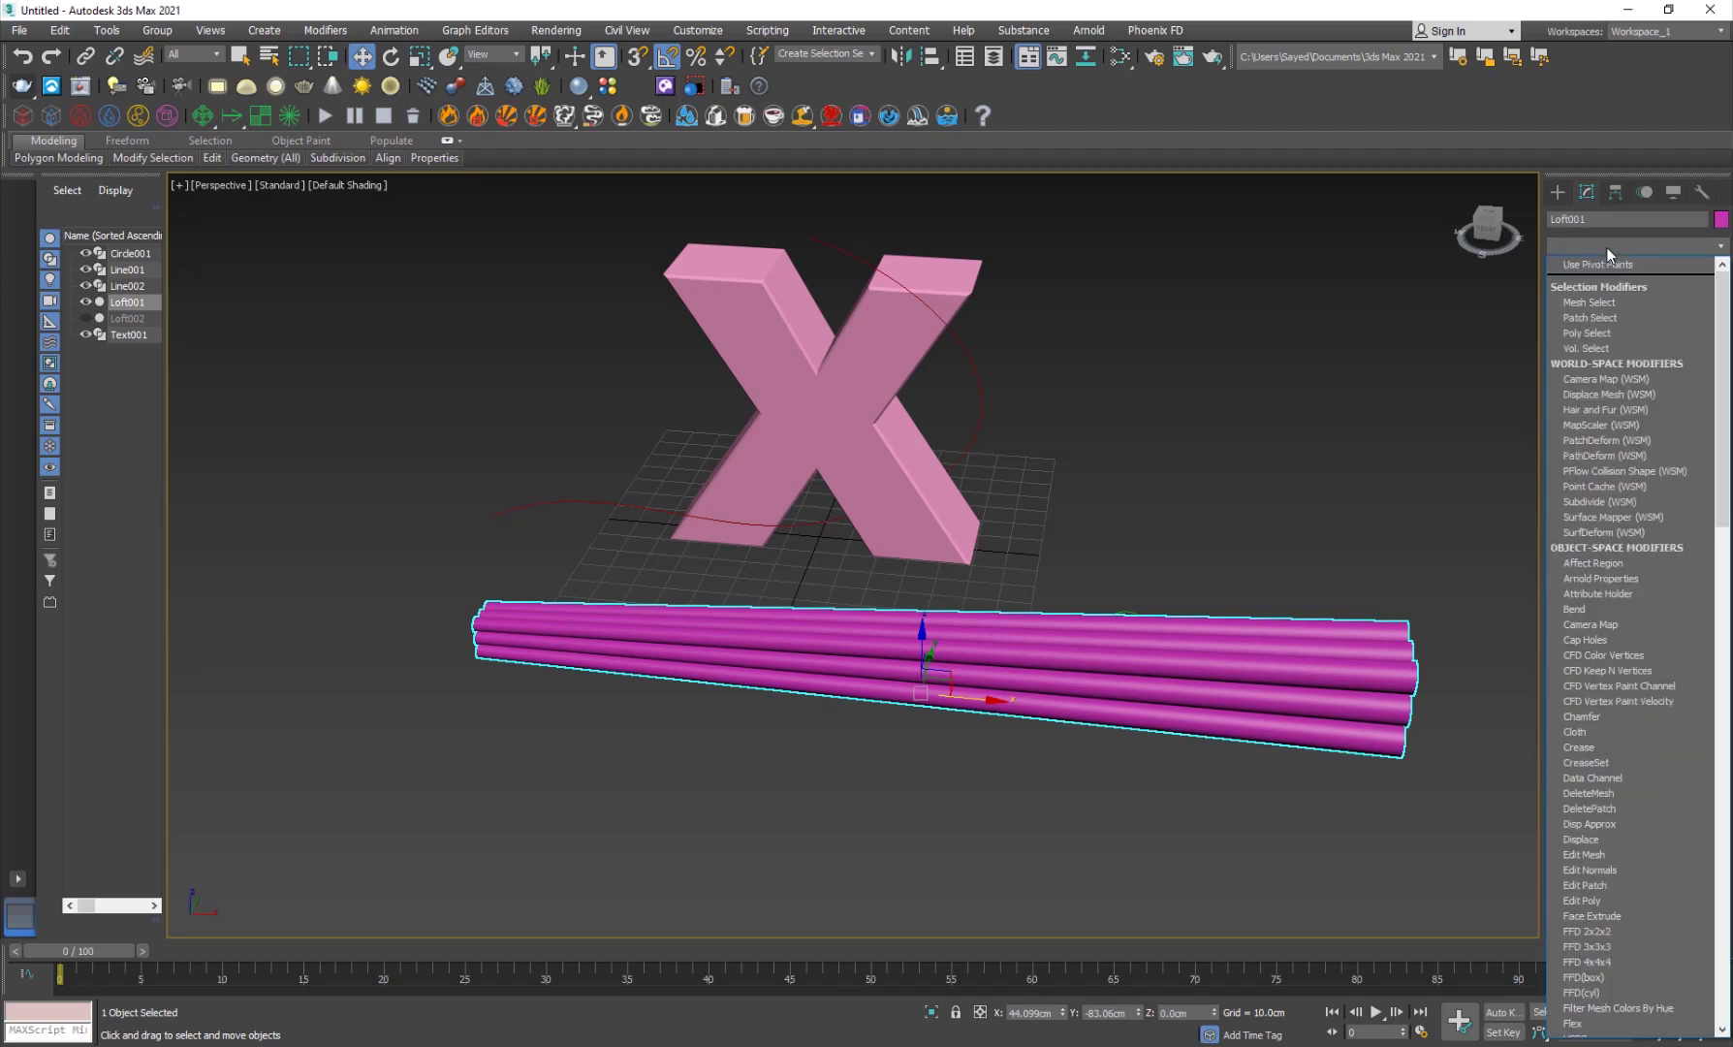
pyautogui.scroll(-4, 1613, 281)
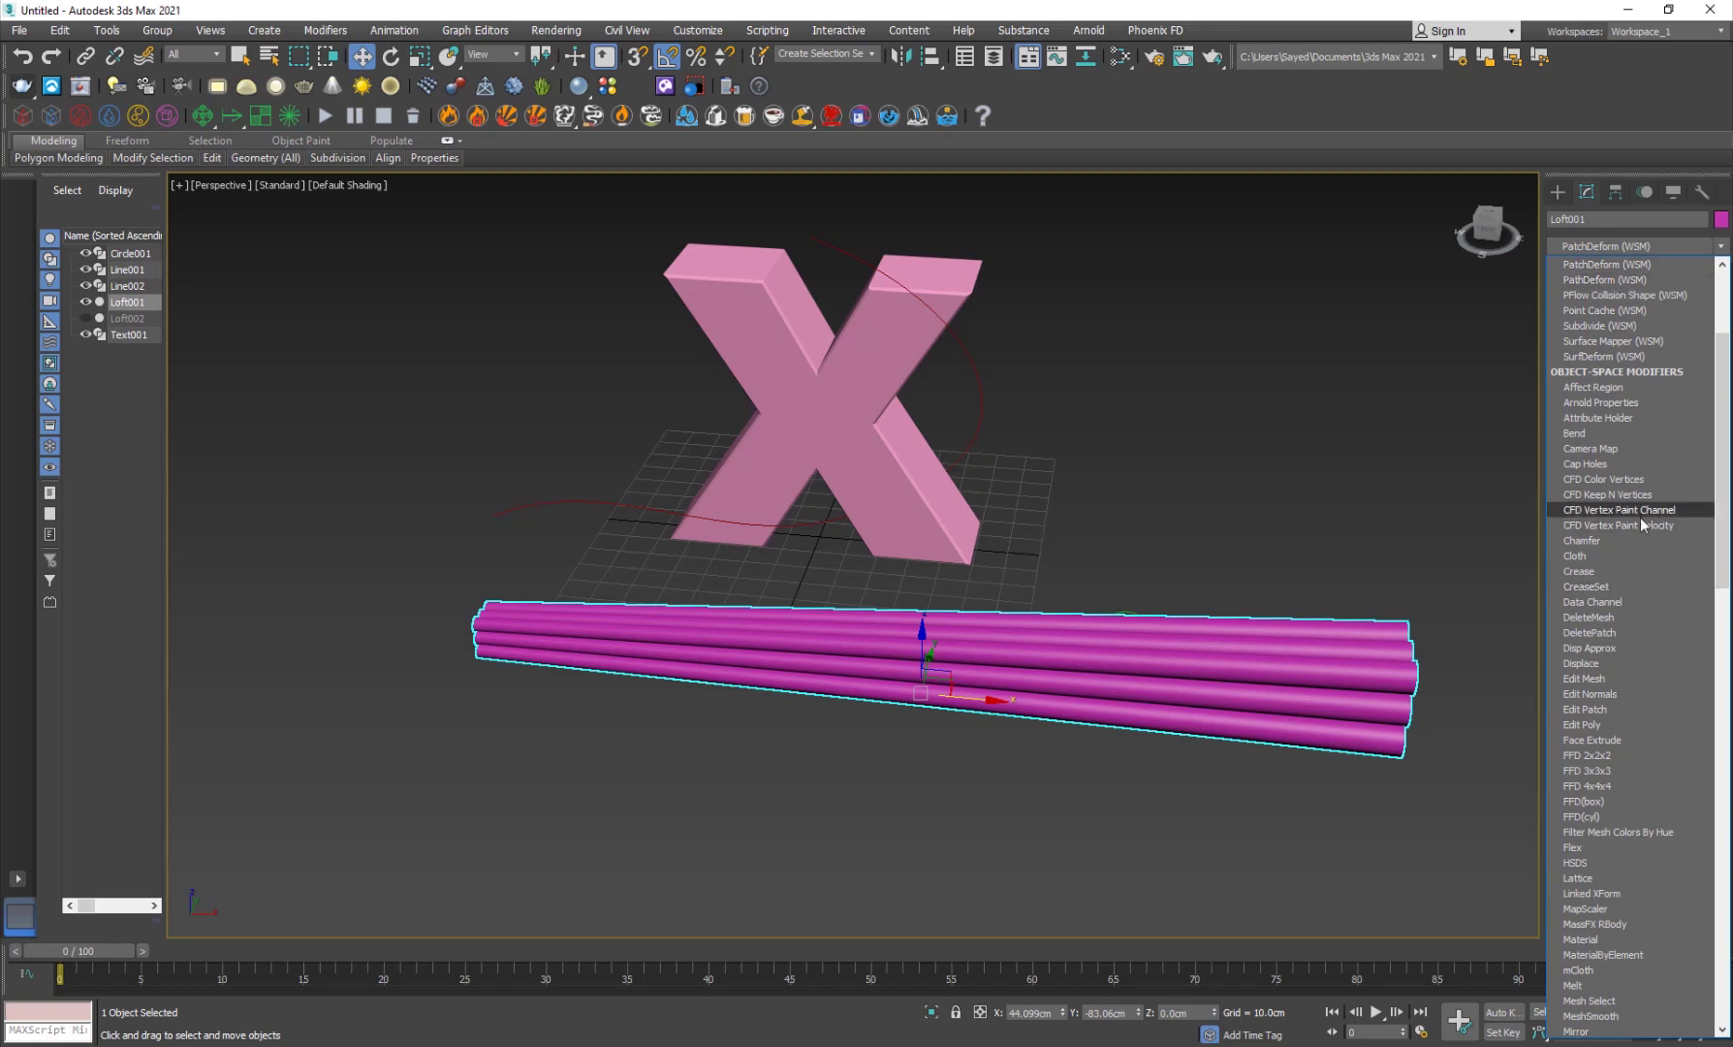
pyautogui.click(1603, 281)
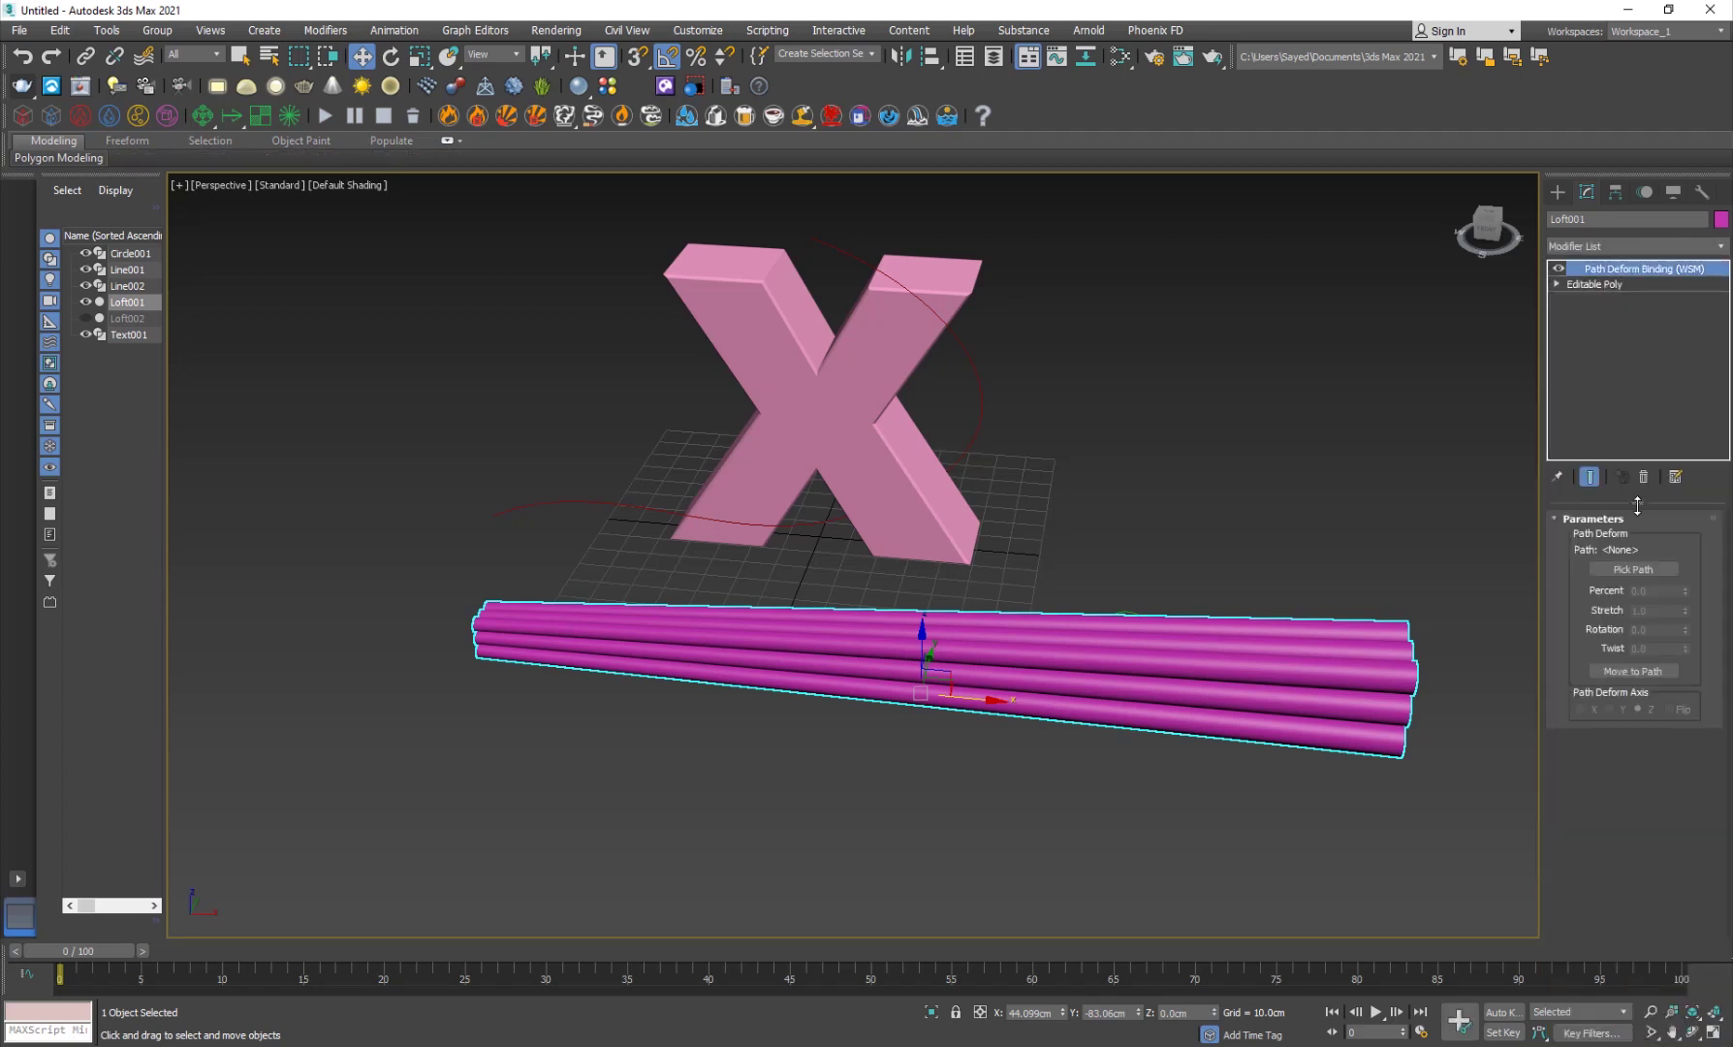
pyautogui.click(1644, 570)
pyautogui.click(971, 381)
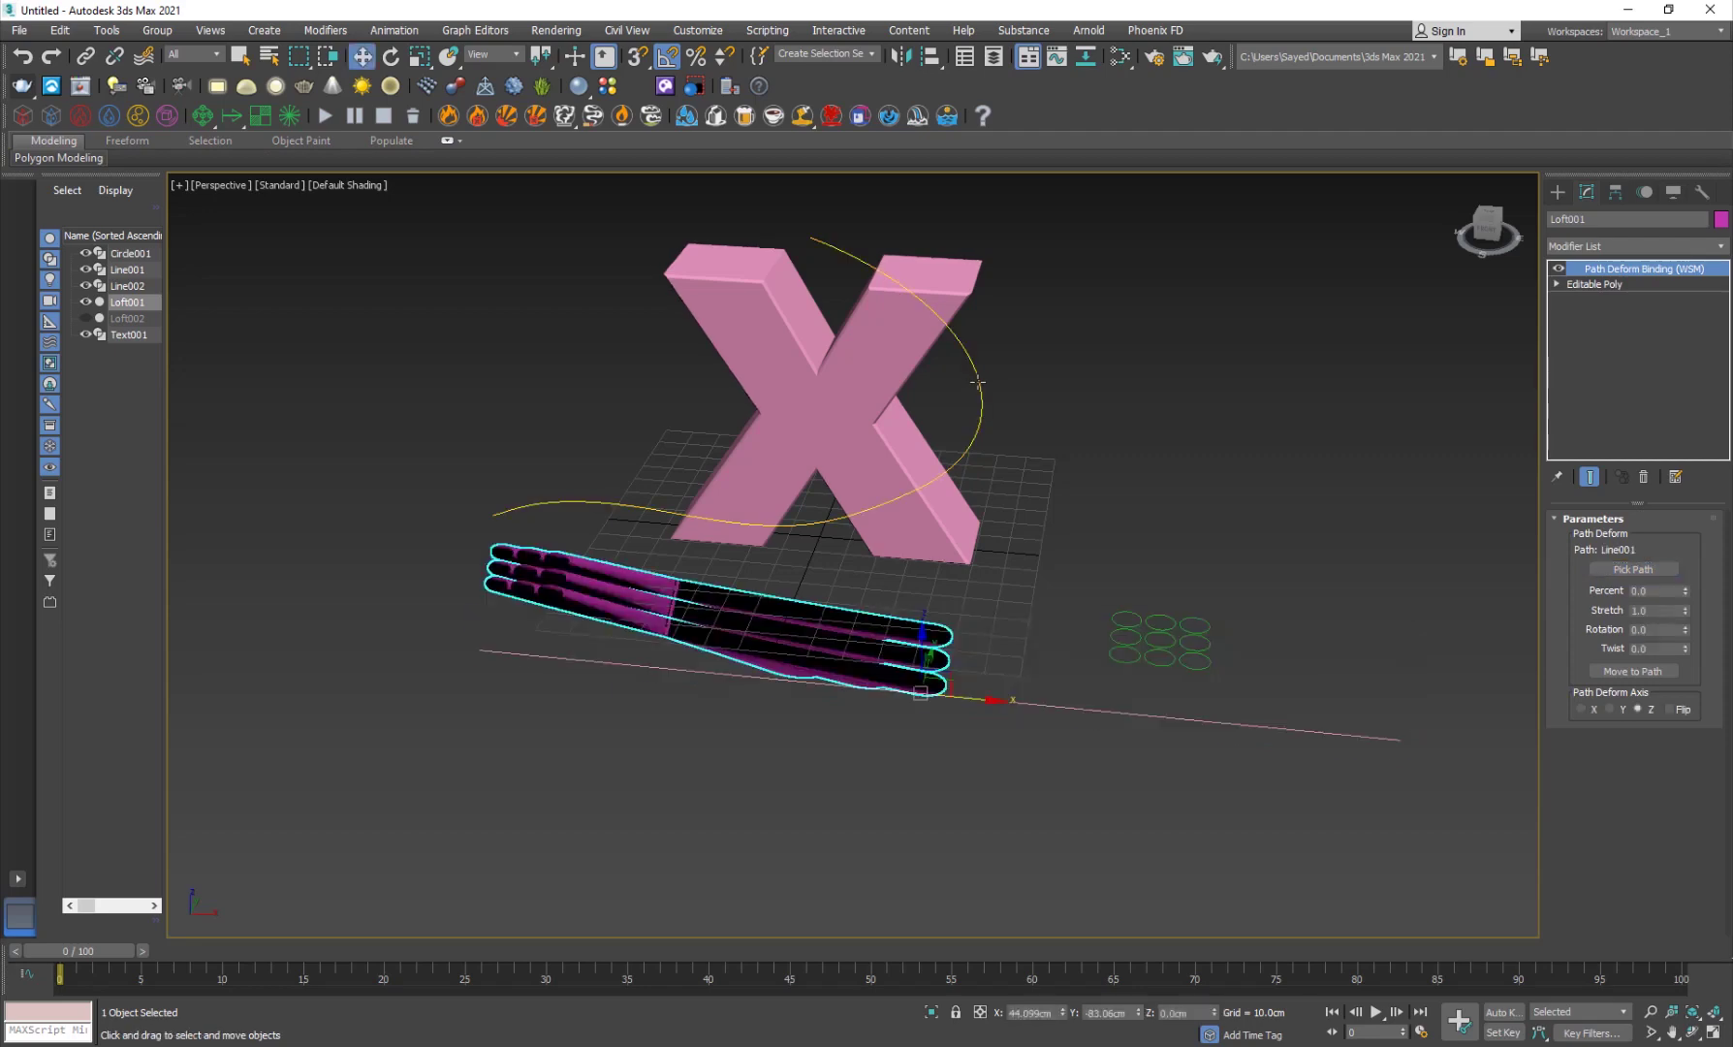
pyautogui.click(1633, 670)
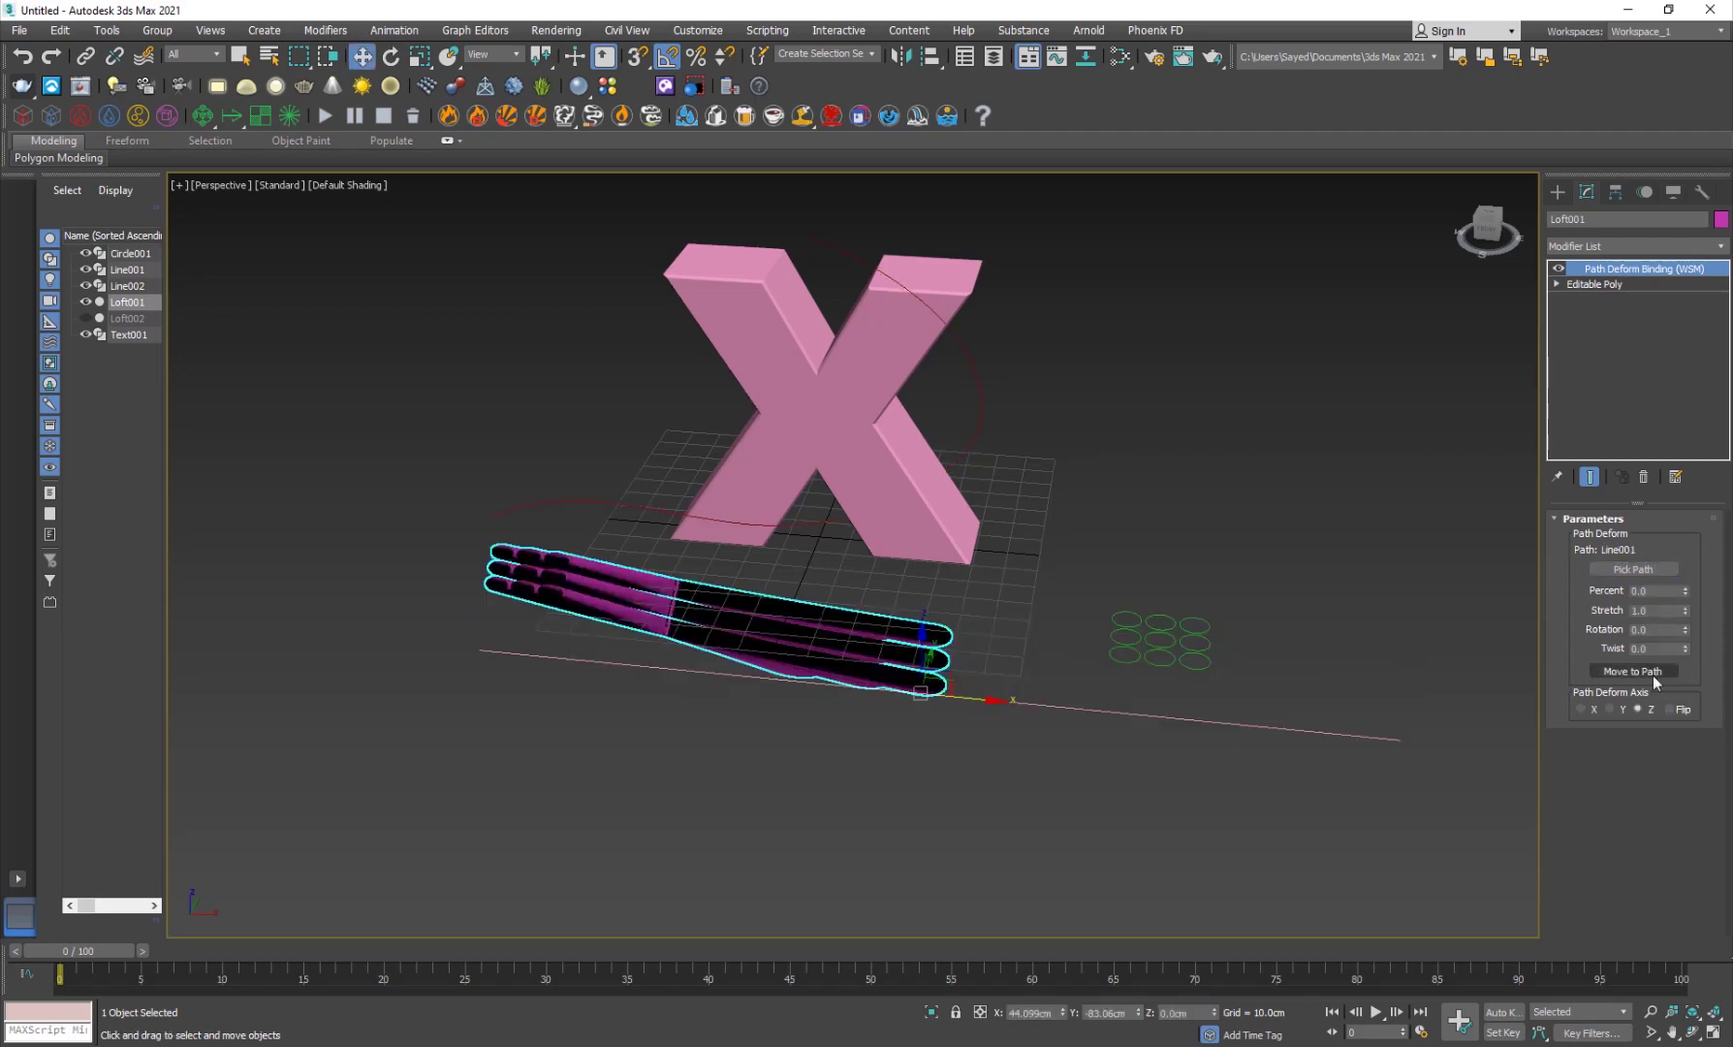
pyautogui.click(1580, 708)
pyautogui.moveTo(689, 643)
pyautogui.keyDown('alt'); pyautogui.mouseDown(button='middle')
pyautogui.moveTo(809, 717)
pyautogui.moveTo(801, 665)
pyautogui.moveTo(669, 630)
pyautogui.moveTo(683, 625)
pyautogui.mouseUp(button='middle'); pyautogui.keyUp('alt')
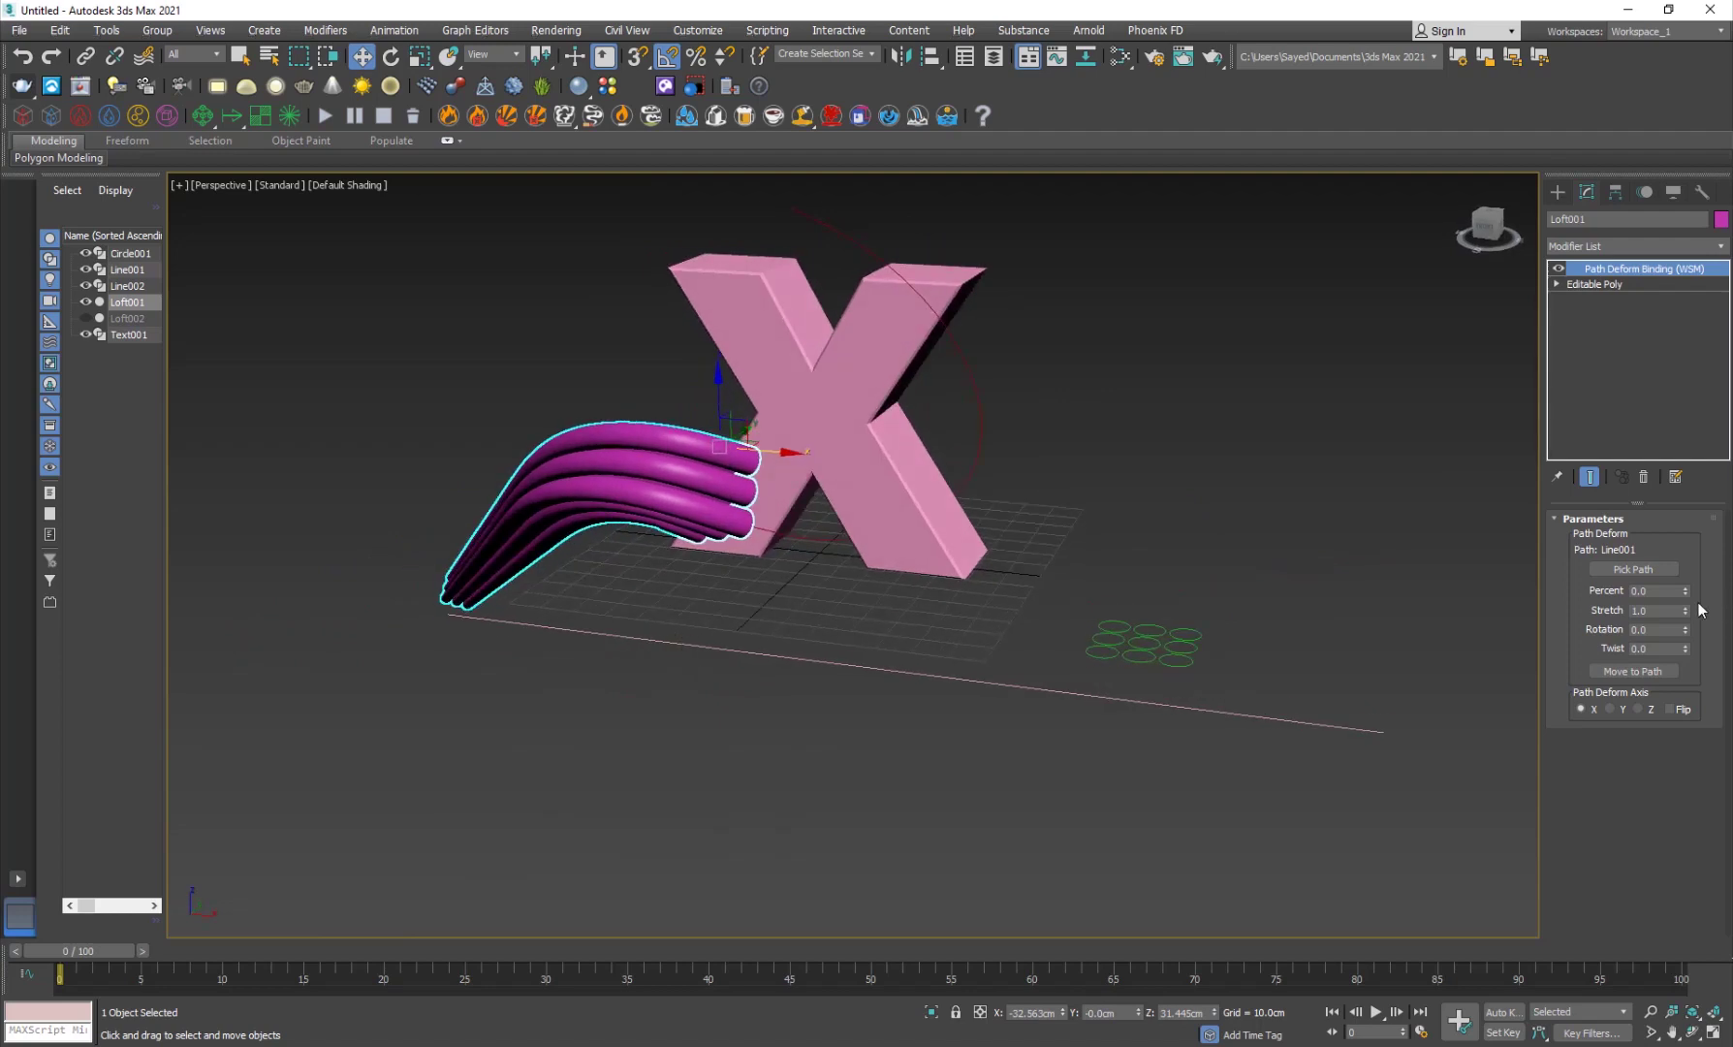
# Slide the cable bundle along its path to 55 percent and stretch it to 1.82
pyautogui.moveTo(1687, 593); pyautogui.dragTo(71, 489)
pyautogui.keyDown('alt'); pyautogui.moveTo(836, 559); pyautogui.dragTo(719, 661, button='middle'); pyautogui.keyUp('alt')
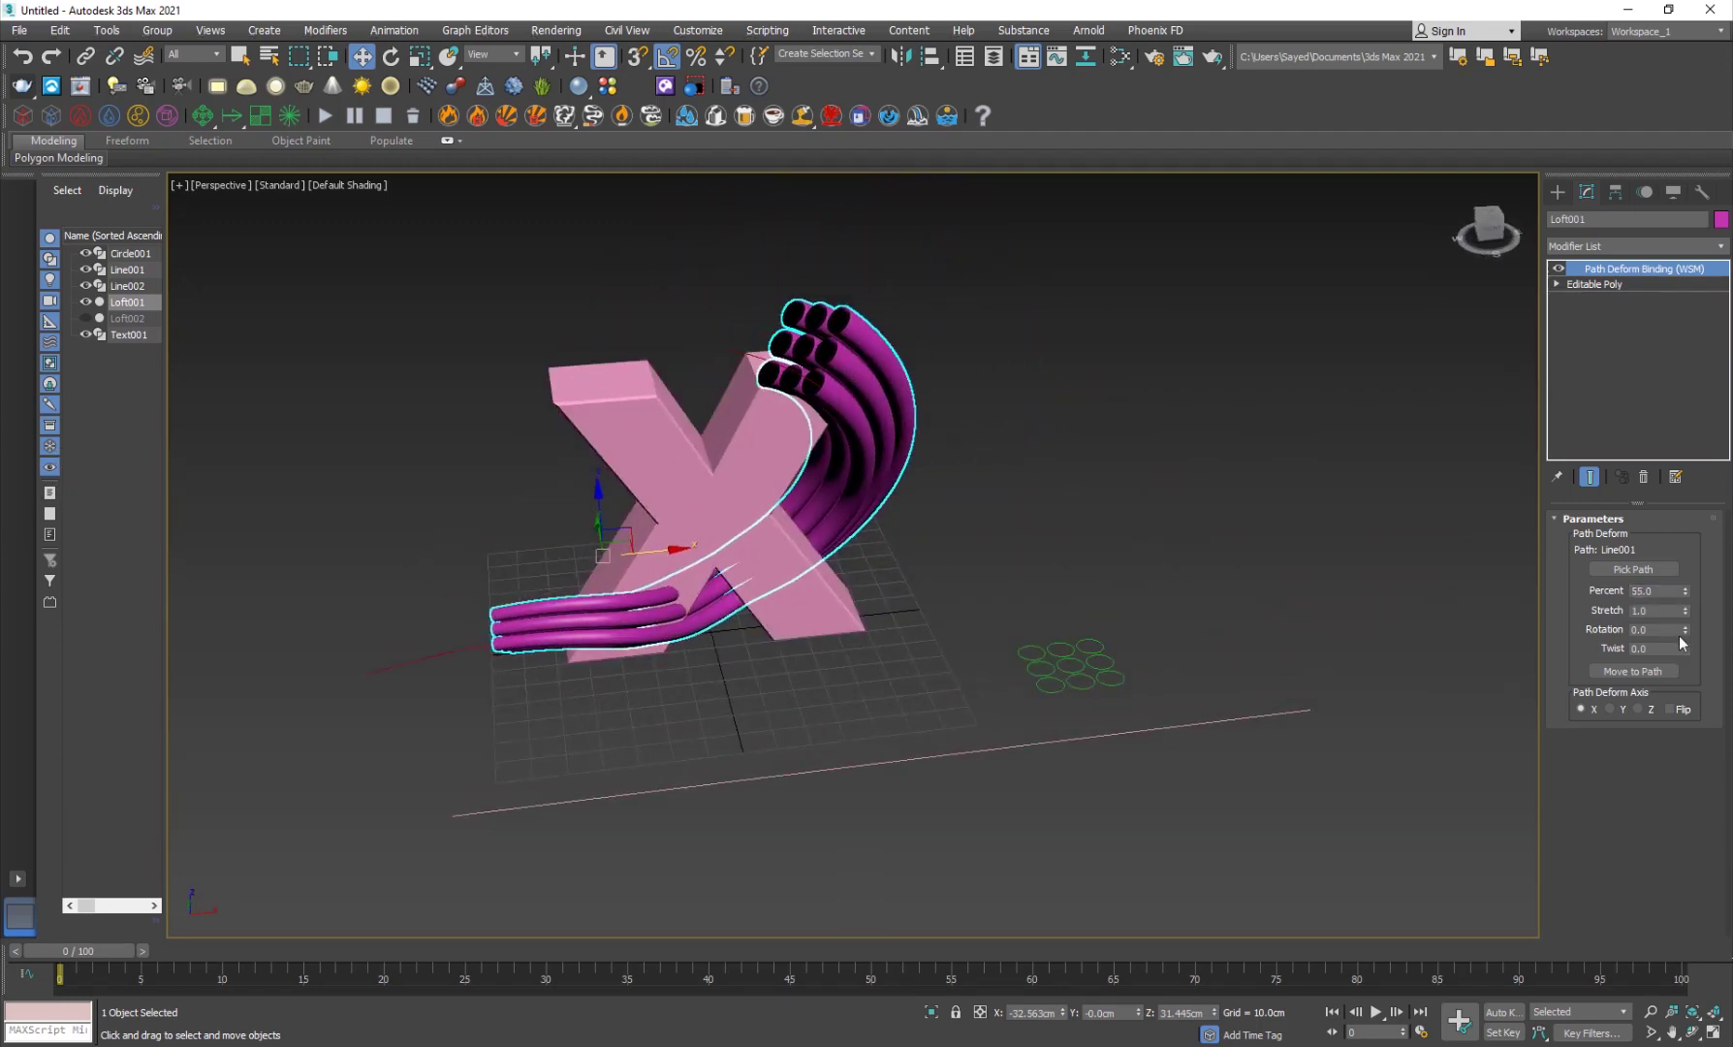
pyautogui.moveTo(1686, 613); pyautogui.dragTo(1677, 539)
pyautogui.keyDown('alt'); pyautogui.moveTo(1076, 634); pyautogui.dragTo(689, 649, button='middle'); pyautogui.keyUp('alt')
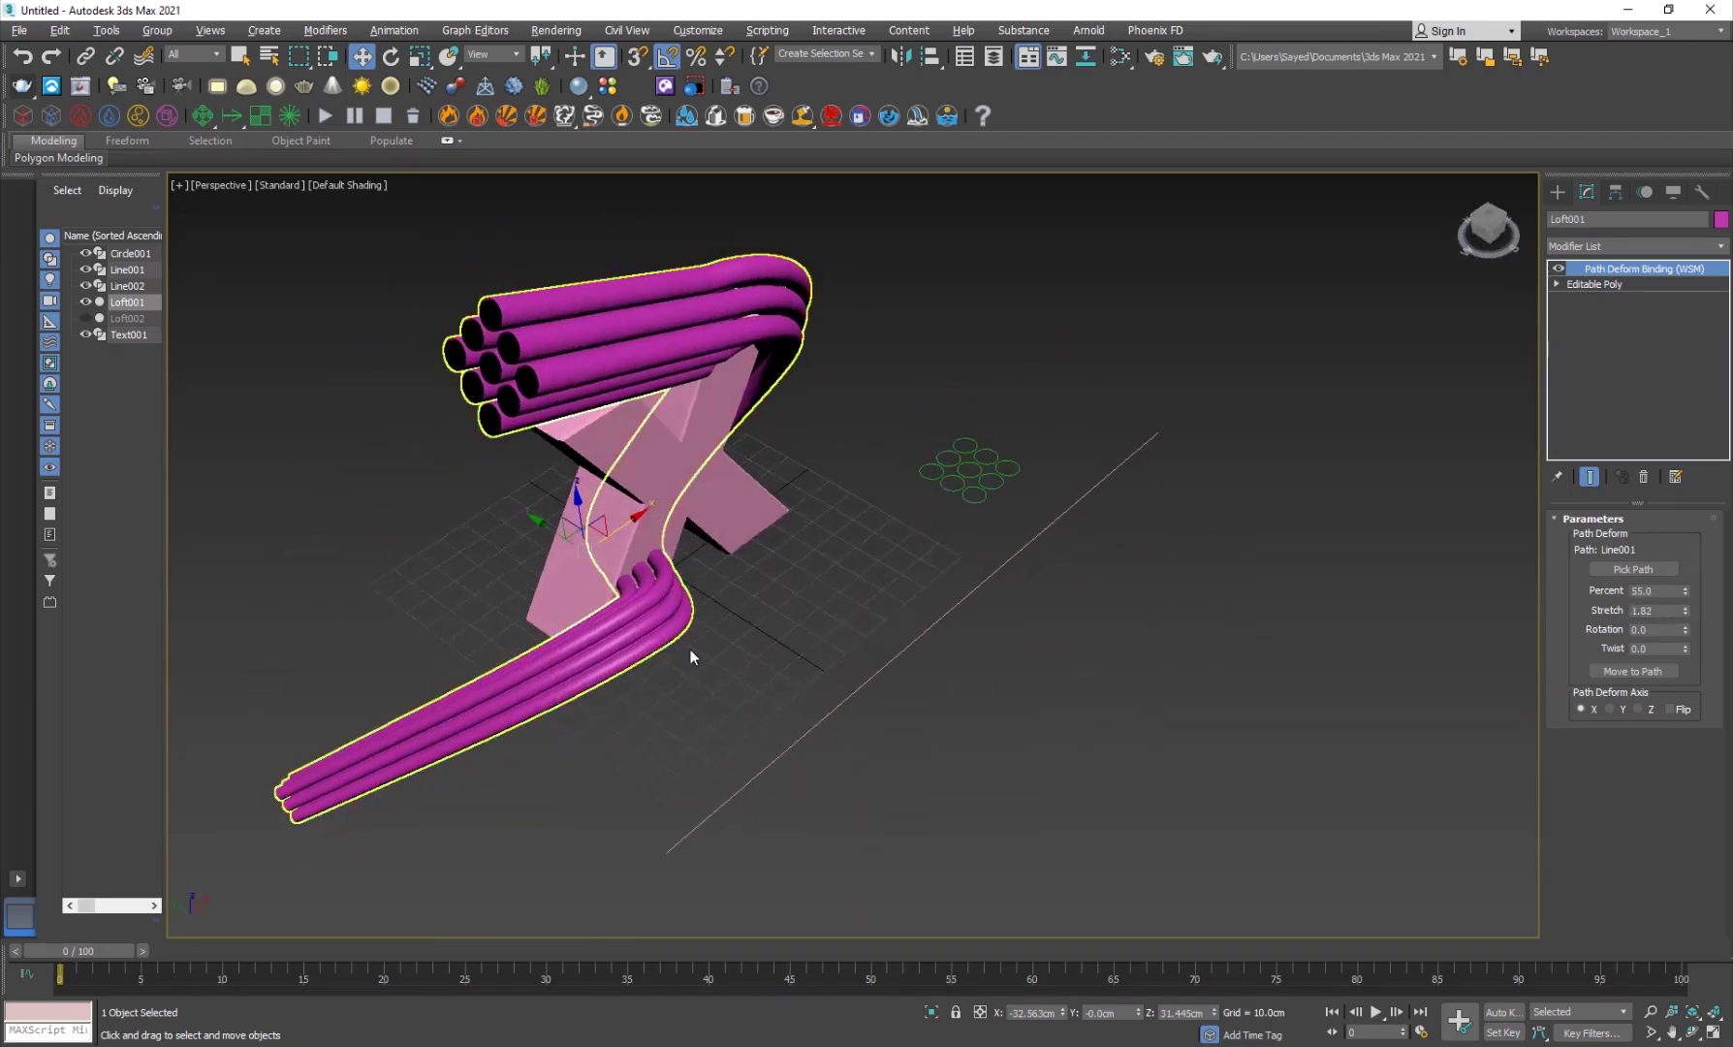
pyautogui.click(690, 649)
pyautogui.click(600, 345)
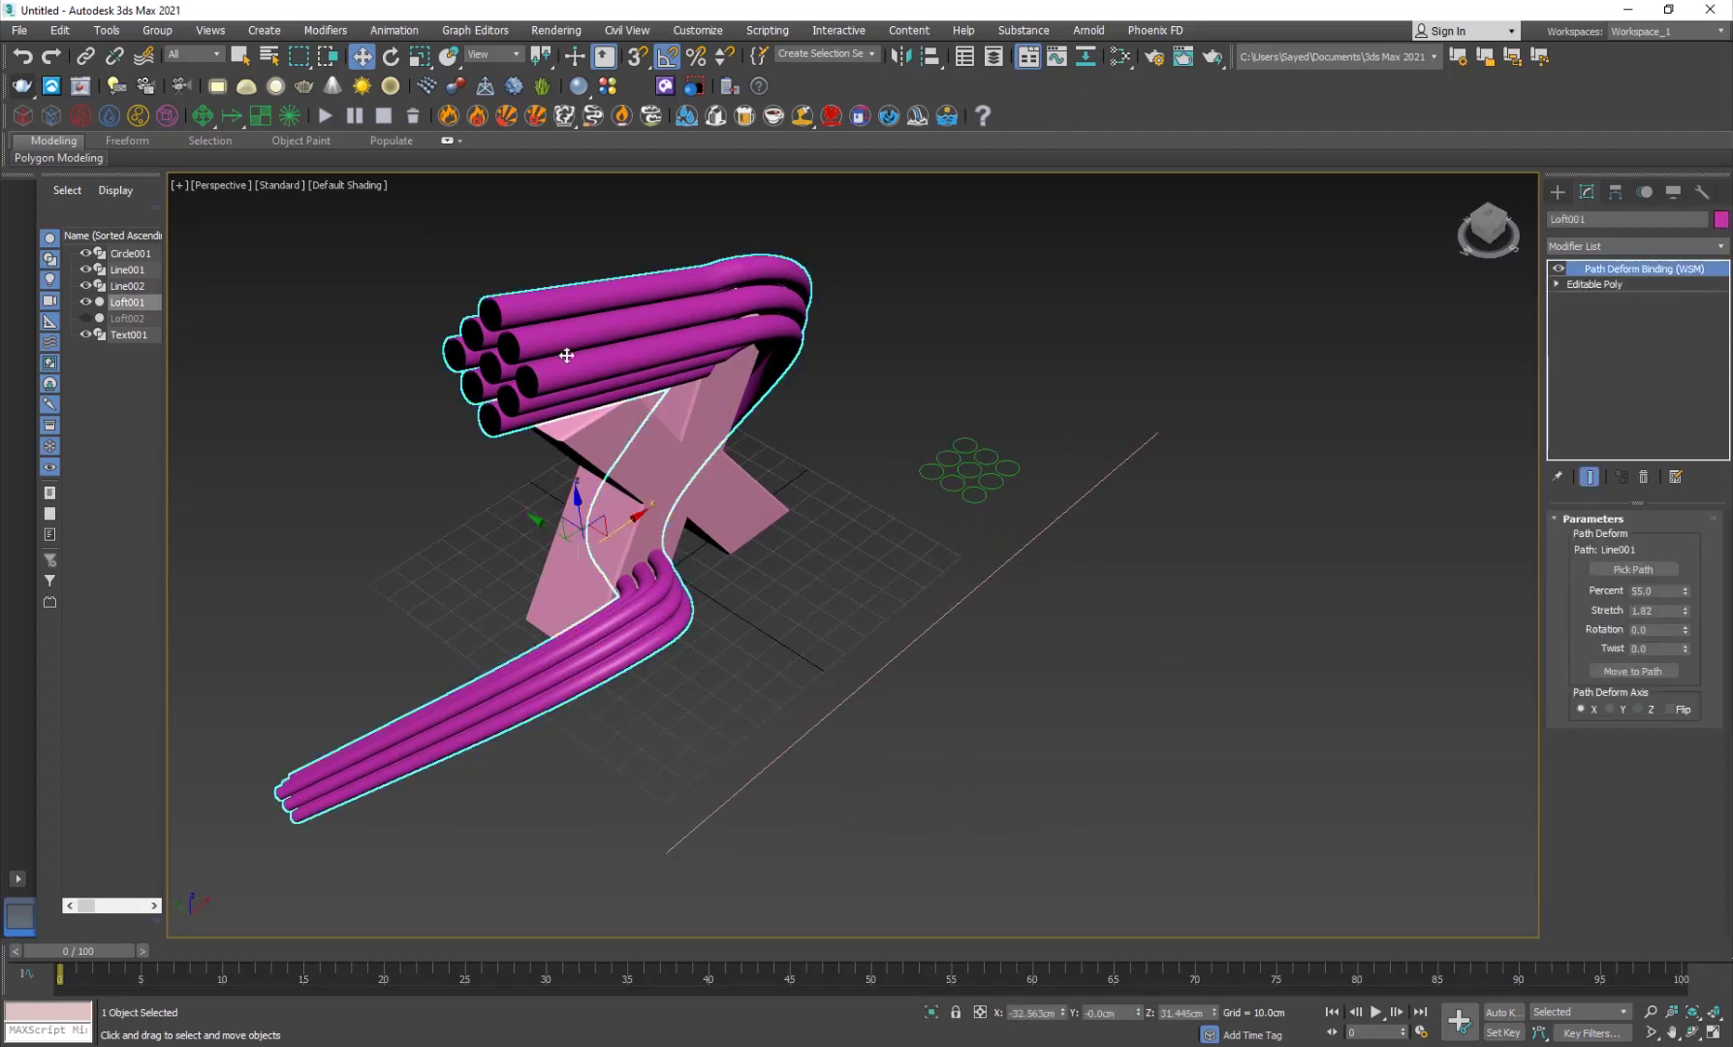
# Move the lower front vertex of the curved path line about 16 cm along negative Y, away from the letter
pyautogui.click(135, 269)
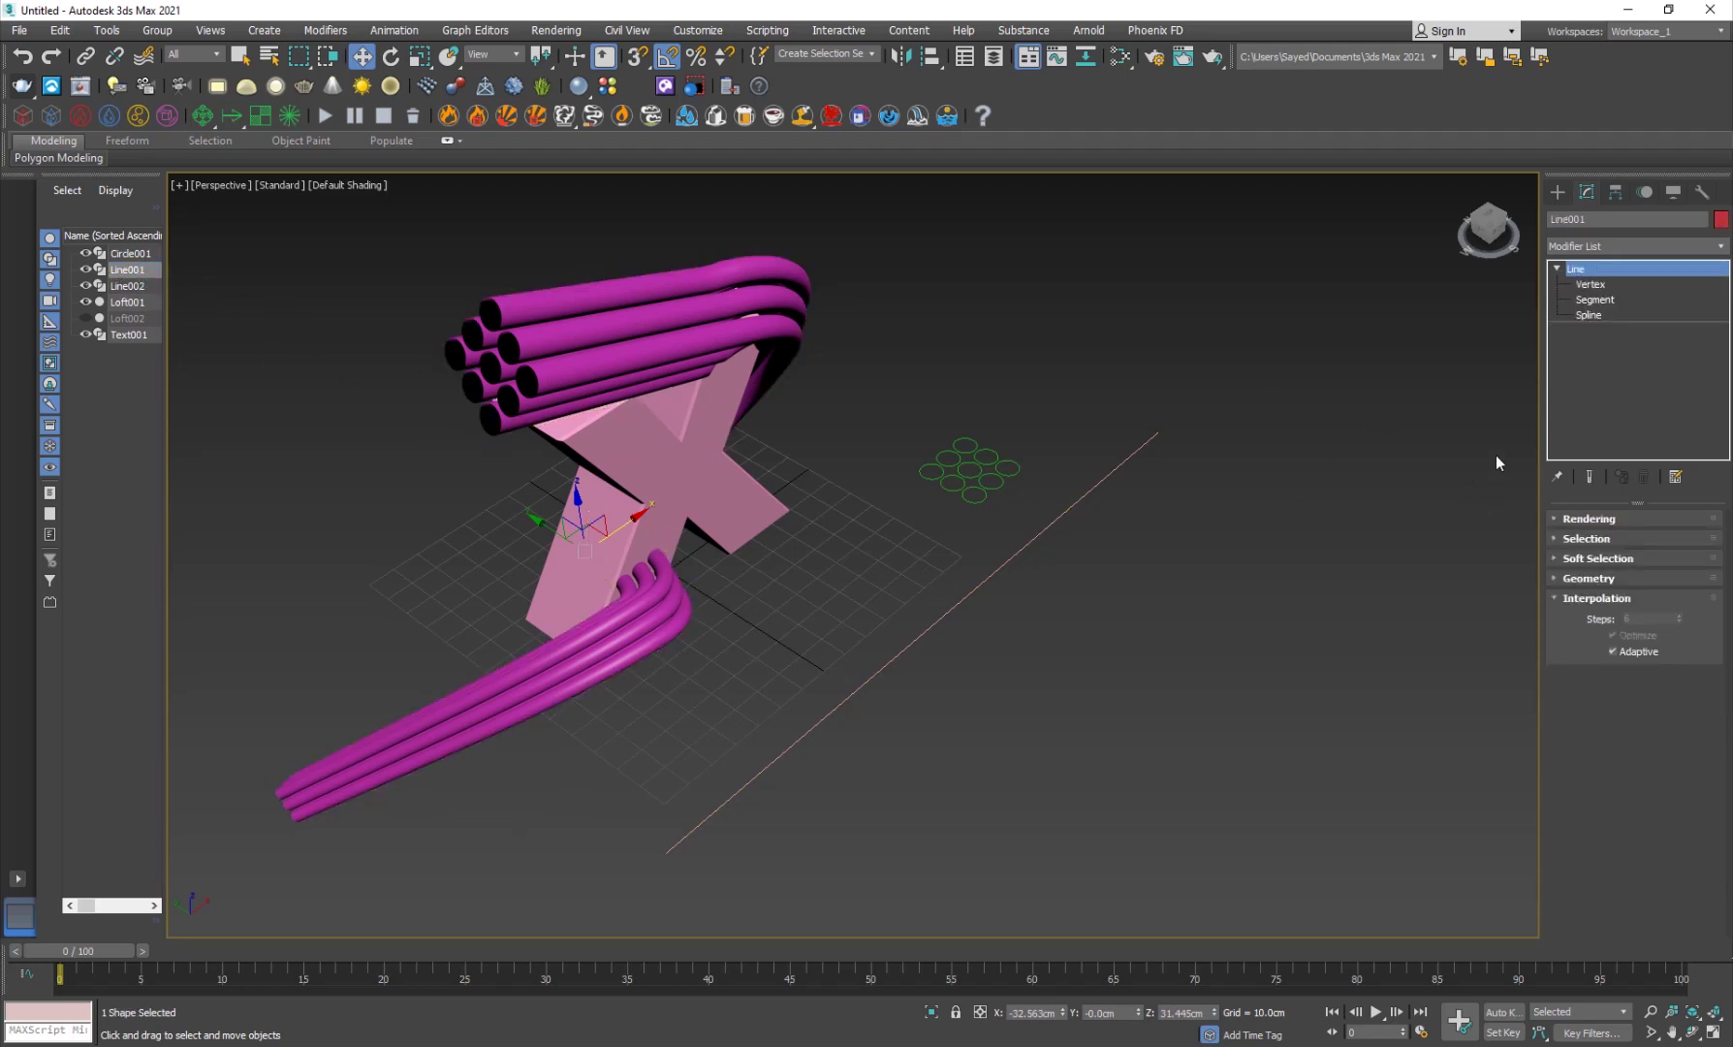
pyautogui.press('1')
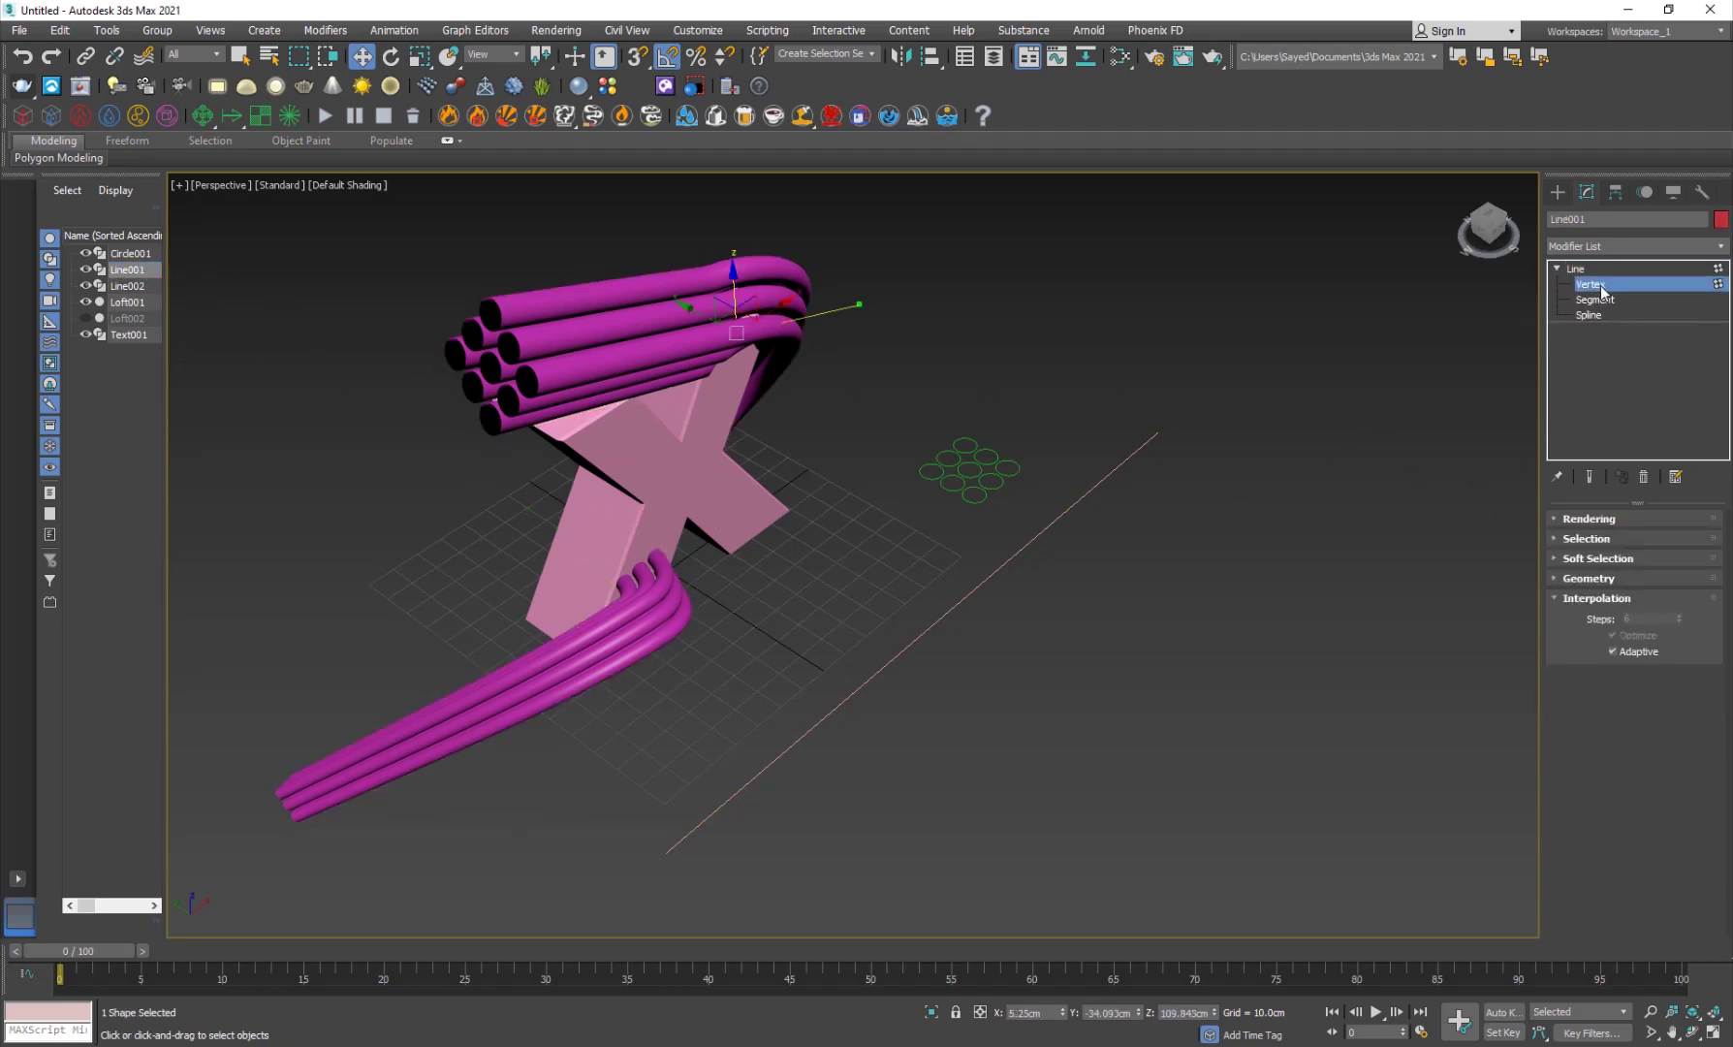
pyautogui.keyDown('alt'); pyautogui.moveTo(1030, 660); pyautogui.dragTo(777, 639, button='middle'); pyautogui.keyUp('alt')
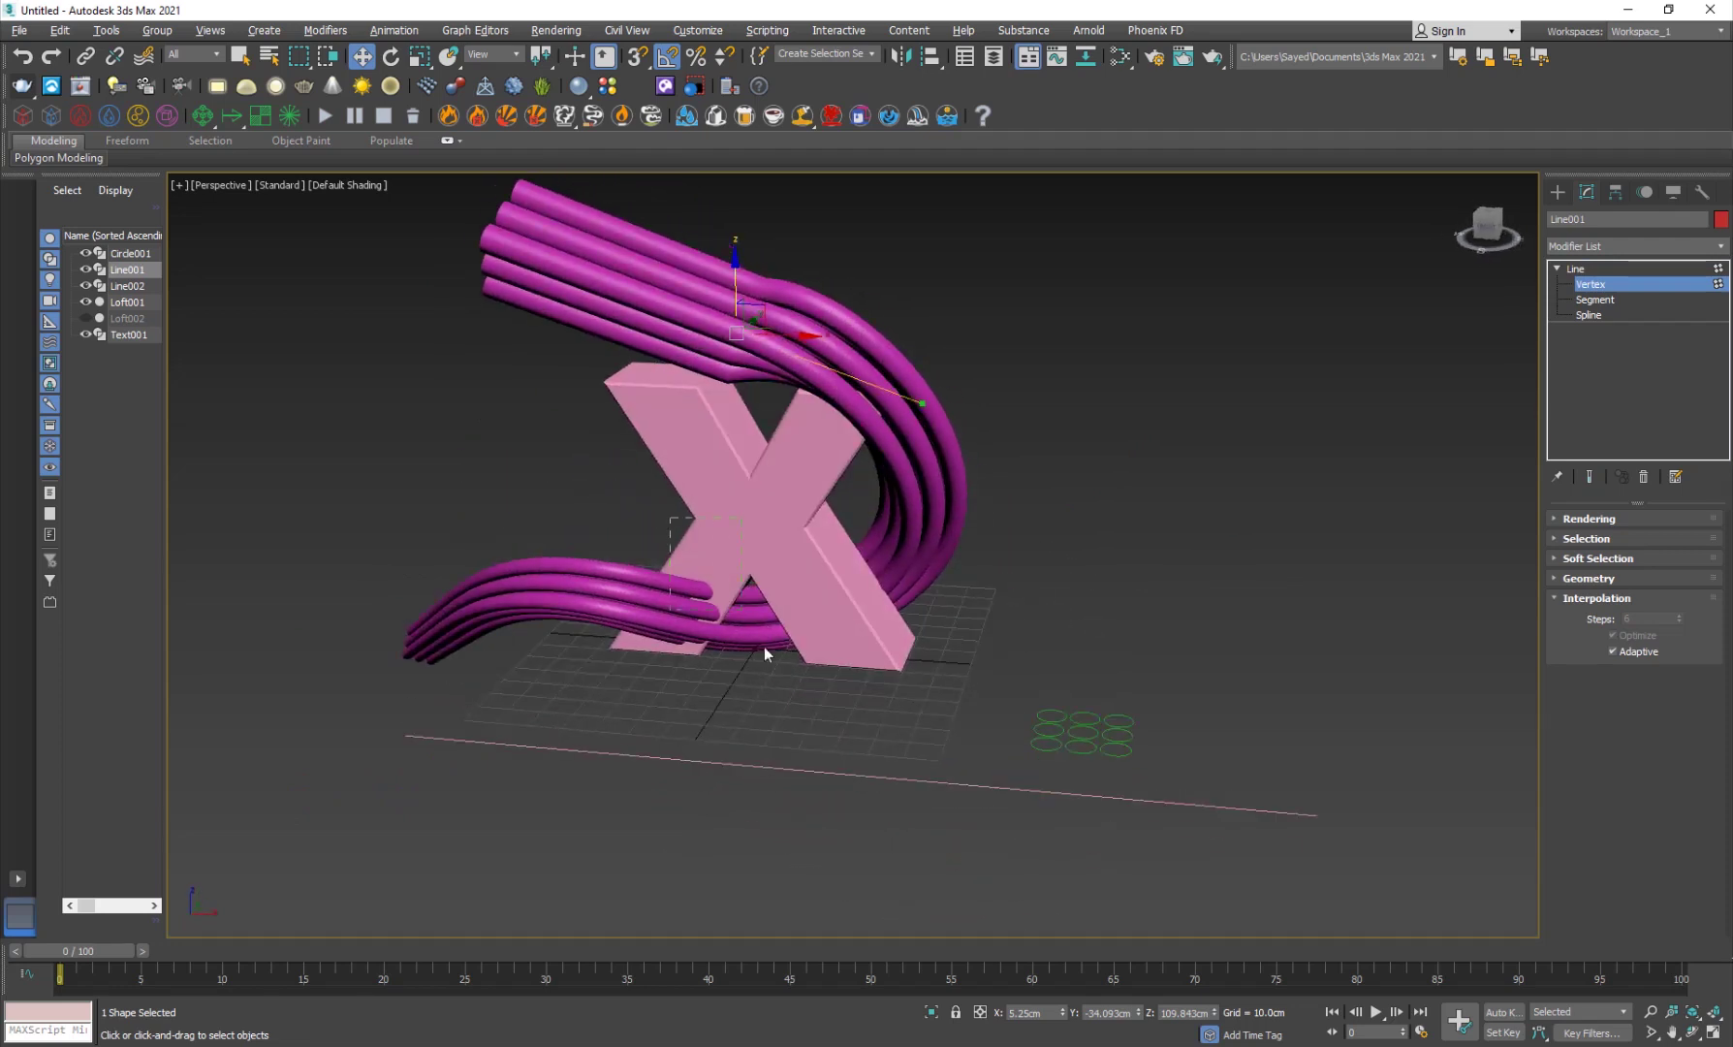
pyautogui.click(685, 603)
pyautogui.keyDown('alt'); pyautogui.moveTo(802, 734); pyautogui.dragTo(783, 737, button='middle'); pyautogui.keyUp('alt')
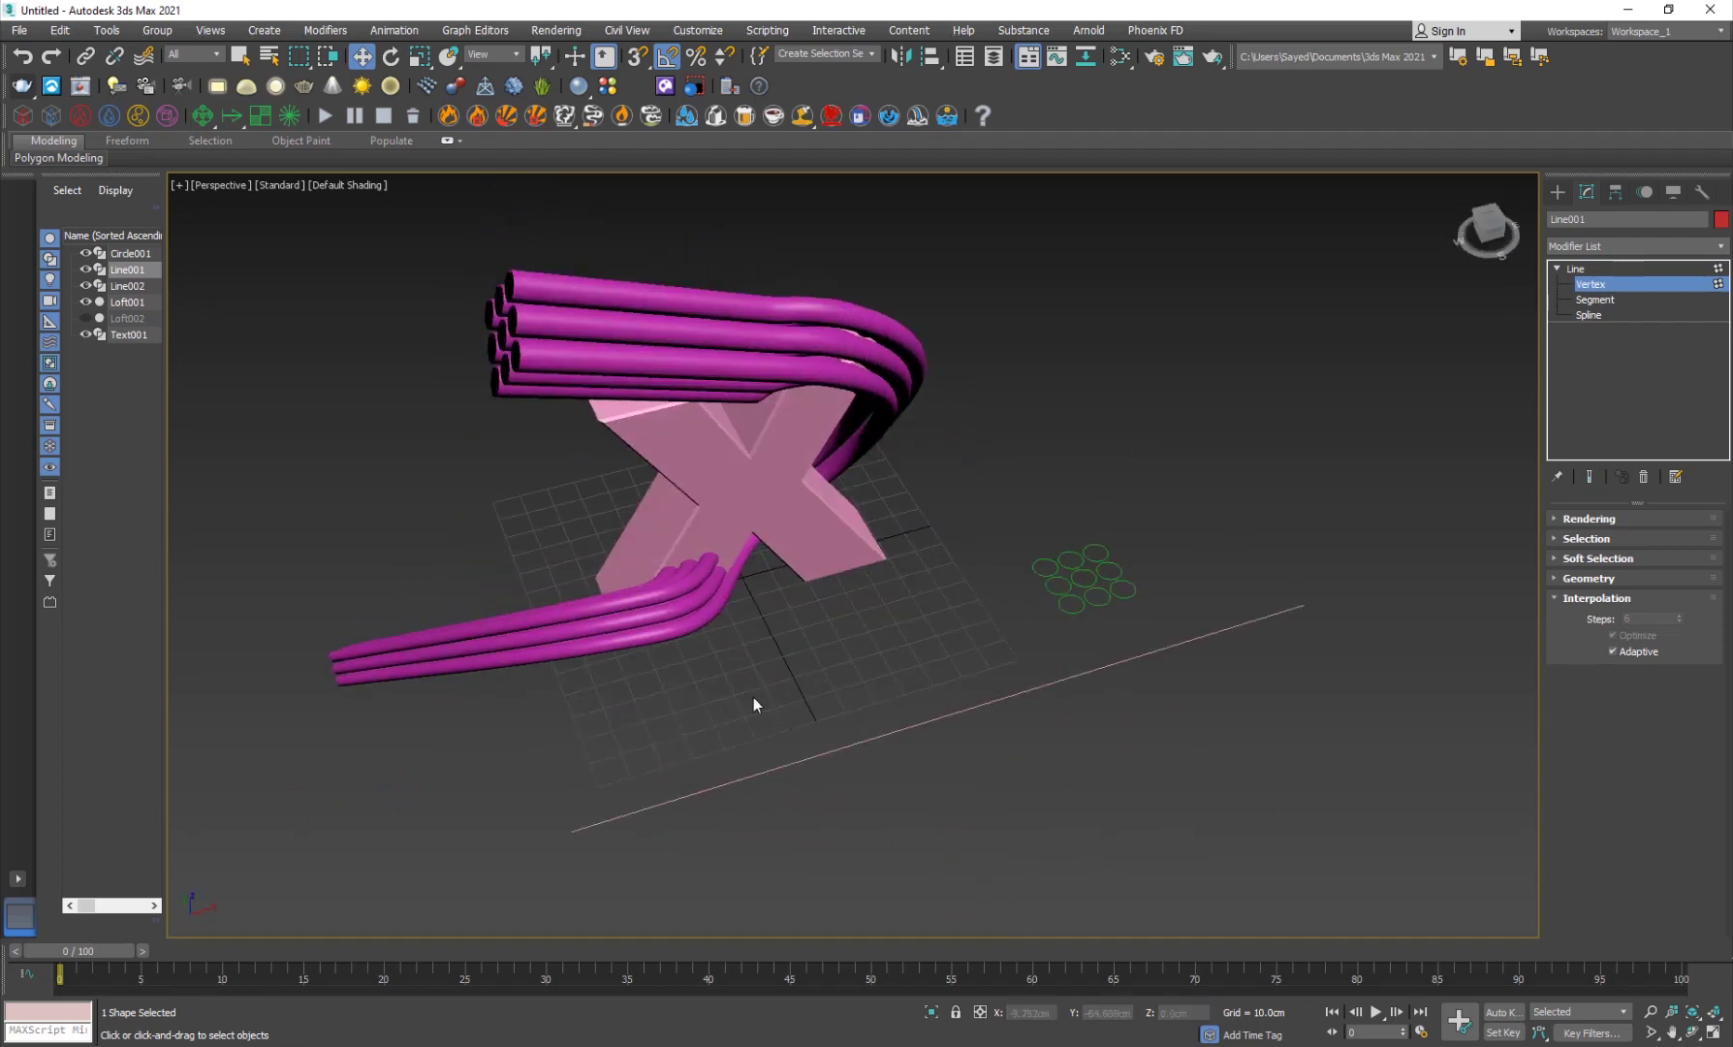
pyautogui.press('F3')
pyautogui.moveTo(637, 624); pyautogui.dragTo(695, 677)
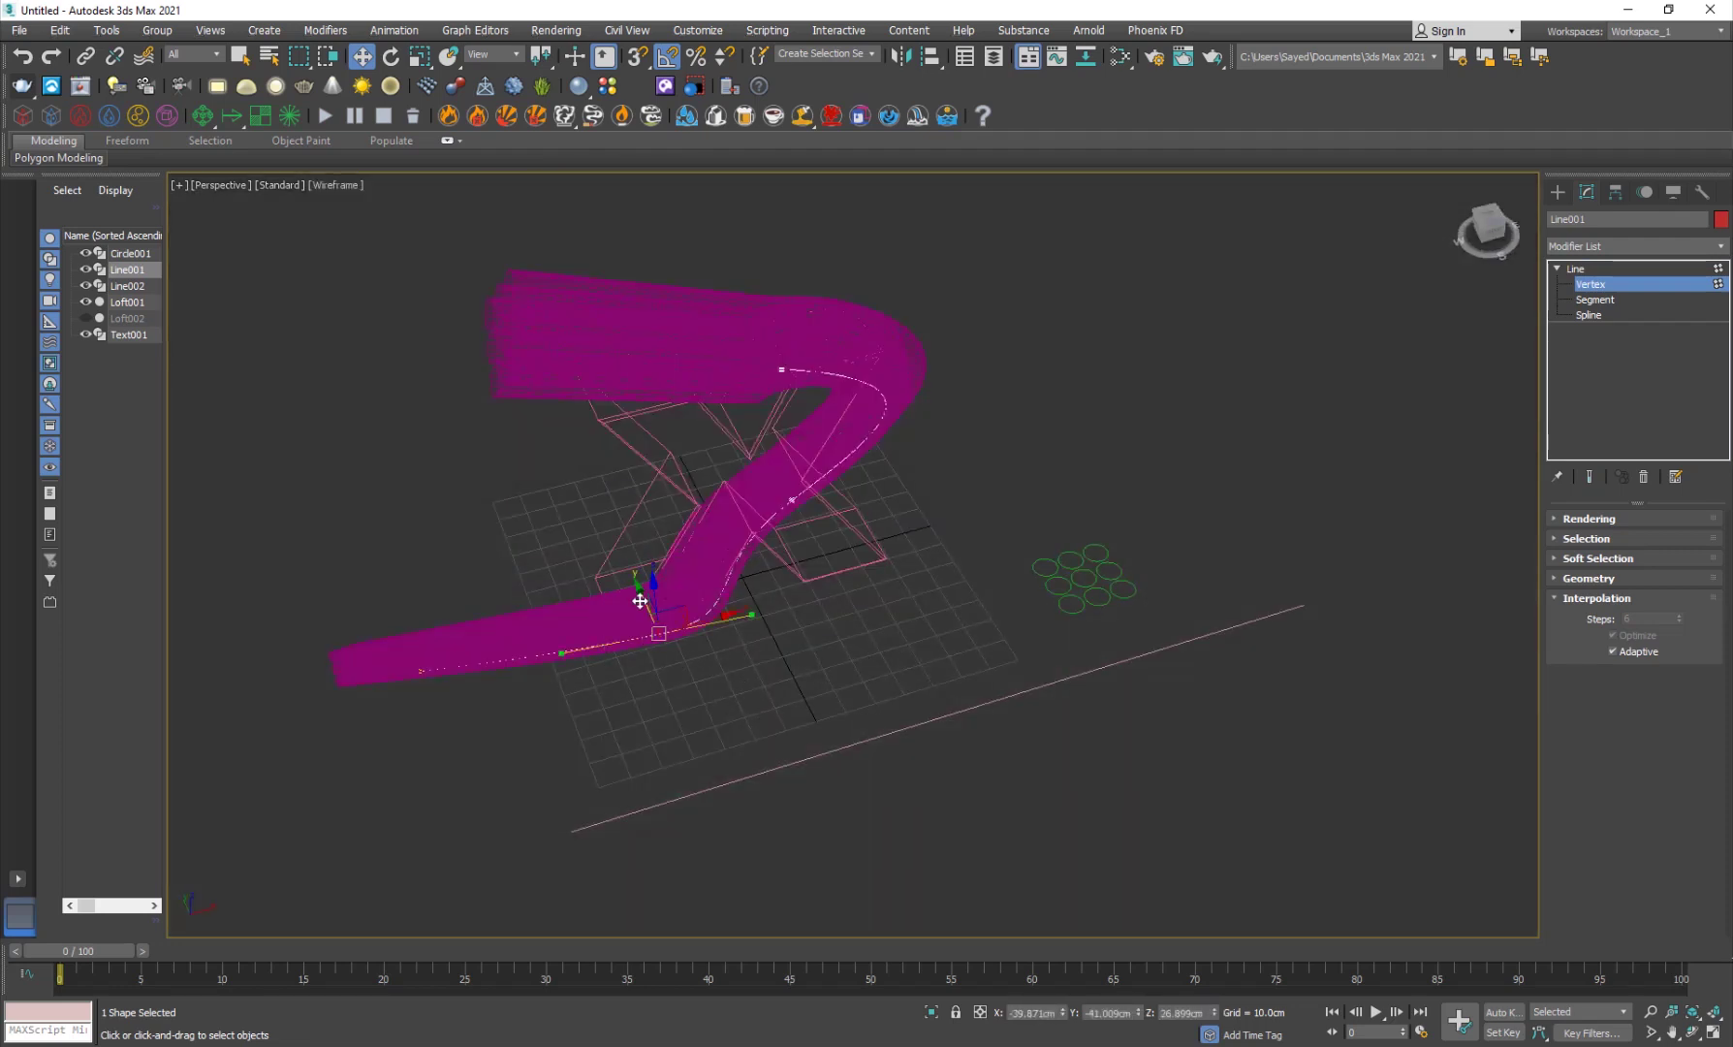
pyautogui.moveTo(640, 601); pyautogui.dragTo(657, 635)
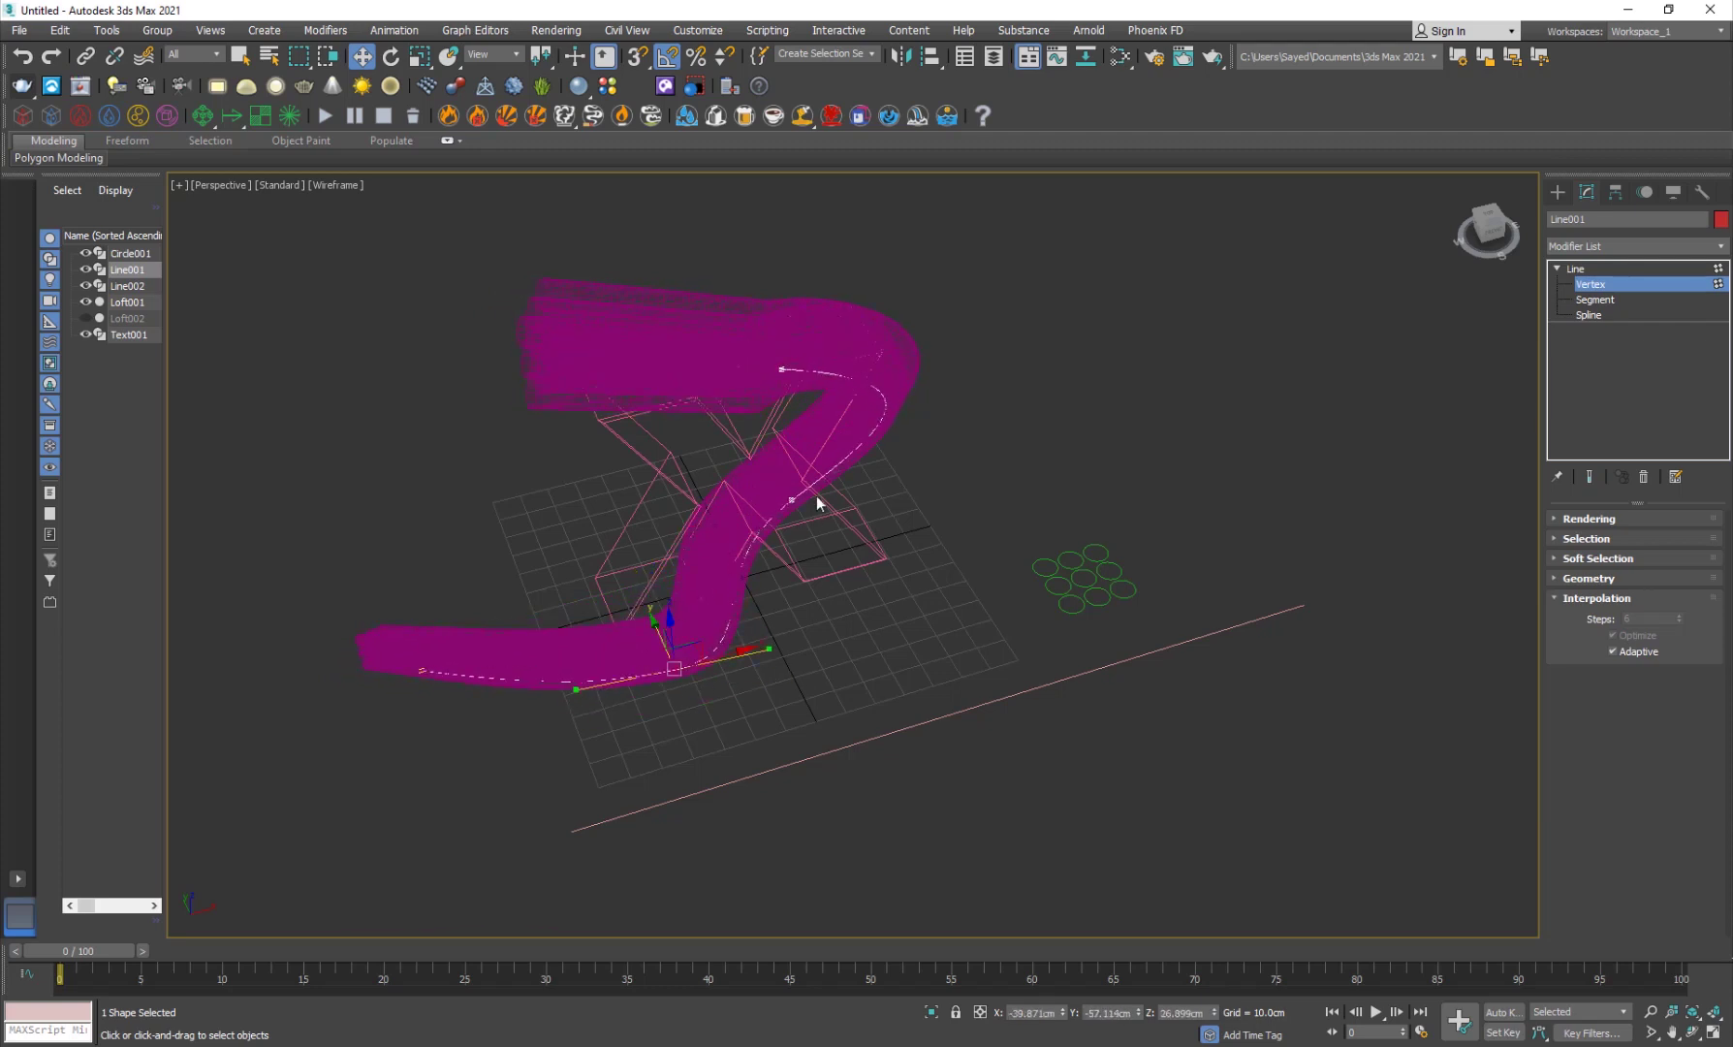
pyautogui.moveTo(812, 519); pyautogui.dragTo(770, 473)
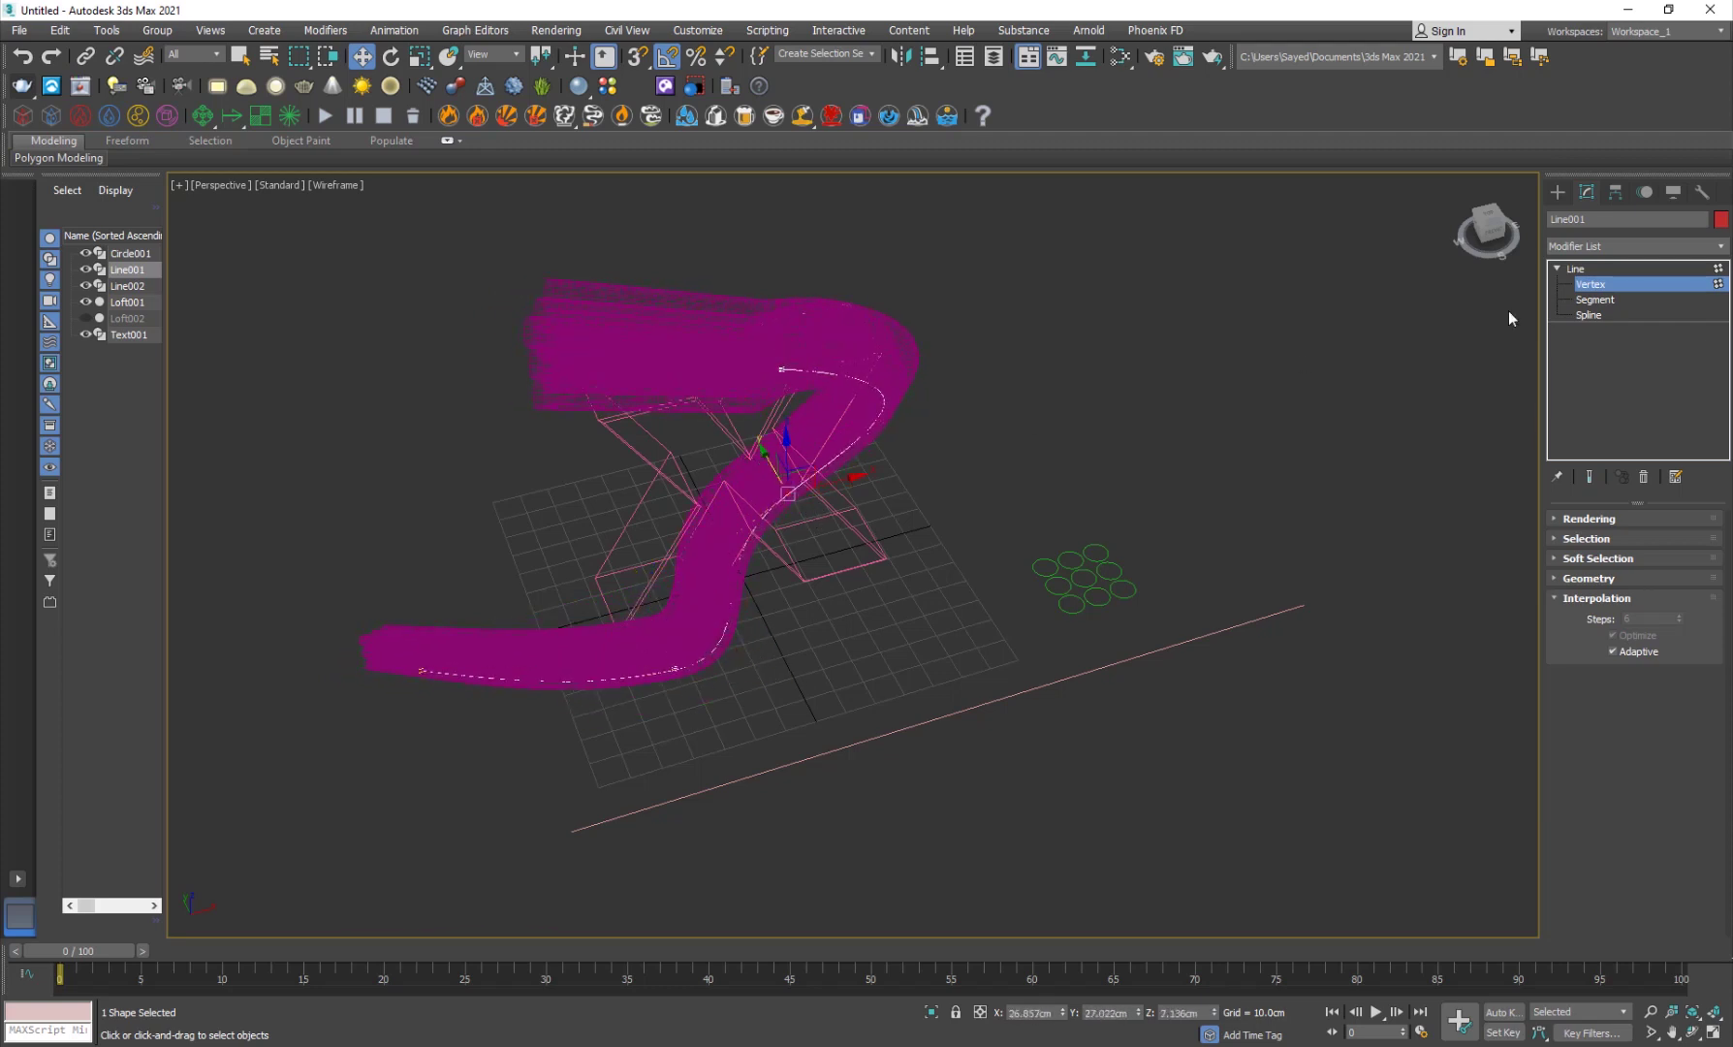
pyautogui.click(1596, 280)
pyautogui.press('F3')
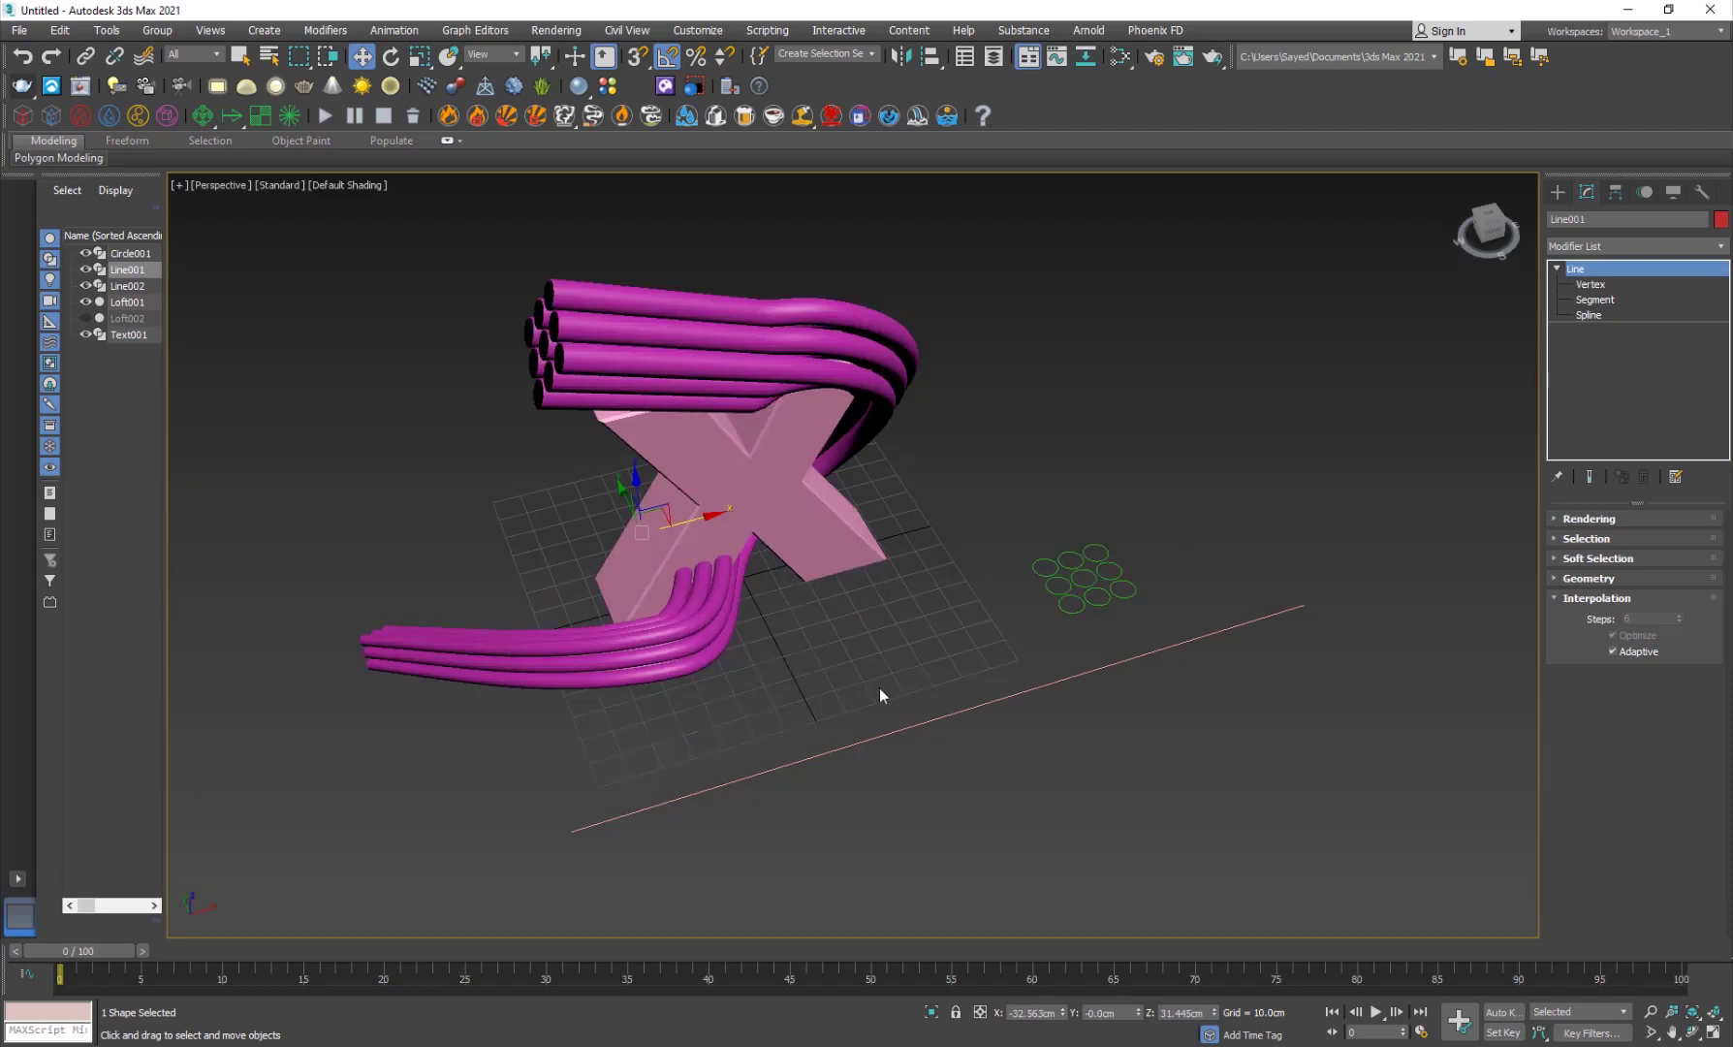
# Set the cable bundle's path deform percent to 53 and twist the cables strongly around each other along the path
pyautogui.click(882, 694)
pyautogui.moveTo(882, 694)
pyautogui.keyDown('alt'); pyautogui.mouseDown(button='middle')
pyautogui.moveTo(635, 618)
pyautogui.moveTo(696, 588)
pyautogui.mouseUp(button='middle'); pyautogui.keyUp('alt')
pyautogui.moveTo(723, 692); pyautogui.dragTo(766, 514, button='middle')
pyautogui.click(803, 407)
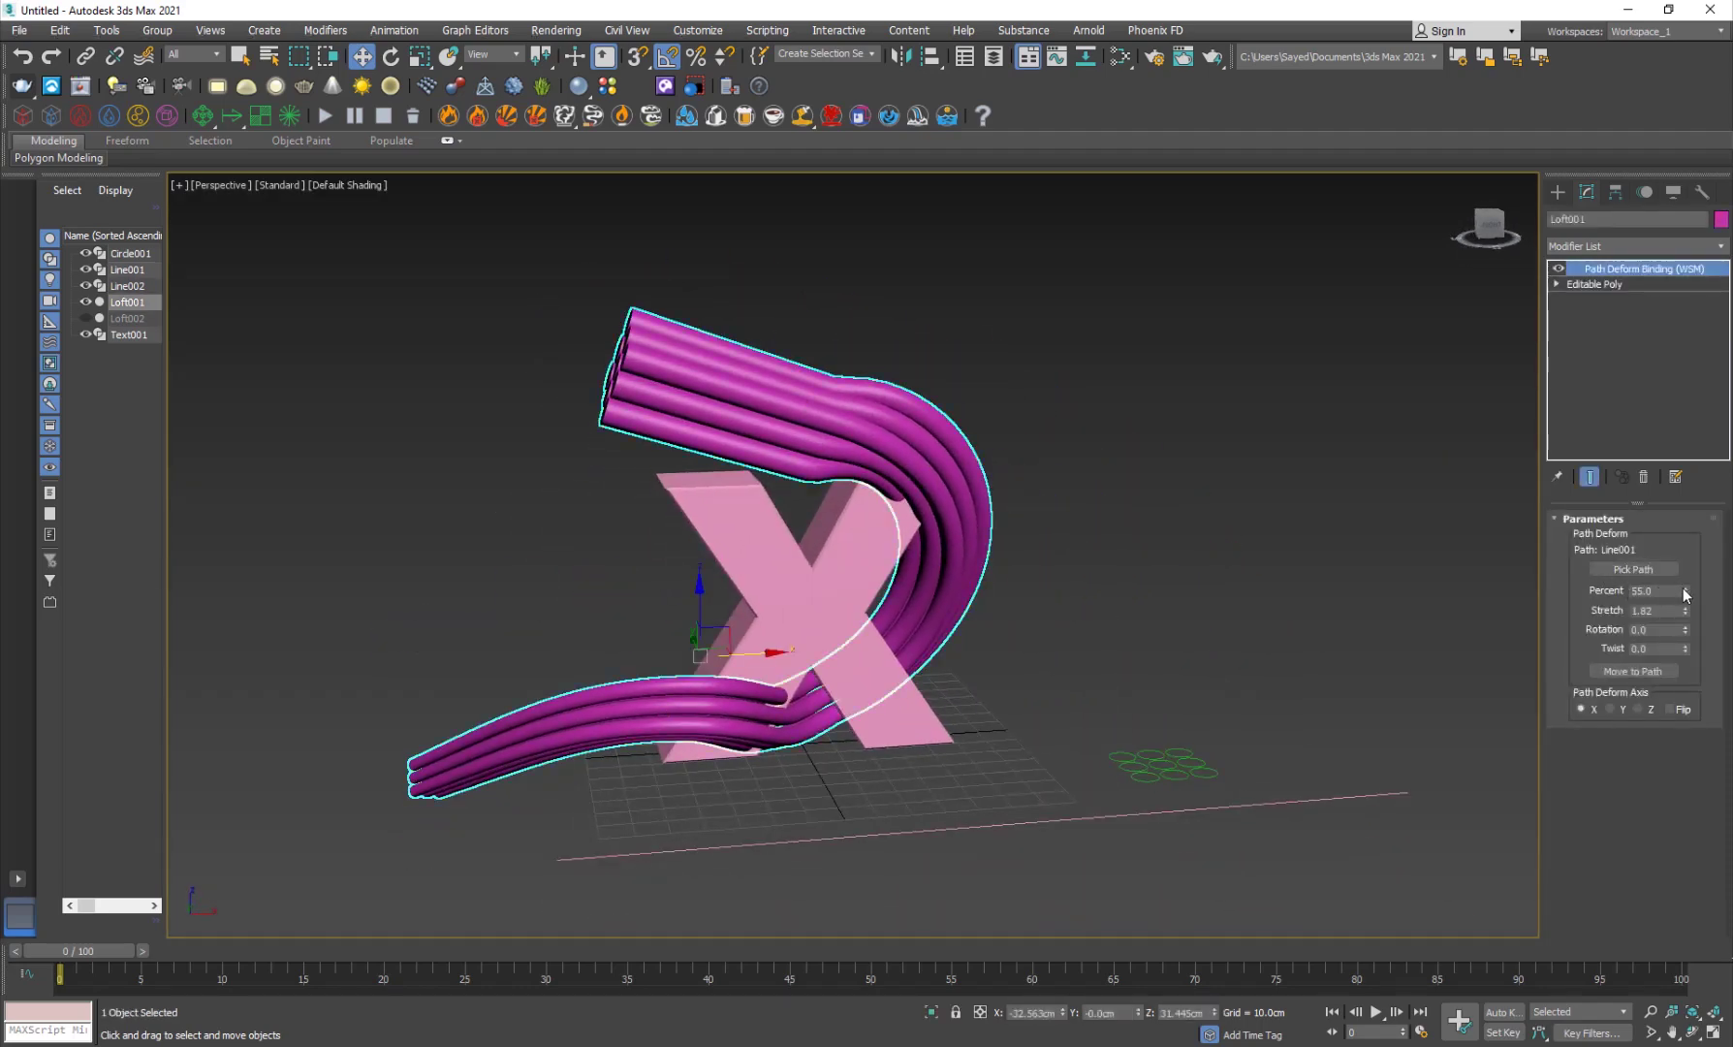
pyautogui.moveTo(1684, 595)
pyautogui.mouseDown()
pyautogui.moveTo(1621, 725)
pyautogui.moveTo(1688, 598)
pyautogui.mouseUp()
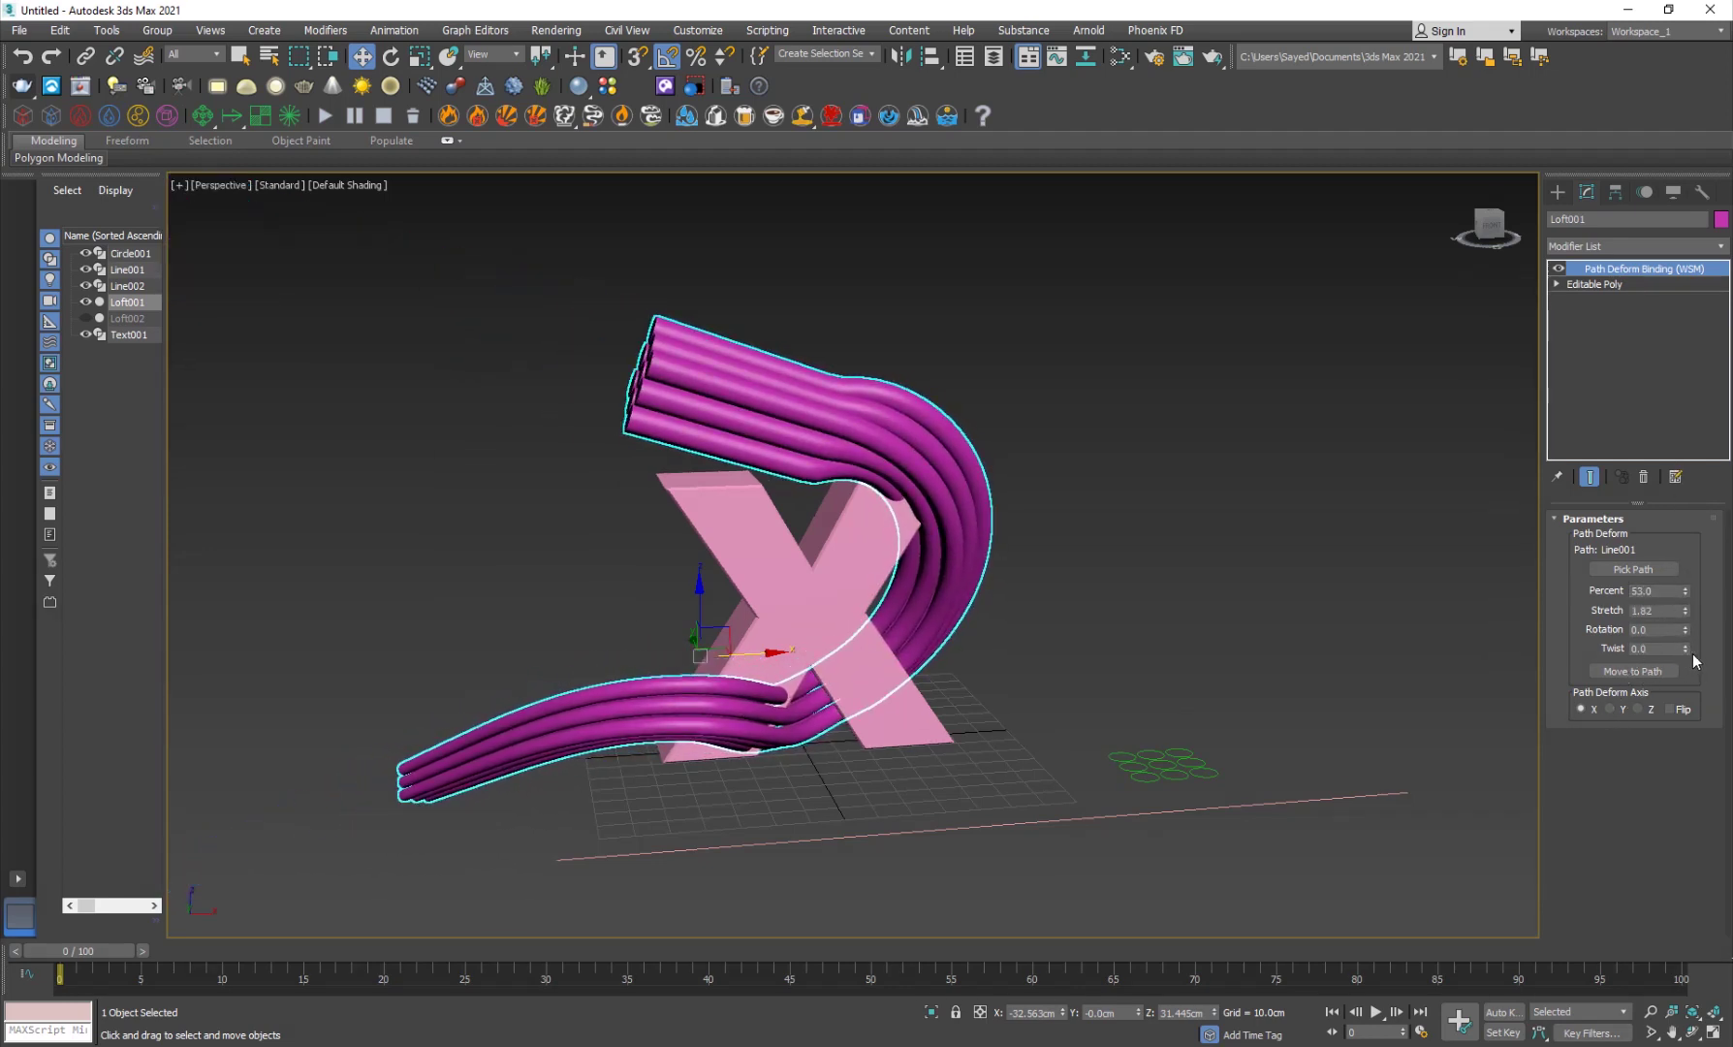
pyautogui.moveTo(1687, 649); pyautogui.dragTo(1311, 226)
pyautogui.moveTo(930, 635)
pyautogui.keyDown('alt'); pyautogui.mouseDown(button='middle')
pyautogui.moveTo(775, 610)
pyautogui.moveTo(905, 592)
pyautogui.moveTo(940, 641)
pyautogui.moveTo(911, 630)
pyautogui.mouseUp(button='middle'); pyautogui.keyUp('alt')
pyautogui.moveTo(750, 580)
pyautogui.keyDown('alt'); pyautogui.mouseDown(button='middle')
pyautogui.moveTo(784, 598)
pyautogui.moveTo(743, 609)
pyautogui.mouseUp(button='middle'); pyautogui.keyUp('alt')
pyautogui.keyDown('alt'); pyautogui.moveTo(1087, 730); pyautogui.dragTo(1135, 765, button='middle'); pyautogui.keyUp('alt')
# Unhide the hidden copy of the cable loft
pyautogui.click(127, 318)
pyautogui.rightClick(478, 404)
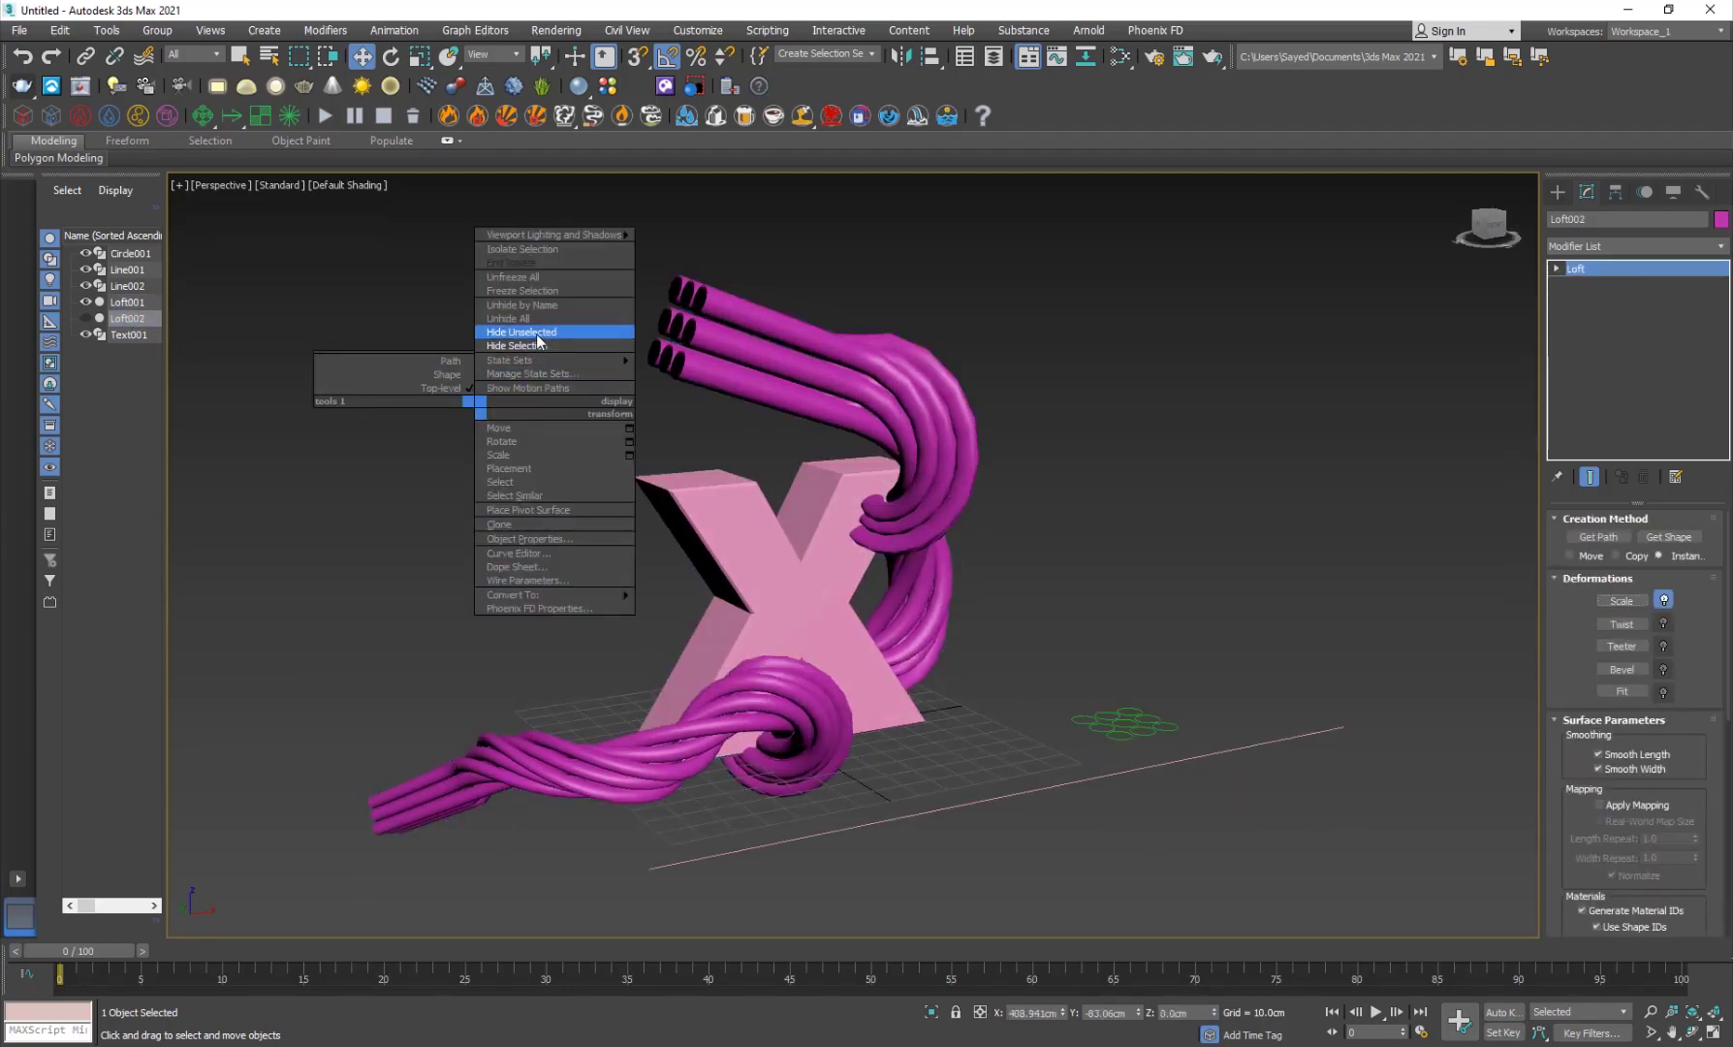
pyautogui.rightClick(130, 320)
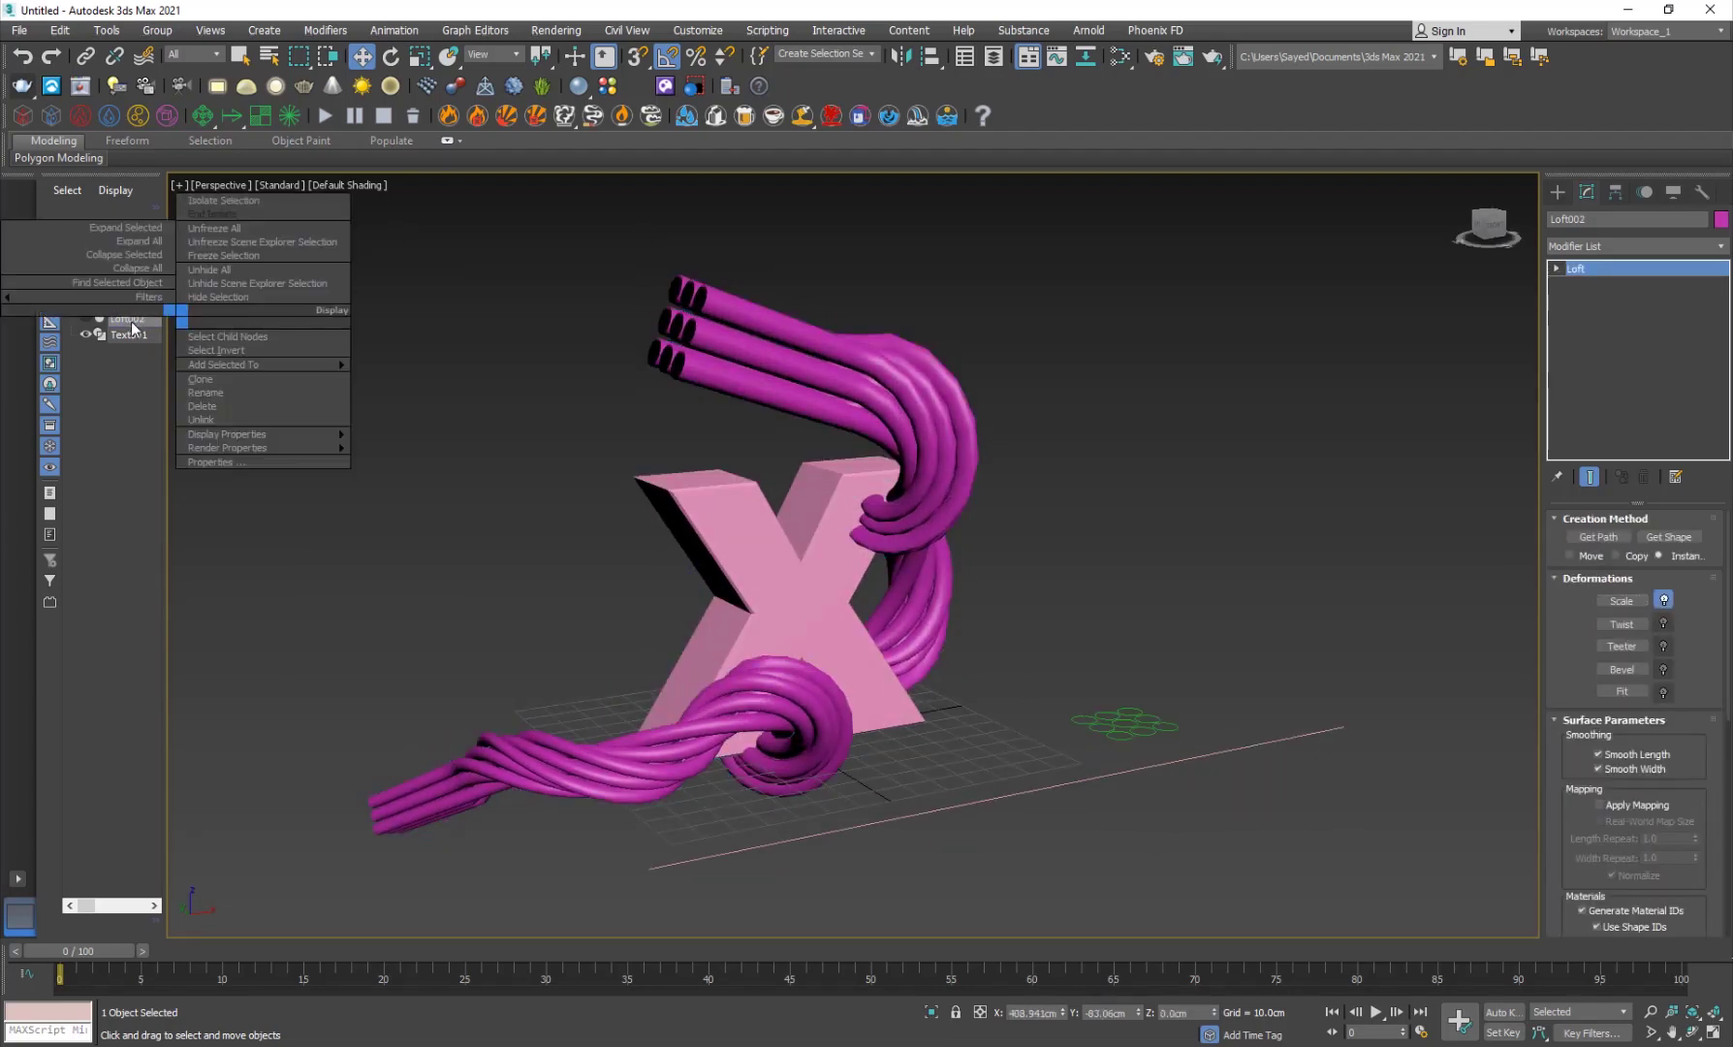
pyautogui.click(236, 273)
pyautogui.scroll(-3, 804, 573)
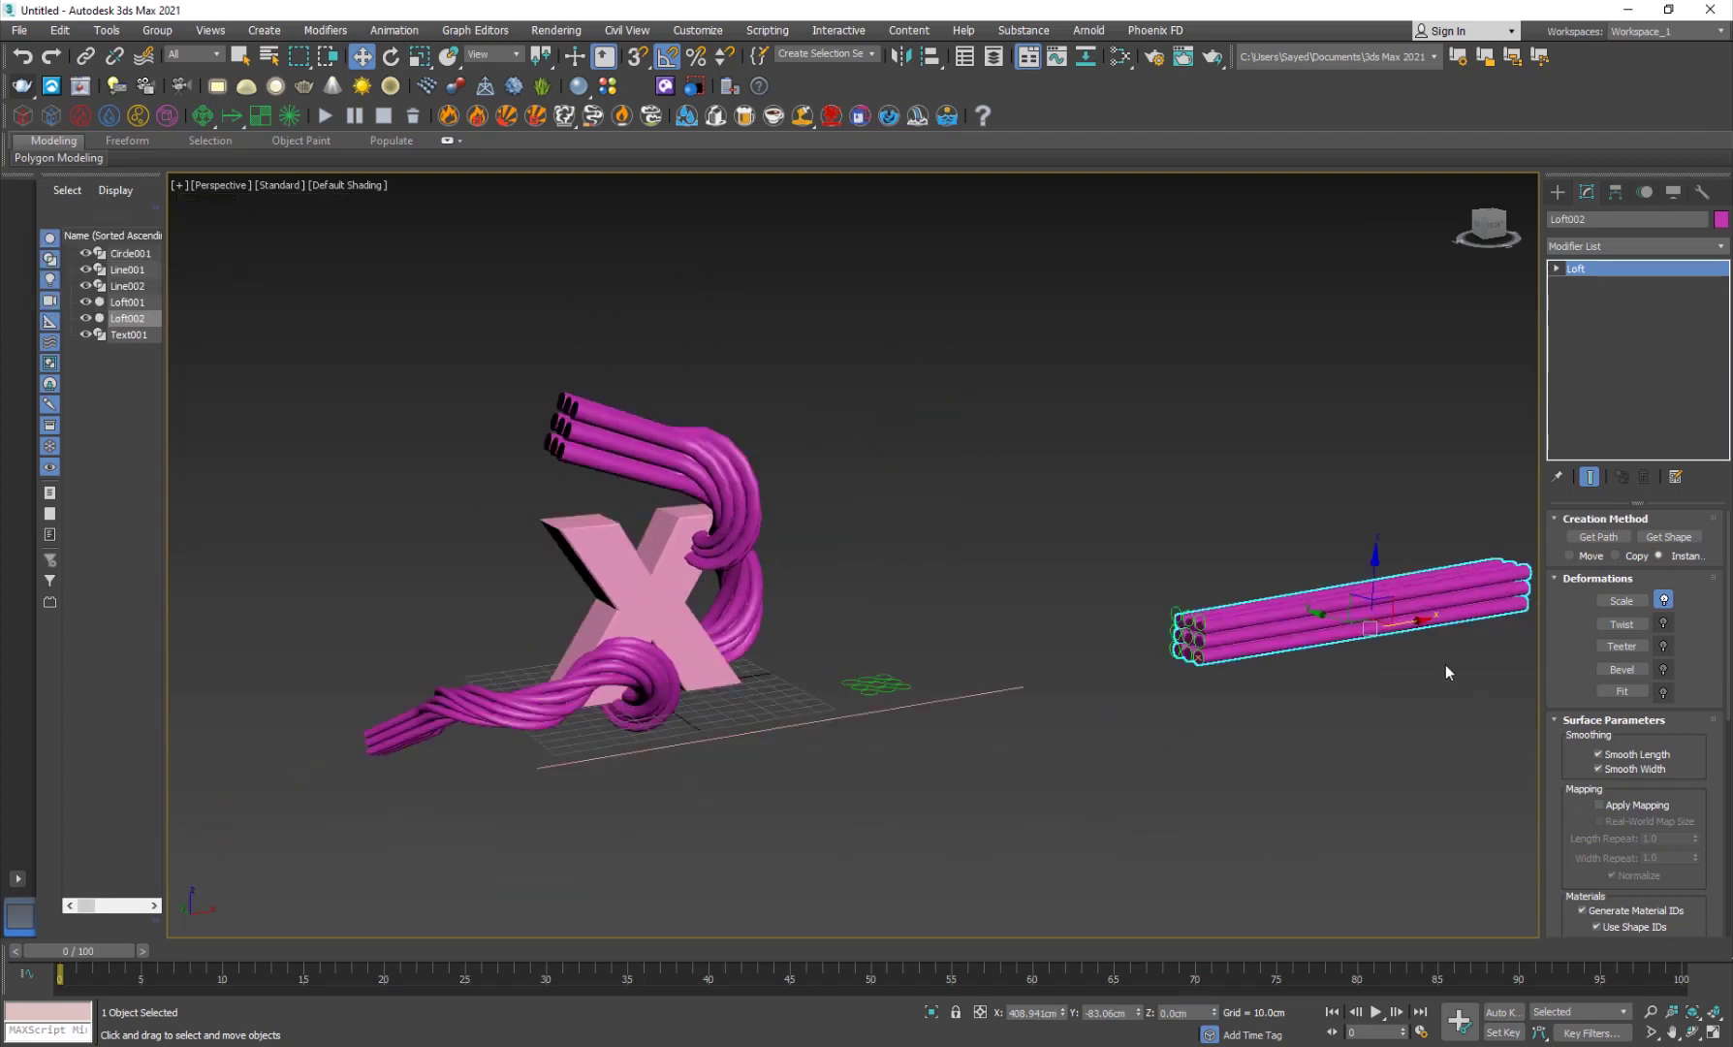
# Thin the unhidden cable loft with a Scale deformation, to about 55 percent at its start and about 70 percent at its end
pyautogui.click(1636, 601)
pyautogui.moveTo(209, 255); pyautogui.dragTo(657, 275)
pyautogui.click(677, 184)
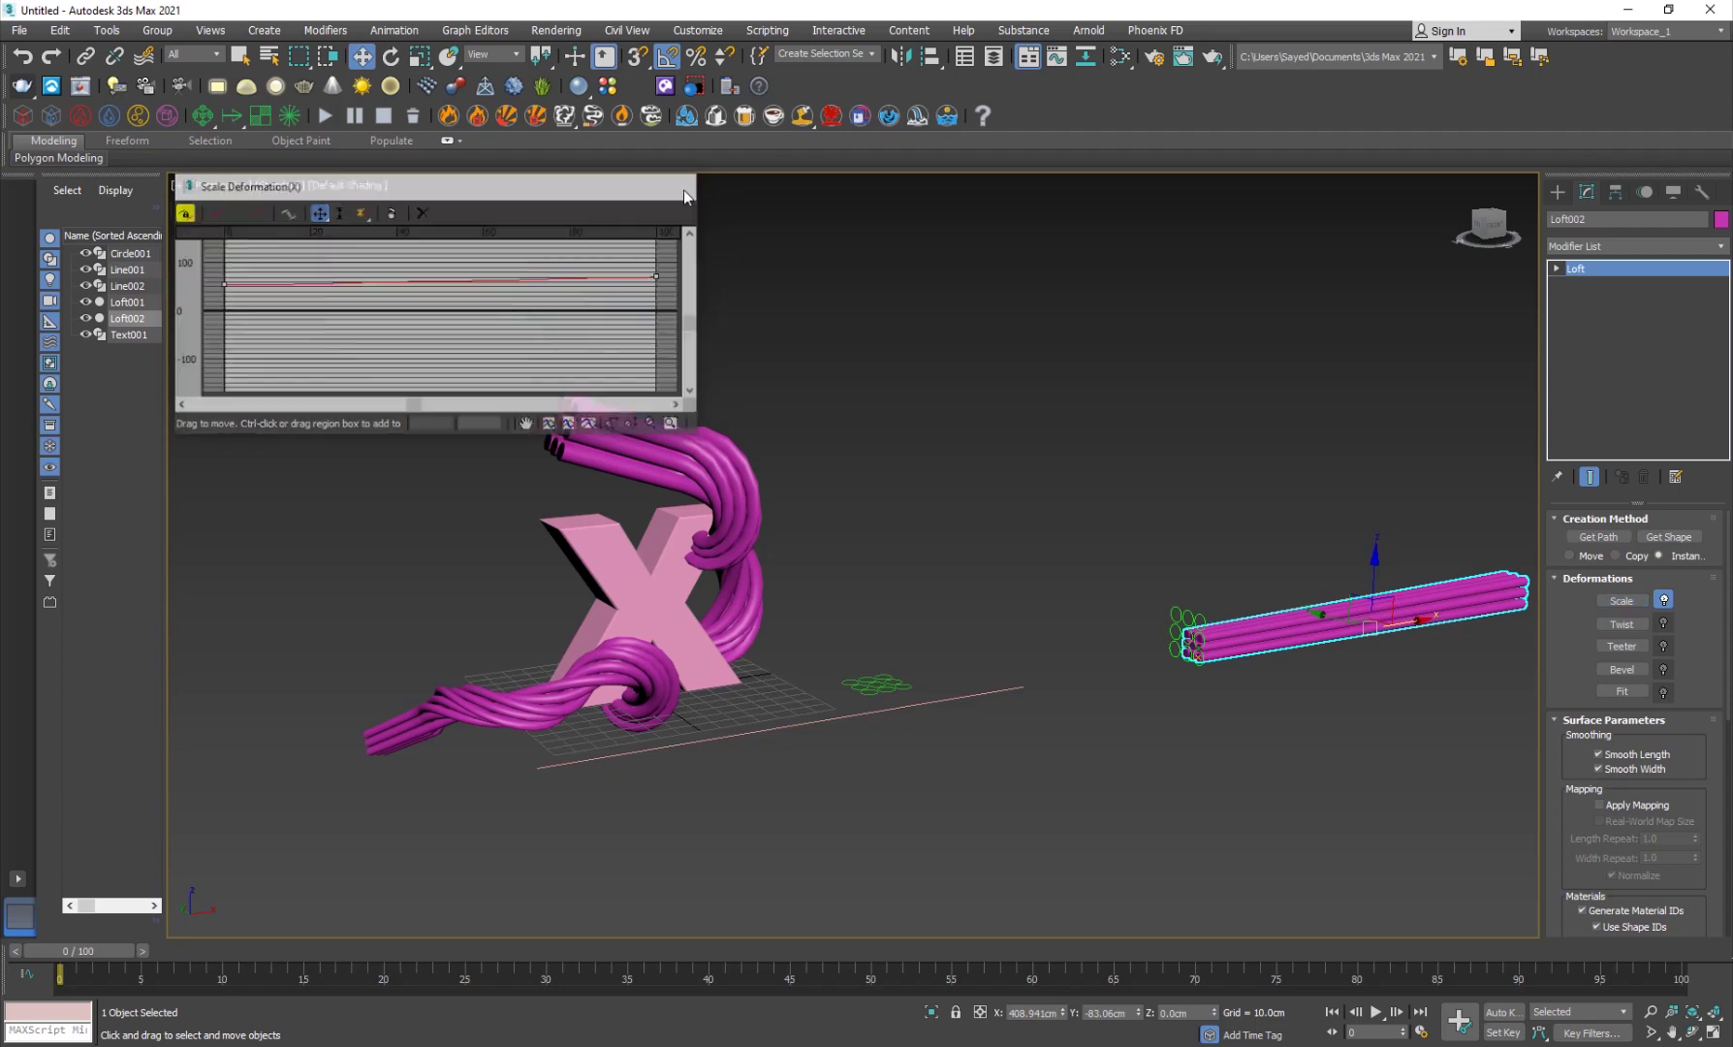
# Cut the path deform binding from the old cable bundle around the letter and delete that bundle
pyautogui.click(694, 437)
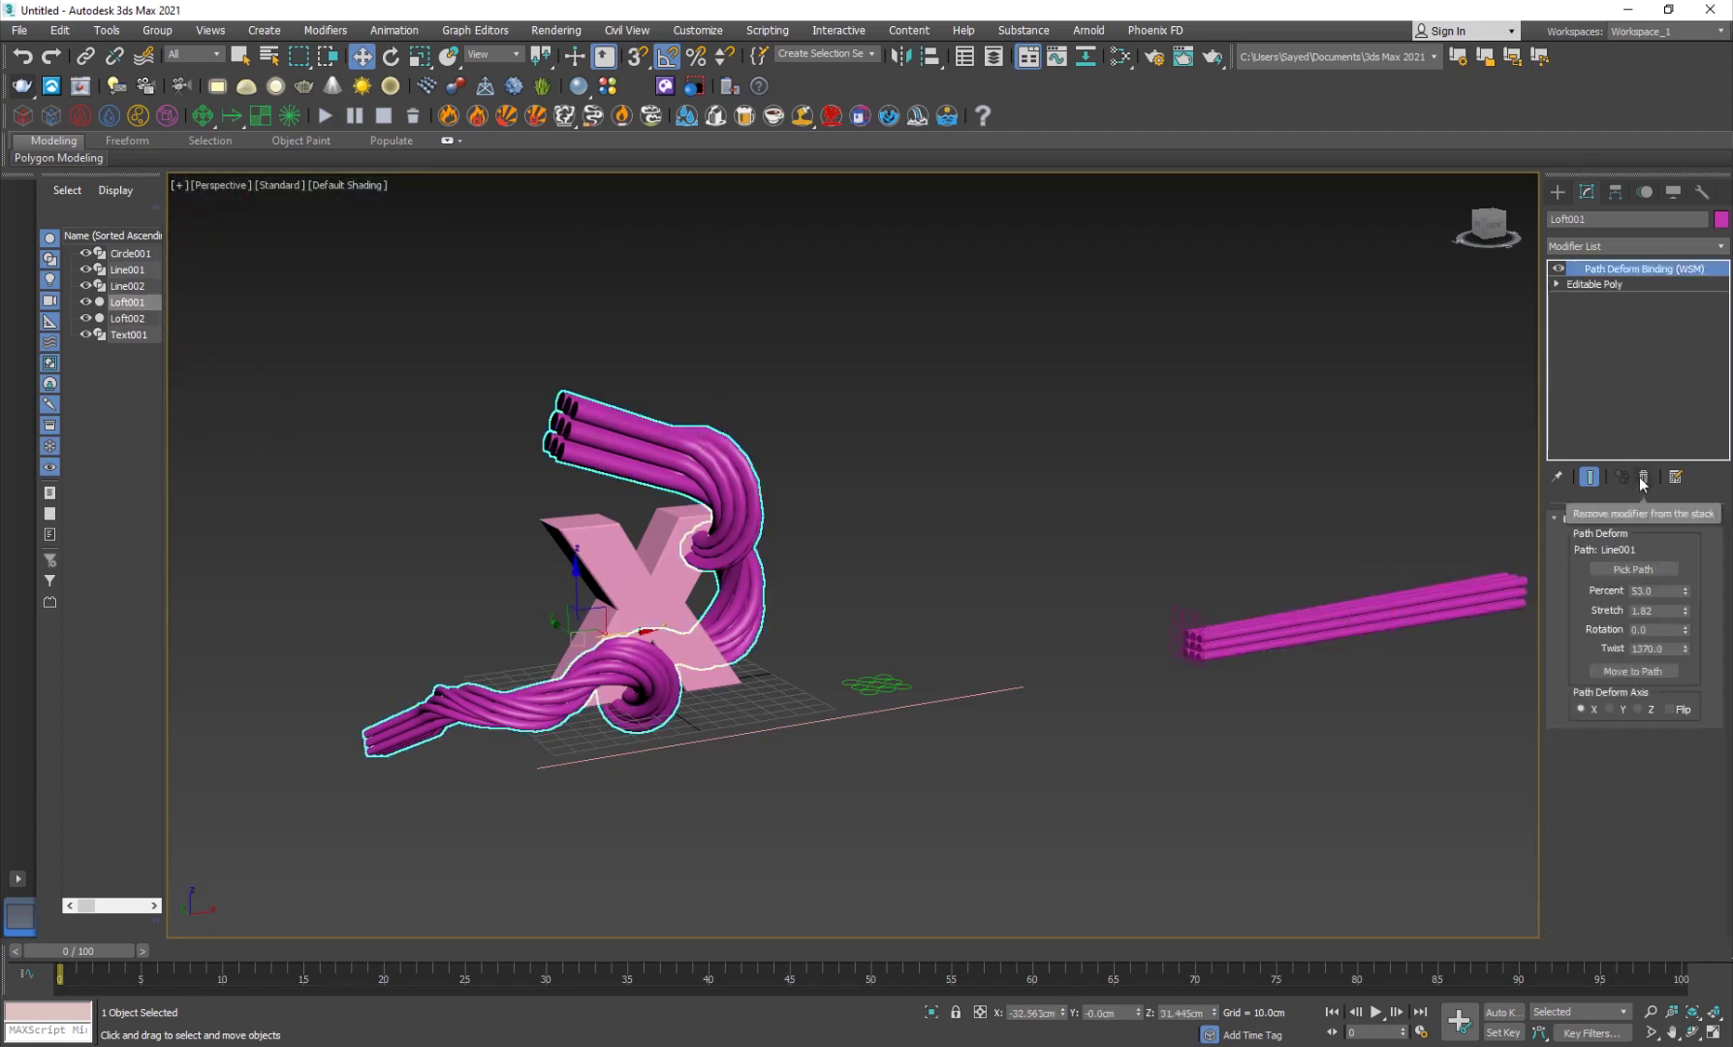
pyautogui.rightClick(1604, 269)
pyautogui.click(1550, 328)
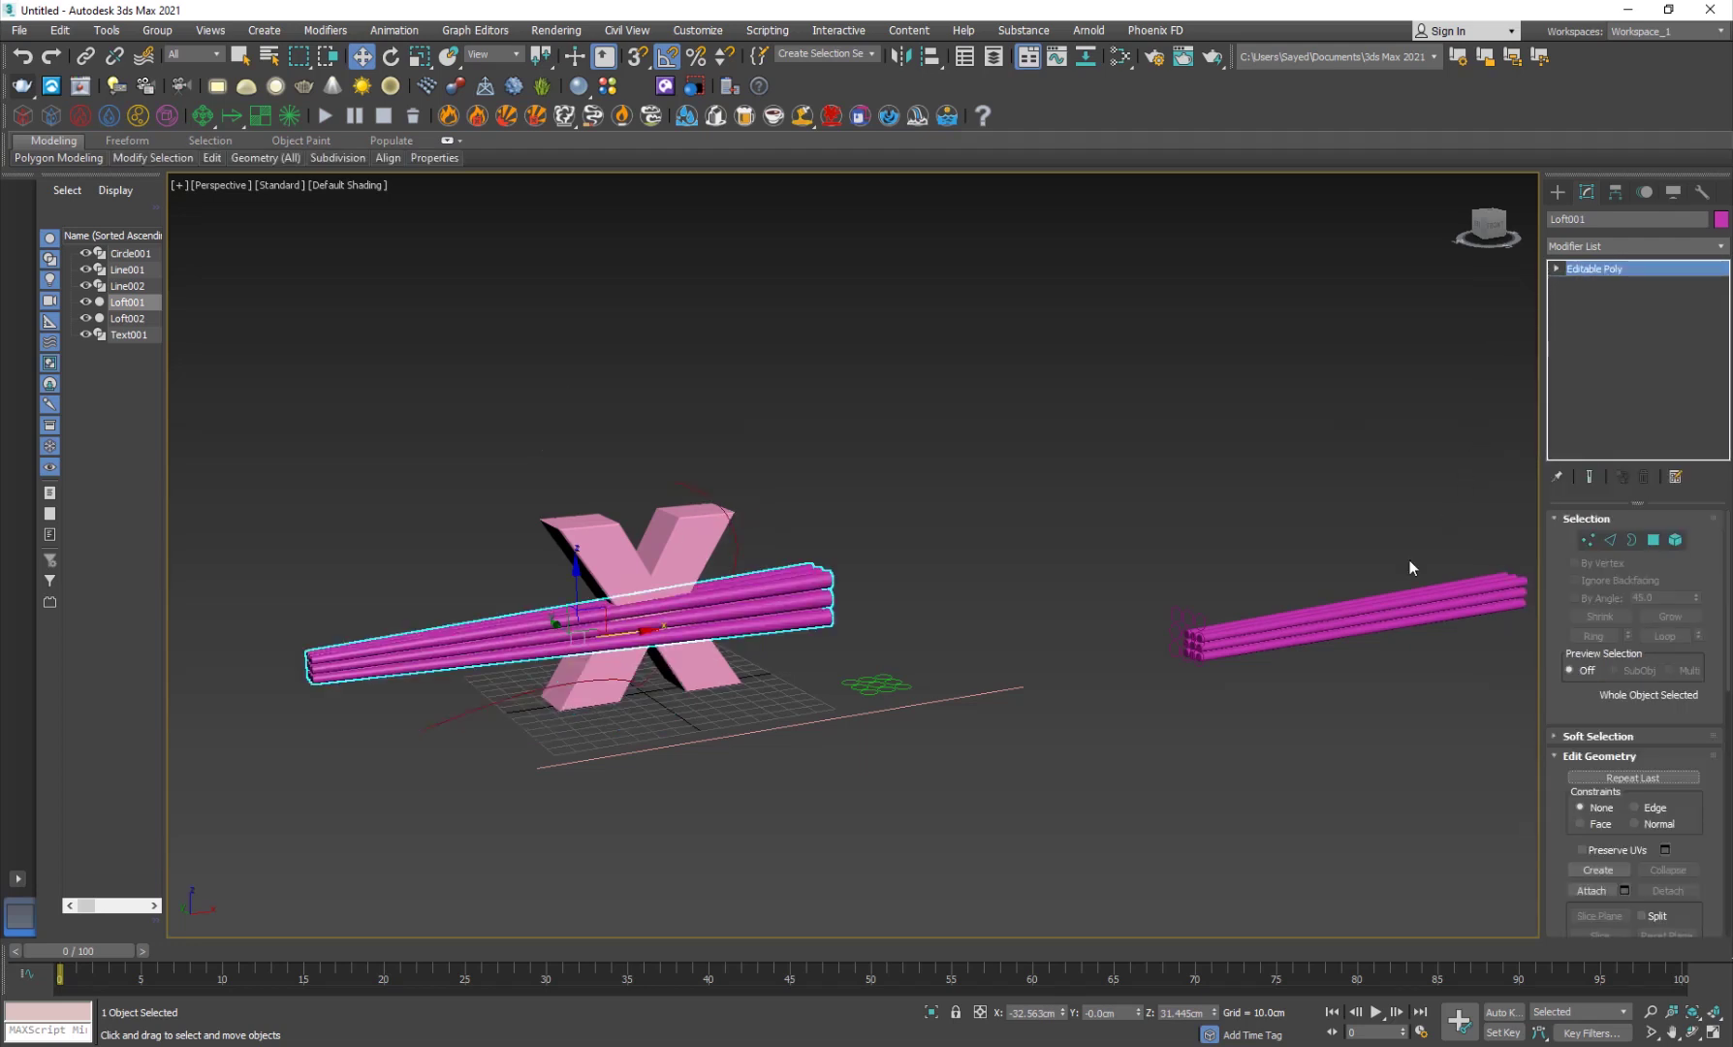
pyautogui.moveTo(614, 629); pyautogui.dragTo(1078, 556)
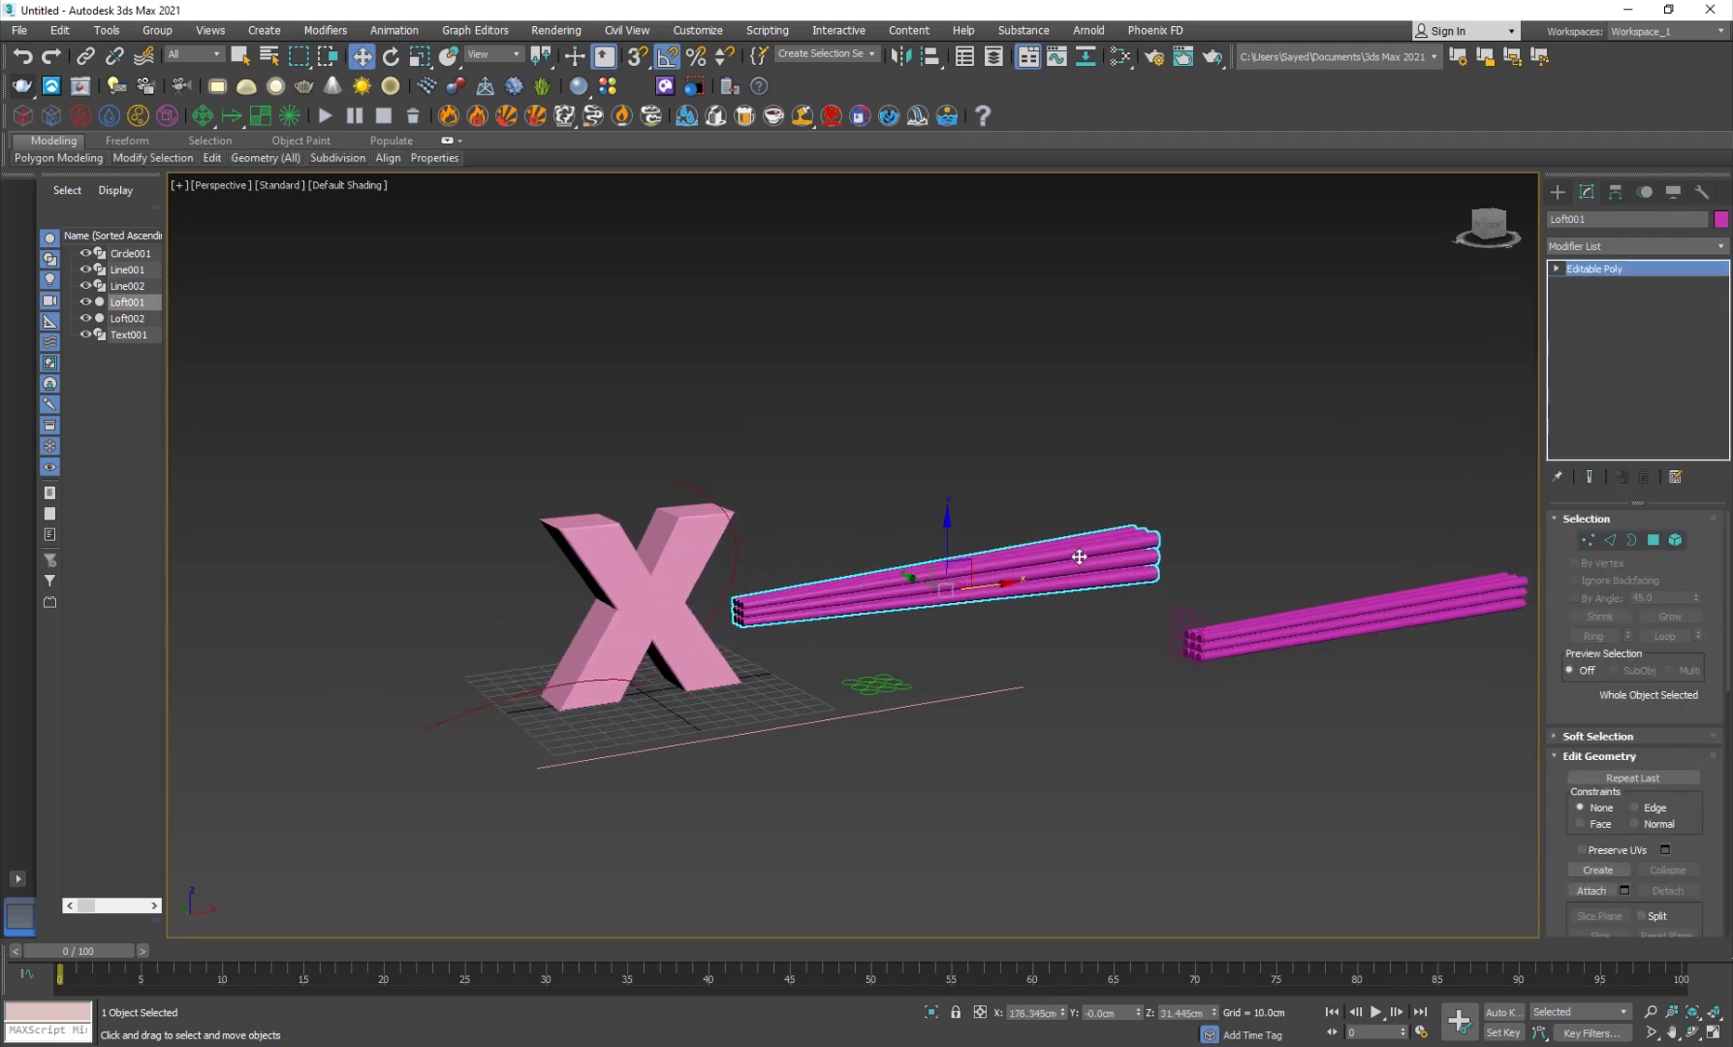
pyautogui.press('Delete')
# Paste the path deform binding onto the thinner cable loft, pick the curved line as its path and move the loft to the path
pyautogui.click(1307, 628)
pyautogui.rightClick(1614, 268)
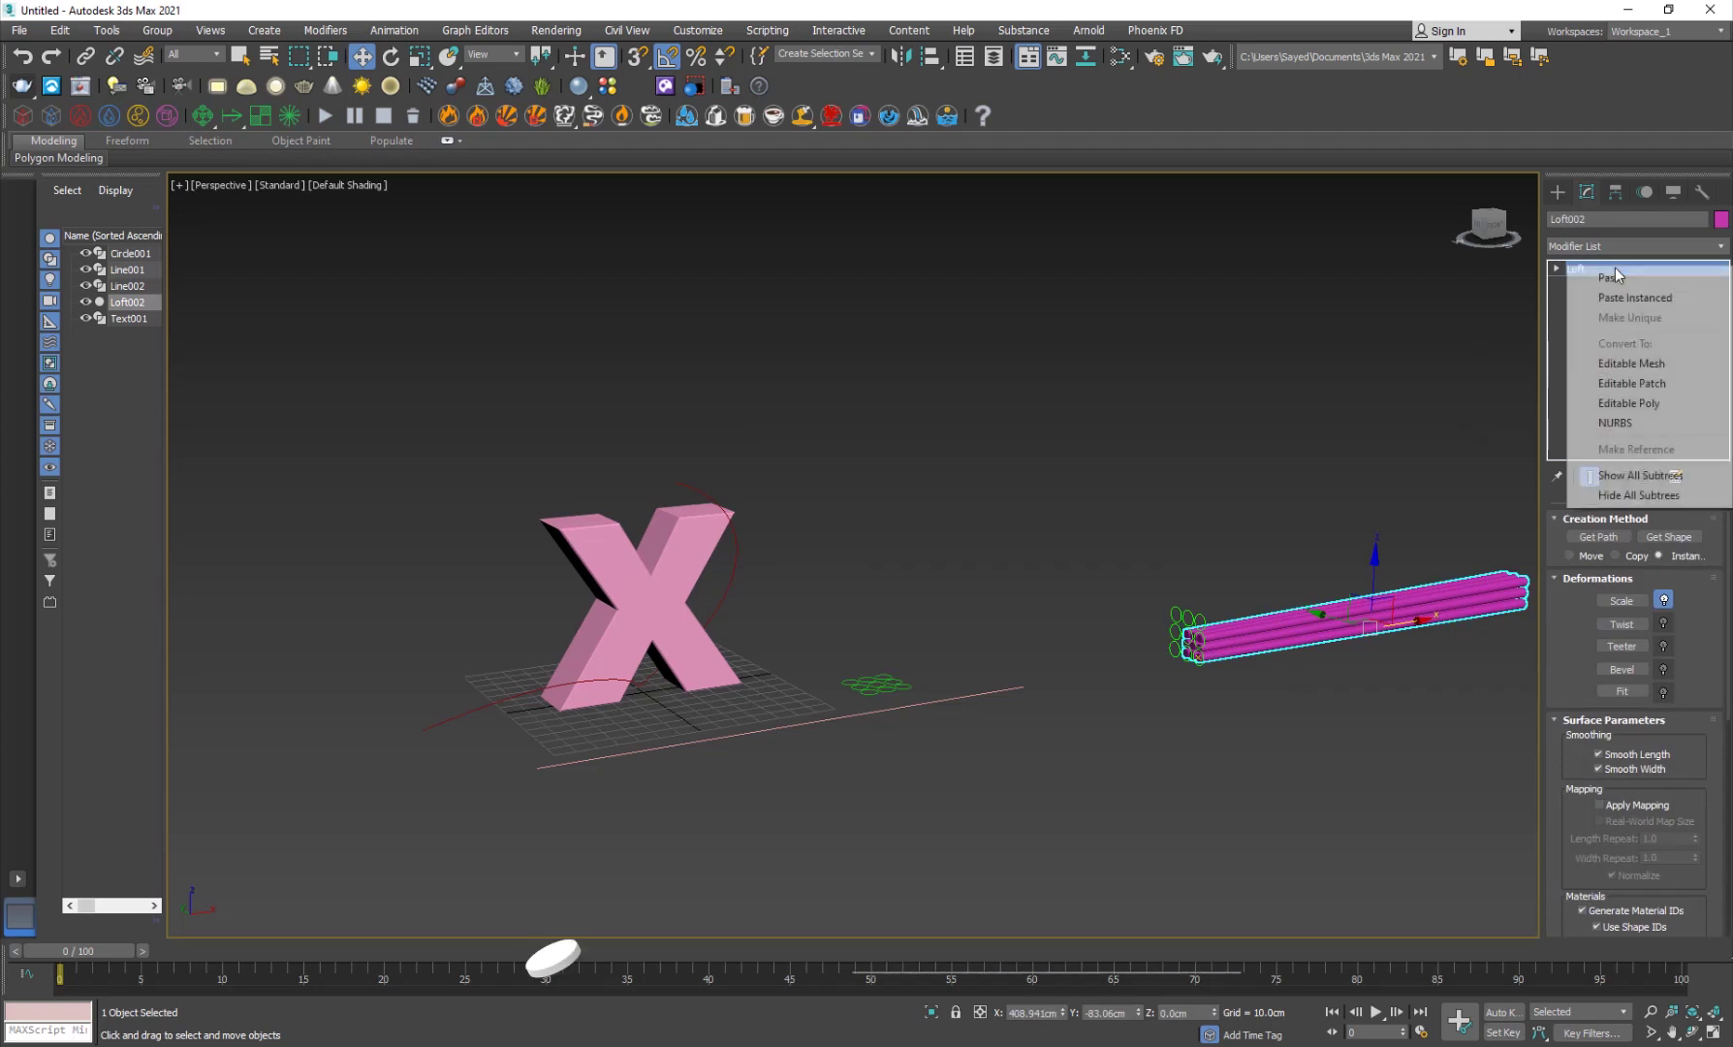
pyautogui.click(1628, 277)
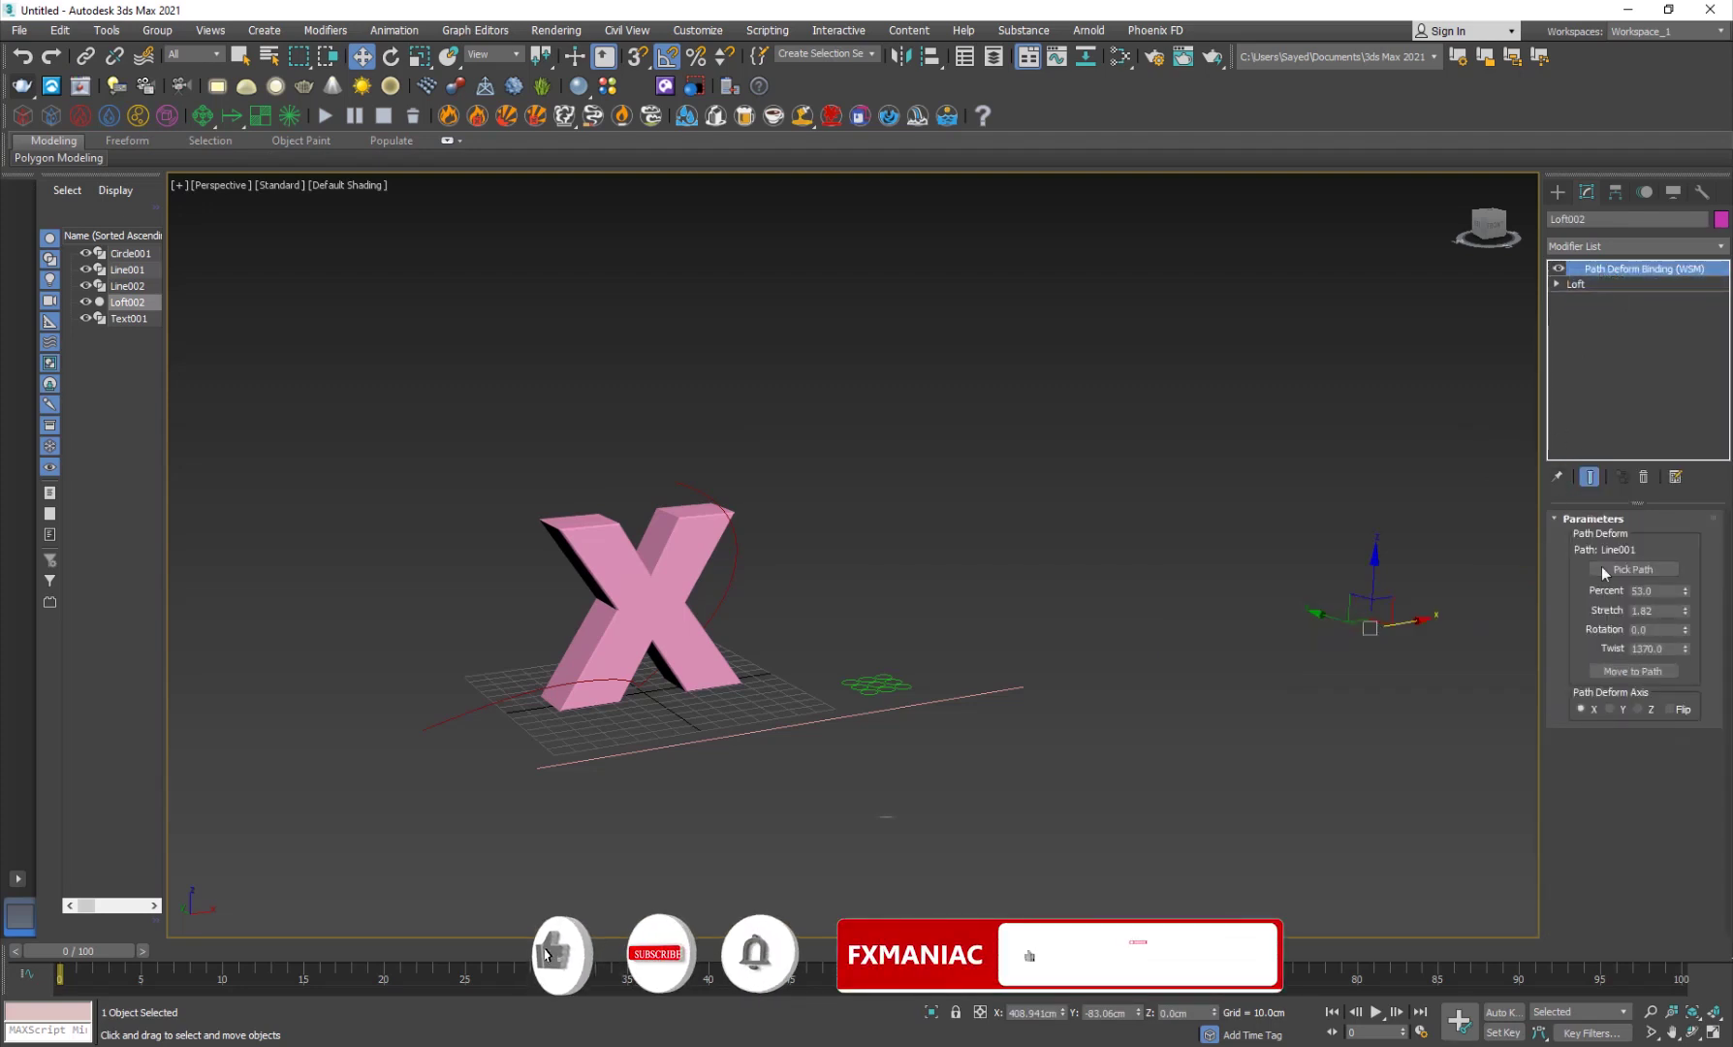
pyautogui.click(1632, 569)
pyautogui.click(729, 593)
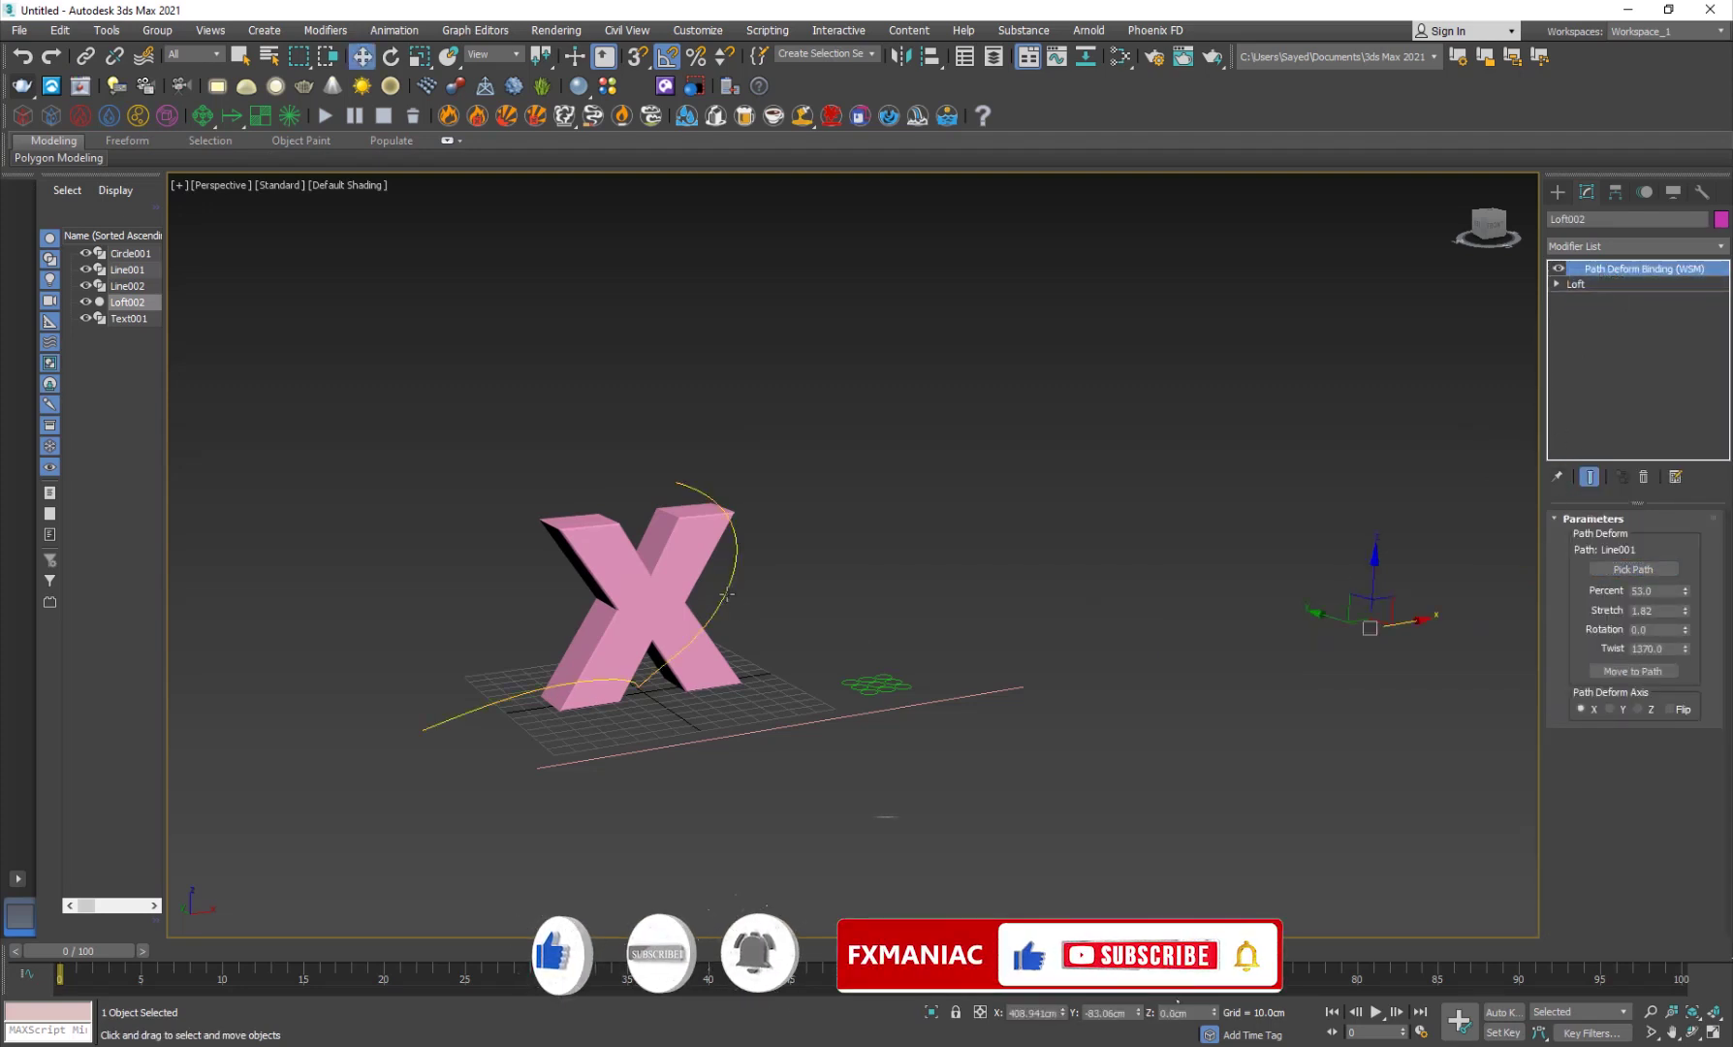
pyautogui.click(1631, 670)
pyautogui.click(592, 781)
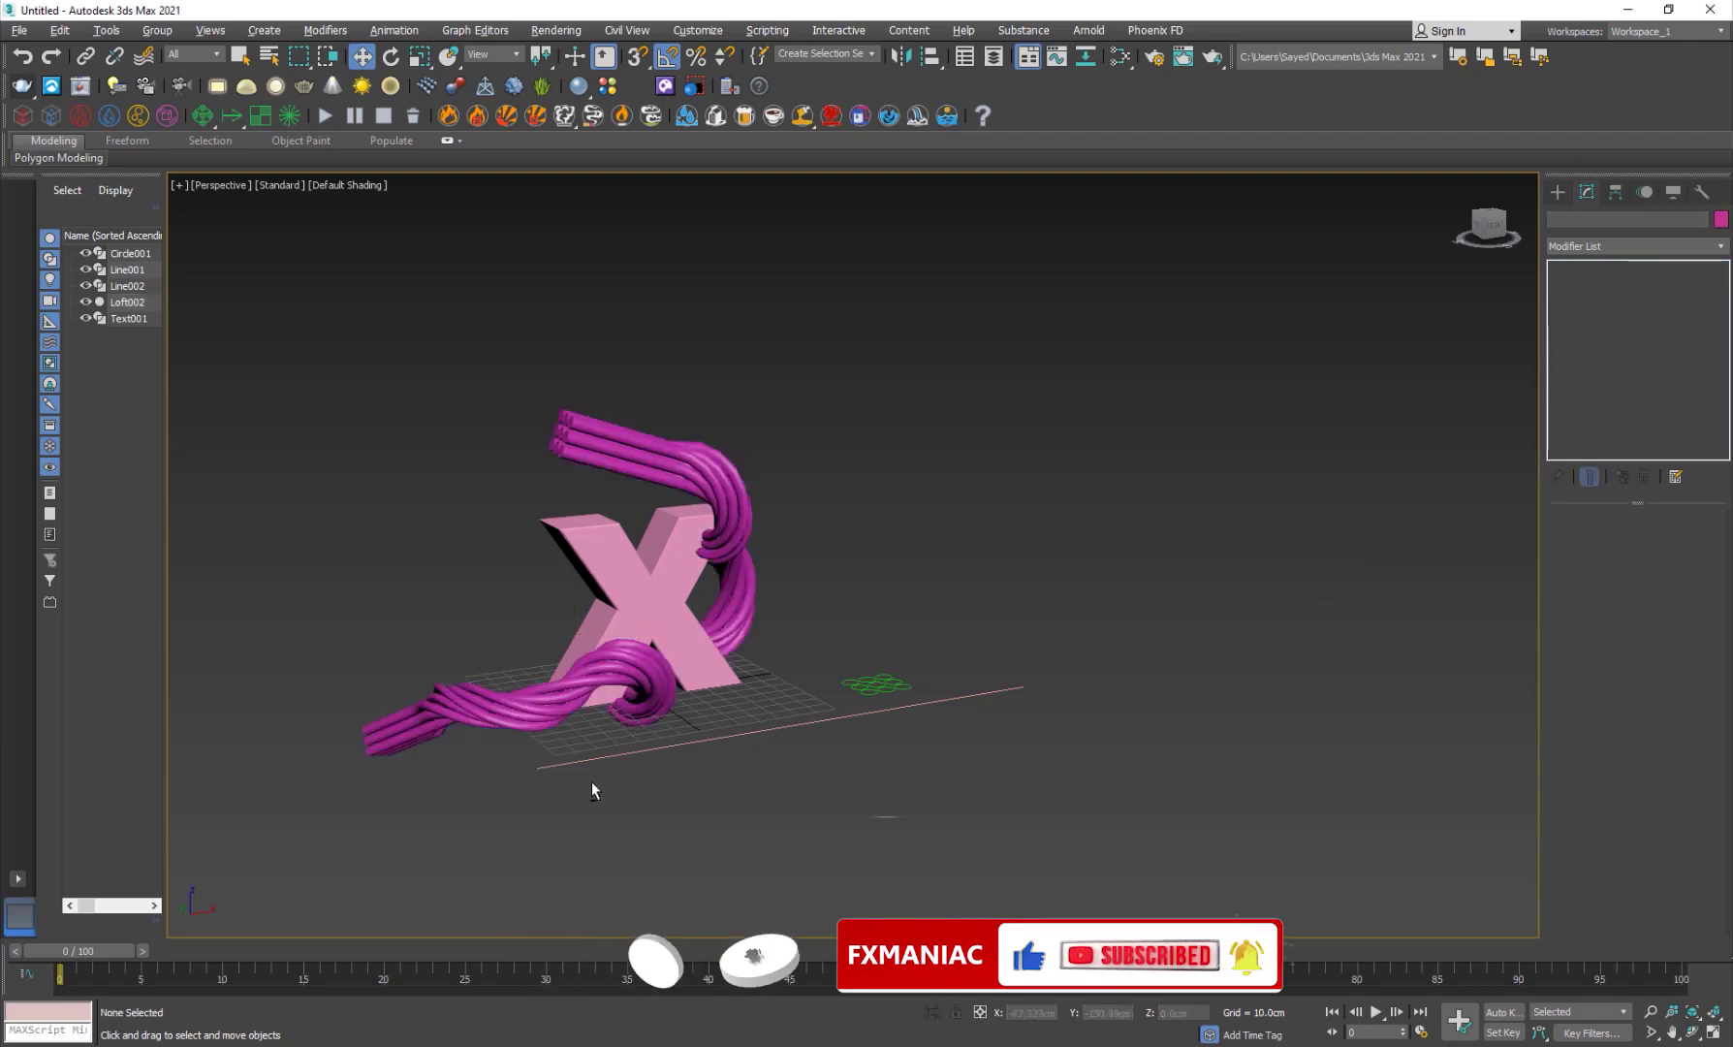
# Try a path deform percent of 28.5 on the new cable bundle
pyautogui.moveTo(592, 781)
pyautogui.keyDown('alt'); pyautogui.mouseDown(button='middle')
pyautogui.moveTo(474, 774)
pyautogui.moveTo(567, 765)
pyautogui.mouseUp(button='middle'); pyautogui.keyUp('alt')
pyautogui.scroll(5, 757, 608)
pyautogui.scroll(-5, 757, 608)
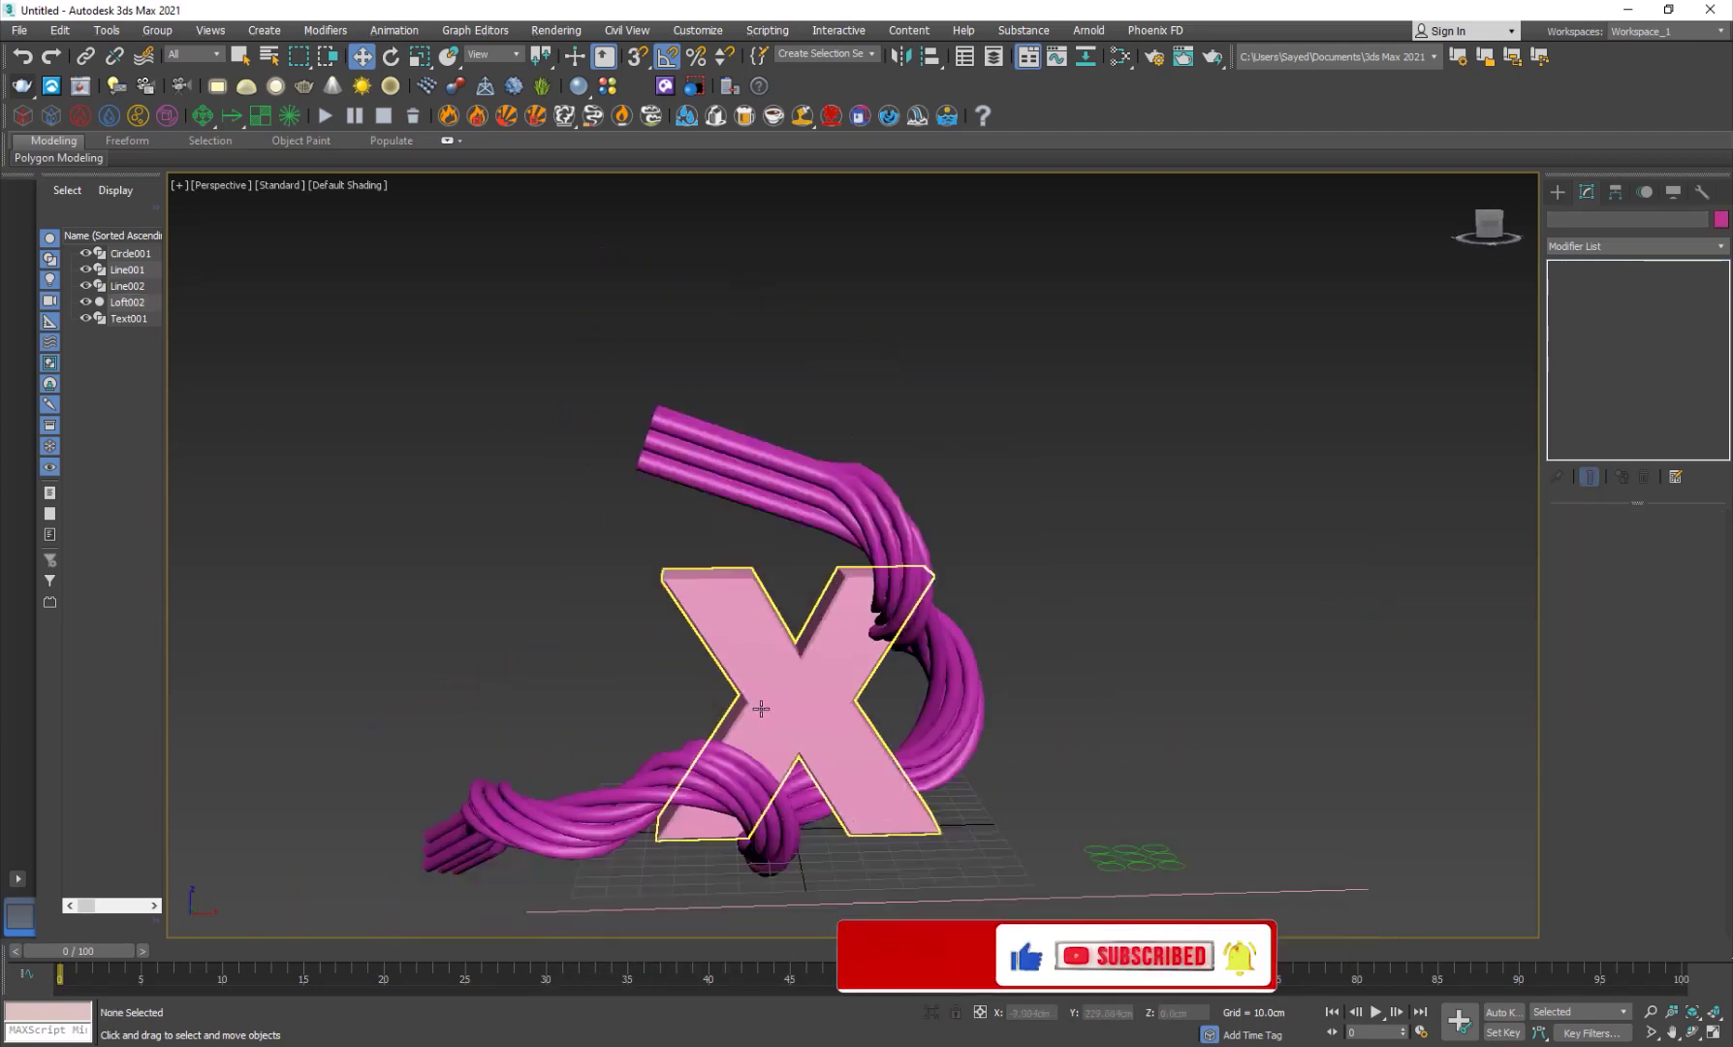
pyautogui.keyDown('alt'); pyautogui.moveTo(756, 607); pyautogui.dragTo(853, 552, button='middle'); pyautogui.keyUp('alt')
pyautogui.click(863, 549)
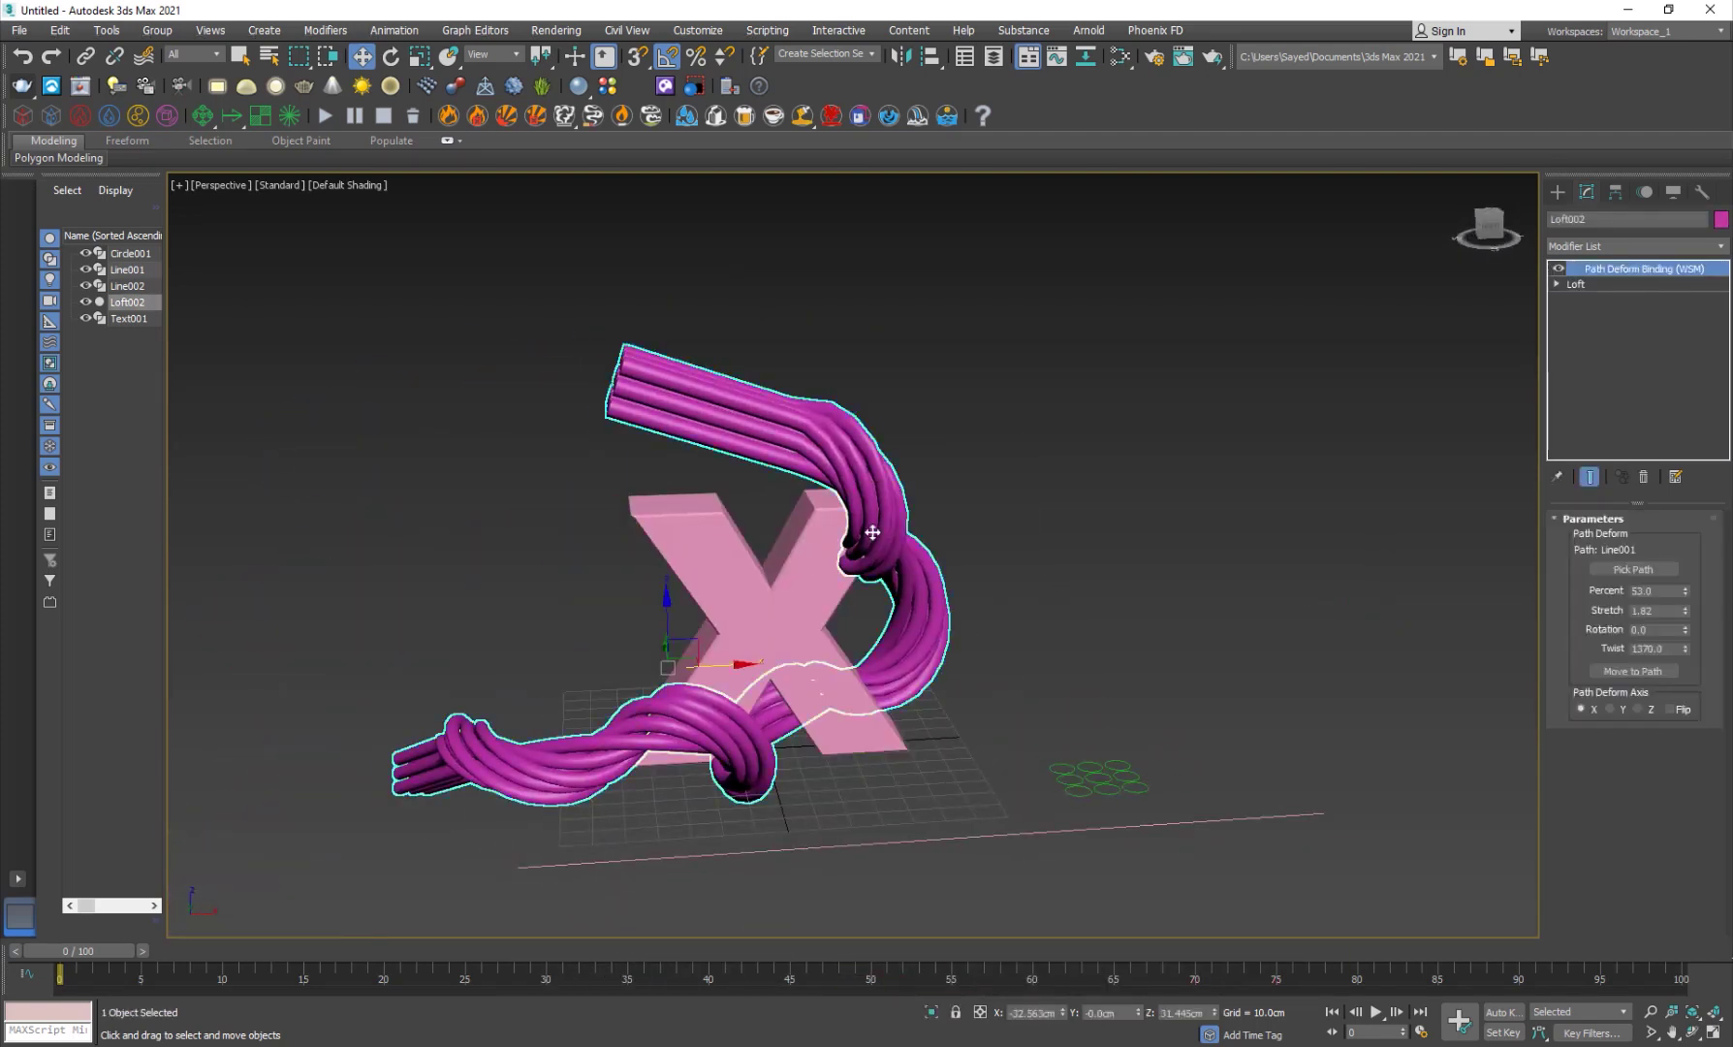
pyautogui.press('f')
pyautogui.press('p')
pyautogui.keyDown('alt'); pyautogui.moveTo(1020, 598); pyautogui.dragTo(628, 758, button='middle'); pyautogui.keyUp('alt')
pyautogui.moveTo(1686, 593); pyautogui.dragTo(34, 636)
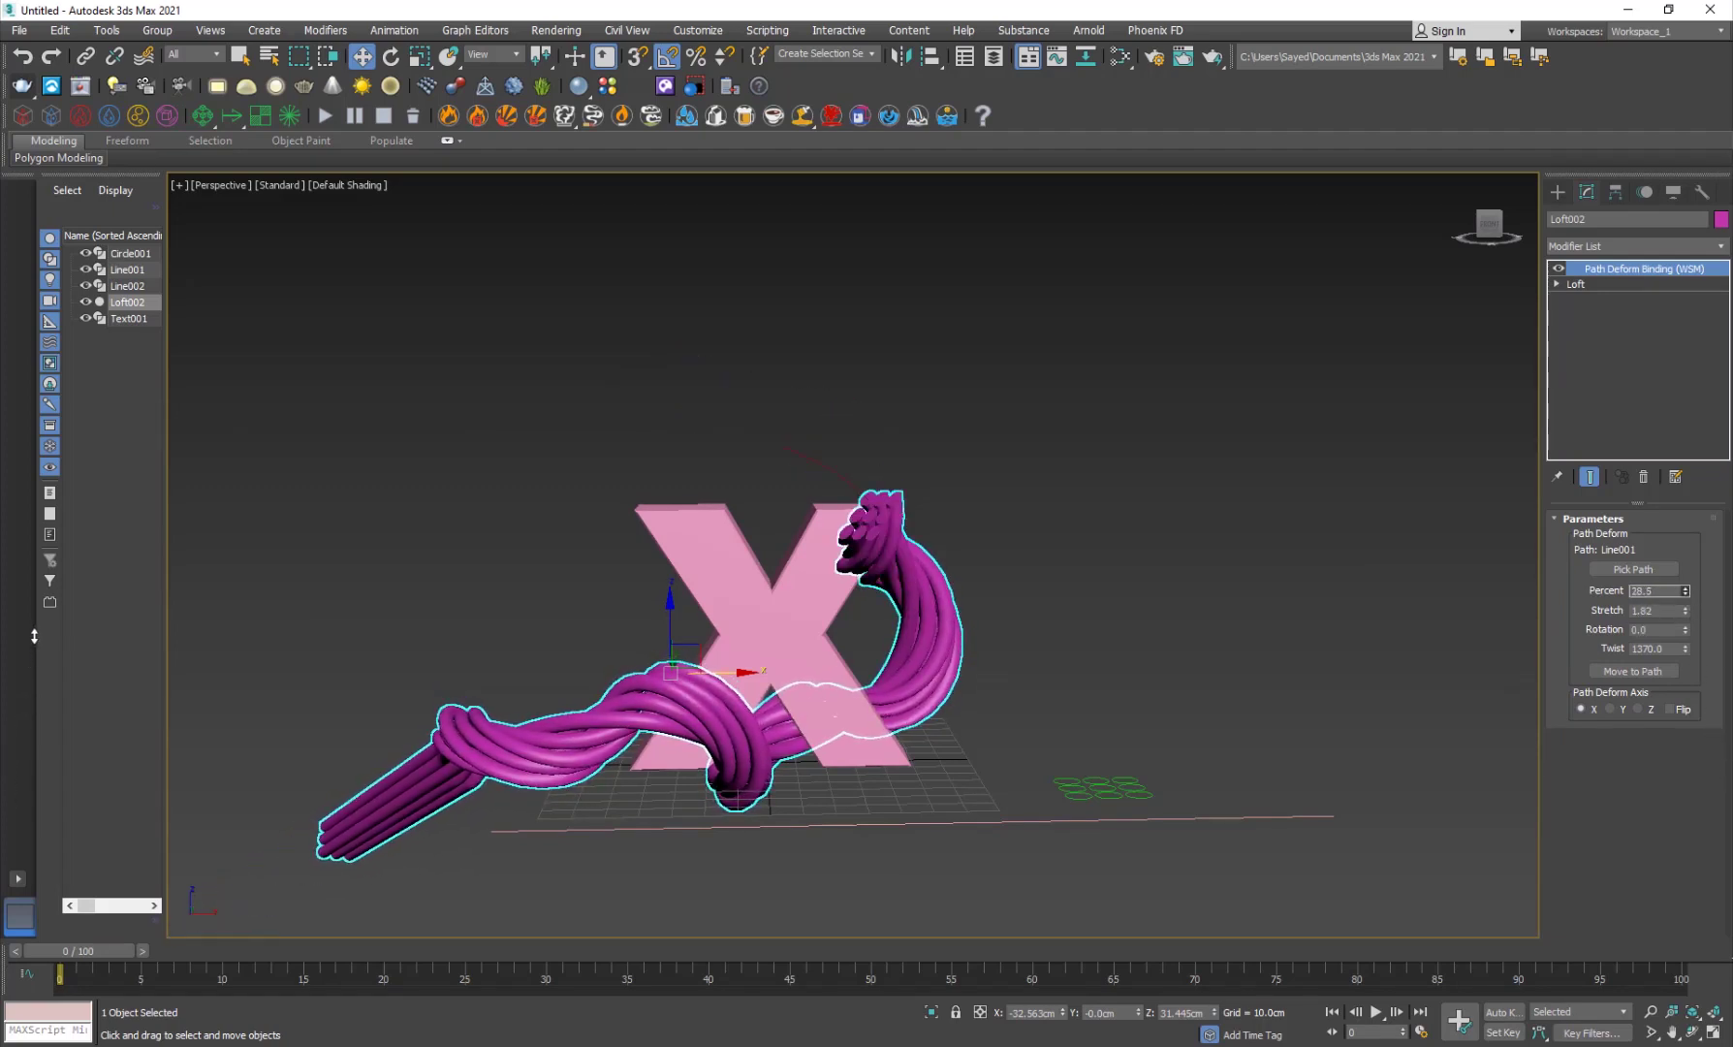
pyautogui.scroll(5, 930, 518)
pyautogui.scroll(-4, 988, 519)
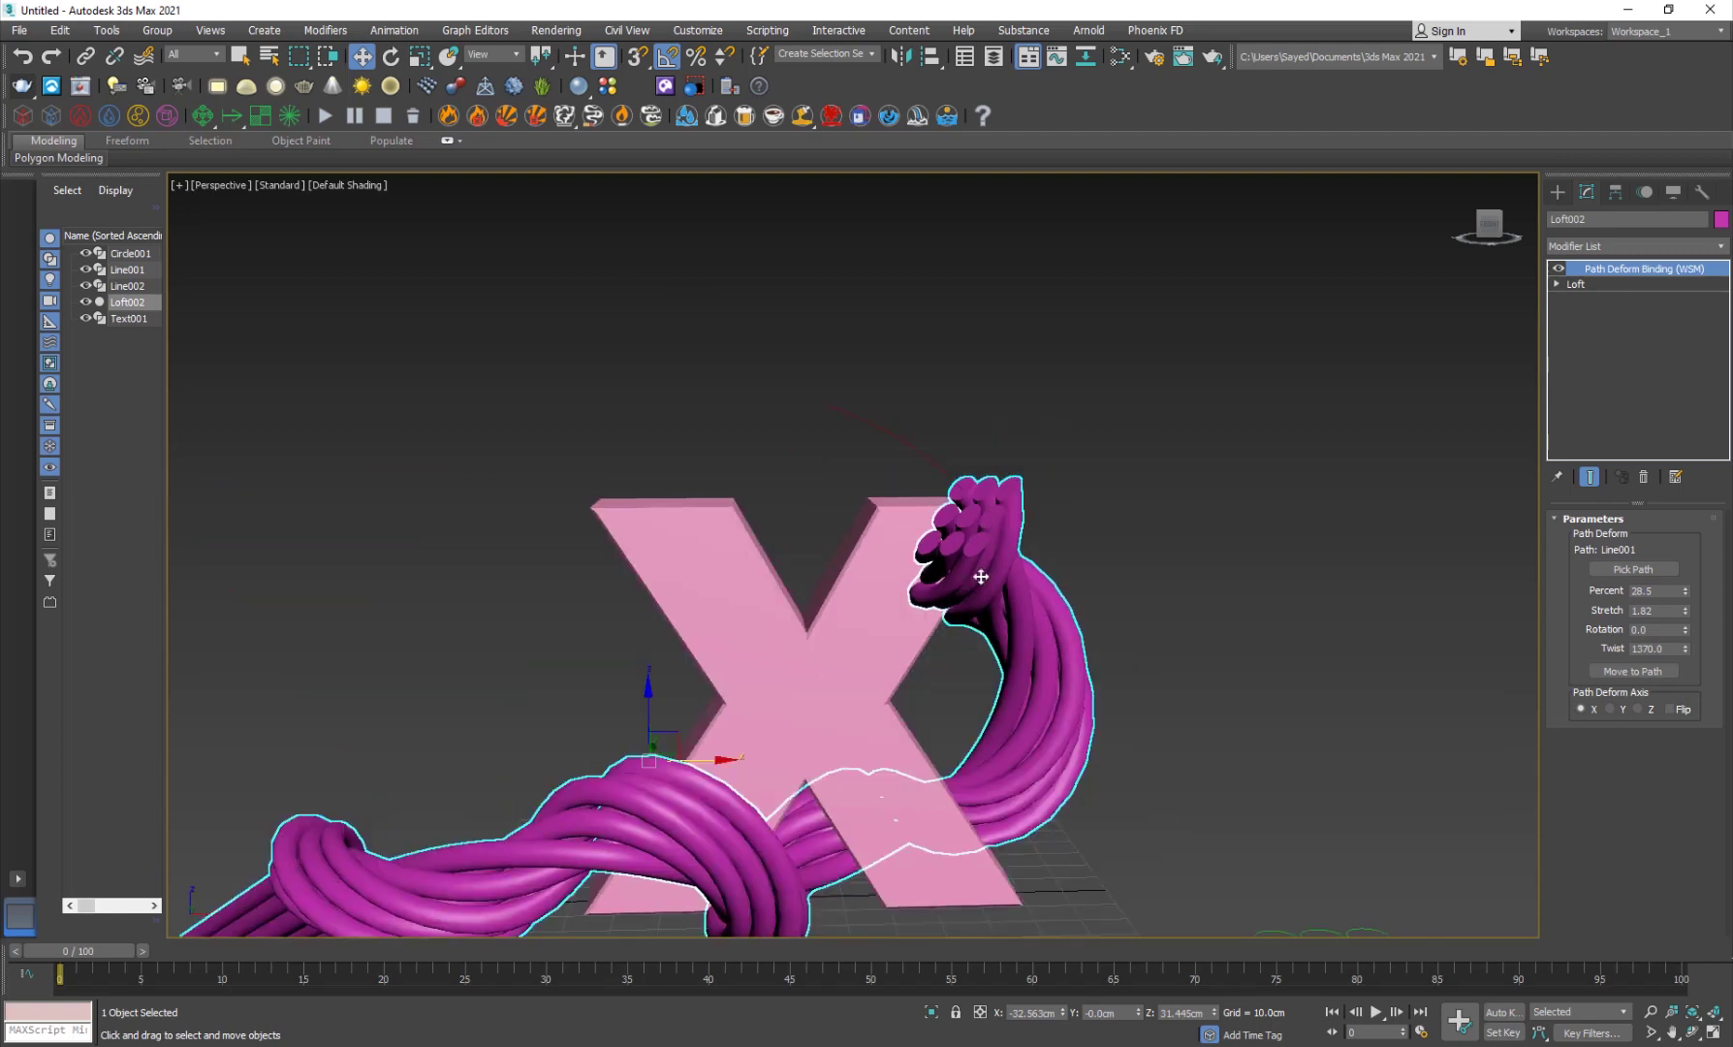
# Set the cable bundle's path deform percent to 58.5 and its twist to 1429
pyautogui.scroll(-3, 823, 663)
pyautogui.keyDown('alt'); pyautogui.moveTo(657, 824); pyautogui.dragTo(746, 693, button='middle'); pyautogui.keyUp('alt')
pyautogui.scroll(3, 718, 696)
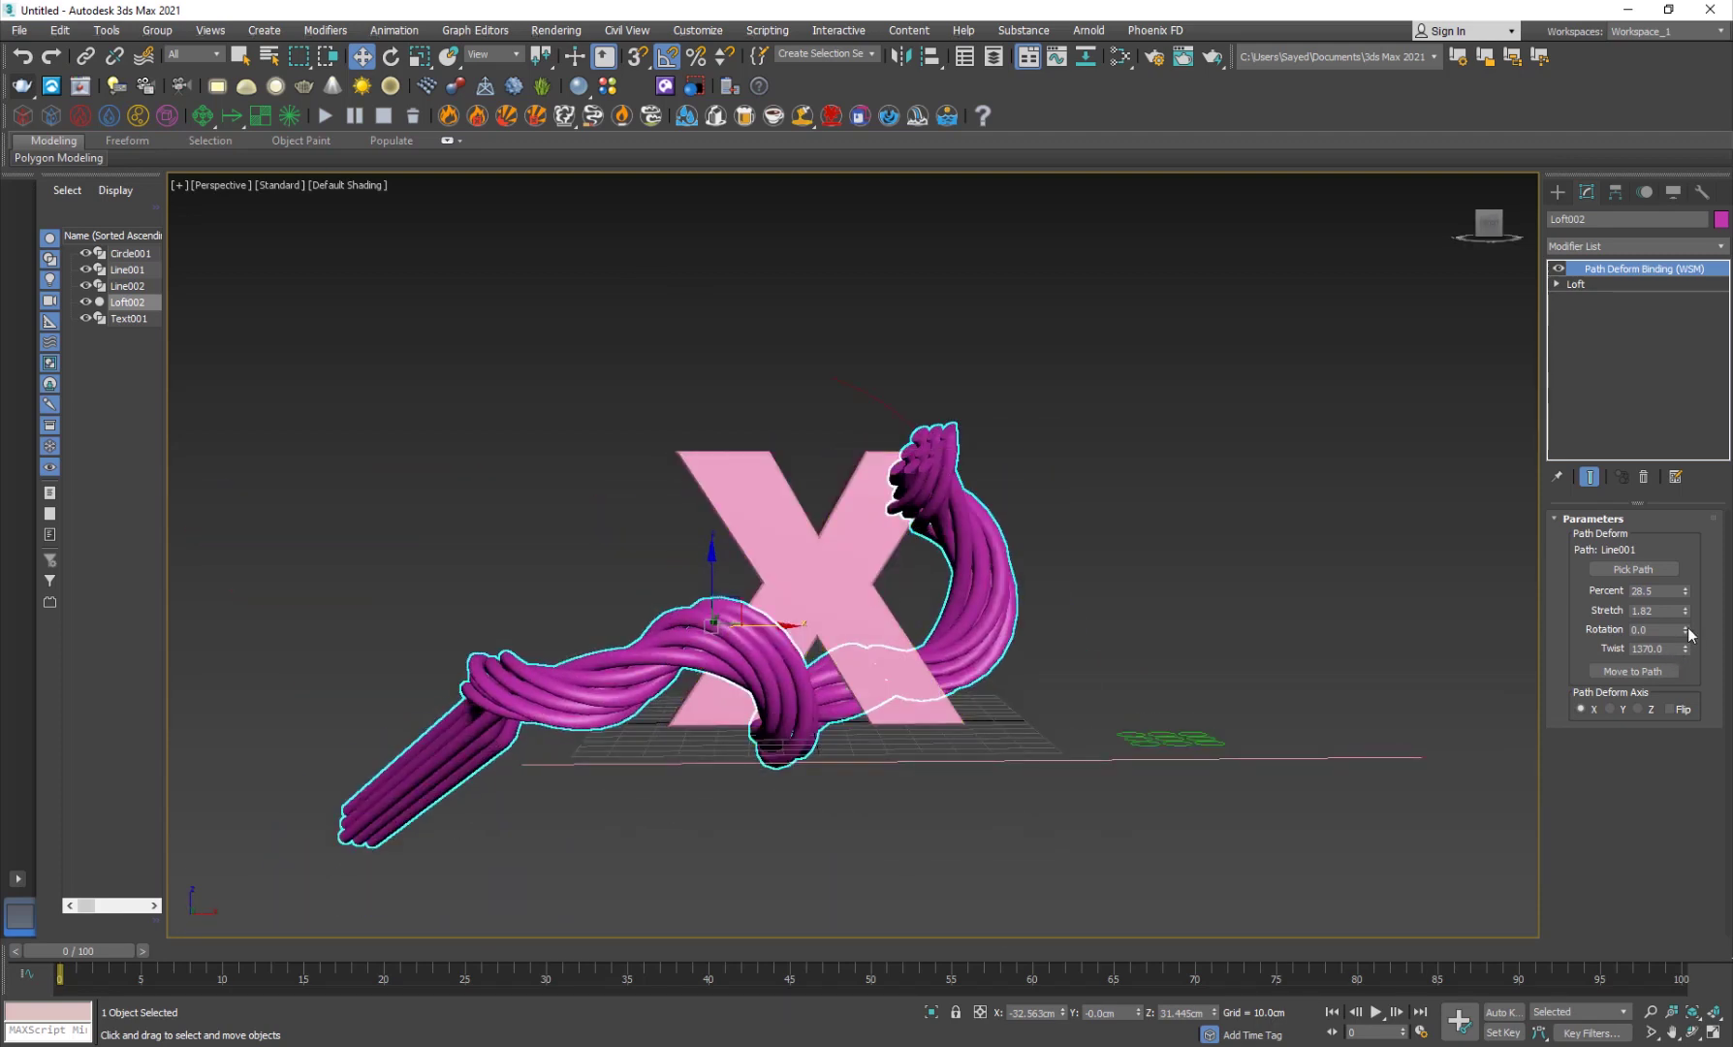
pyautogui.moveTo(1686, 591); pyautogui.dragTo(1670, 548)
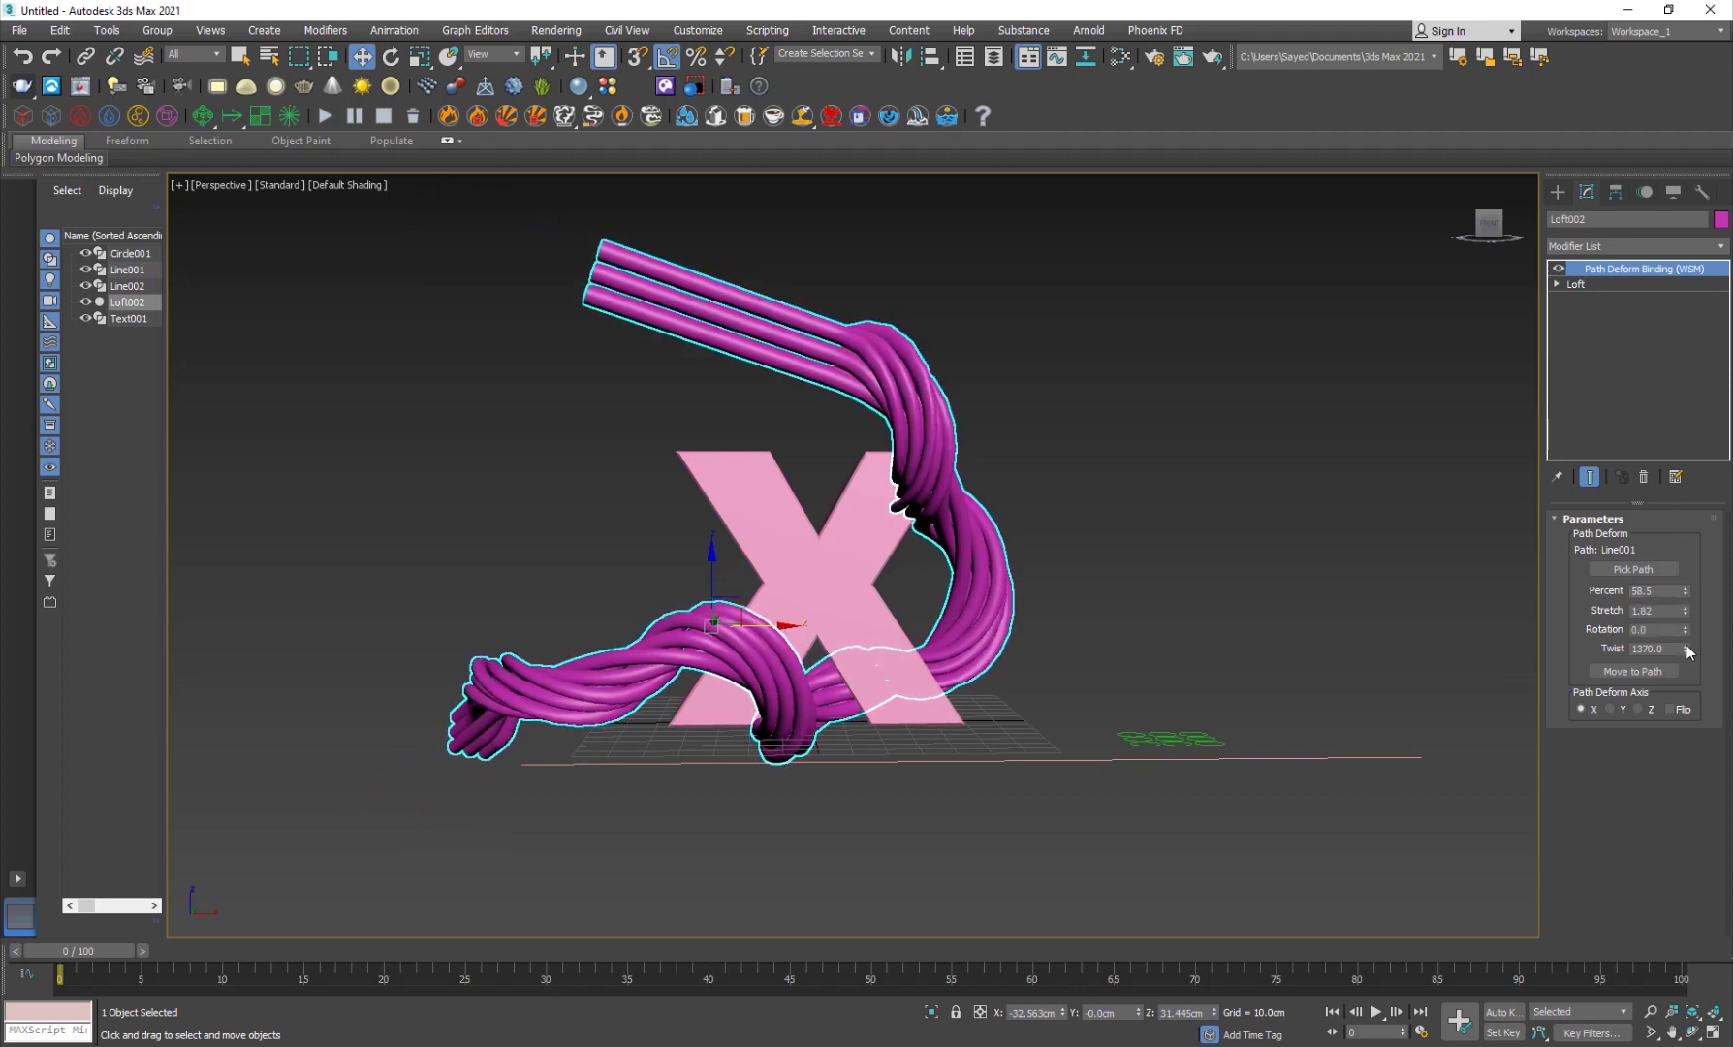
pyautogui.moveTo(1687, 651); pyautogui.dragTo(1688, 543)
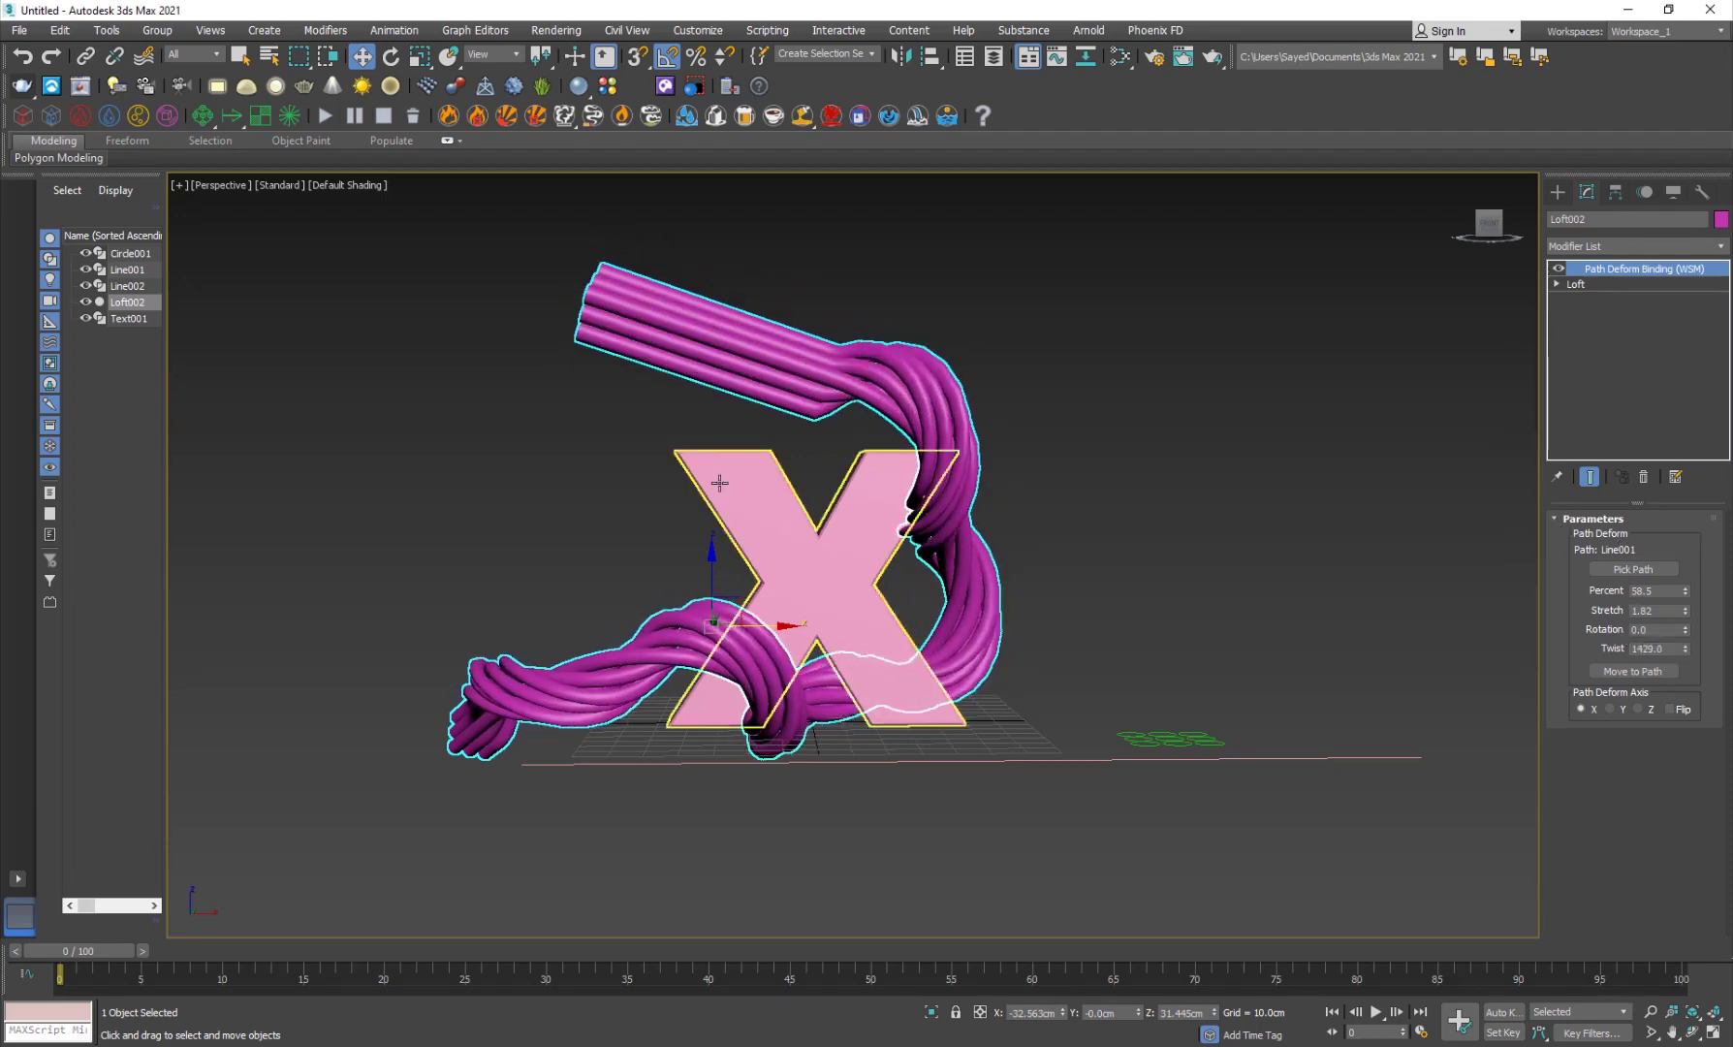
# Add a TurboSmooth modifier to the cable bundle beneath the path deform binding and raise its iterations by one
pyautogui.scroll(5, 910, 524)
pyautogui.scroll(-2, 1245, 437)
pyautogui.scroll(-1, 1277, 414)
pyautogui.press('F4')
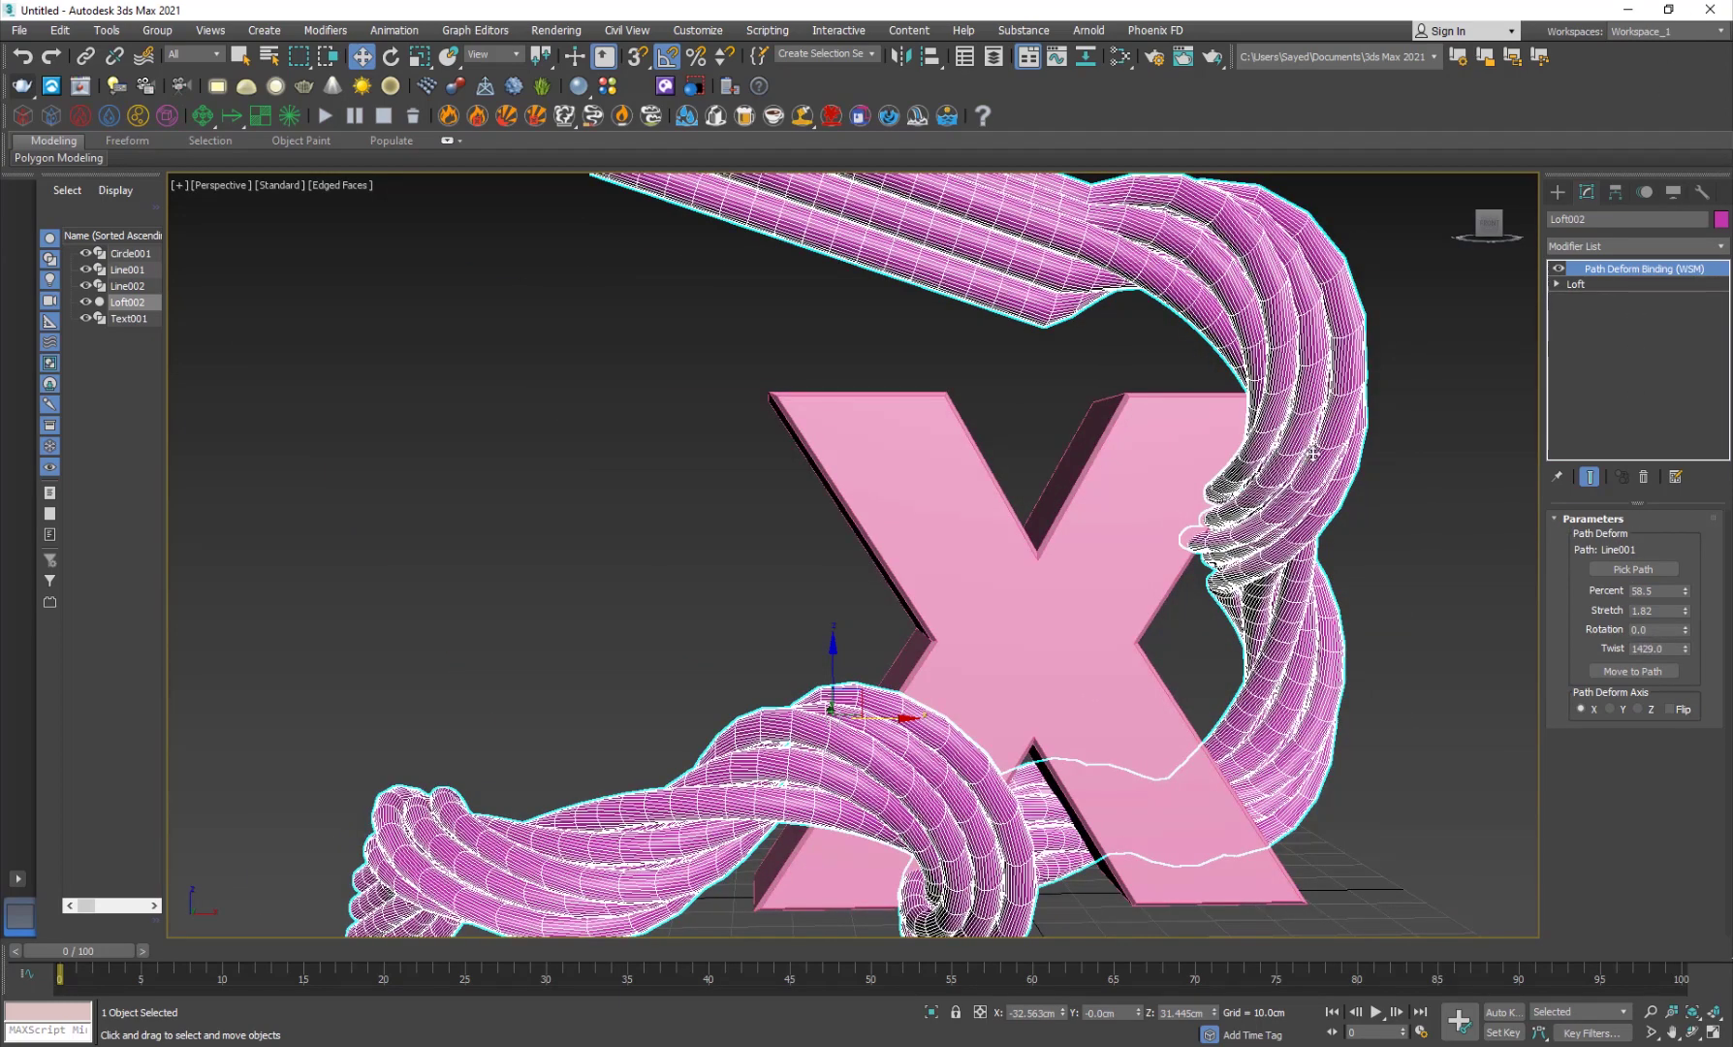
pyautogui.click(1653, 253)
pyautogui.scroll(-10, 1633, 345)
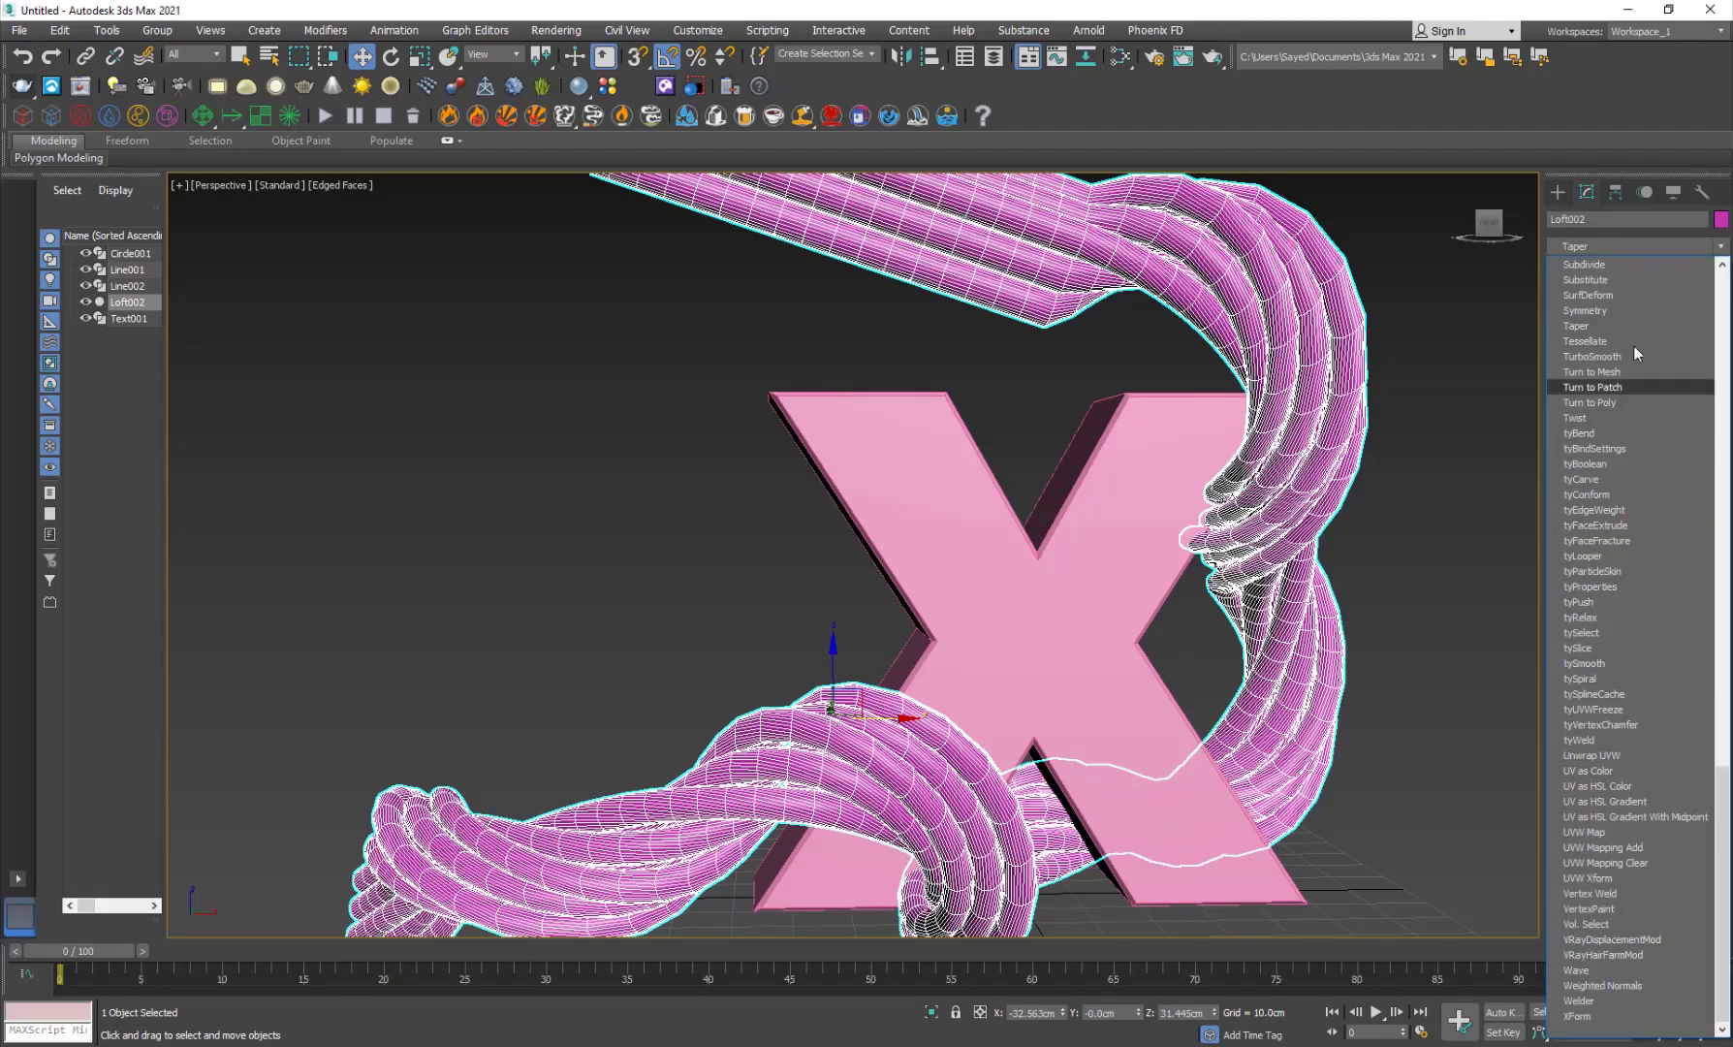
pyautogui.click(1591, 356)
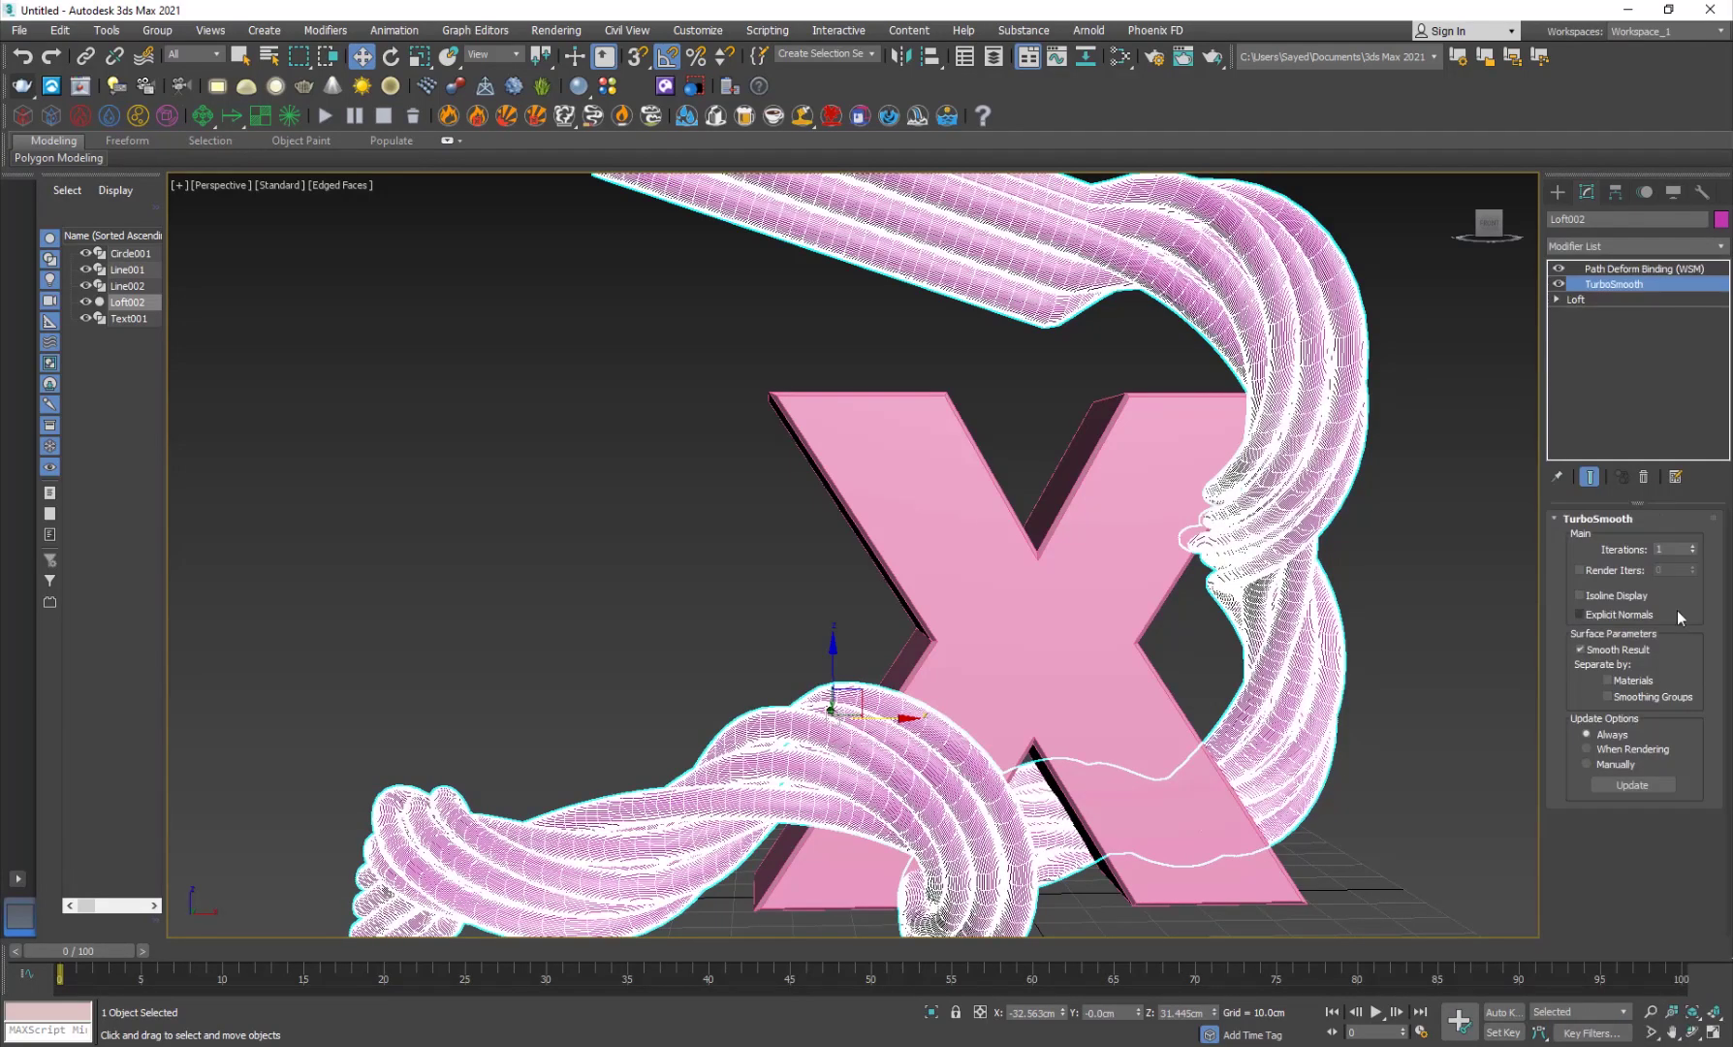
pyautogui.click(1693, 546)
pyautogui.click(1462, 665)
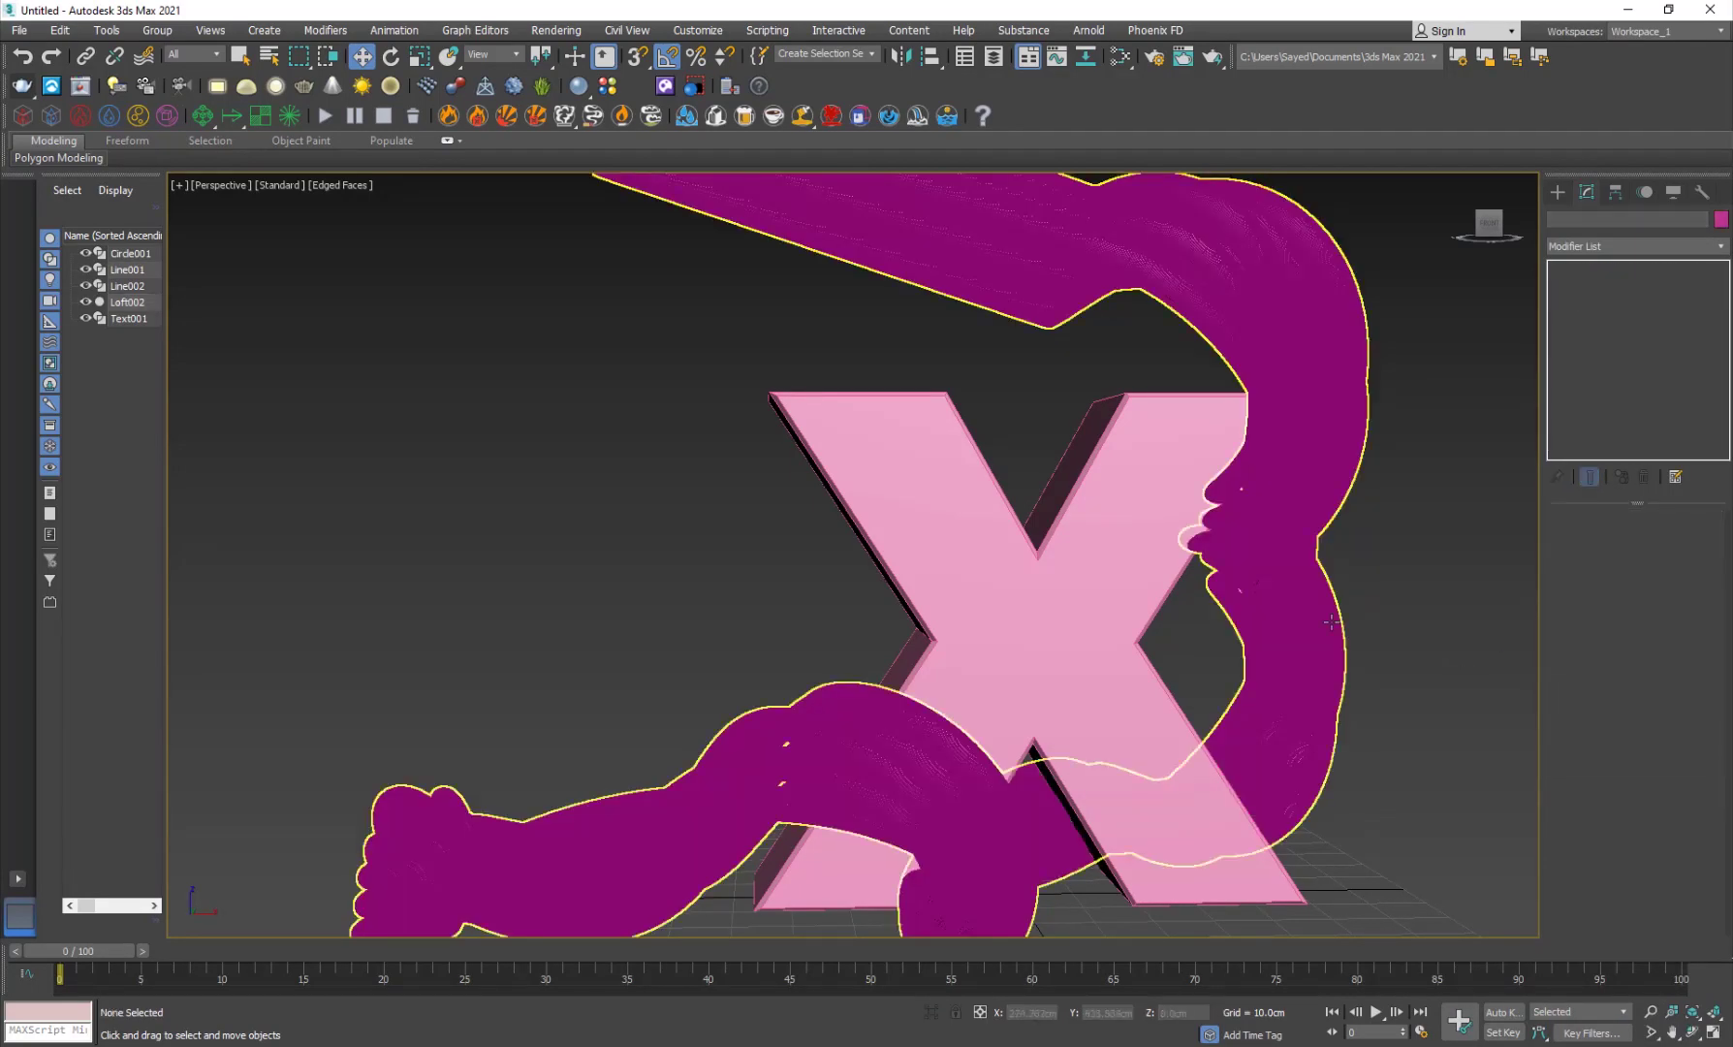
pyautogui.press('F4')
# Switch to Photos to compare the cables with the reference images design2.jpg and design.jpg, and return to 3ds Max
pyautogui.scroll(-3, 1330, 628)
pyautogui.keyDown('alt'); pyautogui.moveTo(940, 751); pyautogui.dragTo(804, 749, button='middle'); pyautogui.keyUp('alt')
pyautogui.moveTo(876, 635); pyautogui.dragTo(763, 623, button='middle')
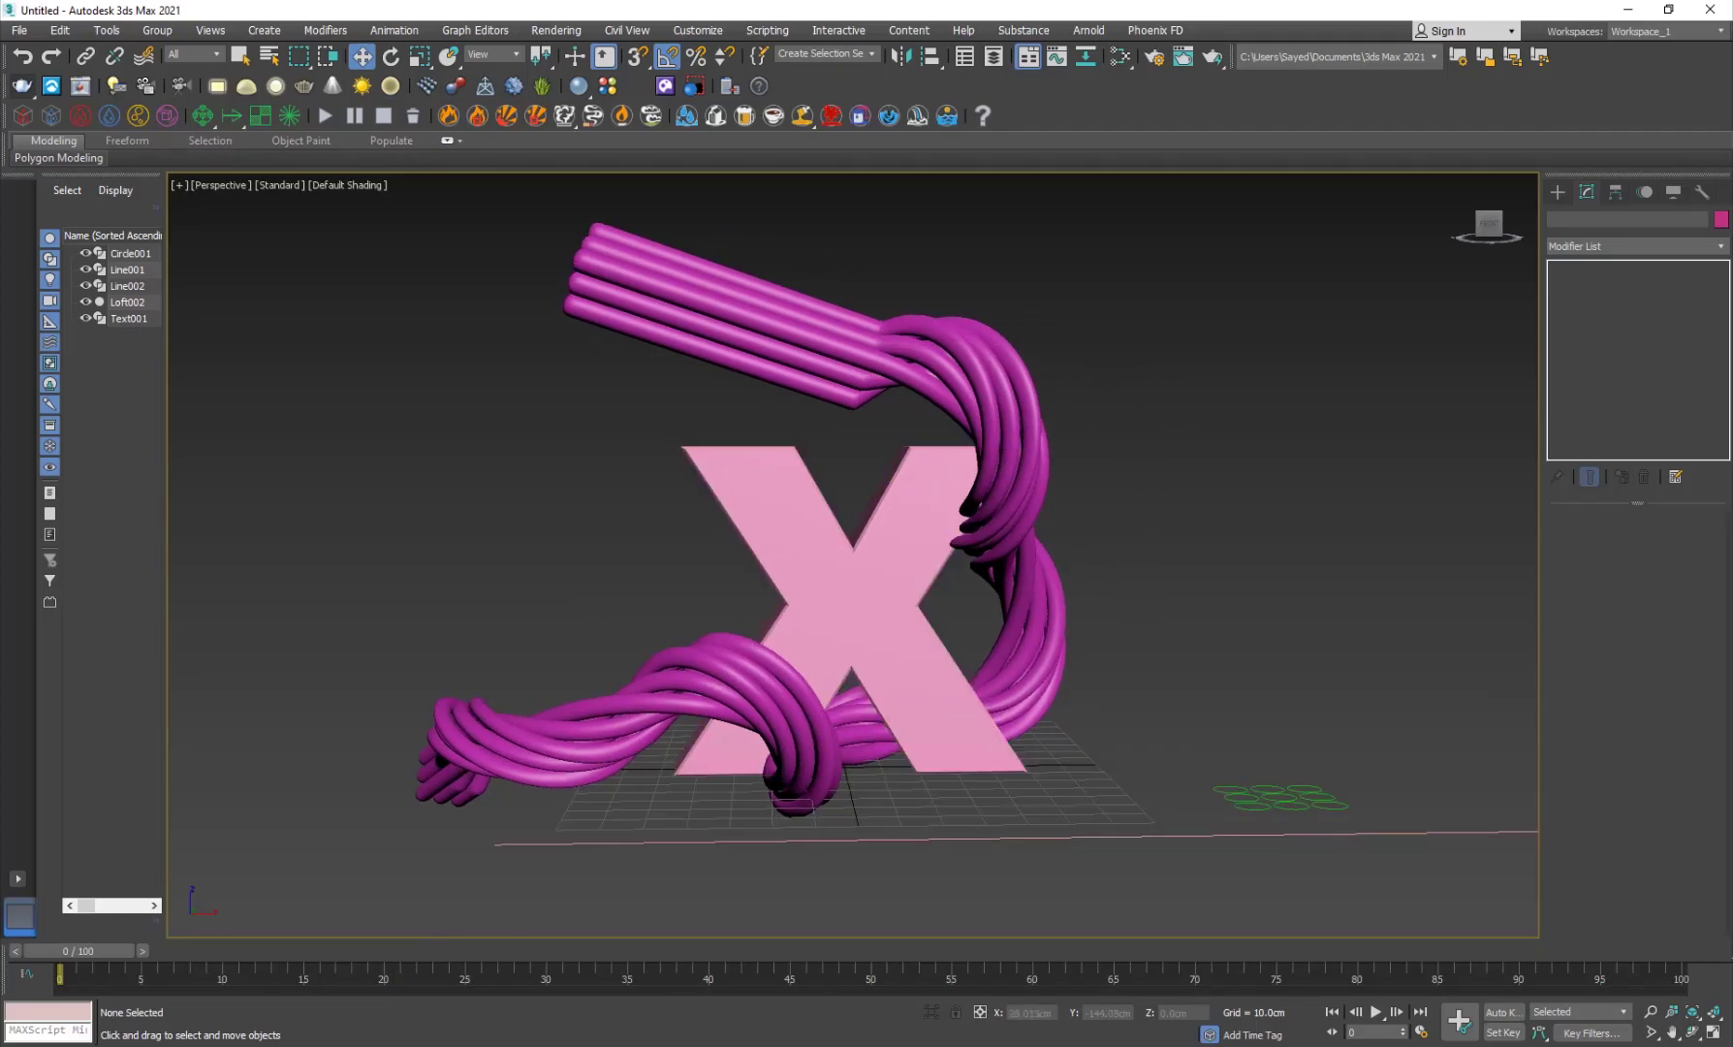
pyautogui.hotkey('alt', 'Tab')
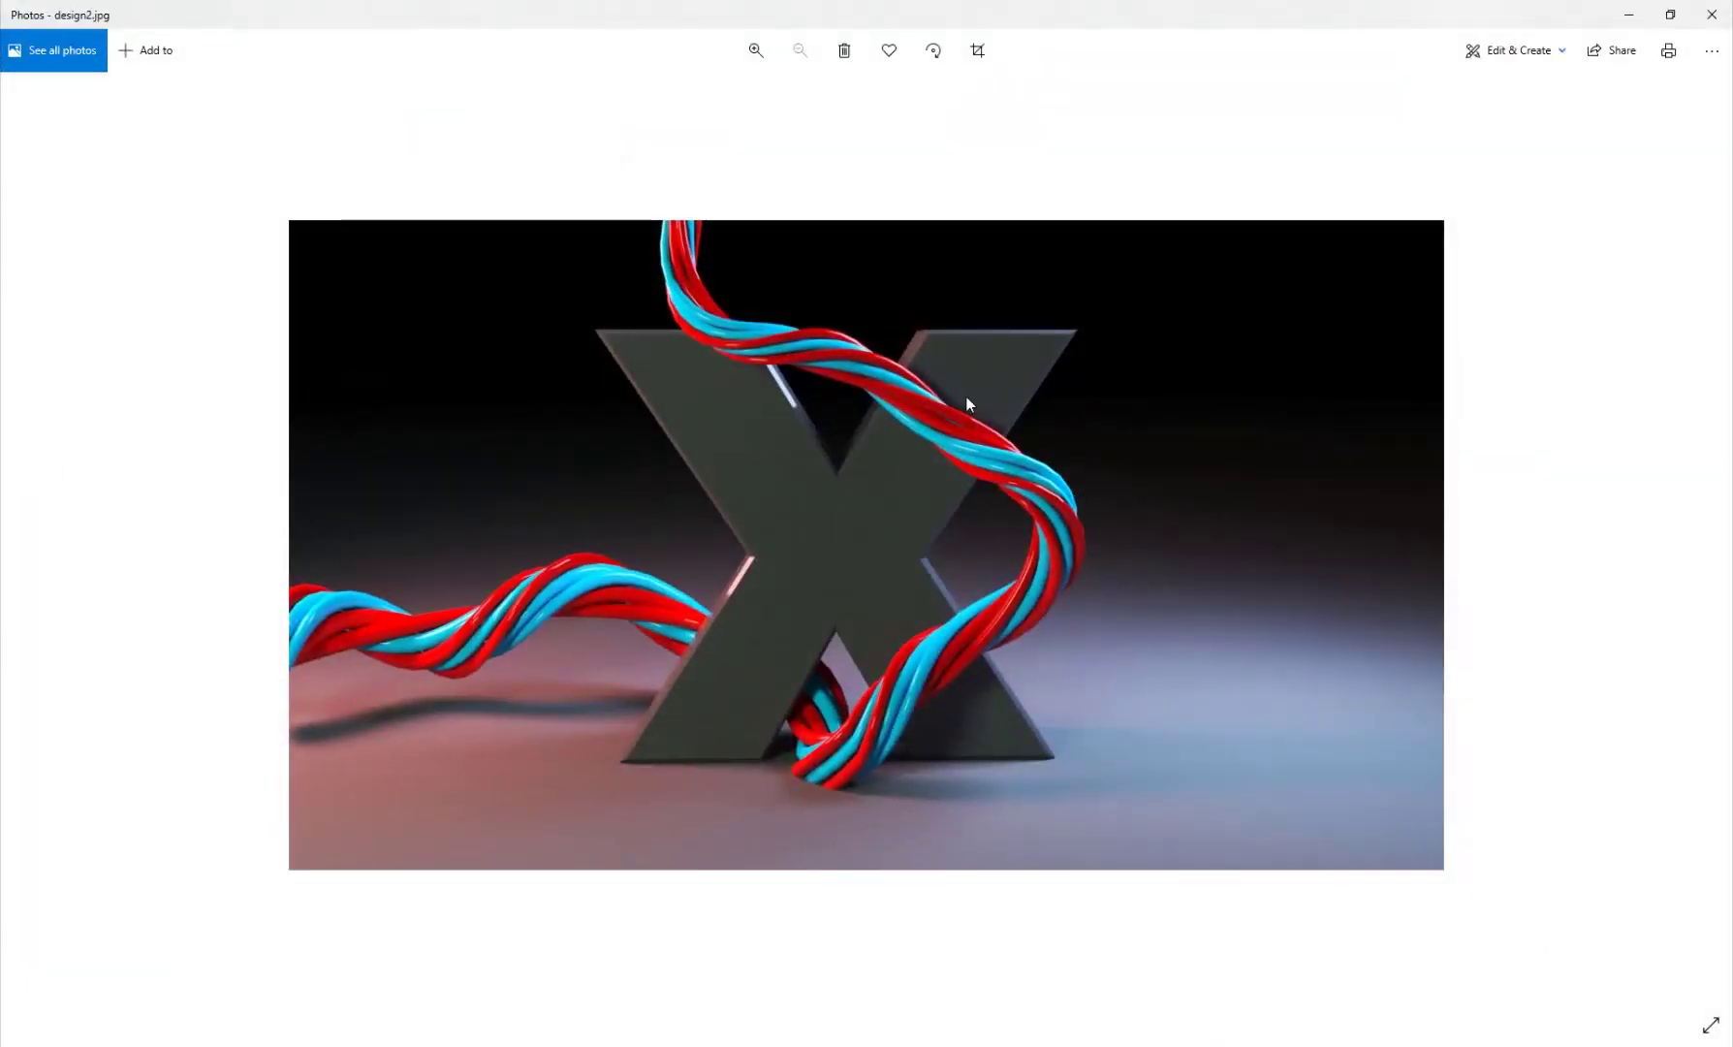
pyautogui.press('Left')
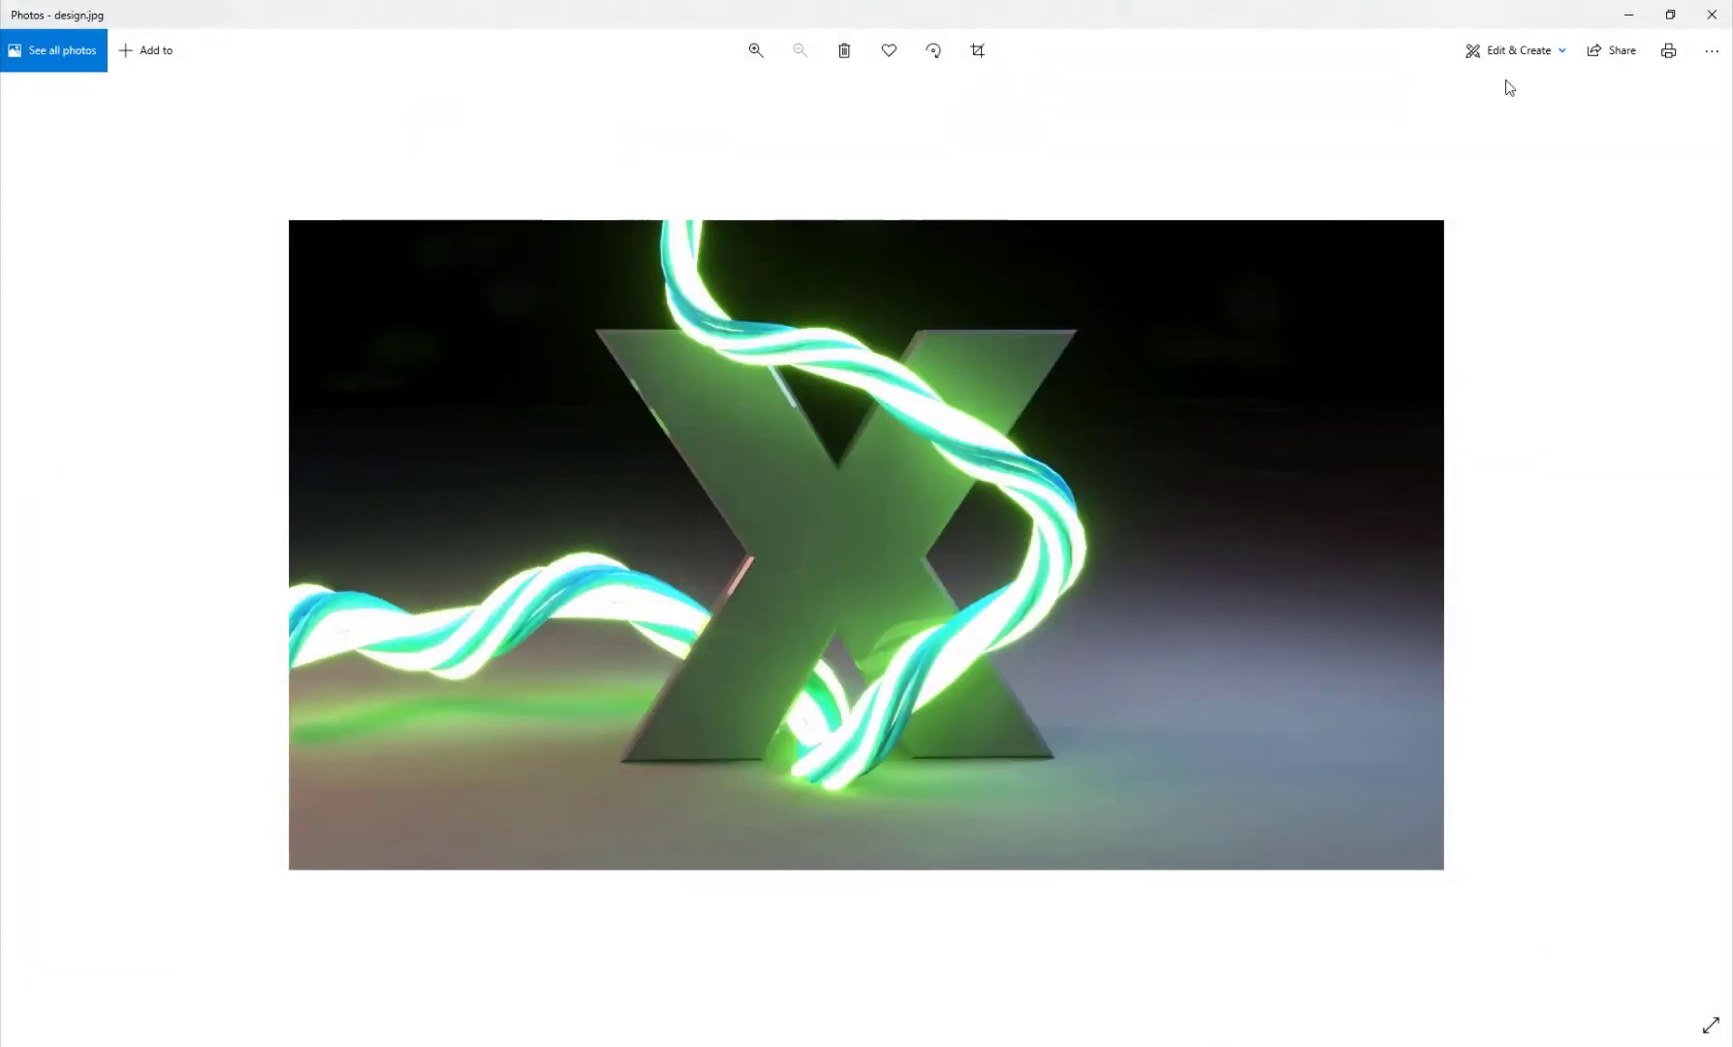
pyautogui.click(1628, 15)
# Delete the leftover circle shapes and the straight line beside the letter
pyautogui.scroll(-5, 1155, 681)
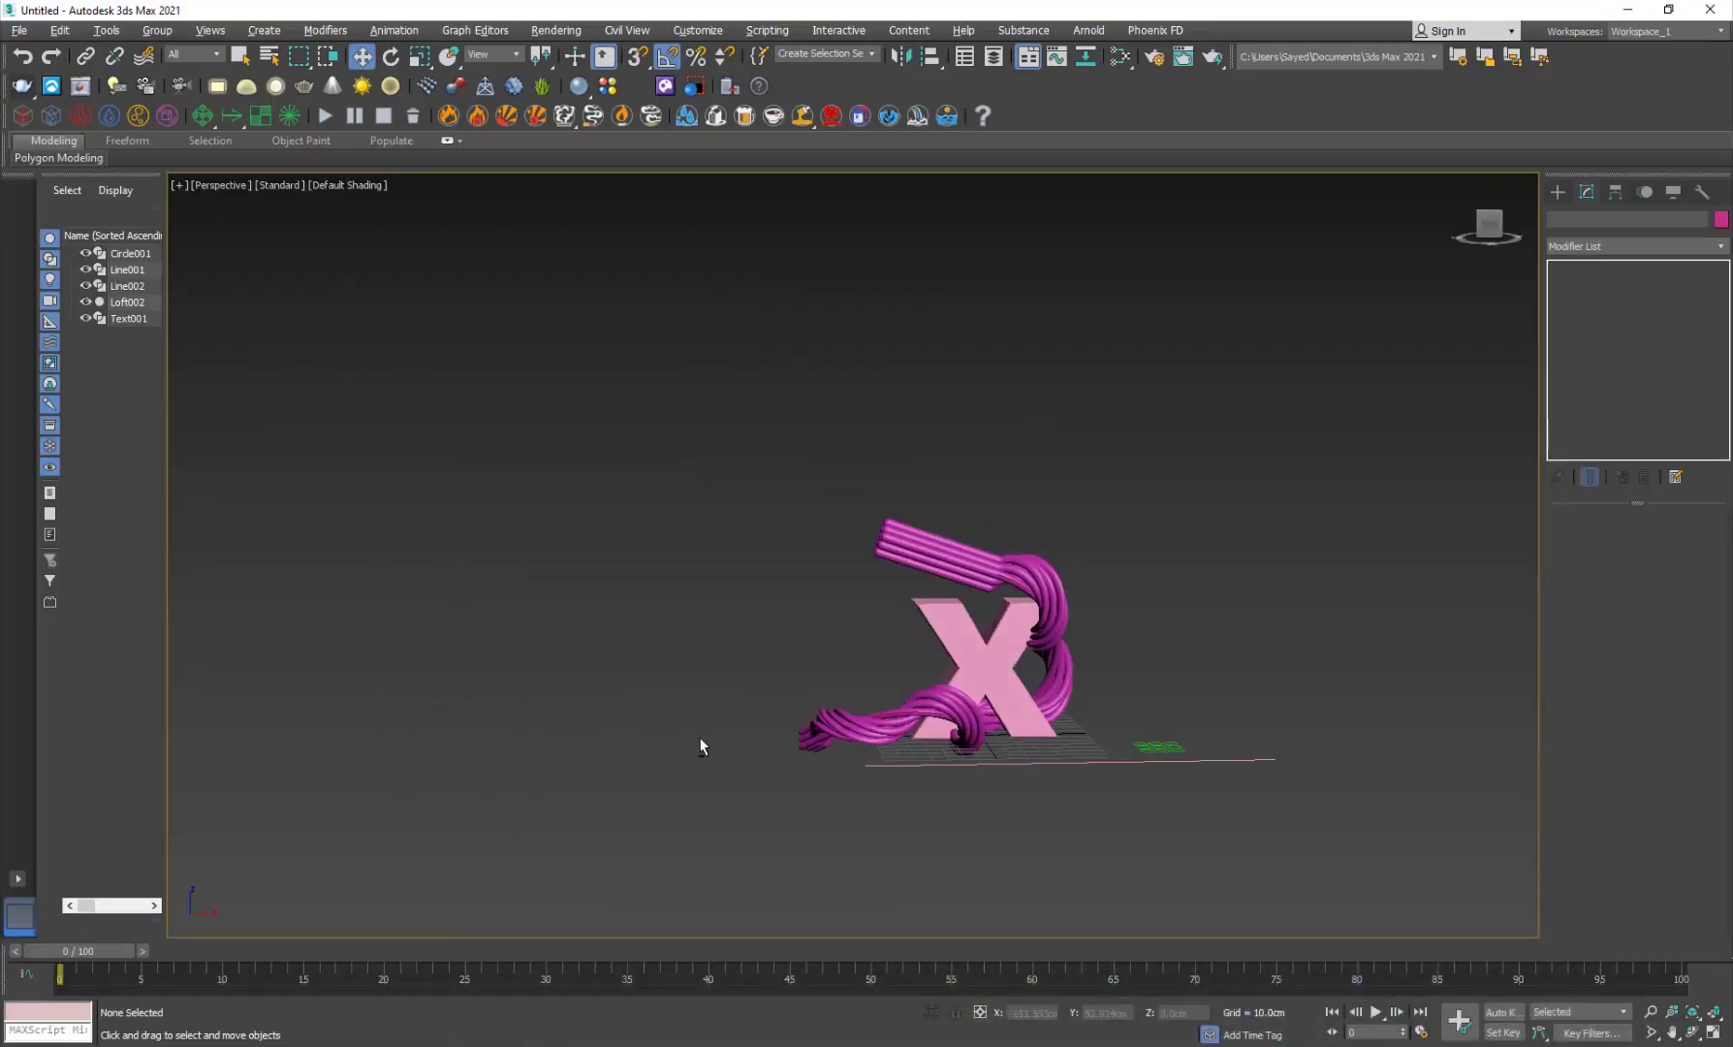
pyautogui.scroll(-2, 828, 748)
pyautogui.moveTo(829, 748); pyautogui.dragTo(798, 743, button='middle')
pyautogui.moveTo(1078, 650); pyautogui.dragTo(1193, 801)
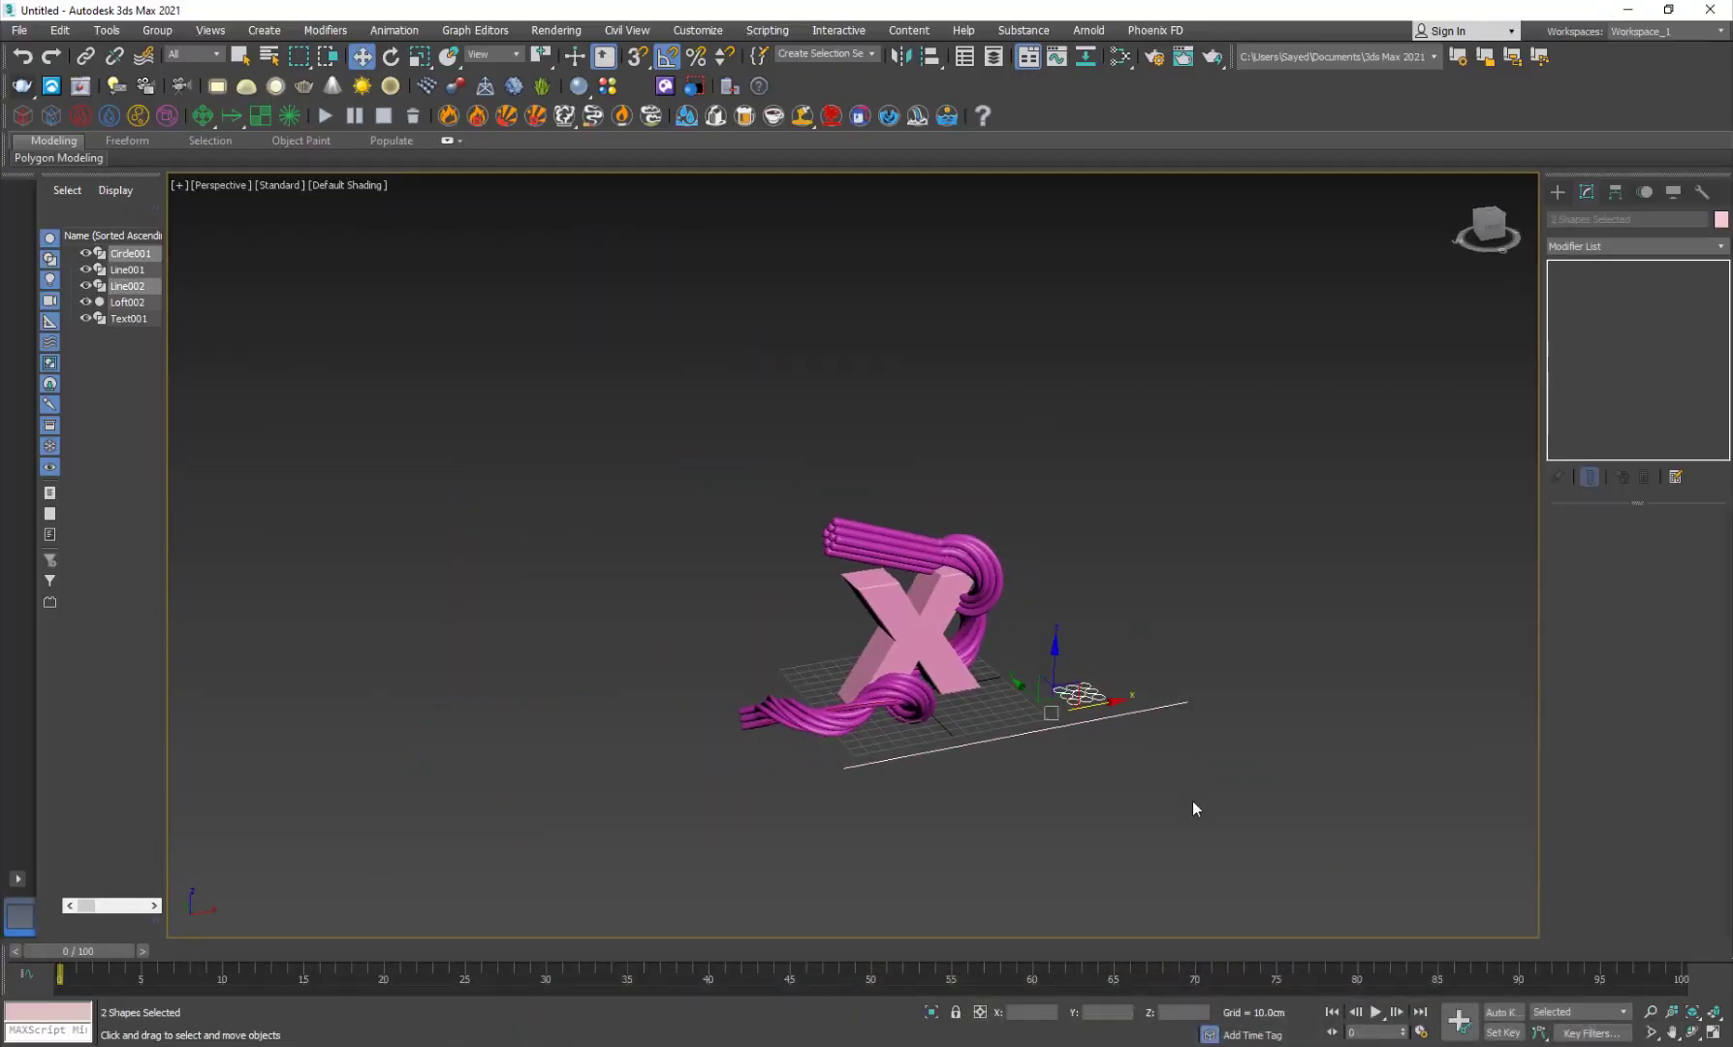
pyautogui.press('Delete')
# Turn off the path deform binding and the TurboSmooth modifier on the cable bundle
pyautogui.keyDown('alt'); pyautogui.moveTo(790, 694); pyautogui.dragTo(1160, 553, button='middle'); pyautogui.keyUp('alt')
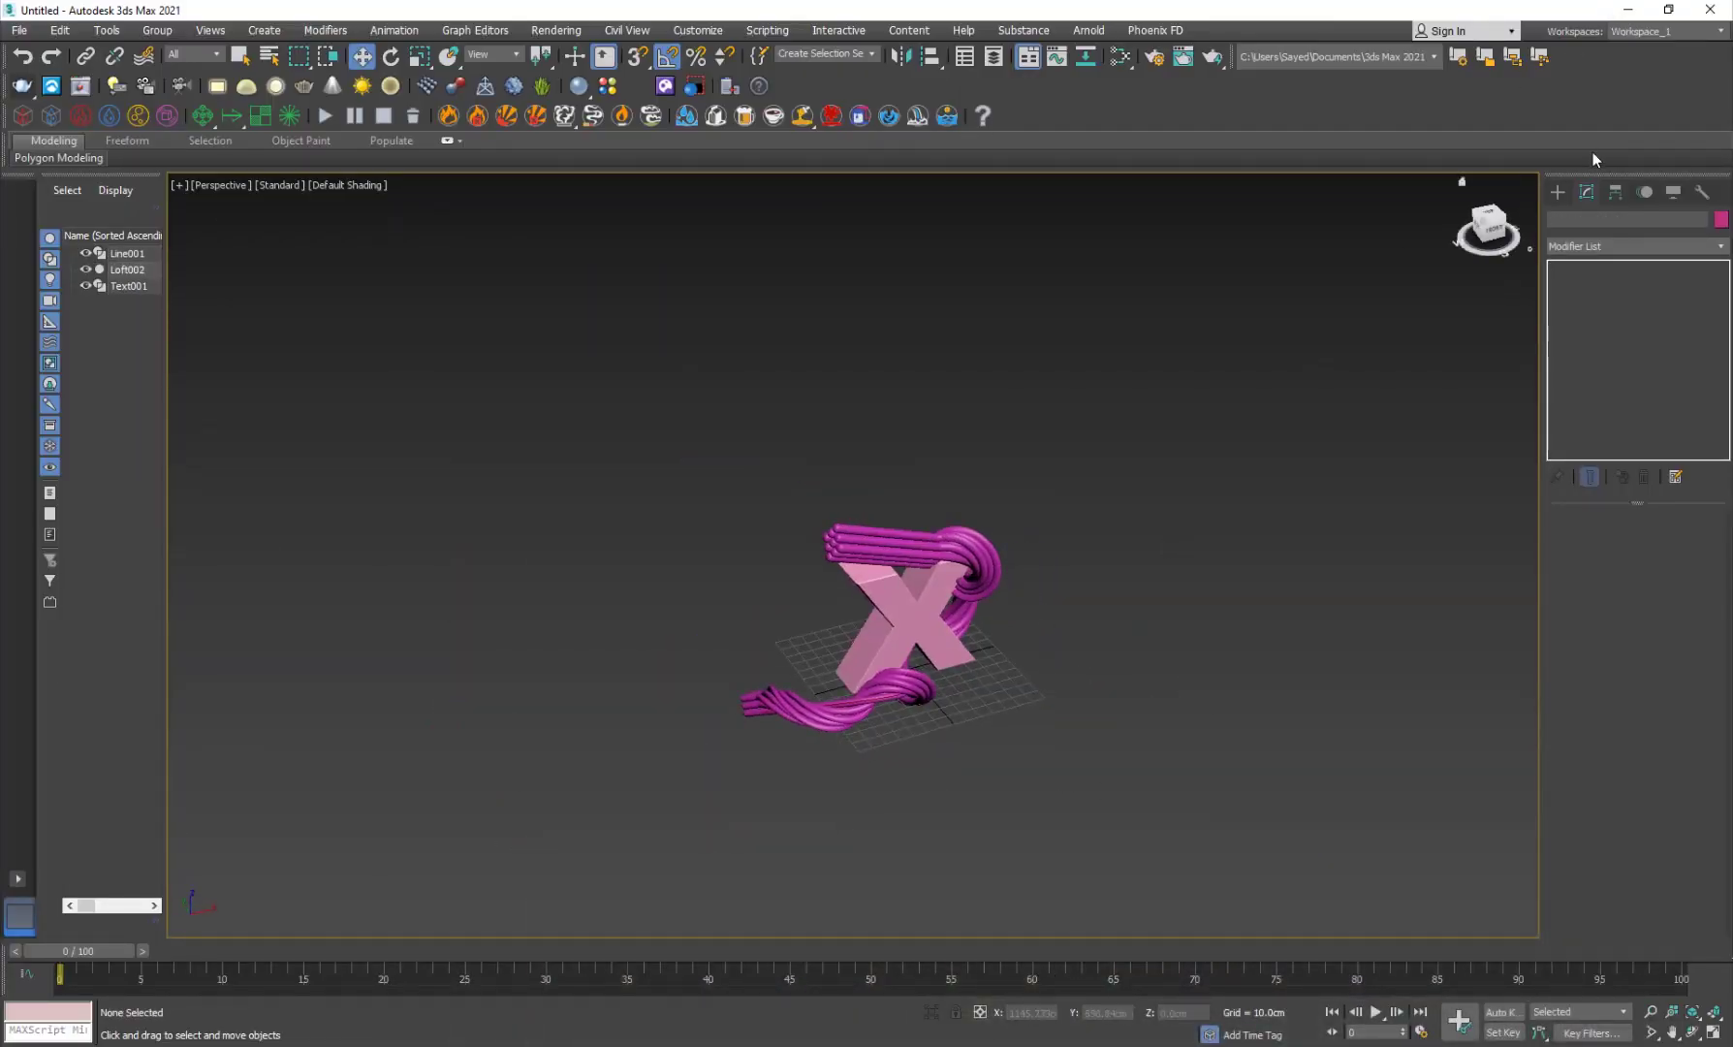
pyautogui.scroll(5, 925, 688)
pyautogui.click(848, 719)
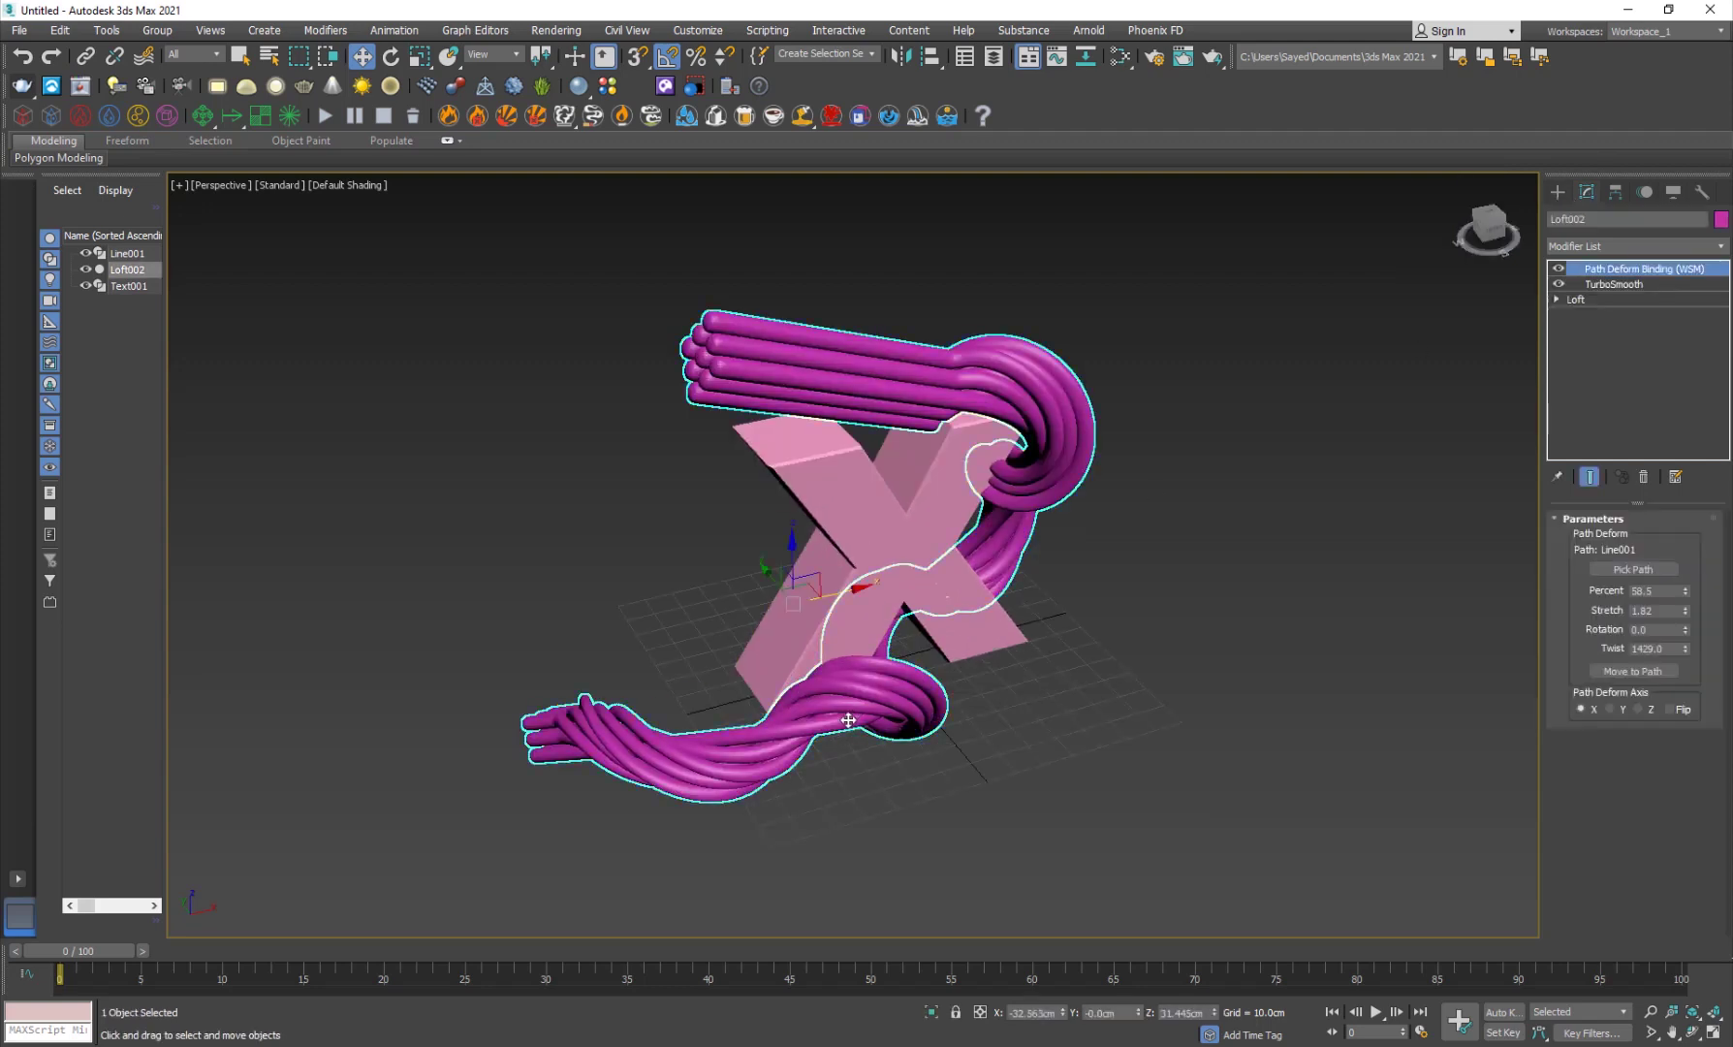
pyautogui.scroll(5, 865, 712)
pyautogui.scroll(-2, 865, 713)
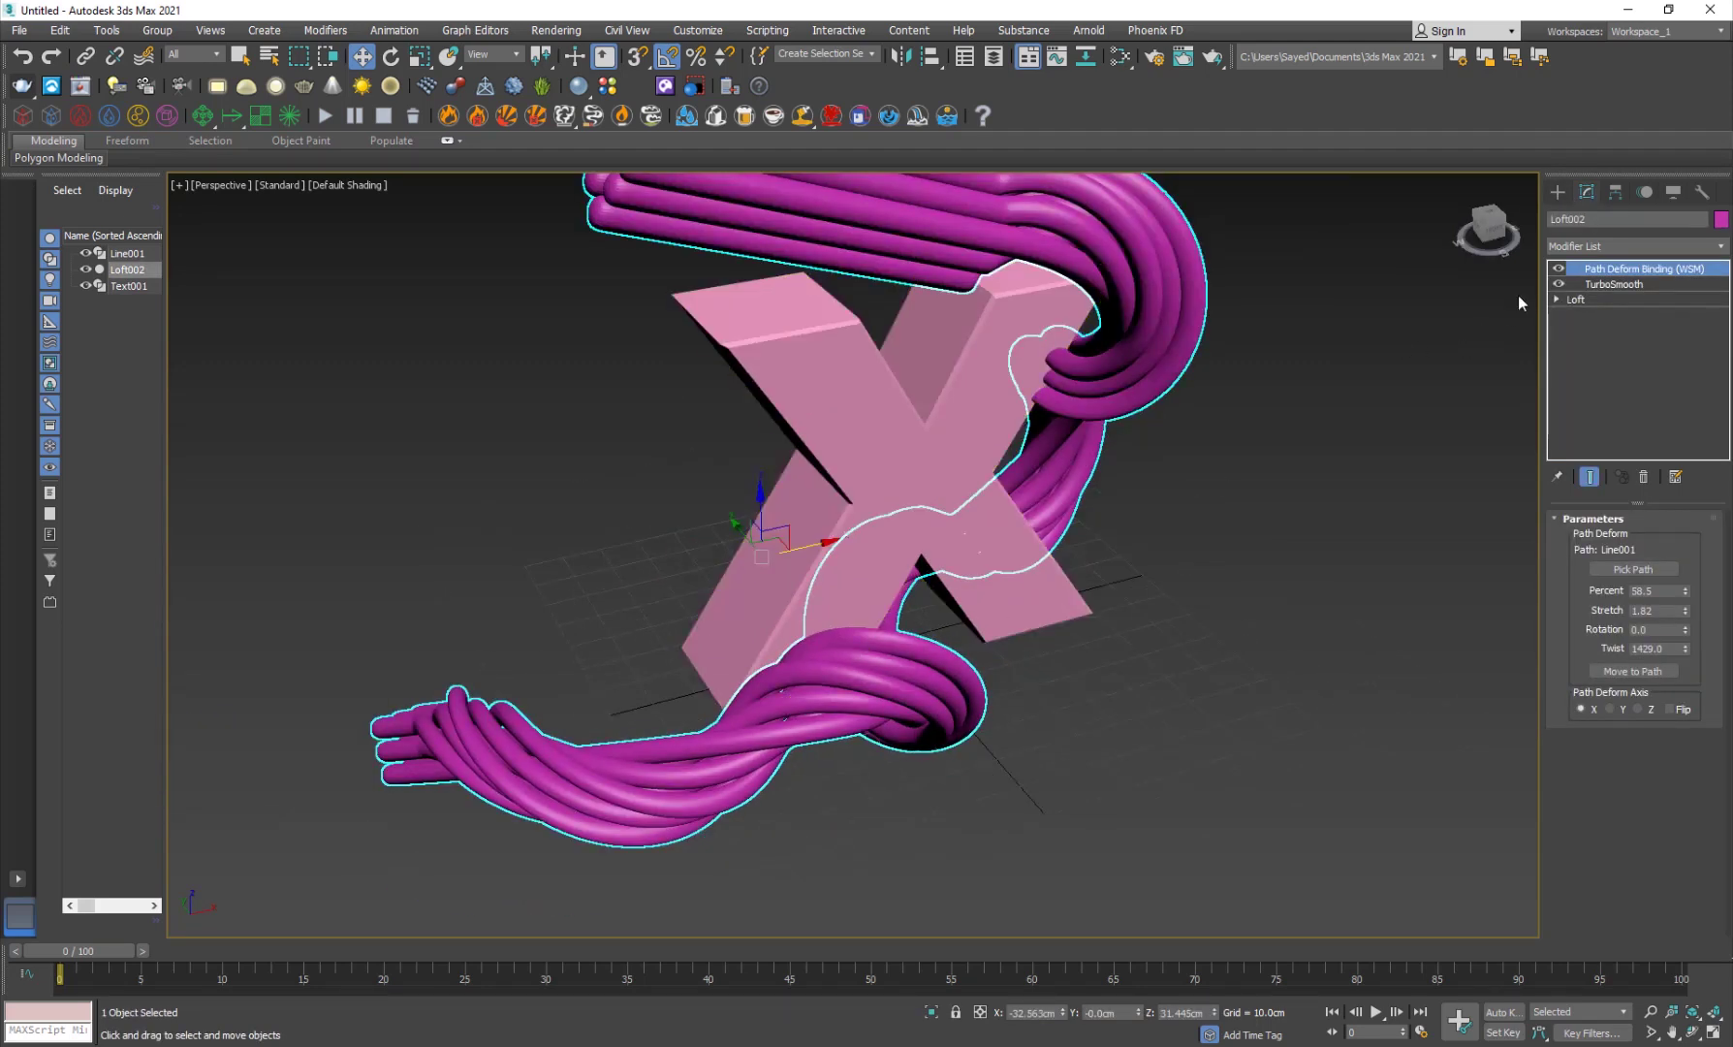
pyautogui.click(1557, 270)
pyautogui.keyDown('alt'); pyautogui.moveTo(808, 676); pyautogui.dragTo(1494, 346, button='middle'); pyautogui.keyUp('alt')
pyautogui.click(1557, 284)
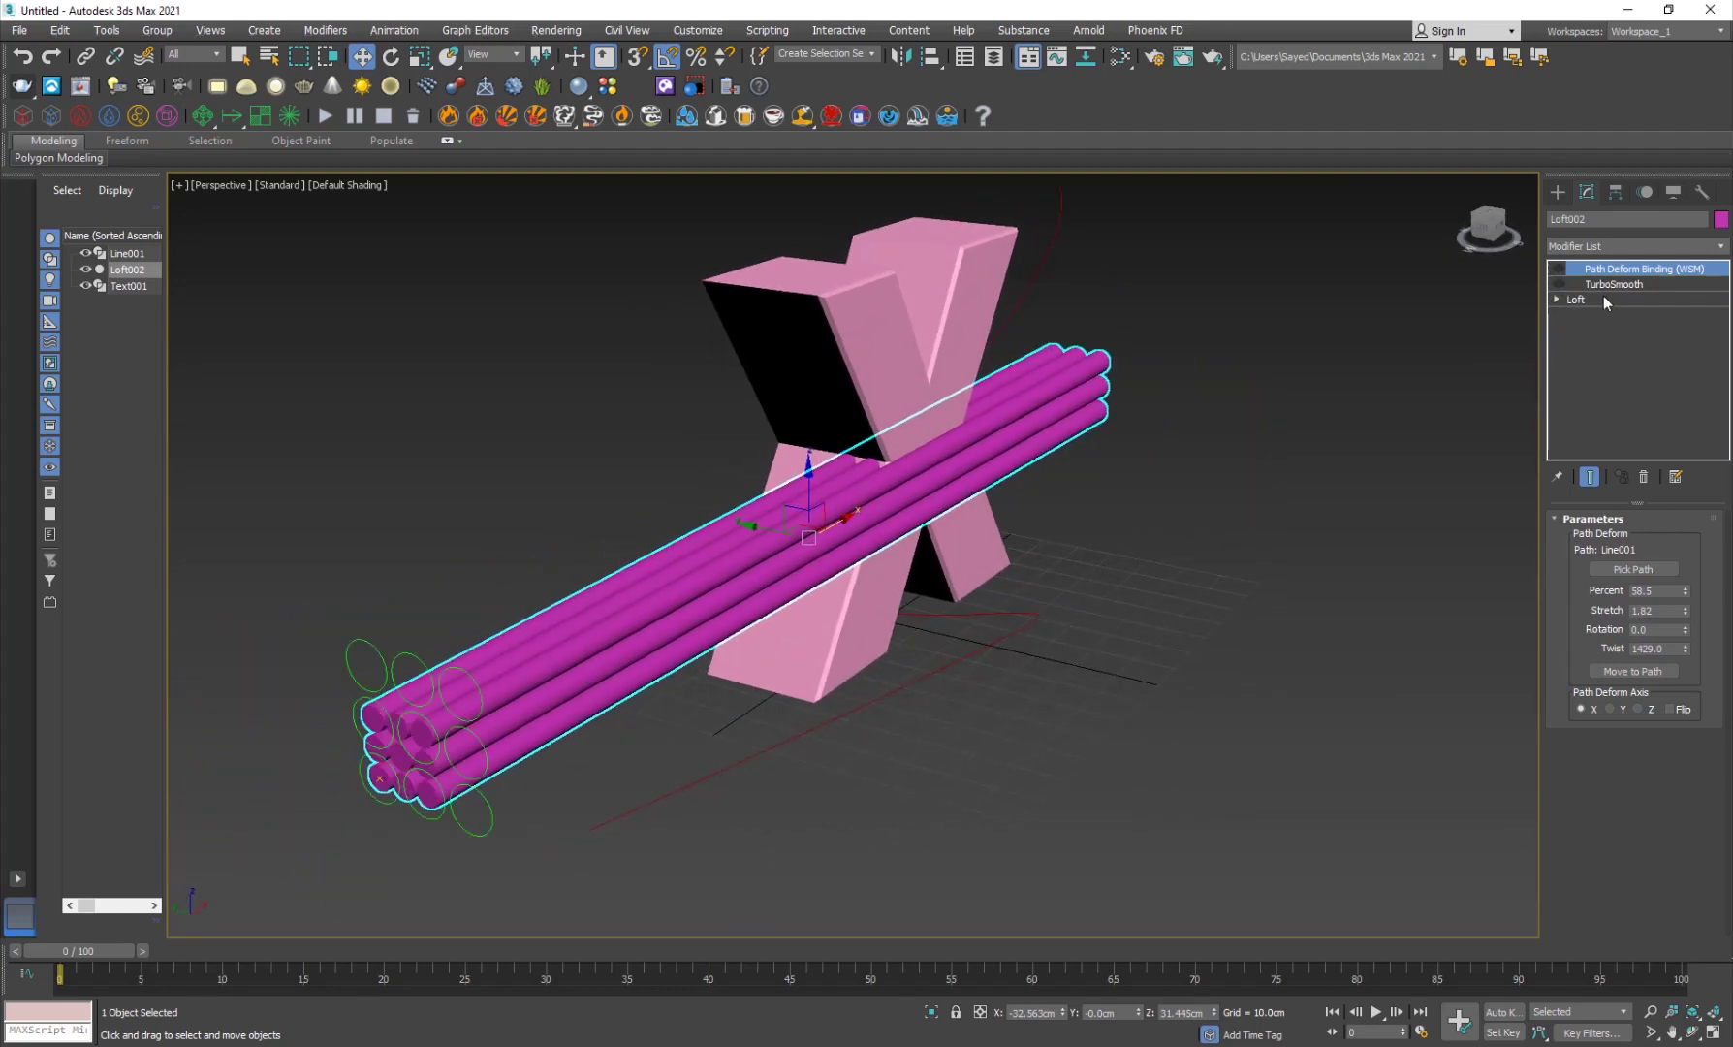
# Convert the cable bundle's base loft to an Editable Poly
pyautogui.click(1607, 300)
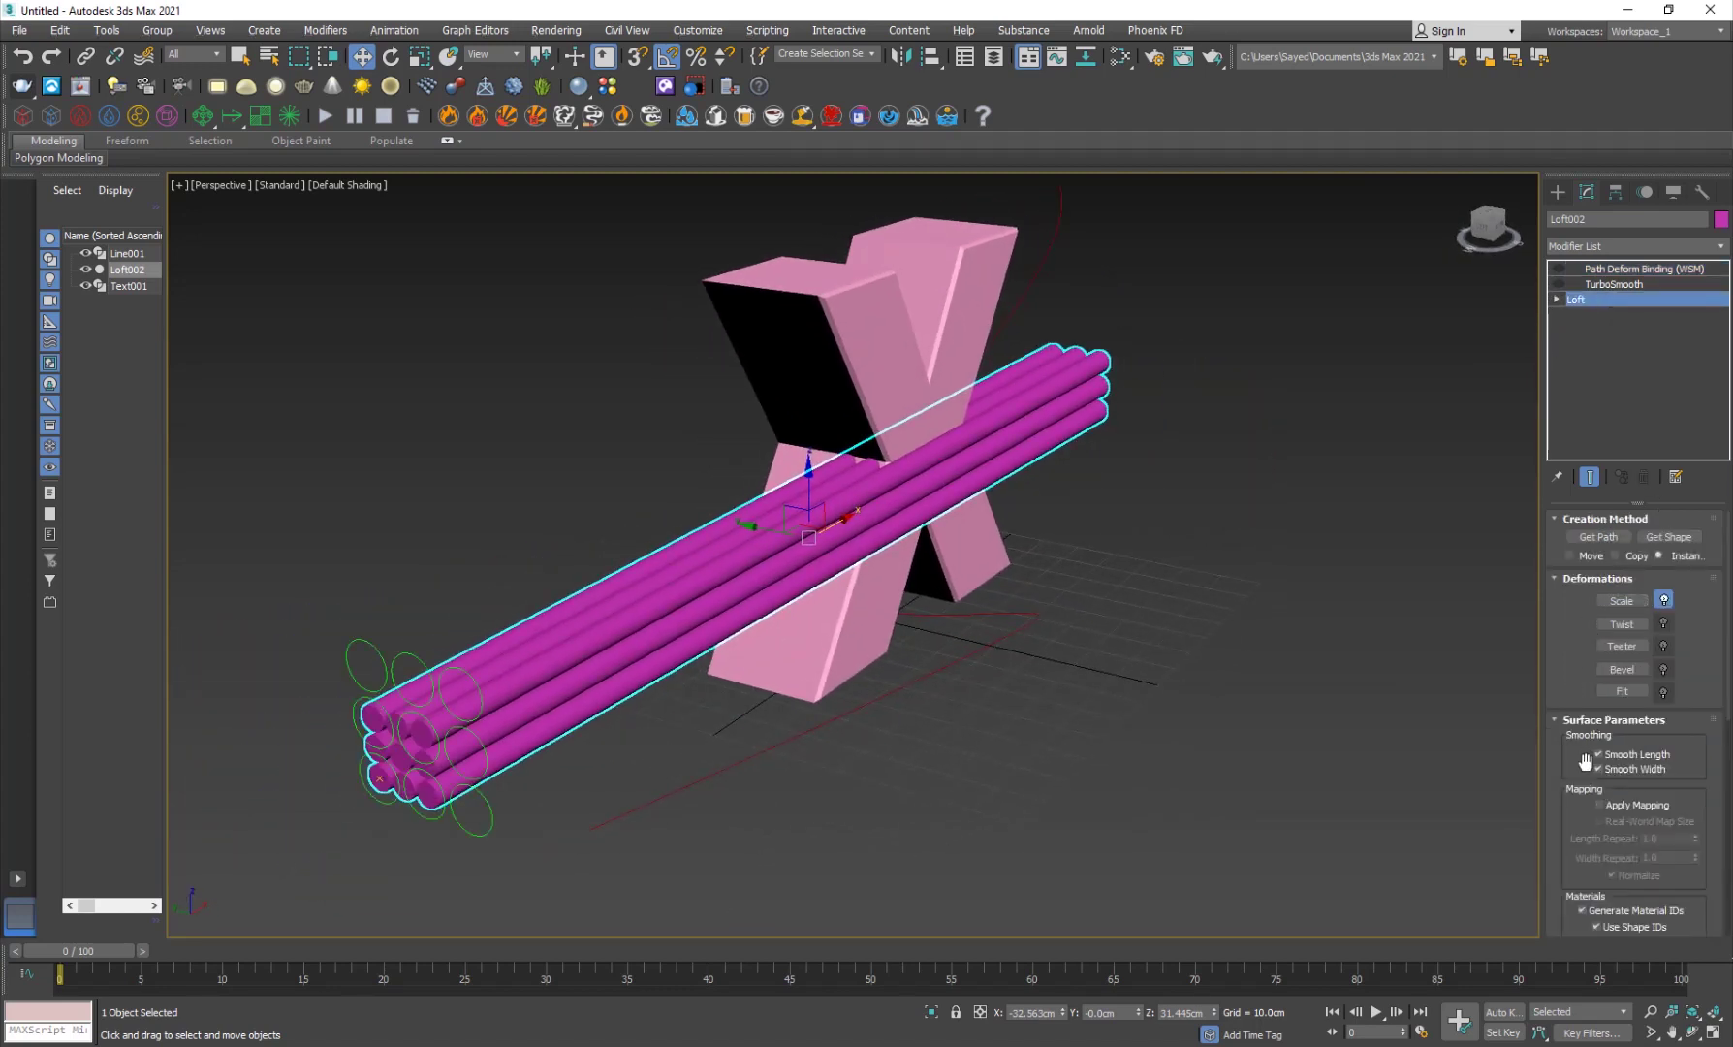
pyautogui.click(1563, 578)
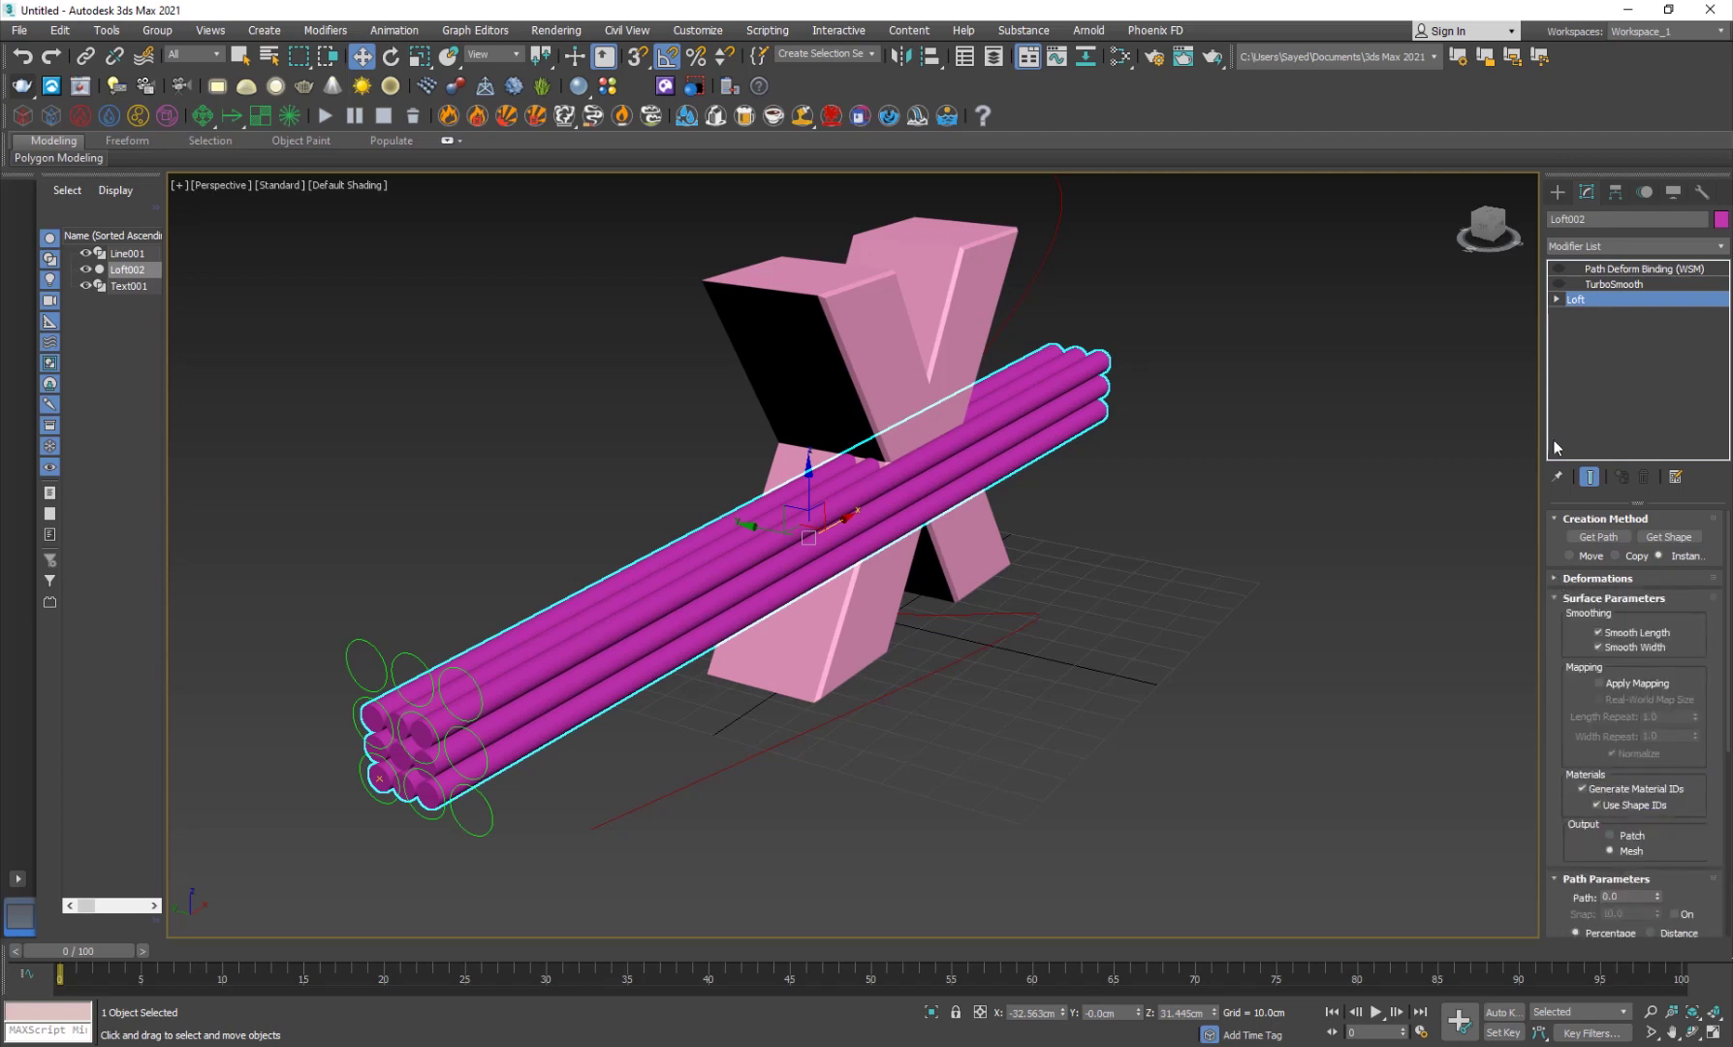
pyautogui.rightClick(817, 572)
pyautogui.moveTo(931, 754)
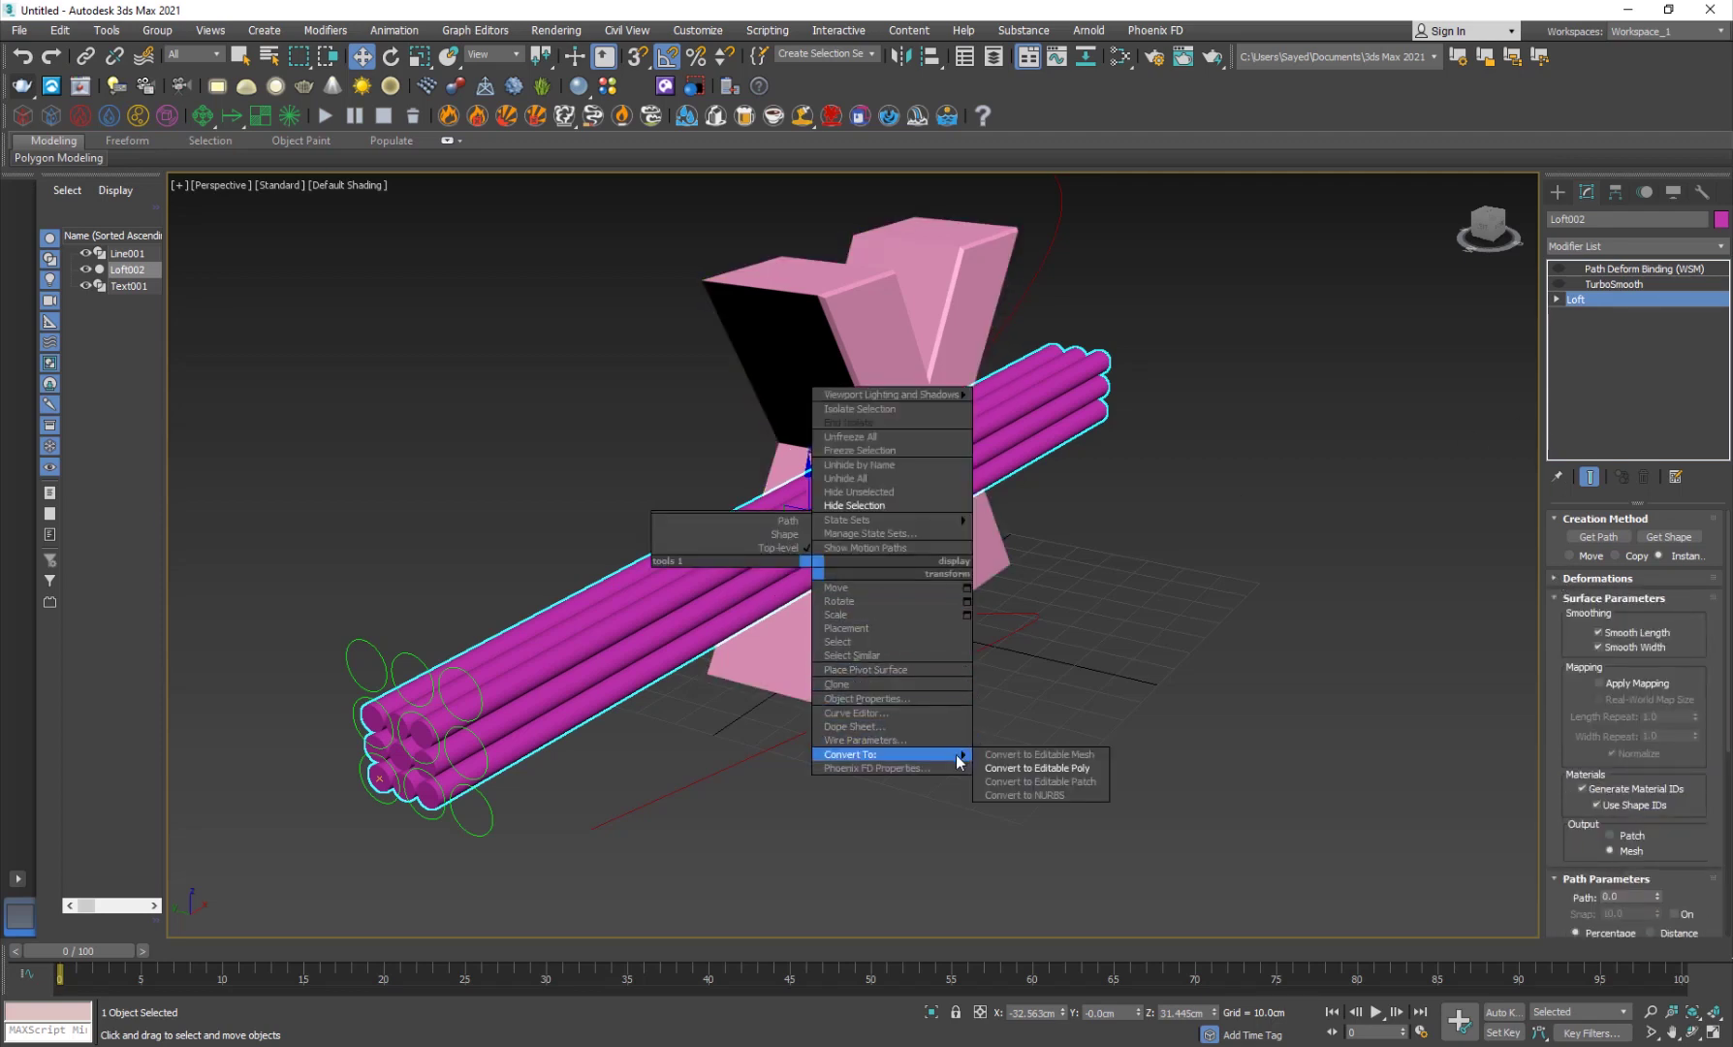
pyautogui.click(1029, 768)
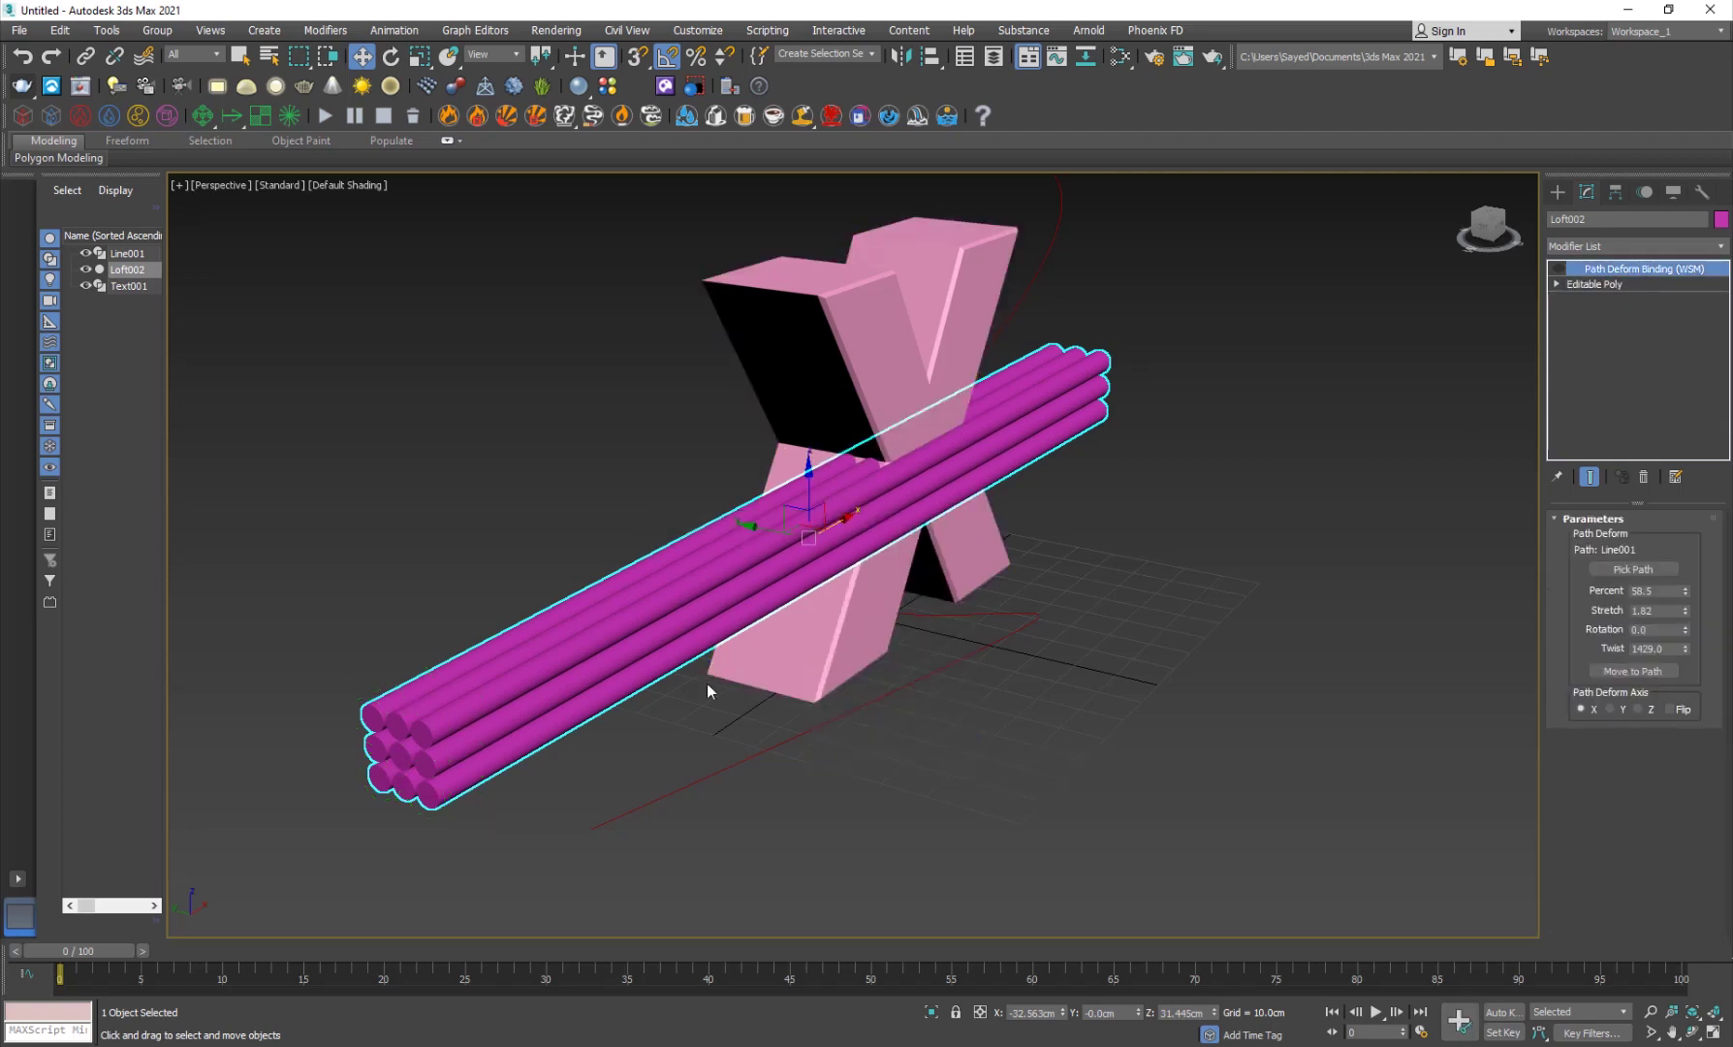
# Display edged faces and select the front cable of the bundle's upper row at the Editable Poly's Element level
pyautogui.scroll(1, 698, 716)
pyautogui.press('F4')
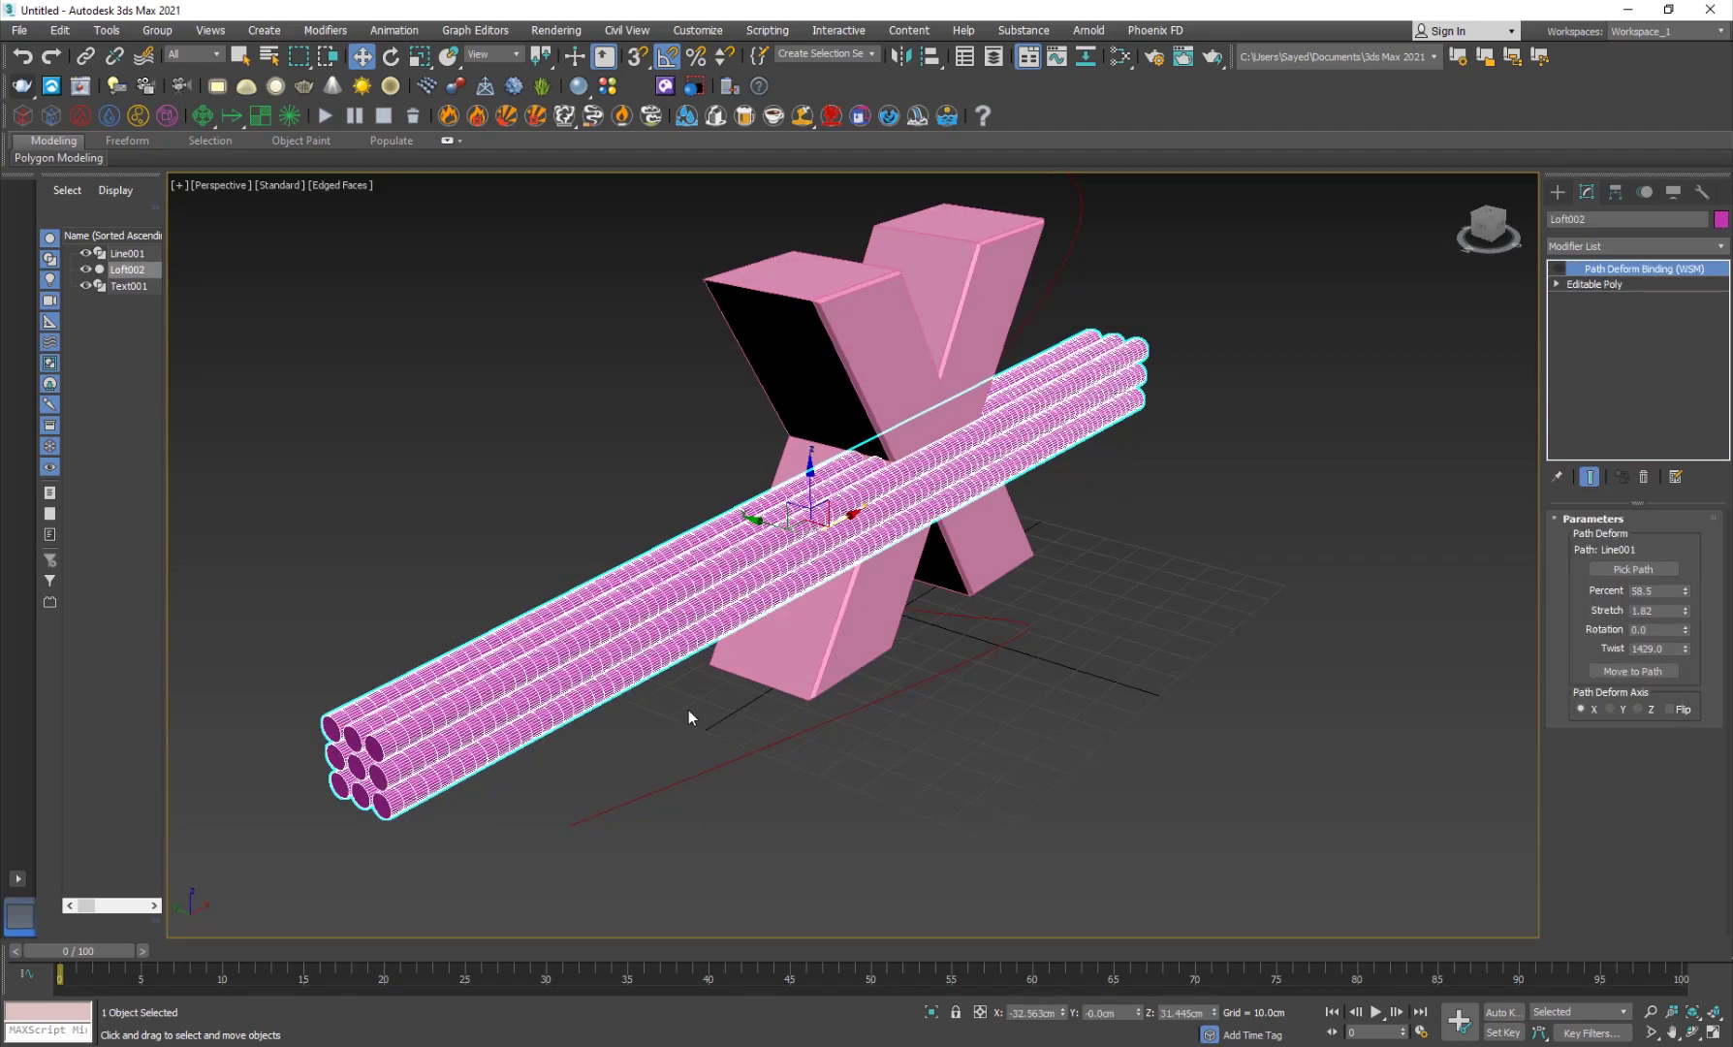
pyautogui.scroll(2, 701, 609)
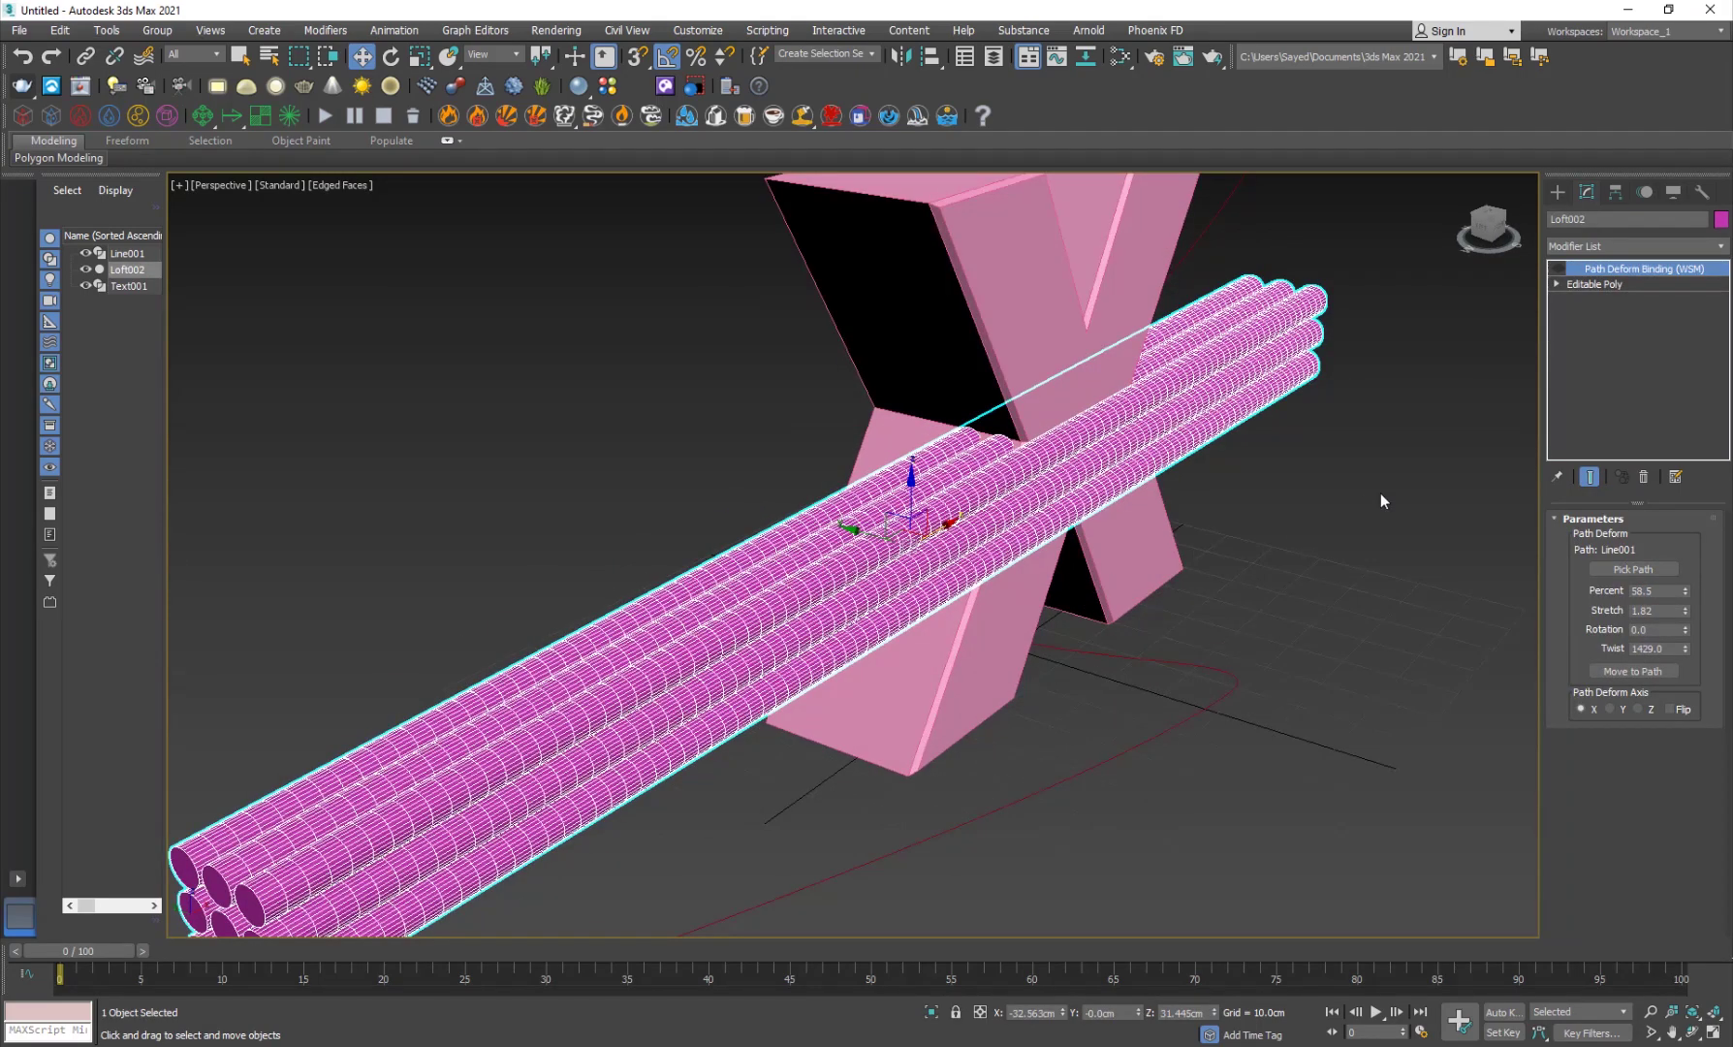
pyautogui.click(1594, 284)
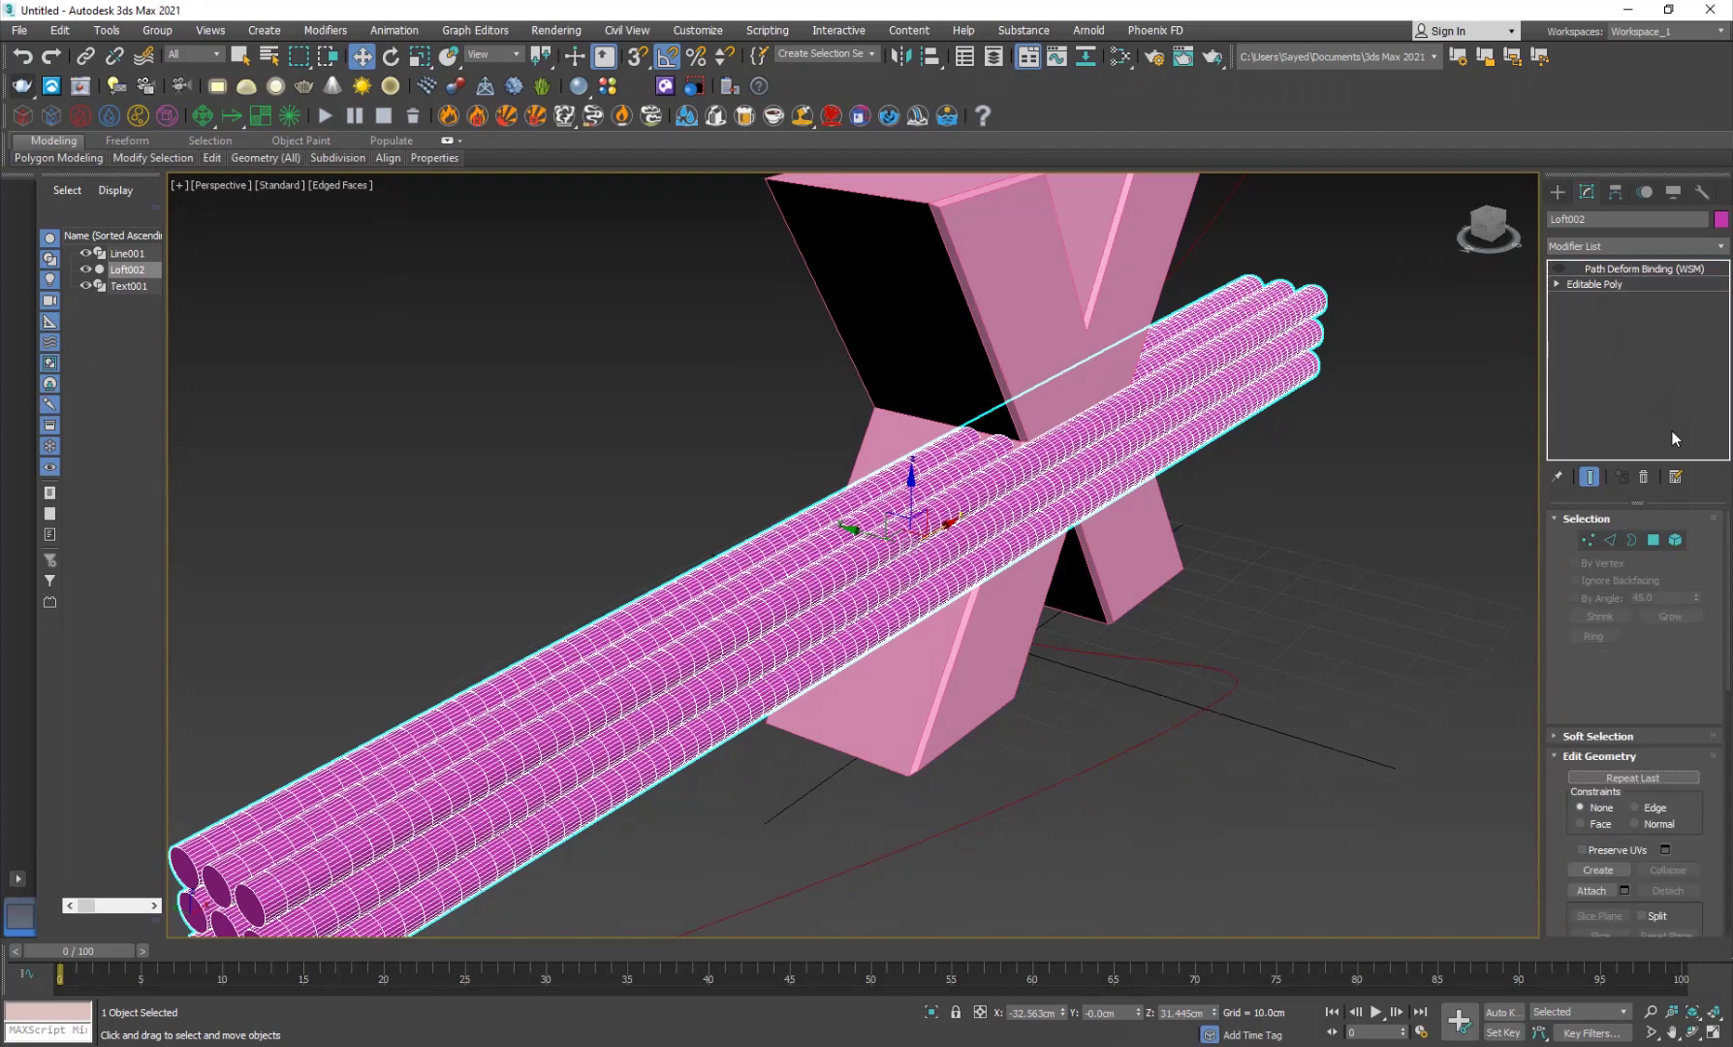
pyautogui.click(1675, 540)
pyautogui.click(836, 582)
pyautogui.moveTo(688, 667); pyautogui.dragTo(843, 592, button='middle')
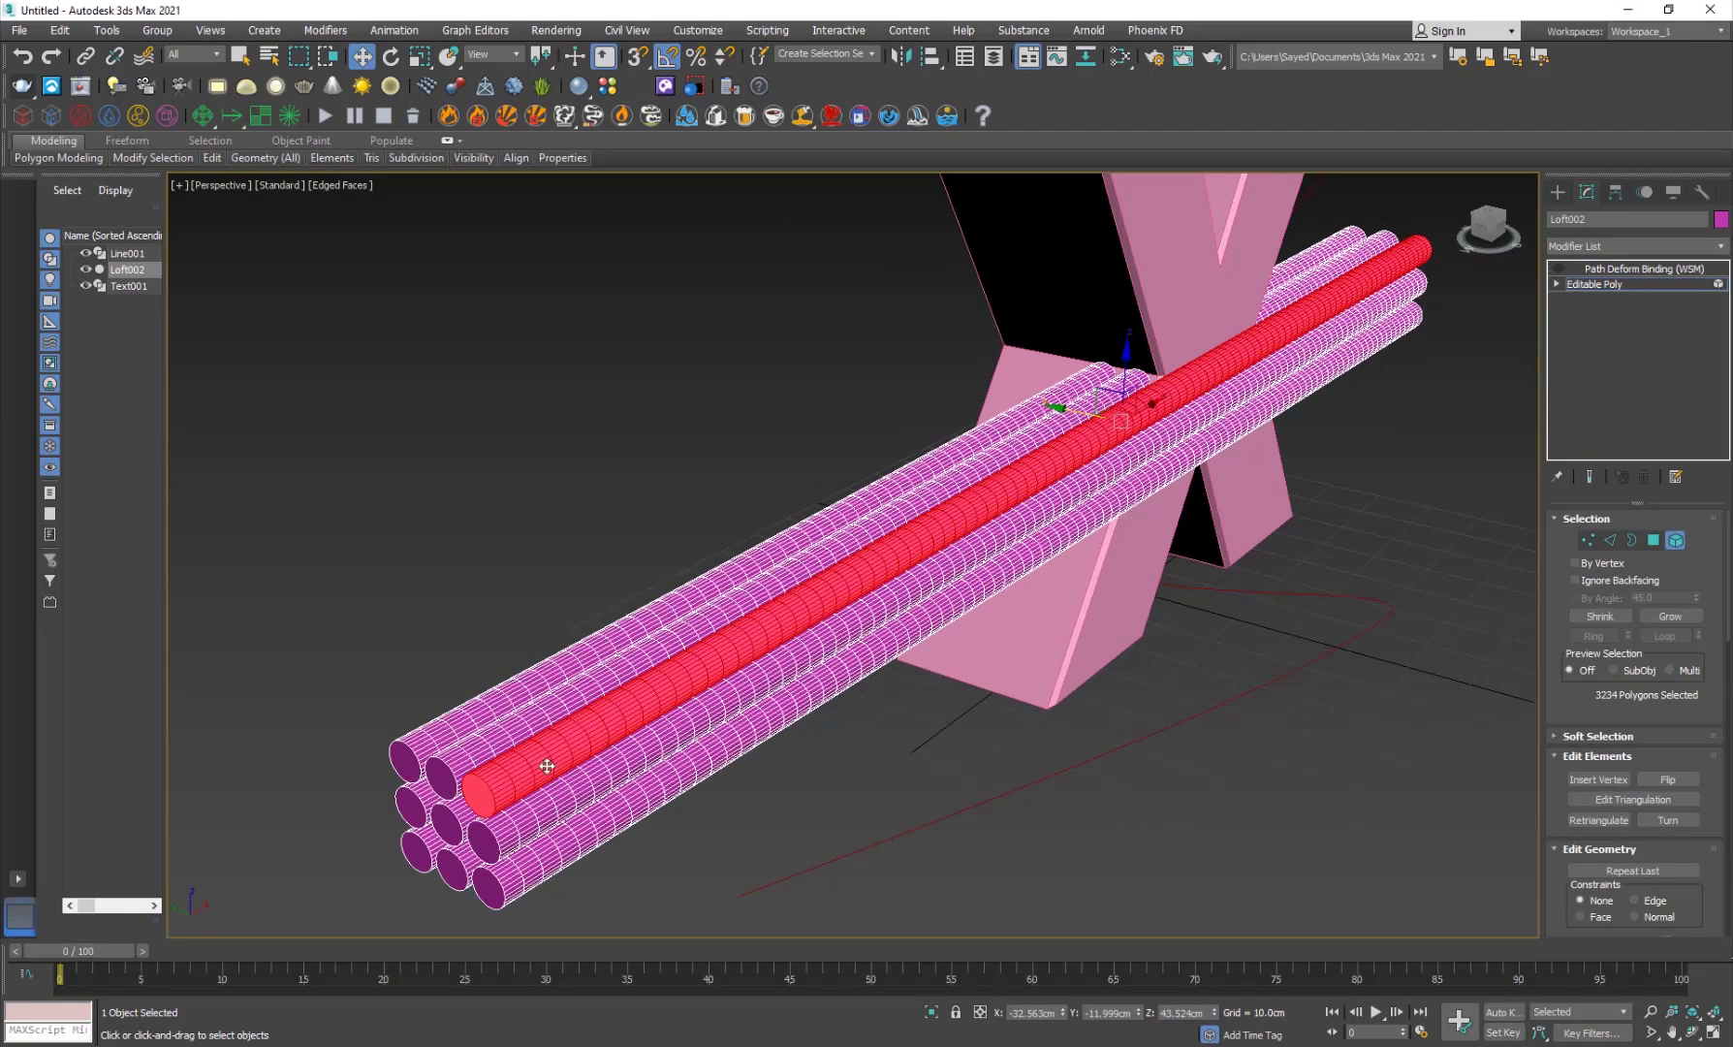
# Switch the scene's renderer from Arnold to V-Ray 5, update 1
pyautogui.click(563, 38)
pyautogui.click(603, 122)
pyautogui.click(1137, 176)
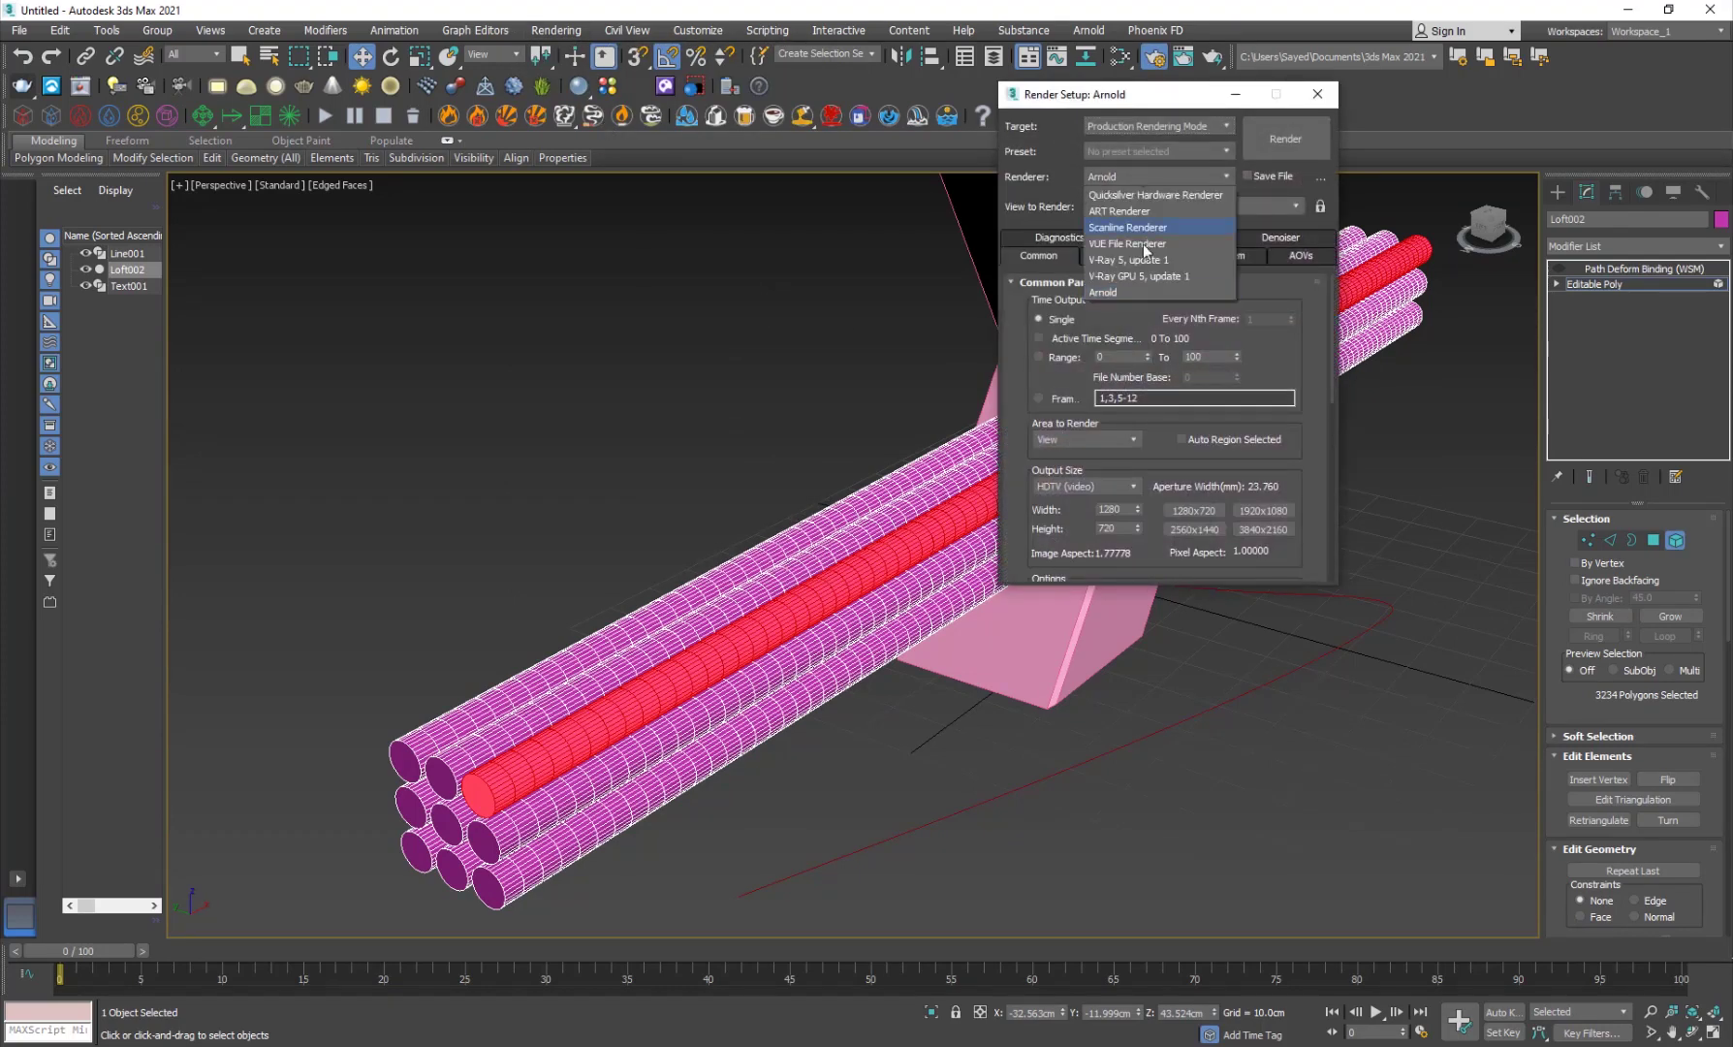
pyautogui.click(1130, 262)
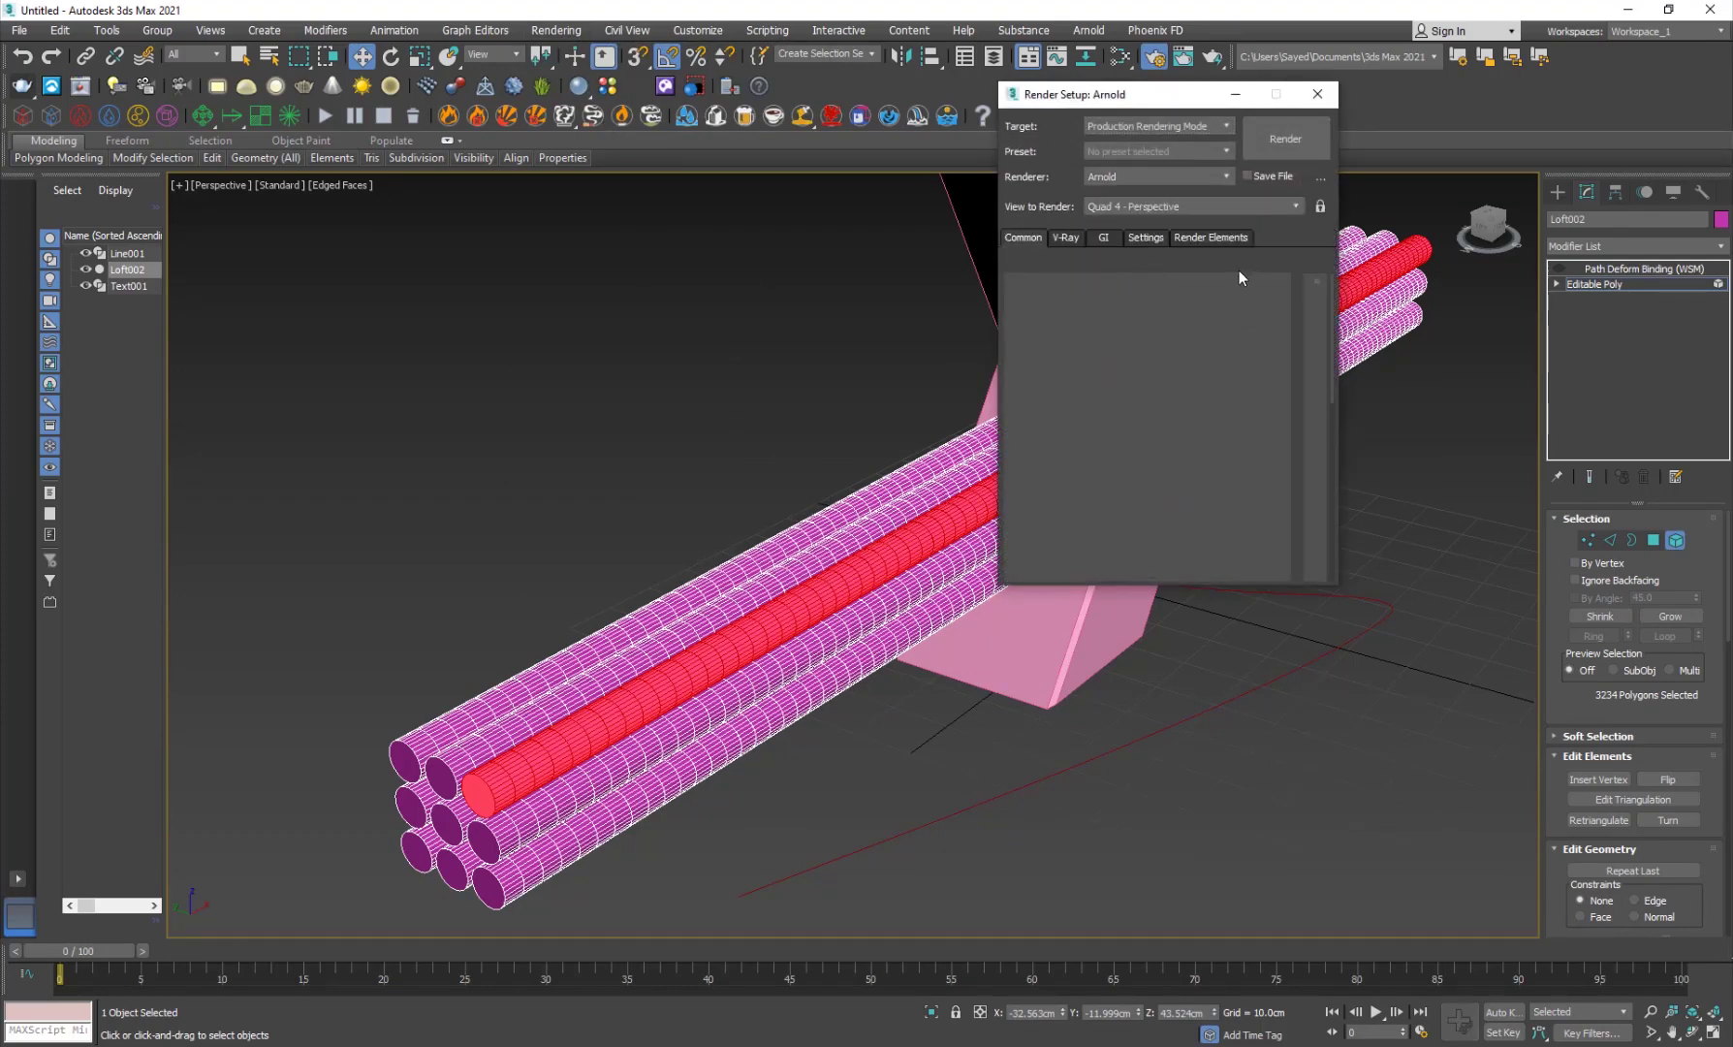
pyautogui.click(1317, 94)
# Create a VRayMtl material and set its diffuse colour to pure red, RGB 199, 0, 0
pyautogui.press('m')
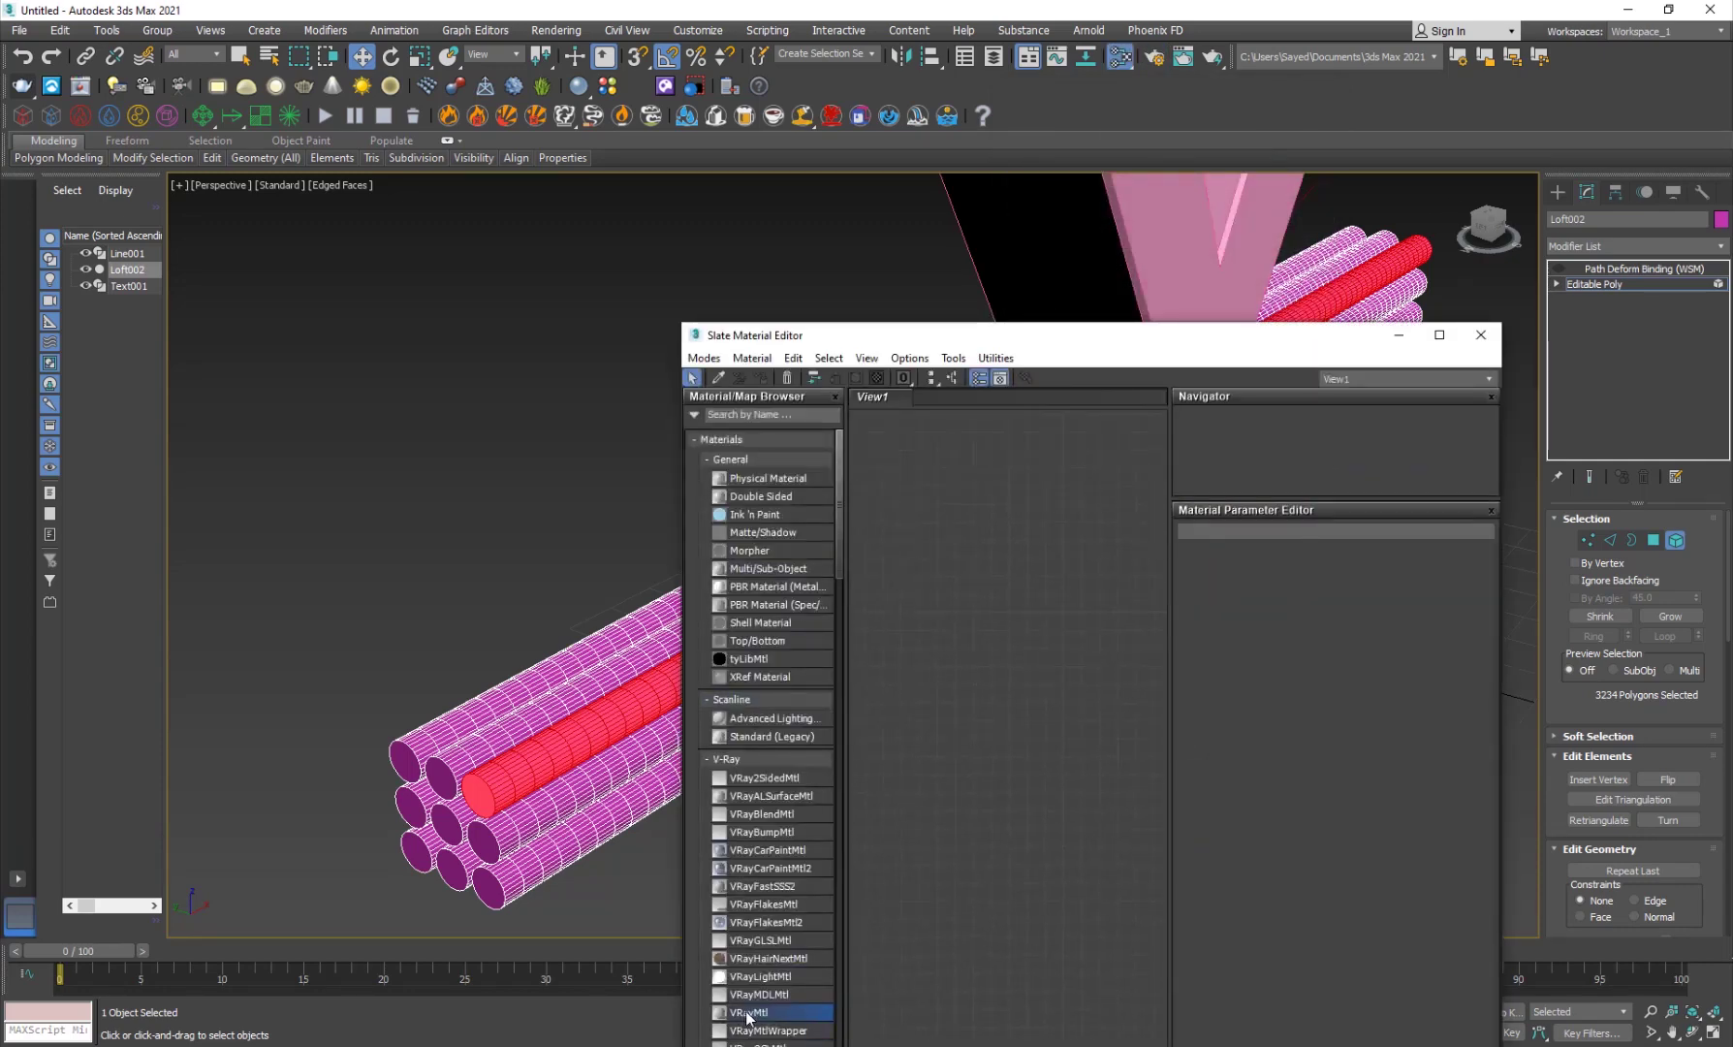
pyautogui.moveTo(1044, 616); pyautogui.dragTo(1016, 508)
pyautogui.doubleClick(1051, 616)
pyautogui.click(1295, 573)
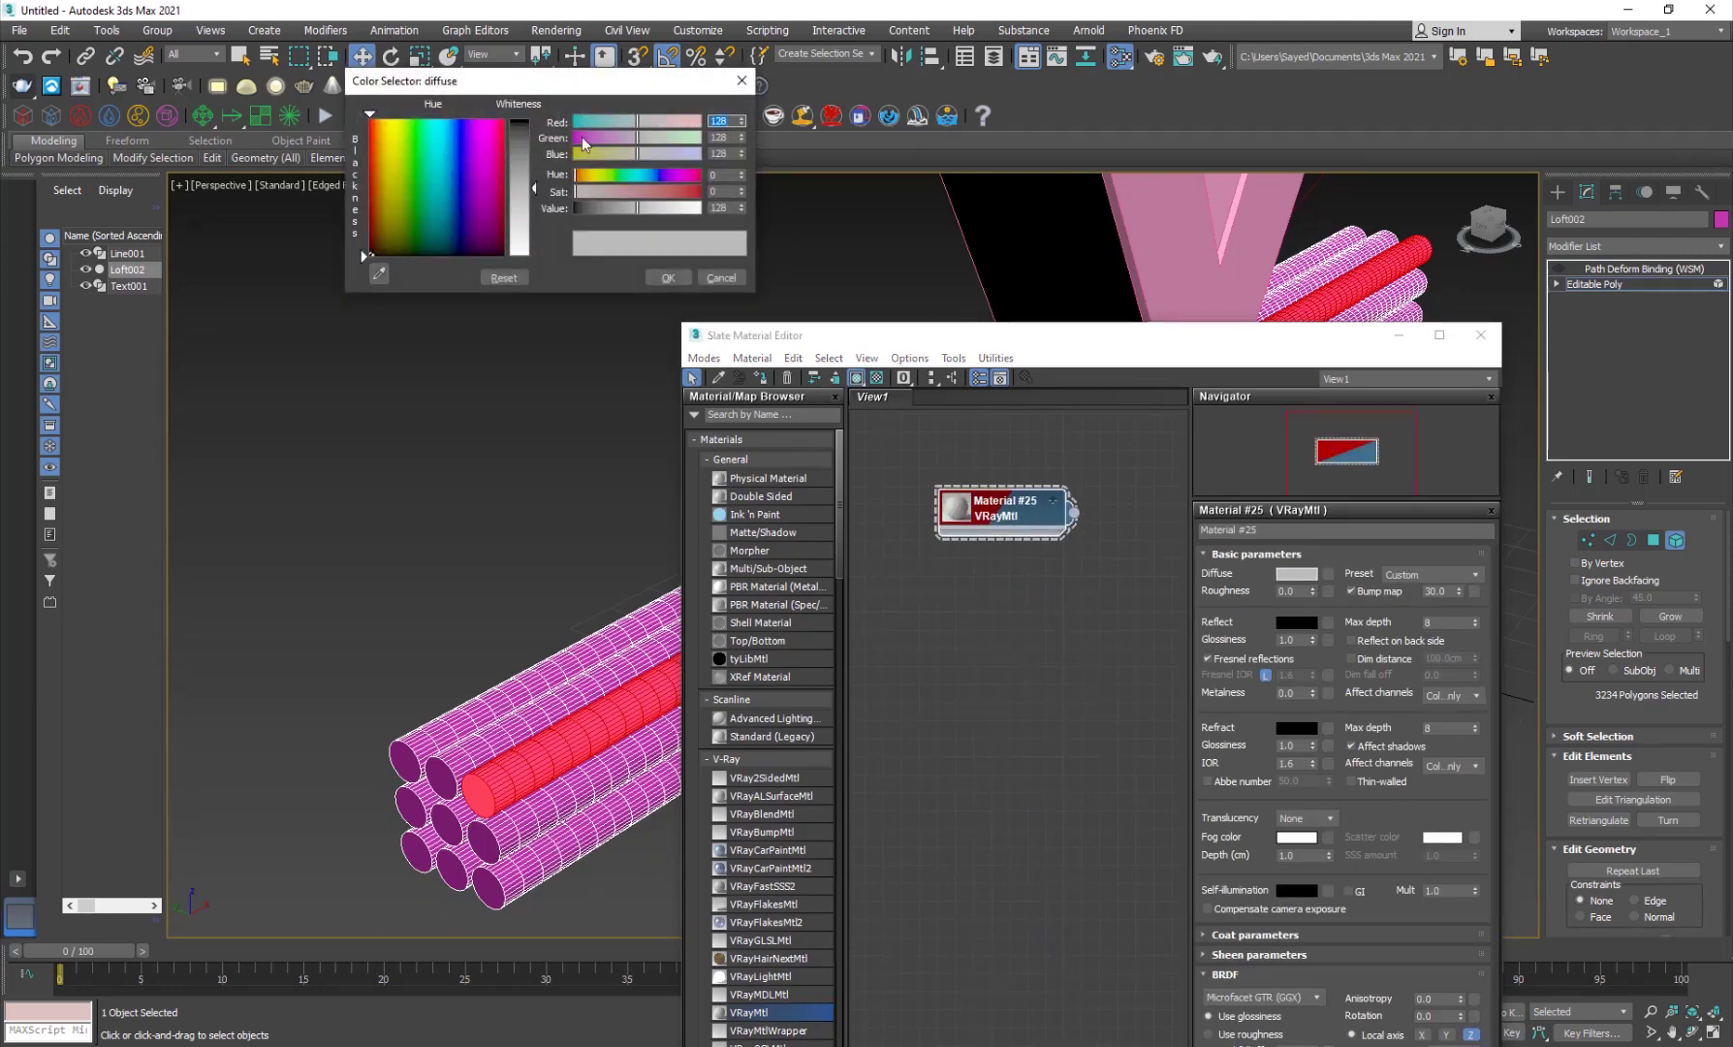
pyautogui.click(478, 143)
pyautogui.moveTo(479, 143); pyautogui.dragTo(504, 119)
pyautogui.moveTo(631, 191); pyautogui.dragTo(701, 191)
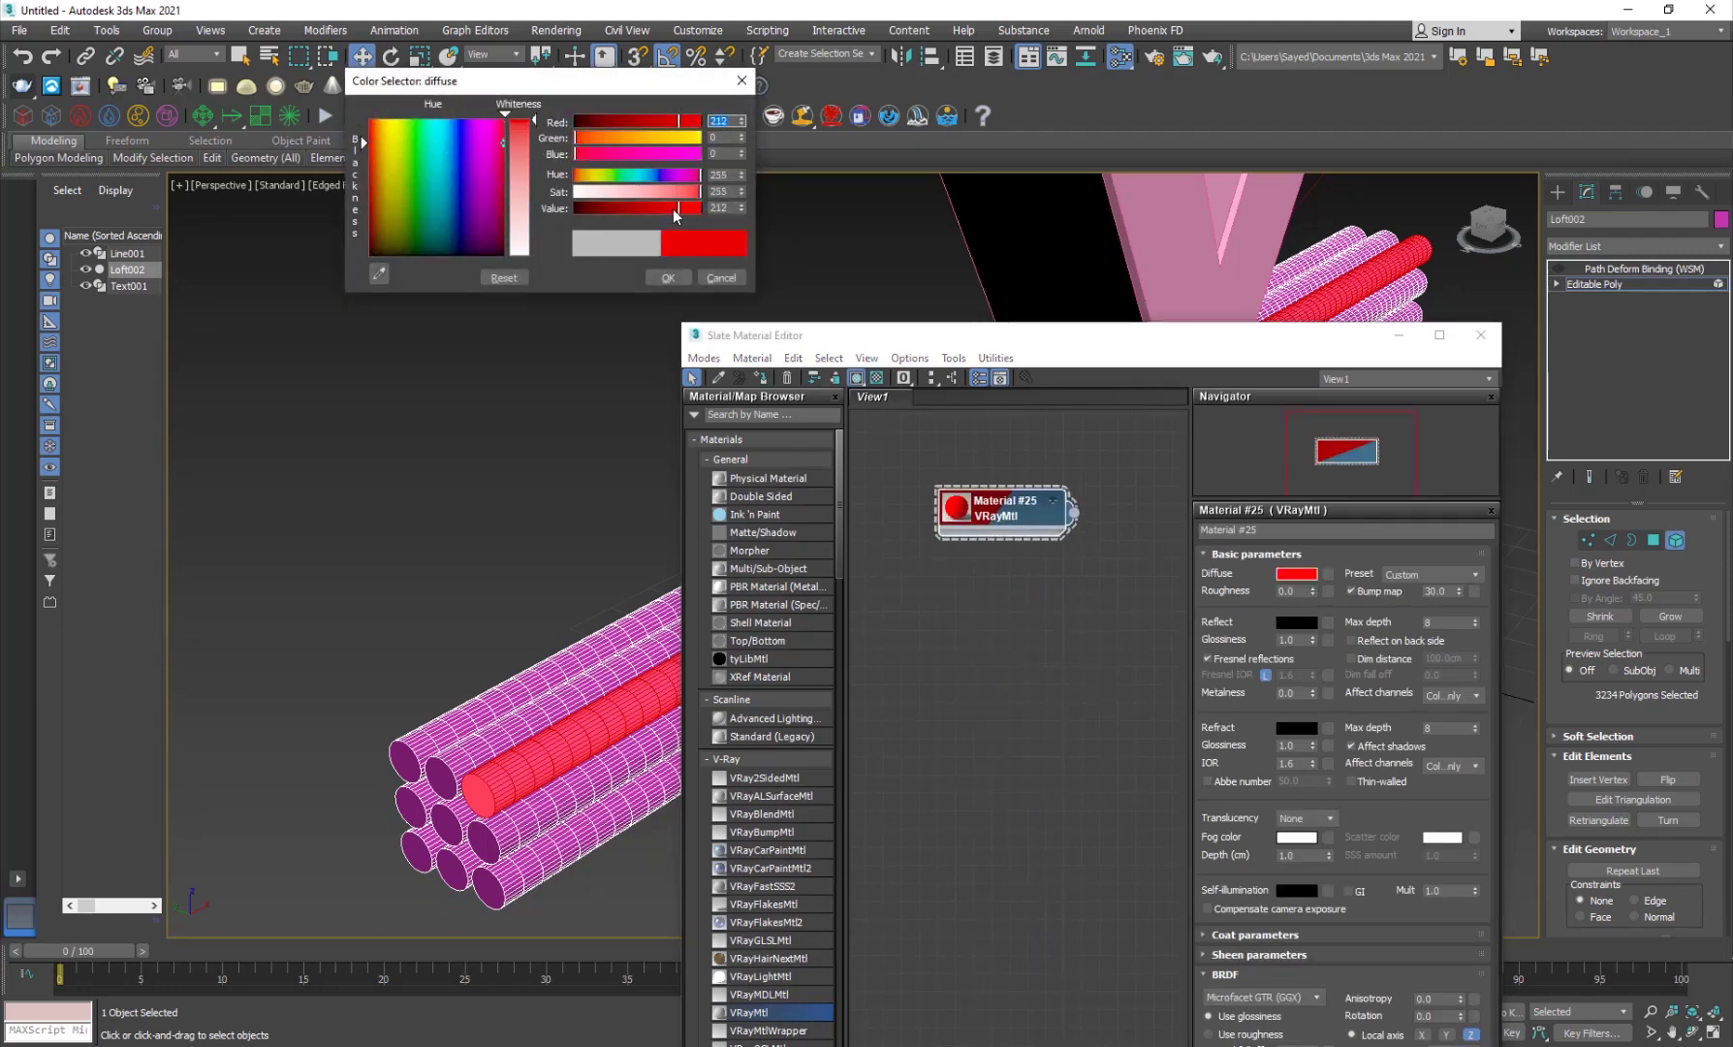
pyautogui.click(668, 277)
# Give the red material a light grey reflection colour and a reflection glossiness of 0.93
pyautogui.click(1296, 622)
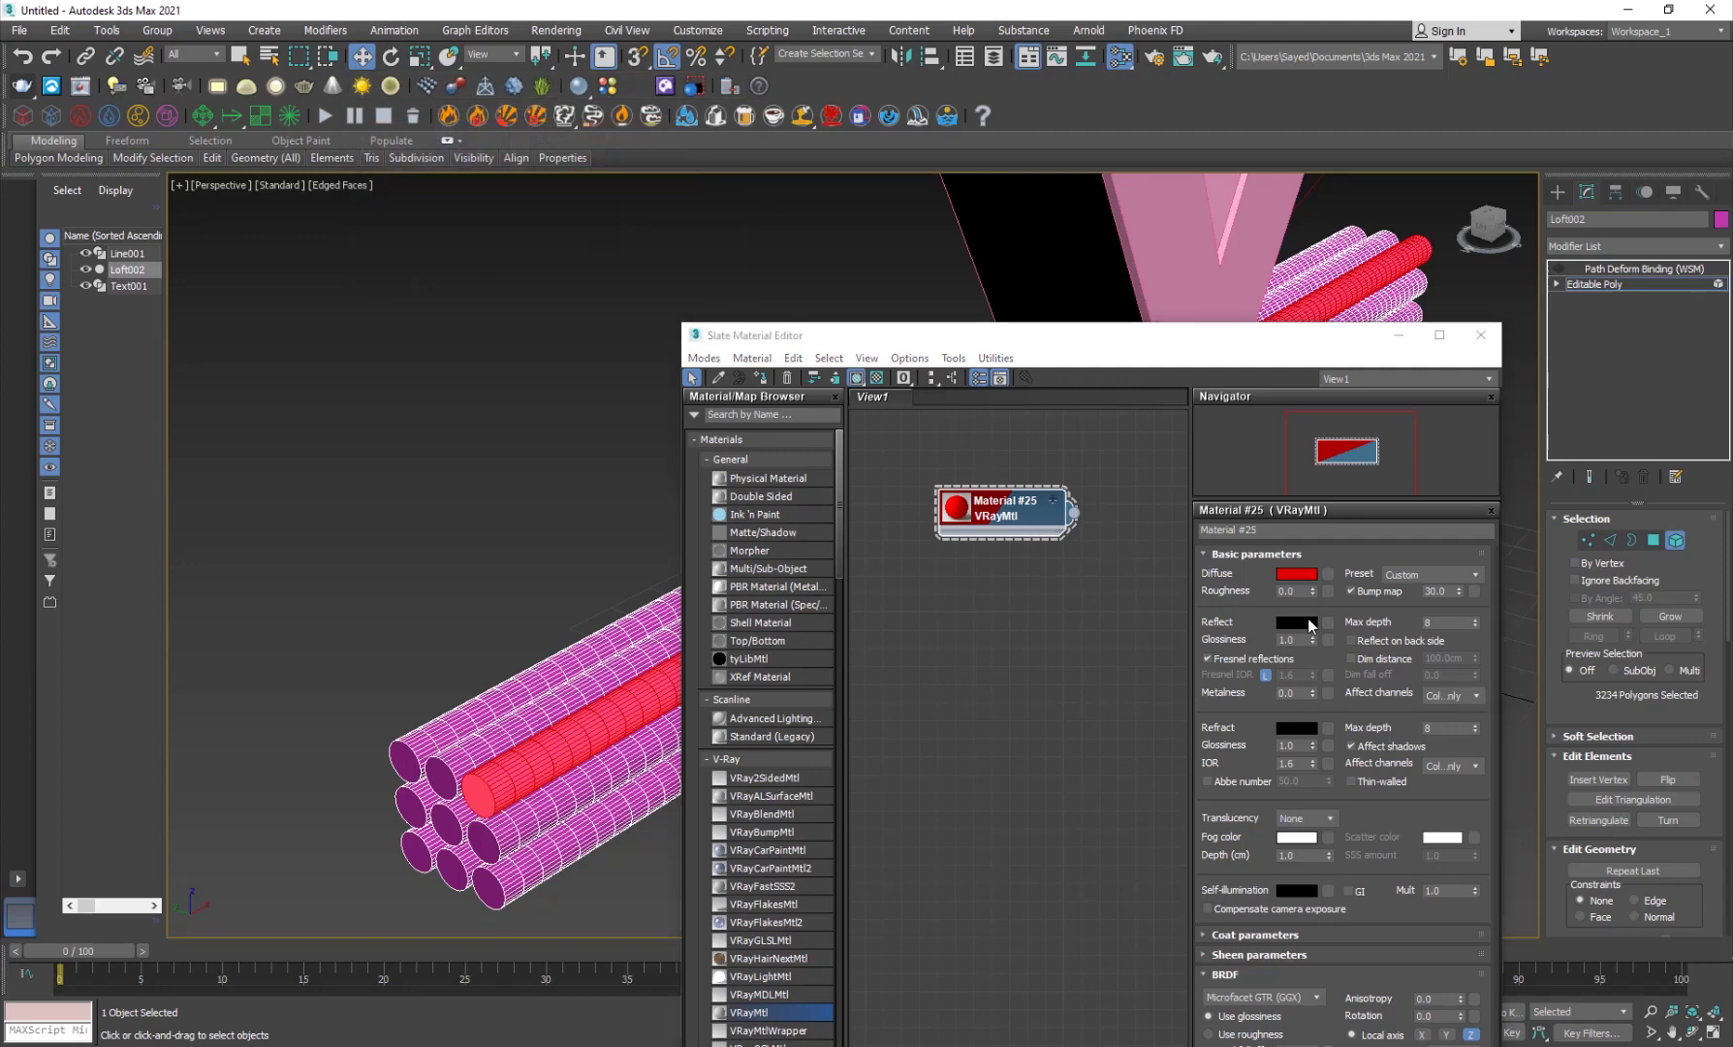
pyautogui.click(519, 181)
pyautogui.click(667, 278)
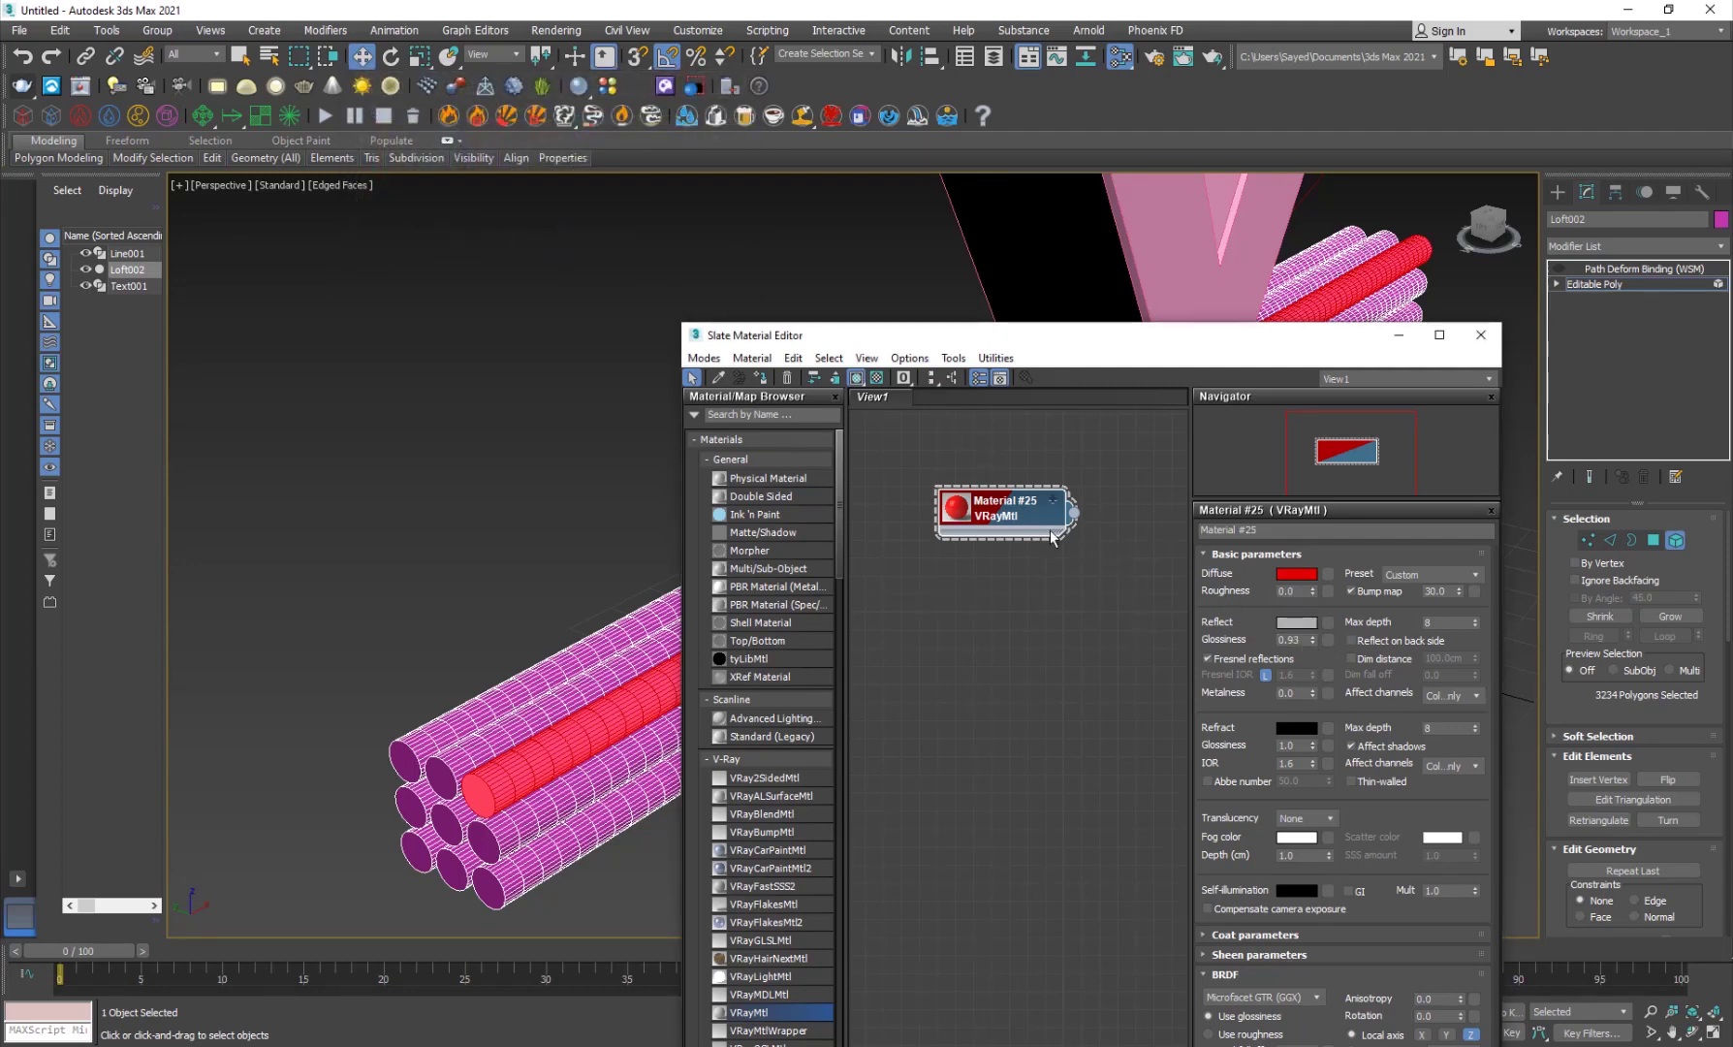
# Duplicate the red material and change the copy's diffuse colour to cyan blue
pyautogui.keyDown('shift'); pyautogui.moveTo(1008, 524); pyautogui.dragTo(972, 623); pyautogui.keyUp('shift')
pyautogui.click(989, 625)
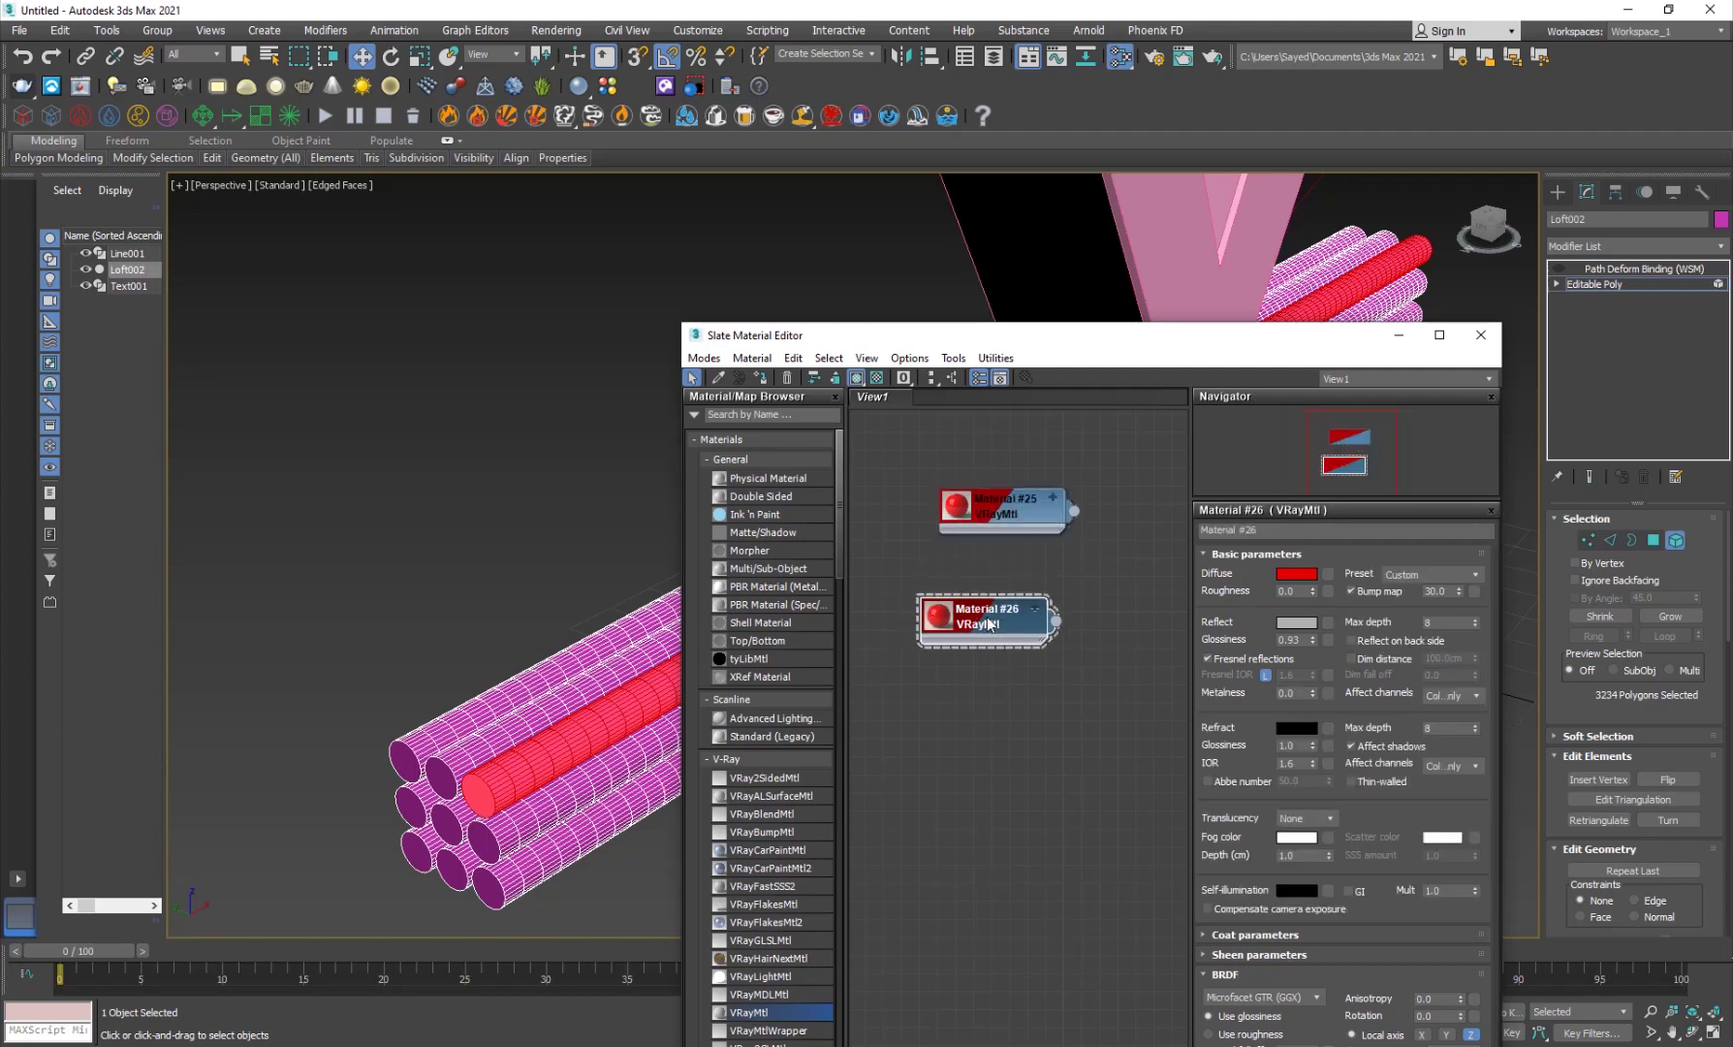
pyautogui.click(1289, 575)
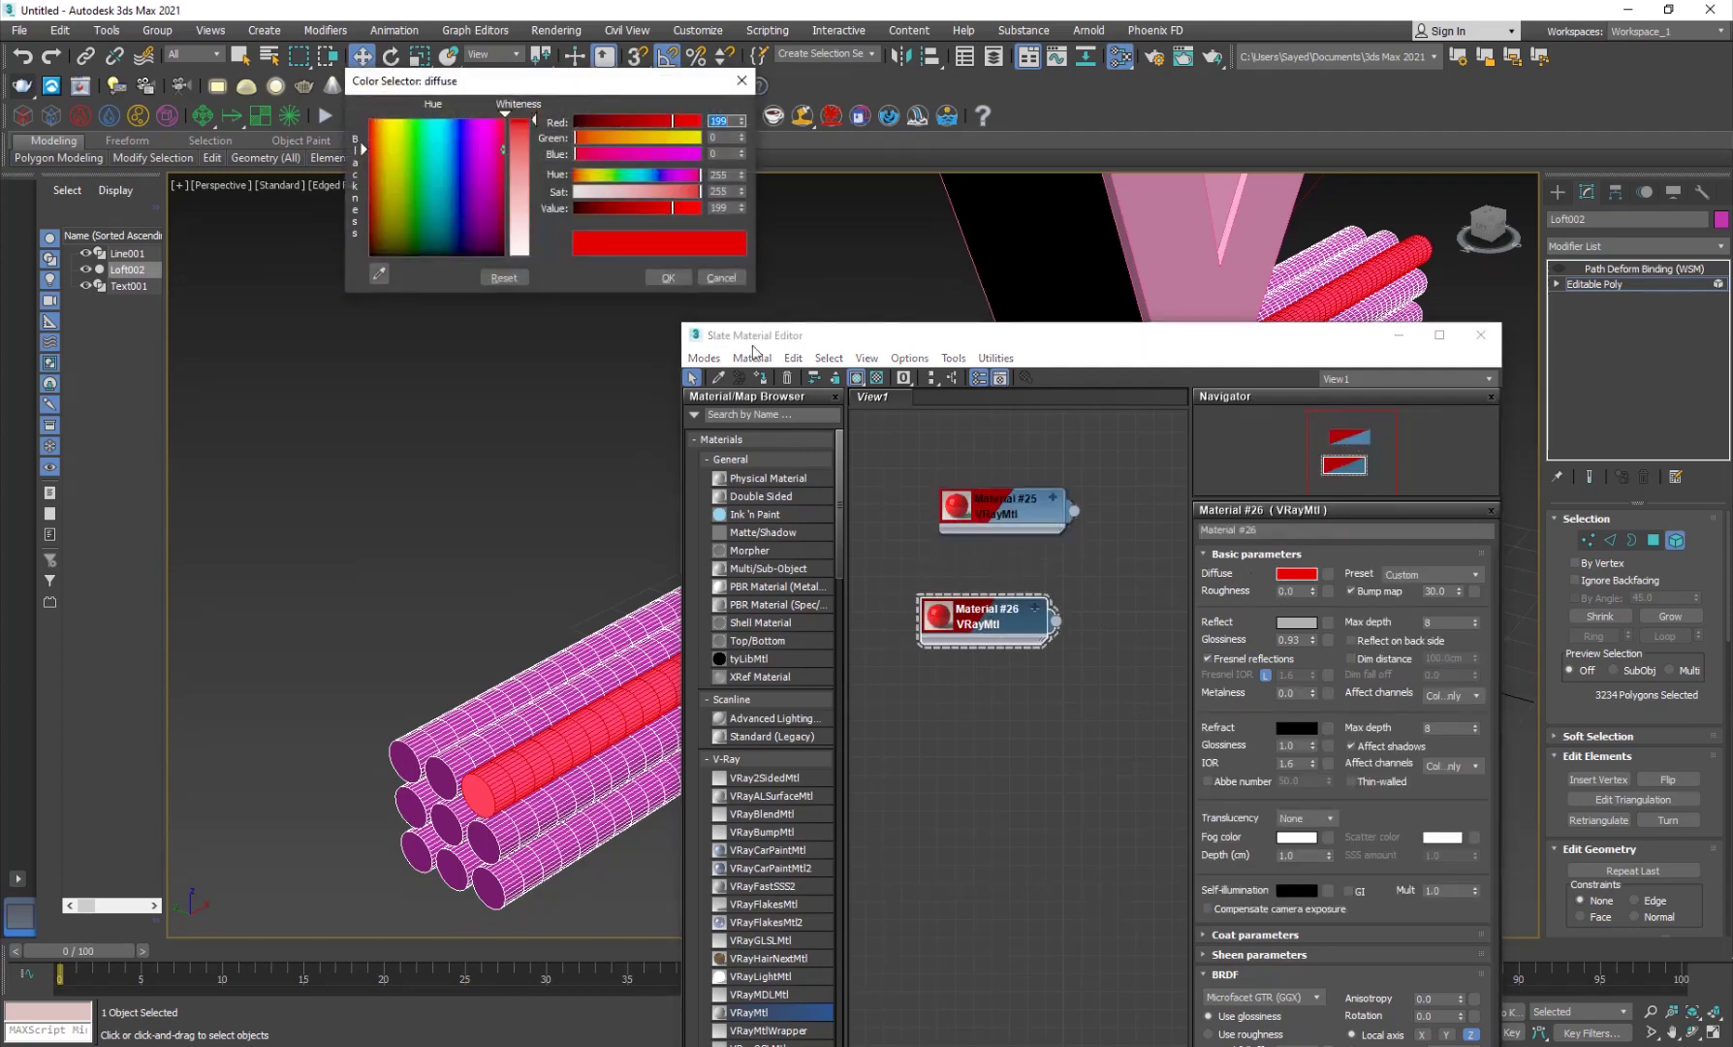
pyautogui.click(449, 168)
pyautogui.click(668, 277)
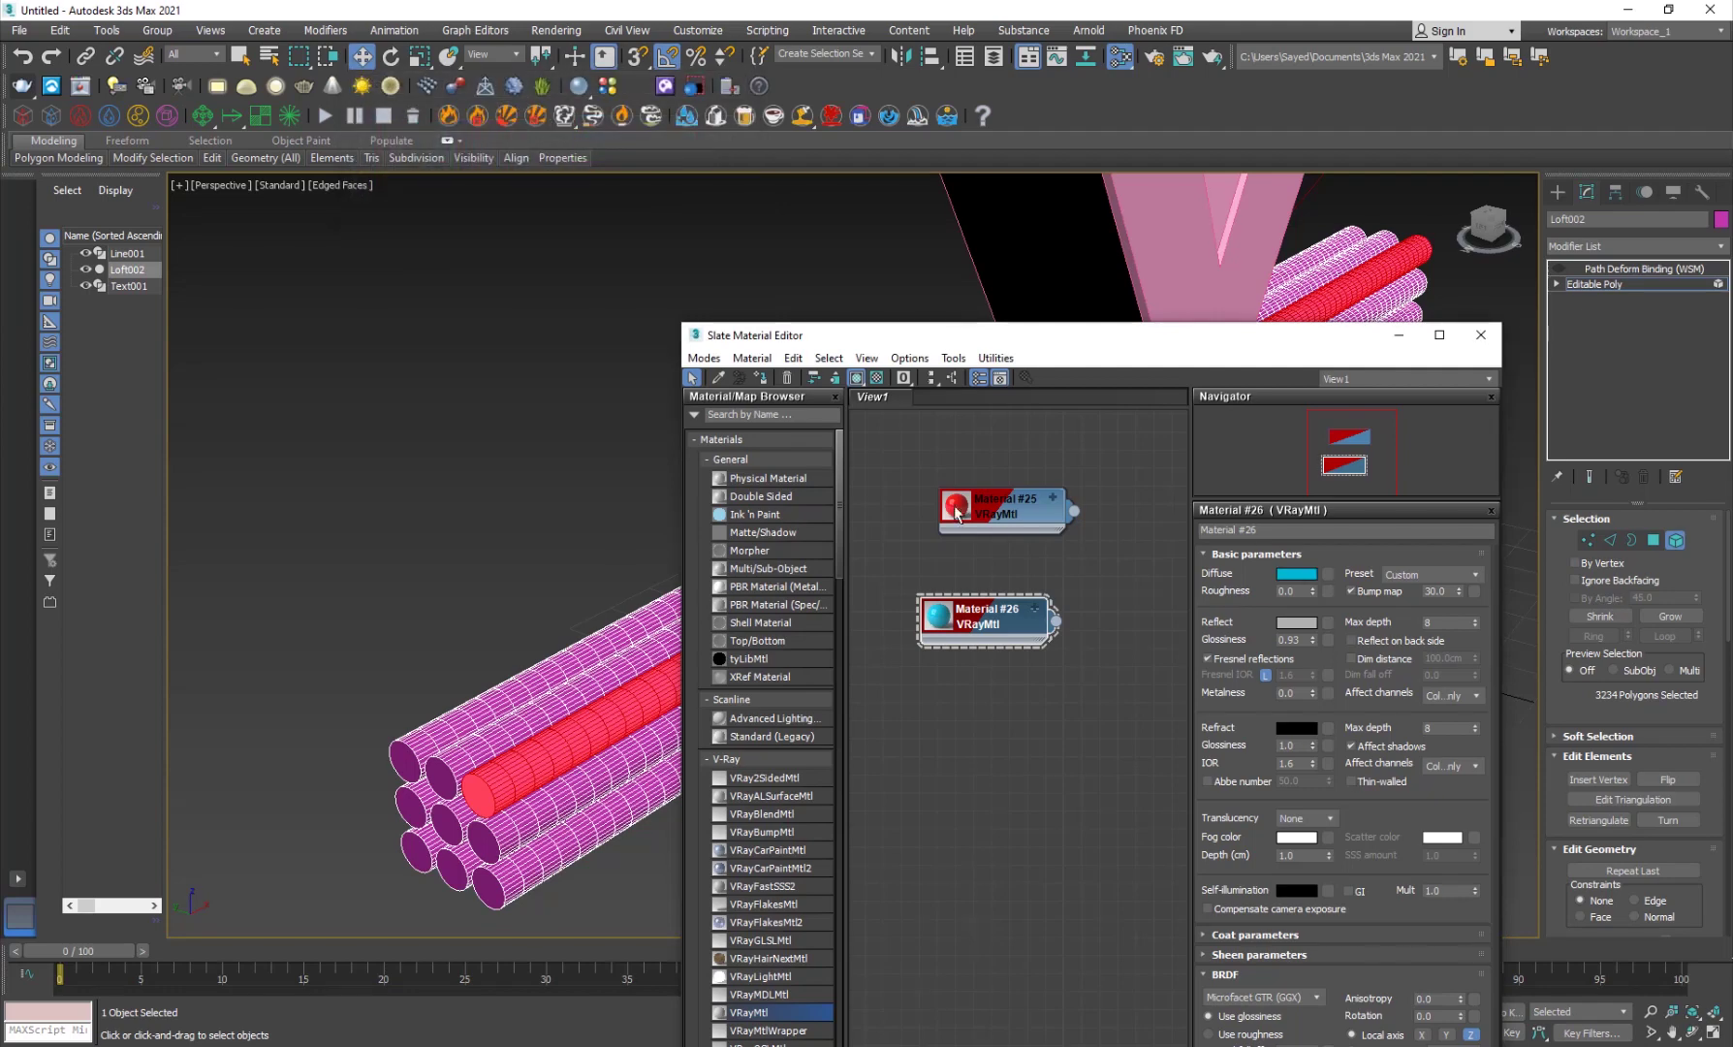
# Assign the materials across the bundle's upper row of cables: red on both outer cables and cyan on the middle one
pyautogui.click(764, 378)
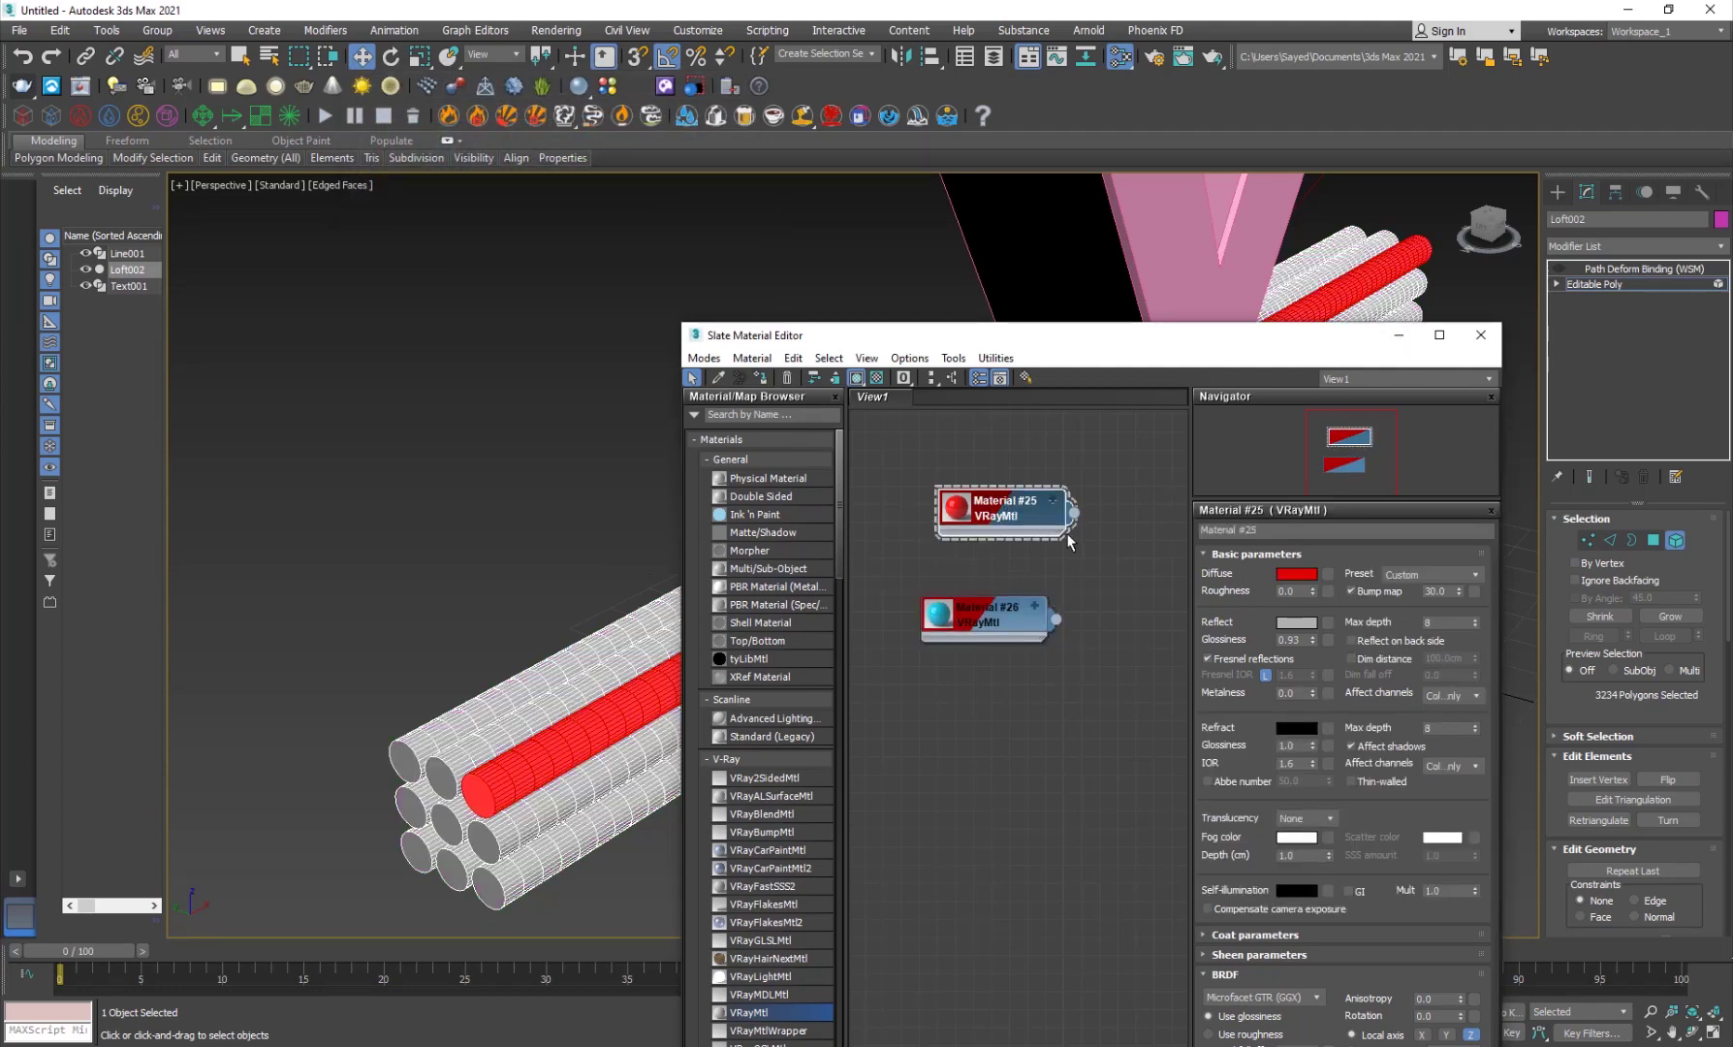
pyautogui.click(446, 760)
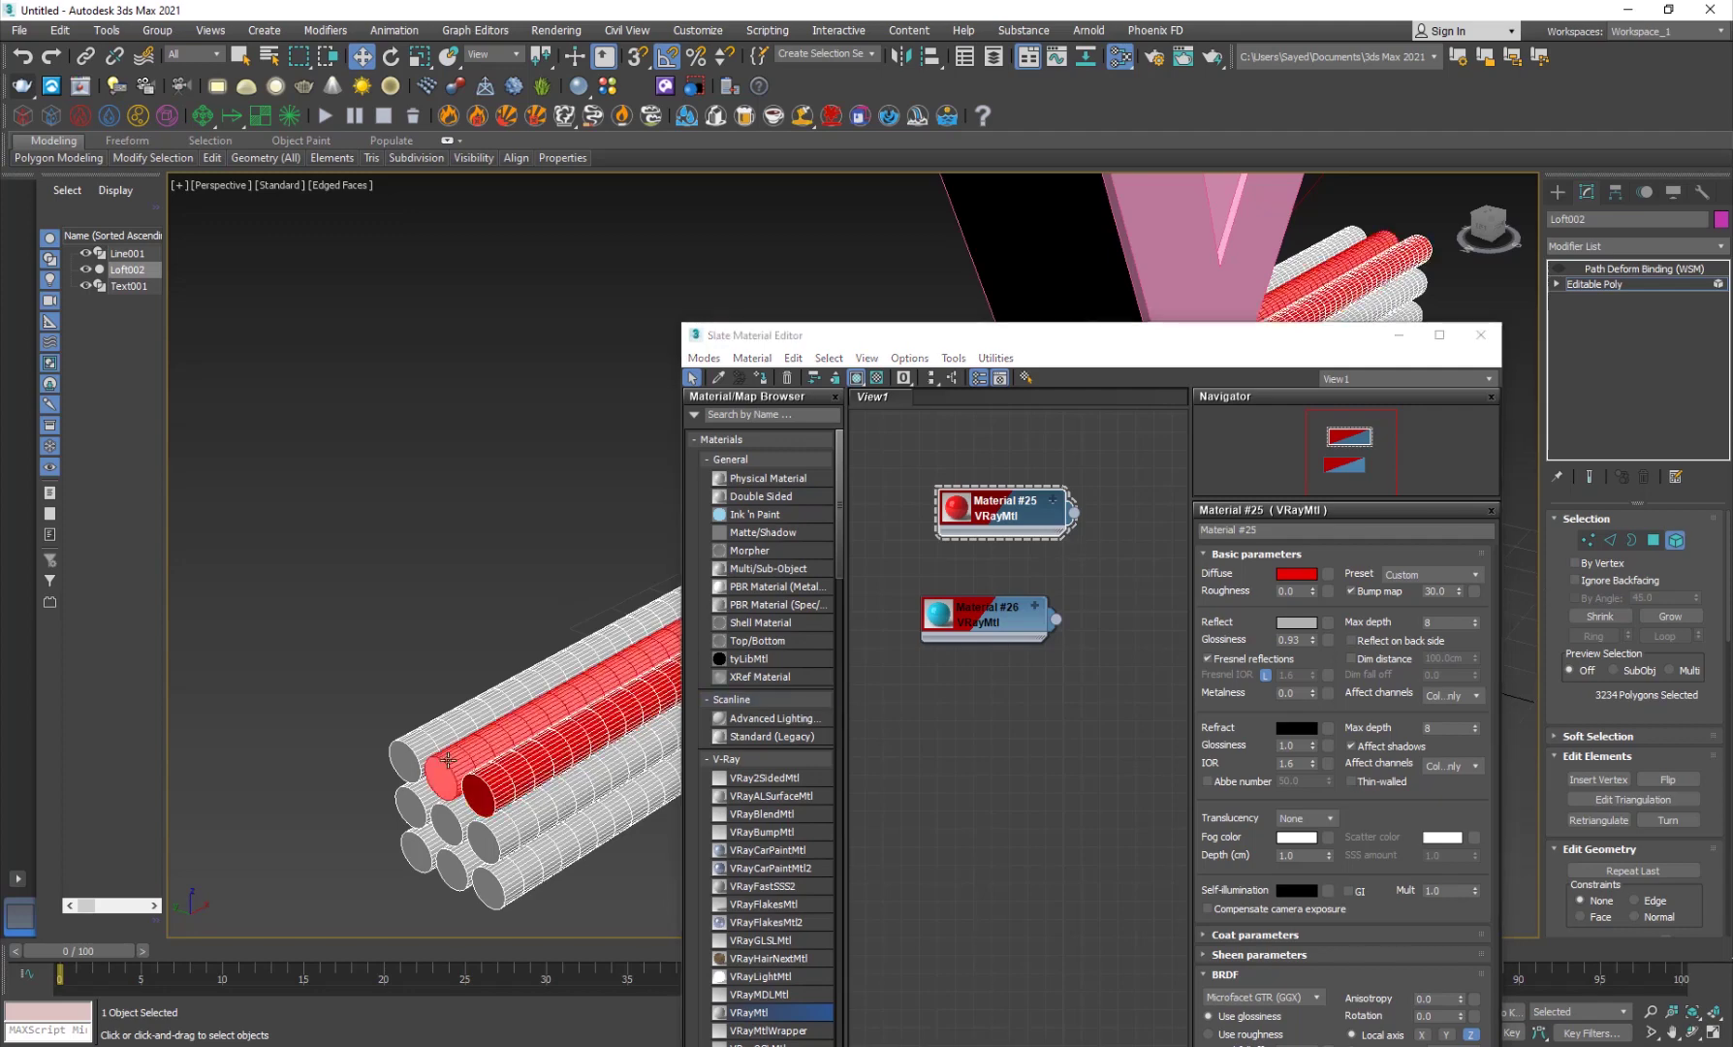
pyautogui.click(969, 613)
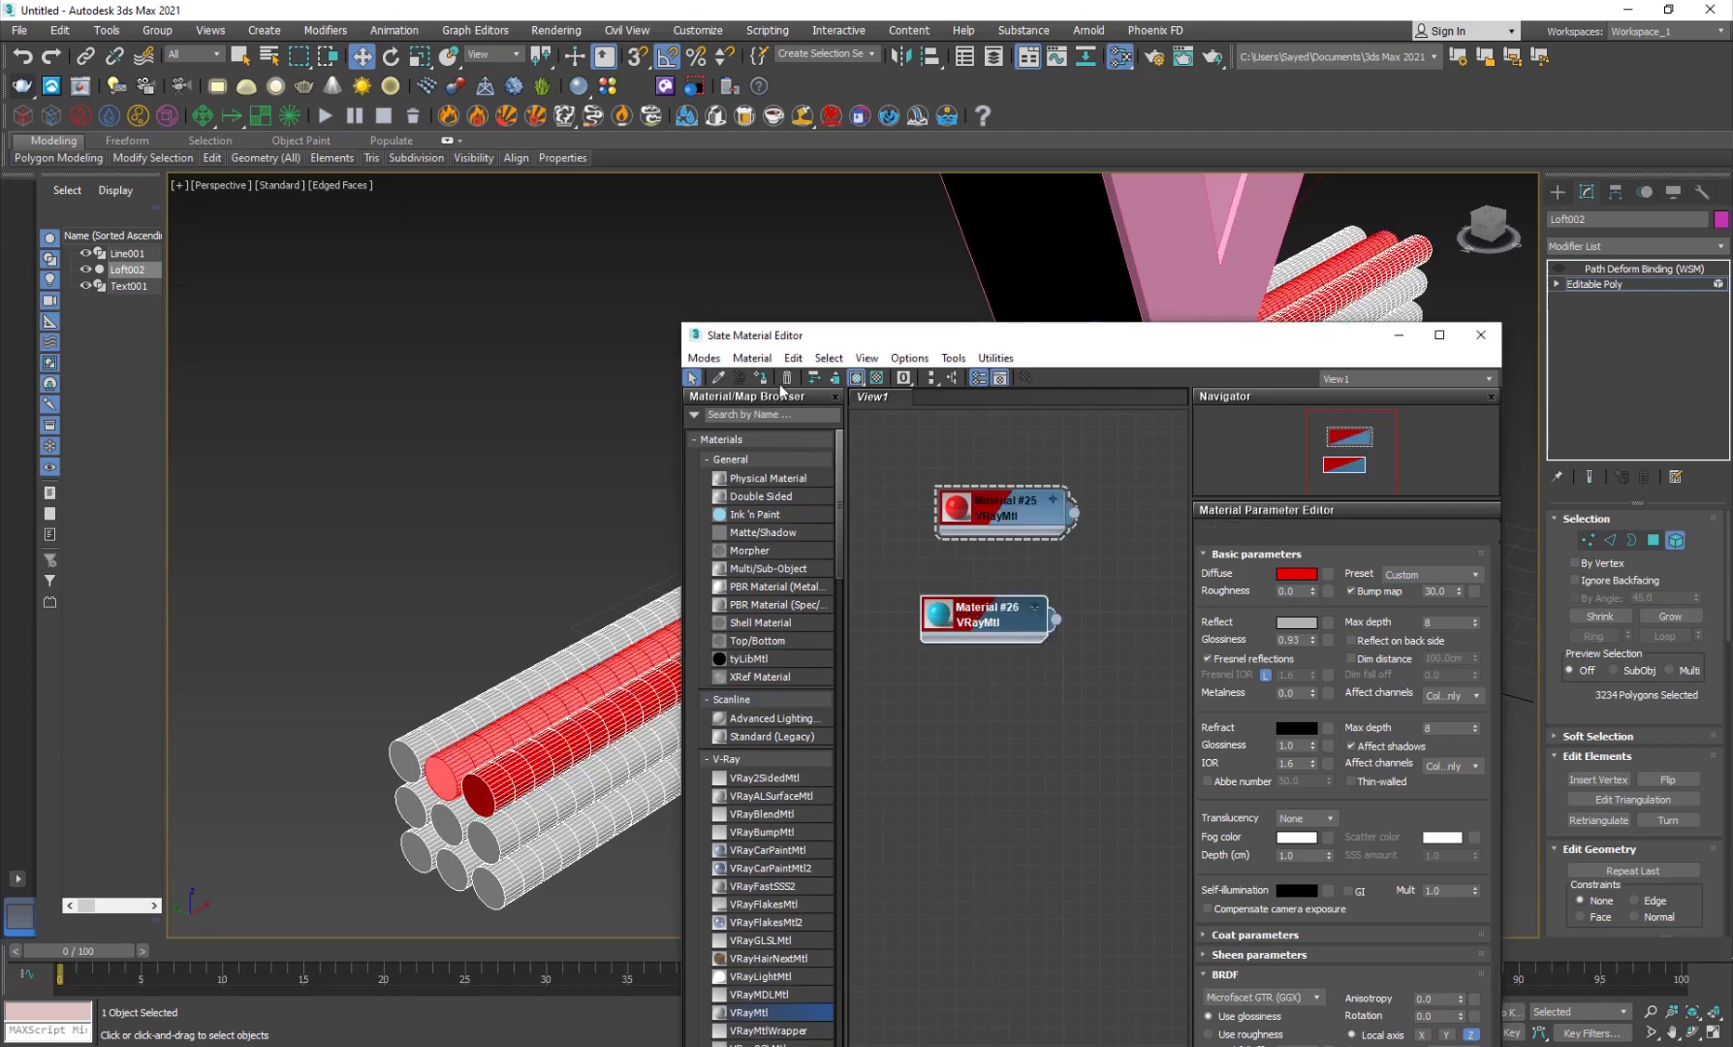
pyautogui.click(452, 717)
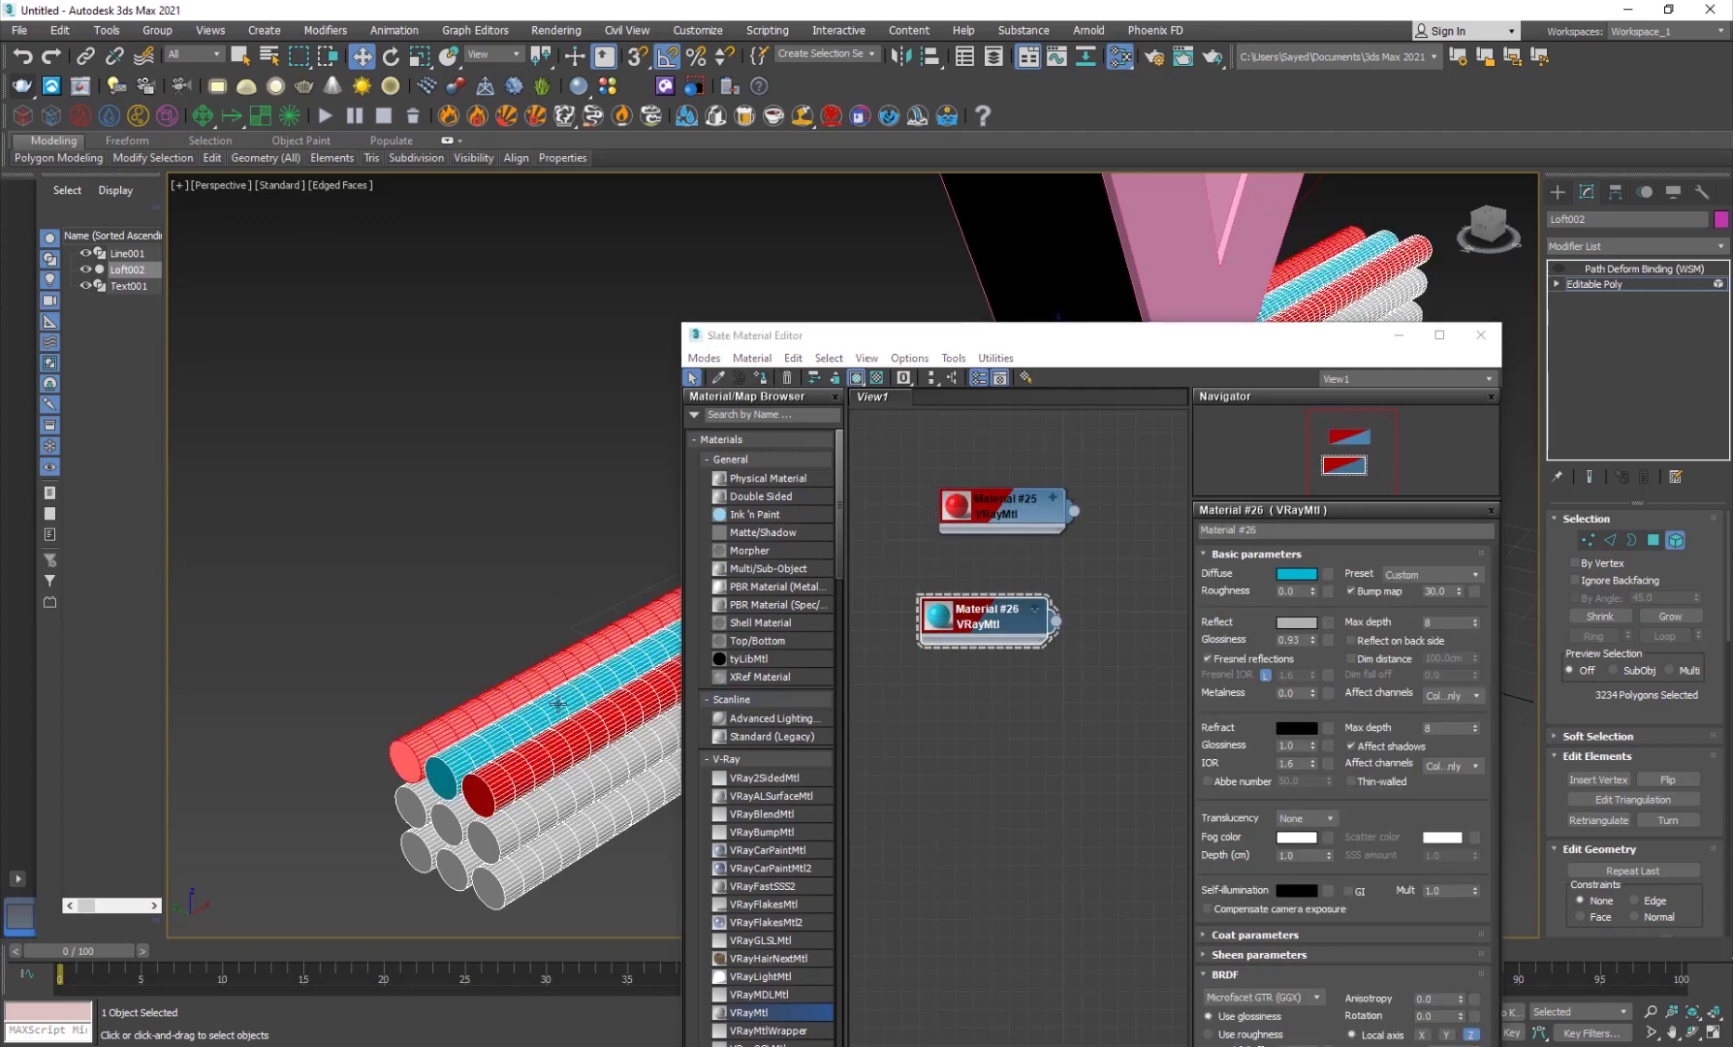
pyautogui.click(986, 523)
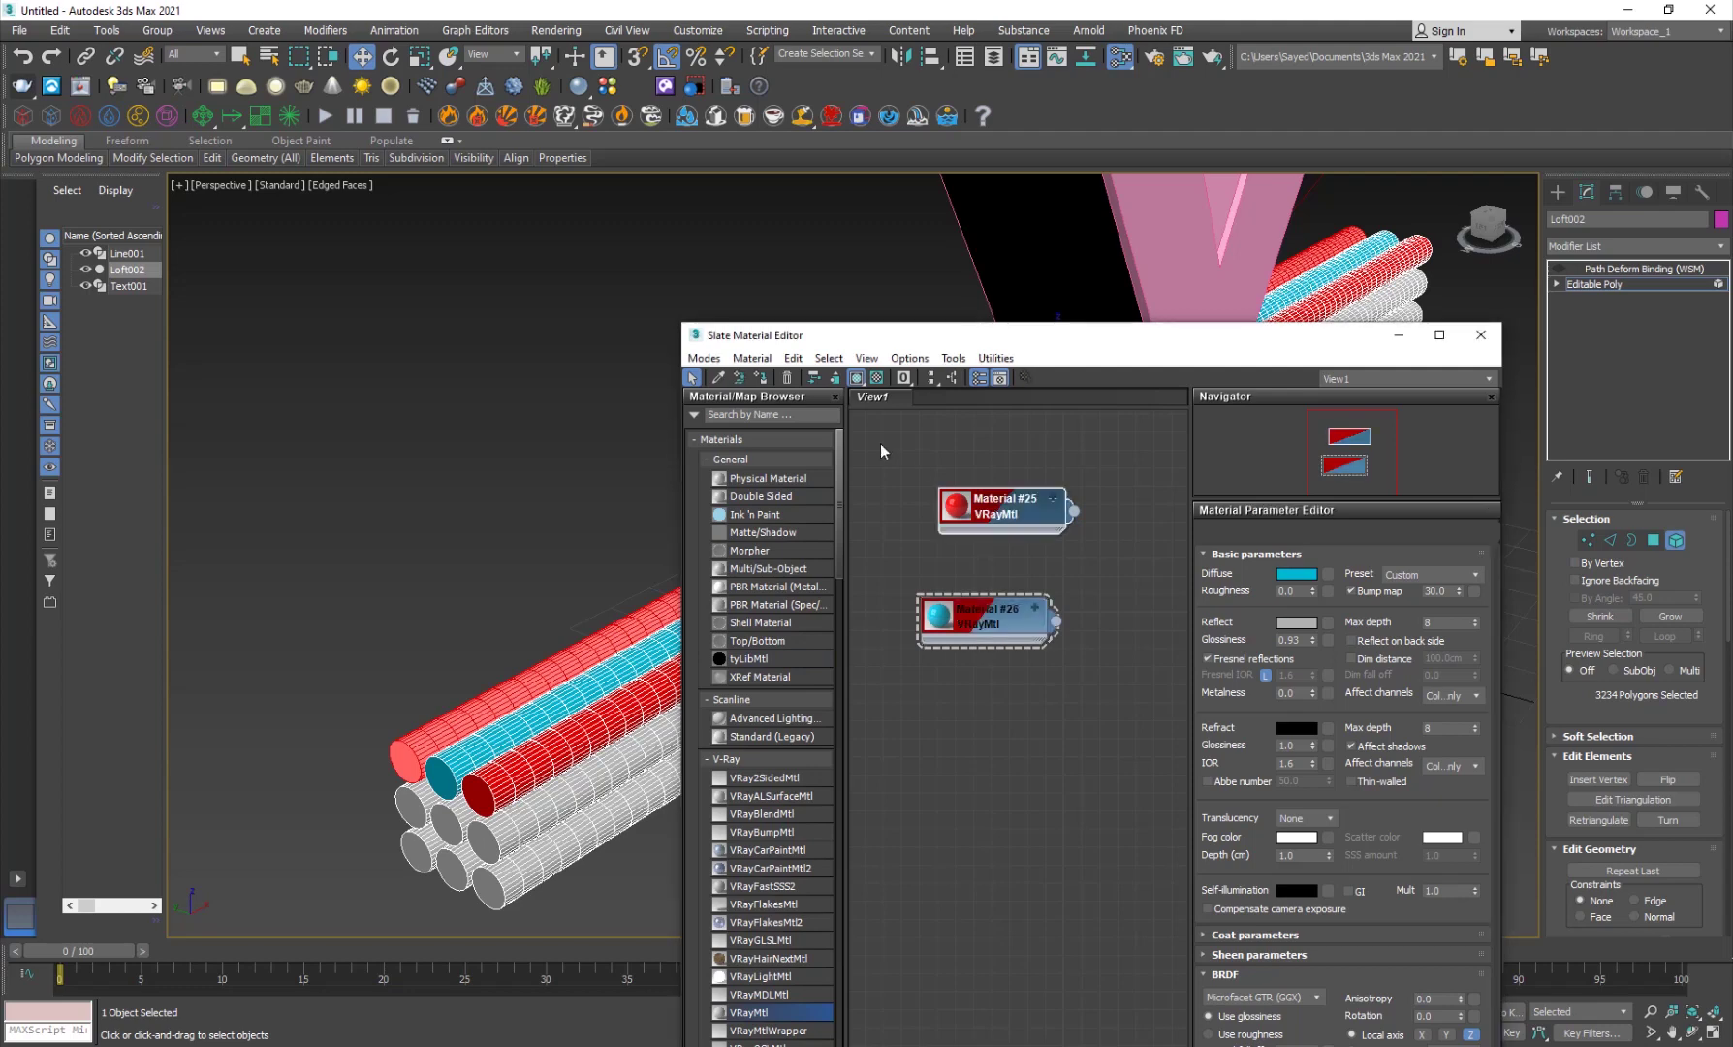
pyautogui.click(761, 378)
# Assign the materials across the bundle's middle row of cables: cyan on both outer cables and red on the centre one
pyautogui.click(564, 808)
pyautogui.click(984, 615)
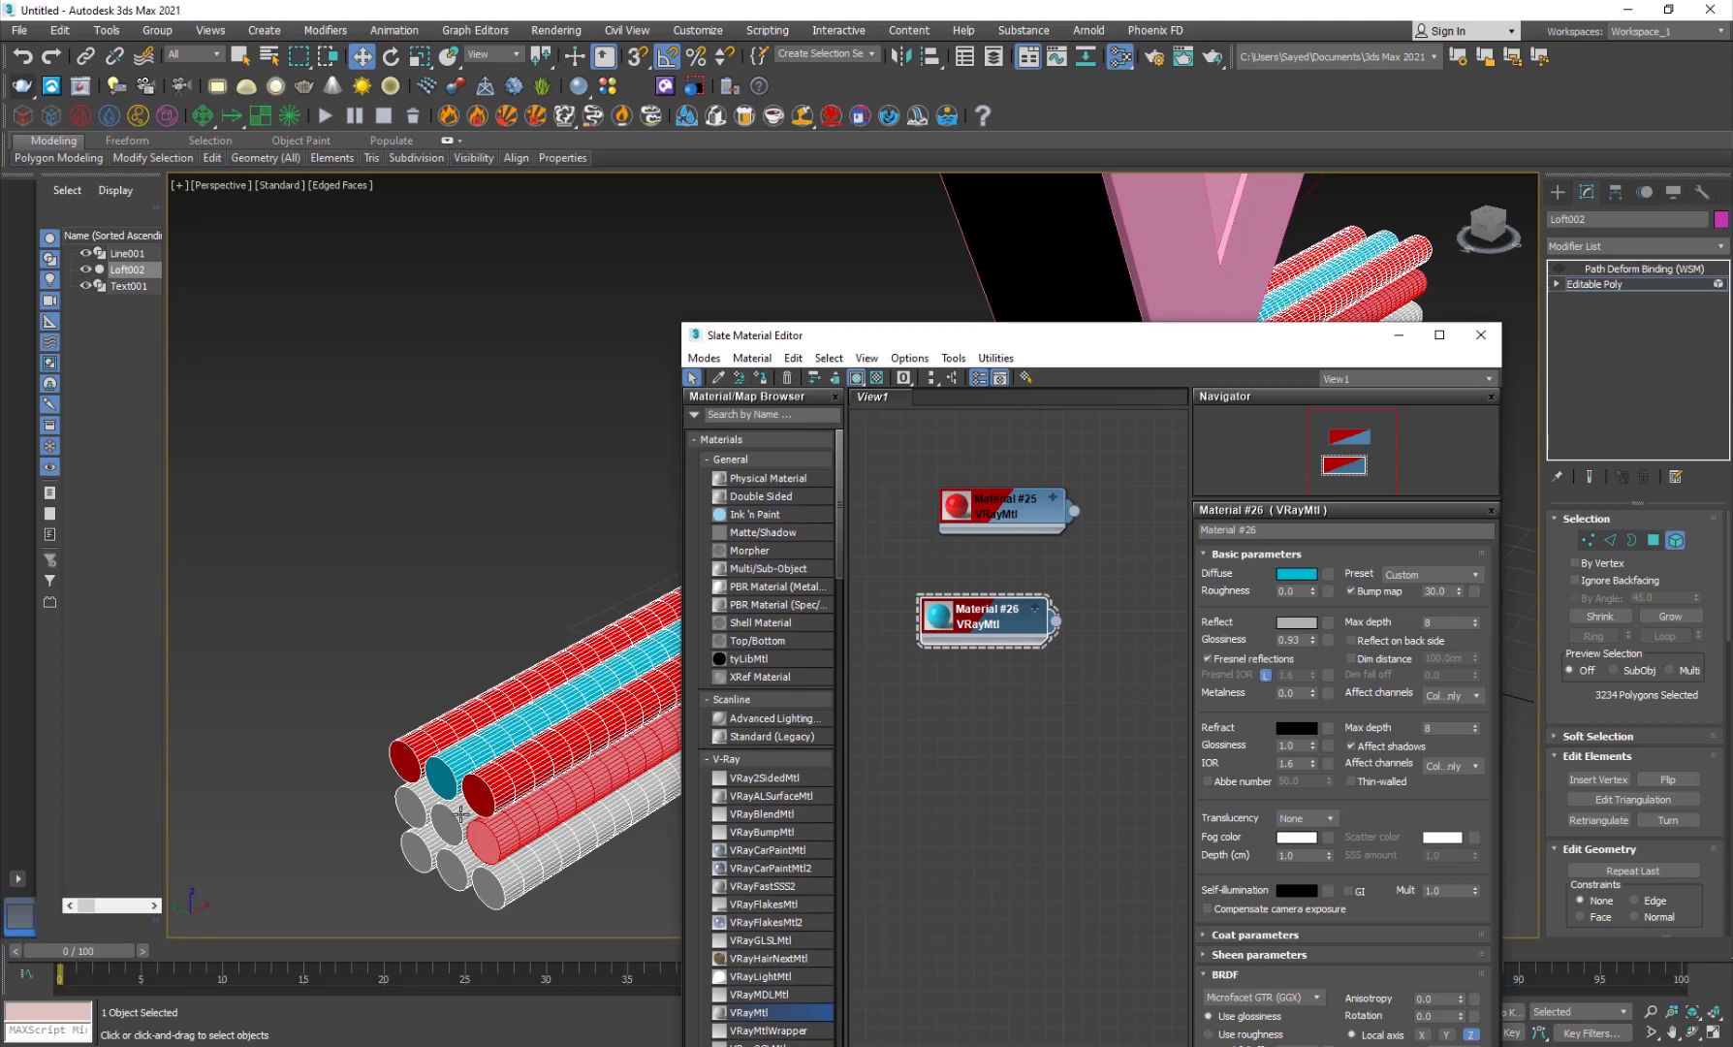
pyautogui.moveTo(460, 813); pyautogui.dragTo(463, 814)
pyautogui.click(1005, 511)
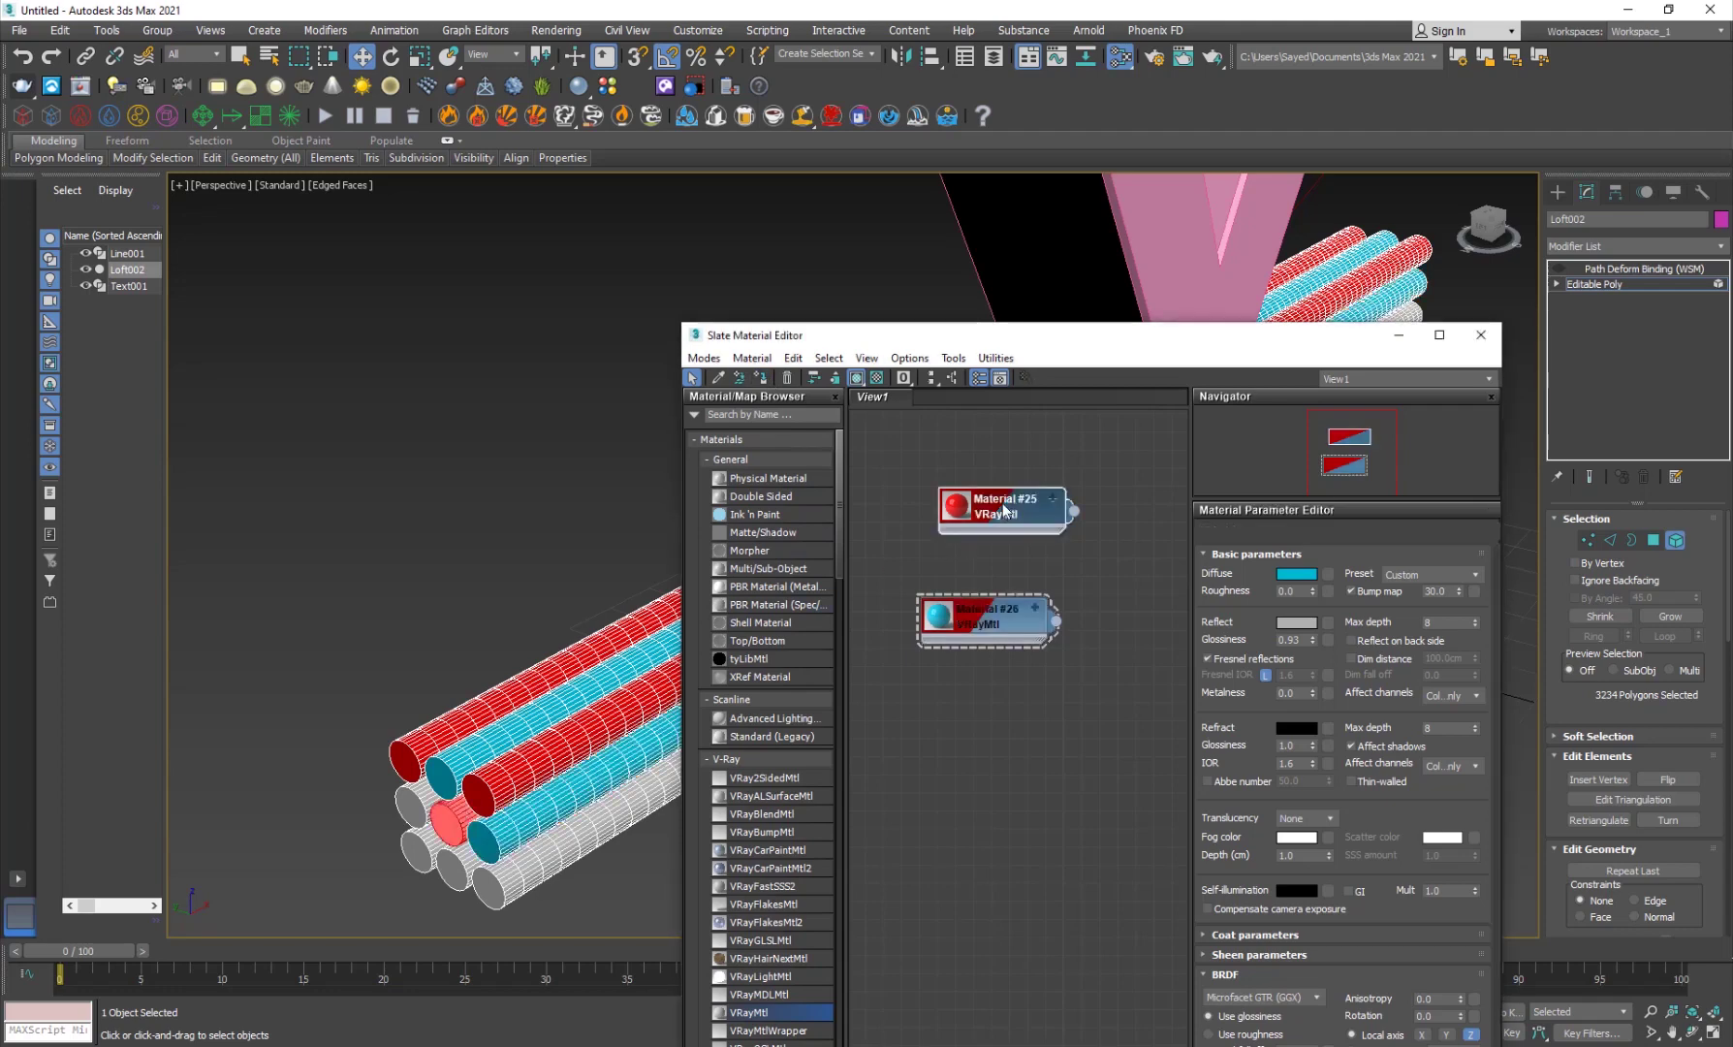
pyautogui.click(771, 381)
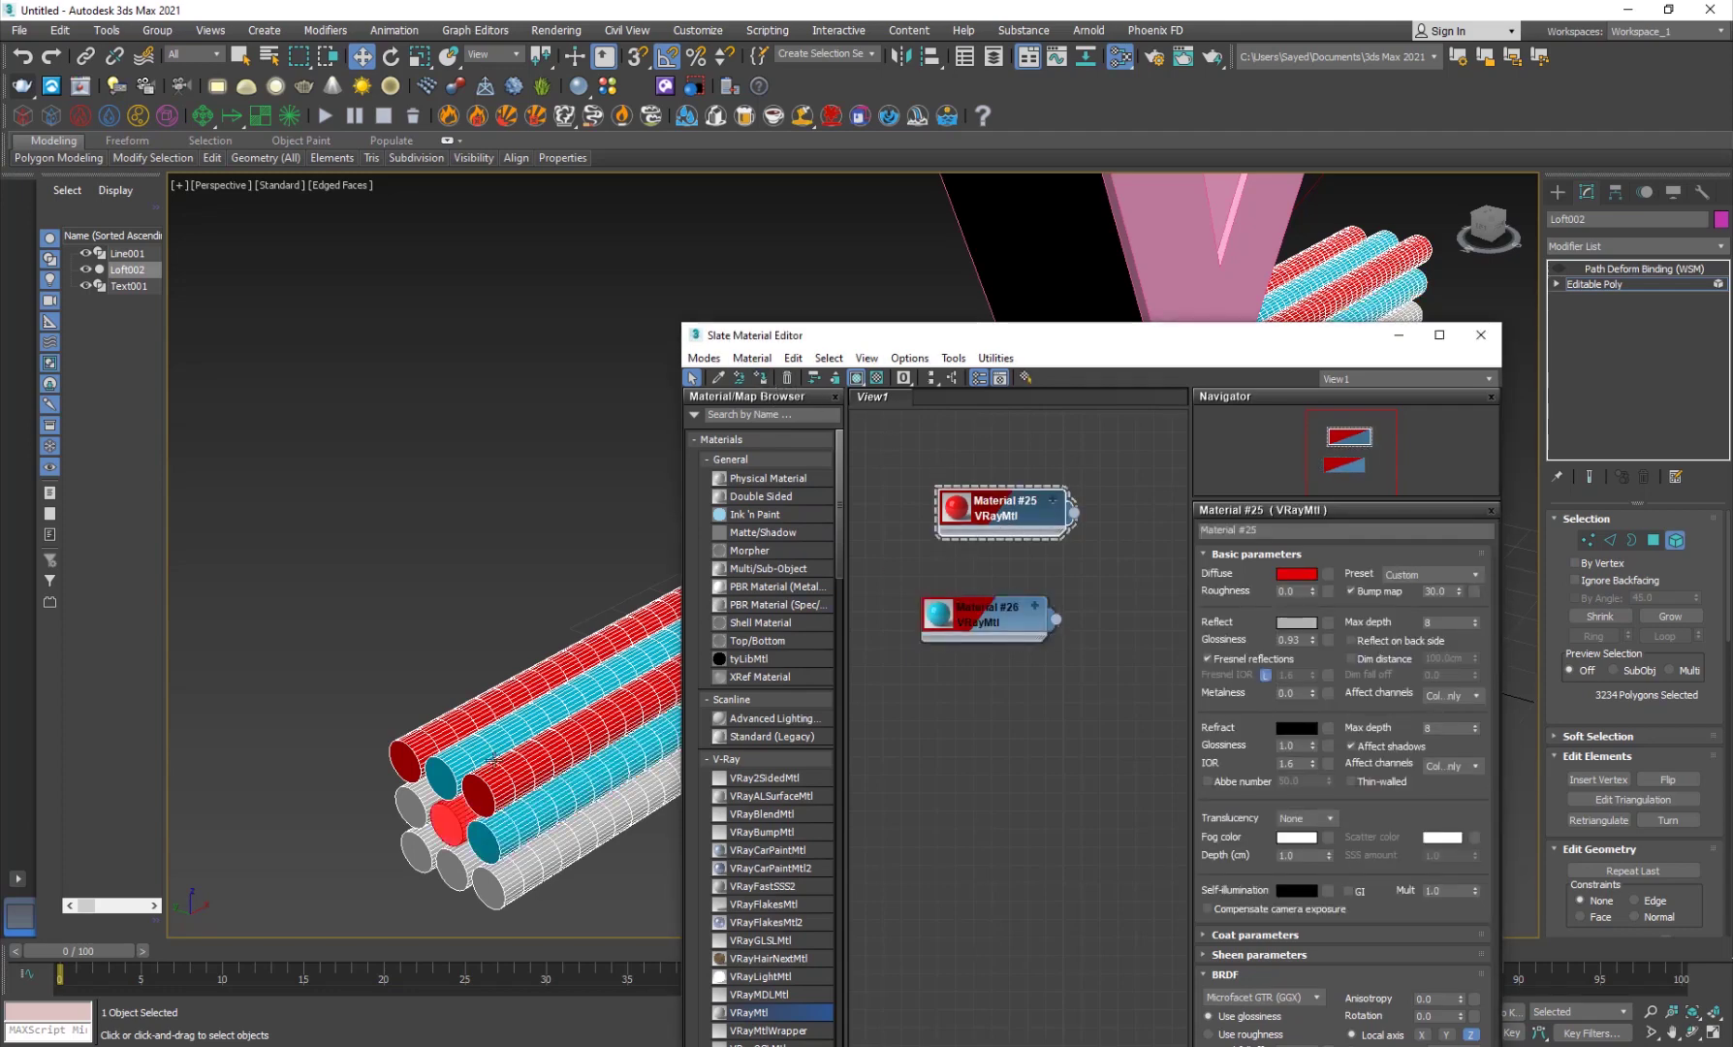
pyautogui.click(418, 795)
pyautogui.hotkey('ctrl', 'a')
pyautogui.click(424, 802)
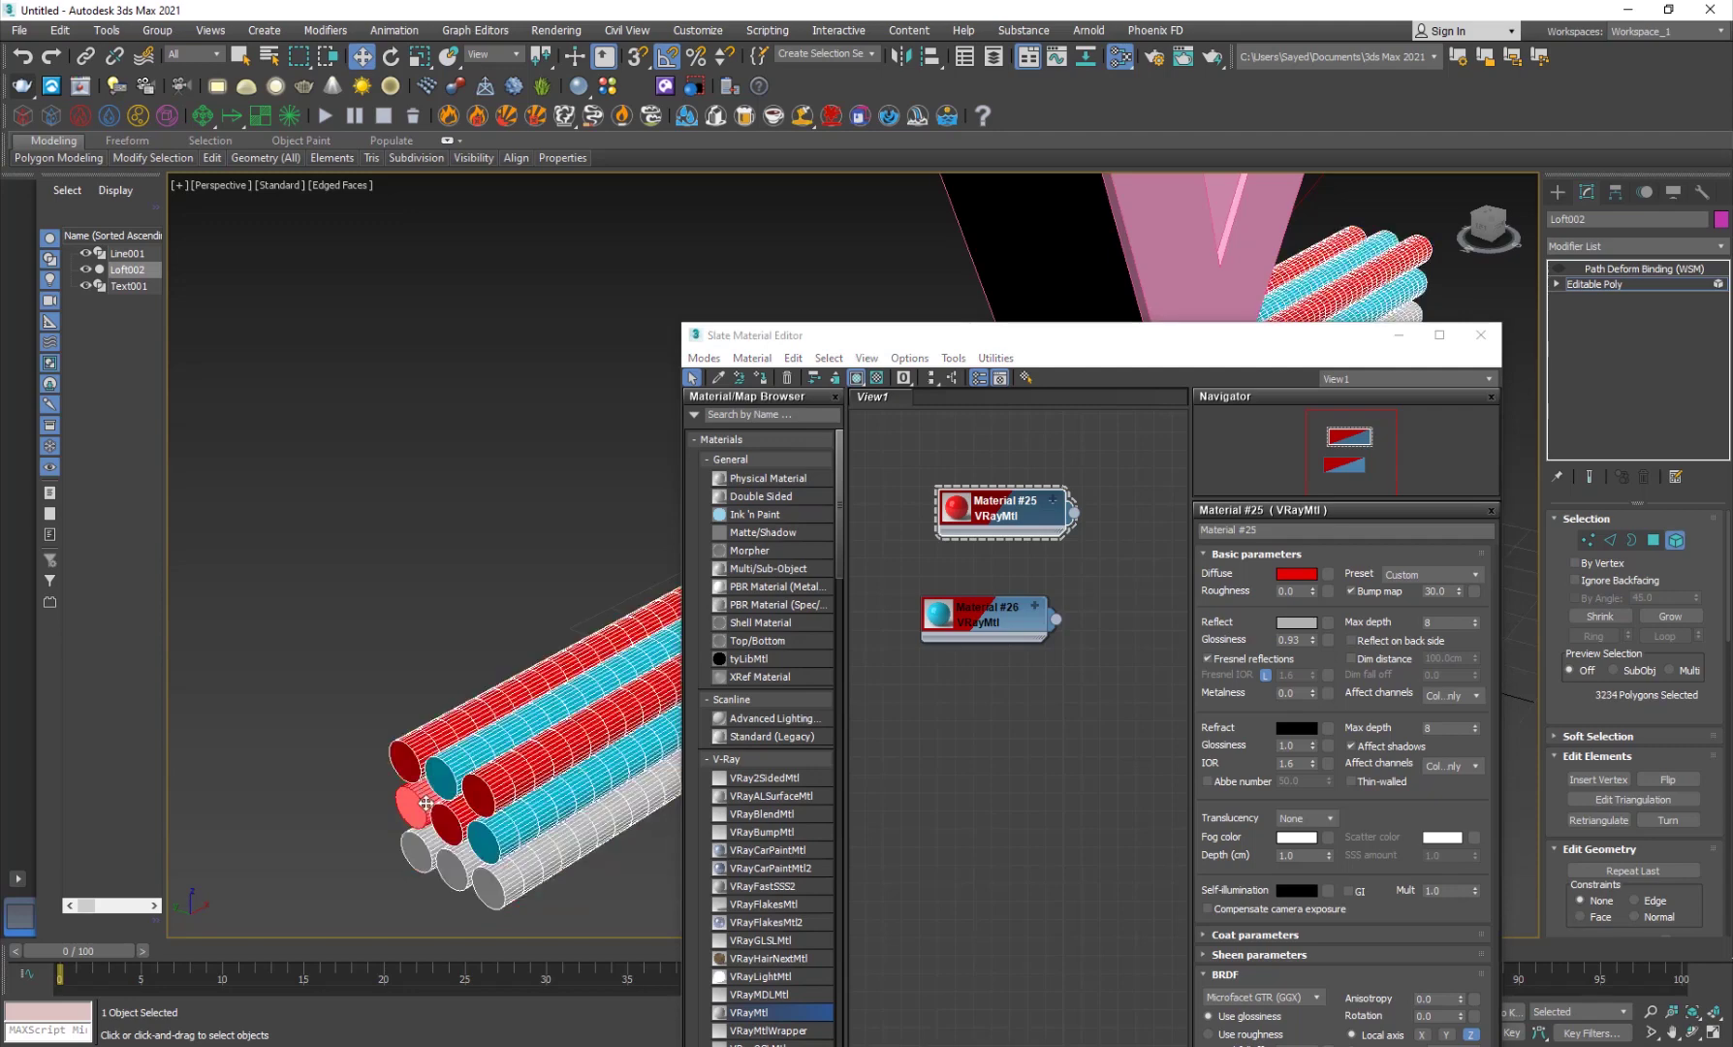
pyautogui.click(989, 616)
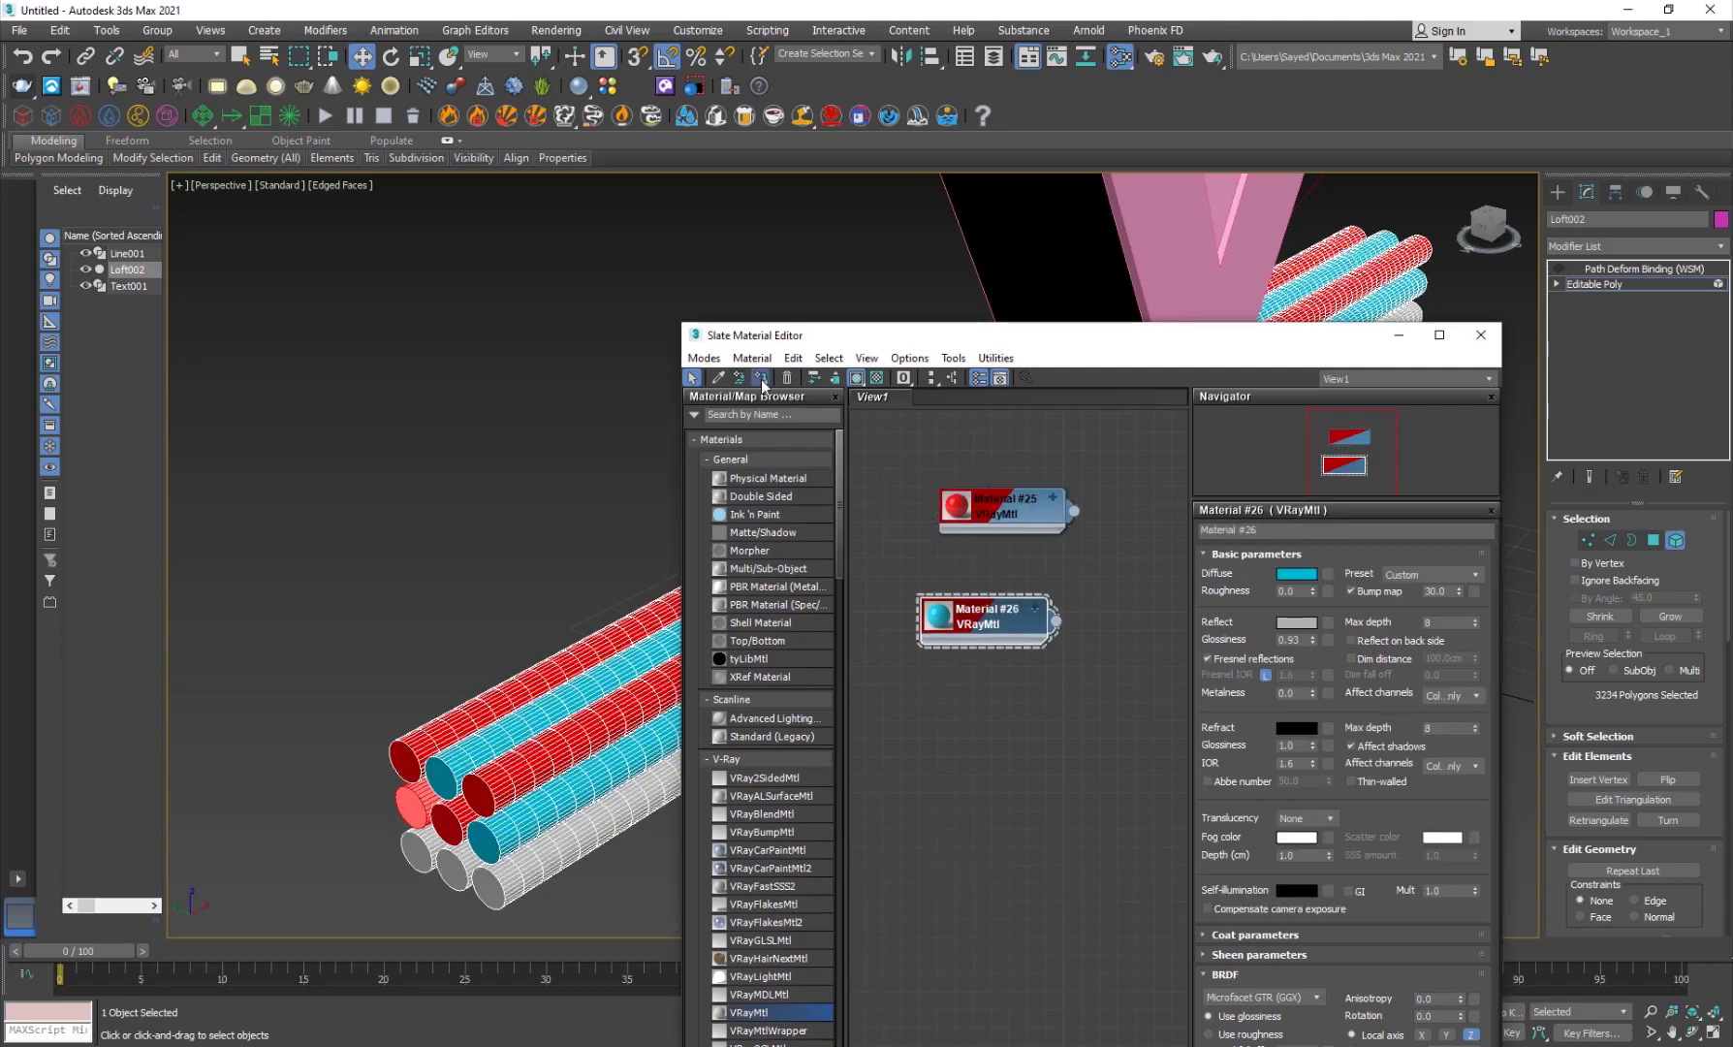
# Assign red to both outer cables and cyan to the middle cable of the bundle's lower row, and close the material editor
pyautogui.click(427, 833)
pyautogui.click(1008, 523)
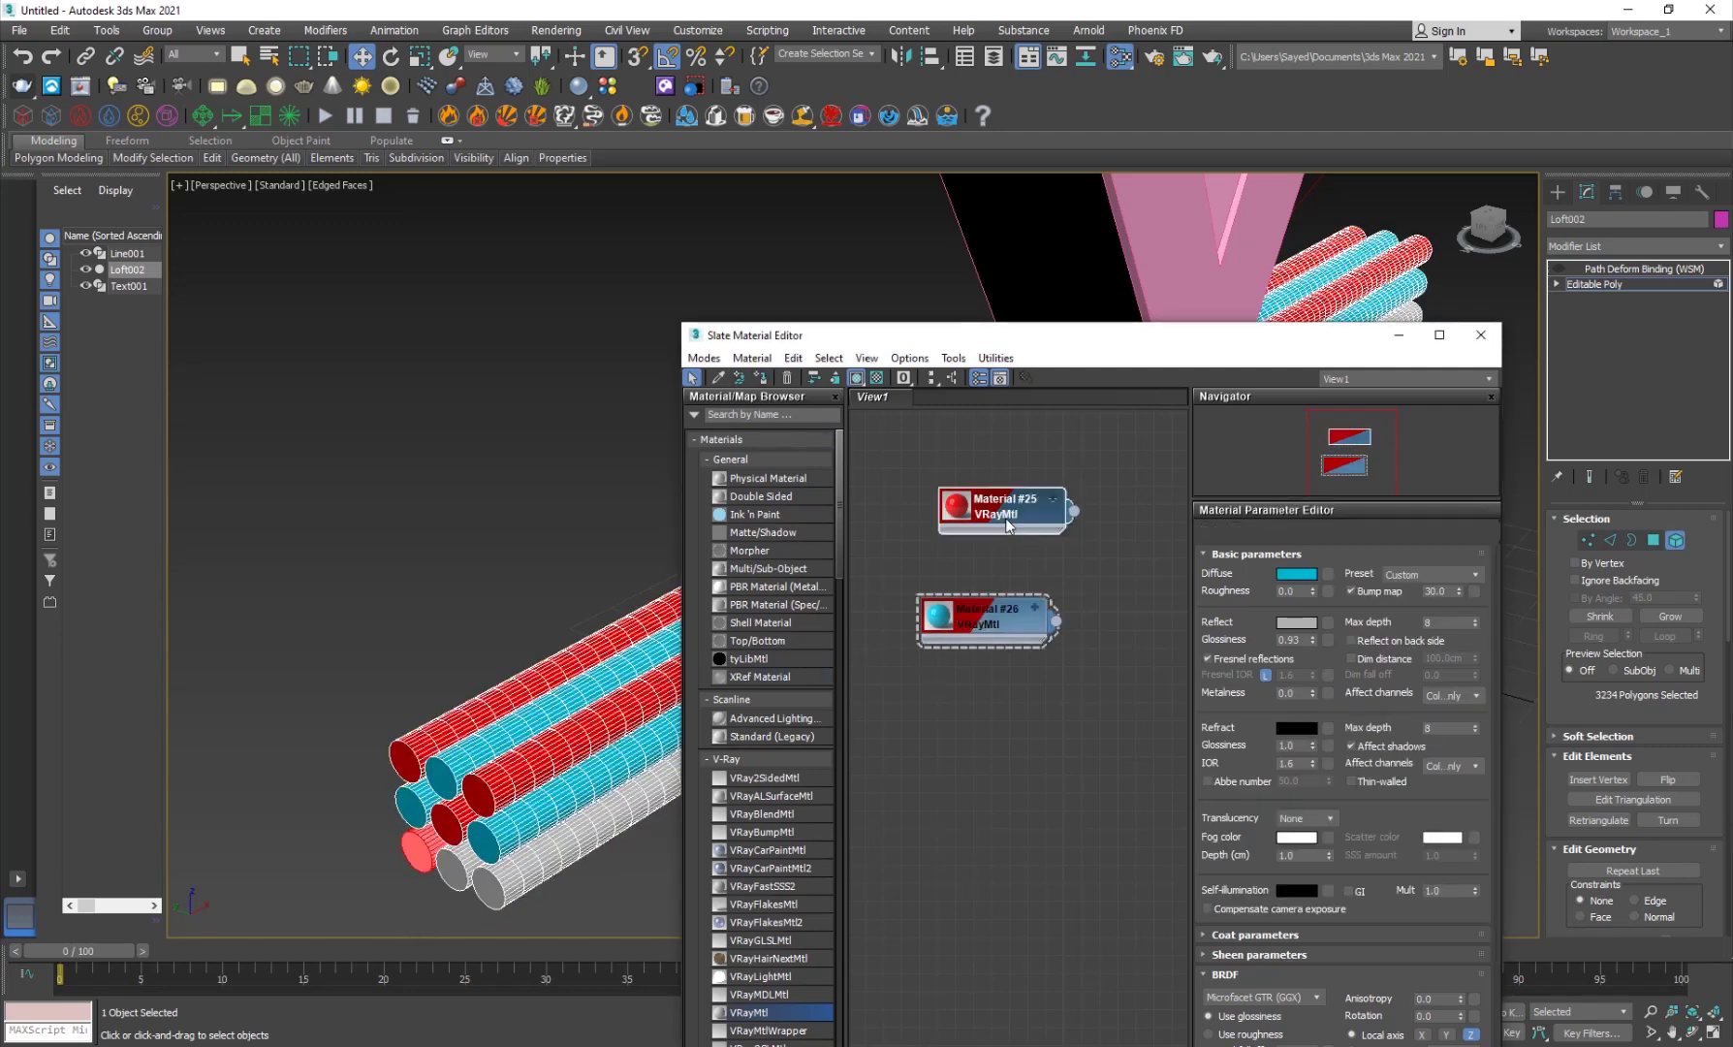
pyautogui.click(761, 377)
pyautogui.click(454, 876)
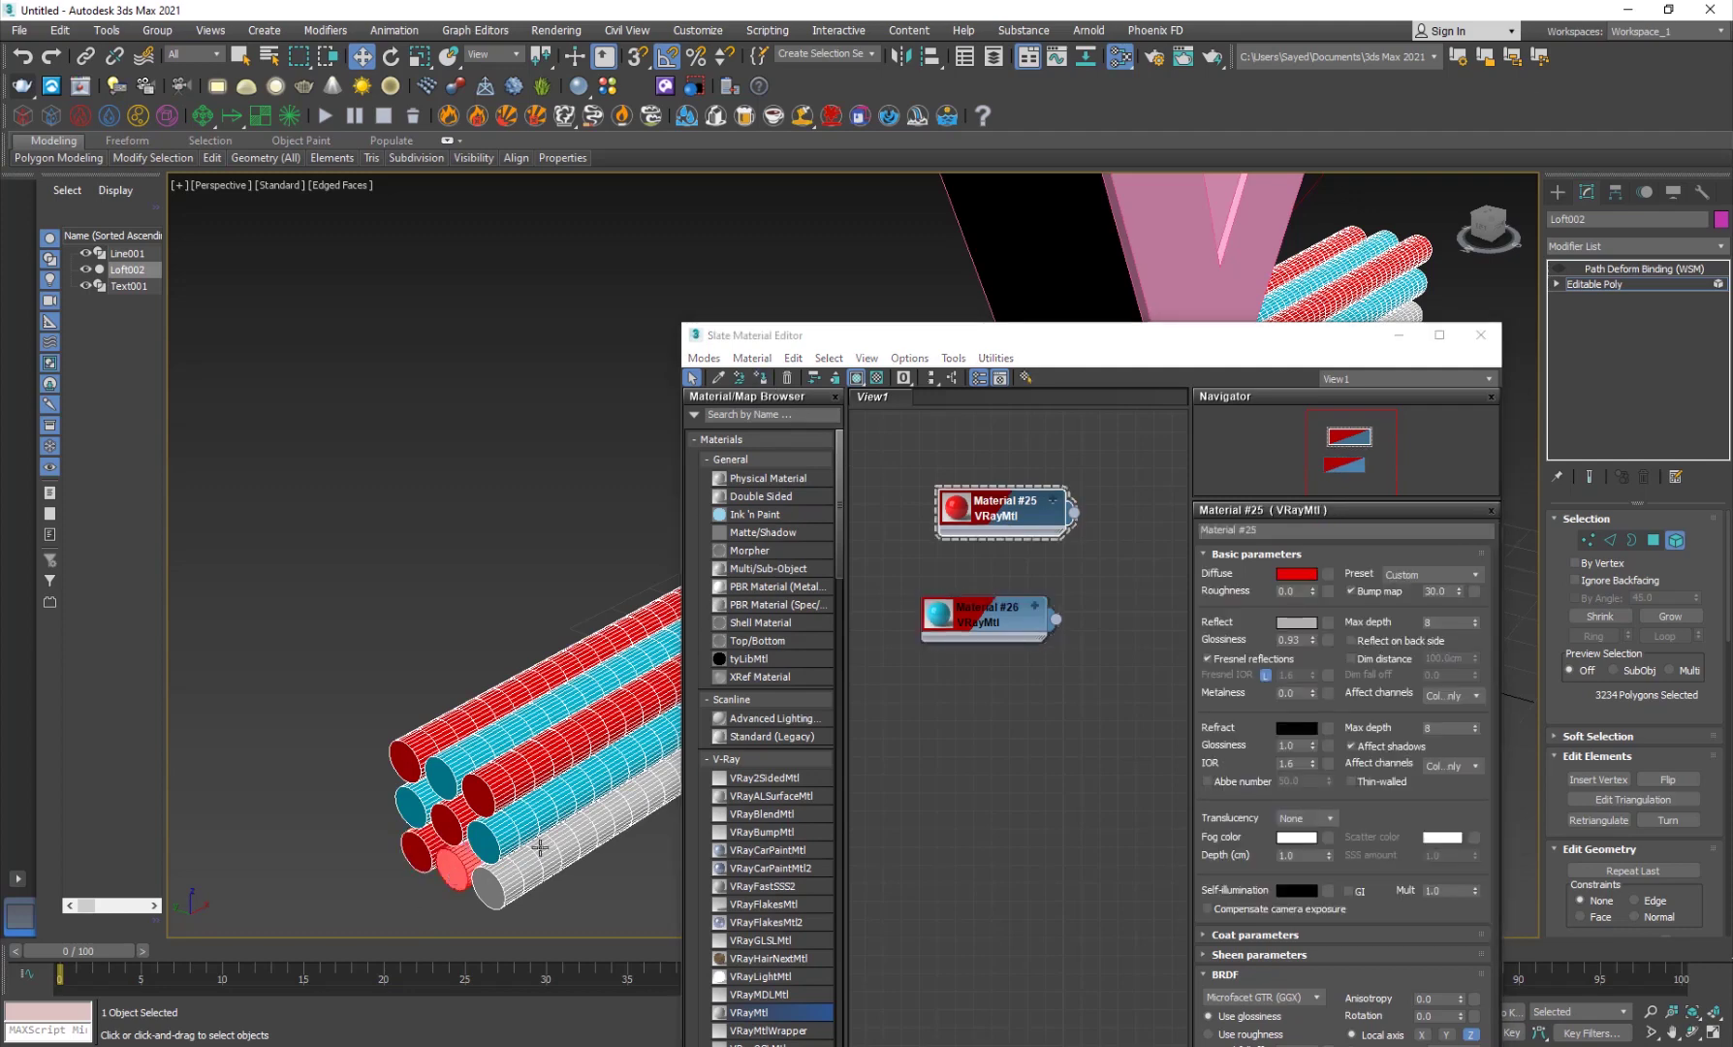
pyautogui.click(988, 620)
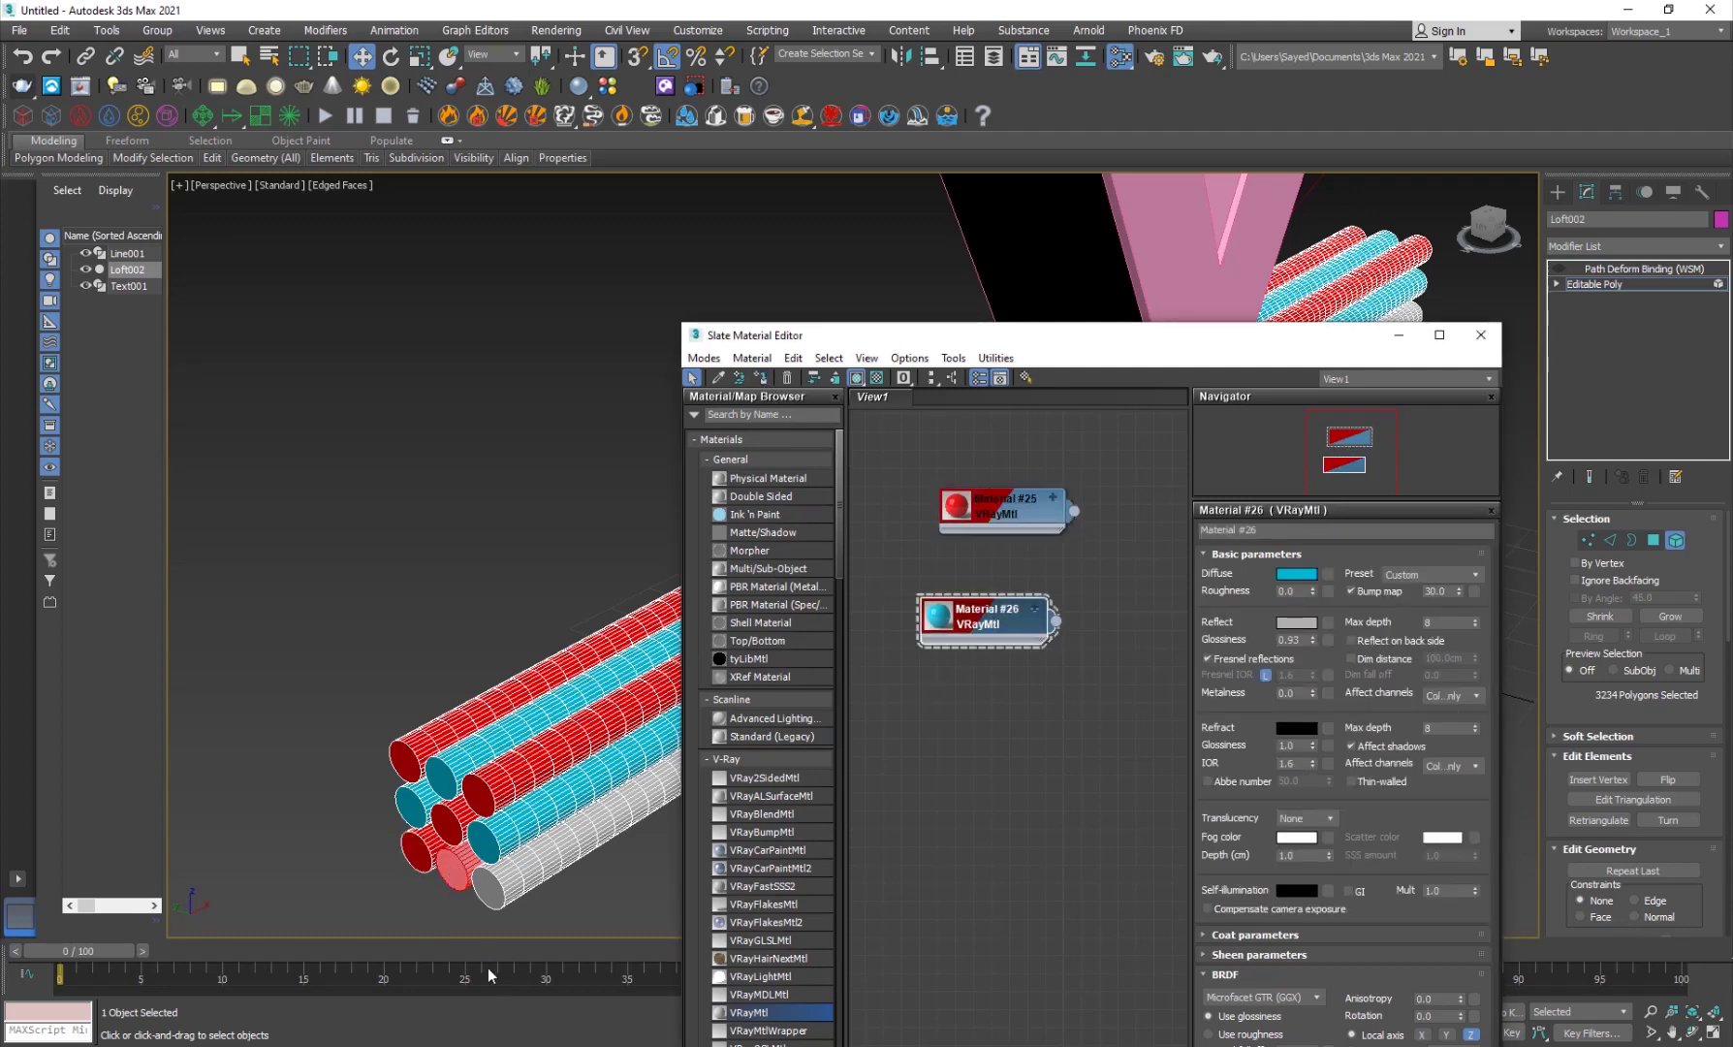
pyautogui.click(545, 868)
pyautogui.click(1015, 505)
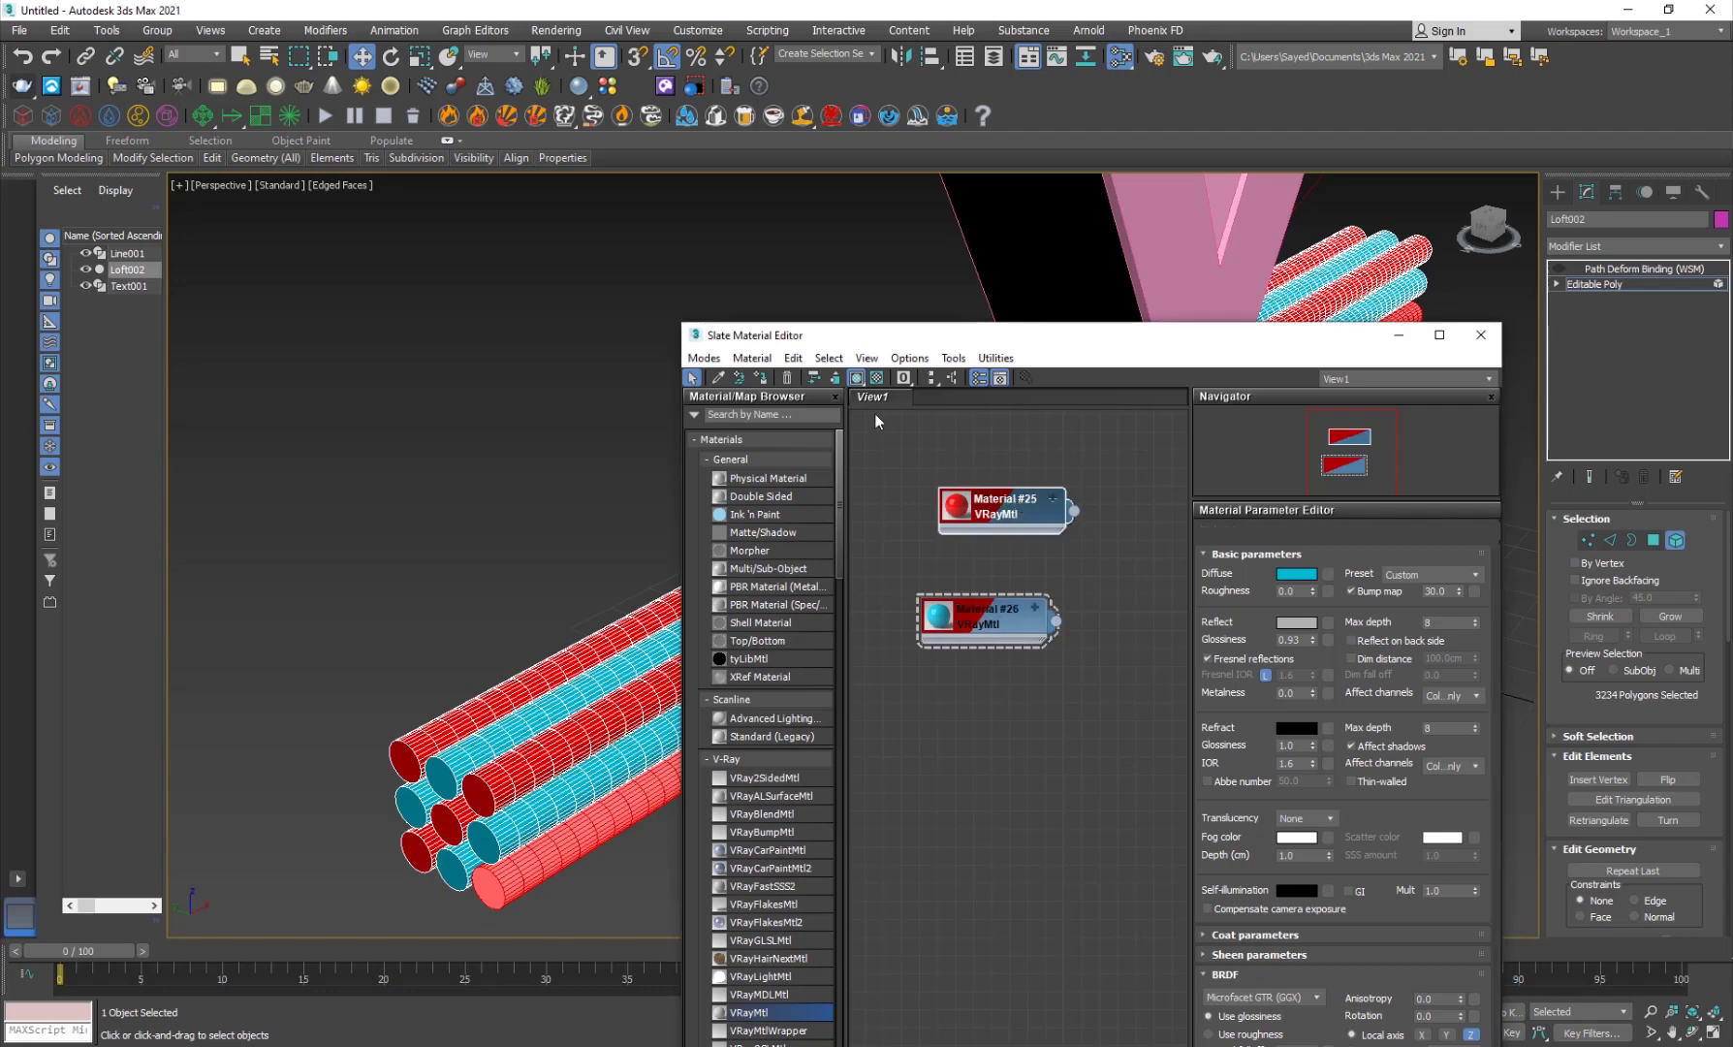
pyautogui.click(771, 382)
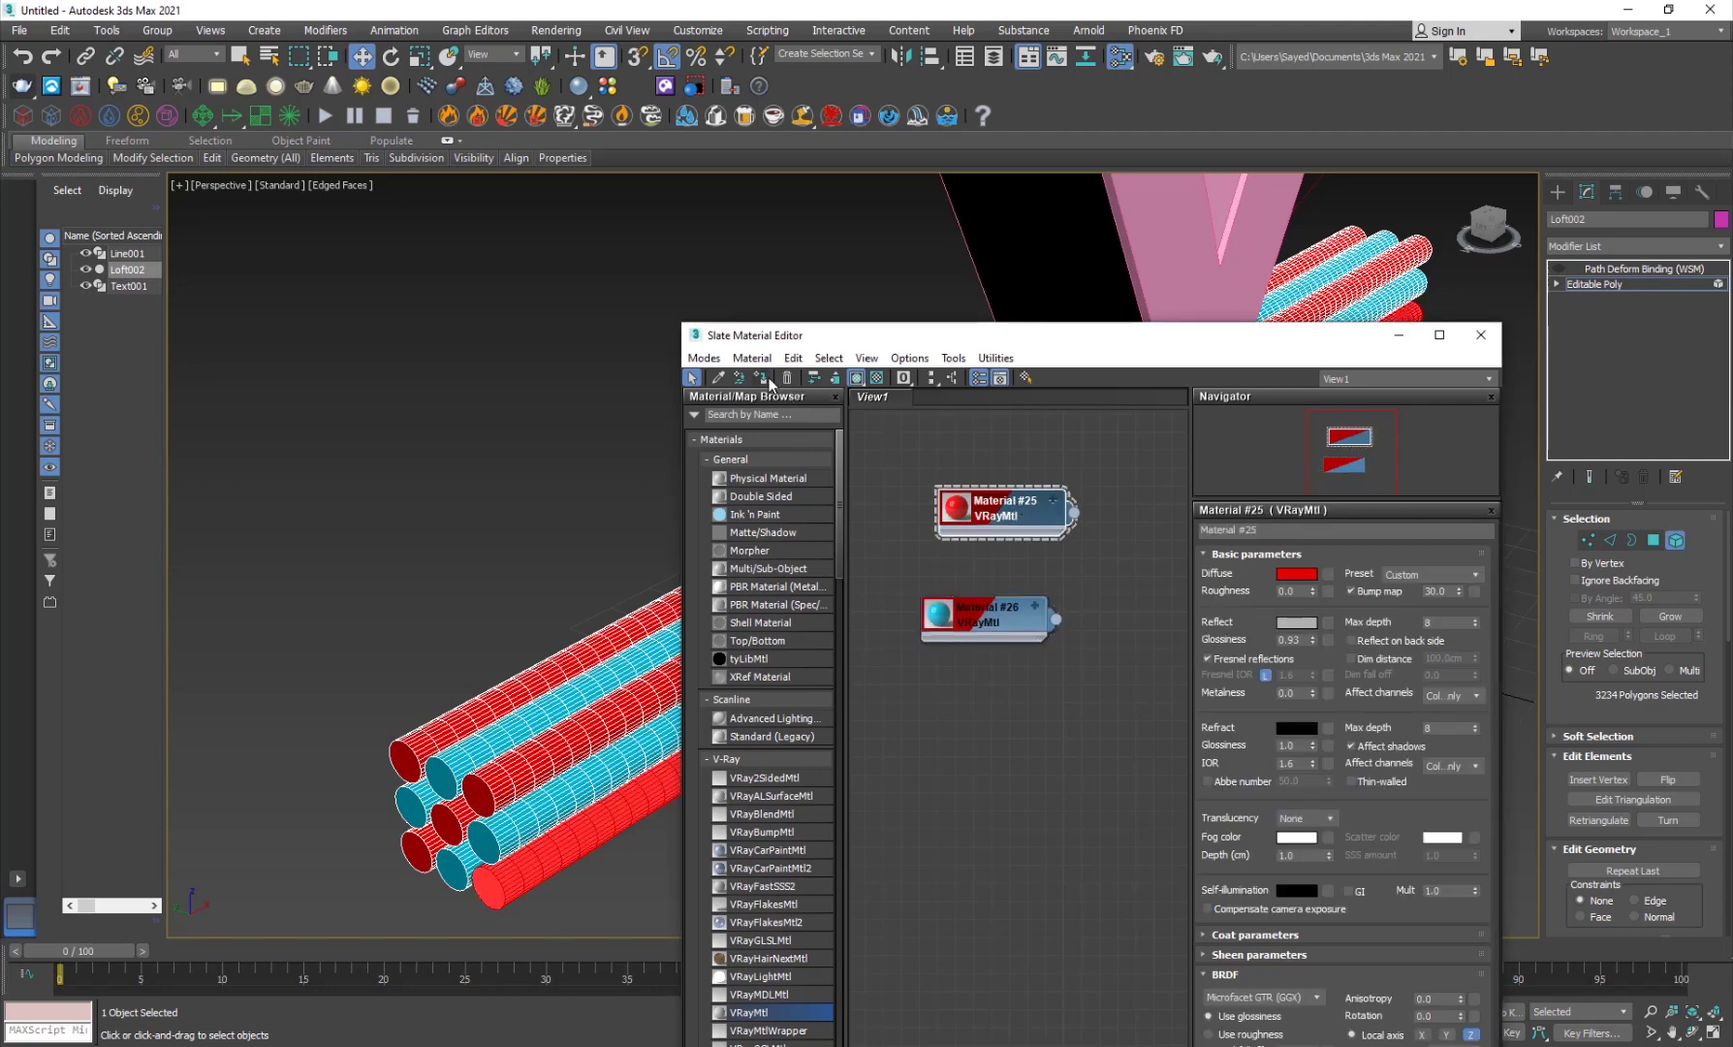
pyautogui.click(1480, 334)
# Leave element editing, turn the cable bundle's path deform binding back on, and hide the edged faces
pyautogui.click(1567, 281)
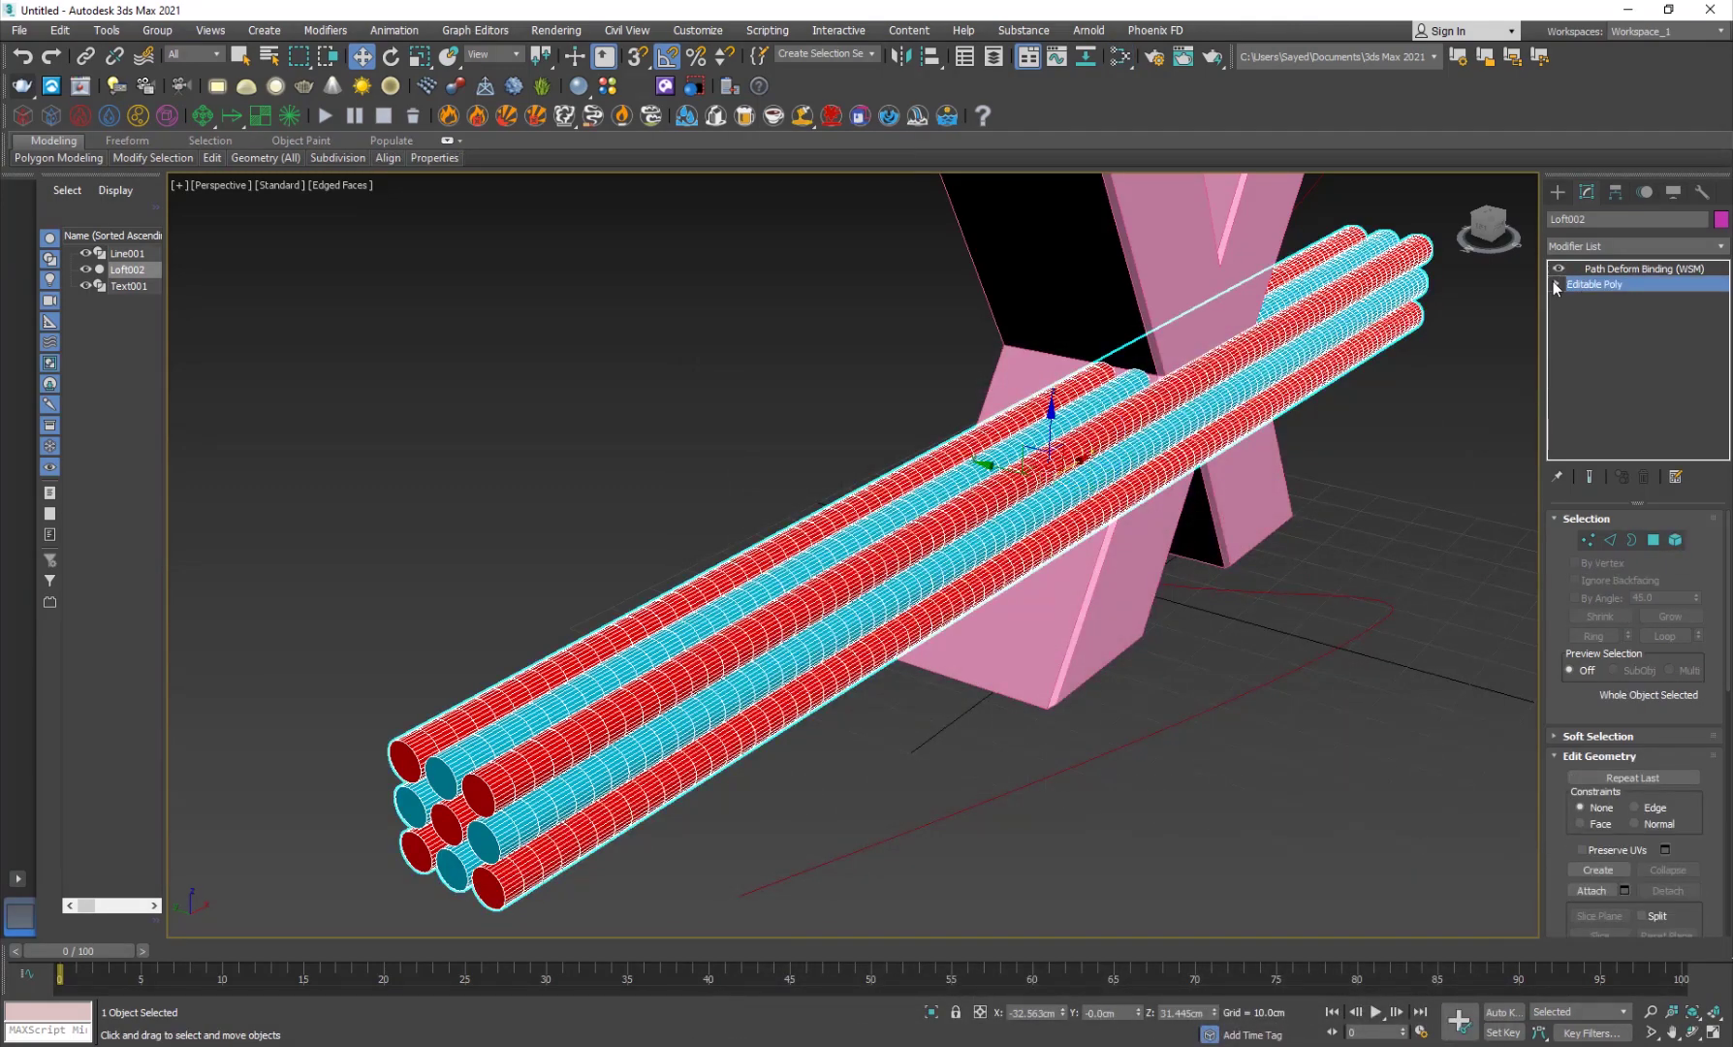
pyautogui.click(1609, 274)
pyautogui.click(1419, 764)
pyautogui.press('F4')
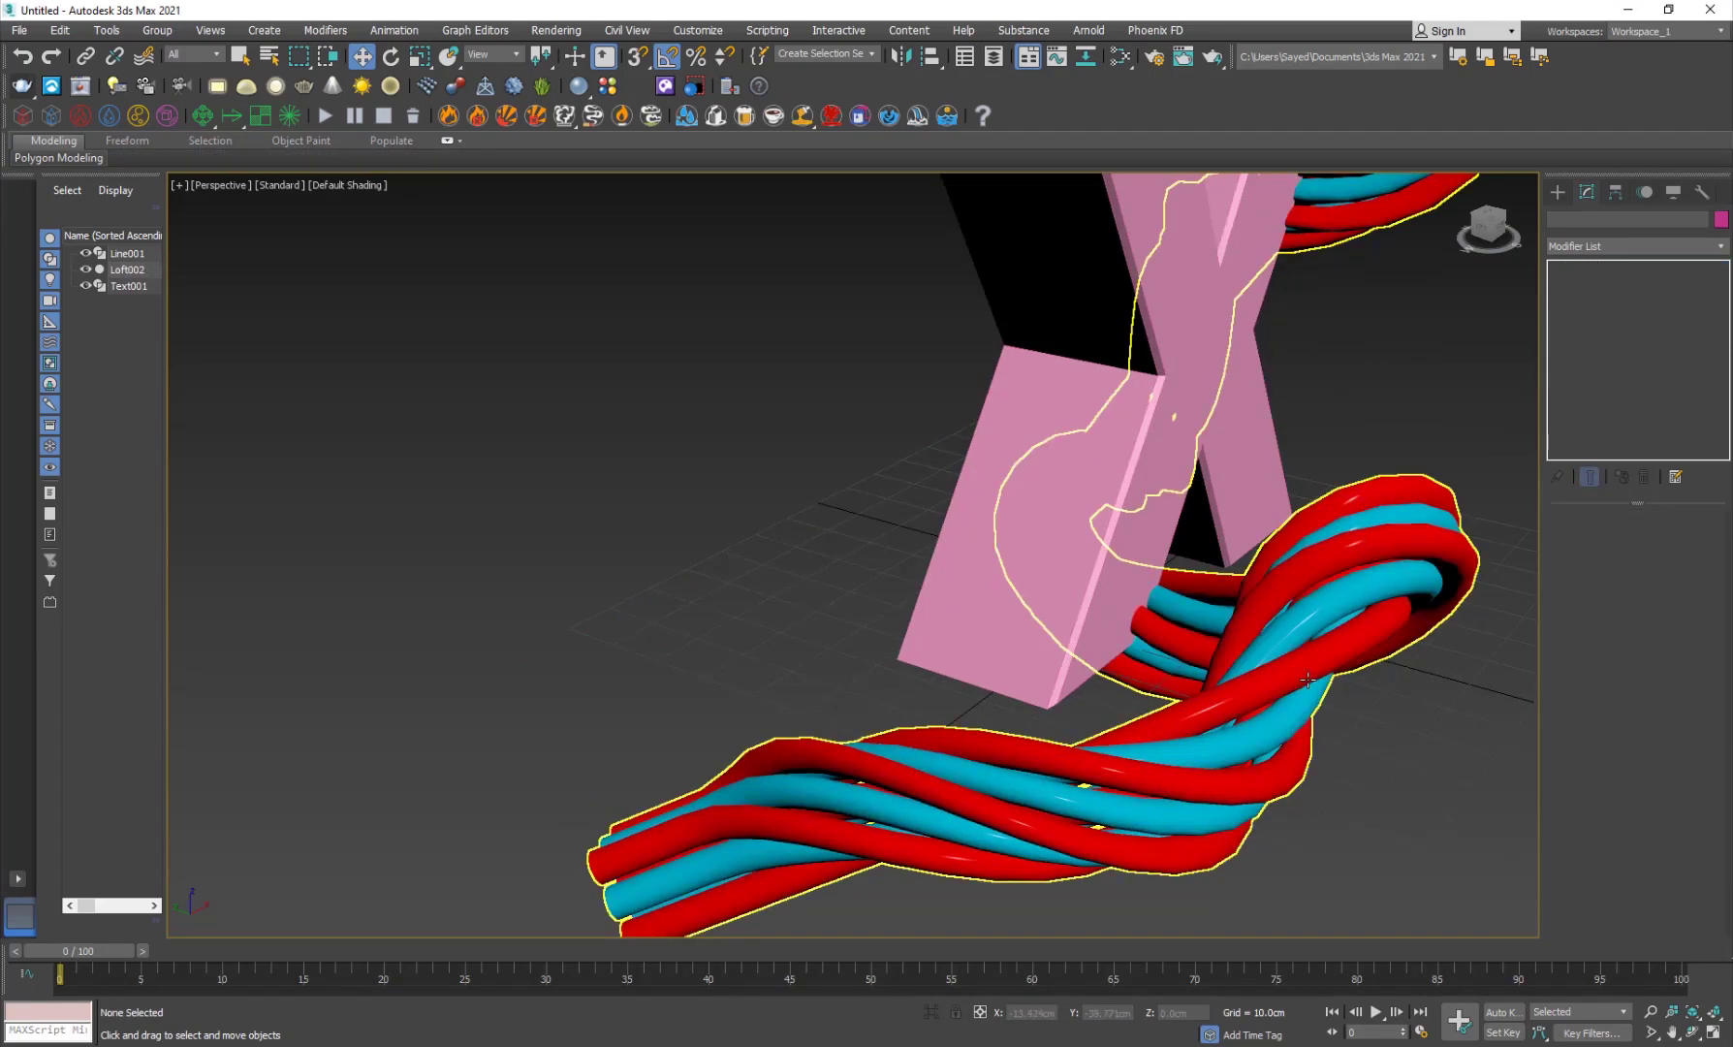
pyautogui.scroll(-4, 1303, 678)
pyautogui.moveTo(1303, 678)
pyautogui.keyDown('alt'); pyautogui.mouseDown(button='middle')
pyautogui.moveTo(1106, 669)
pyautogui.moveTo(1160, 655)
pyautogui.moveTo(874, 545)
pyautogui.mouseUp(button='middle'); pyautogui.keyUp('alt')
pyautogui.scroll(-4, 874, 546)
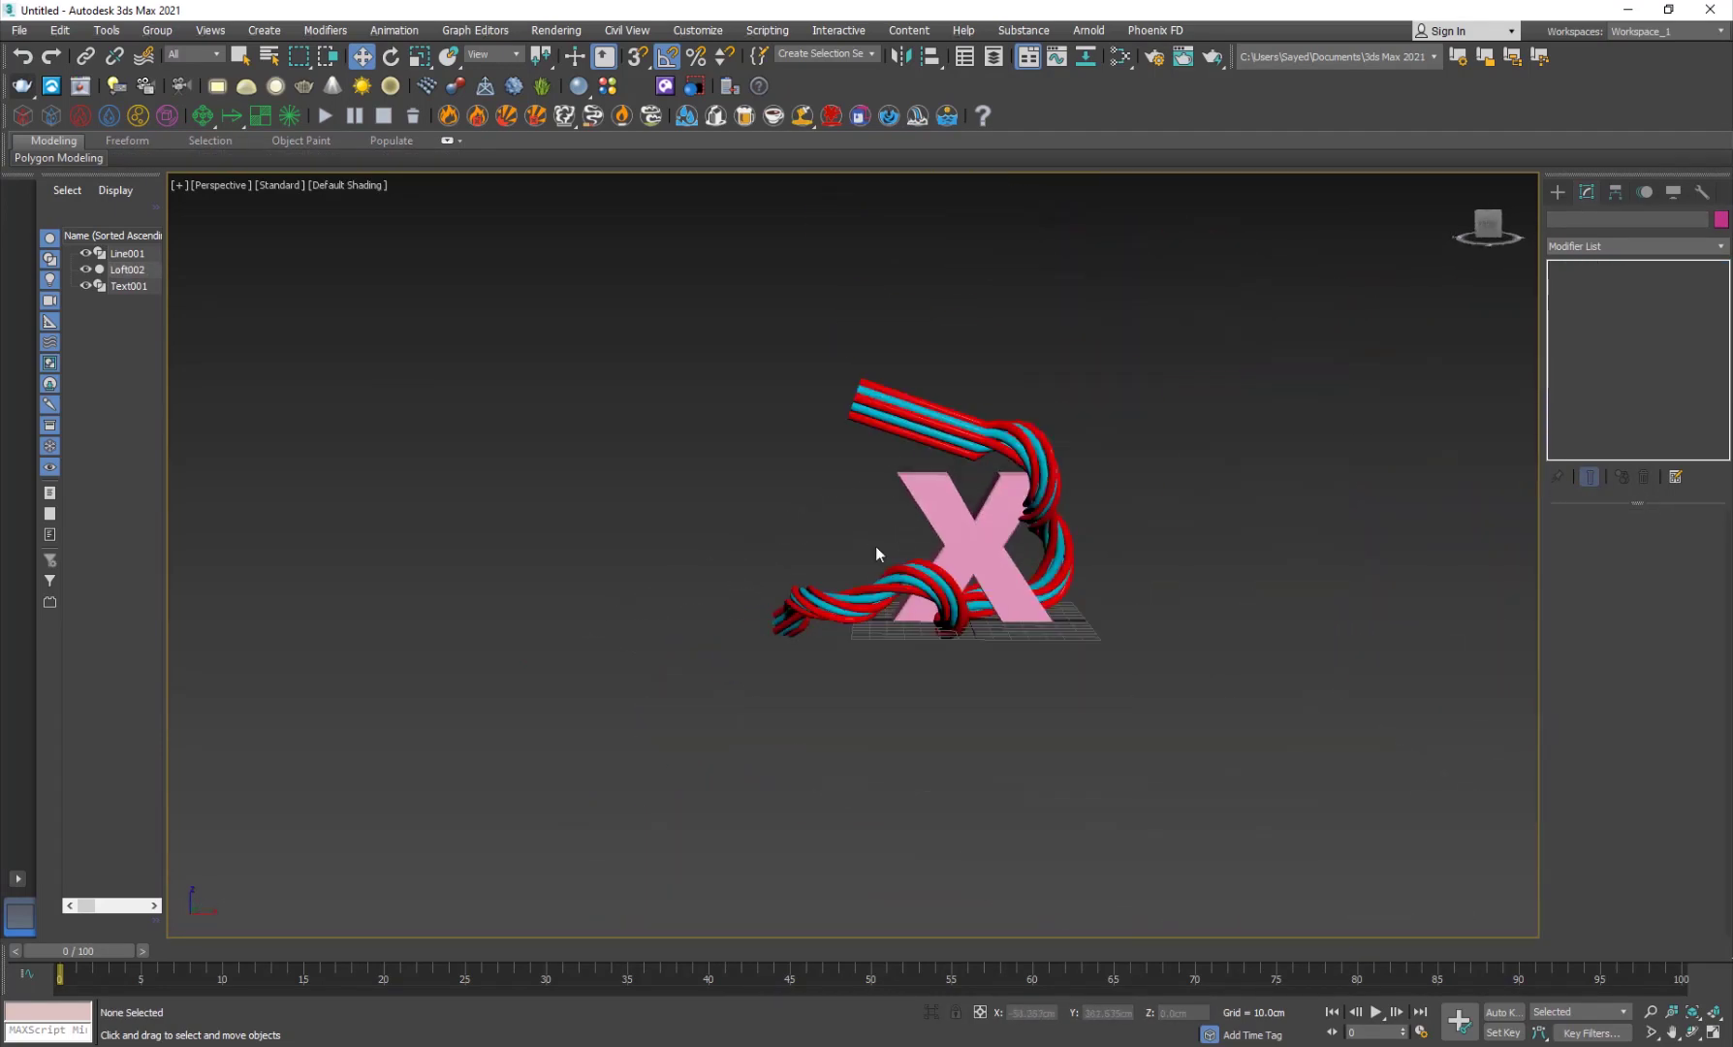
pyautogui.keyDown('alt'); pyautogui.moveTo(1085, 620); pyautogui.dragTo(1148, 678, button='middle'); pyautogui.keyUp('alt')
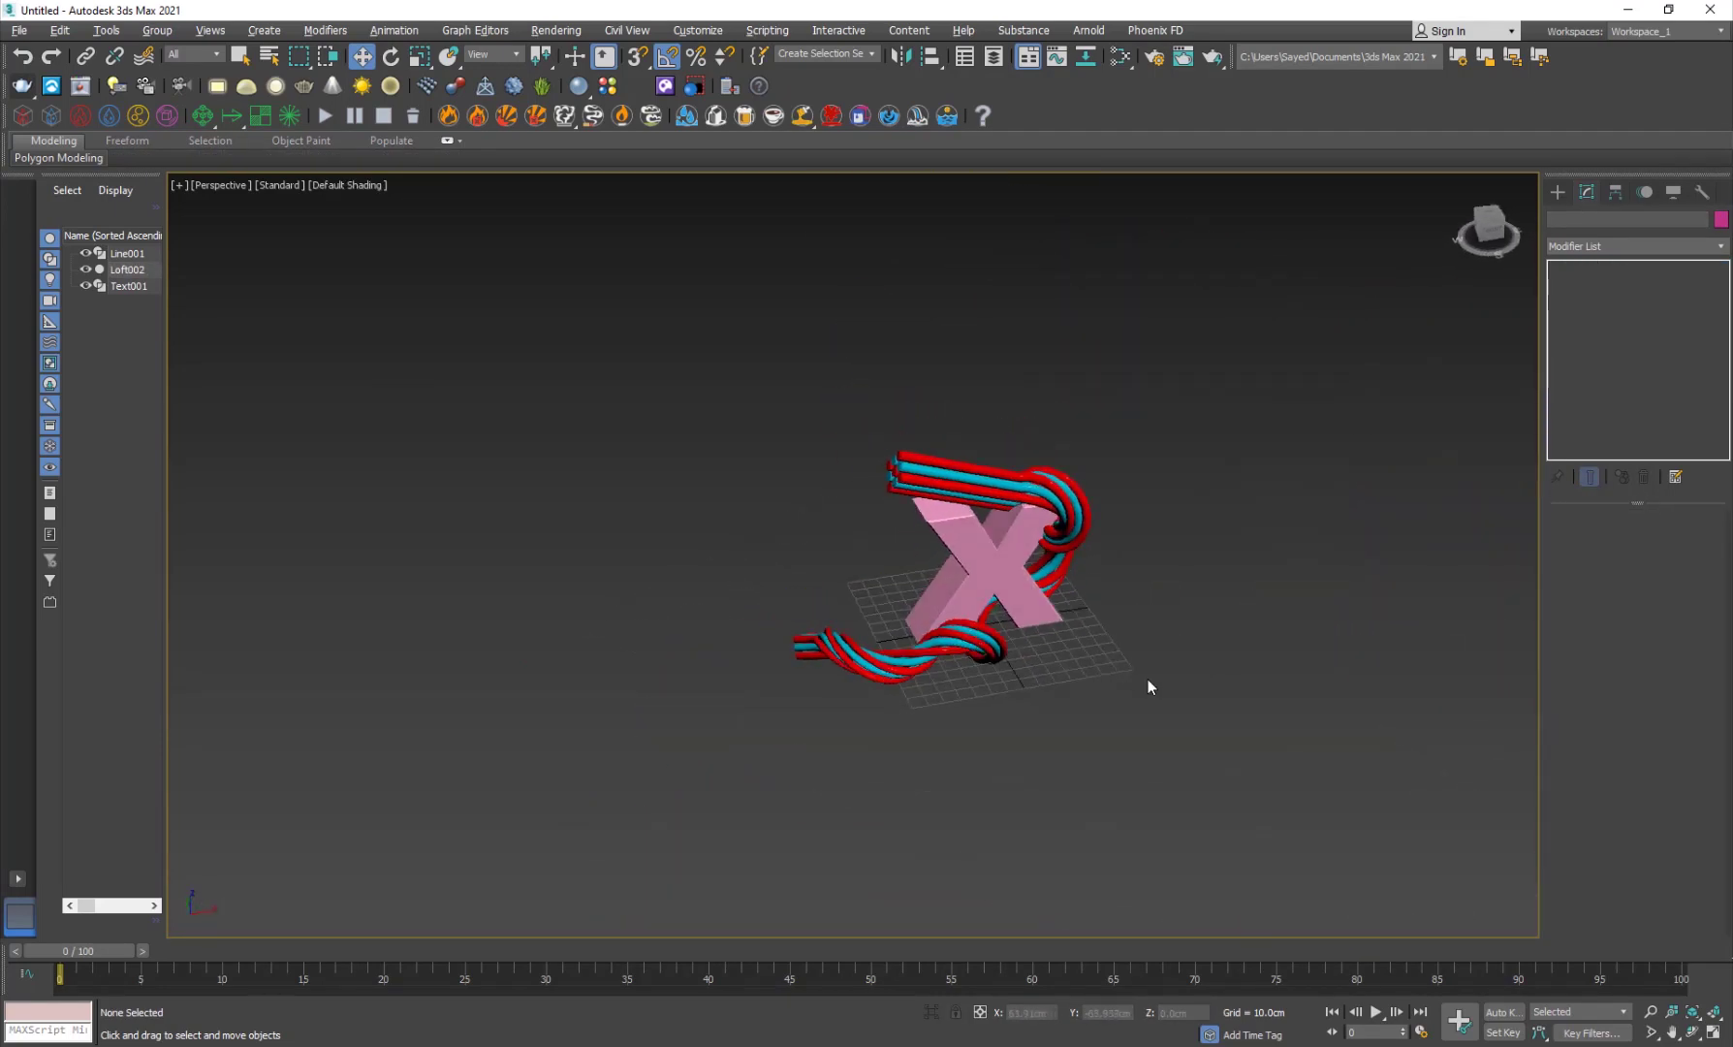
# Create a large box enclosing the letter X and the cables, and display edged faces
pyautogui.click(1558, 191)
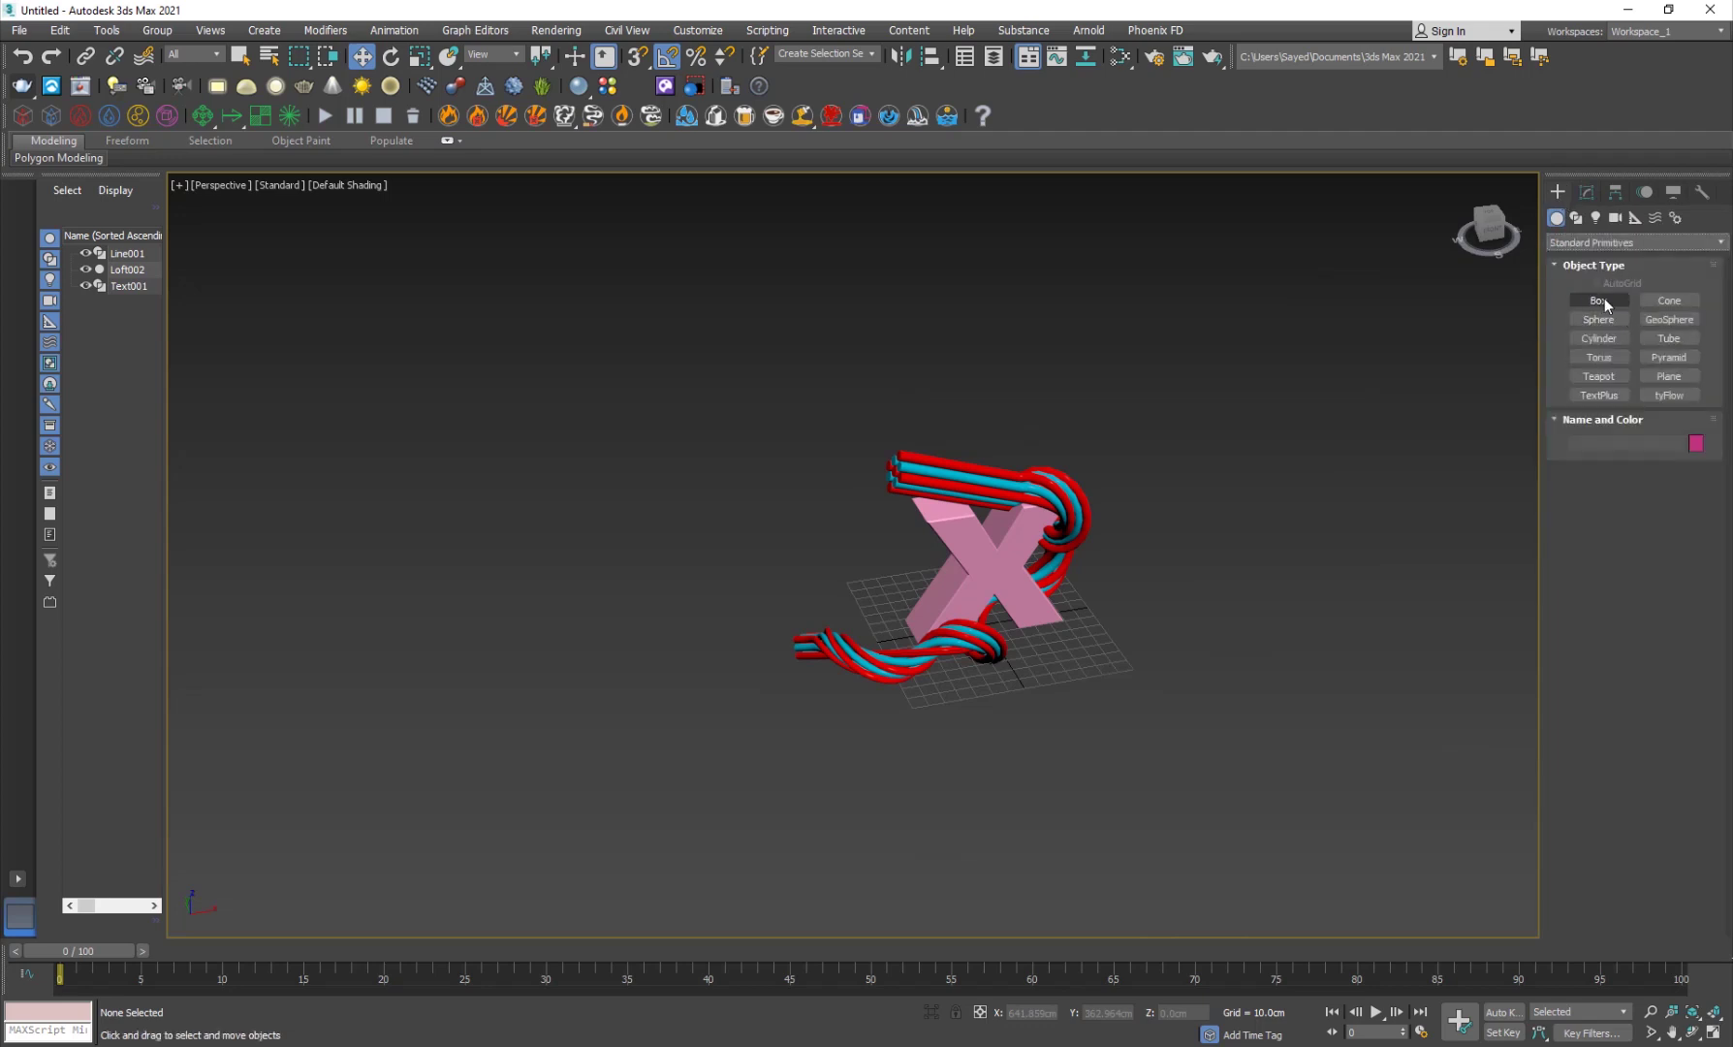
pyautogui.click(1604, 301)
pyautogui.moveTo(587, 562); pyautogui.dragTo(1408, 714)
pyautogui.click(1254, 347)
pyautogui.rightClick(1256, 380)
pyautogui.press('F4')
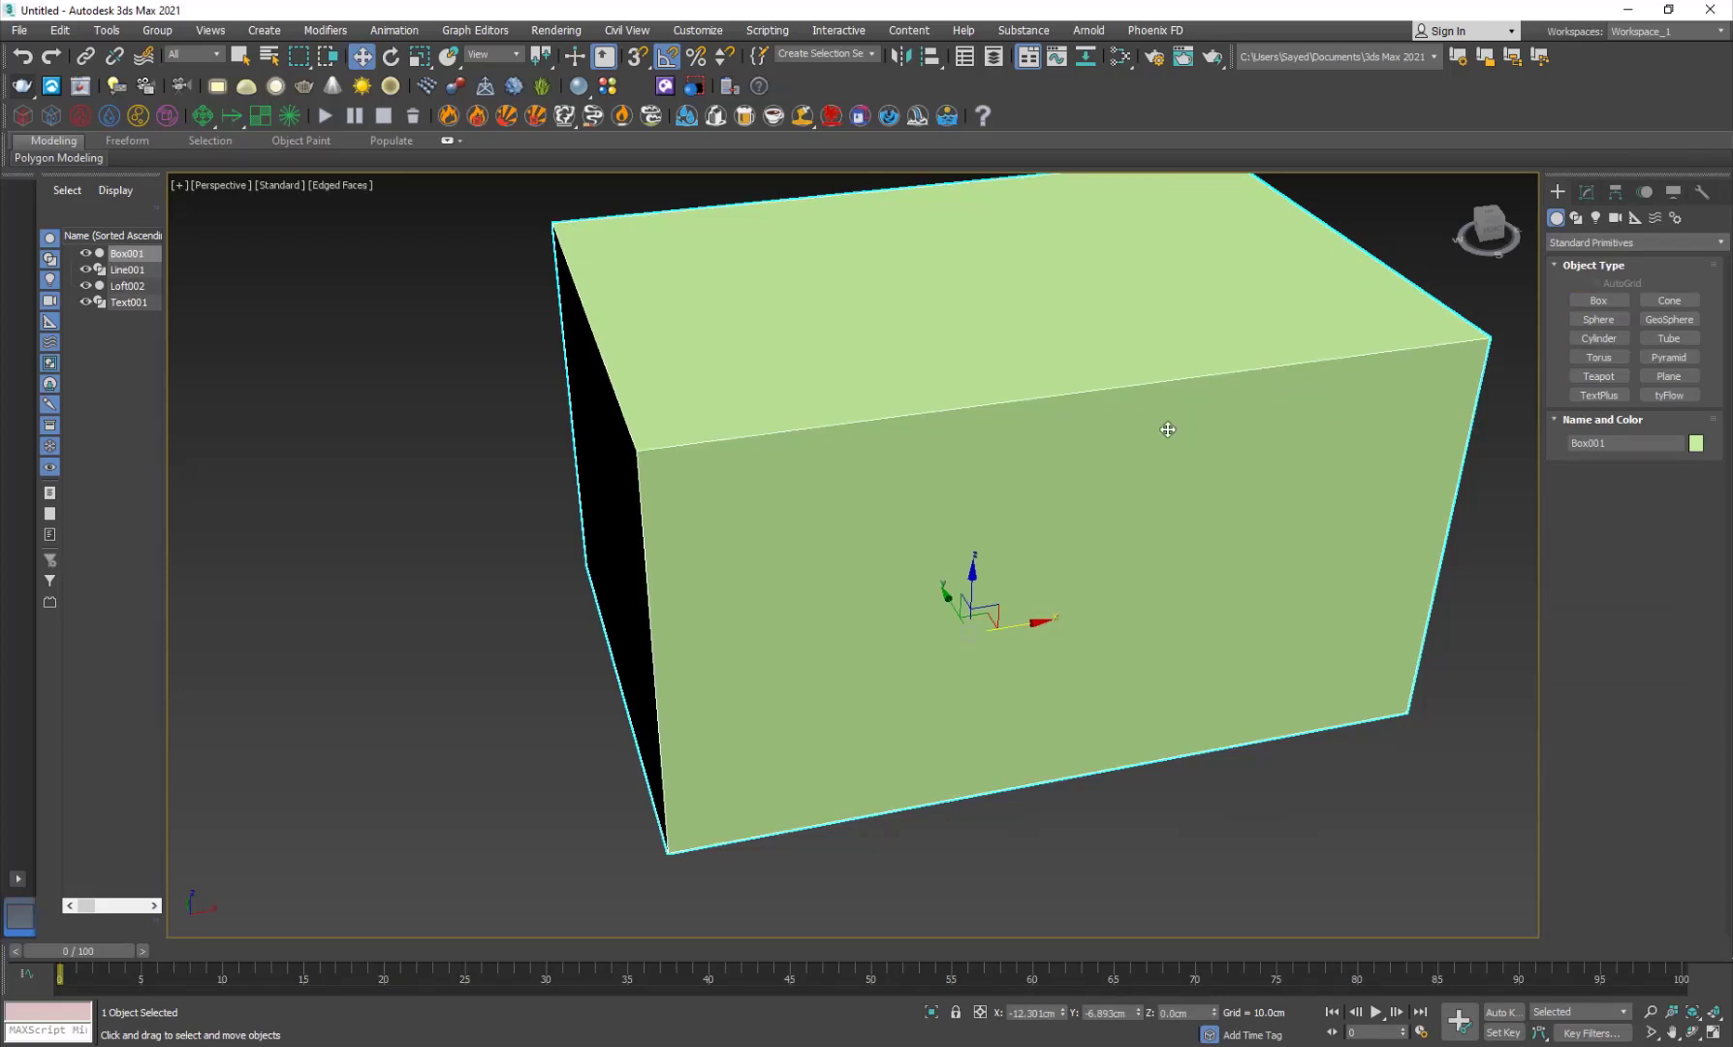
# Convert the enclosing box to an editable poly and delete its front polygon, opening it toward the letter X
pyautogui.moveTo(1168, 429); pyautogui.dragTo(1081, 435, button='middle')
pyautogui.rightClick(1052, 327)
pyautogui.moveTo(1238, 513)
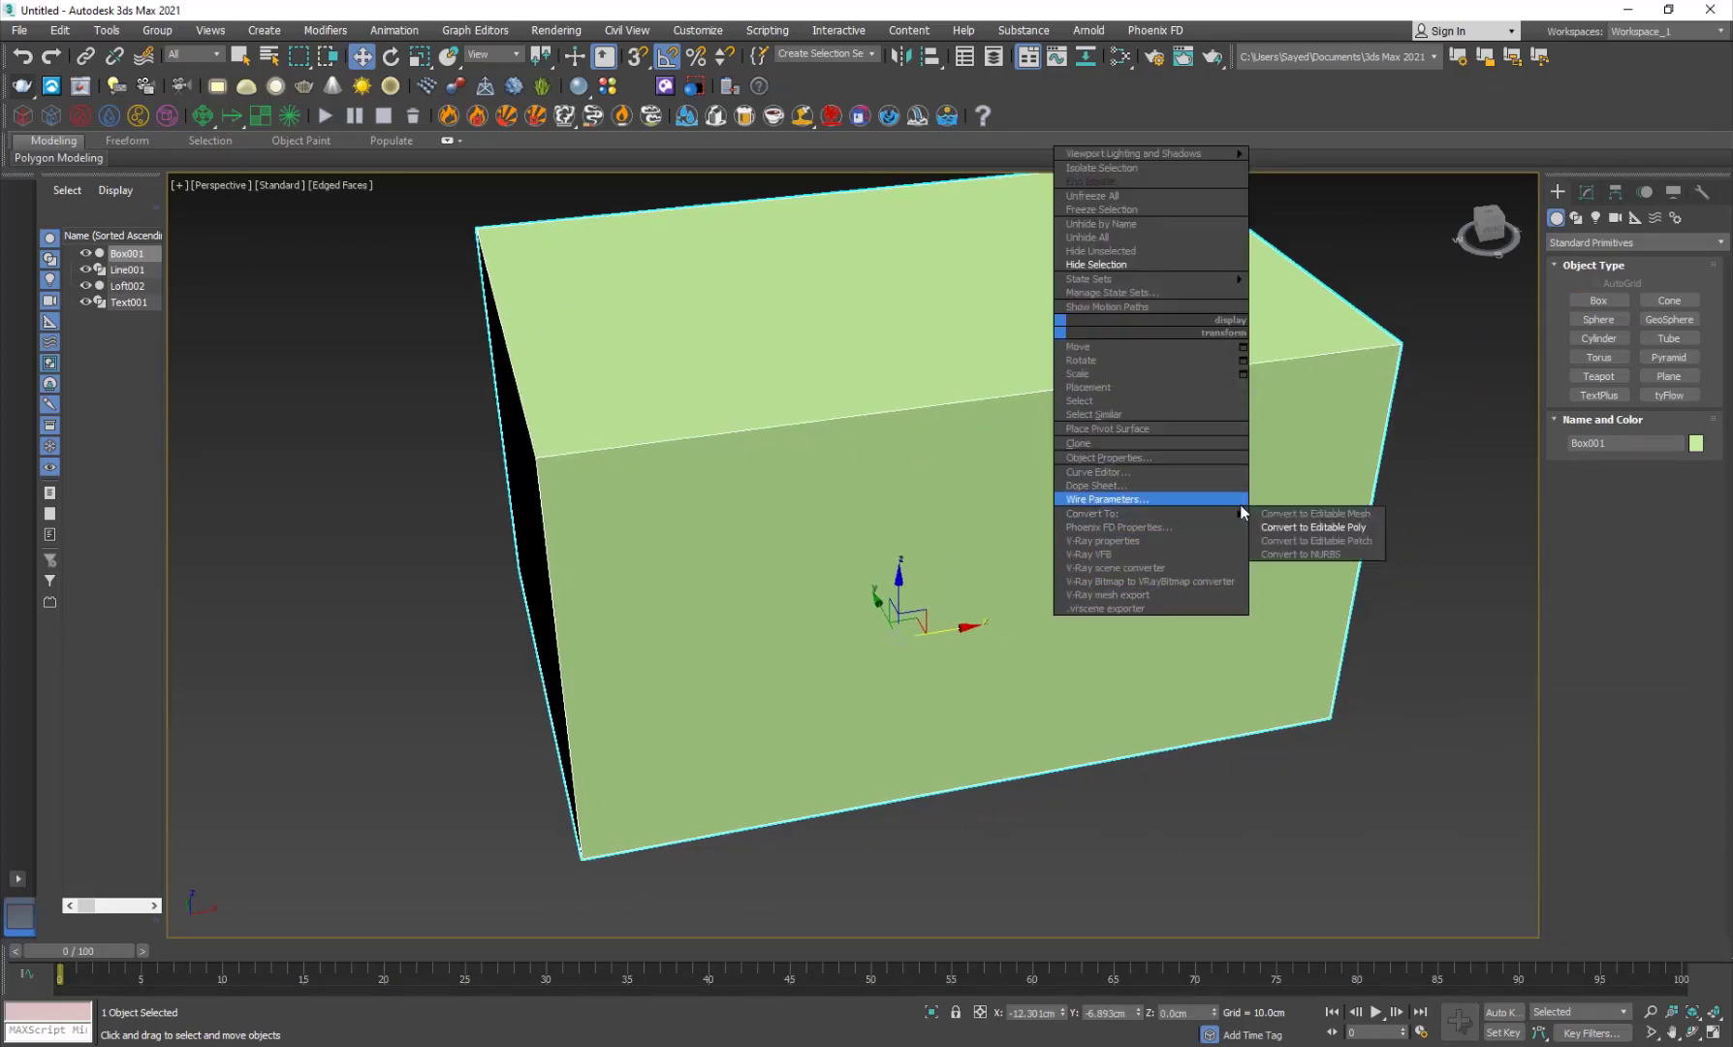
pyautogui.click(1288, 529)
pyautogui.click(1653, 540)
pyautogui.click(1177, 444)
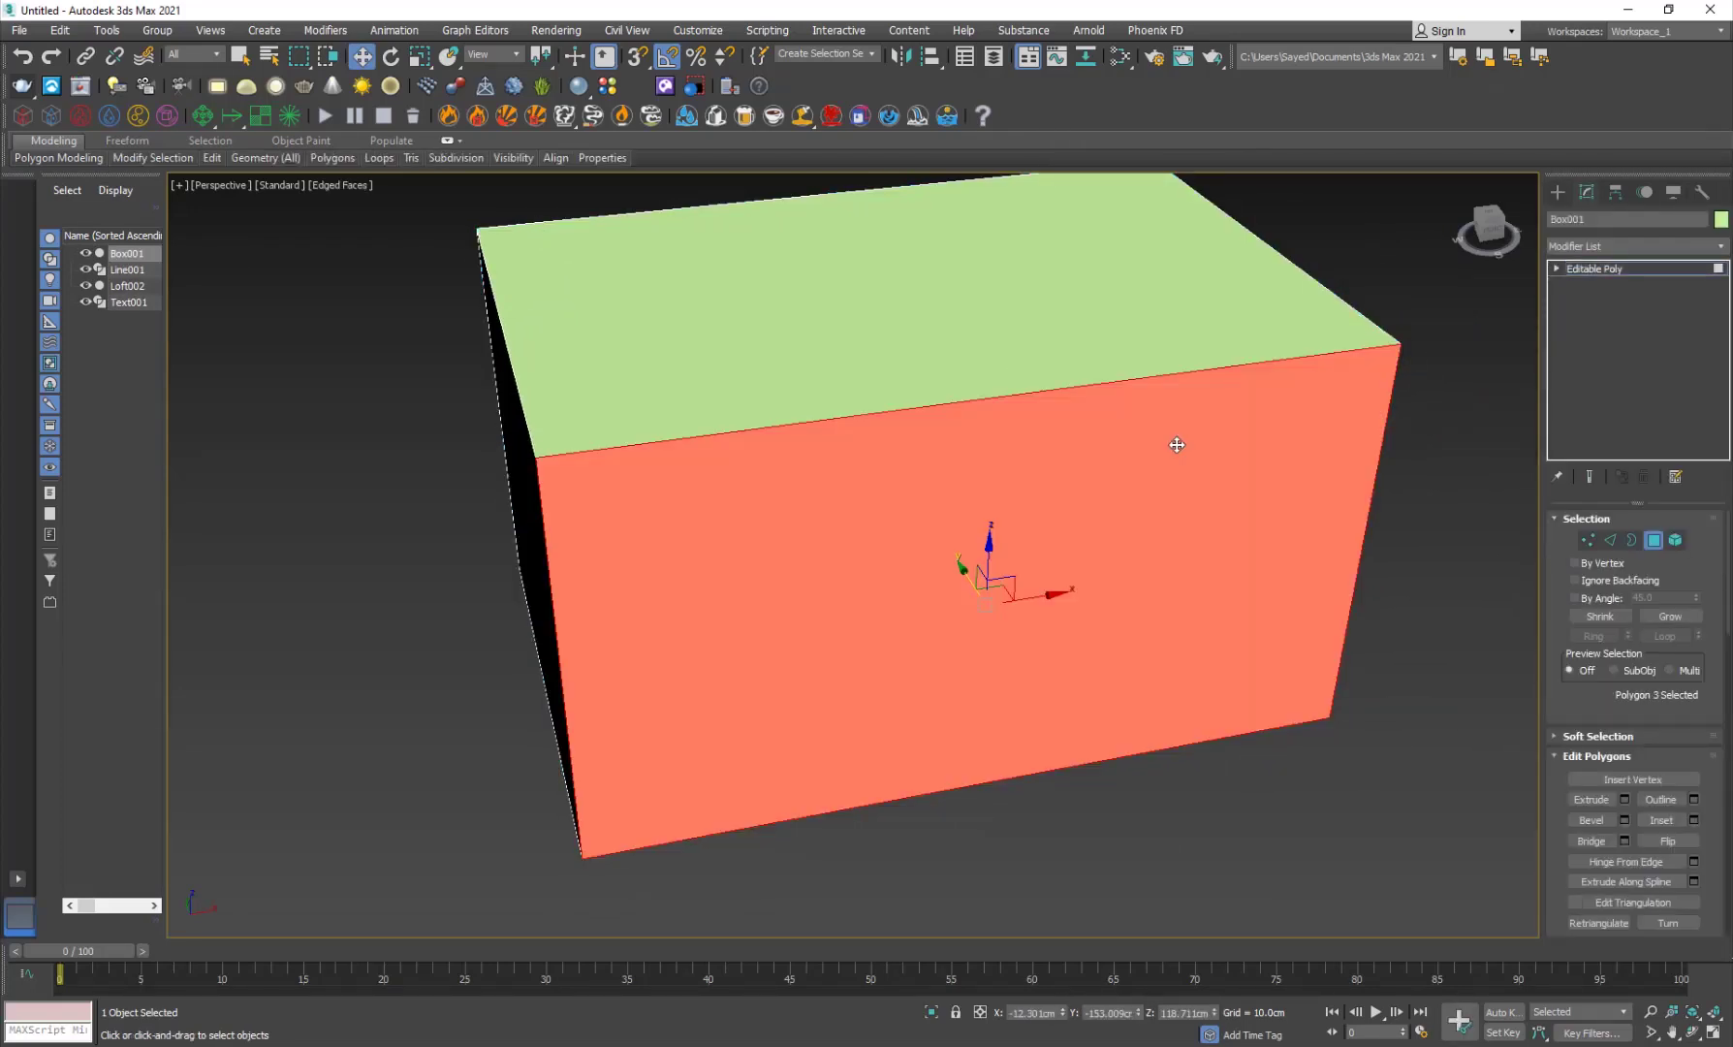
pyautogui.press('Delete')
pyautogui.click(1621, 271)
# Add a Chamfer modifier to the open box with an amount of about 46.9 cm and increase its segments
pyautogui.click(1613, 248)
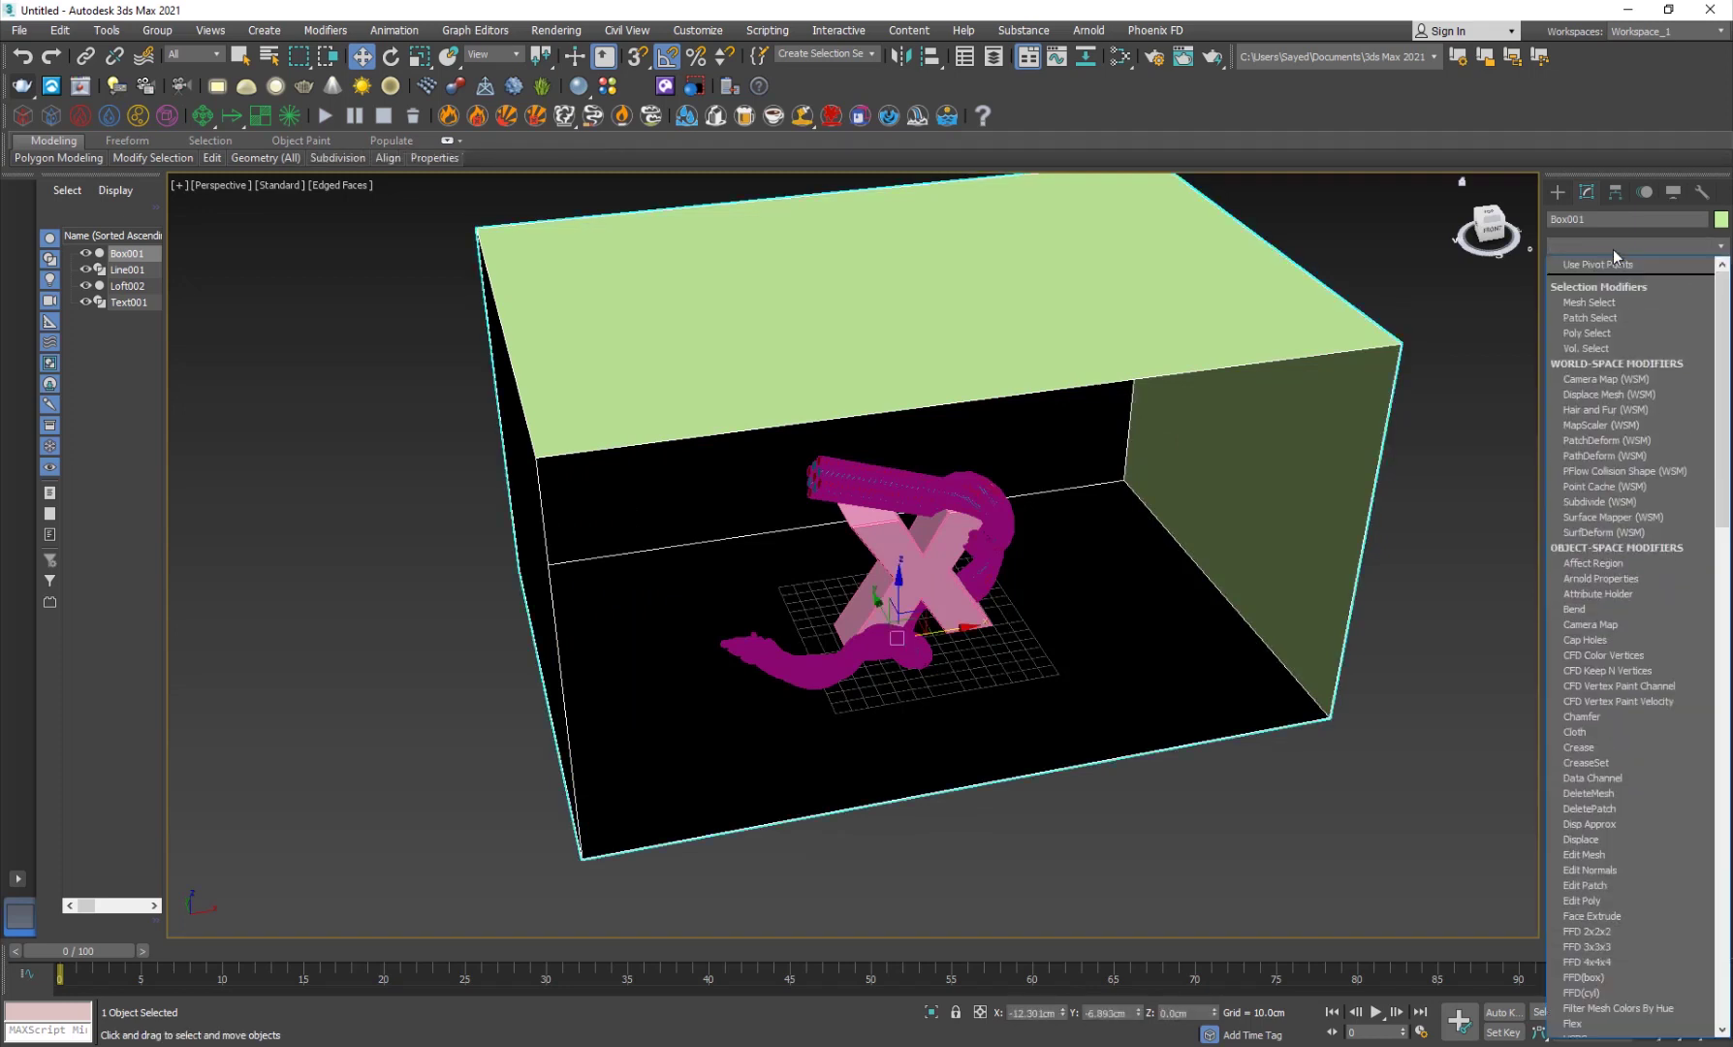
pyautogui.write('ch')
pyautogui.click(1595, 265)
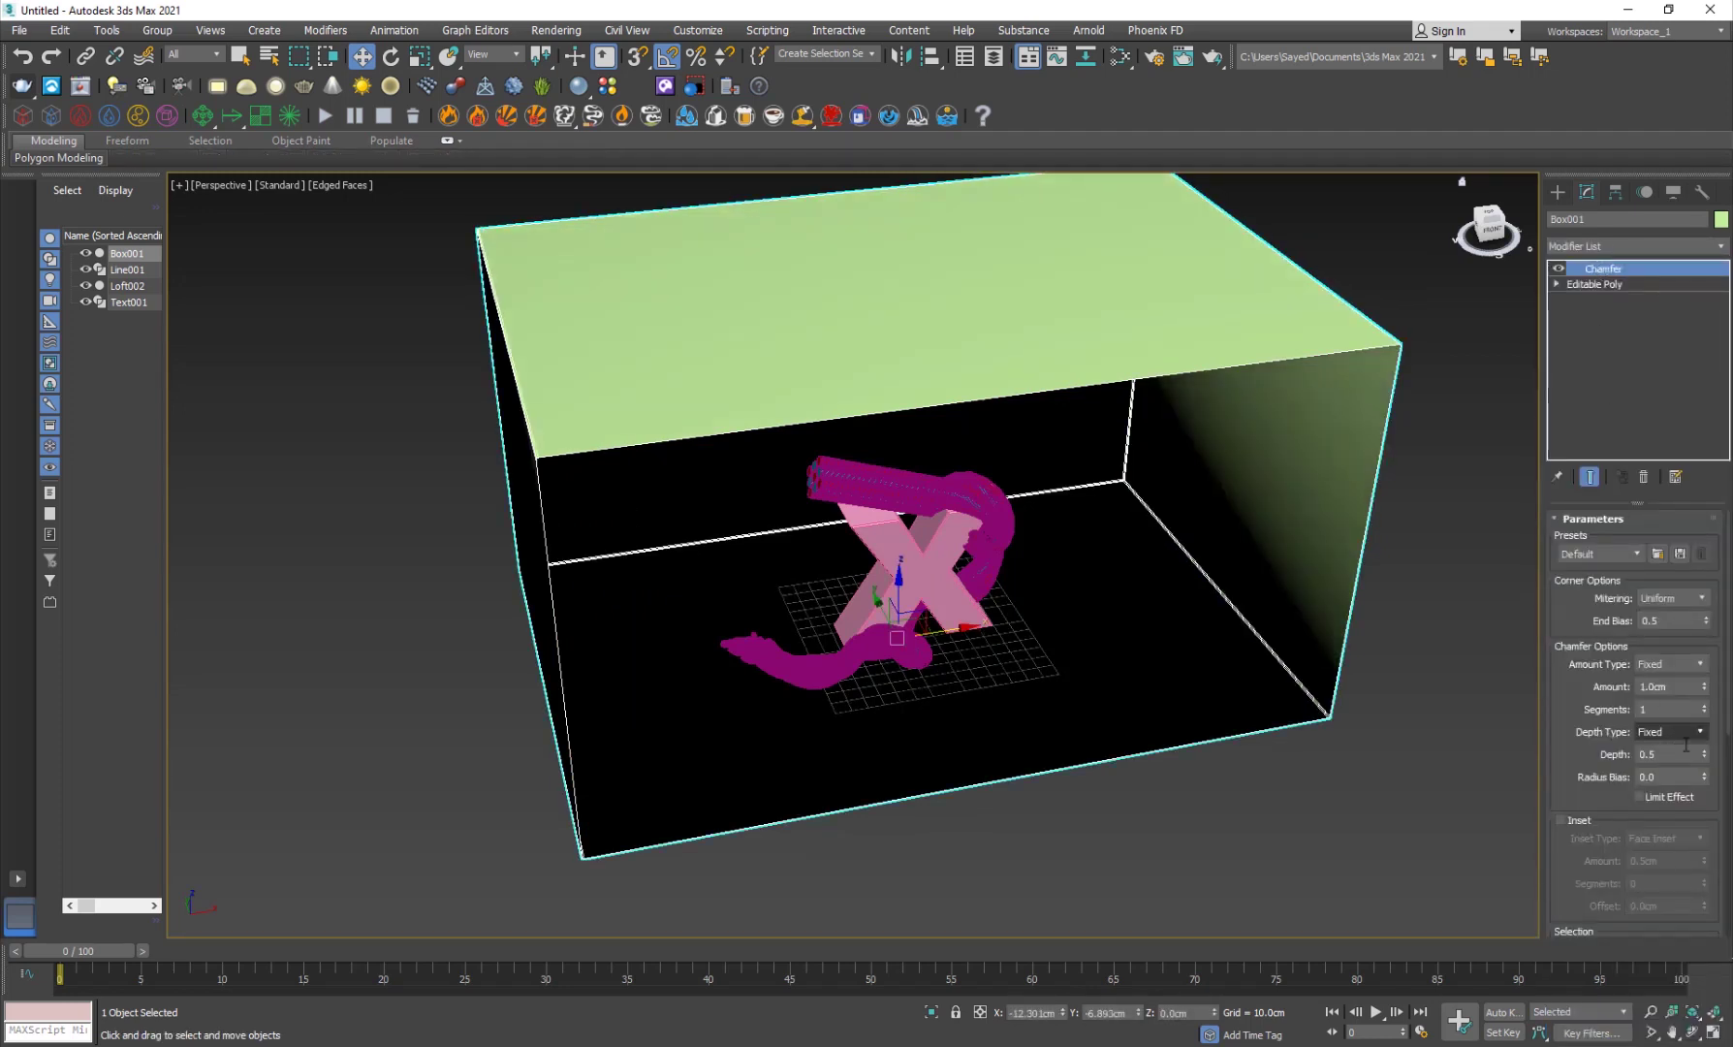
pyautogui.moveTo(1703, 686); pyautogui.dragTo(1624, 872)
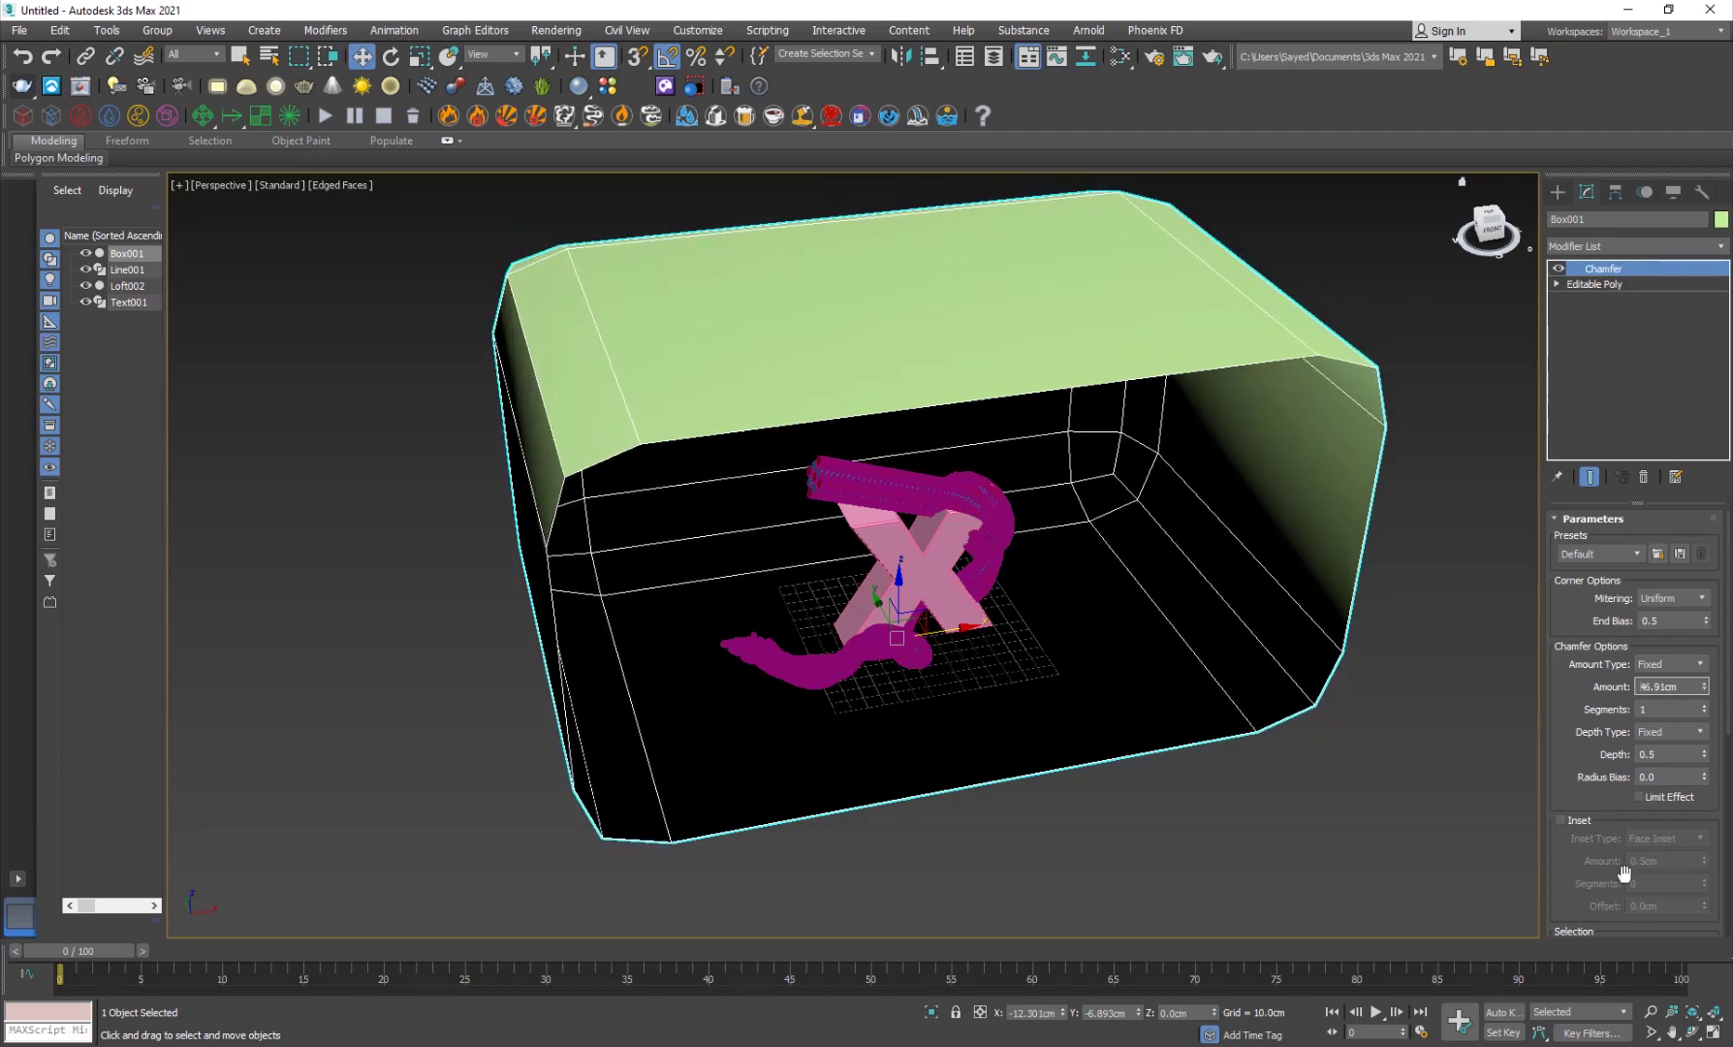
pyautogui.click(1705, 705)
# Add a Shell modifier on top of the chamfered box
pyautogui.click(1609, 248)
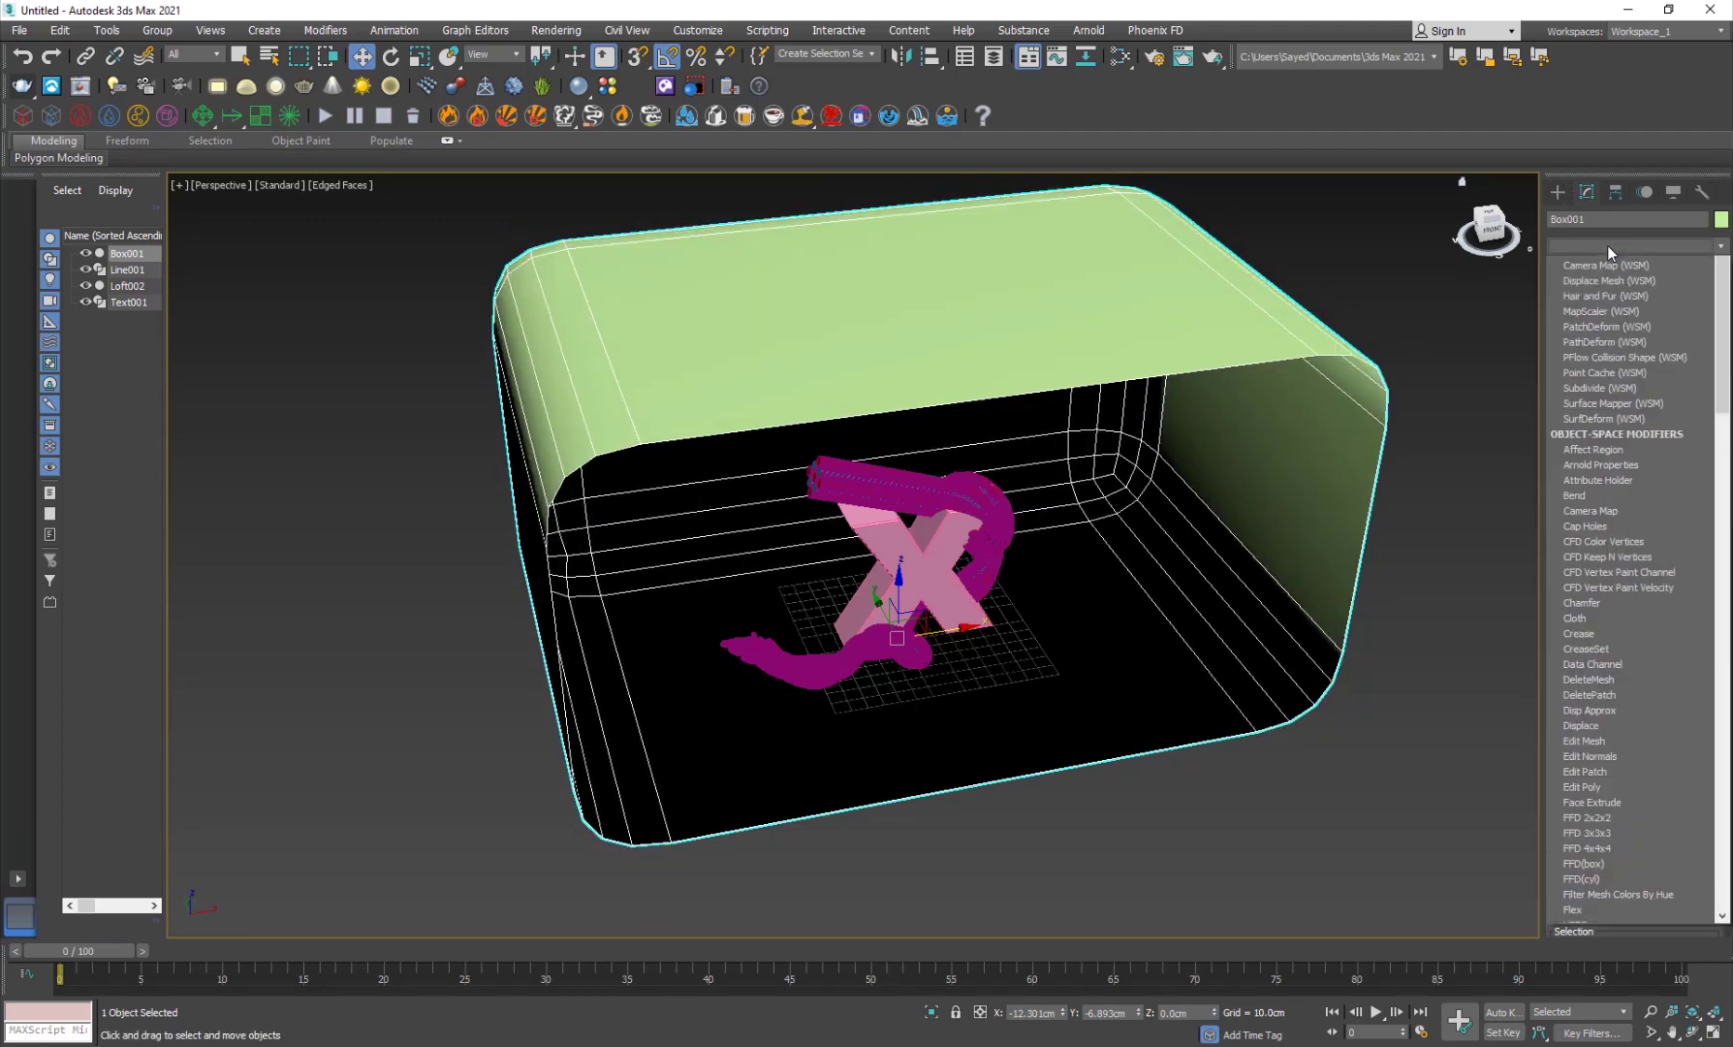
pyautogui.write('sh')
pyautogui.click(1578, 271)
# Scale the box up uniformly and move it far back along the Y axis around the letter and cables
pyautogui.press('r')
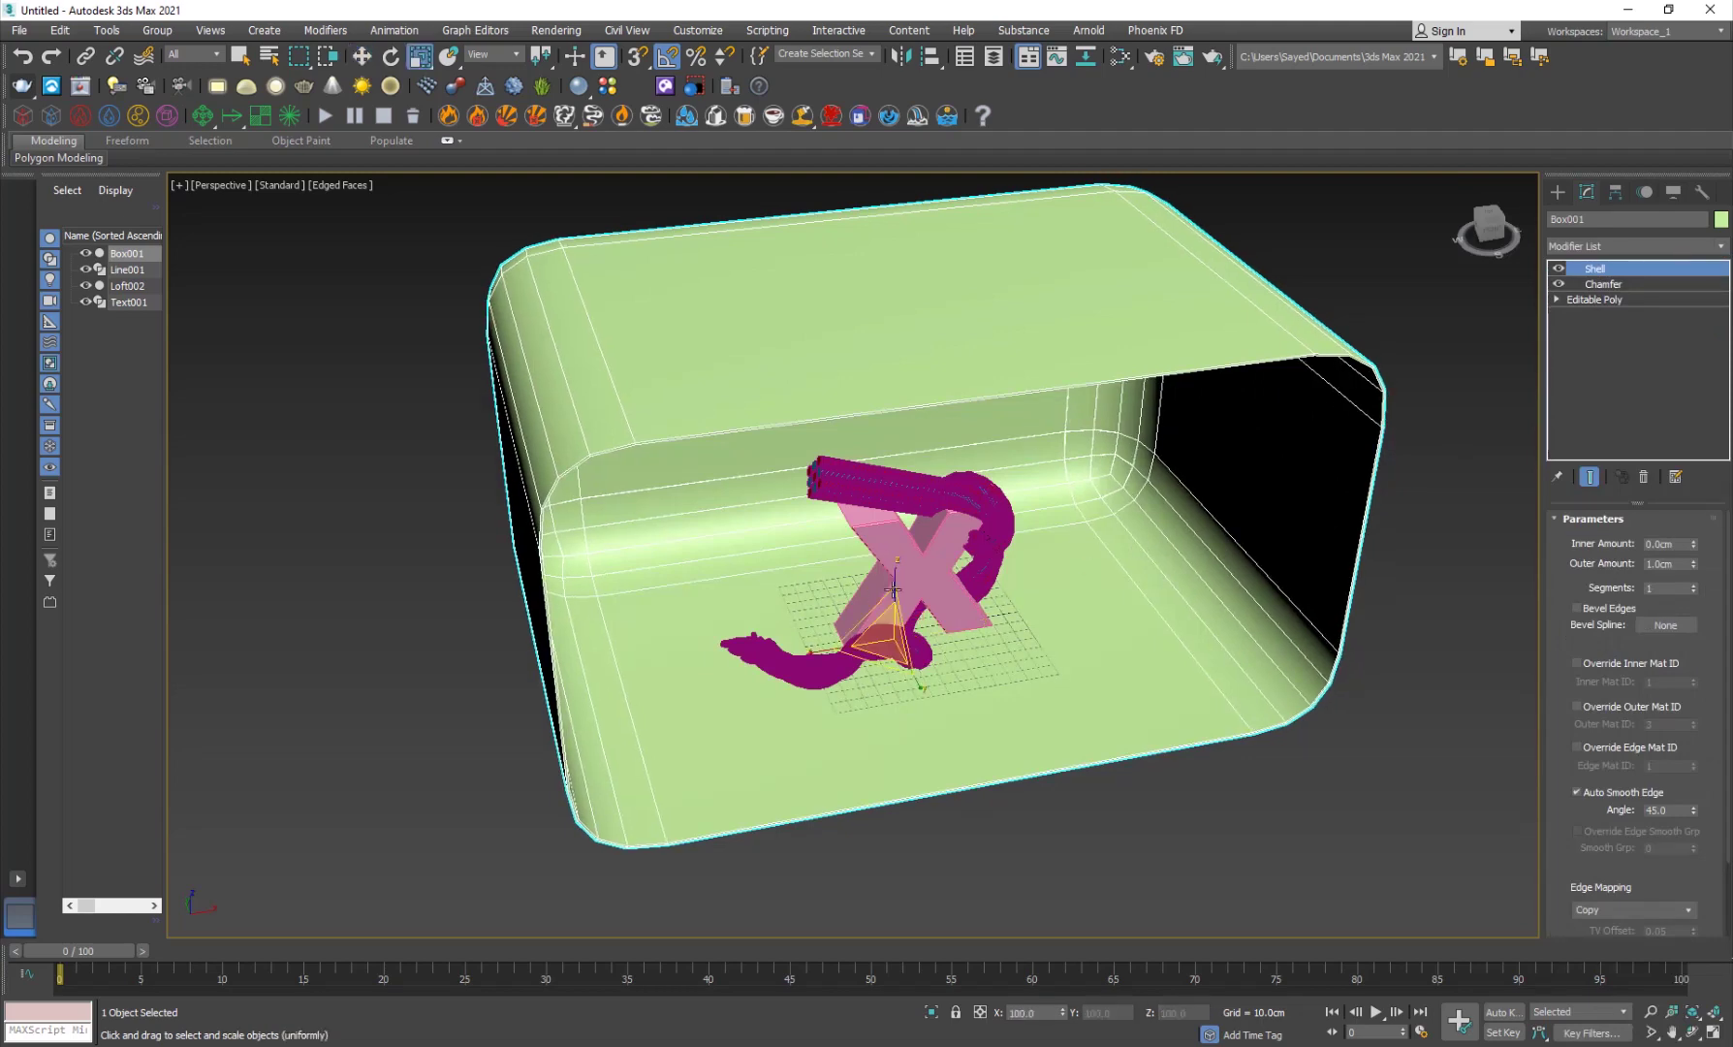
pyautogui.moveTo(885, 625); pyautogui.dragTo(1249, 606)
pyautogui.press('w')
pyautogui.moveTo(875, 604); pyautogui.dragTo(808, 170)
# Create a physical camera looking straight at the front of the letter X and dolly it closer
pyautogui.click(945, 579)
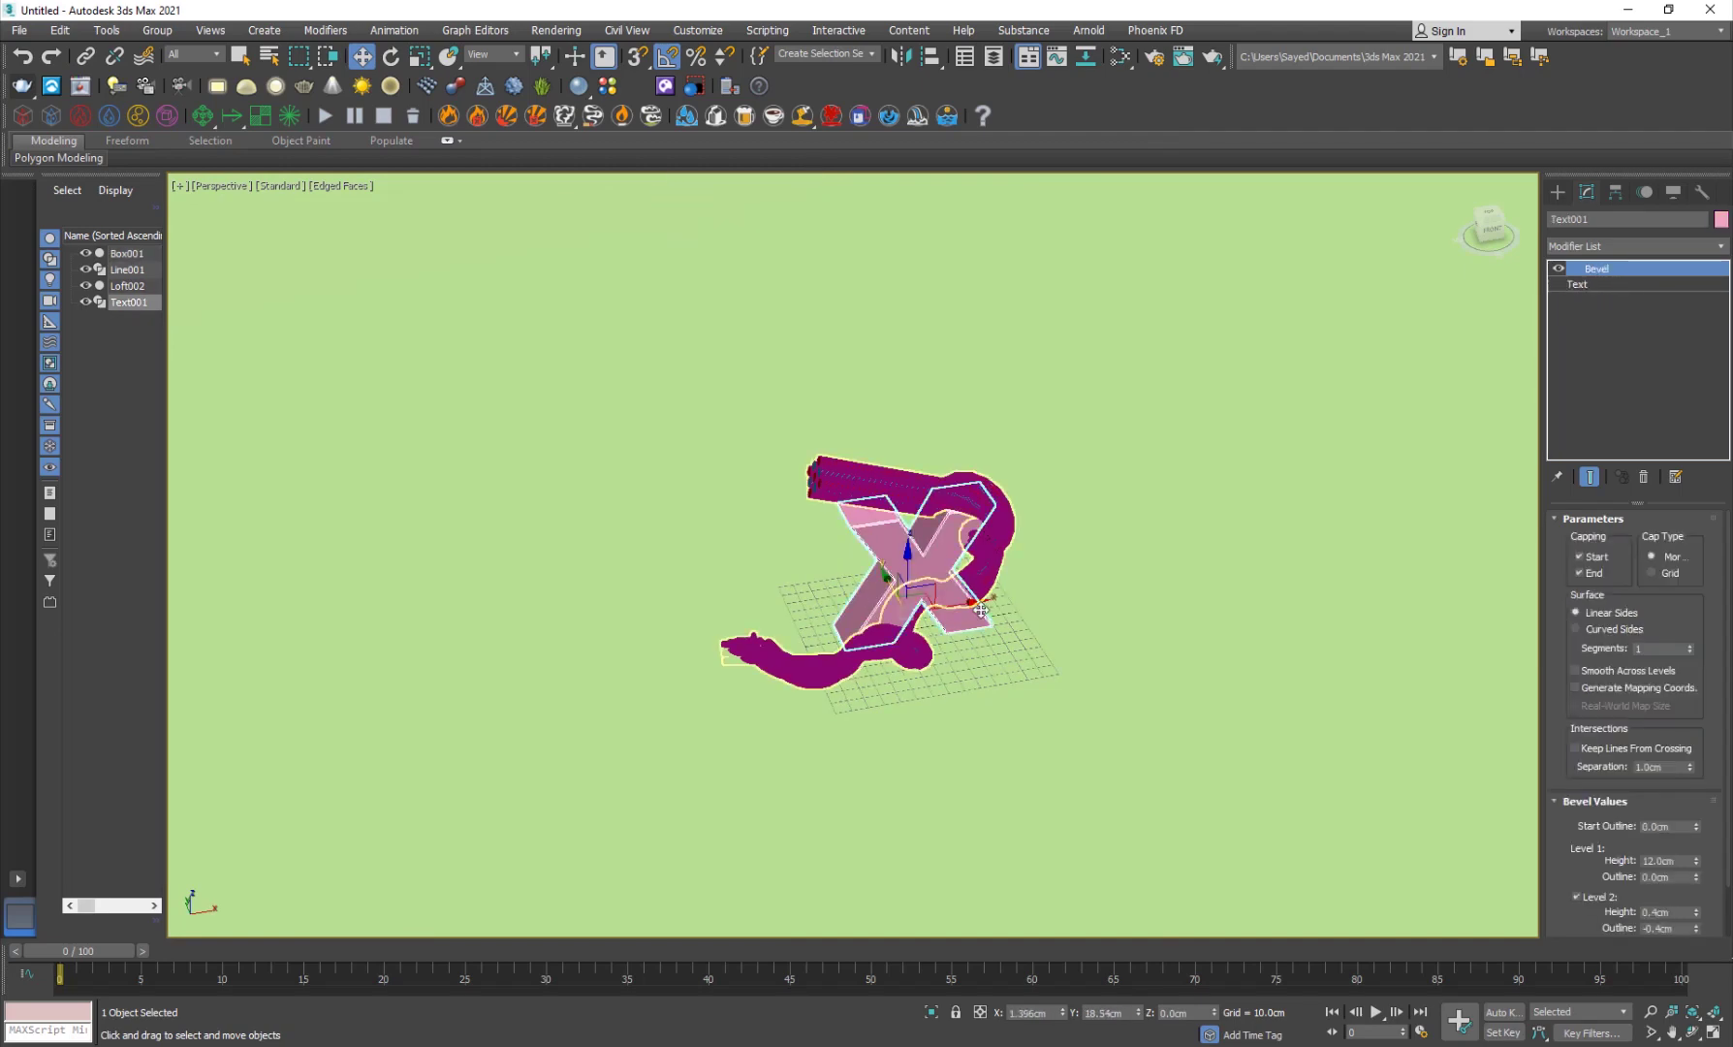
pyautogui.scroll(4, 977, 598)
pyautogui.keyDown('alt'); pyautogui.moveTo(976, 598); pyautogui.dragTo(755, 660, button='middle'); pyautogui.keyUp('alt')
pyautogui.scroll(-4, 804, 568)
pyautogui.scroll(5, 823, 635)
pyautogui.scroll(-10, 833, 641)
pyautogui.hotkey('ctrl', 'c')
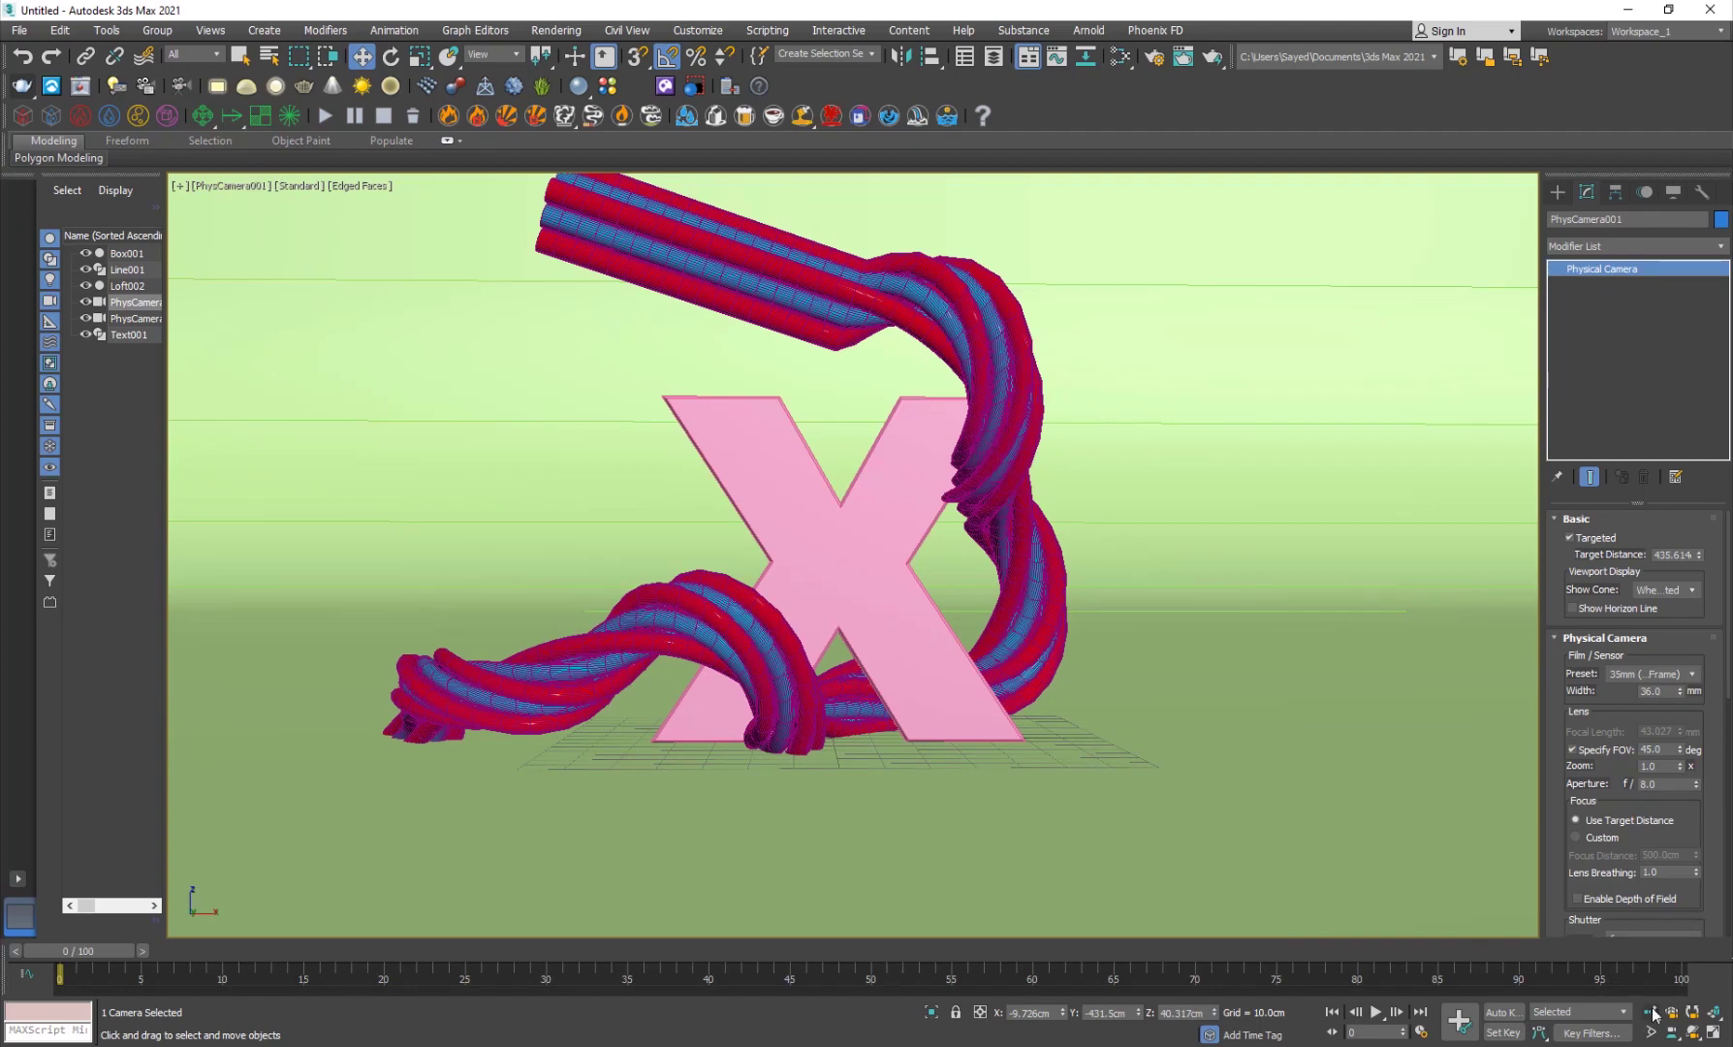
pyautogui.click(1652, 1012)
pyautogui.moveTo(835, 746); pyautogui.dragTo(835, 677)
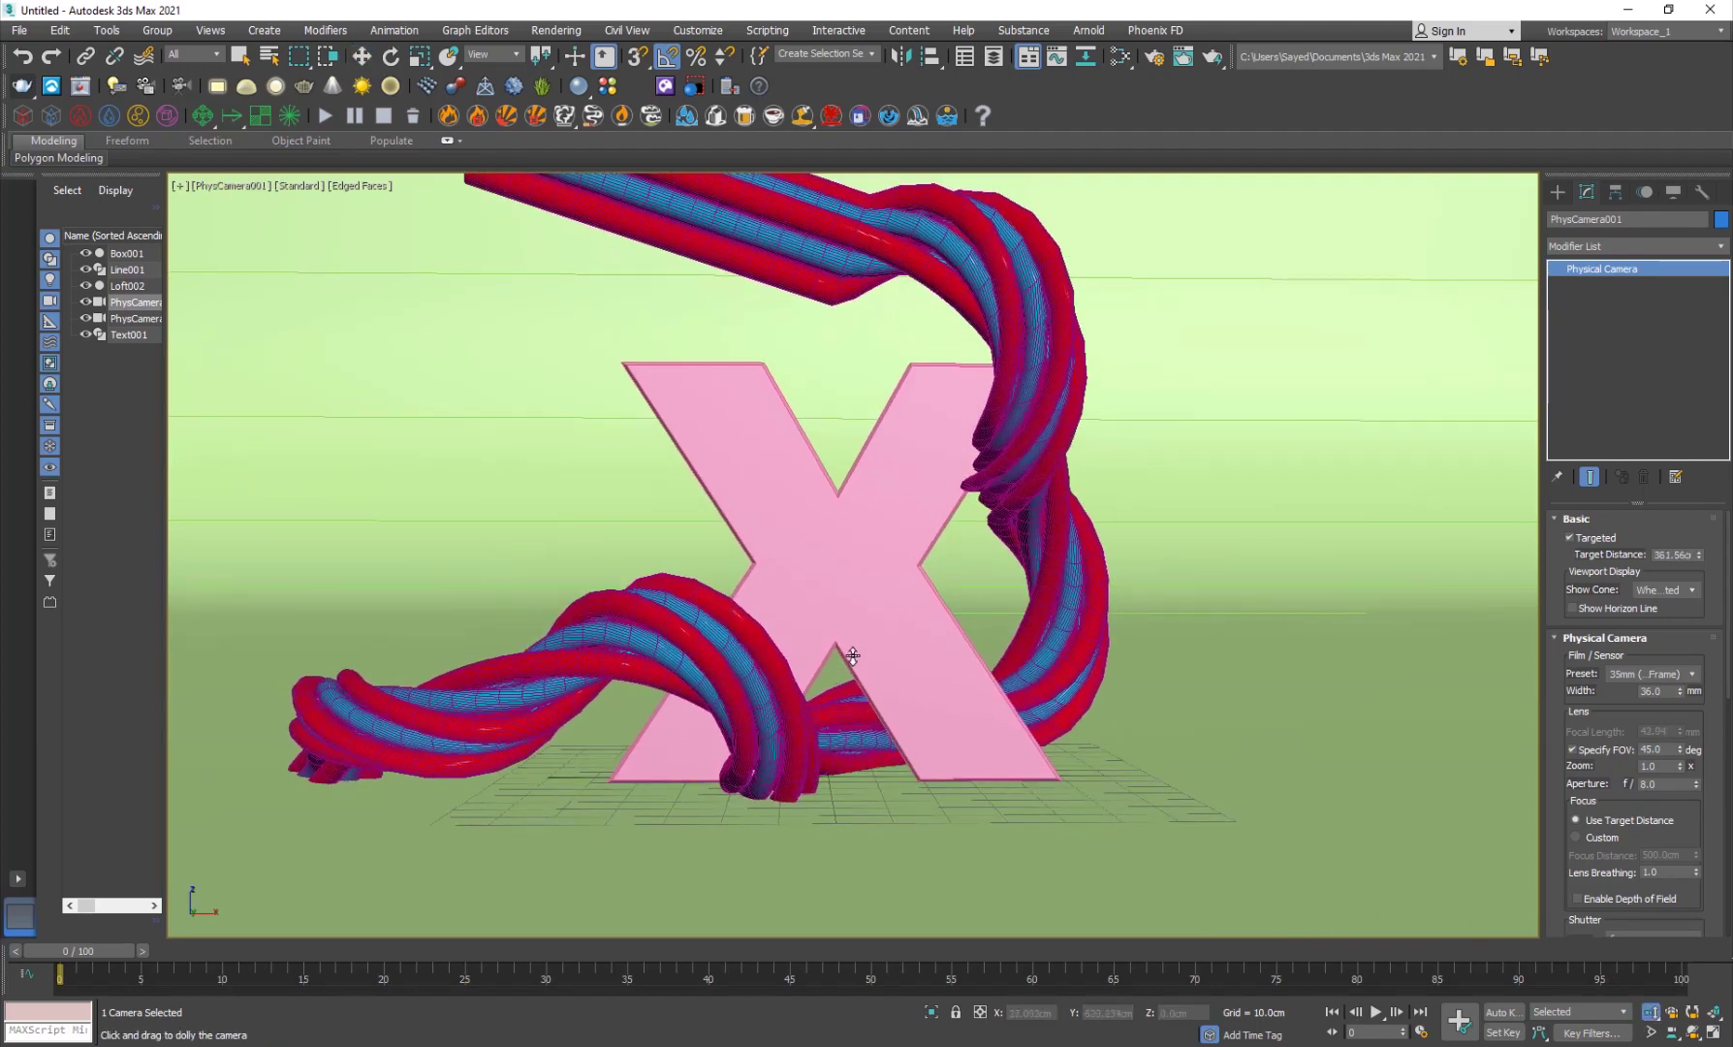
pyautogui.rightClick(853, 655)
# Assign a new V-Ray material to the enclosing box, darken its diffuse grey, and collapse the material's node
pyautogui.click(1222, 464)
pyautogui.press('m')
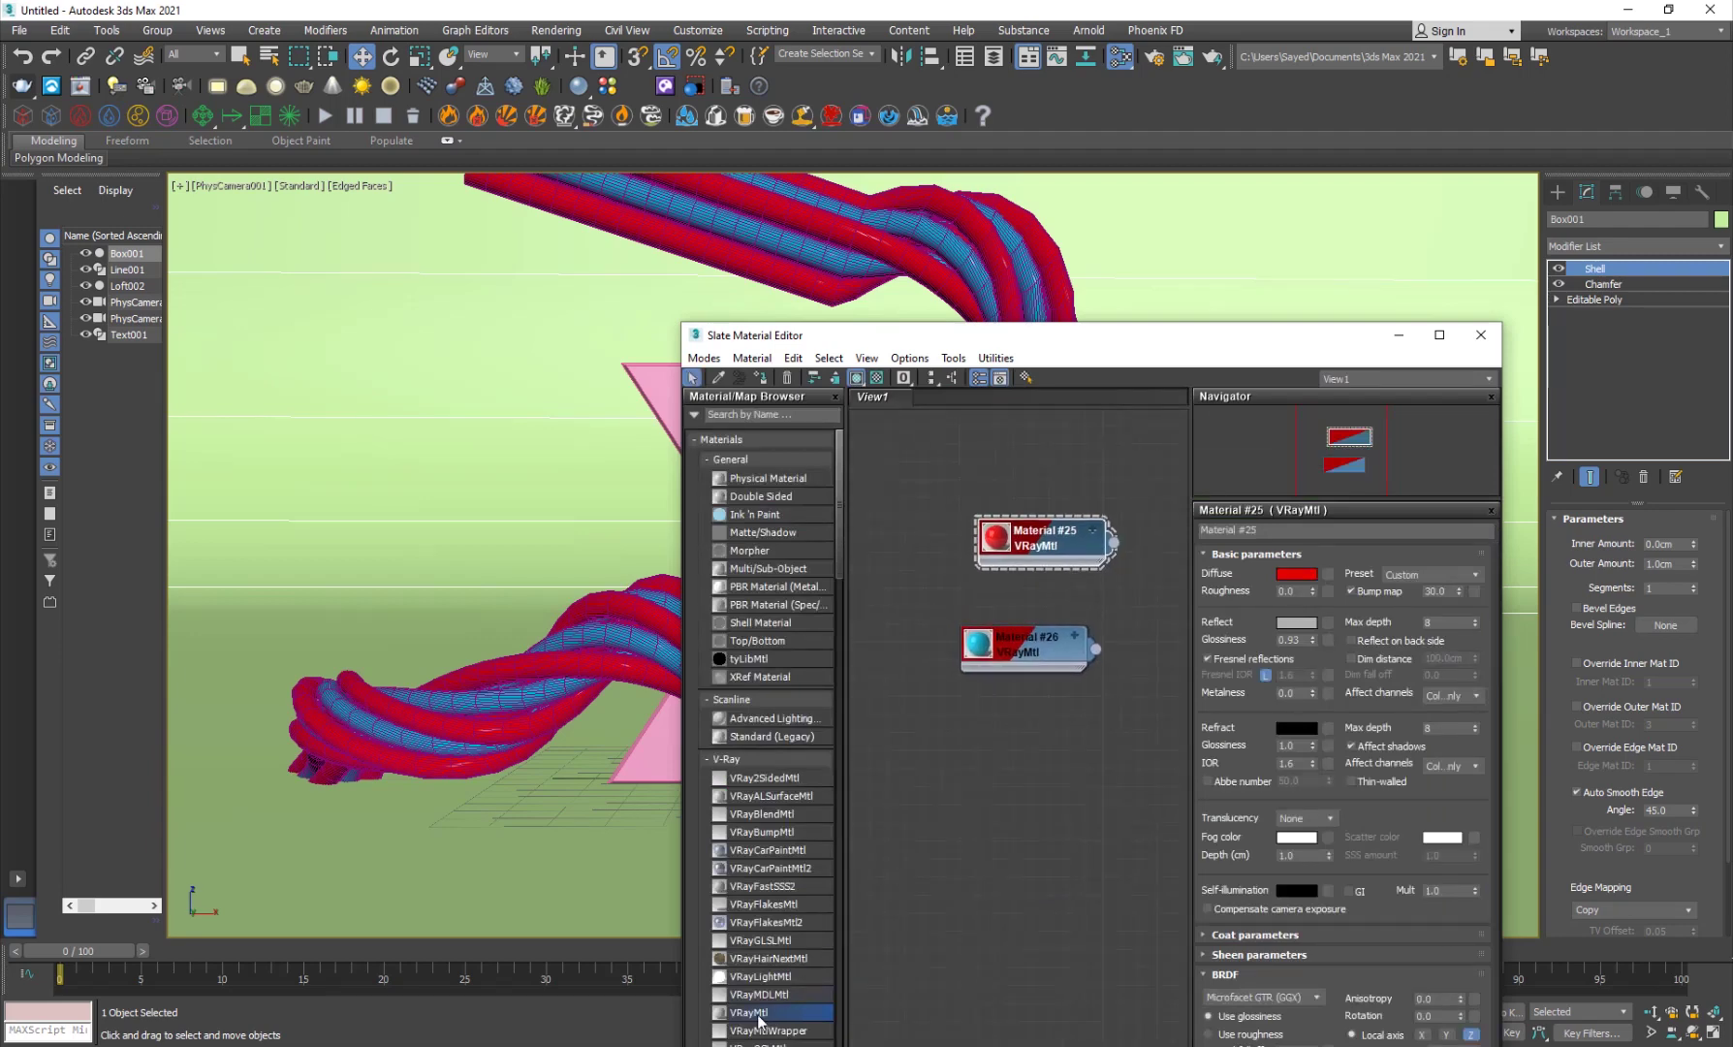
pyautogui.moveTo(760, 1013); pyautogui.dragTo(983, 780)
pyautogui.click(764, 379)
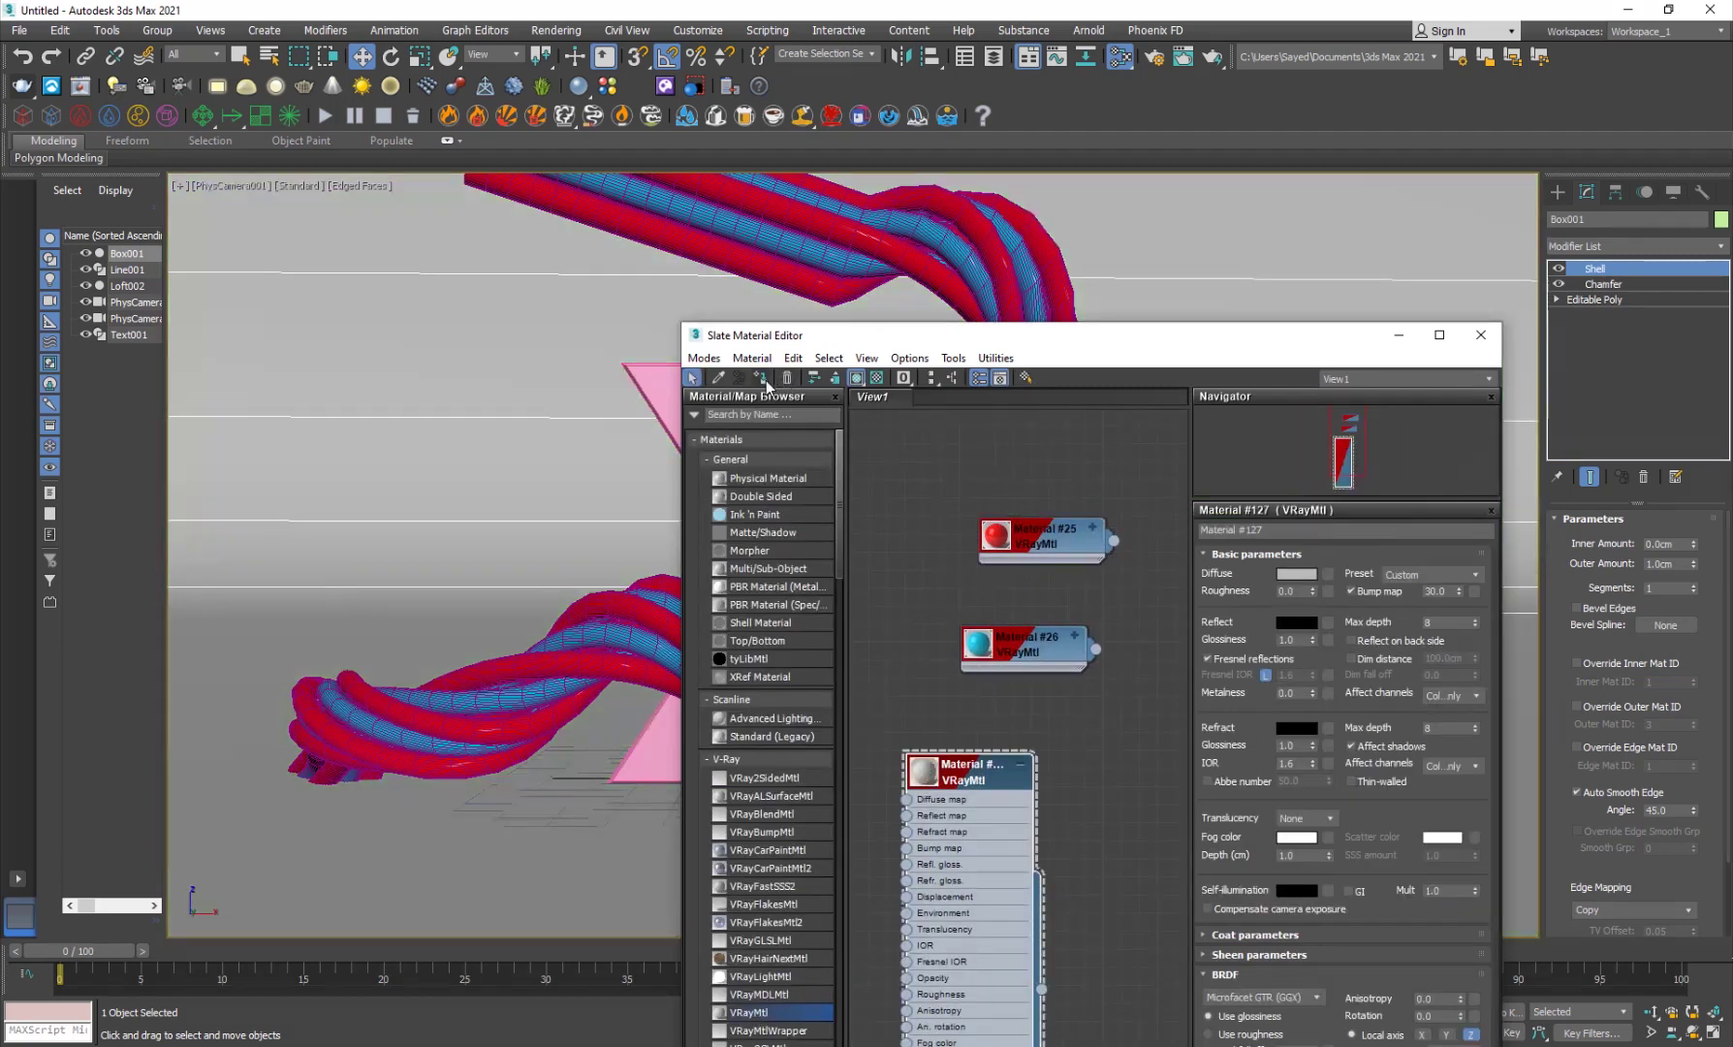
pyautogui.click(1296, 574)
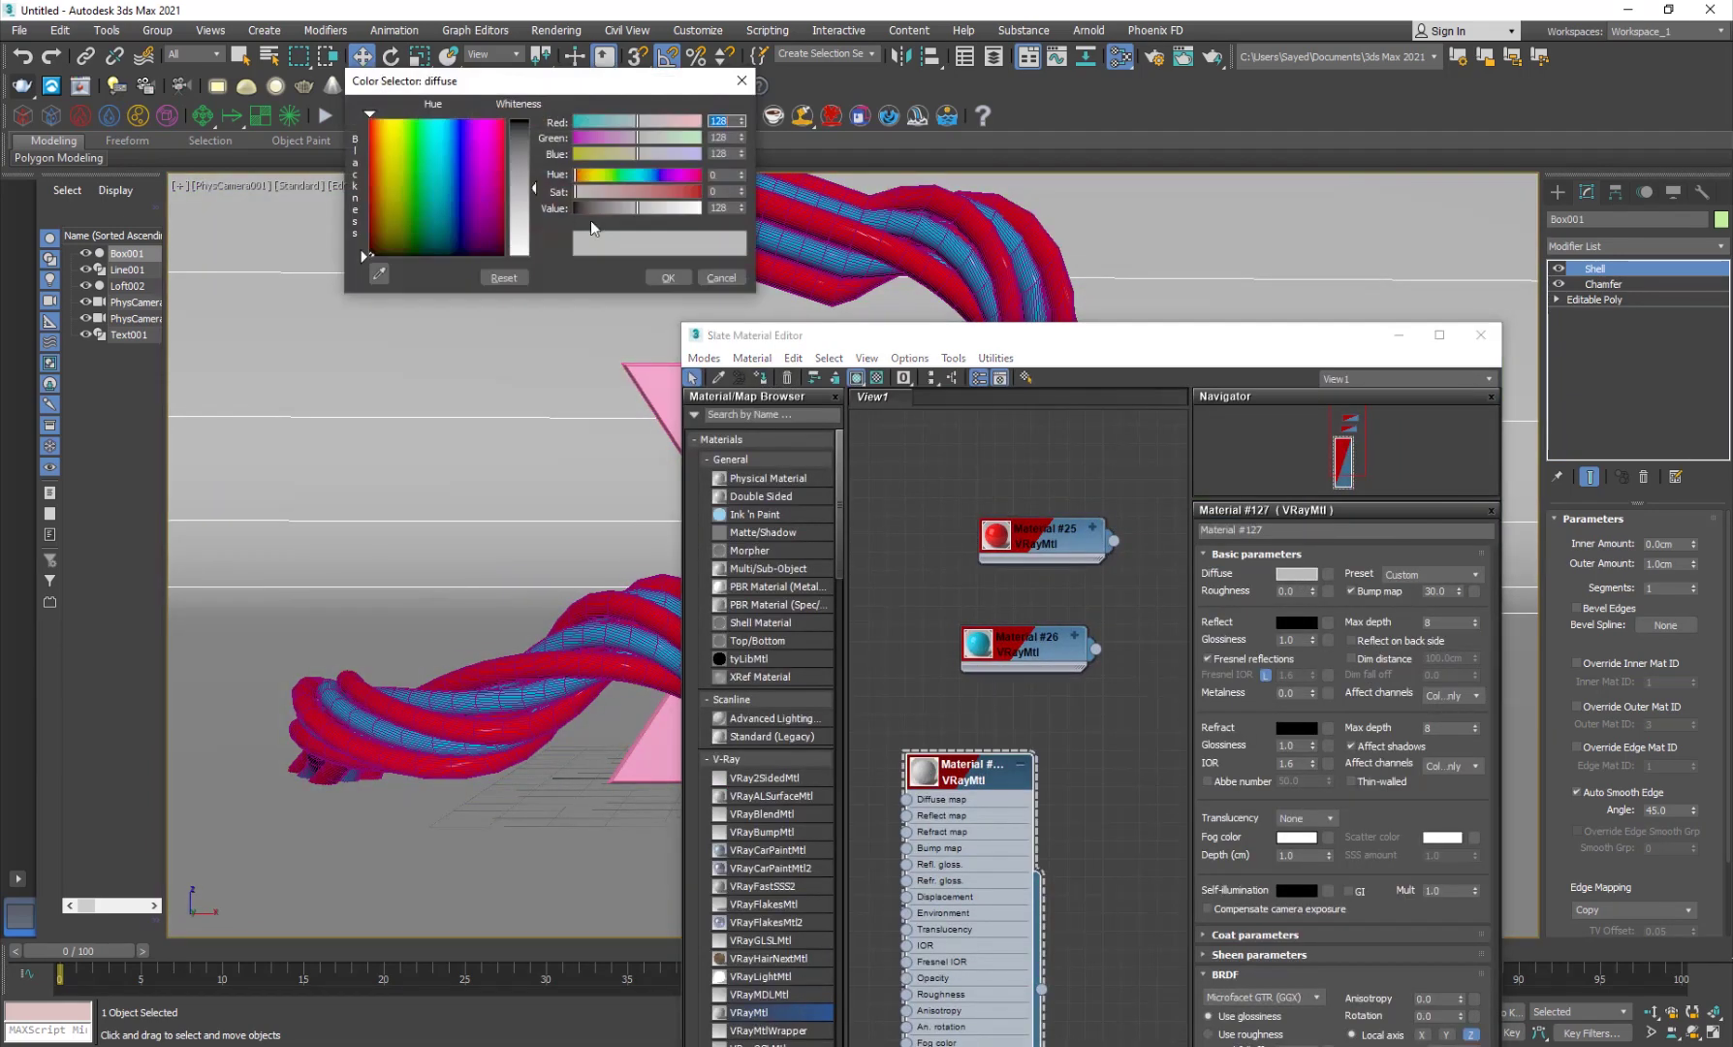
pyautogui.click(526, 156)
pyautogui.click(667, 279)
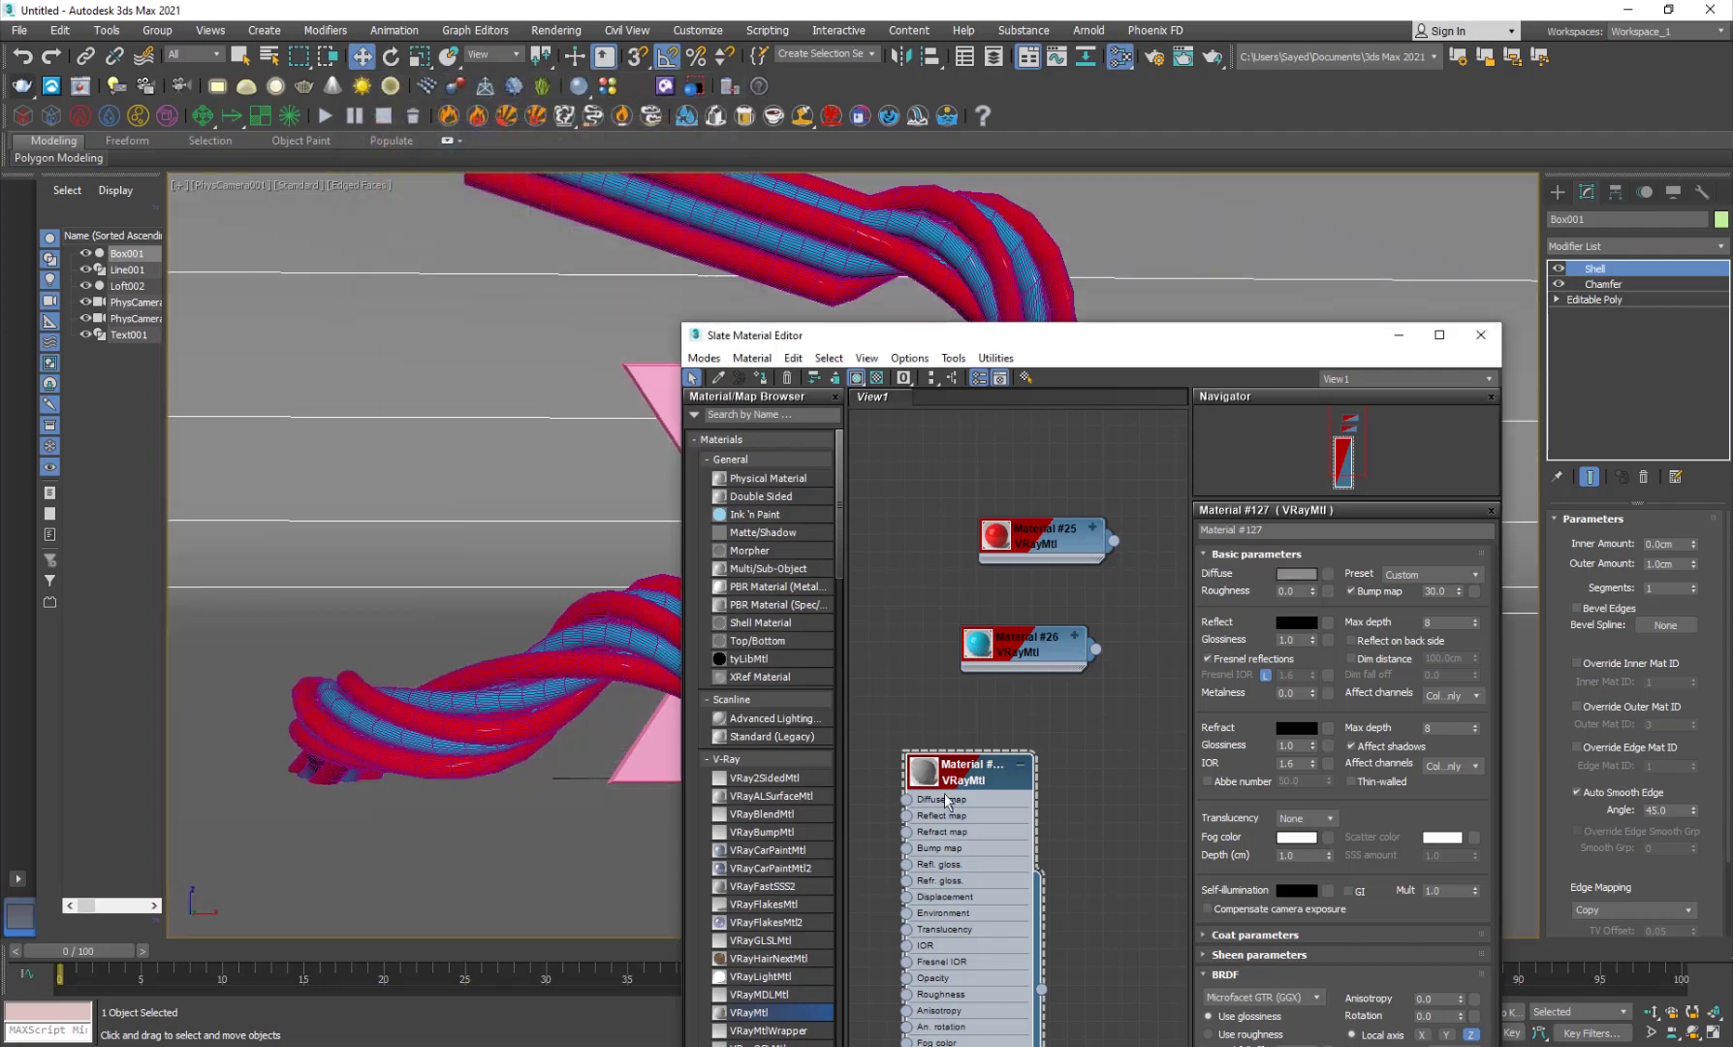
pyautogui.click(1015, 768)
pyautogui.moveTo(977, 778); pyautogui.dragTo(961, 759)
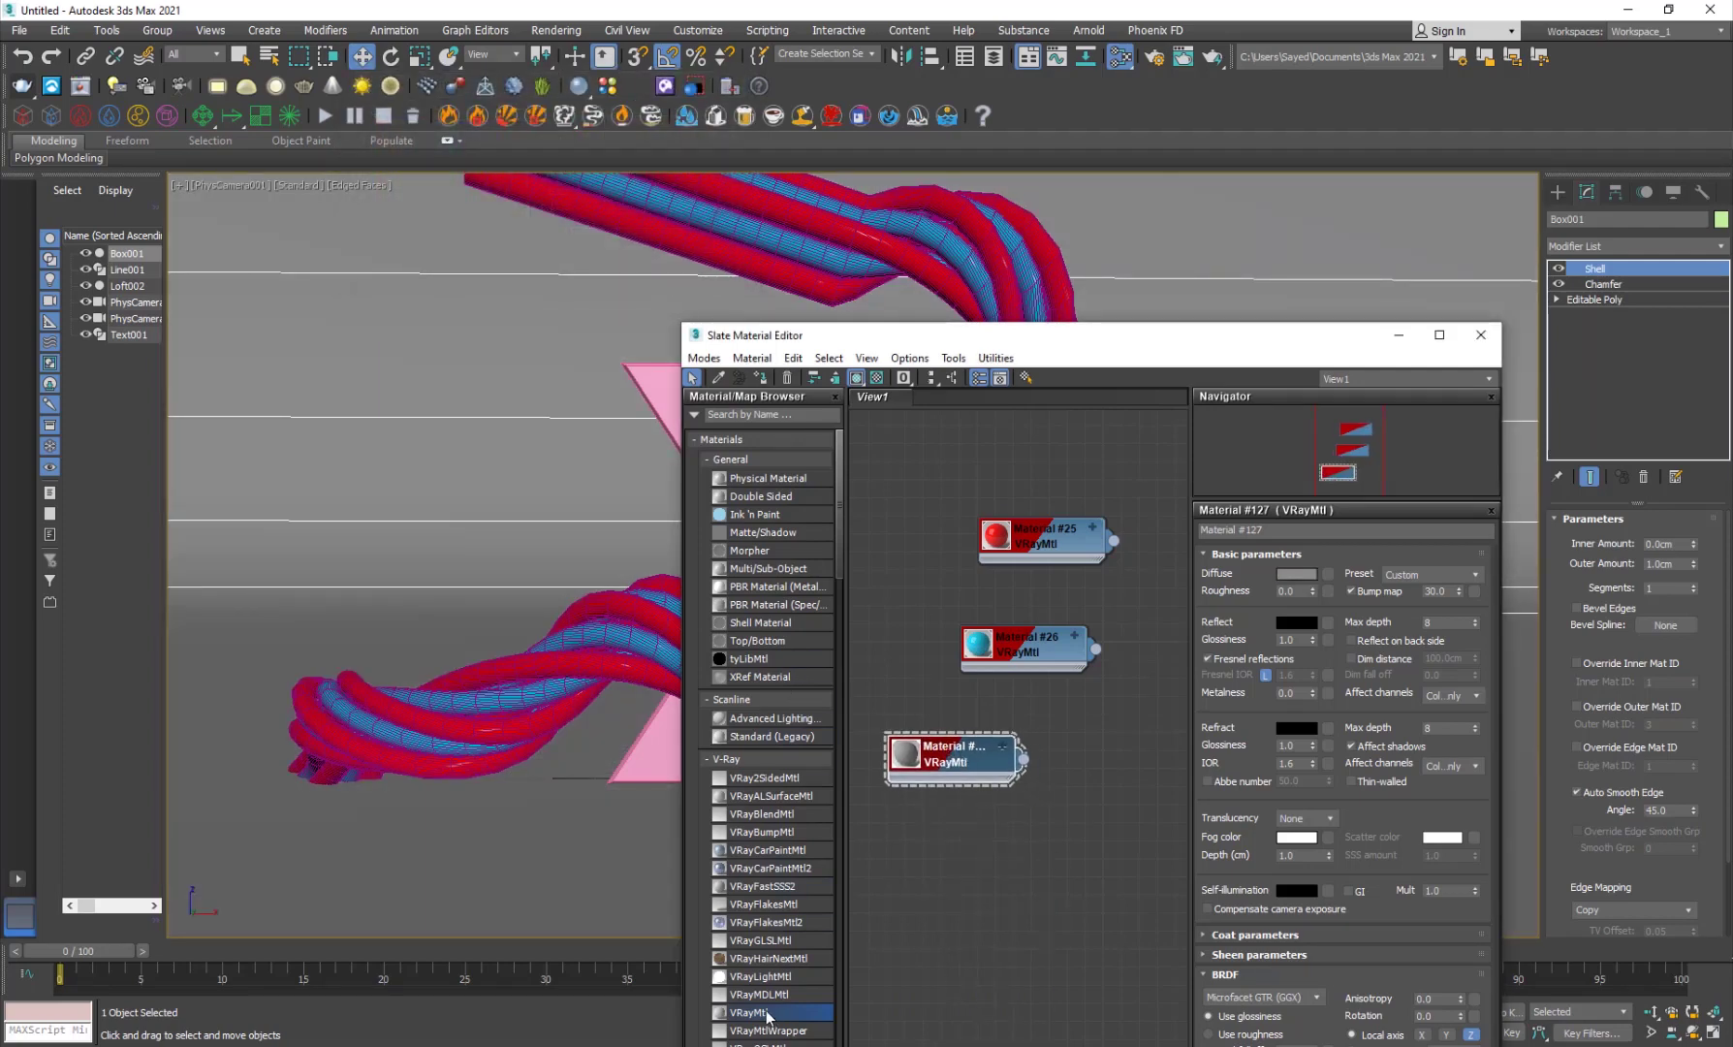
# Create another V-Ray material, assign it to the letter X, and set its diffuse colour to dark grey
pyautogui.click(1021, 900)
pyautogui.moveTo(763, 334); pyautogui.dragTo(1029, 101)
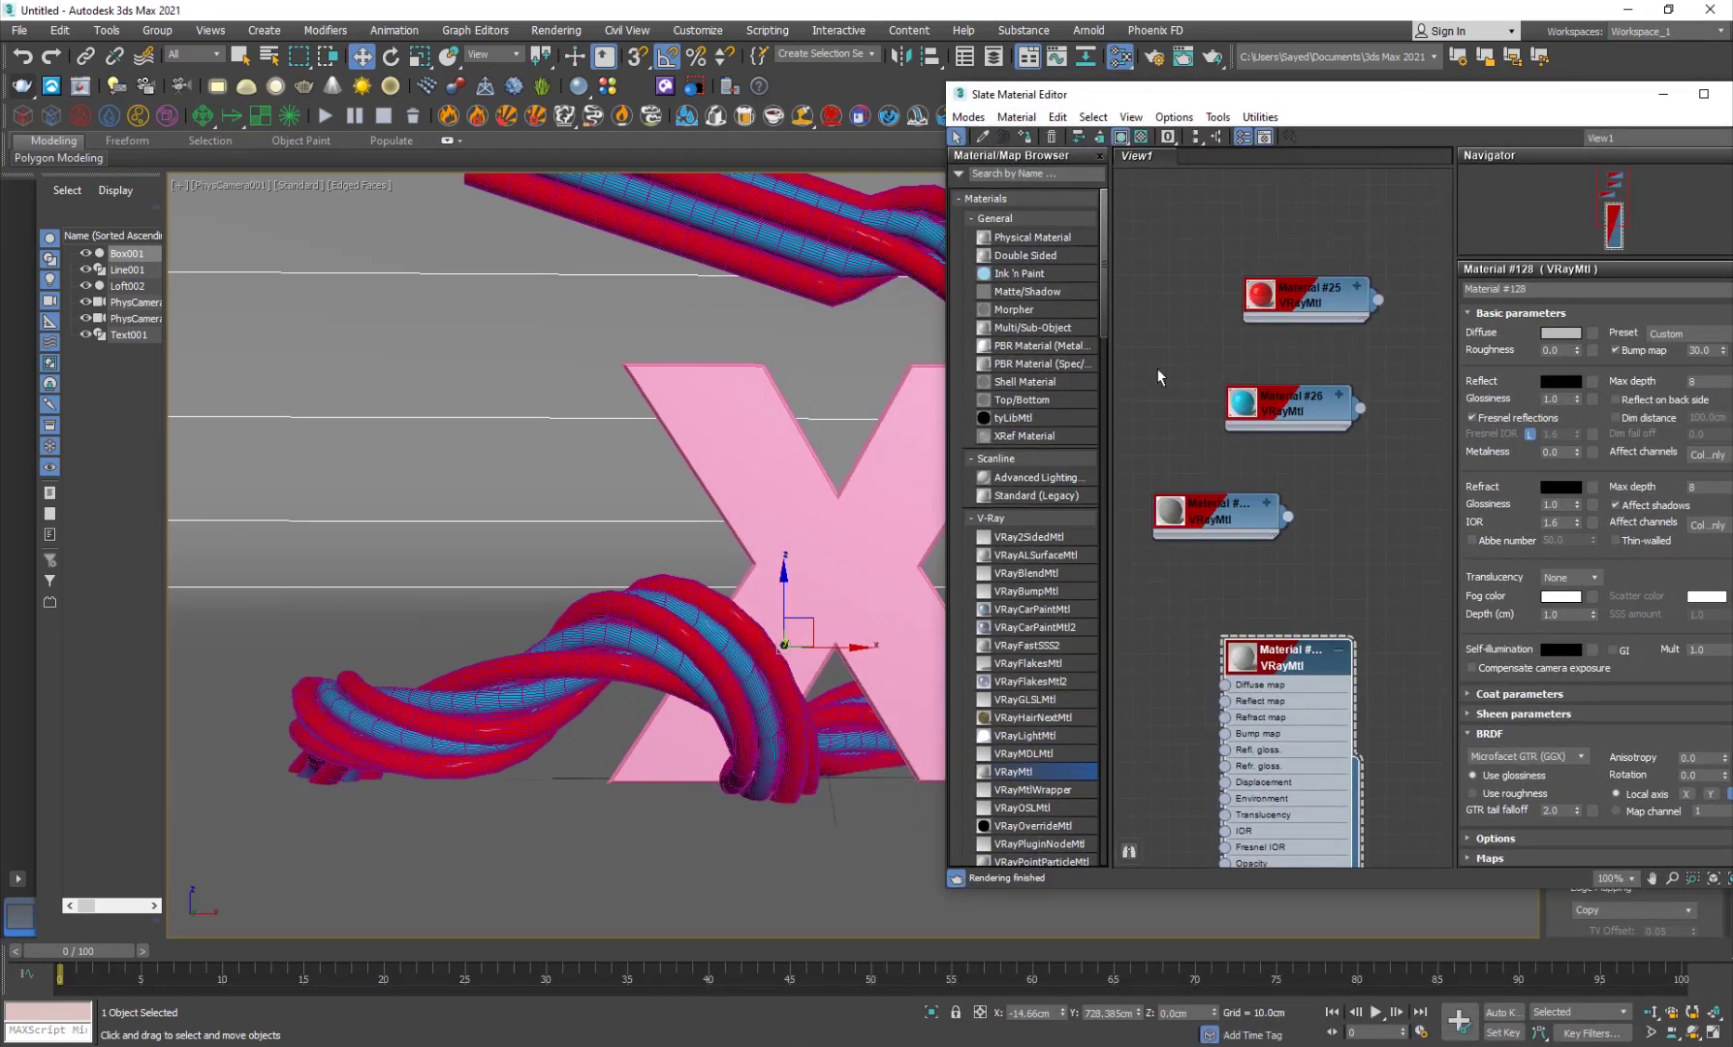
pyautogui.click(884, 517)
pyautogui.click(1030, 139)
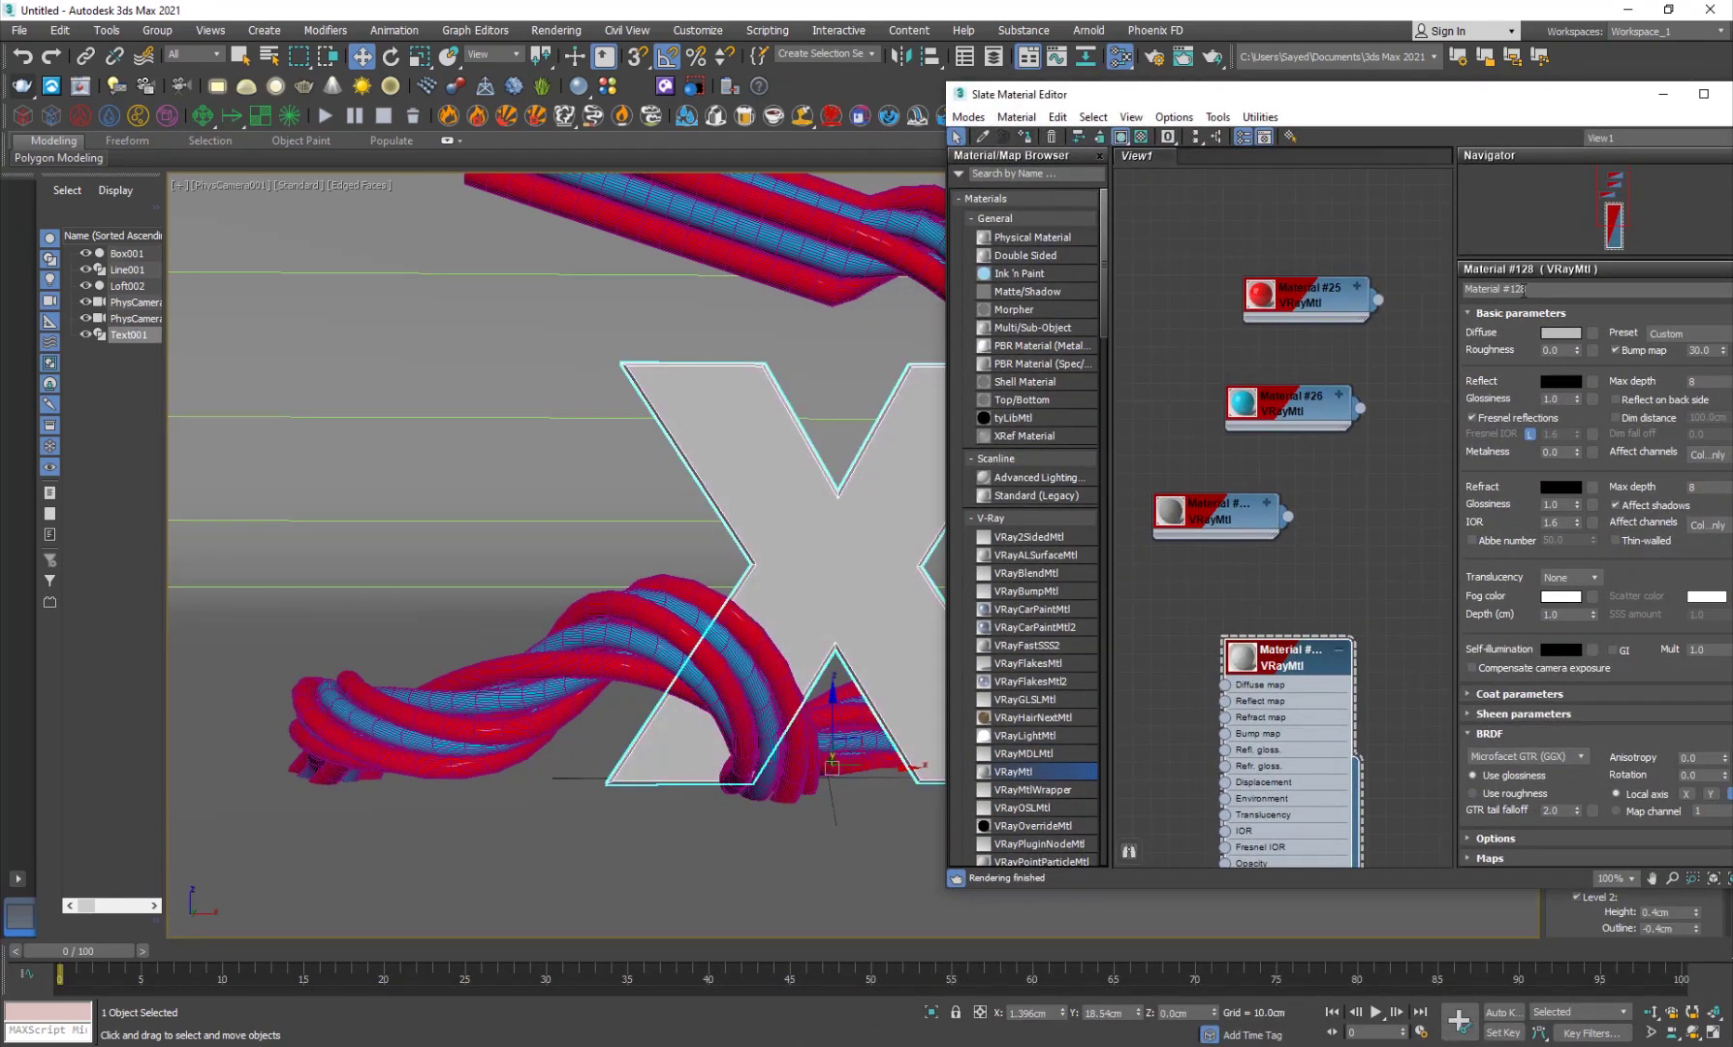
pyautogui.click(1572, 336)
pyautogui.moveTo(527, 164); pyautogui.dragTo(526, 141)
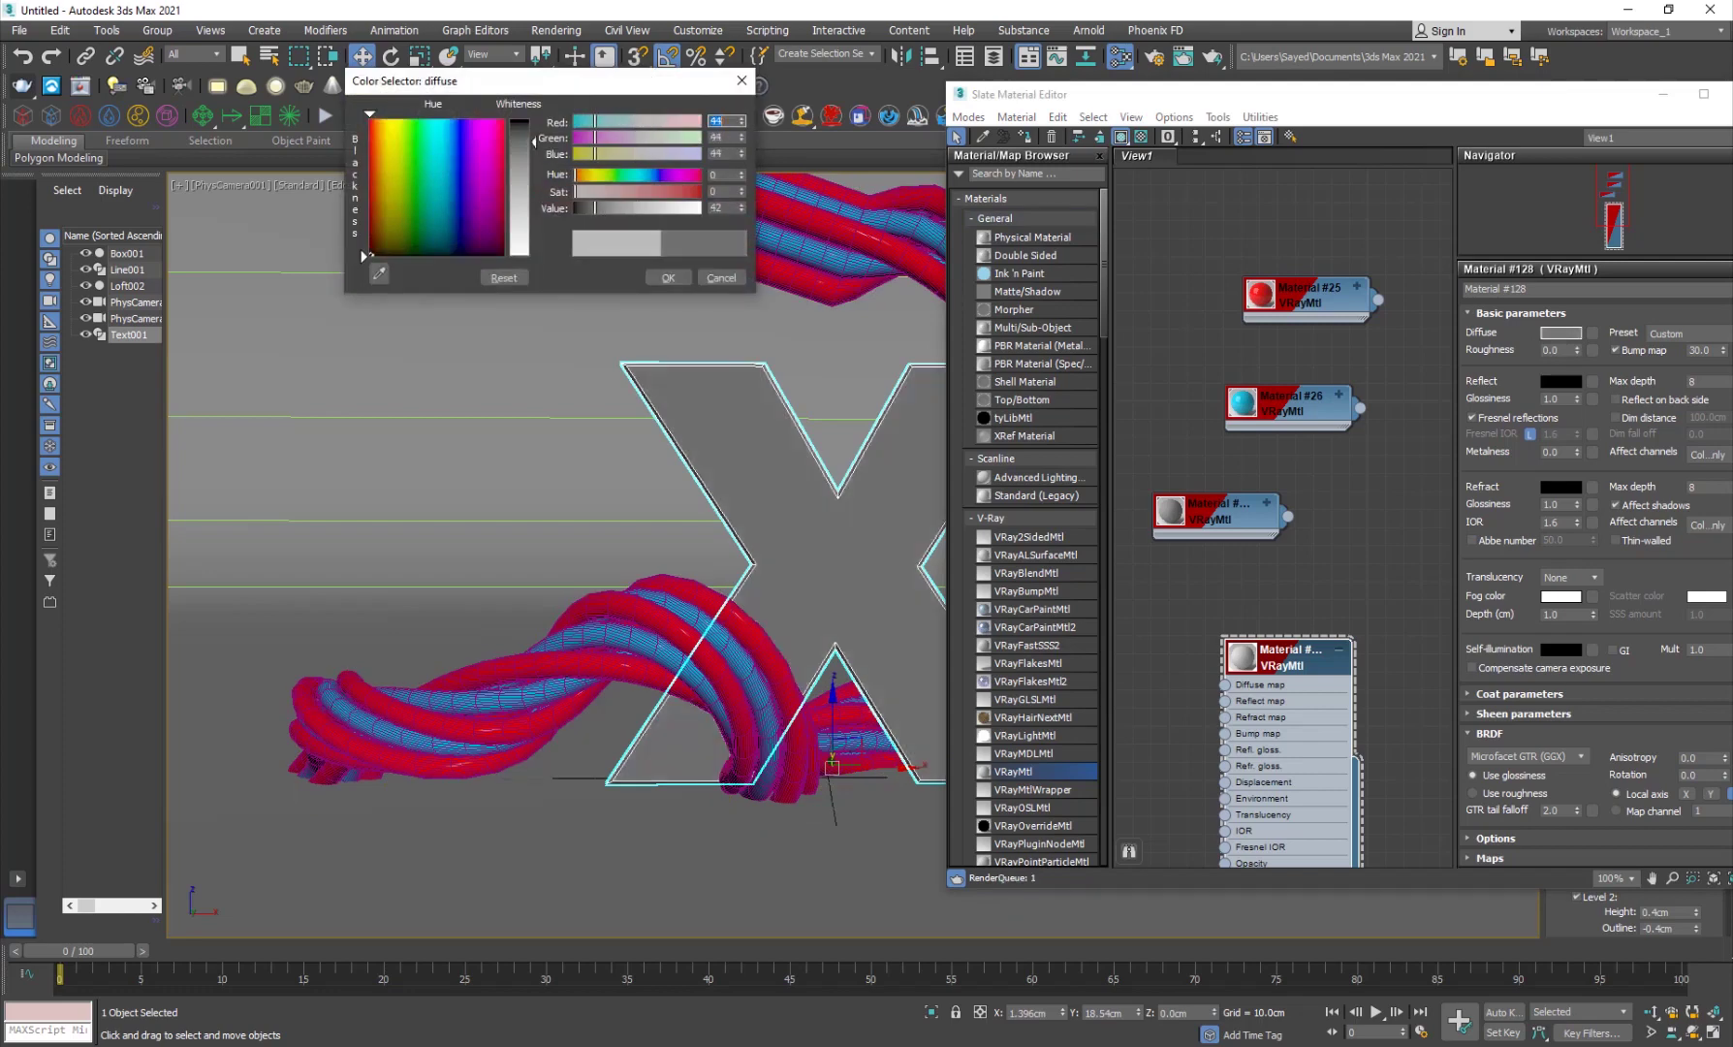
pyautogui.click(668, 278)
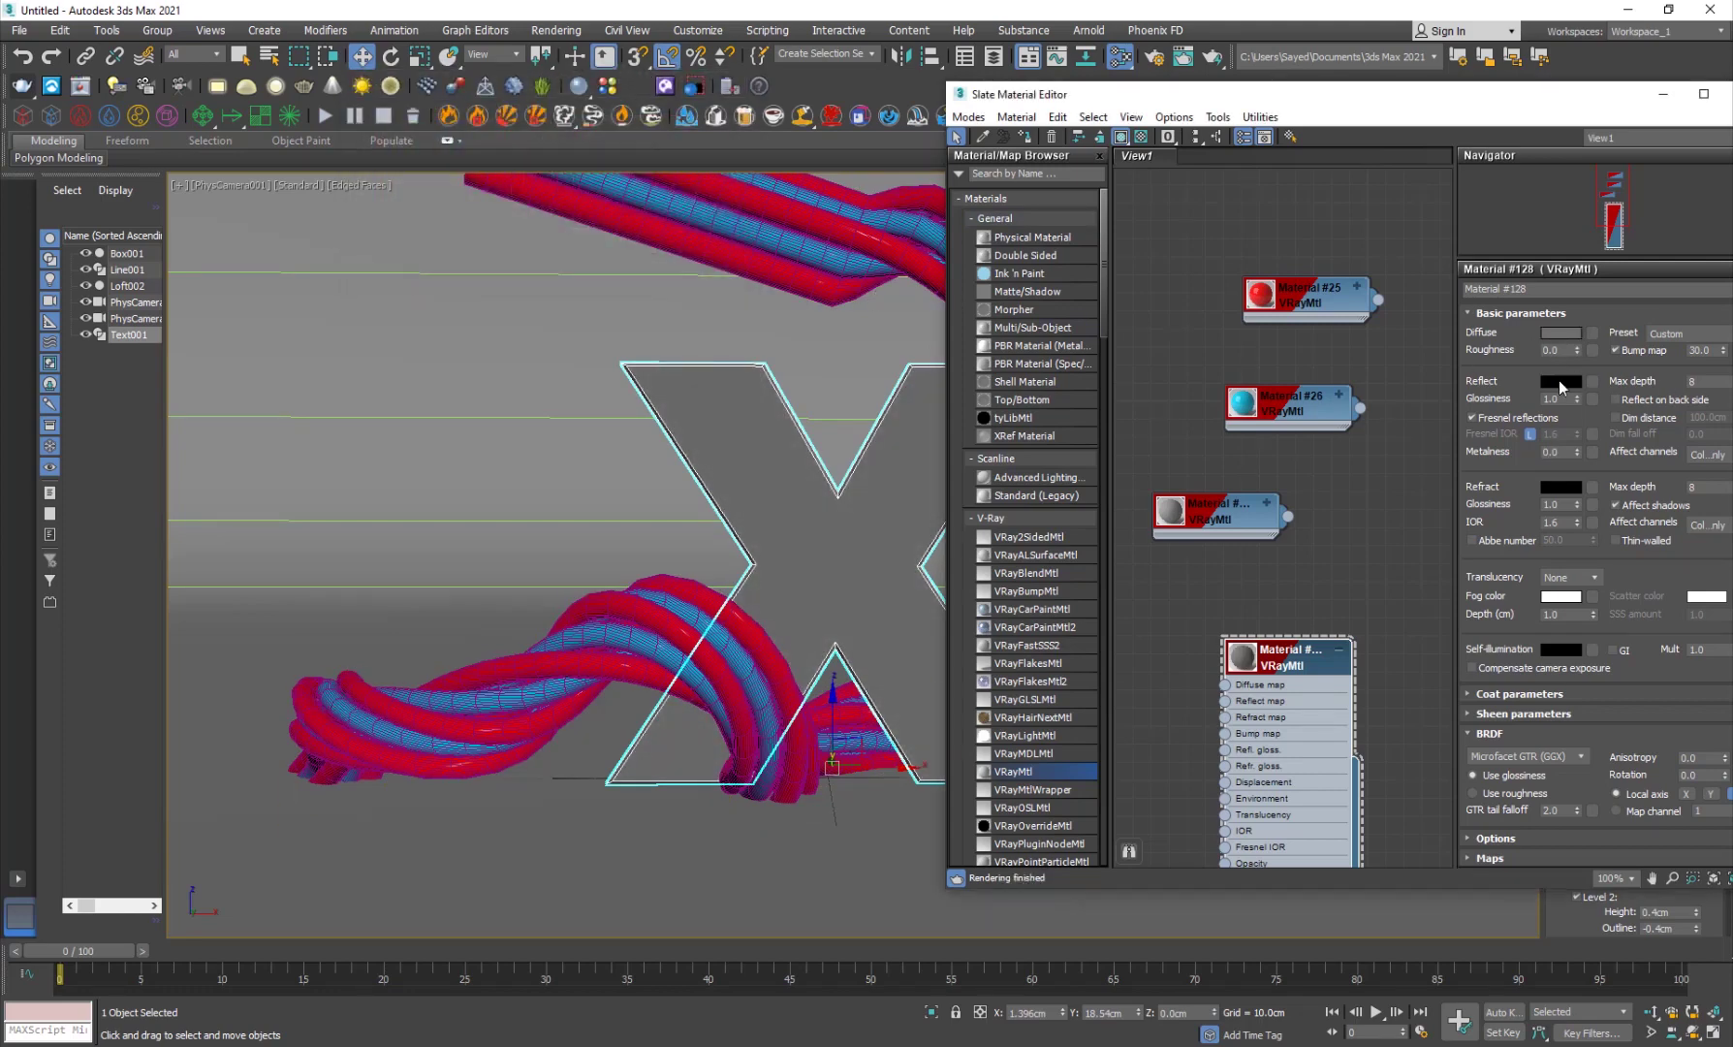
# Set the letter material's reflection to grey 134 and its reflection glossiness to 0.9, and close the material editor
pyautogui.click(1559, 386)
pyautogui.moveTo(524, 173); pyautogui.dragTo(528, 192)
pyautogui.click(662, 280)
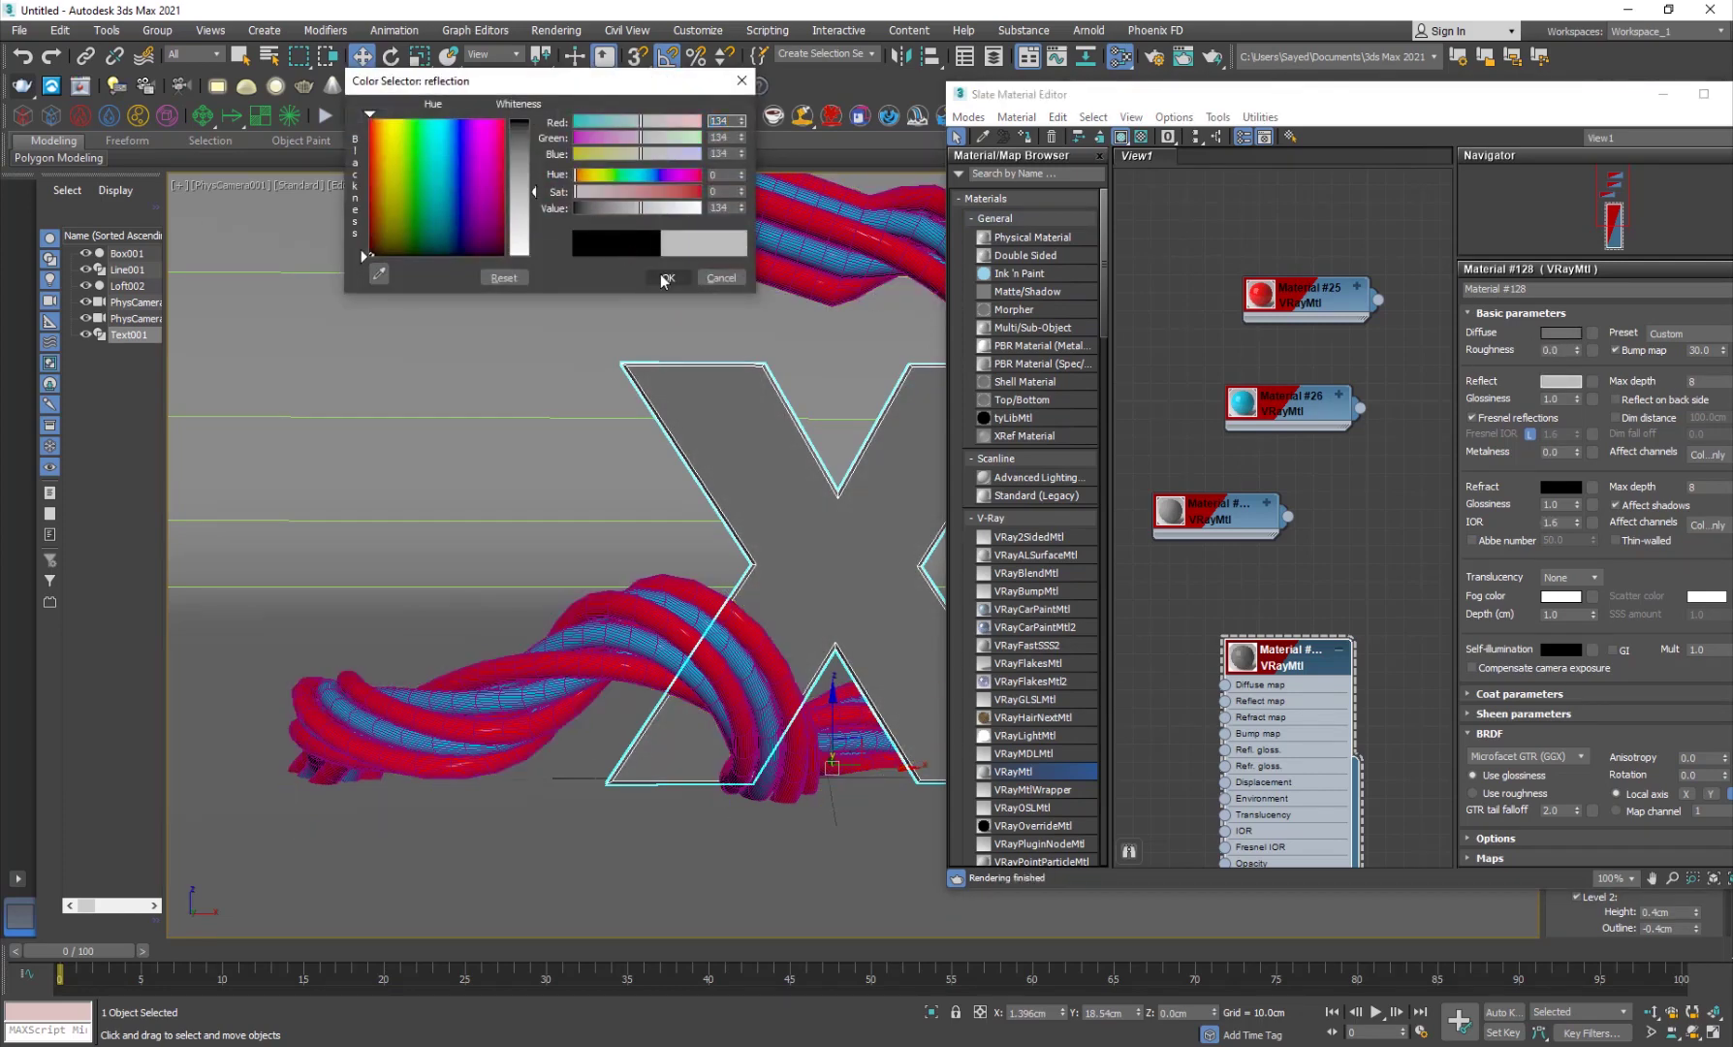
pyautogui.moveTo(1578, 400); pyautogui.dragTo(1578, 411)
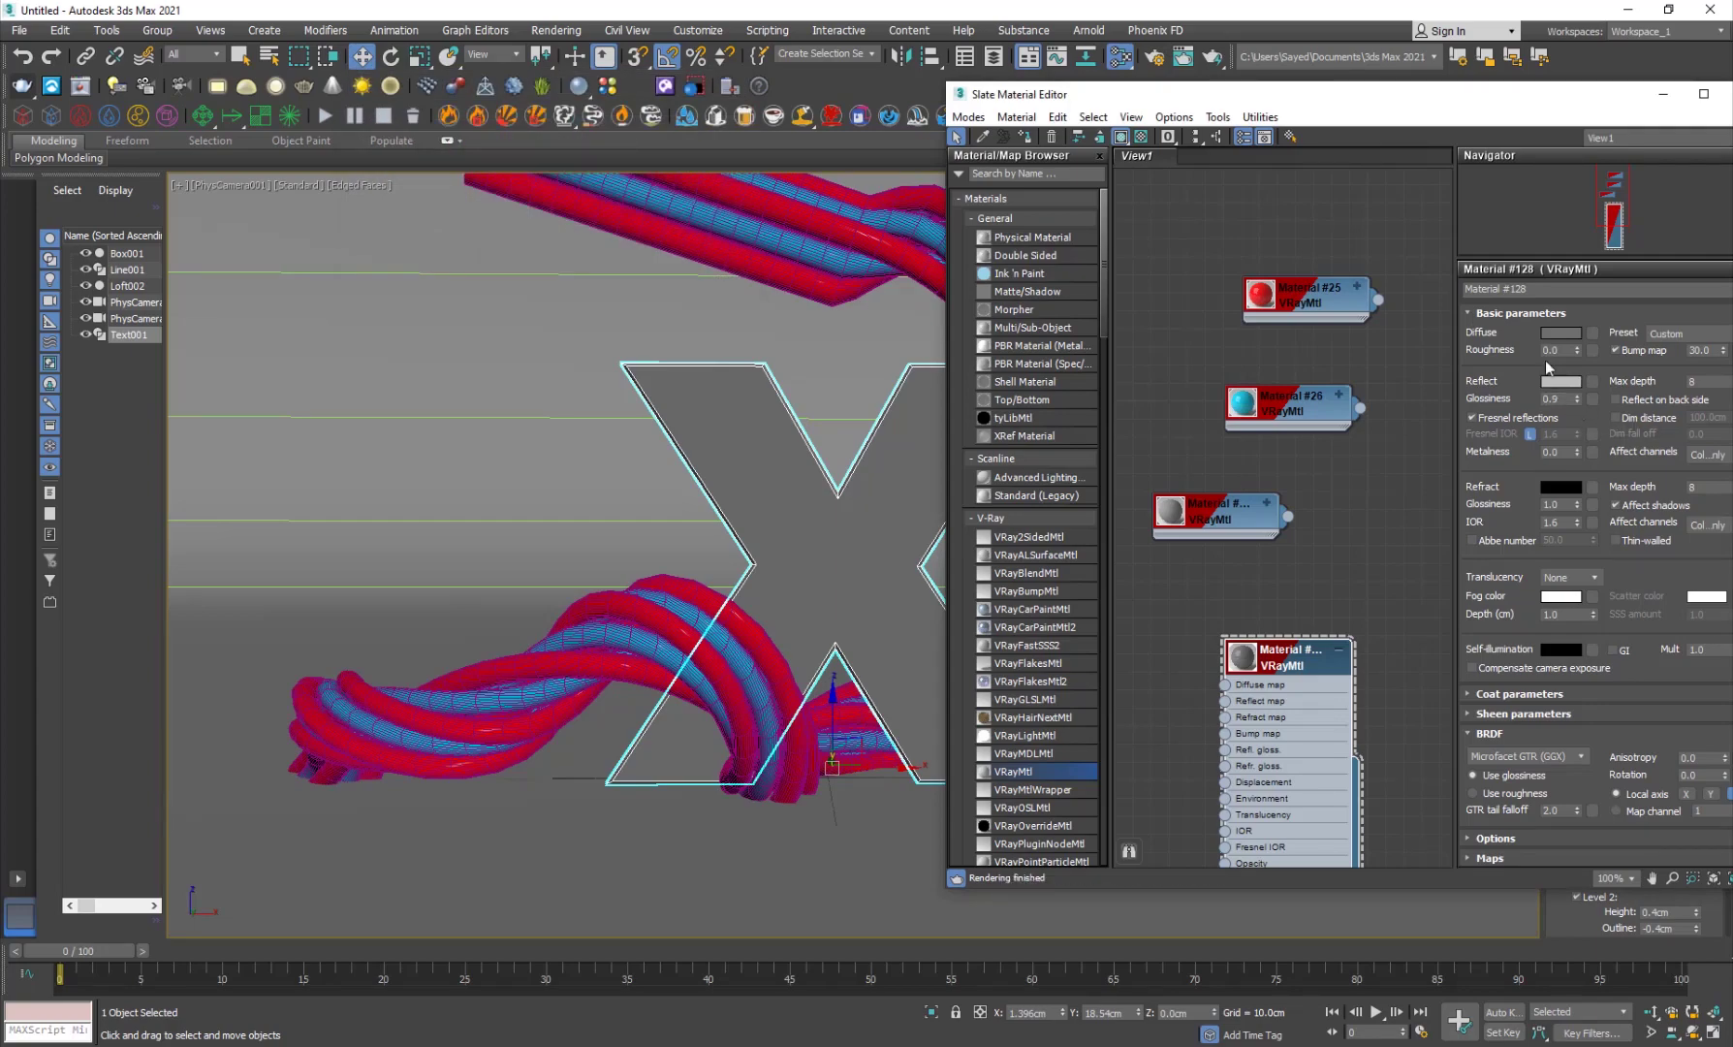
pyautogui.moveTo(1495, 107); pyautogui.dragTo(958, 201)
pyautogui.click(1206, 192)
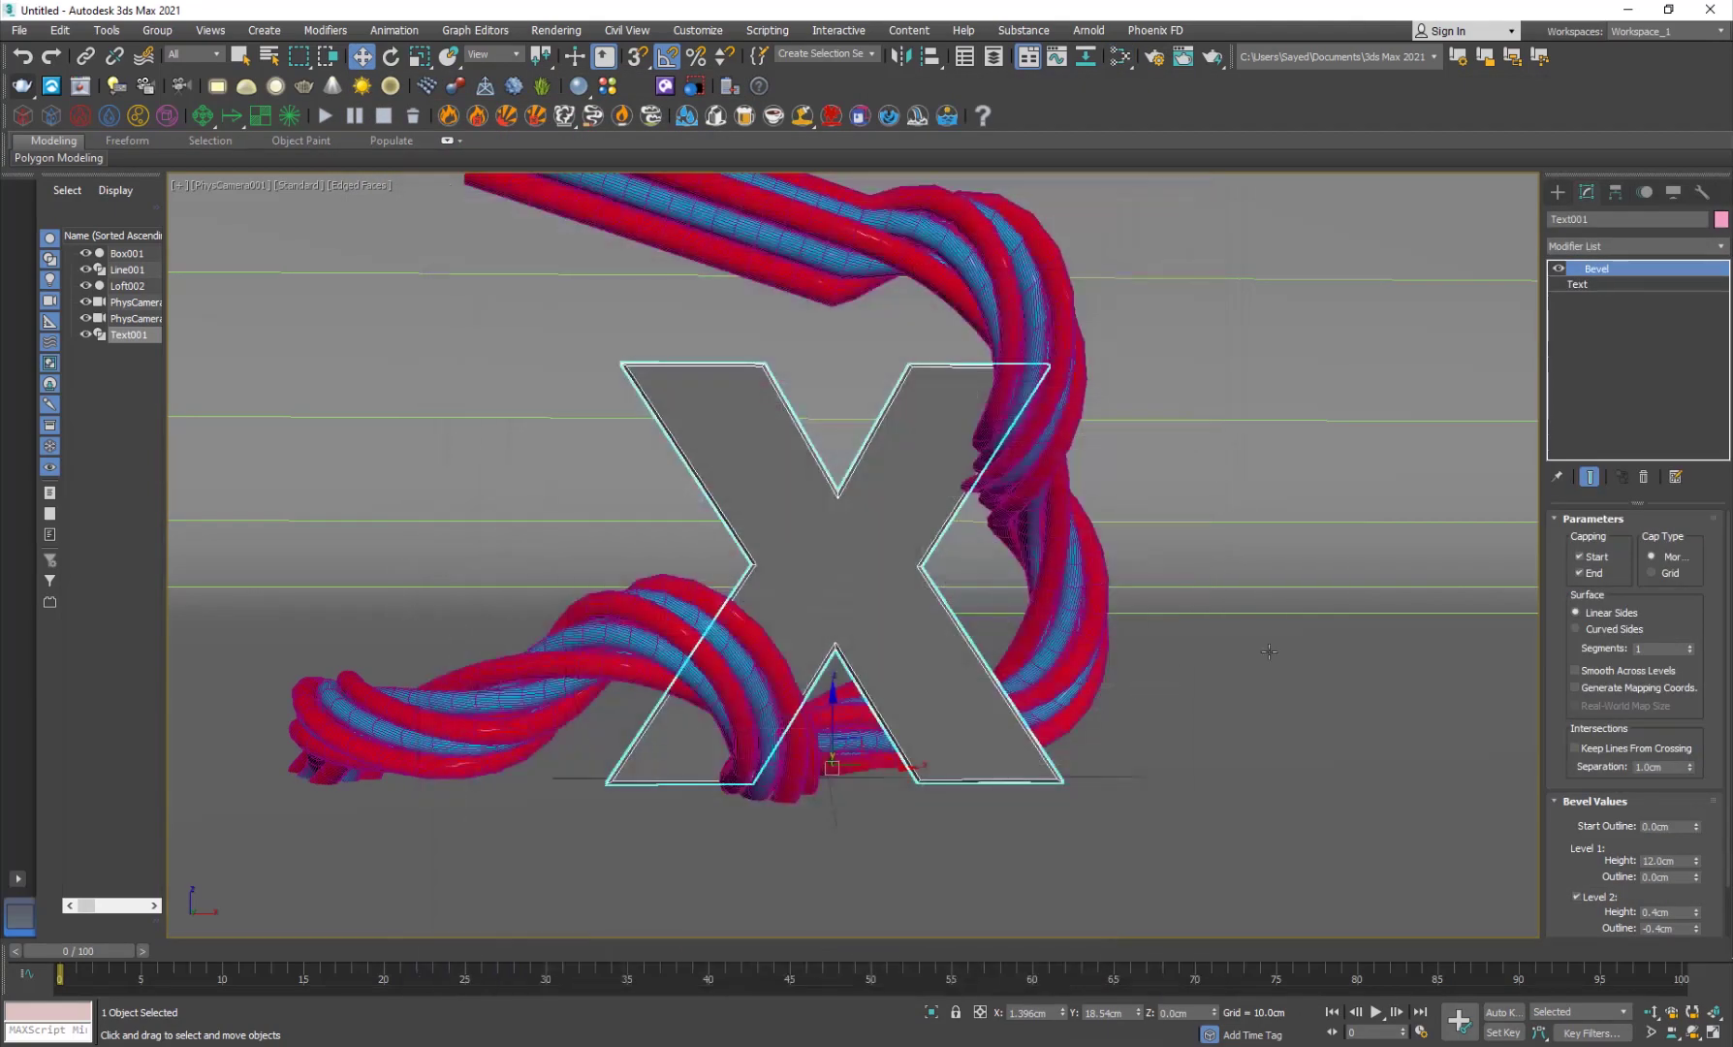
# Hide the edged faces and switch from the camera to an angled perspective view of the letter X
pyautogui.click(1268, 651)
pyautogui.press('F4')
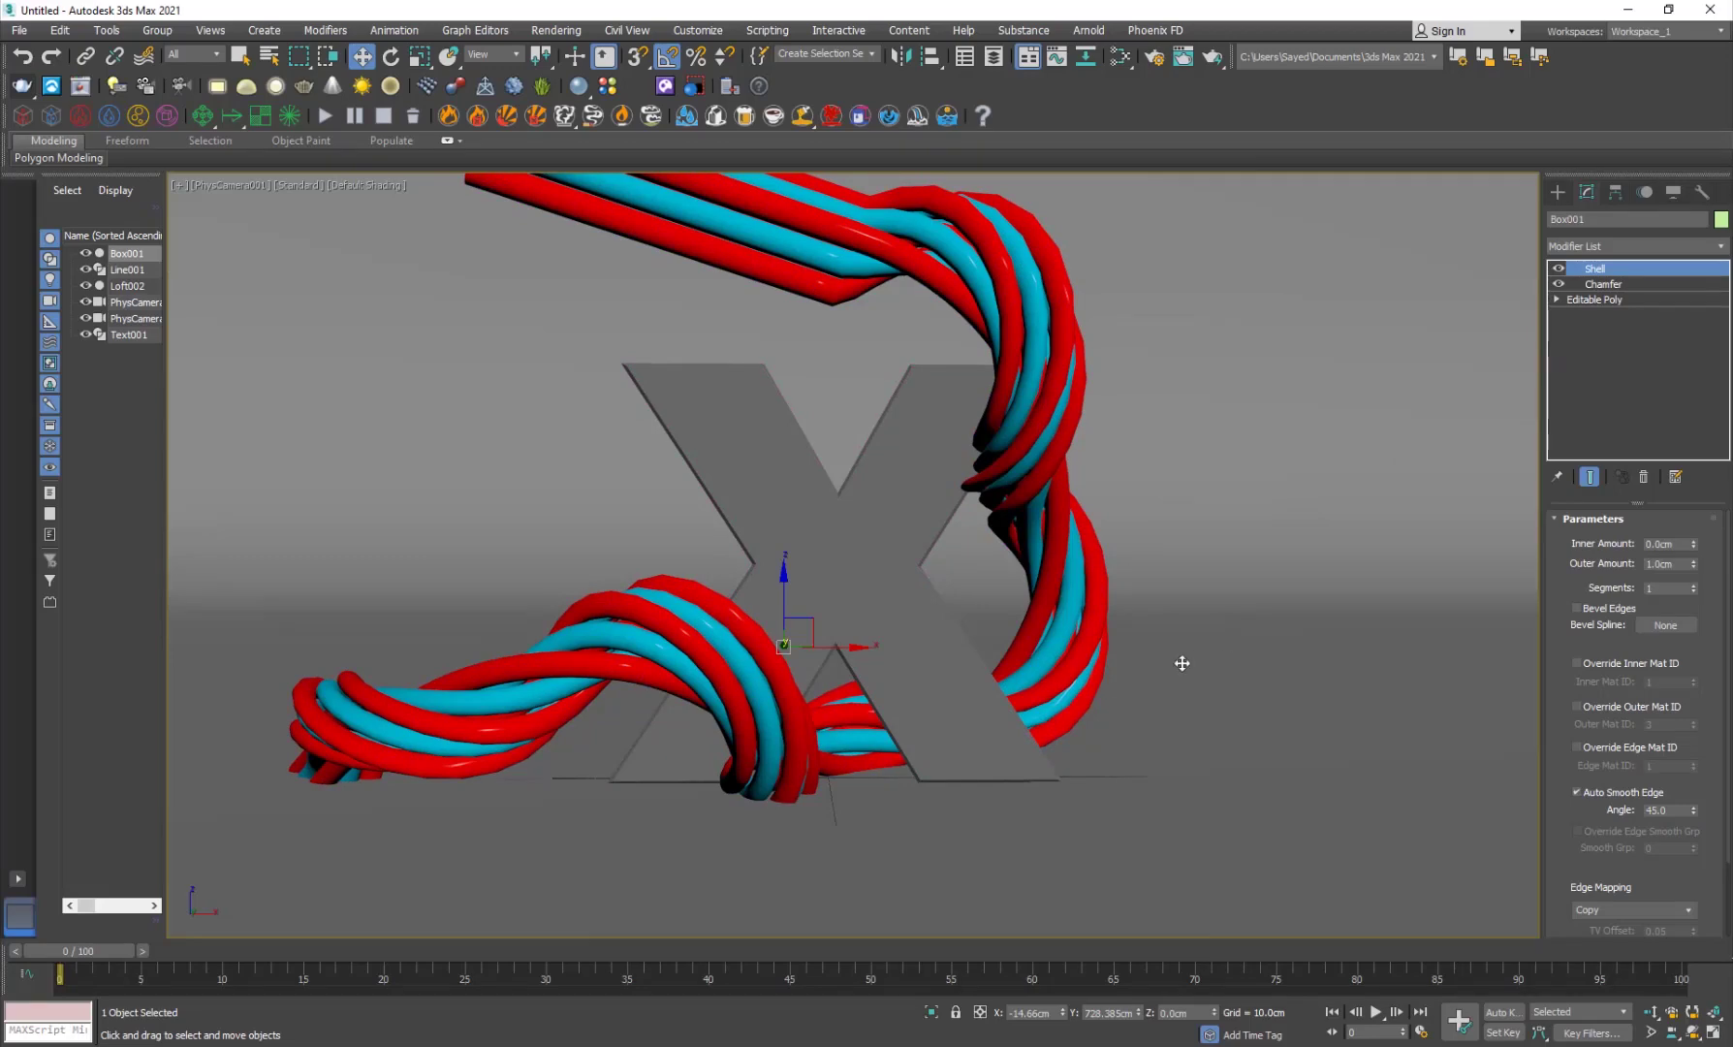
pyautogui.press('p')
pyautogui.scroll(-10, 1182, 577)
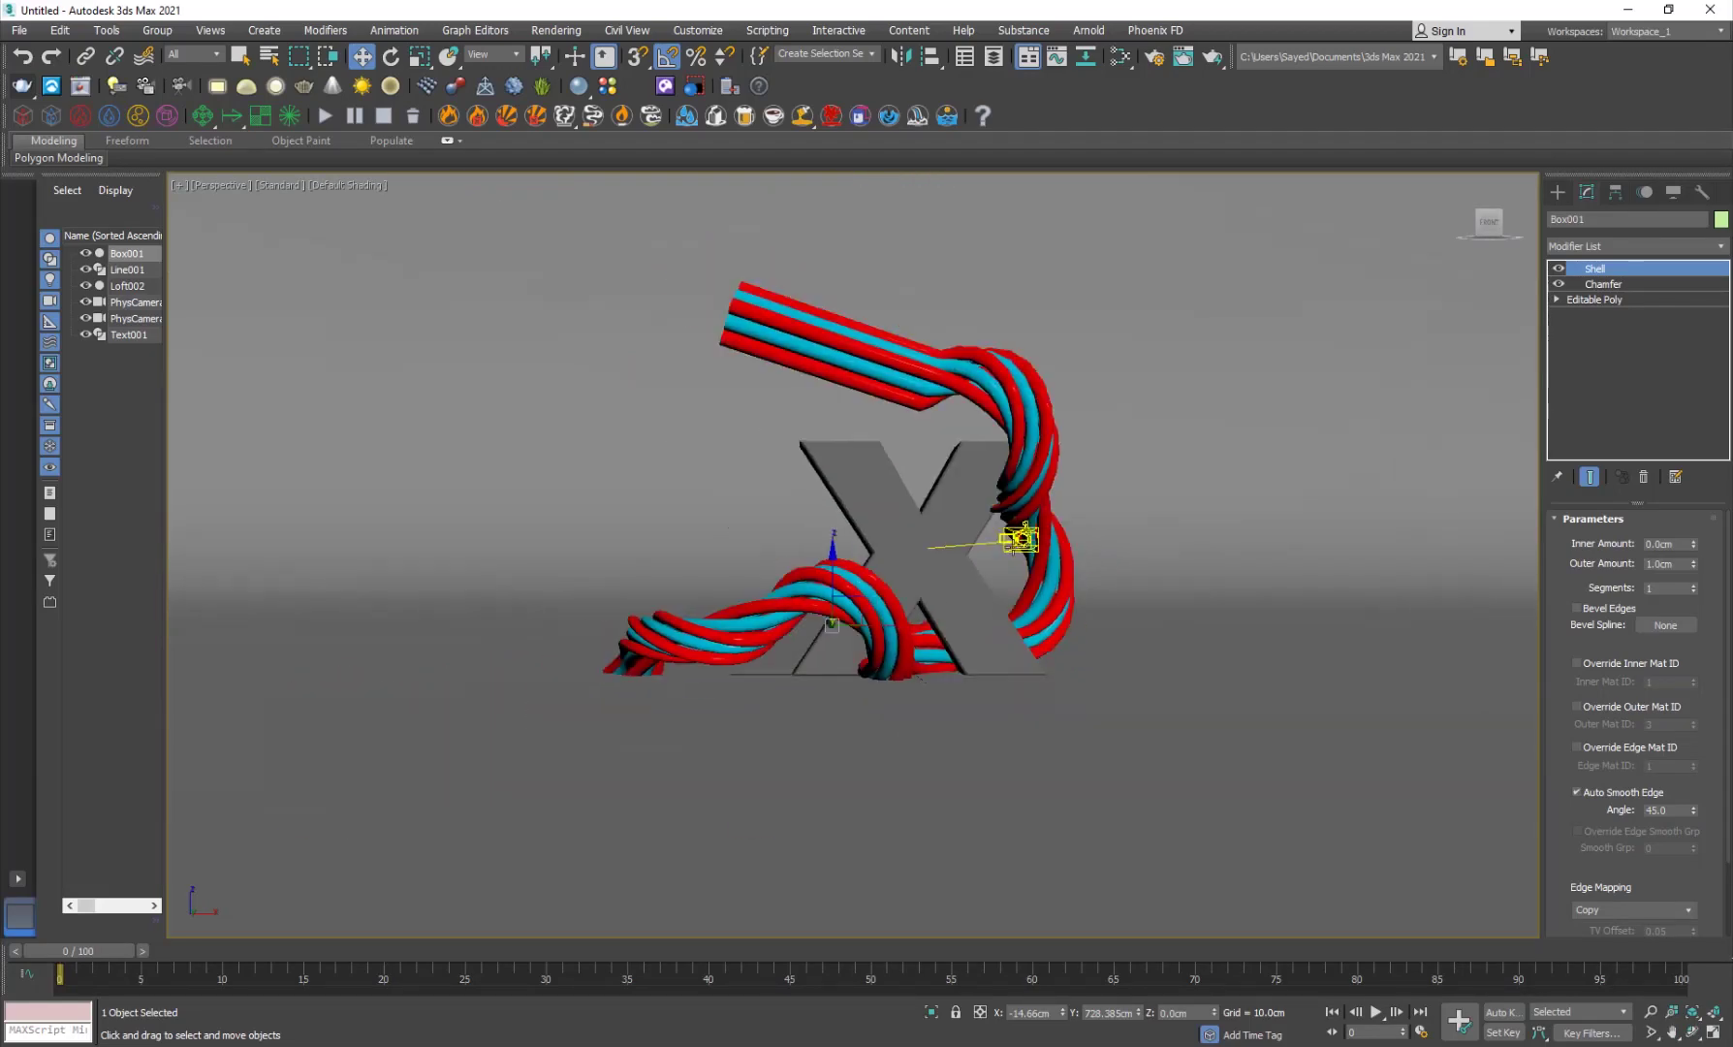
pyautogui.click(1300, 758)
pyautogui.press('z')
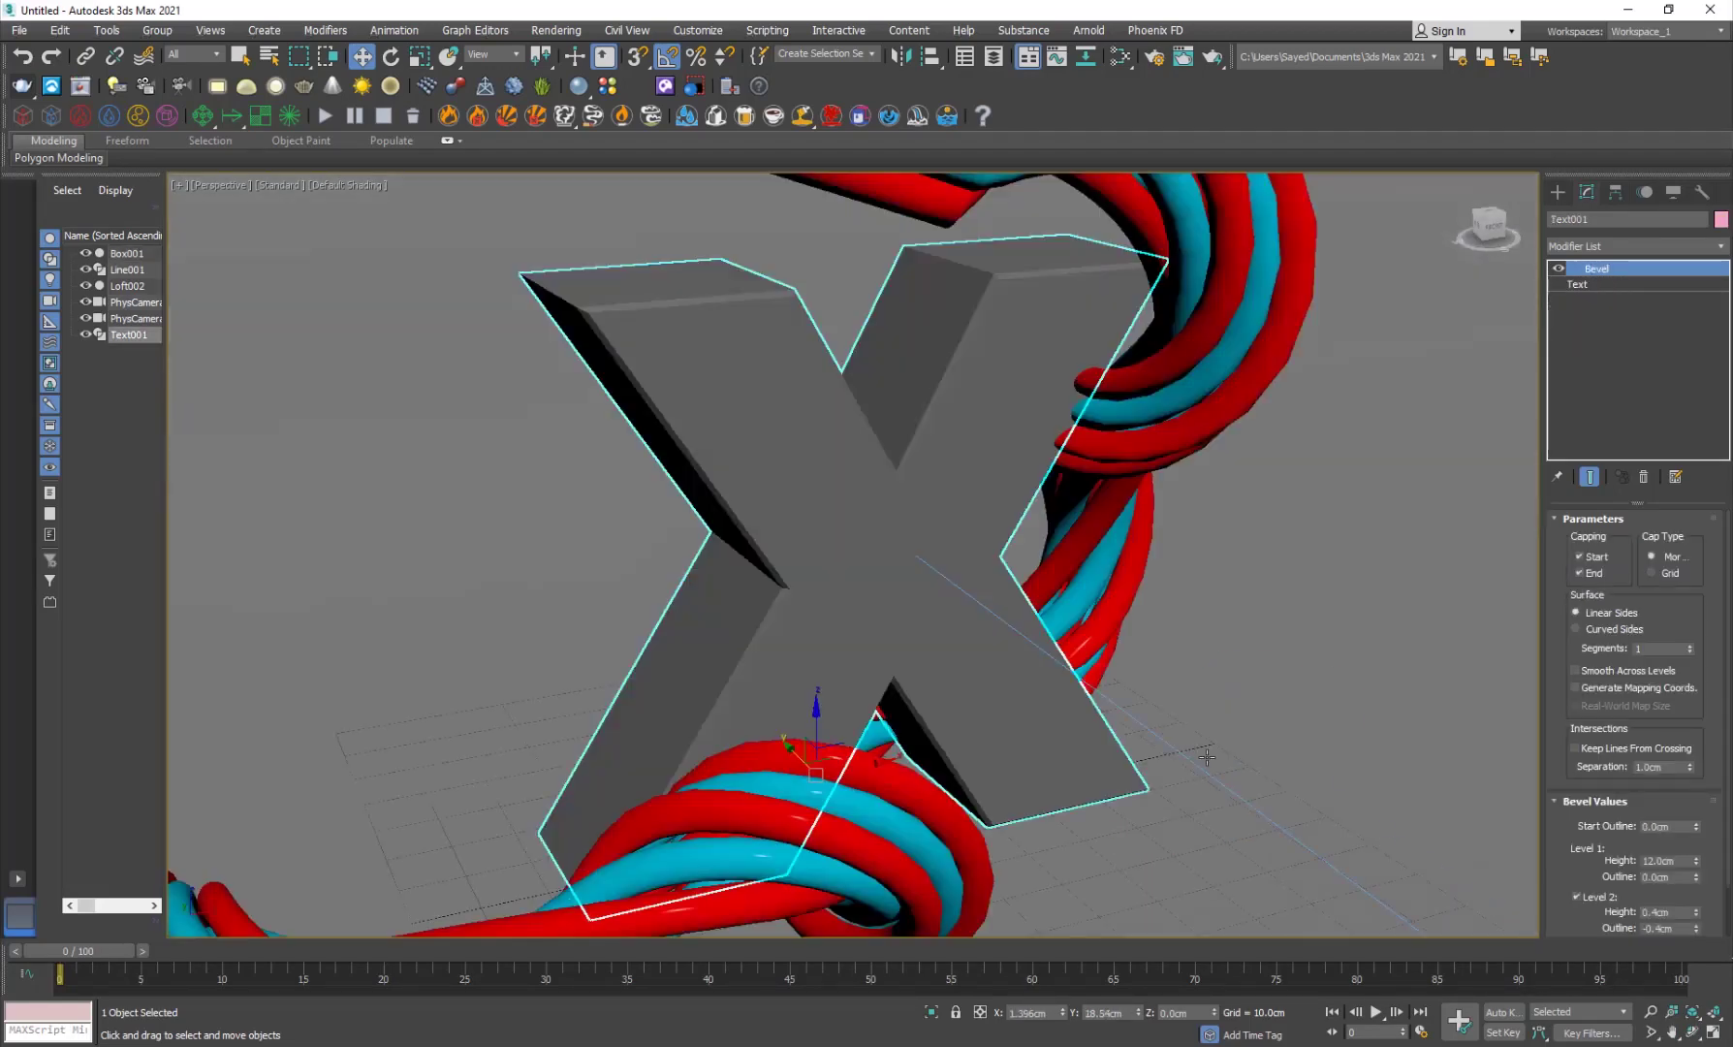
pyautogui.scroll(-5, 974, 657)
pyautogui.moveTo(944, 705); pyautogui.dragTo(794, 665, button='middle')
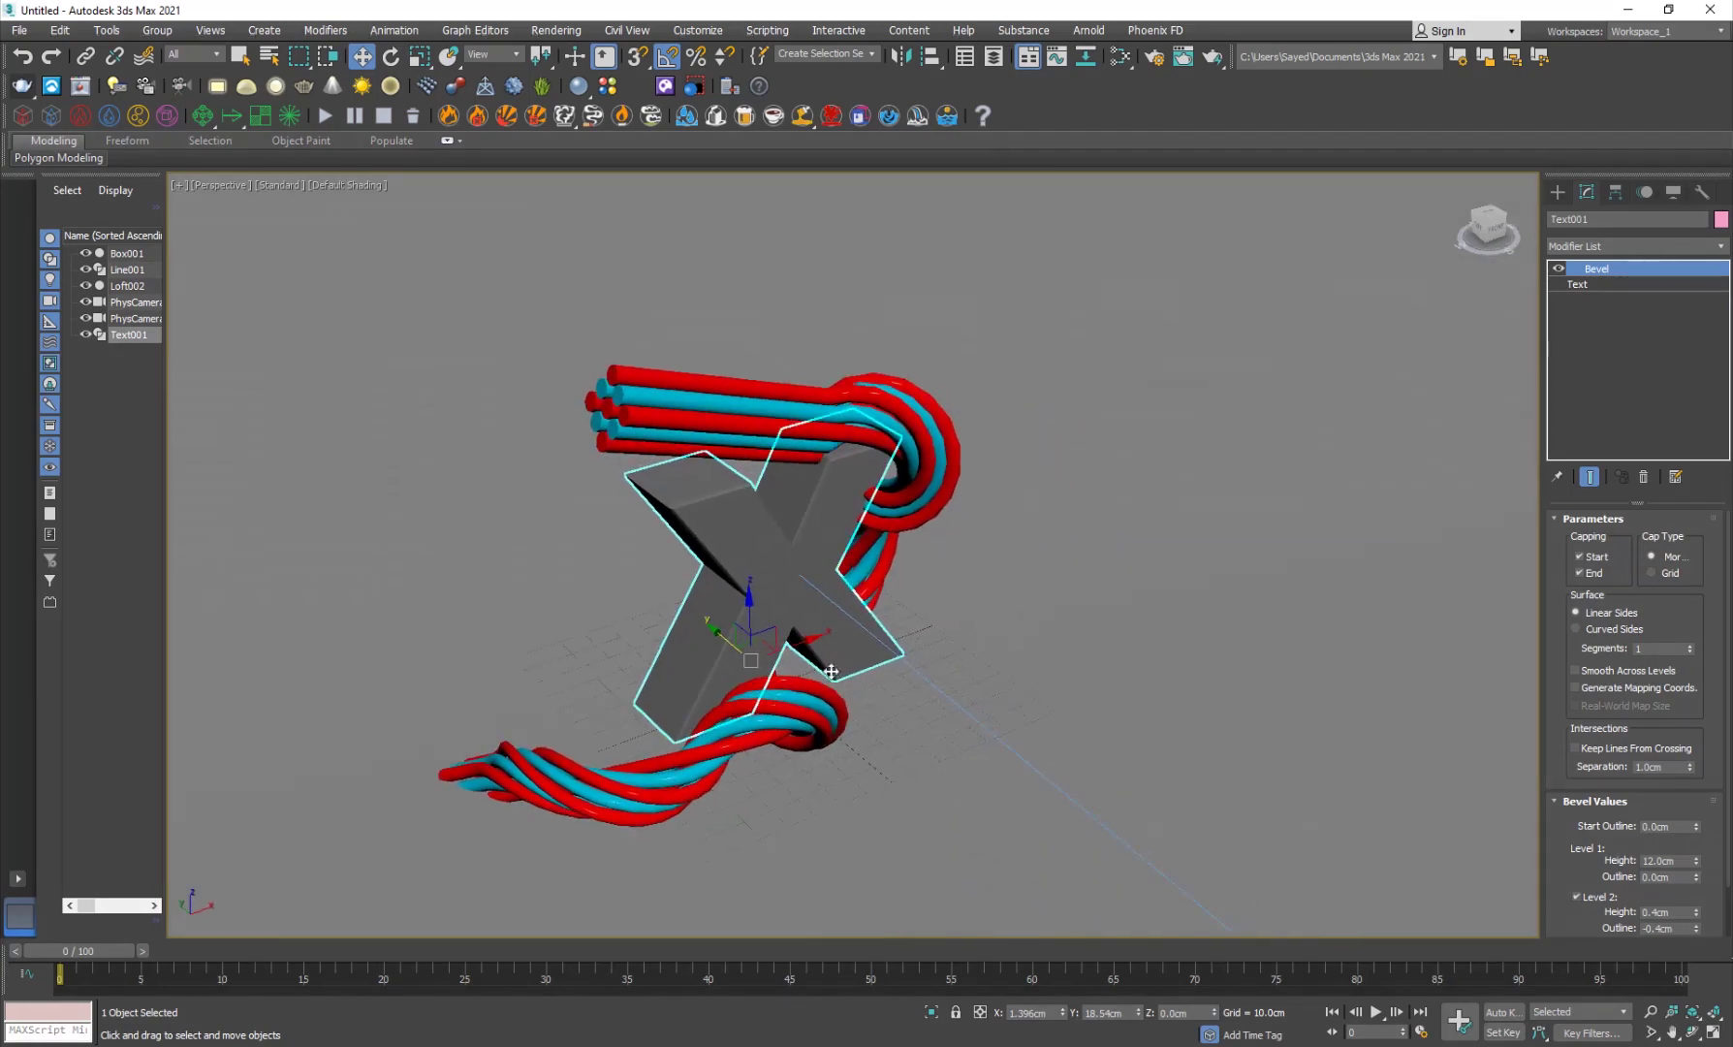
# Create a V-Ray plane light about 113 by 115 cm on the ground to the right of the letter X
pyautogui.click(1559, 191)
pyautogui.click(1598, 221)
pyautogui.click(1601, 242)
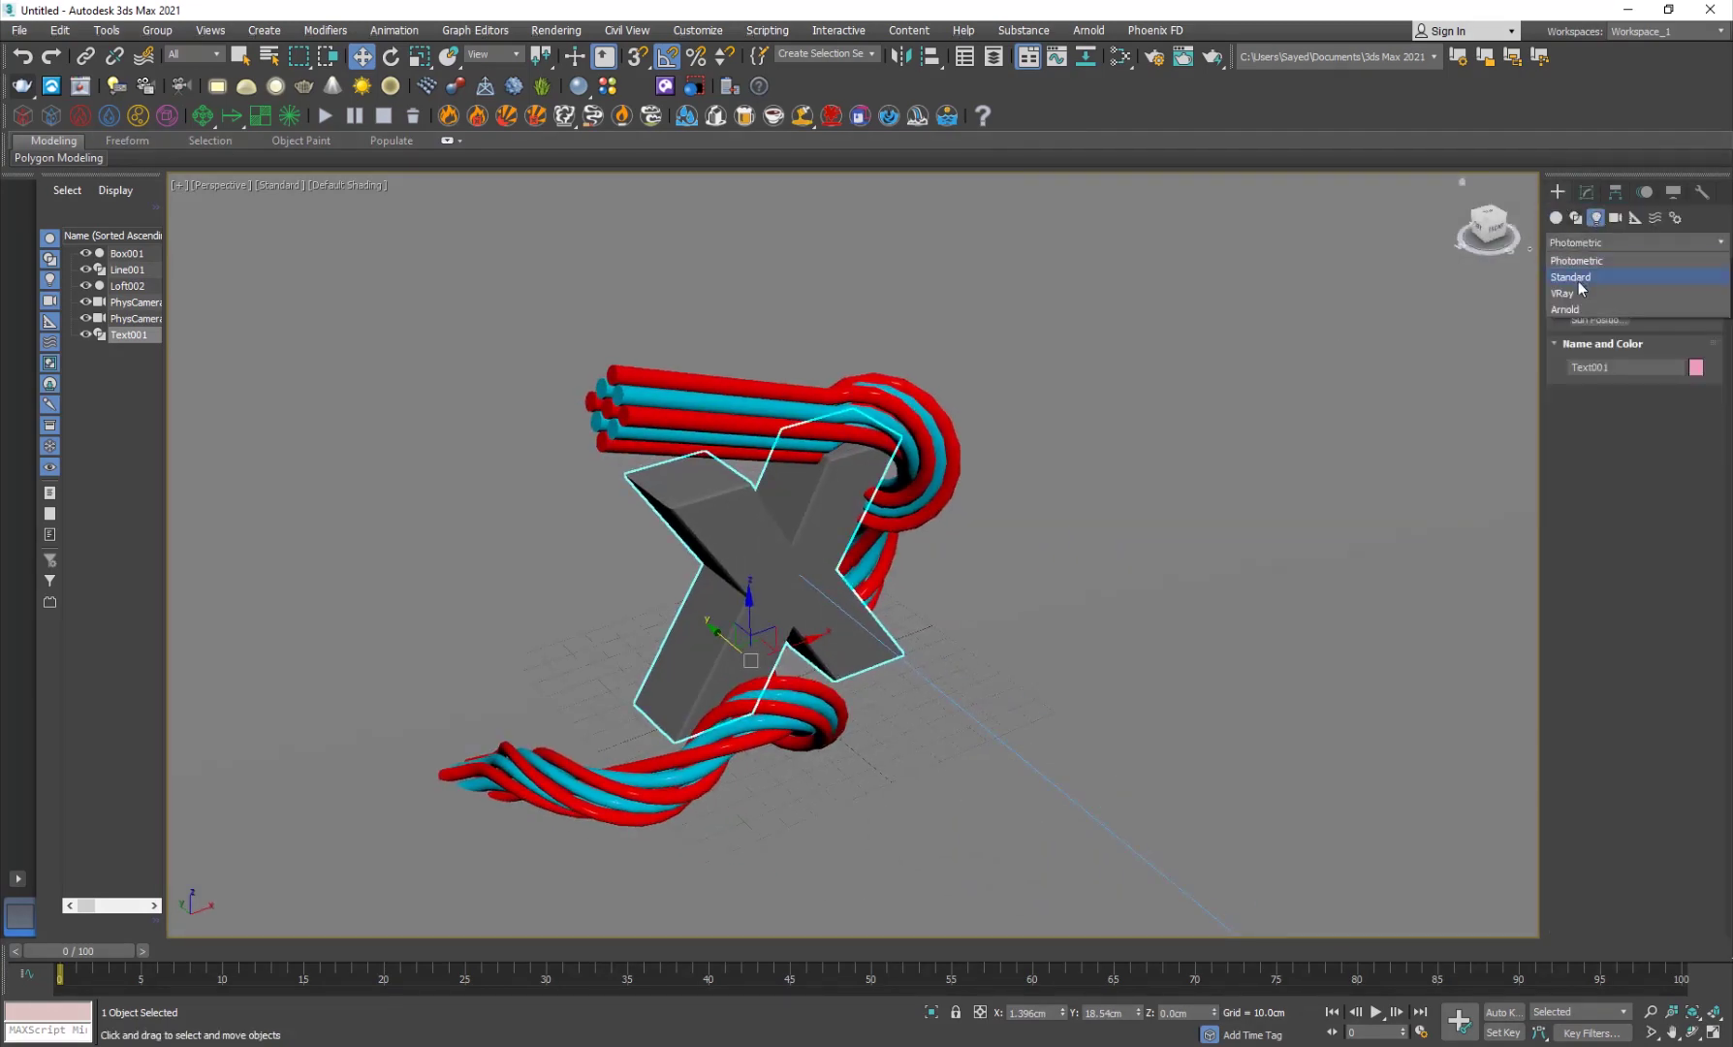
pyautogui.click(1576, 282)
pyautogui.click(1598, 301)
pyautogui.keyDown('alt'); pyautogui.moveTo(921, 621); pyautogui.dragTo(1056, 557, button='middle'); pyautogui.keyUp('alt')
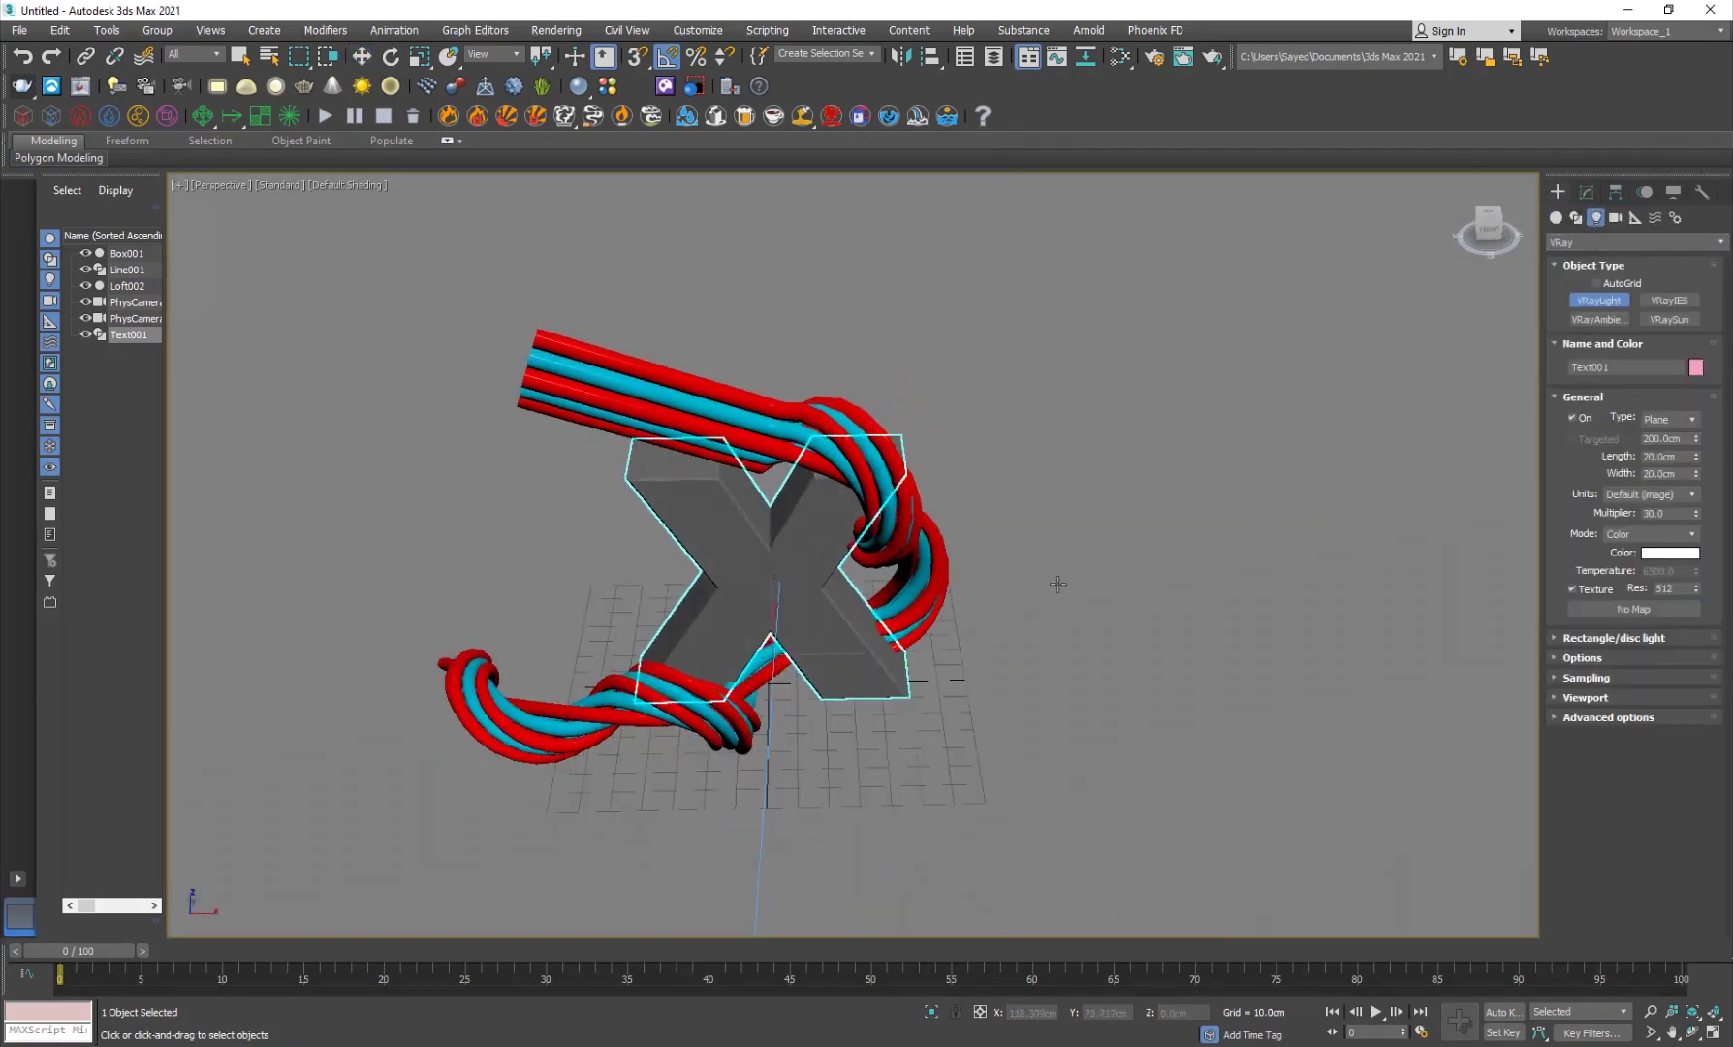
pyautogui.moveTo(1059, 554); pyautogui.dragTo(1431, 713)
# Raise the plane light to a height of about 155 cm above the ground
pyautogui.press('w')
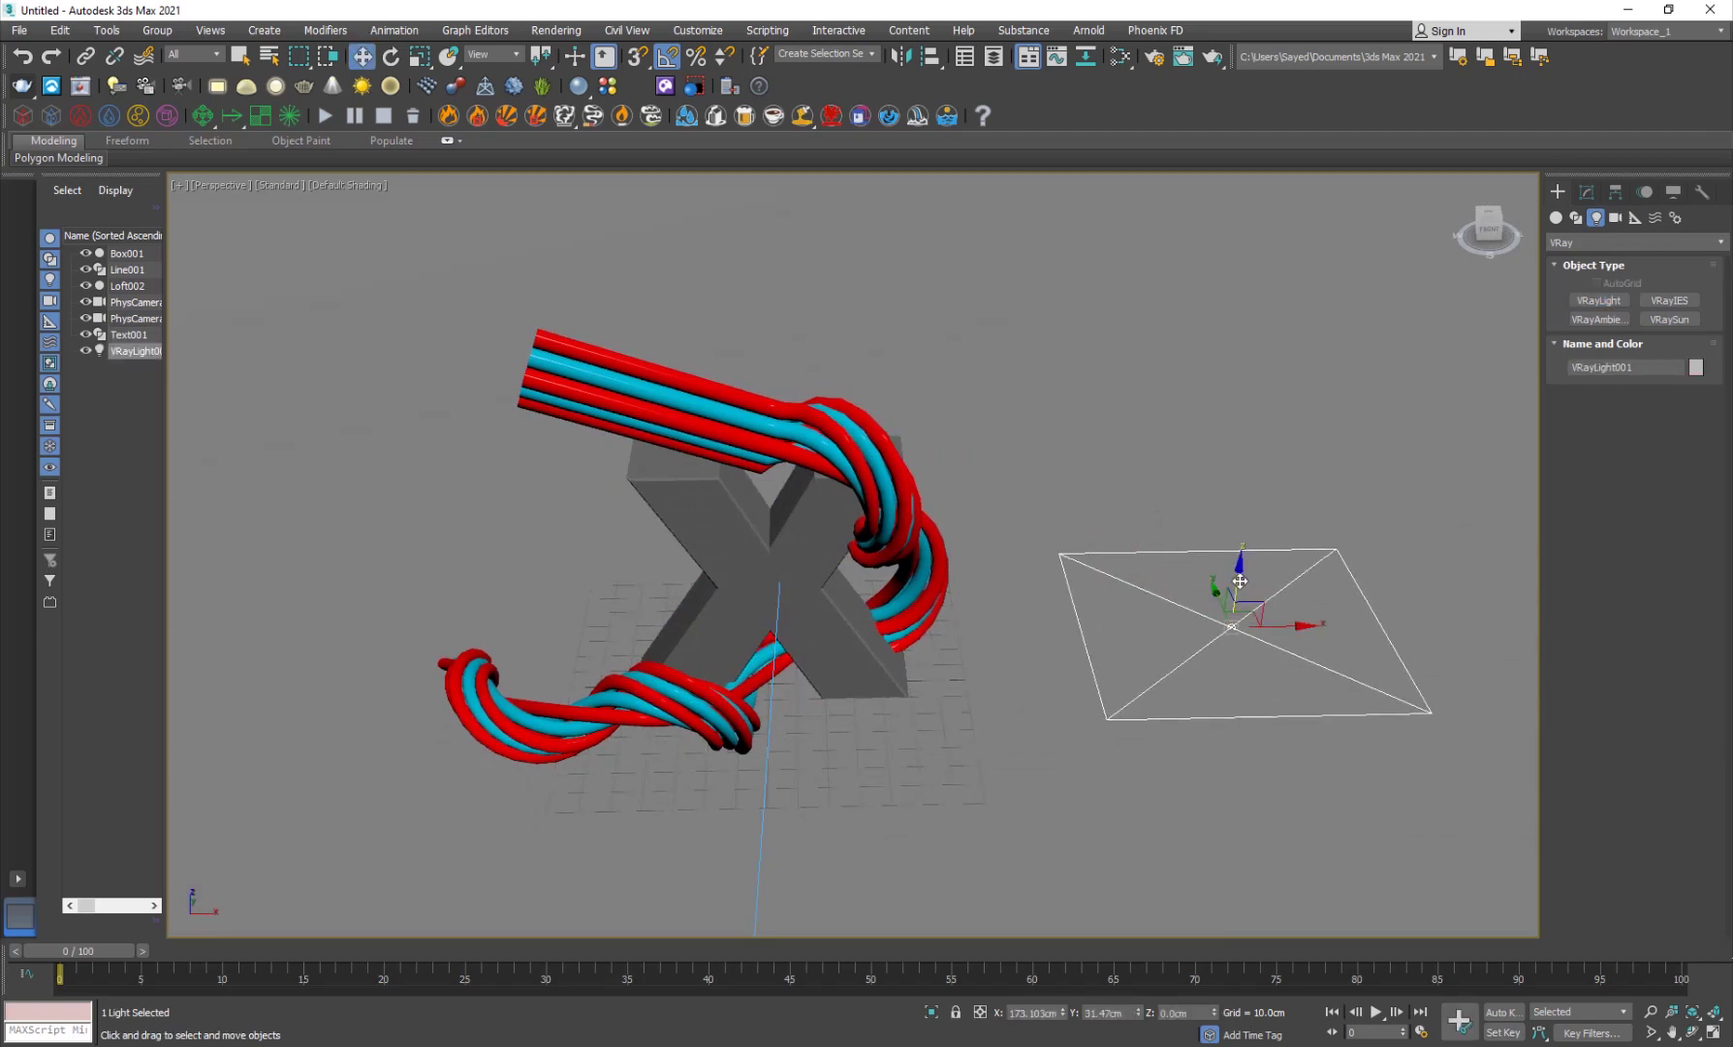
pyautogui.moveTo(1239, 581); pyautogui.dragTo(1277, 189)
pyautogui.scroll(-3, 1272, 332)
pyautogui.keyDown('alt'); pyautogui.moveTo(1173, 540); pyautogui.dragTo(1195, 436, button='middle'); pyautogui.keyUp('alt')
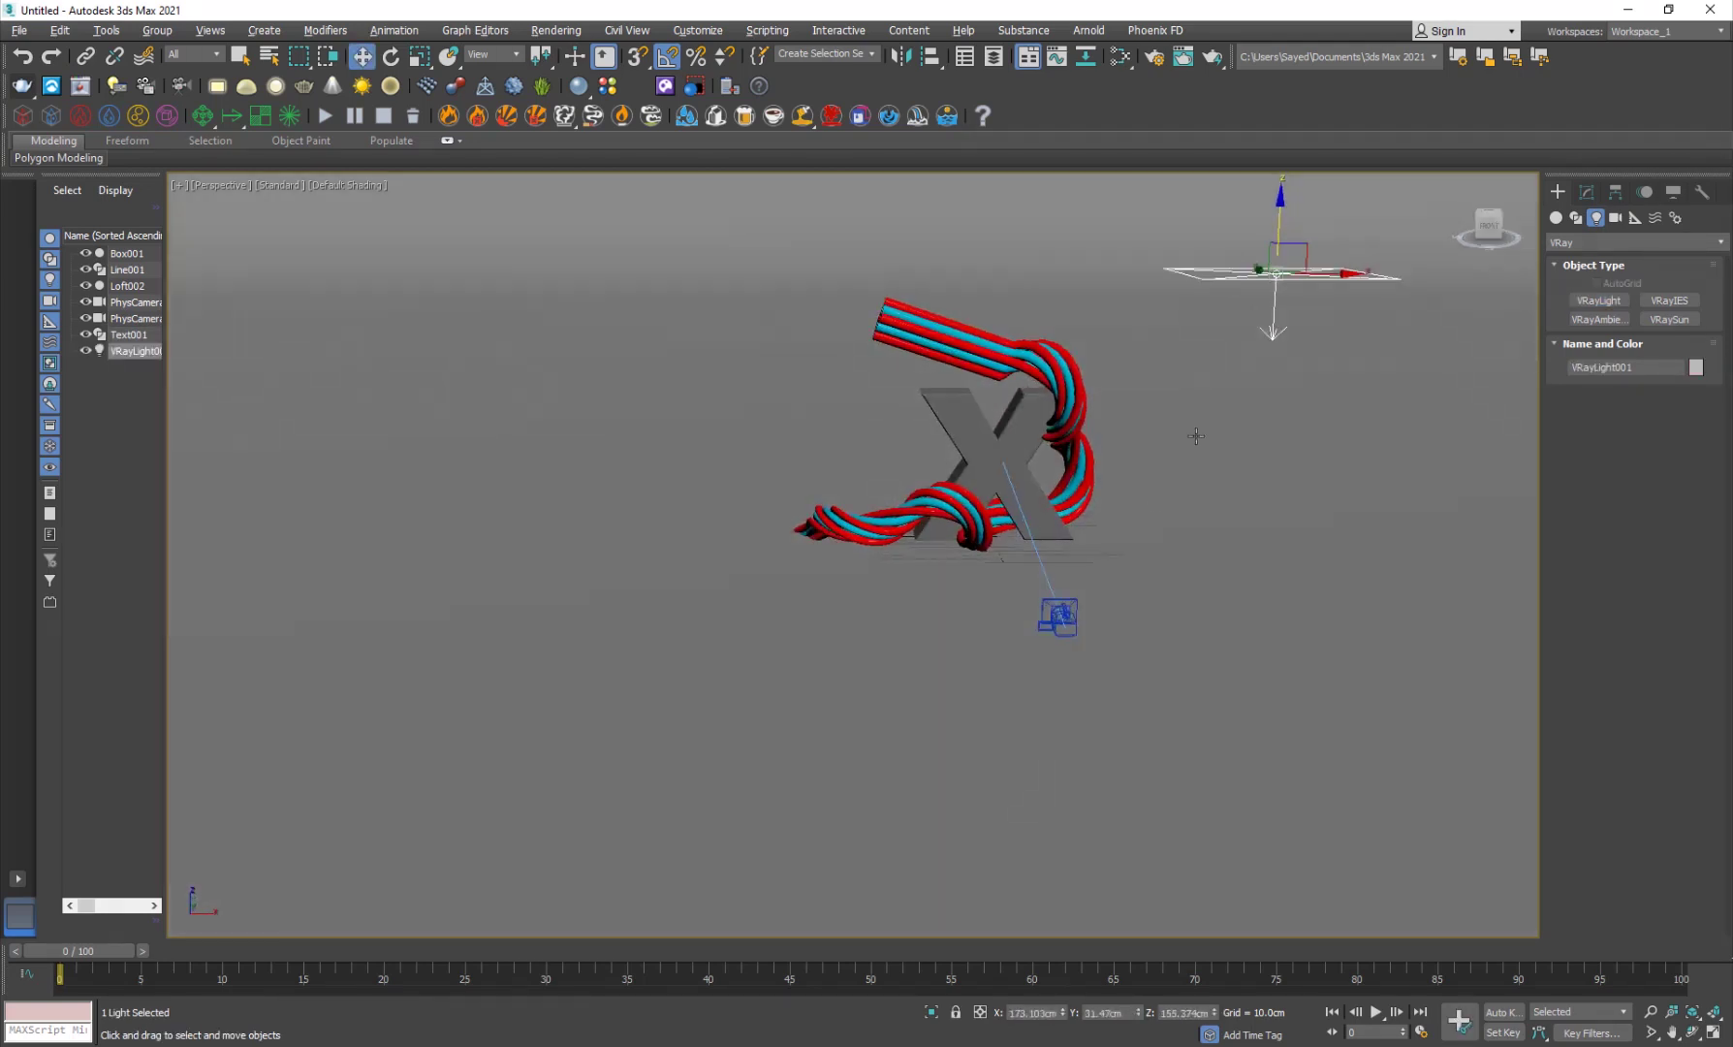
pyautogui.moveTo(1225, 247); pyautogui.dragTo(1172, 411, button='middle')
# Rotate the plane light to tilt down toward the letter X and make it targeted
pyautogui.click(1585, 193)
pyautogui.press('e')
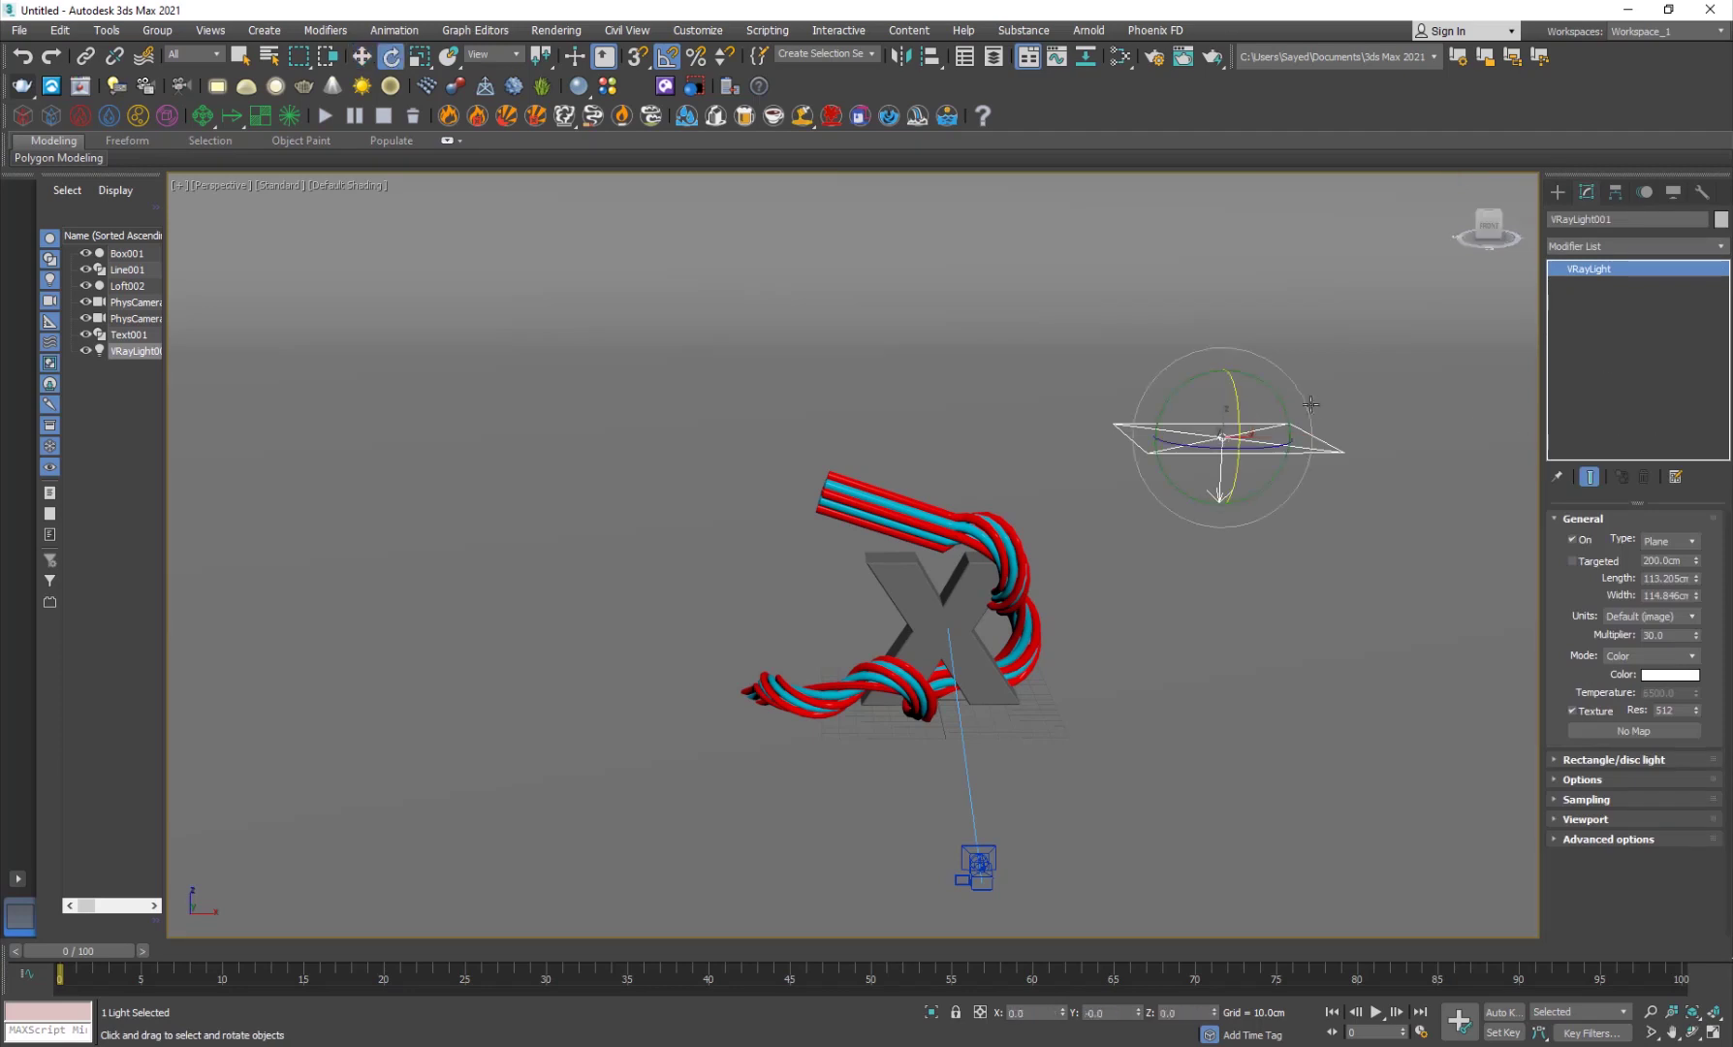
pyautogui.moveTo(1194, 386); pyautogui.dragTo(1225, 374)
pyautogui.press('w')
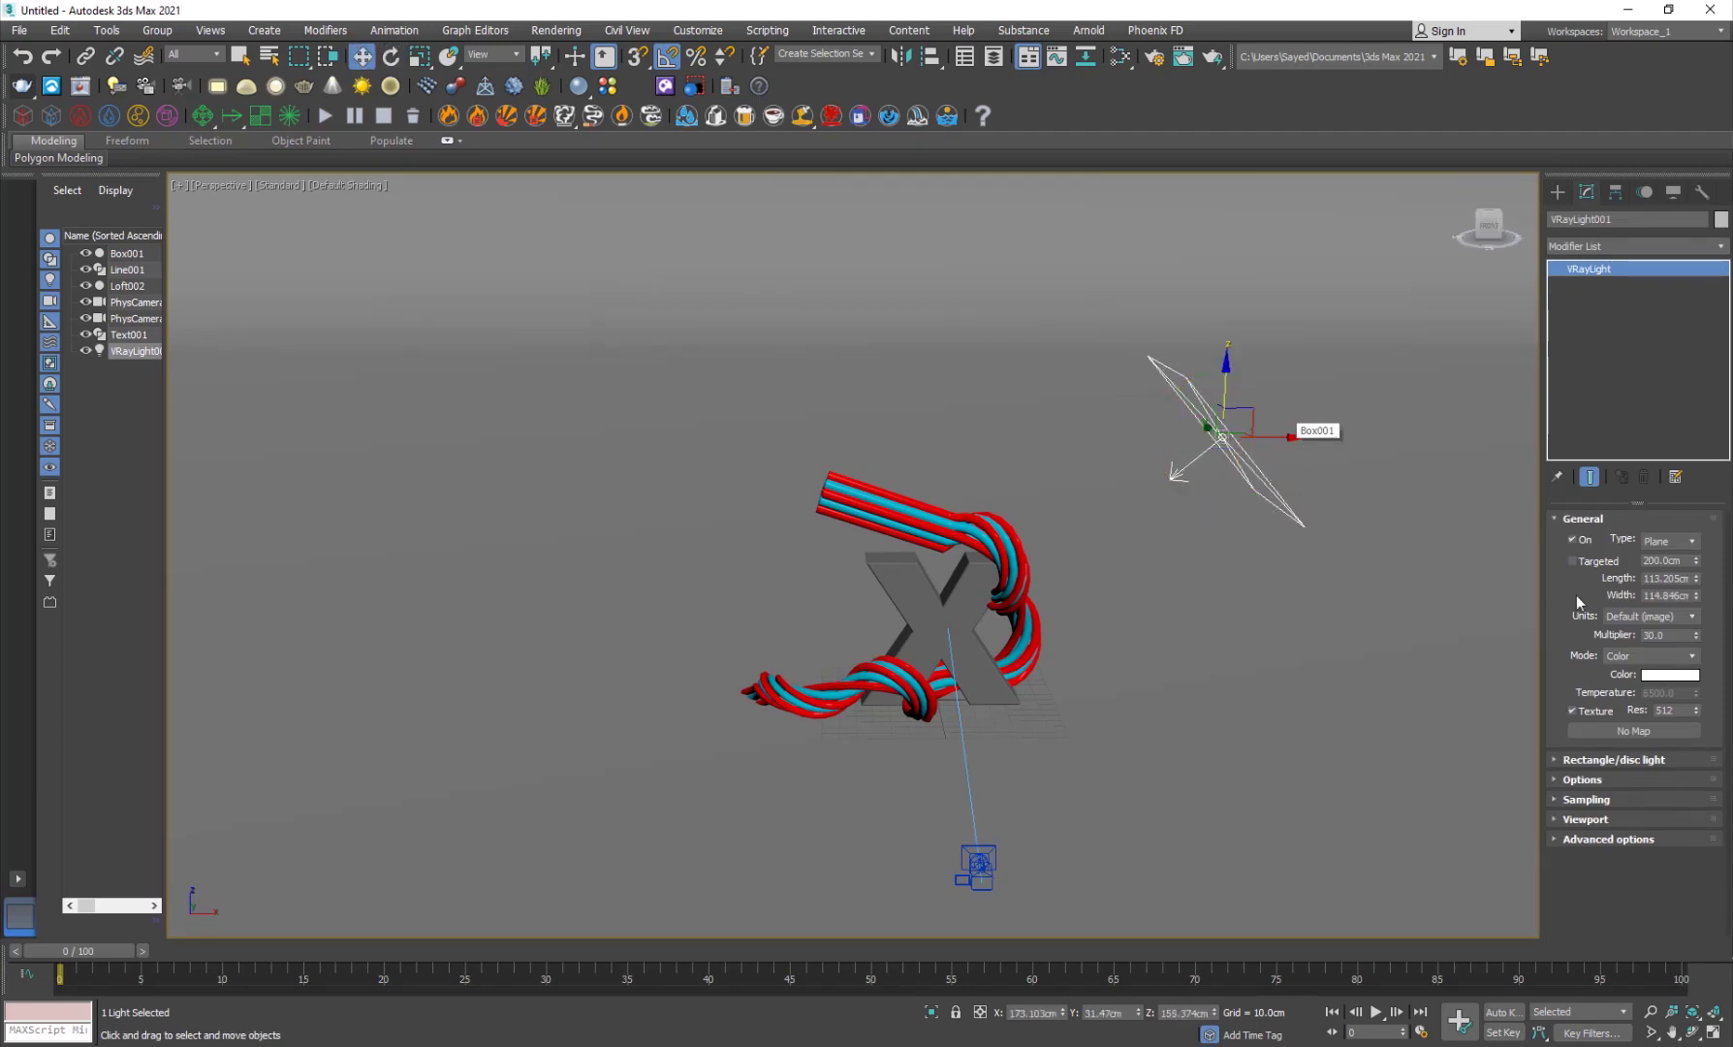
pyautogui.click(1592, 560)
# Clone the plane light along the X axis as one instance on the opposite side of the letter X
pyautogui.keyDown('alt'); pyautogui.moveTo(1443, 600); pyautogui.dragTo(1424, 533, button='middle'); pyautogui.keyUp('alt')
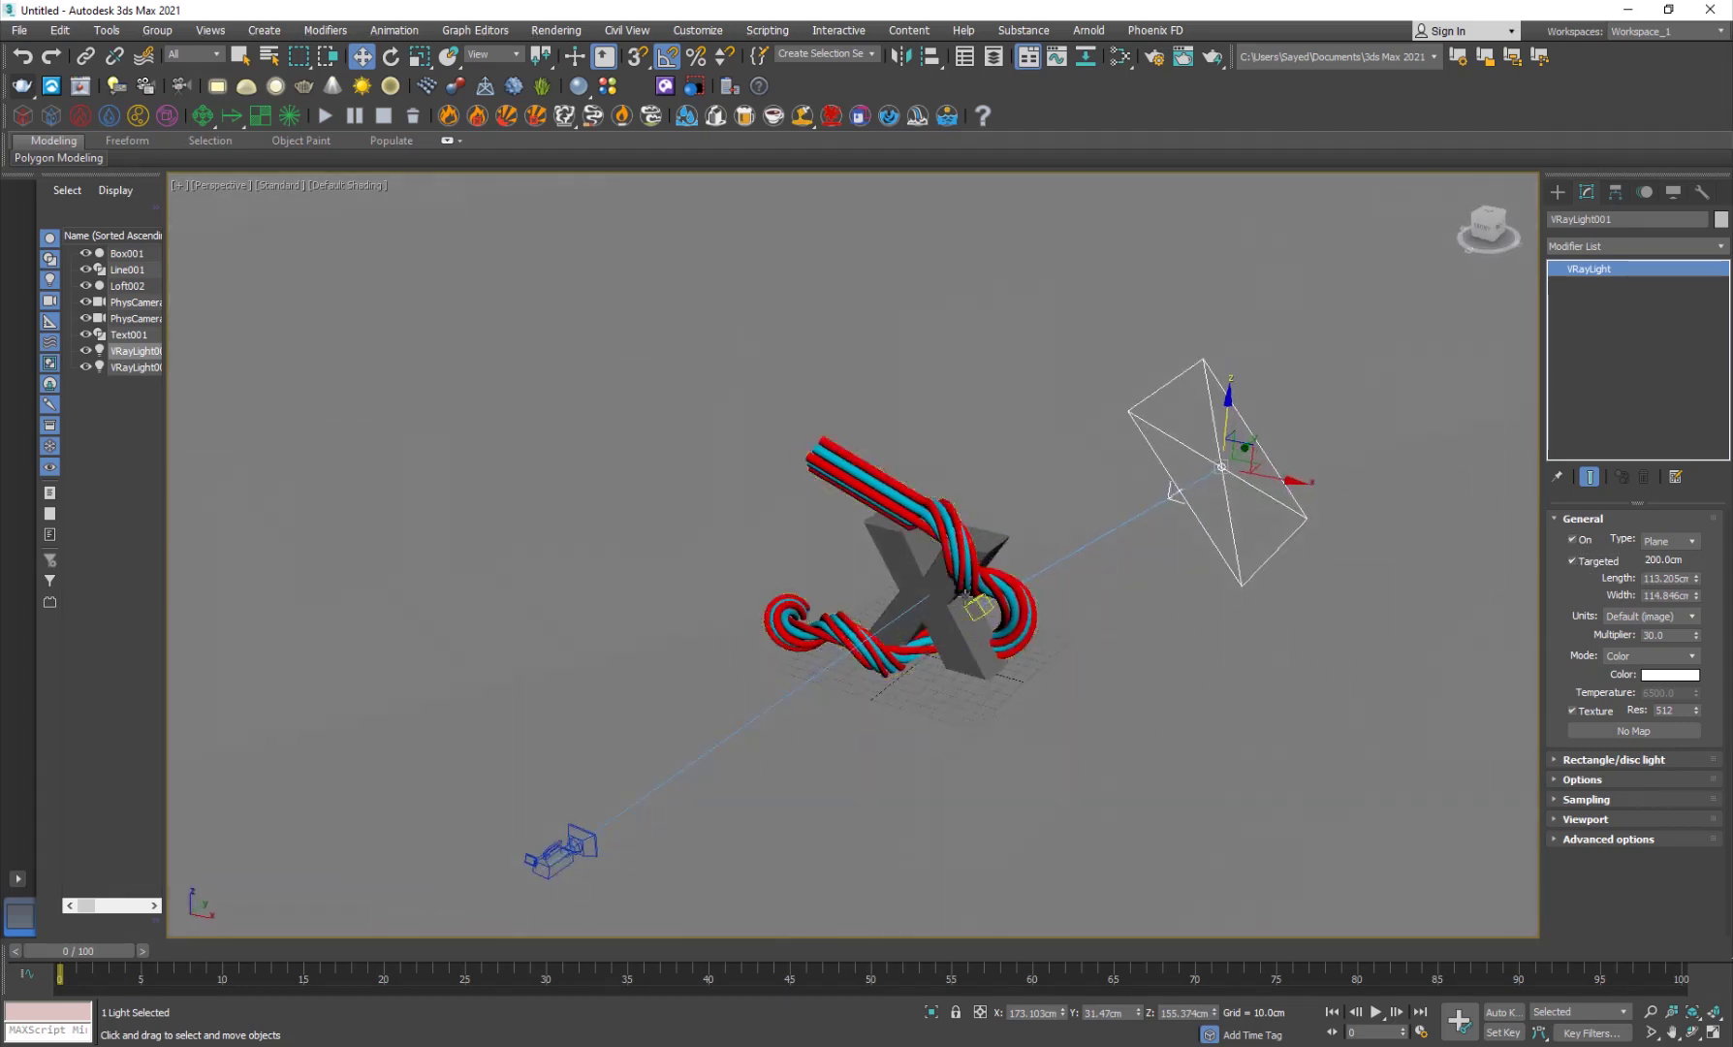
pyautogui.keyDown('shift'); pyautogui.moveTo(1285, 480); pyautogui.dragTo(718, 397); pyautogui.keyUp('shift')
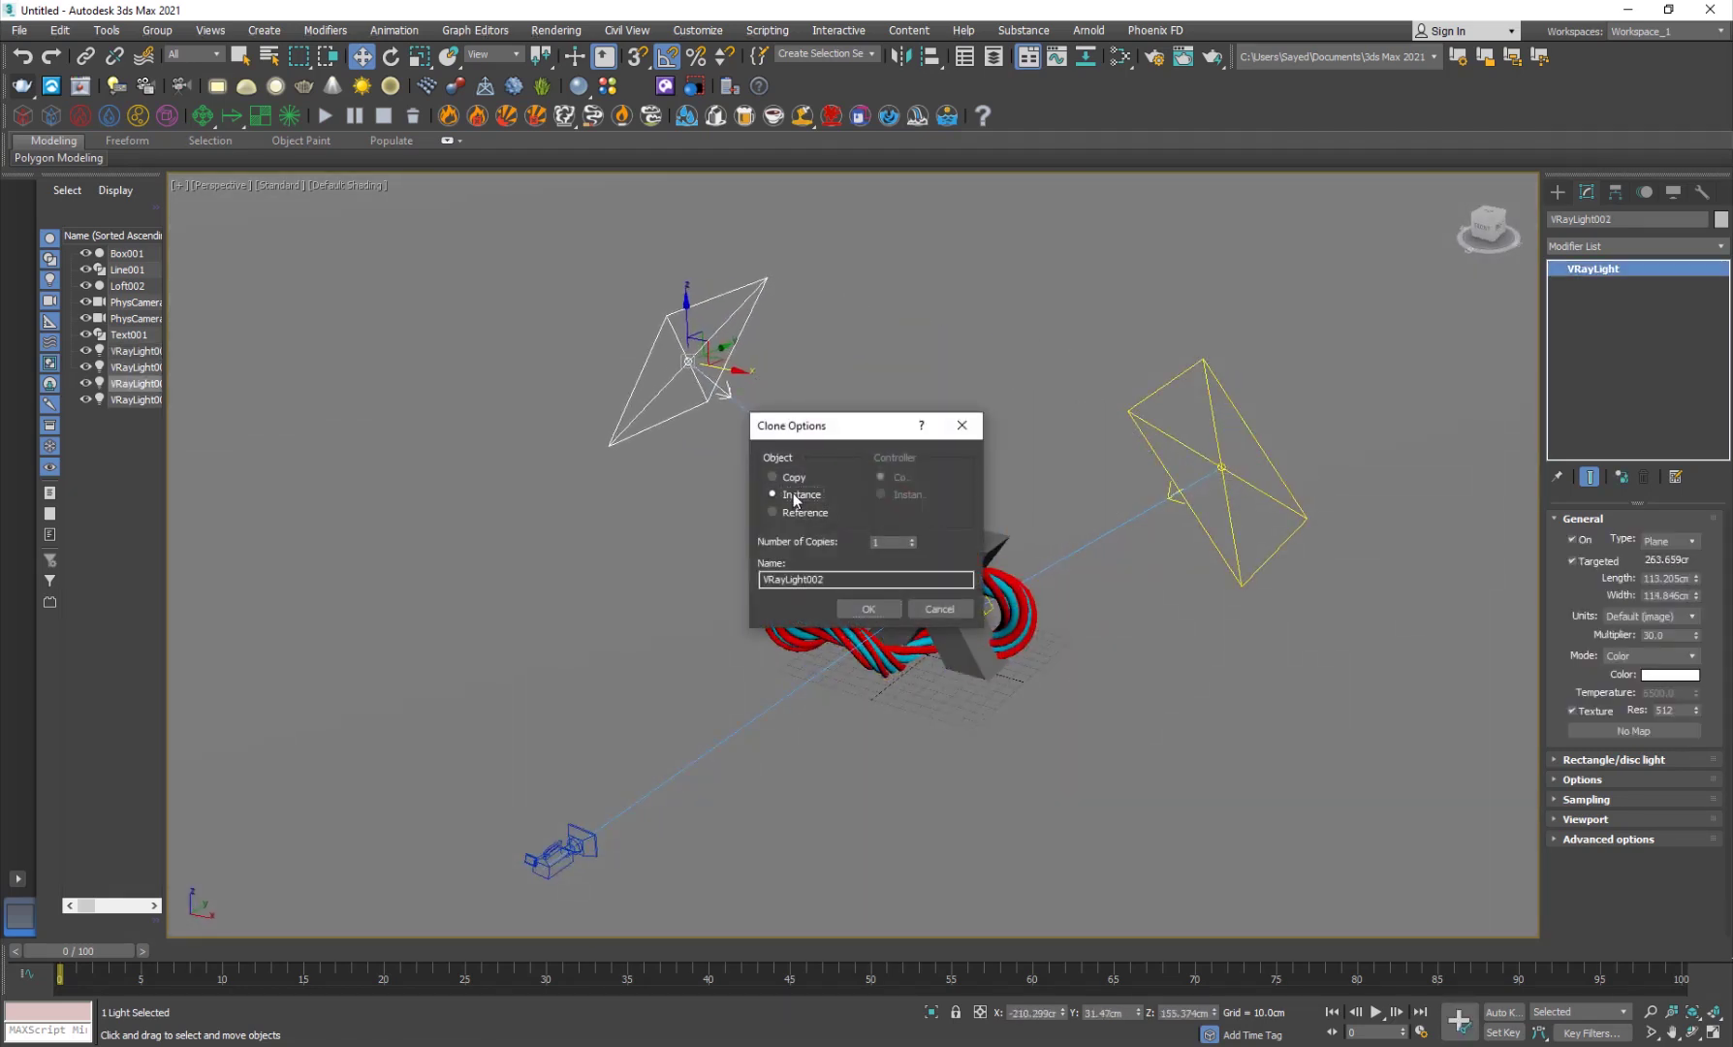
pyautogui.click(869, 609)
pyautogui.moveTo(853, 593)
pyautogui.keyDown('alt'); pyautogui.mouseDown(button='middle')
pyautogui.moveTo(698, 454)
pyautogui.moveTo(590, 561)
pyautogui.mouseUp(button='middle'); pyautogui.keyUp('alt')
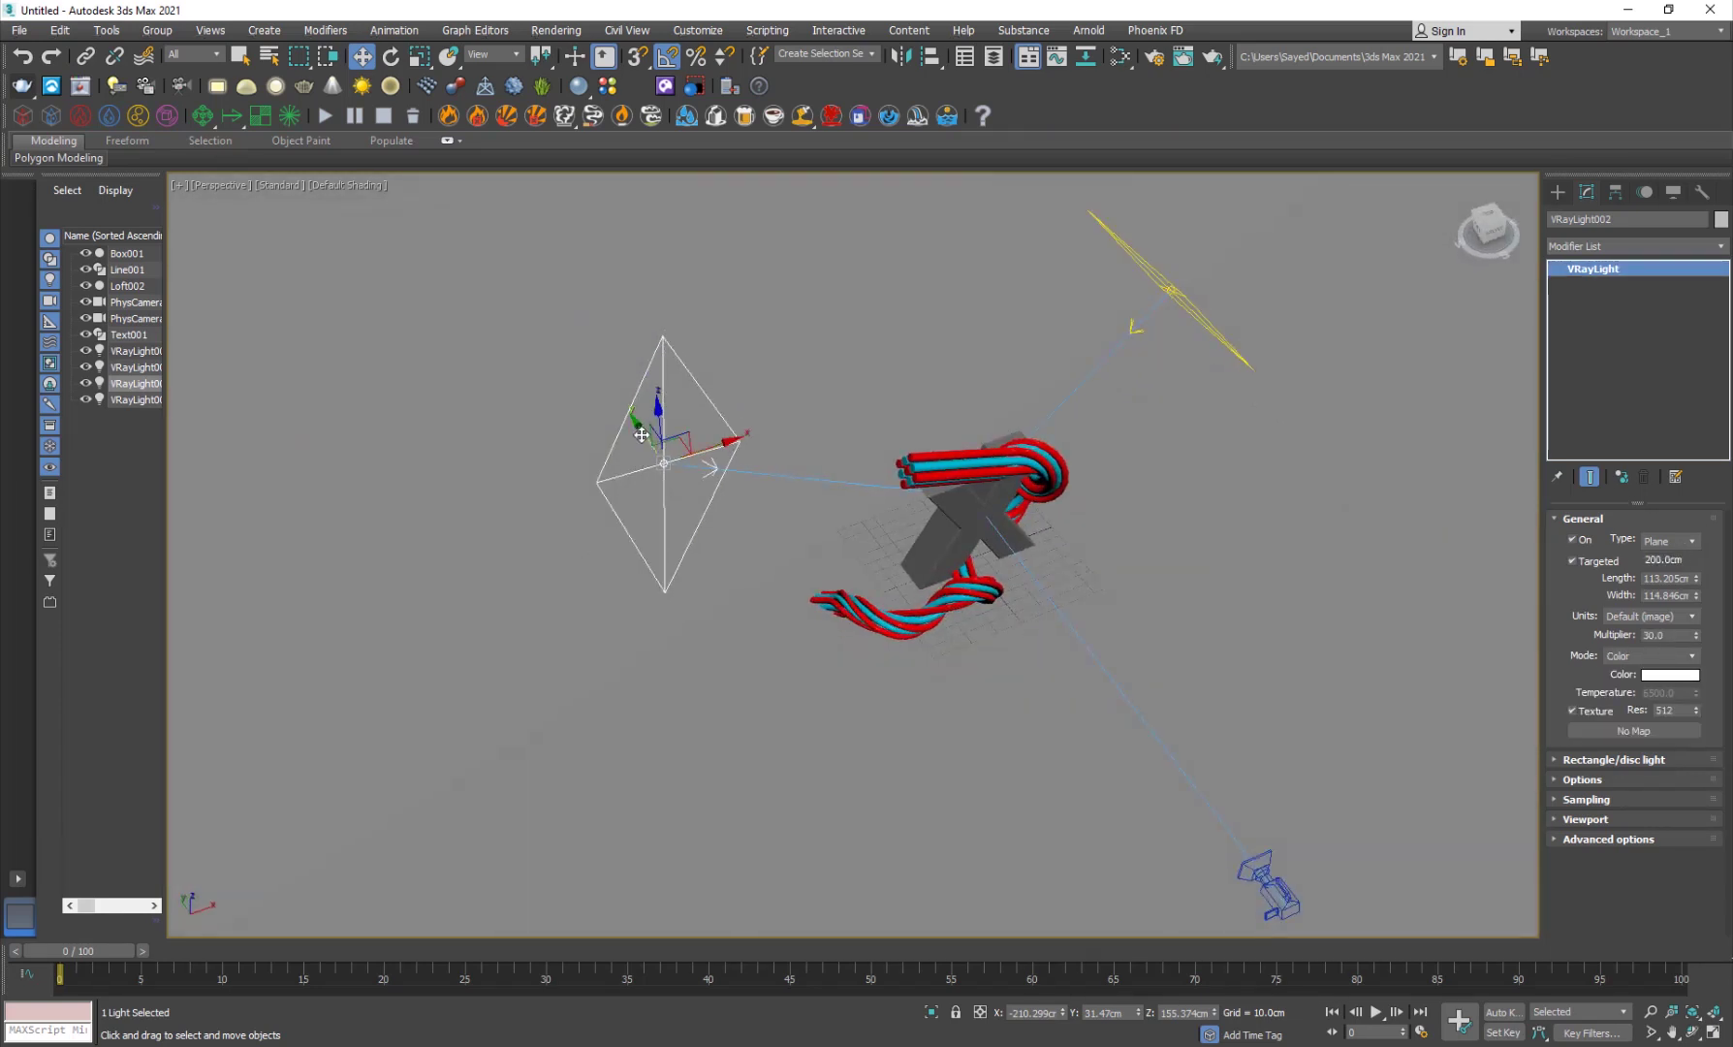
# Clone the plane light as one instance, place it in front of the letter X, and make the light invisible
pyautogui.keyDown('shift'); pyautogui.moveTo(641, 434); pyautogui.dragTo(794, 661); pyautogui.keyUp('shift')
pyautogui.click(868, 609)
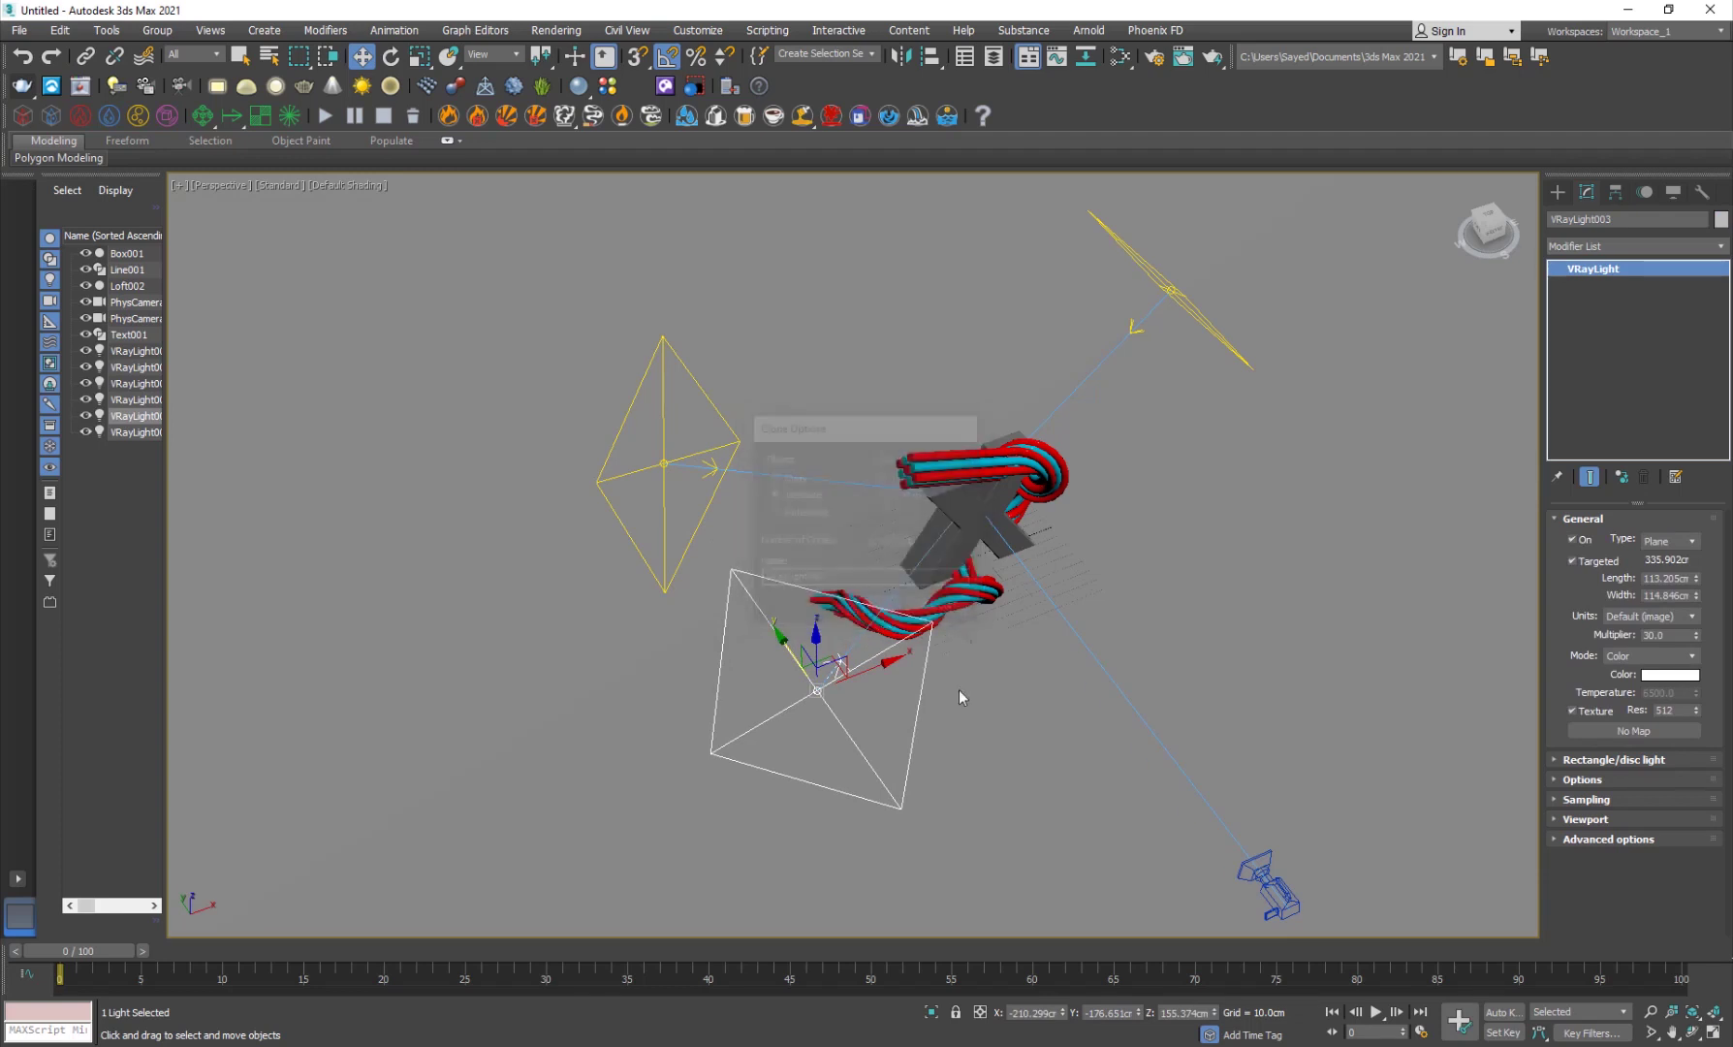
pyautogui.moveTo(914, 737); pyautogui.dragTo(1184, 632)
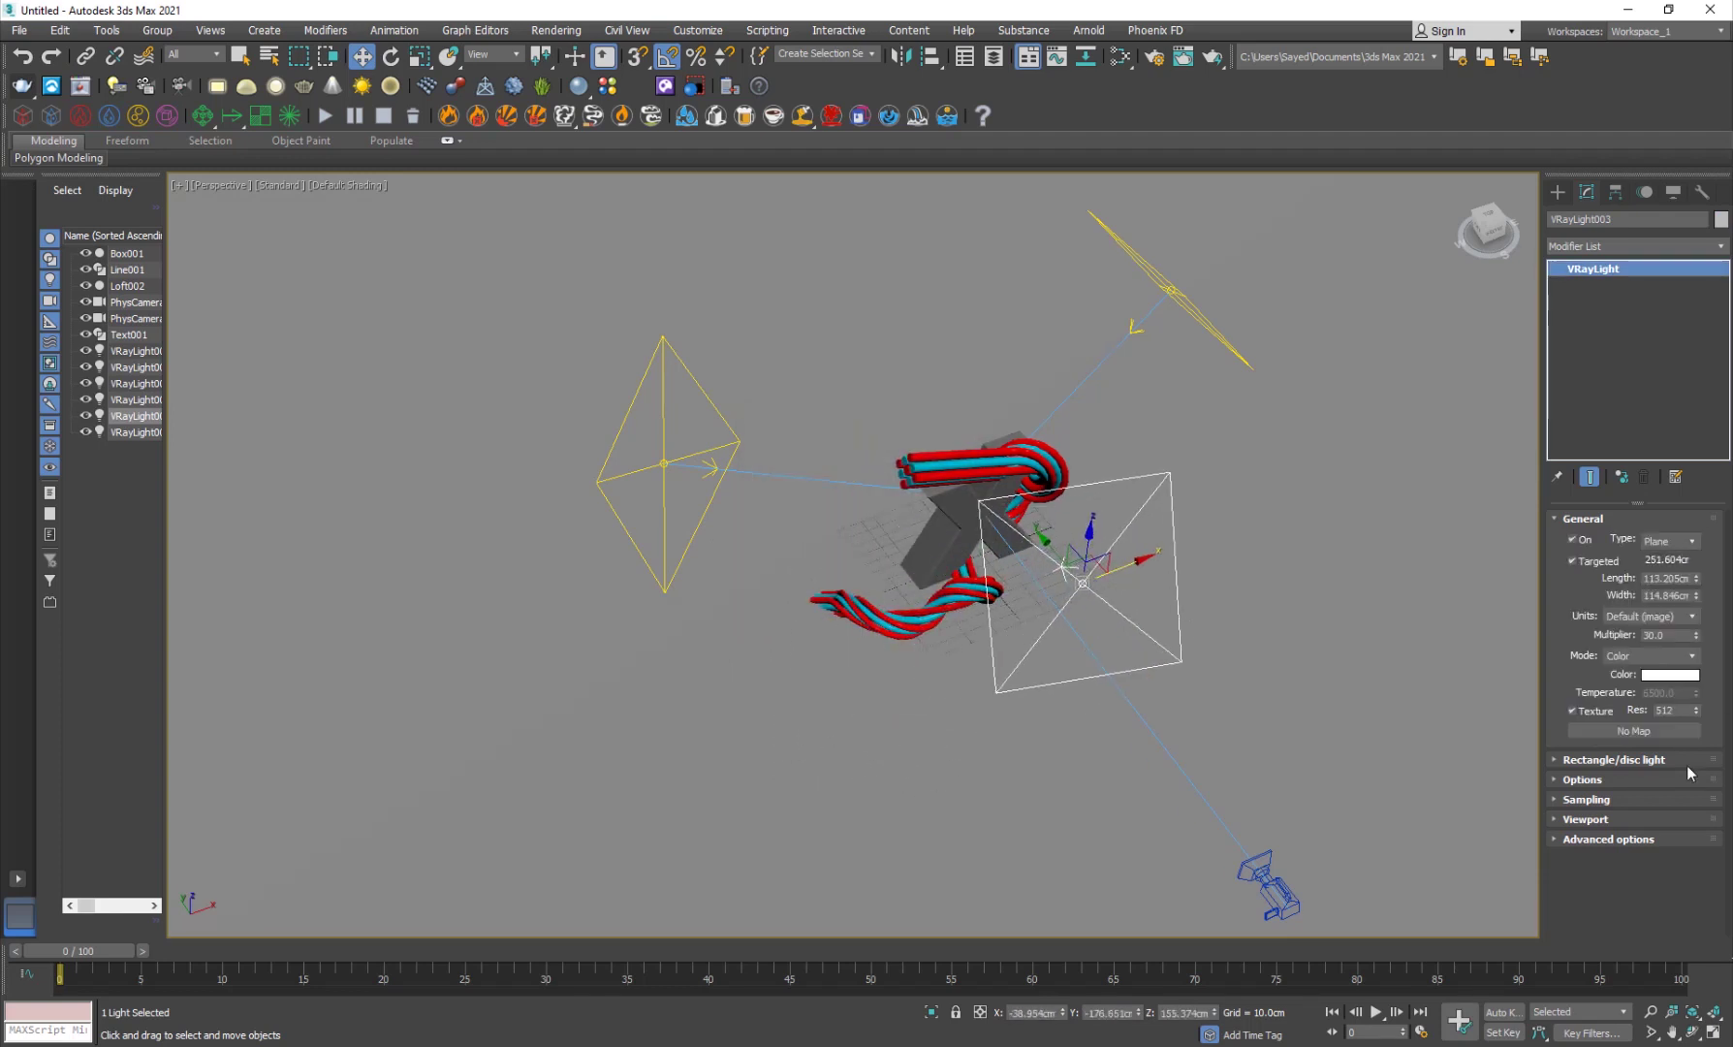
pyautogui.click(1584, 779)
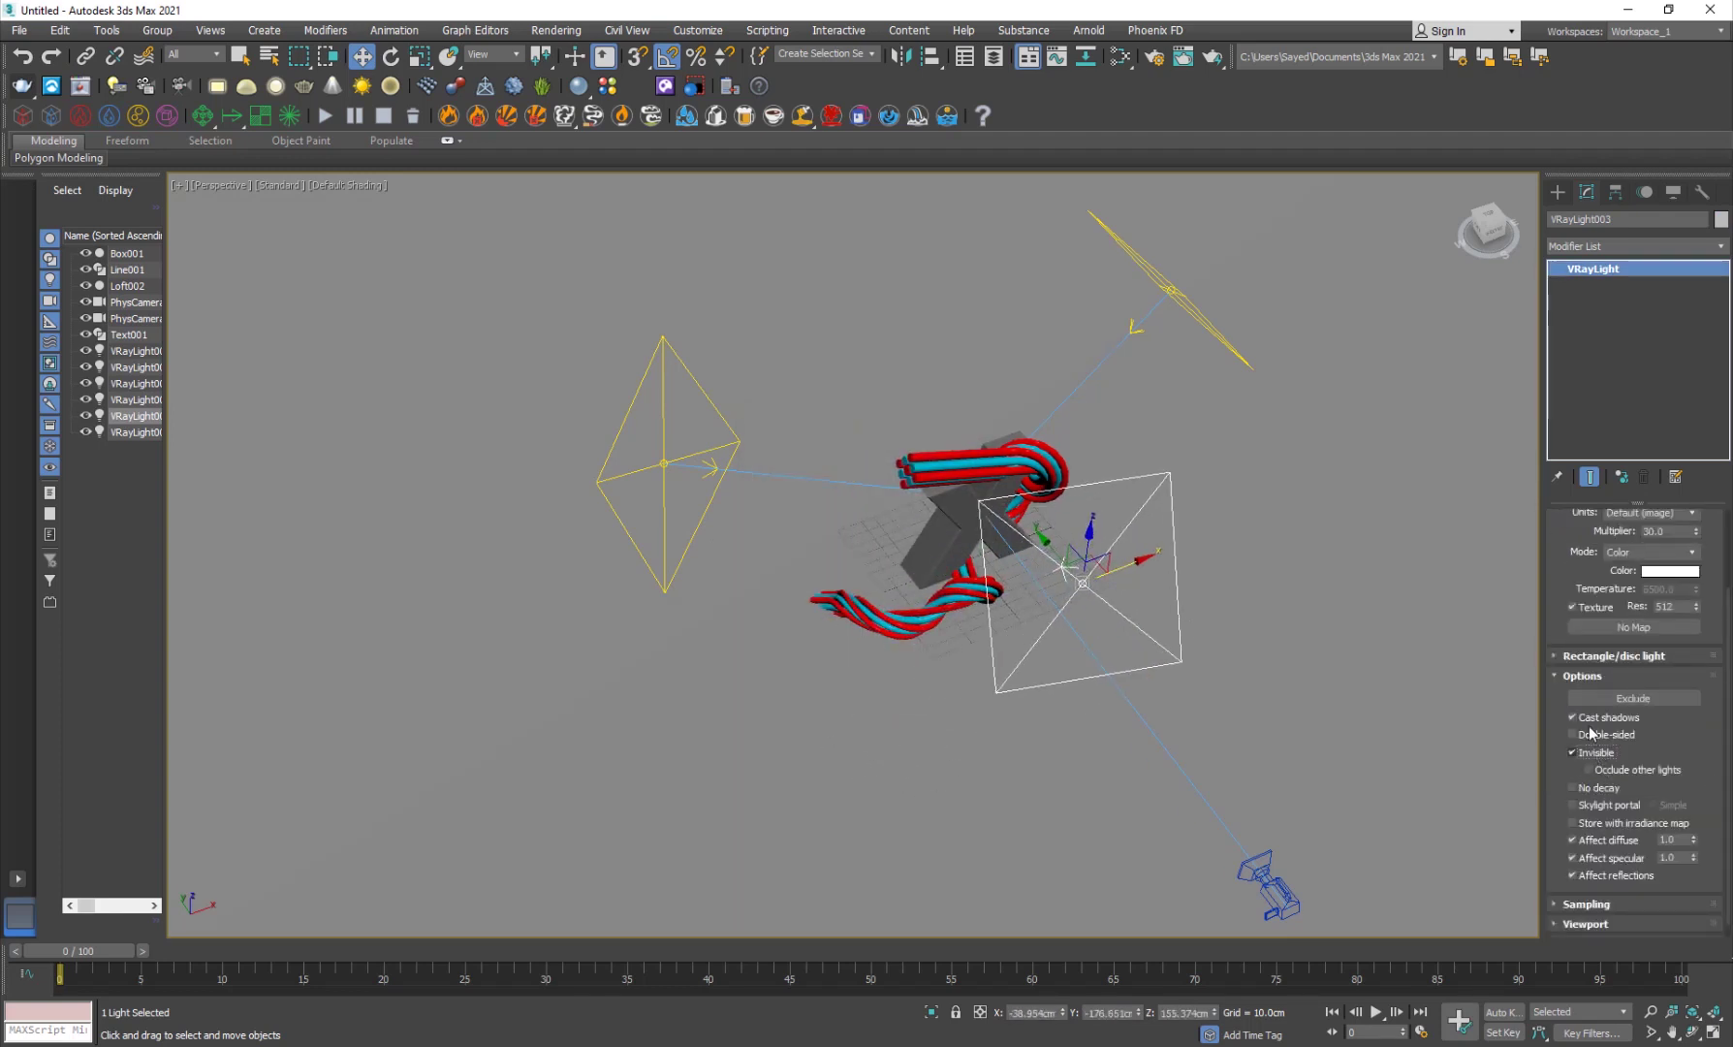
# Start an interactive V-Ray render in the camera view and lower the plane lights' multiplier to 8
pyautogui.press('c')
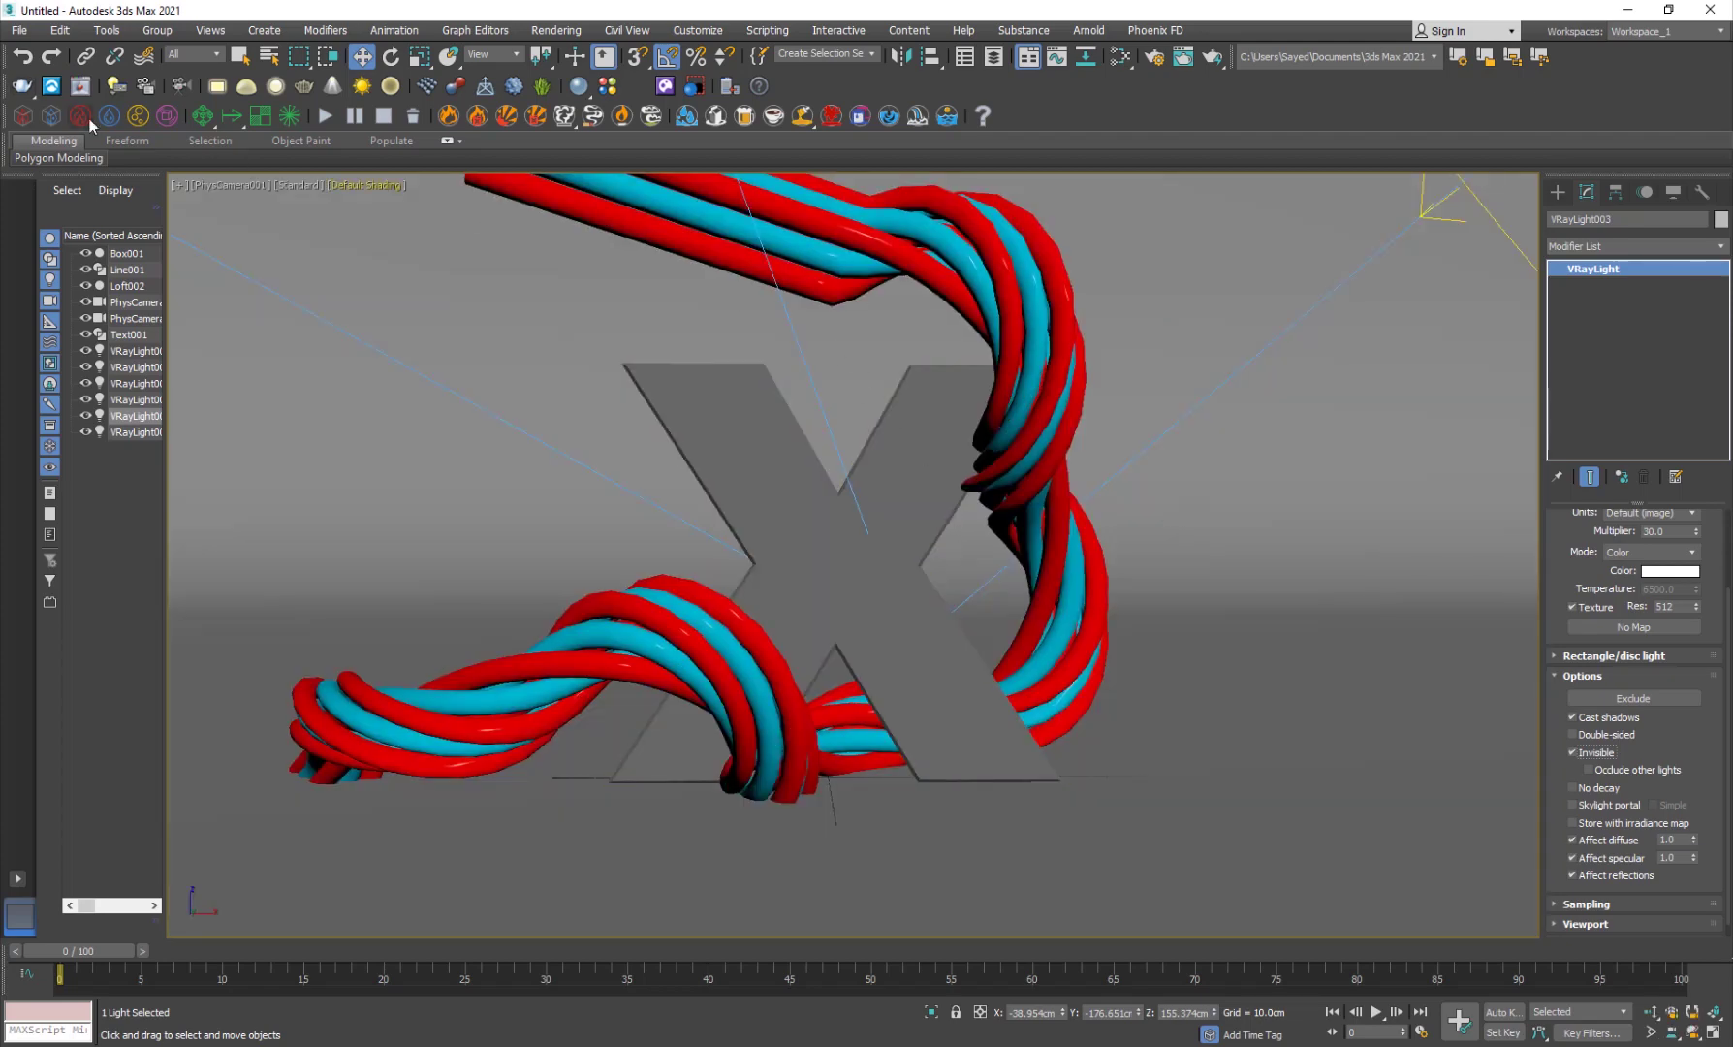
pyautogui.click(293, 190)
pyautogui.click(366, 220)
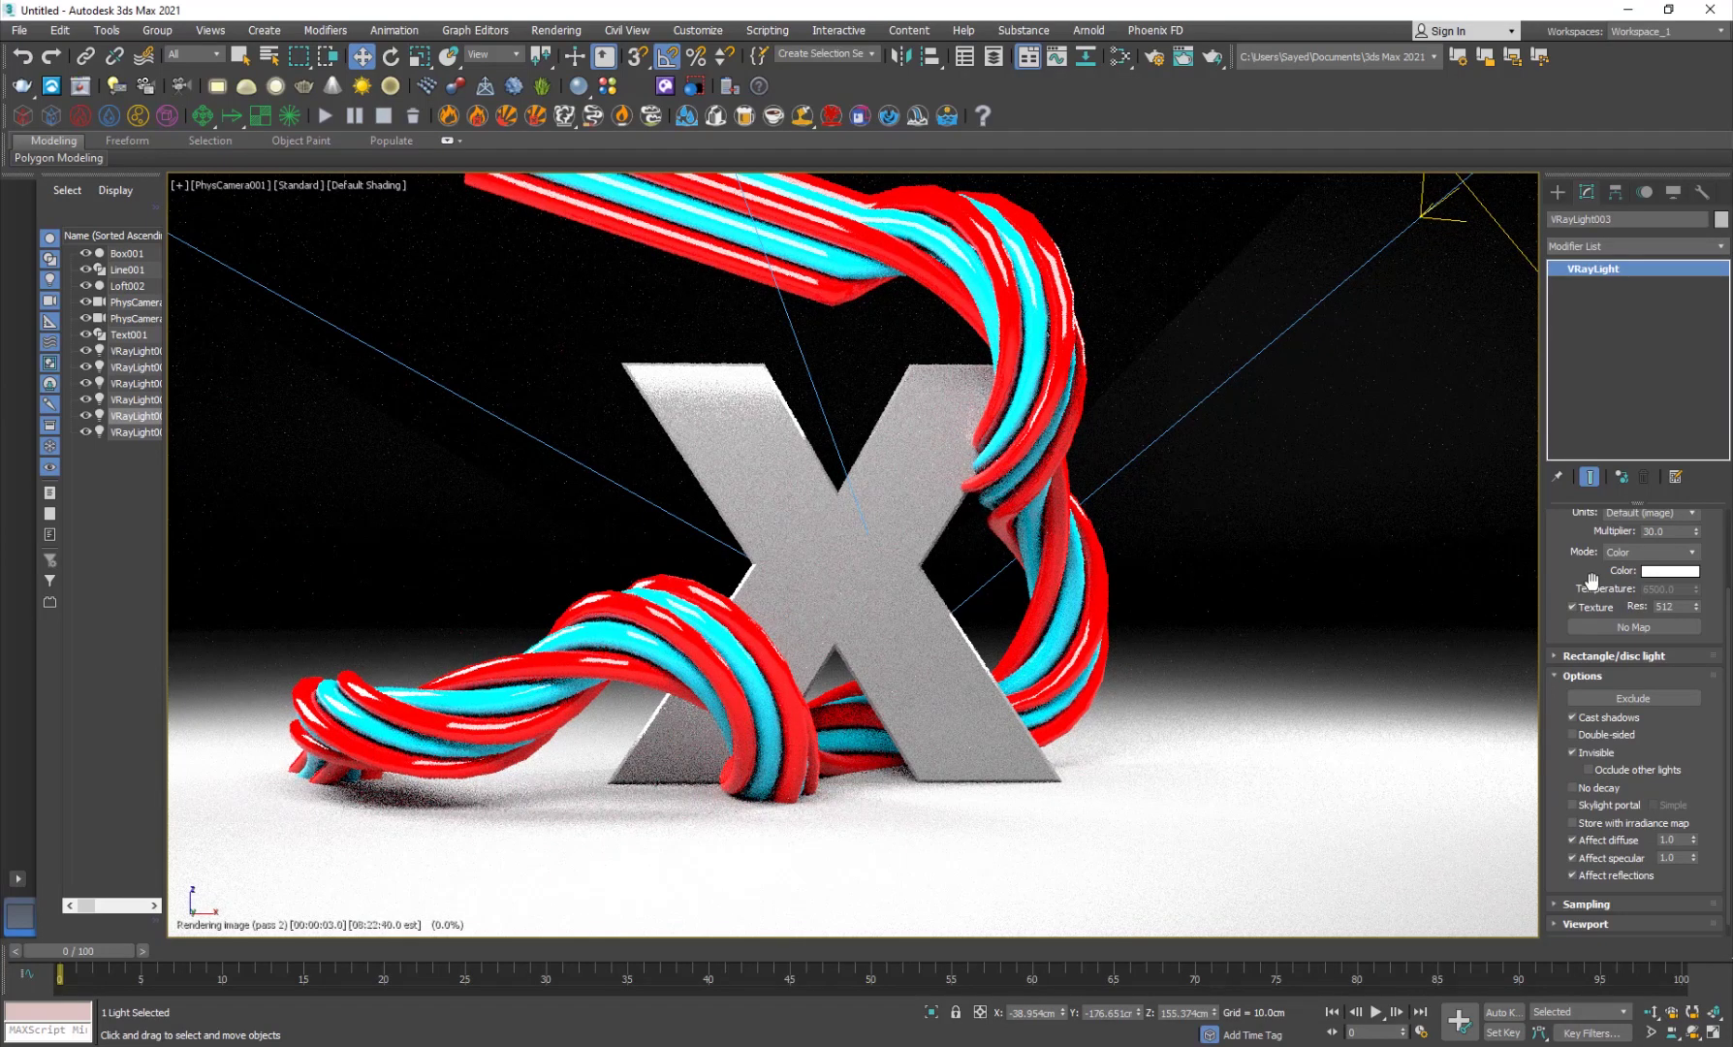
pyautogui.moveTo(1603, 579); pyautogui.dragTo(1603, 634)
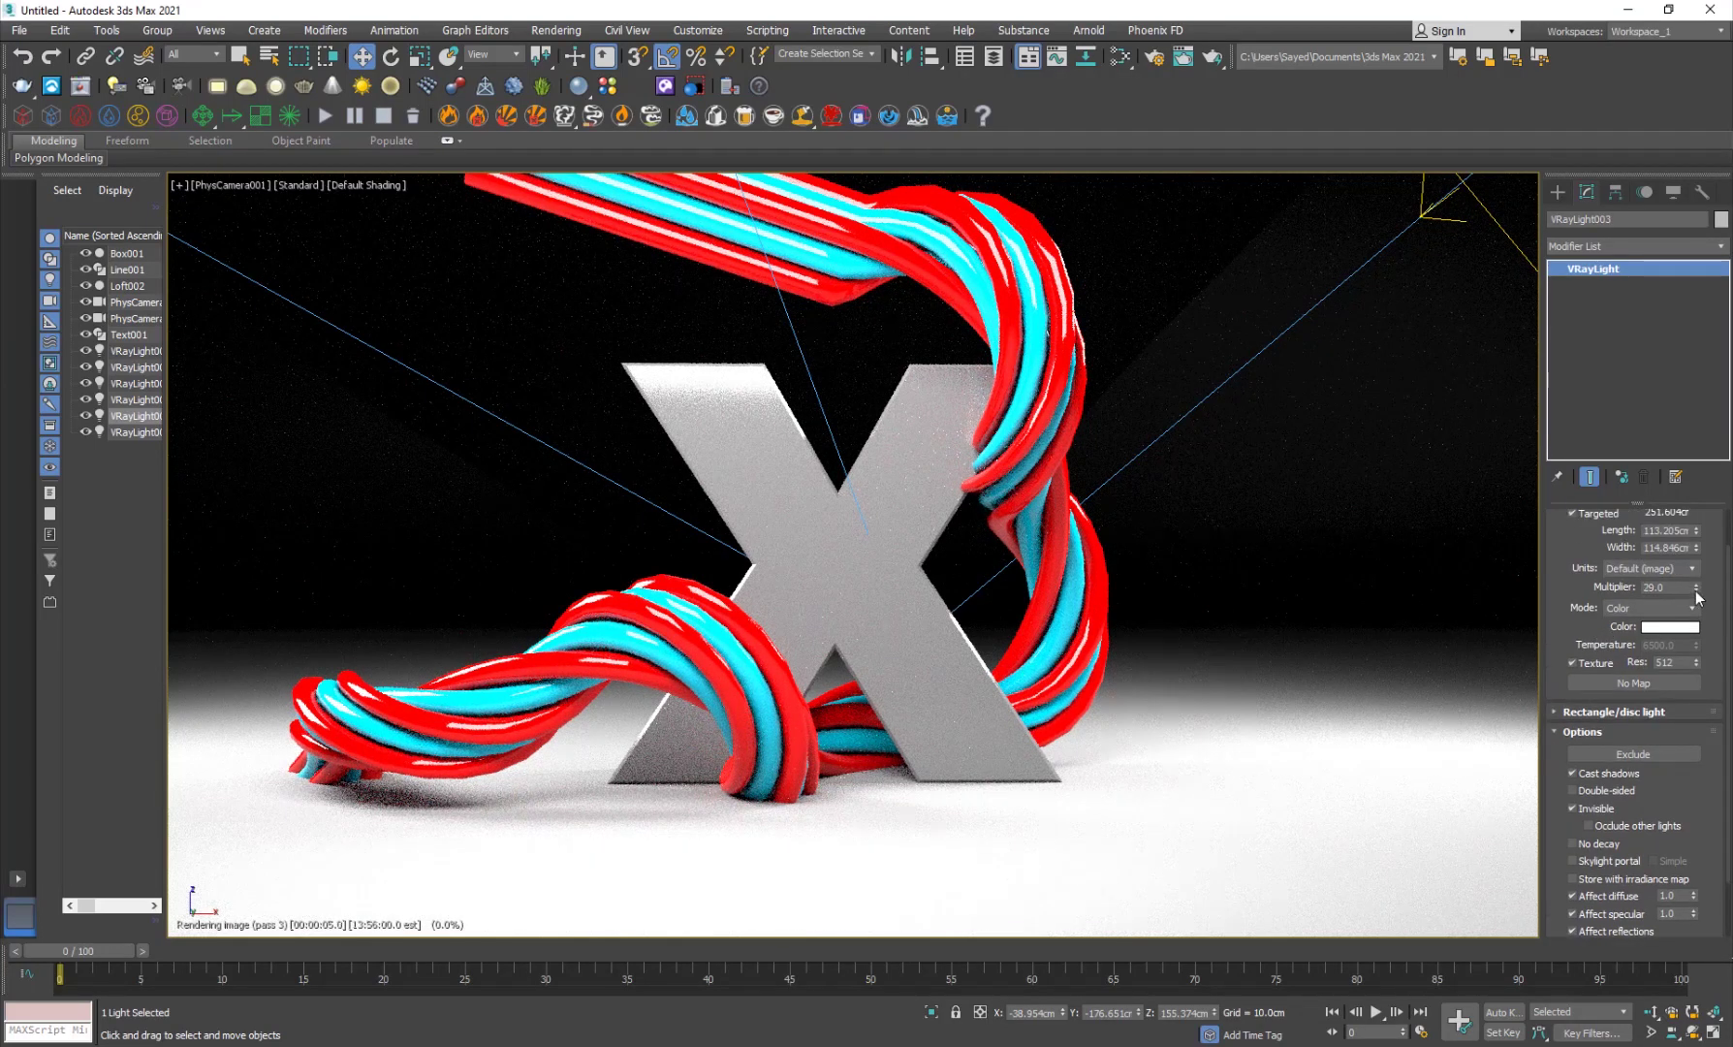
pyautogui.moveTo(1695, 591); pyautogui.dragTo(1700, 609)
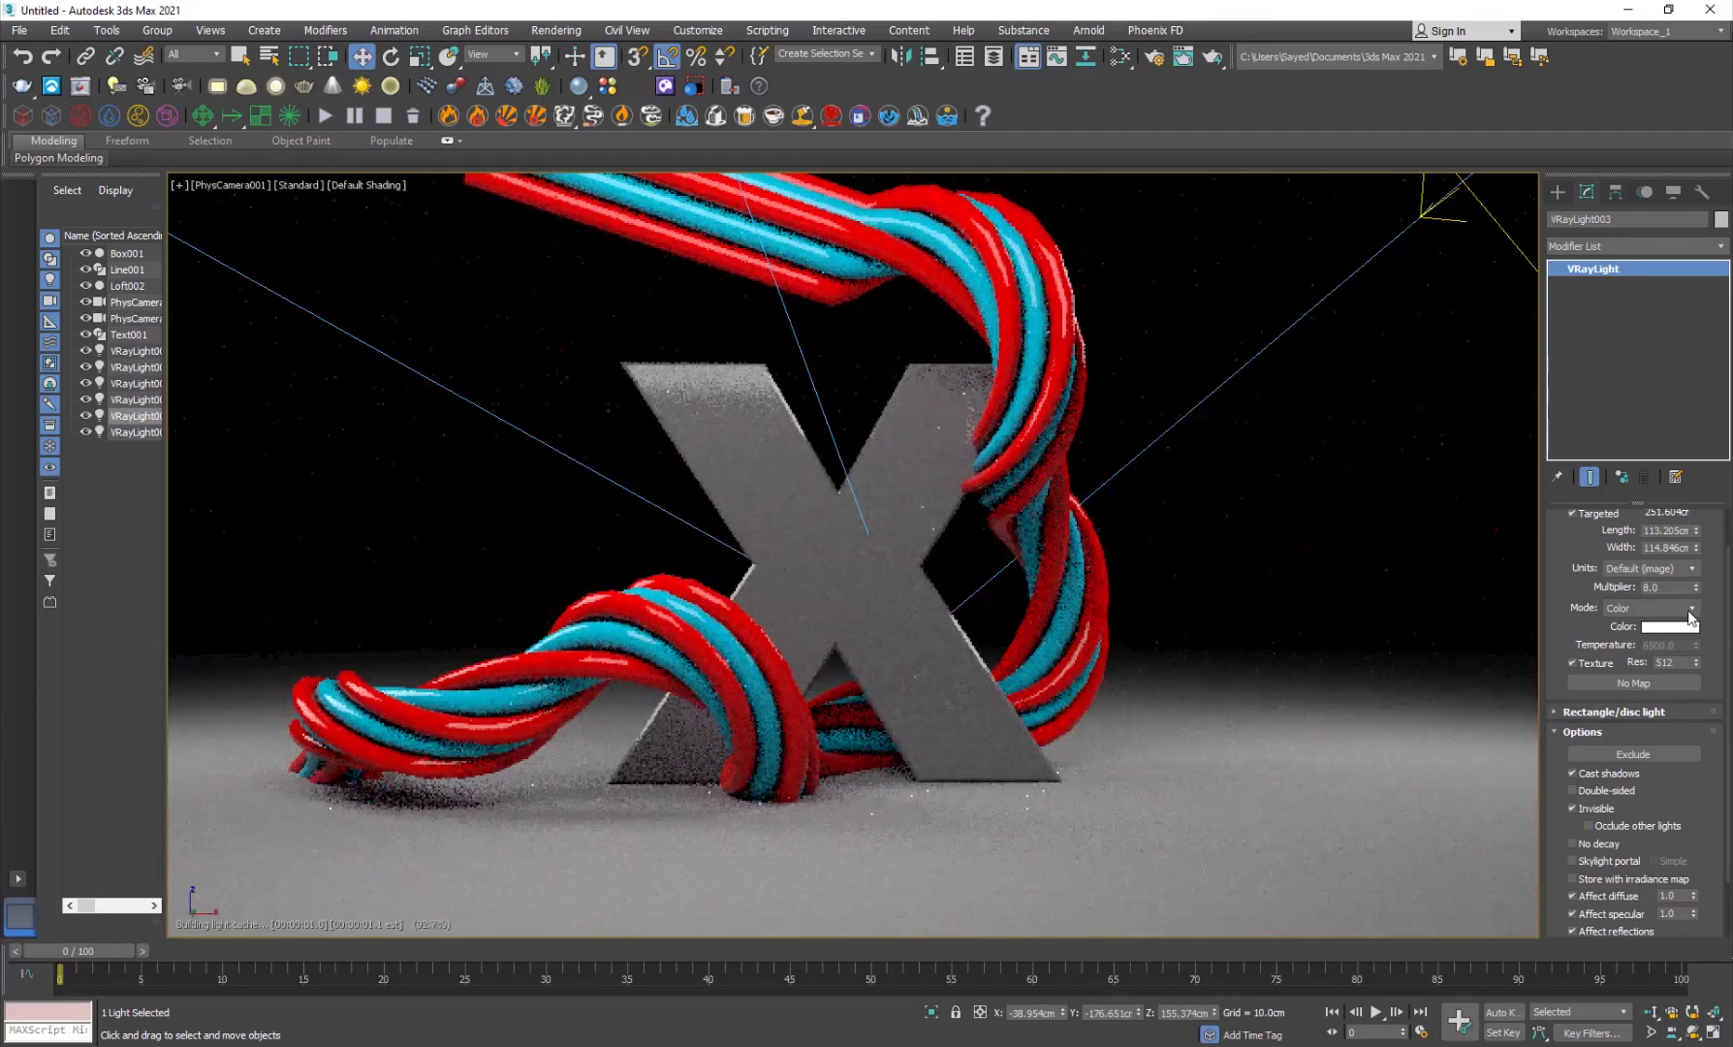
# Try adding a V-Ray dome light on the ground to the right of the letter X
pyautogui.click(1560, 195)
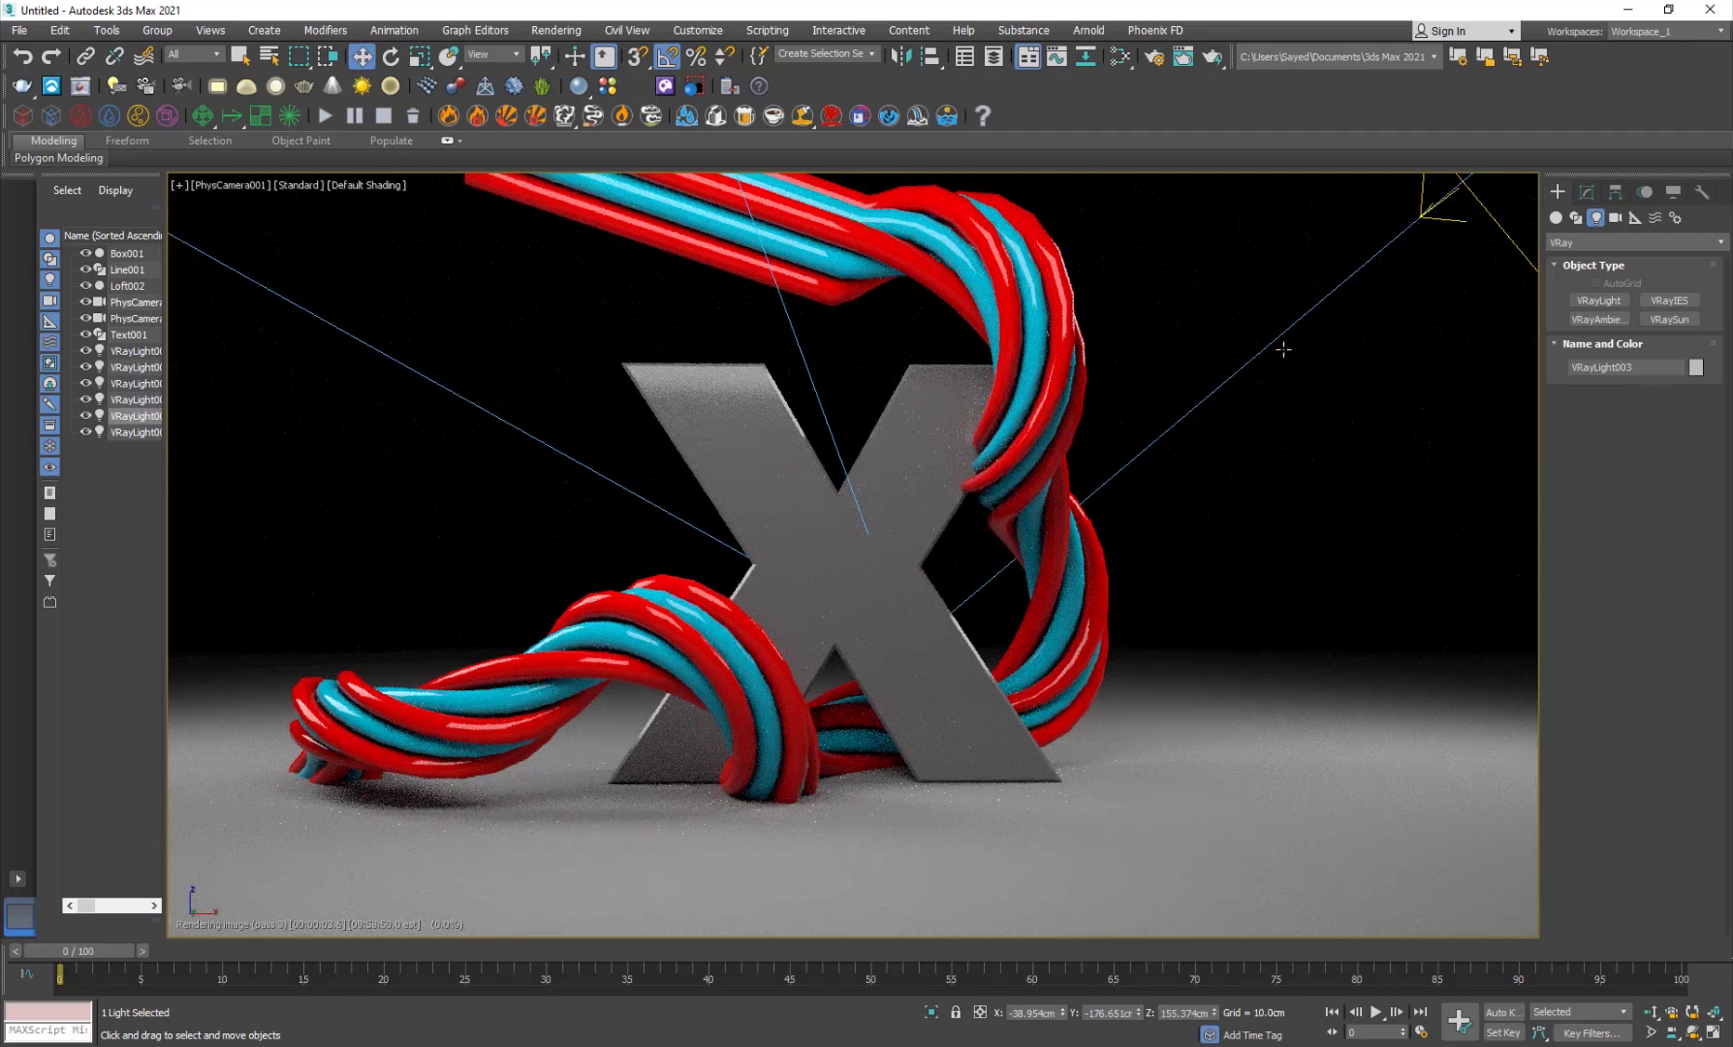
pyautogui.click(1605, 241)
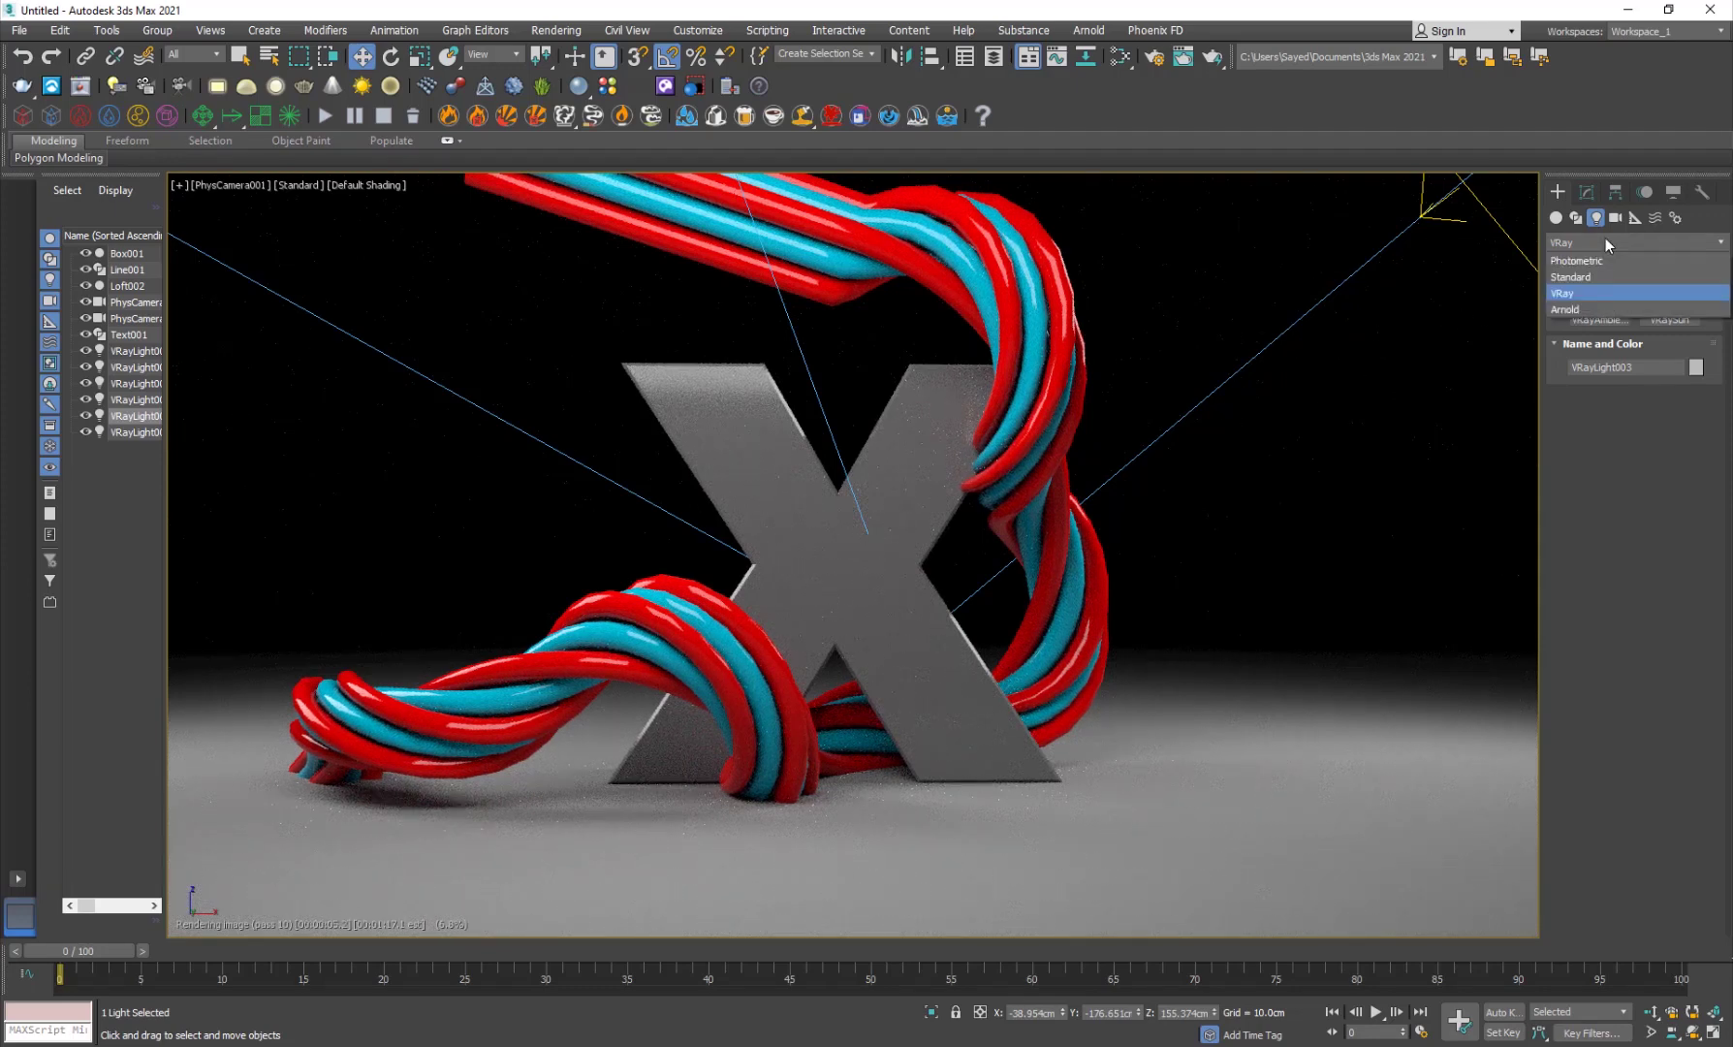
pyautogui.click(1579, 293)
pyautogui.click(1599, 301)
pyautogui.click(1668, 418)
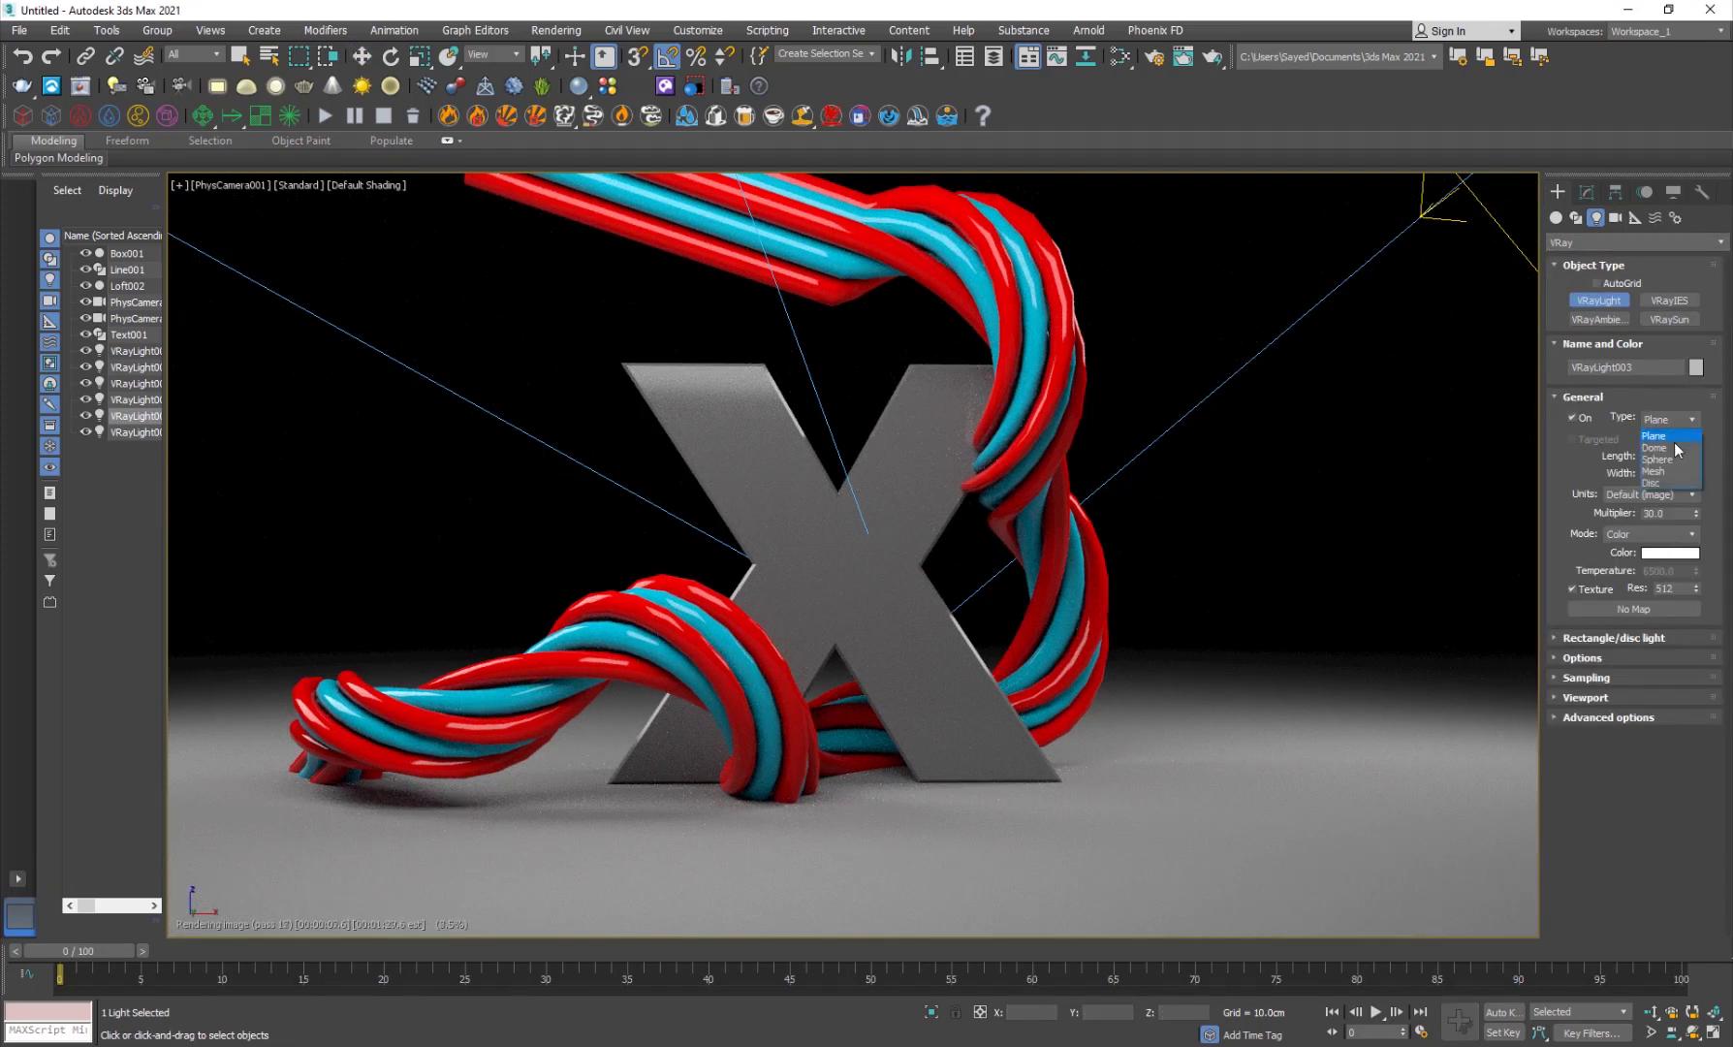
pyautogui.click(1655, 447)
pyautogui.click(1366, 645)
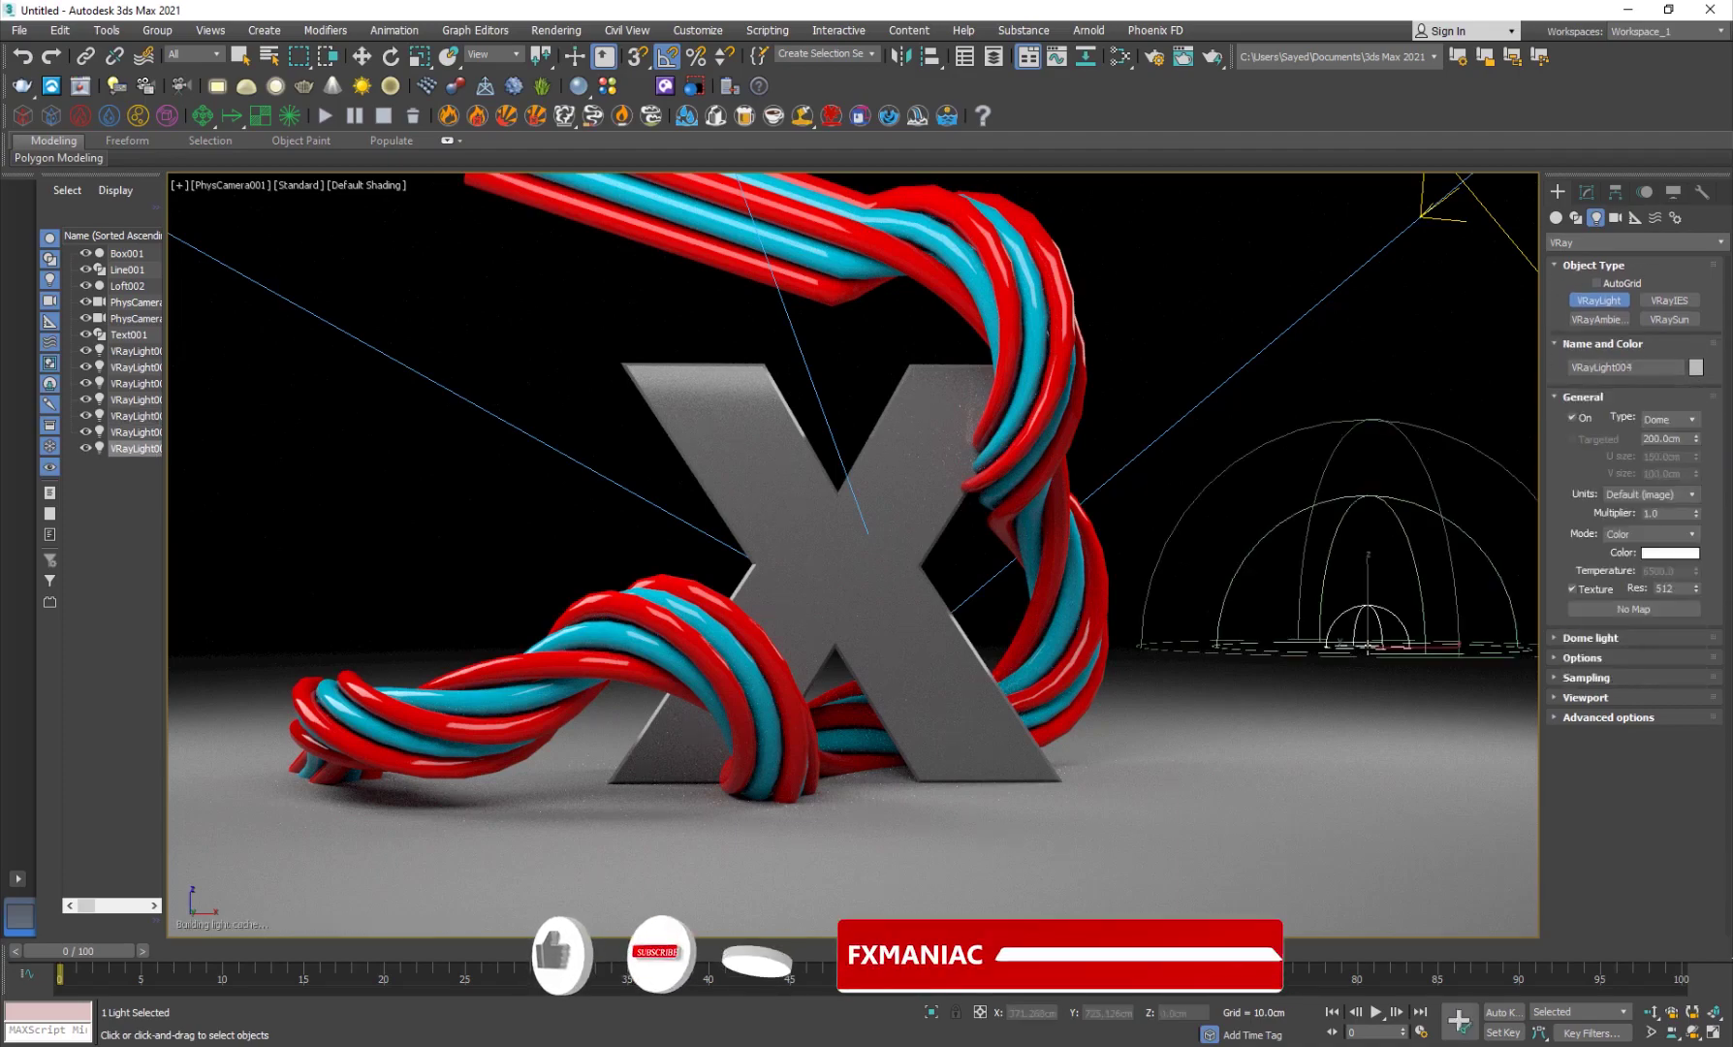
pyautogui.press('w')
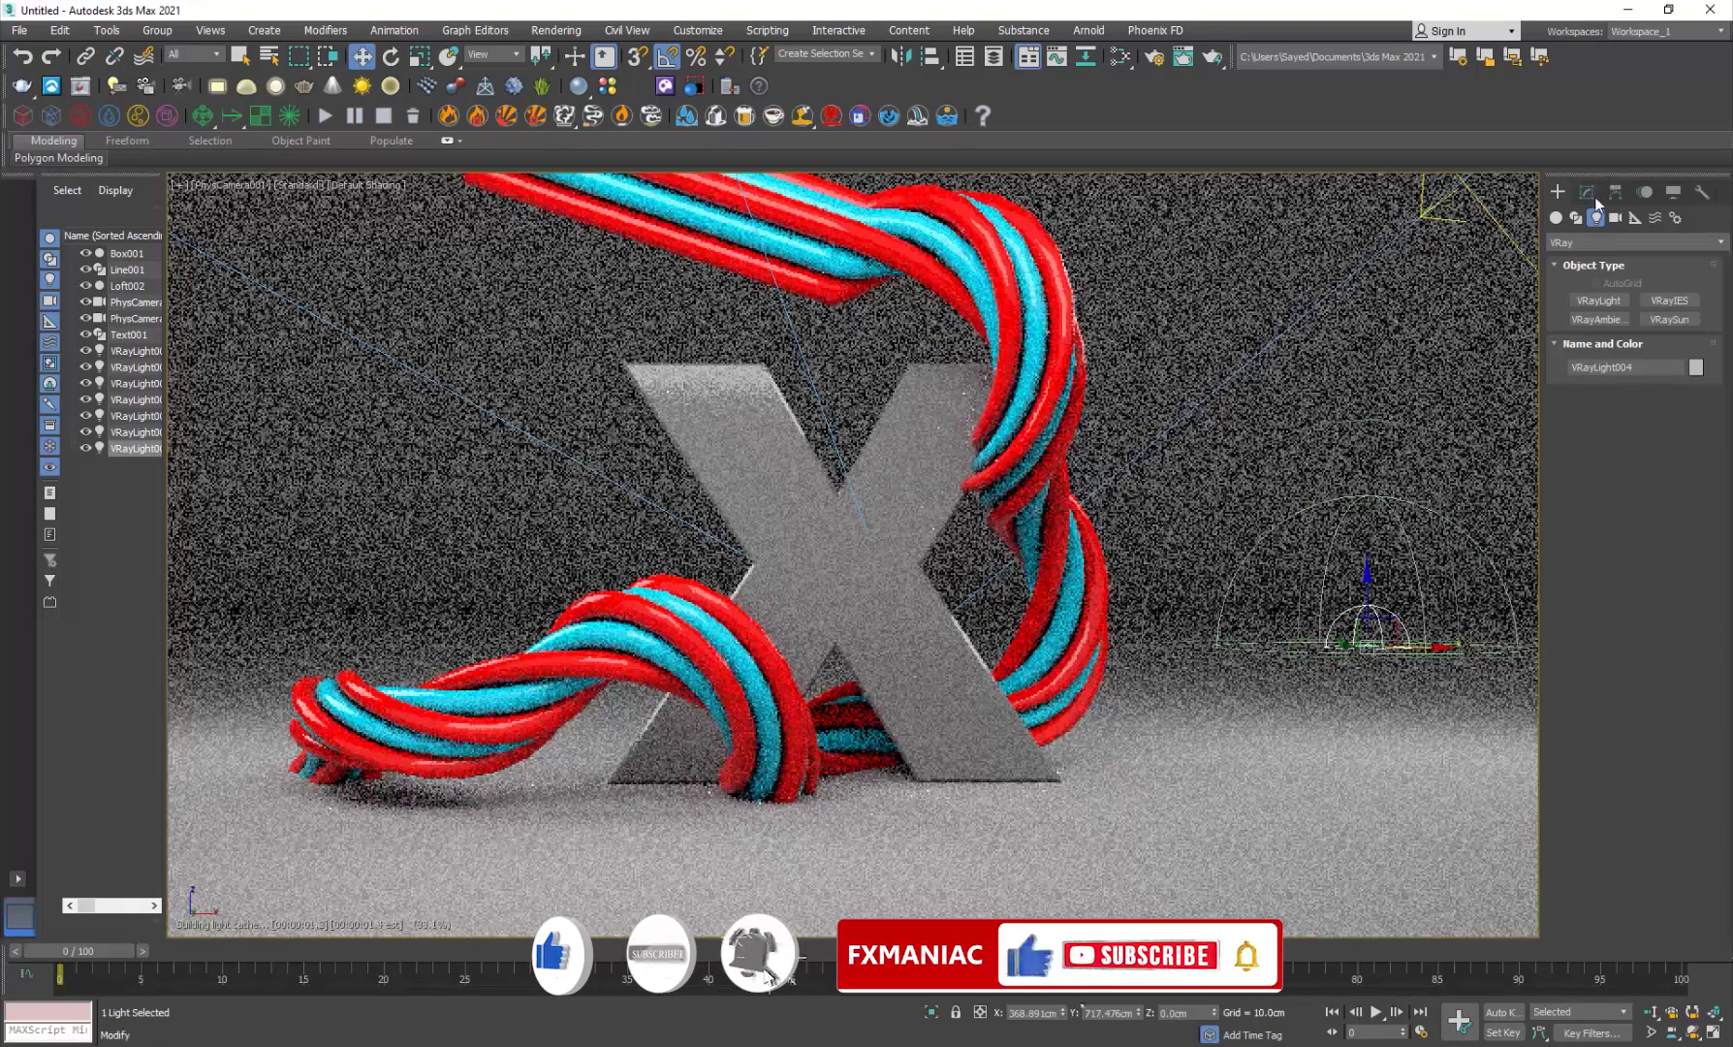
# Set the dome light's multiplier to 0.3
pyautogui.click(1589, 194)
pyautogui.moveTo(1663, 586); pyautogui.dragTo(1568, 578)
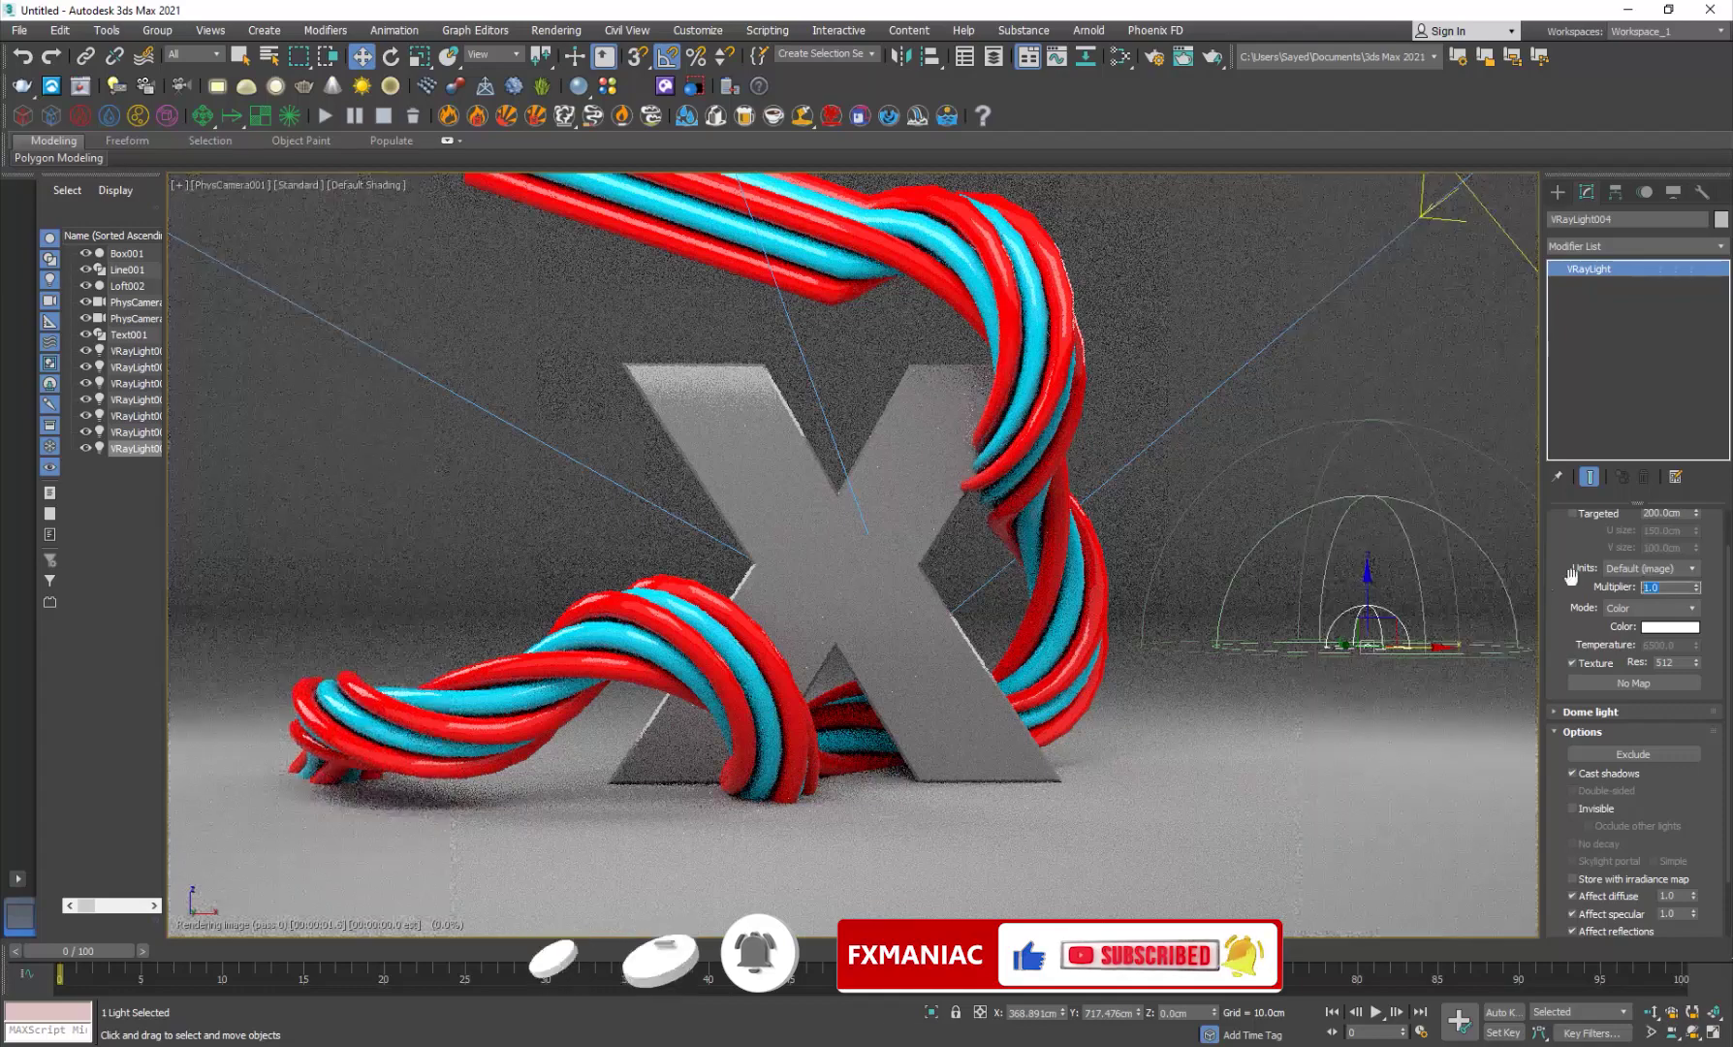
pyautogui.write('.')
pyautogui.write('0.3')
pyautogui.press('Return')
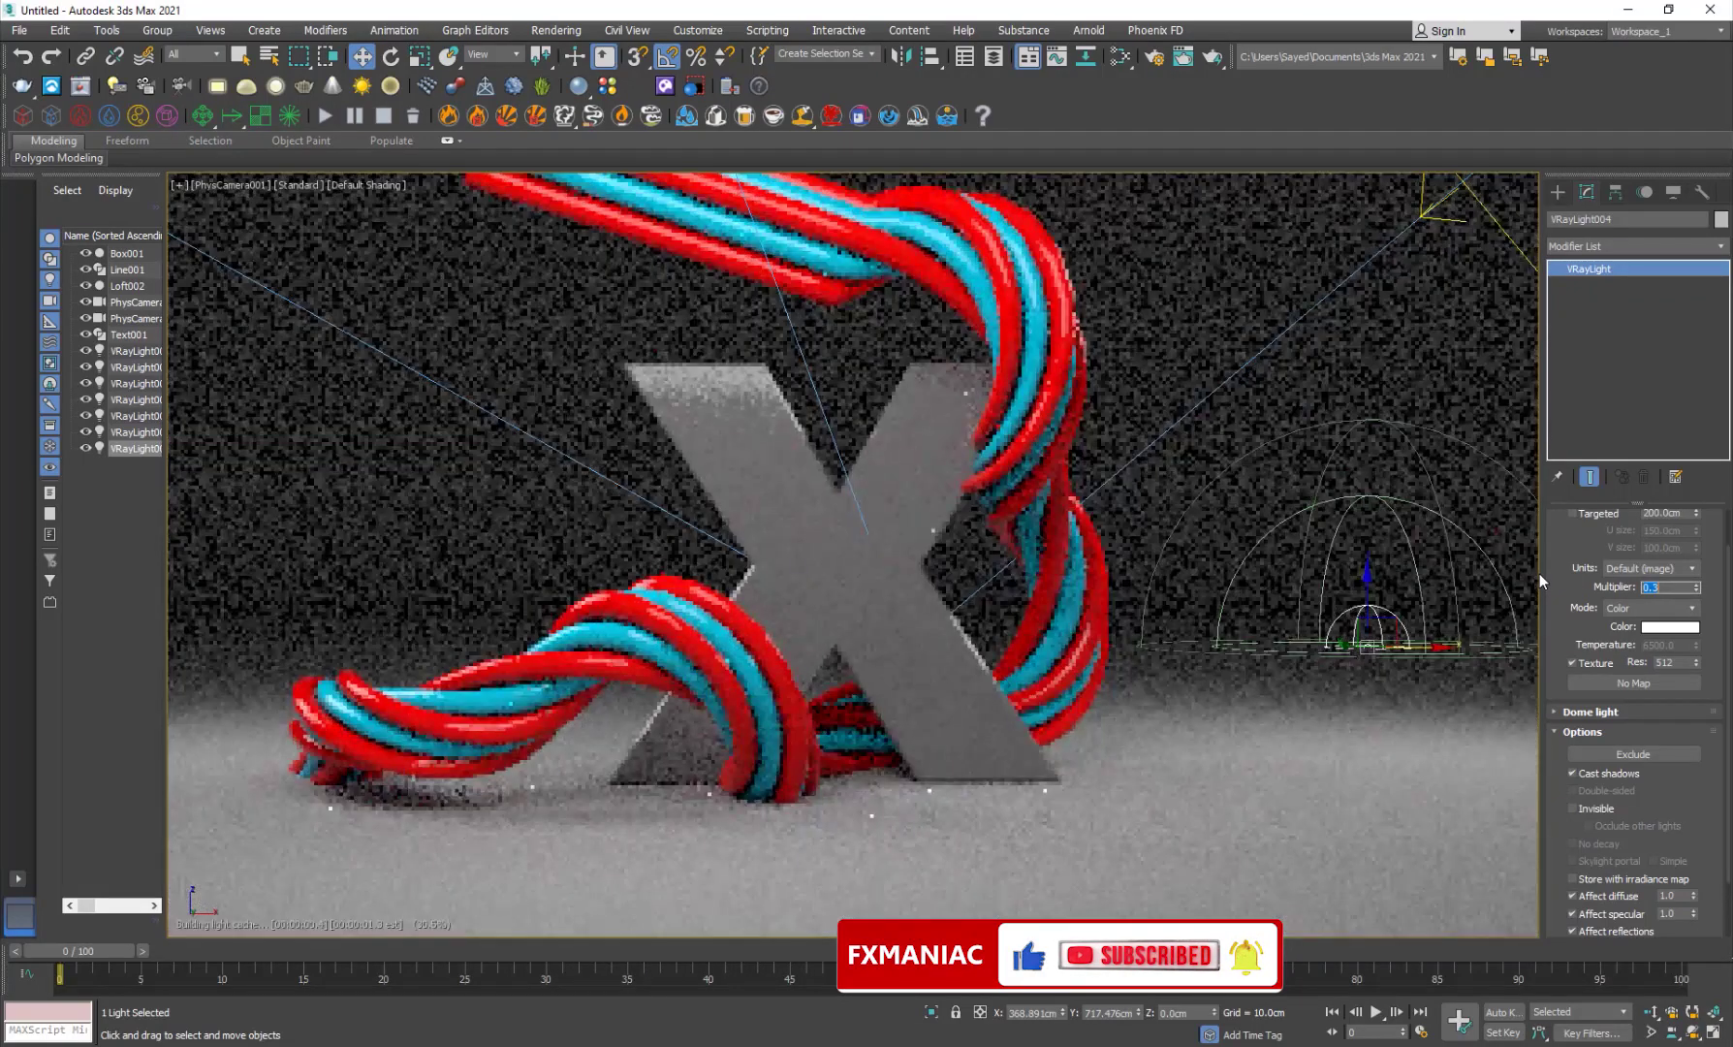
# Delete the dome light from the scene
pyautogui.click(265, 553)
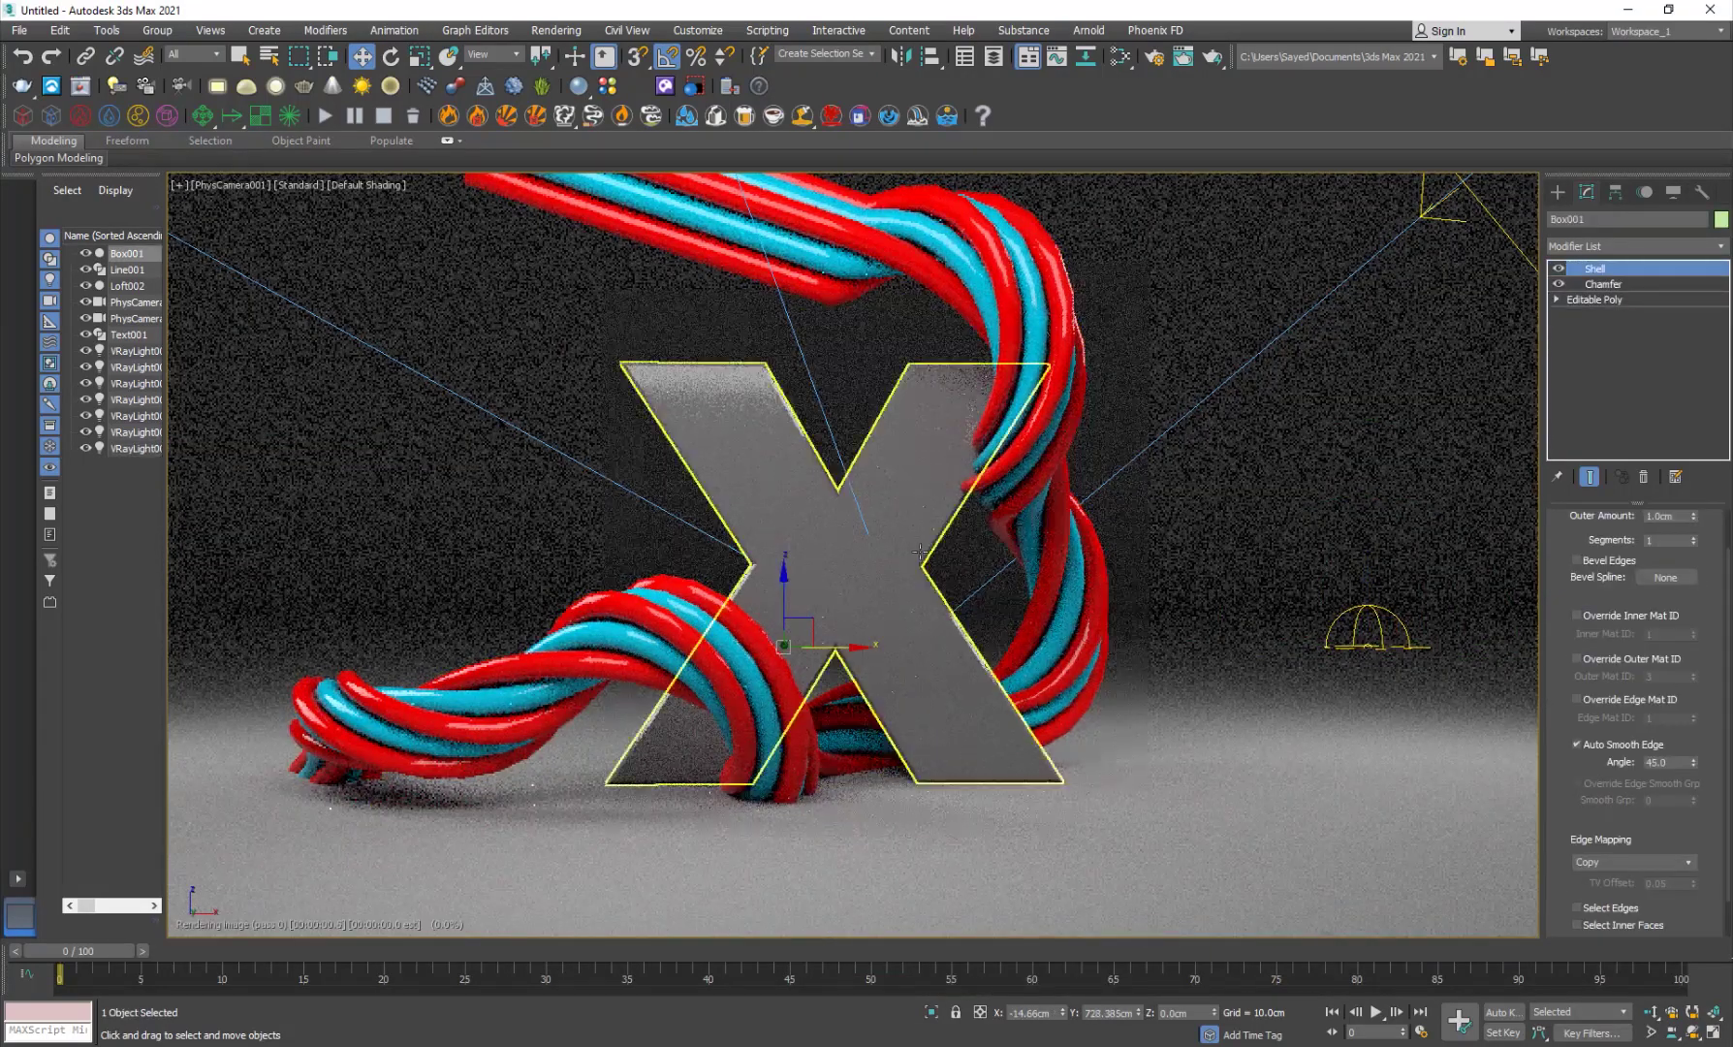
pyautogui.moveTo(884, 524); pyautogui.dragTo(870, 536, button='middle')
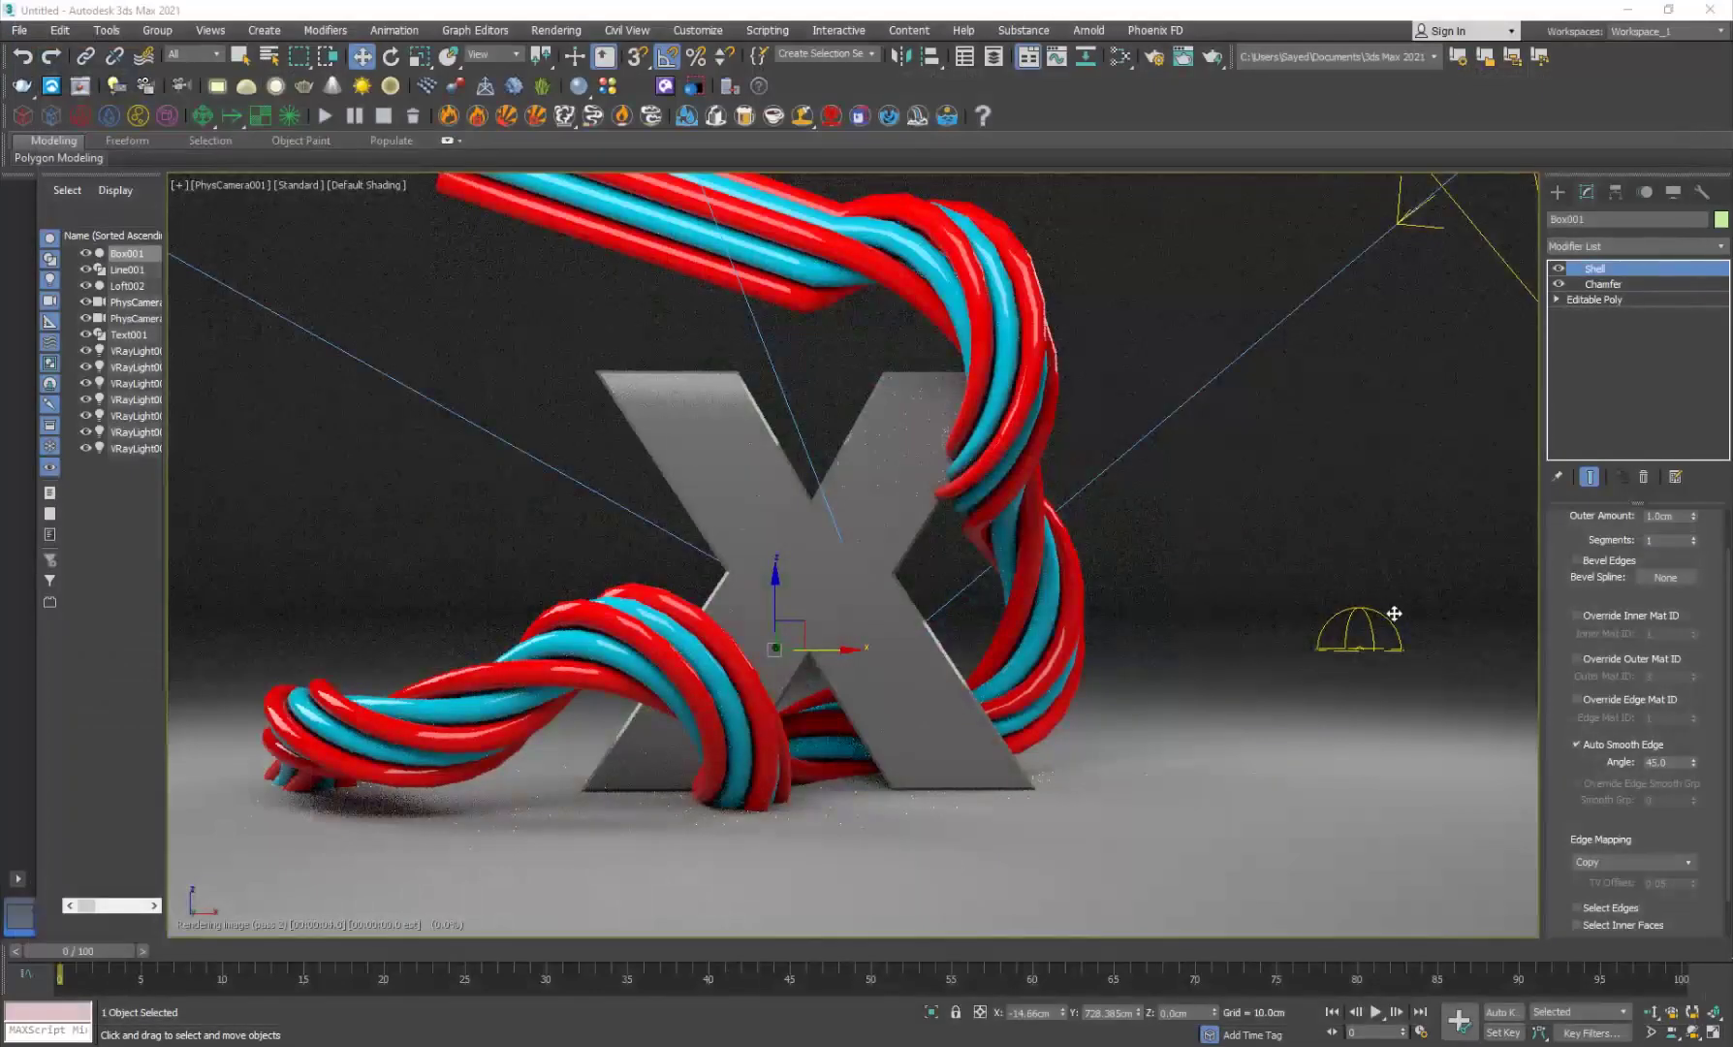
pyautogui.click(134, 447)
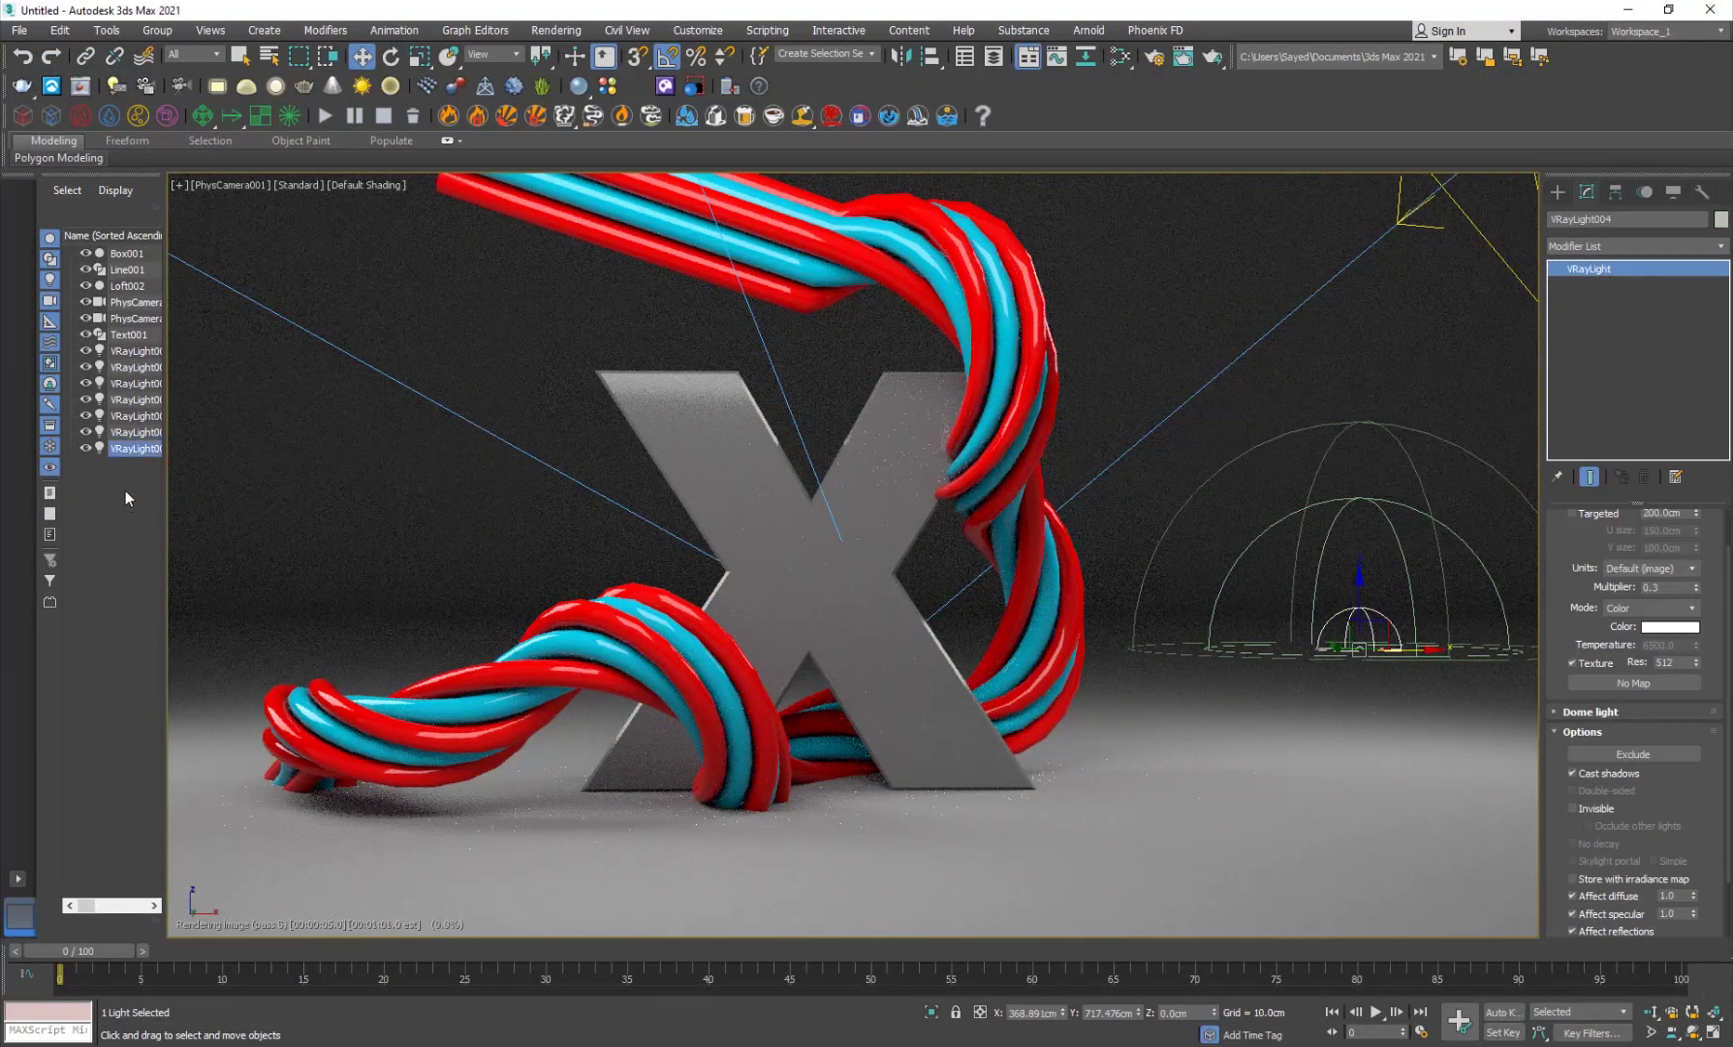
pyautogui.press('Delete')
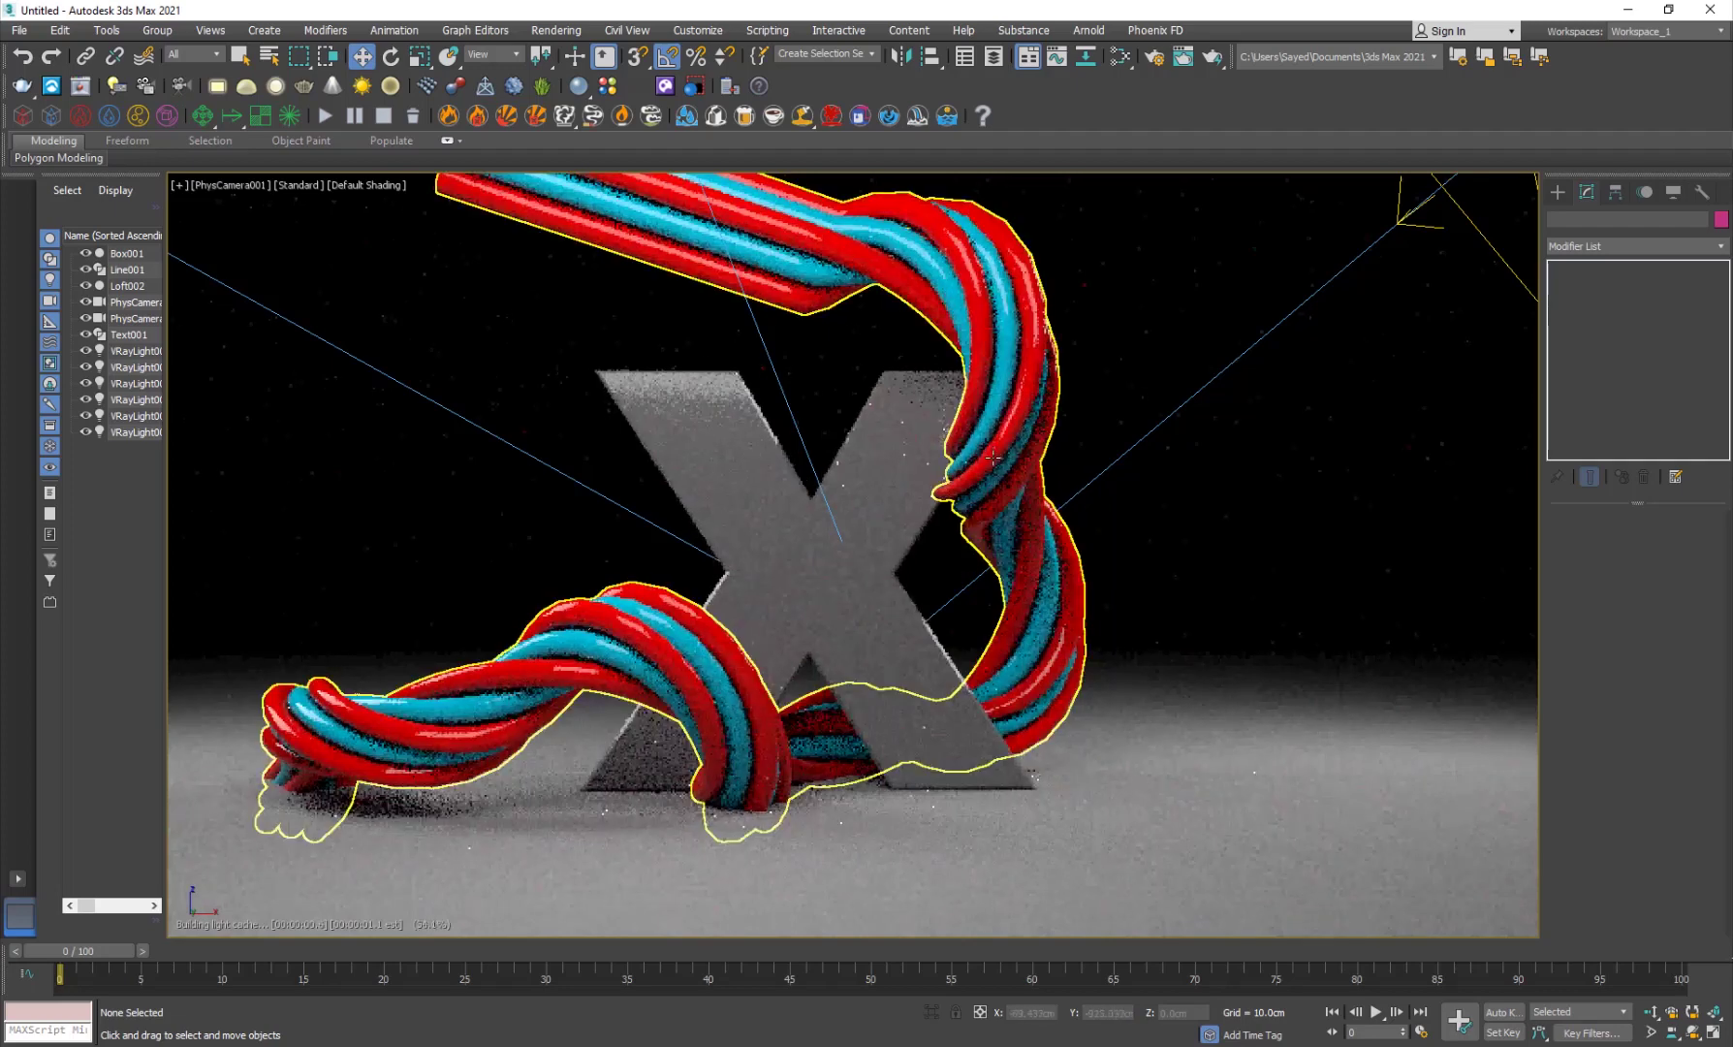
# Change the red cable material's diffuse color to orange with hue 18, saturation 255 and value 199
pyautogui.click(993, 452)
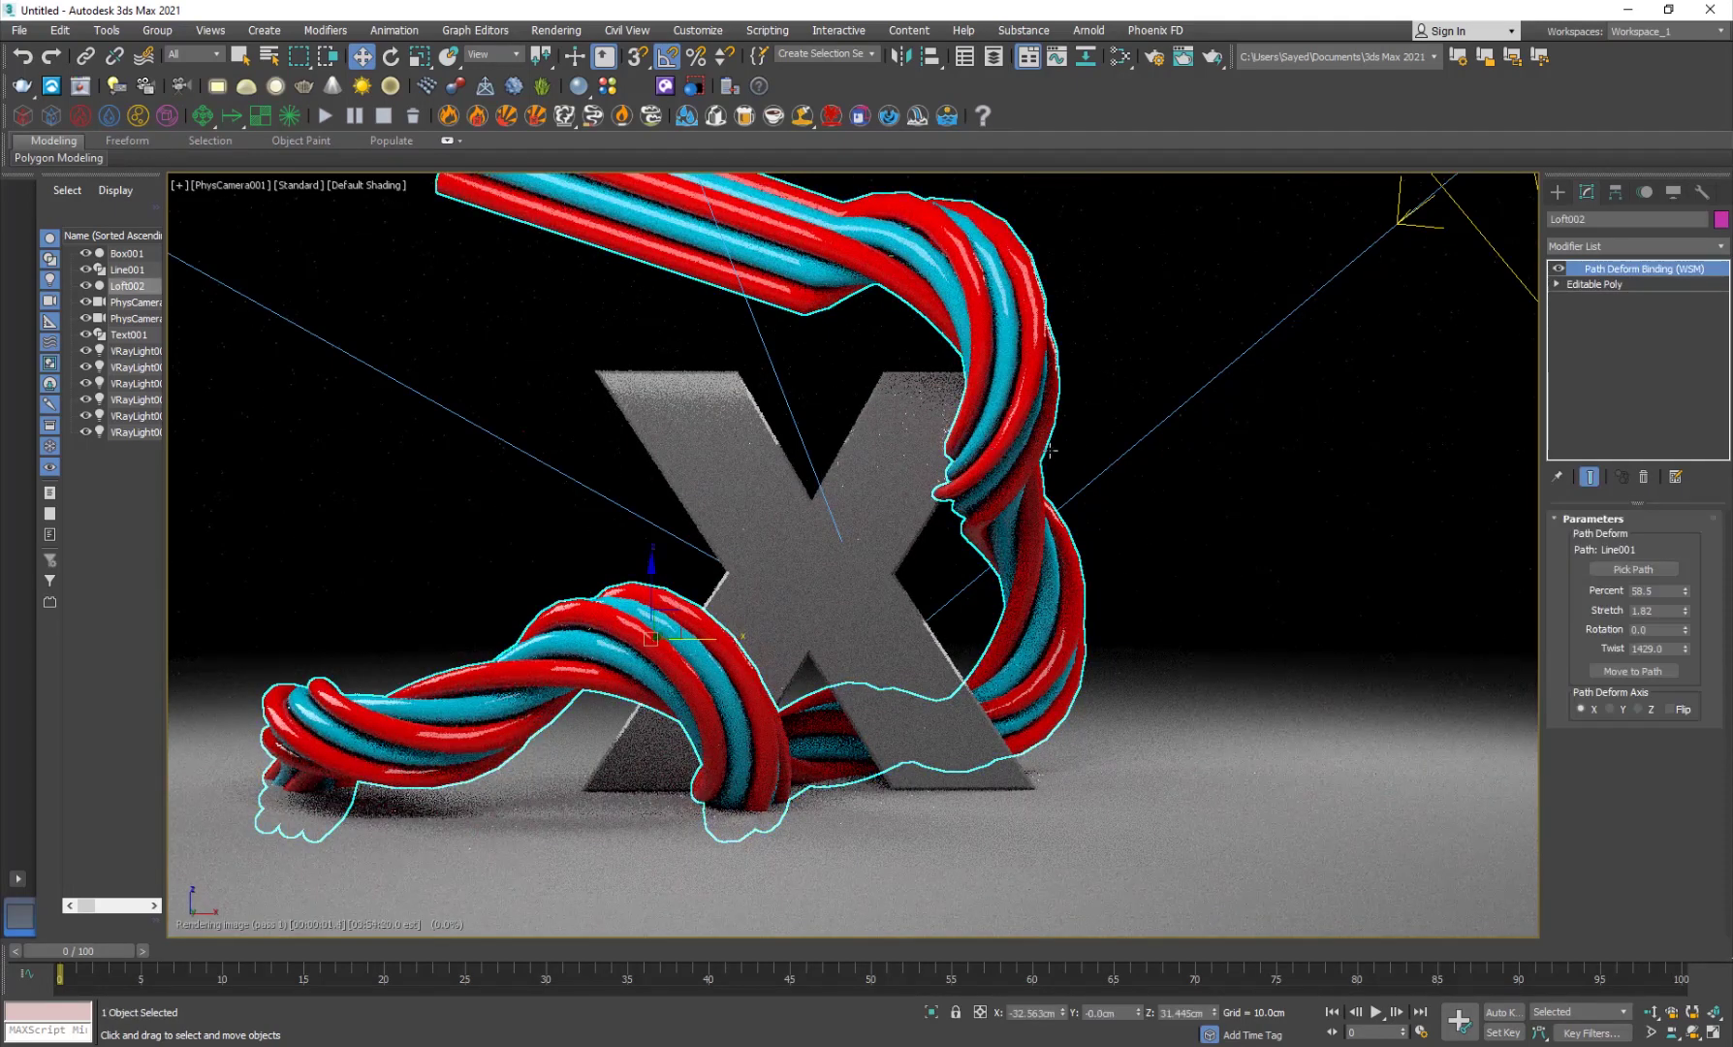
pyautogui.press('m')
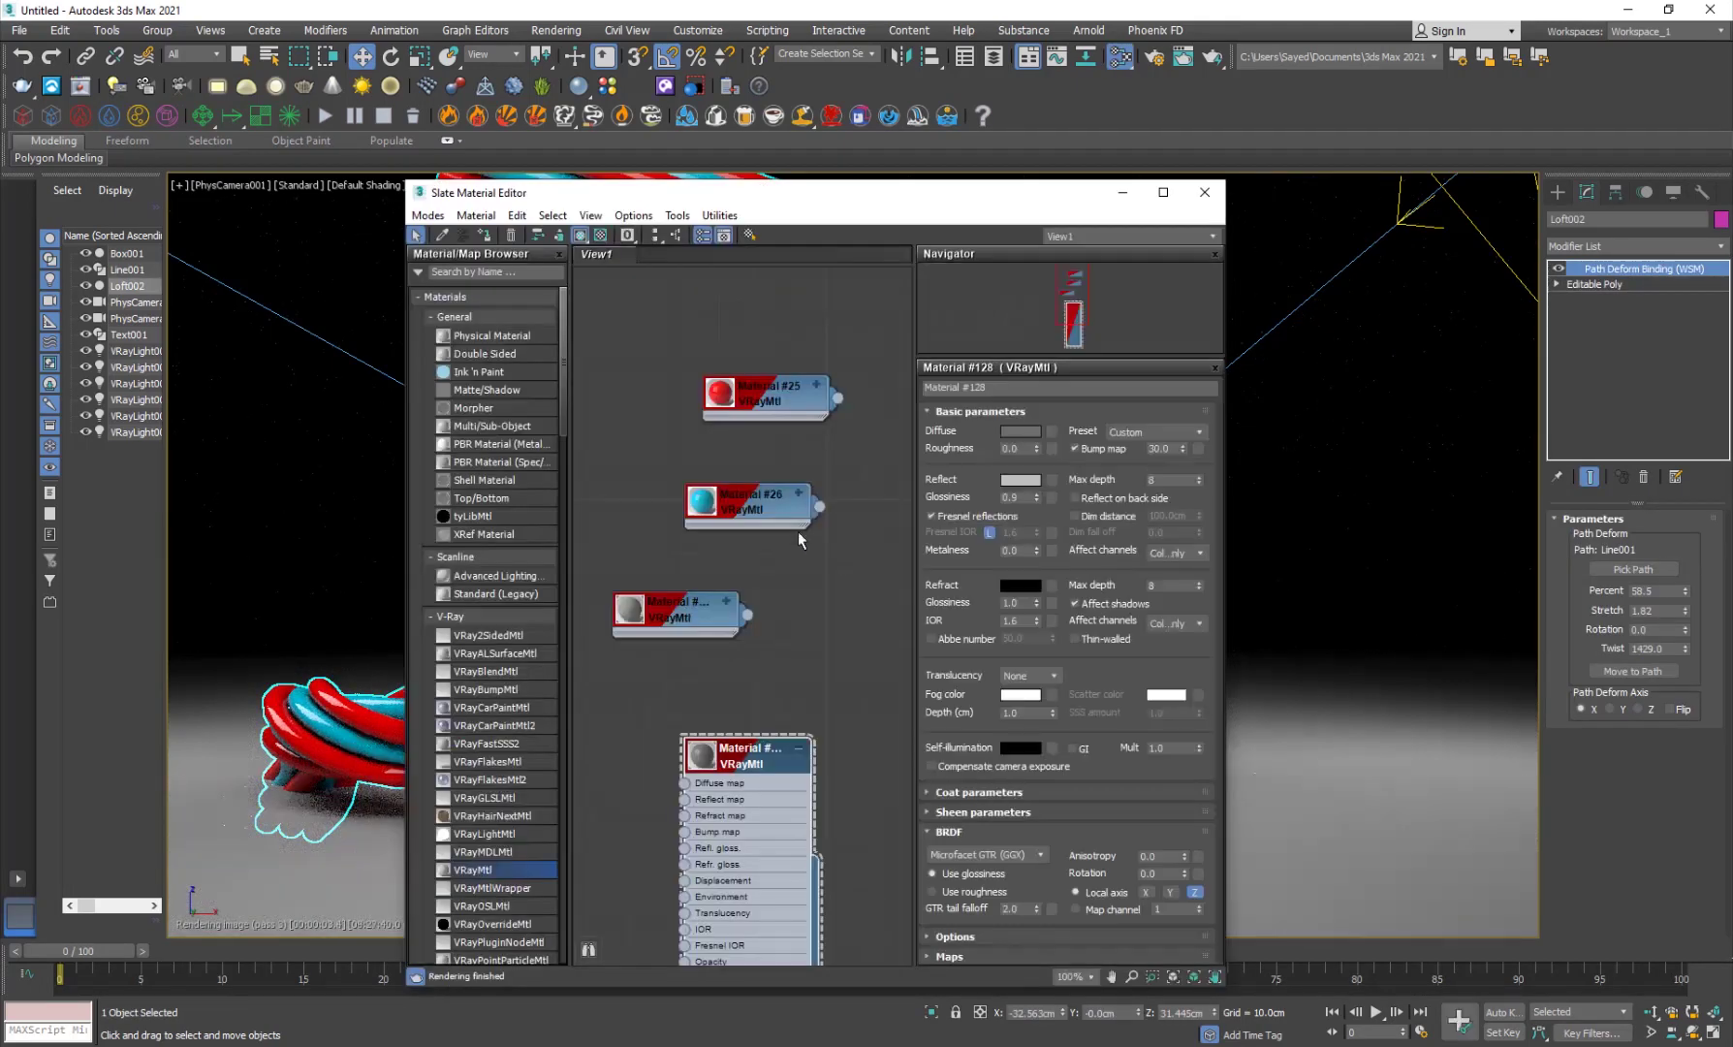
pyautogui.moveTo(766, 606); pyautogui.dragTo(811, 658, button='middle')
pyautogui.doubleClick(809, 449)
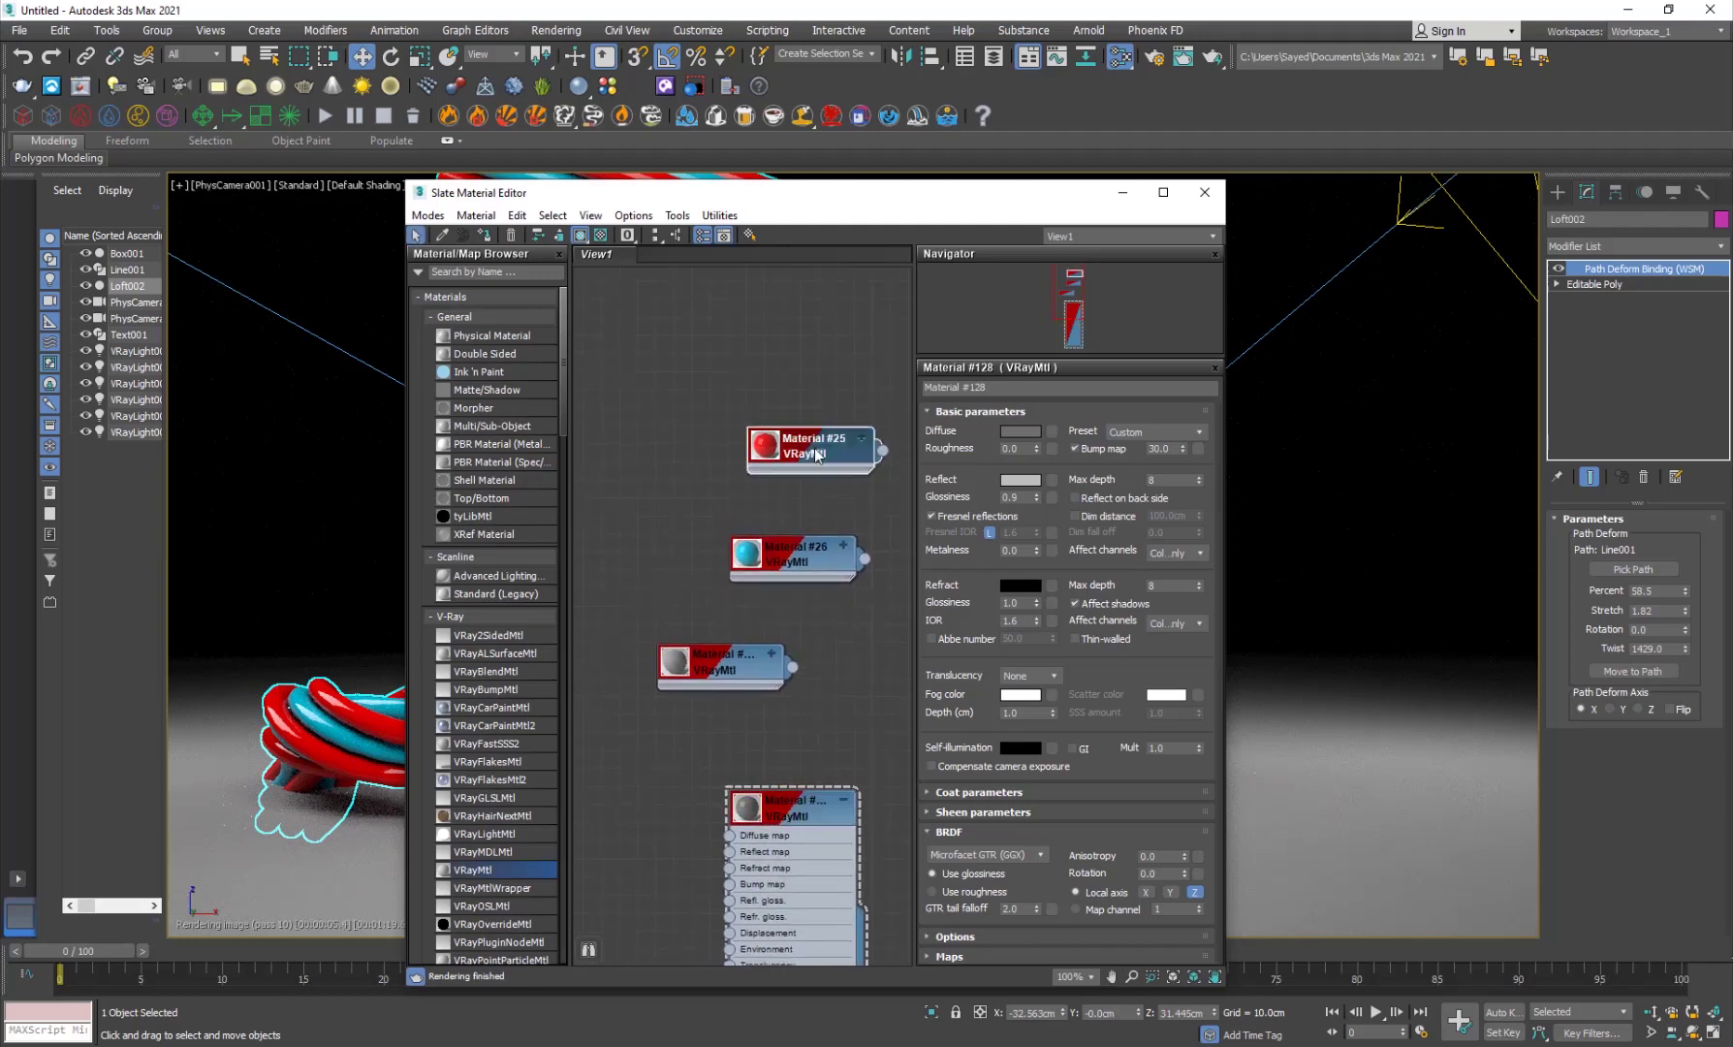
pyautogui.doubleClick(819, 447)
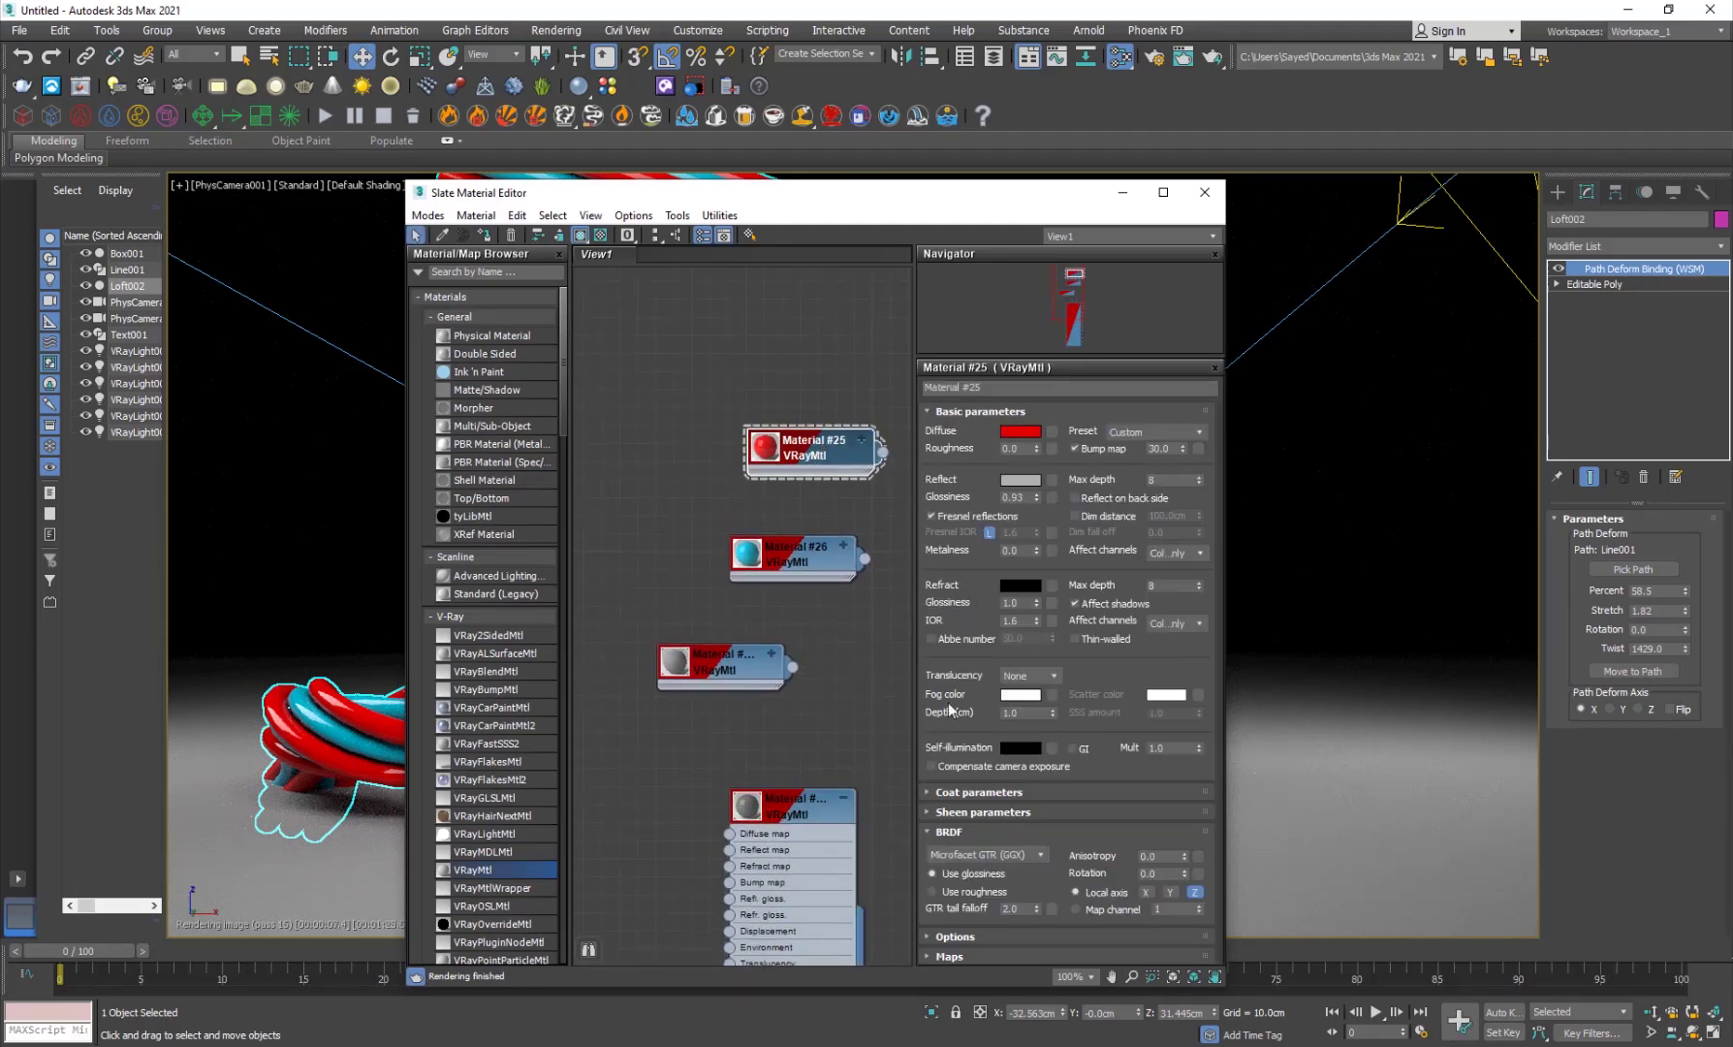
pyautogui.click(1026, 436)
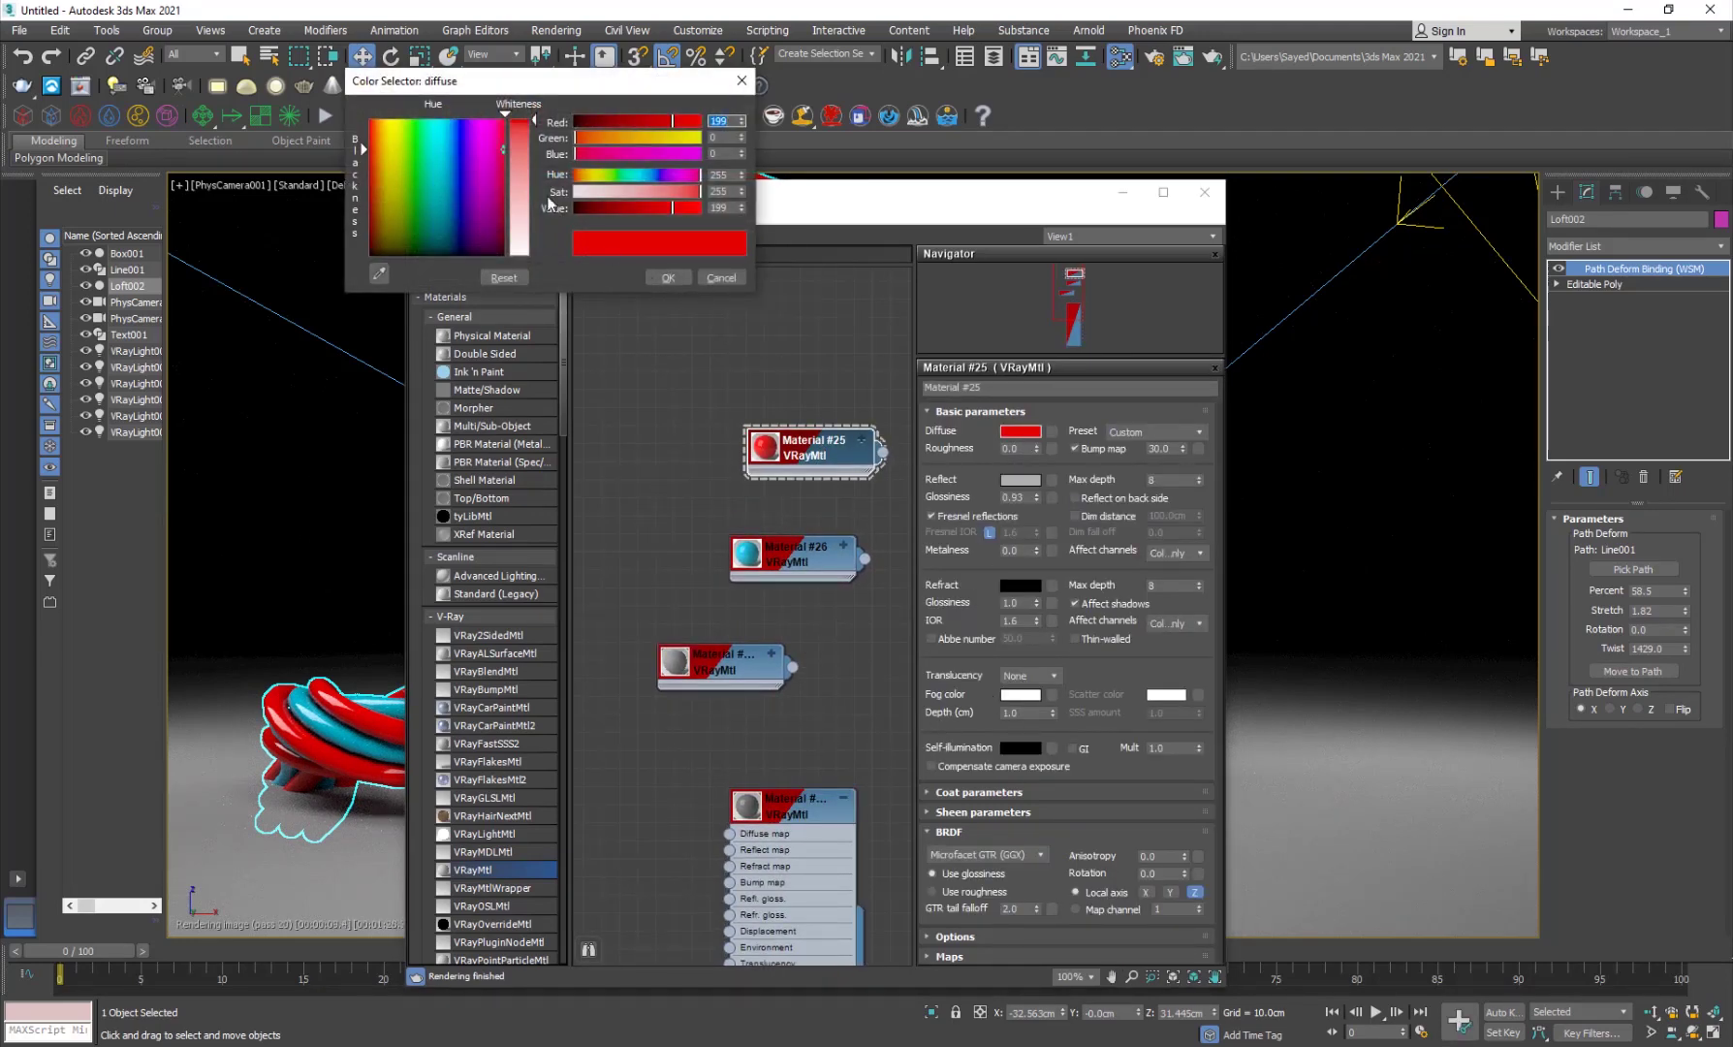
pyautogui.moveTo(605, 176); pyautogui.dragTo(585, 173)
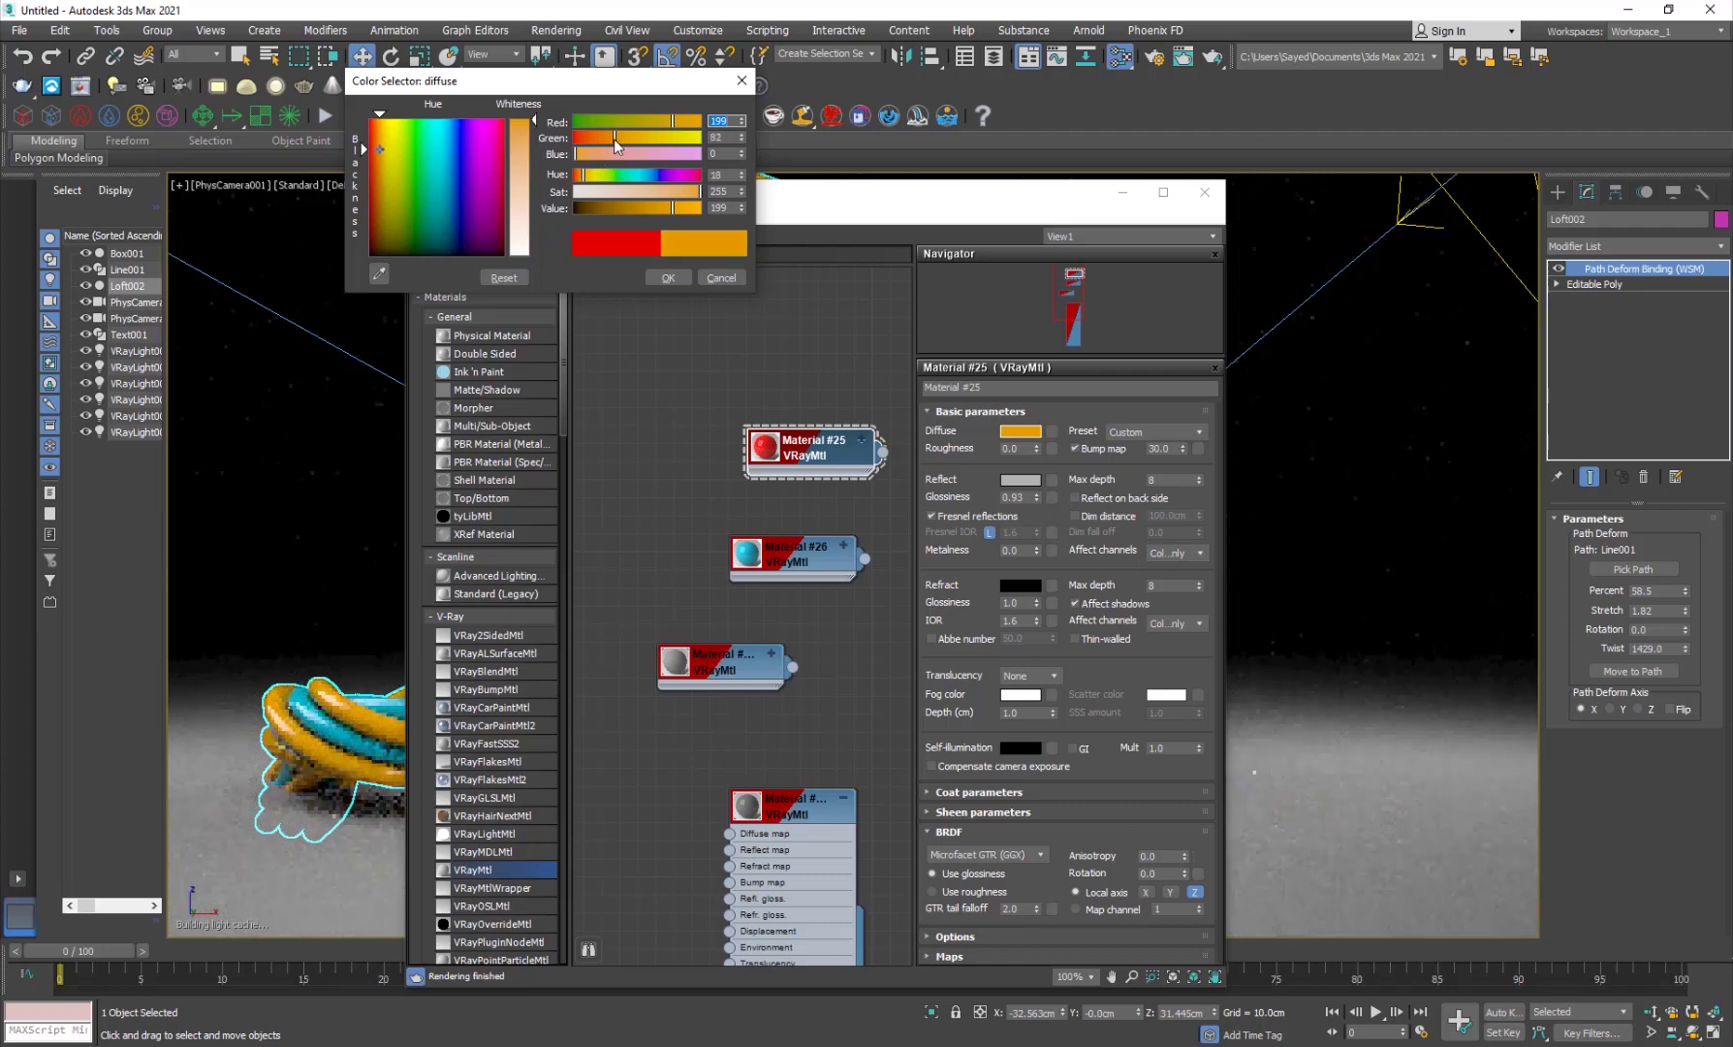
pyautogui.click(667, 277)
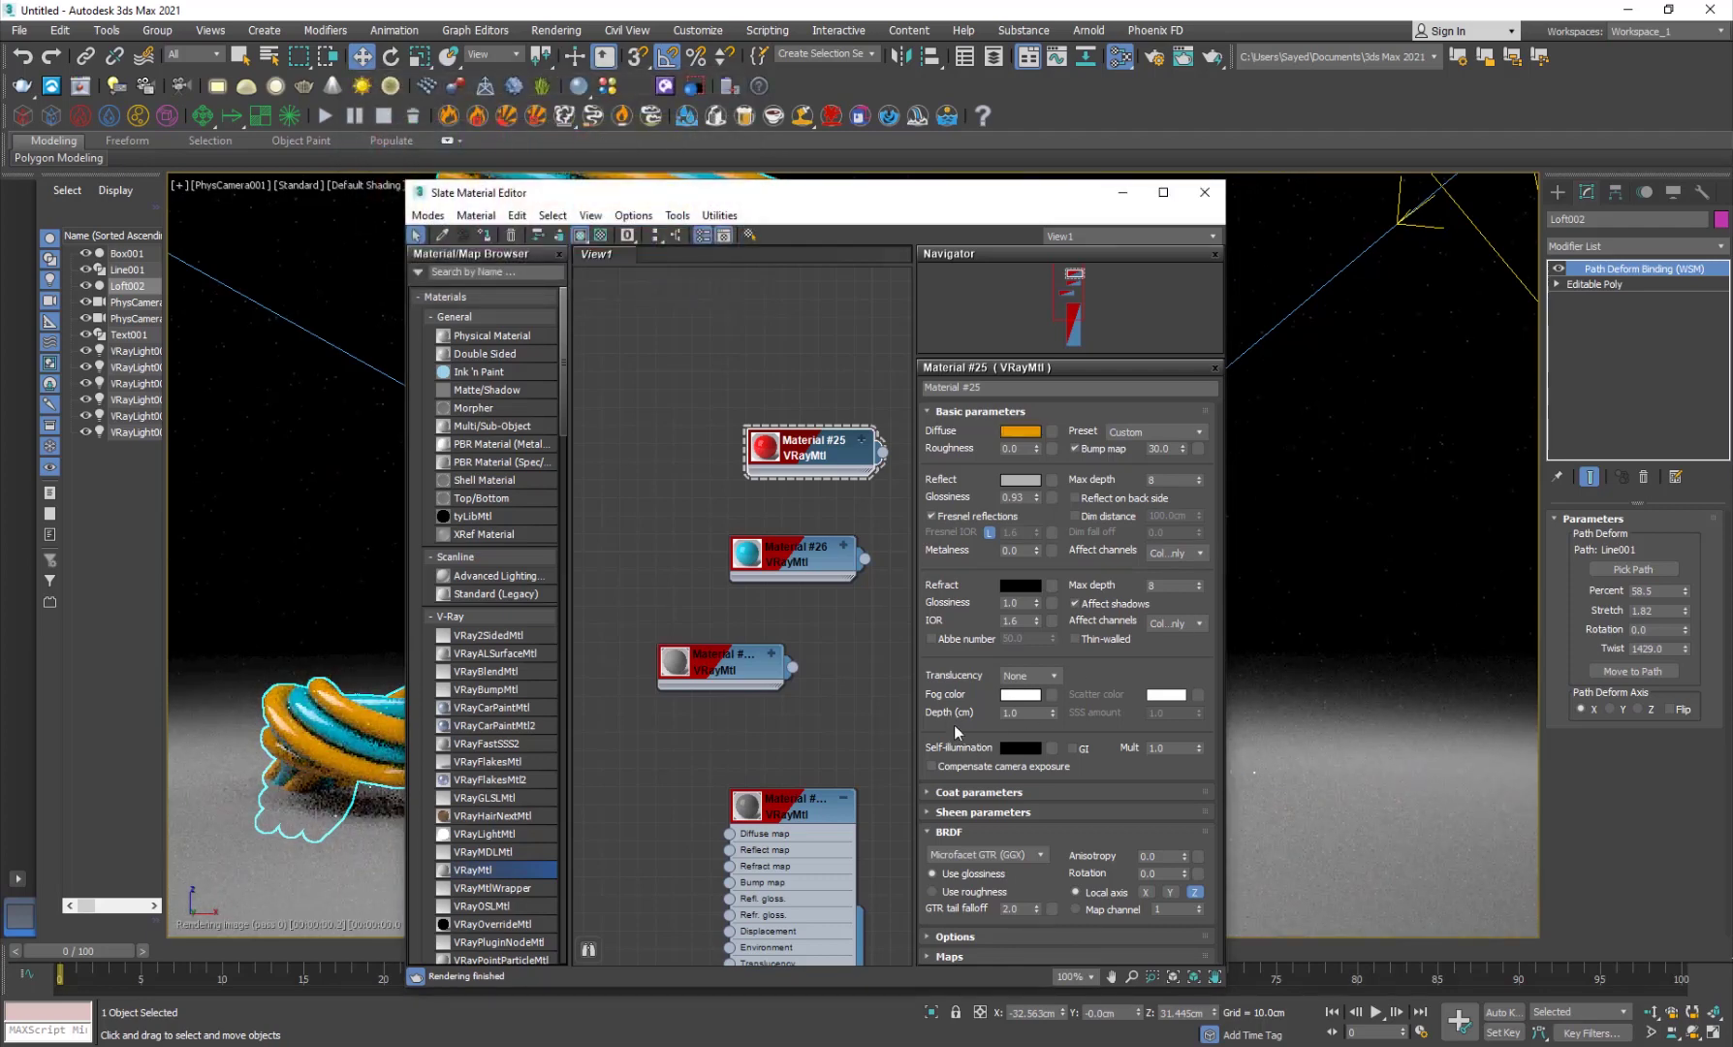
# Give the orange cable material an orange self-illumination with hue 15, saturation 255, value 225 and a multiplier of 15
pyautogui.click(1027, 748)
pyautogui.moveTo(395, 139); pyautogui.dragTo(378, 128)
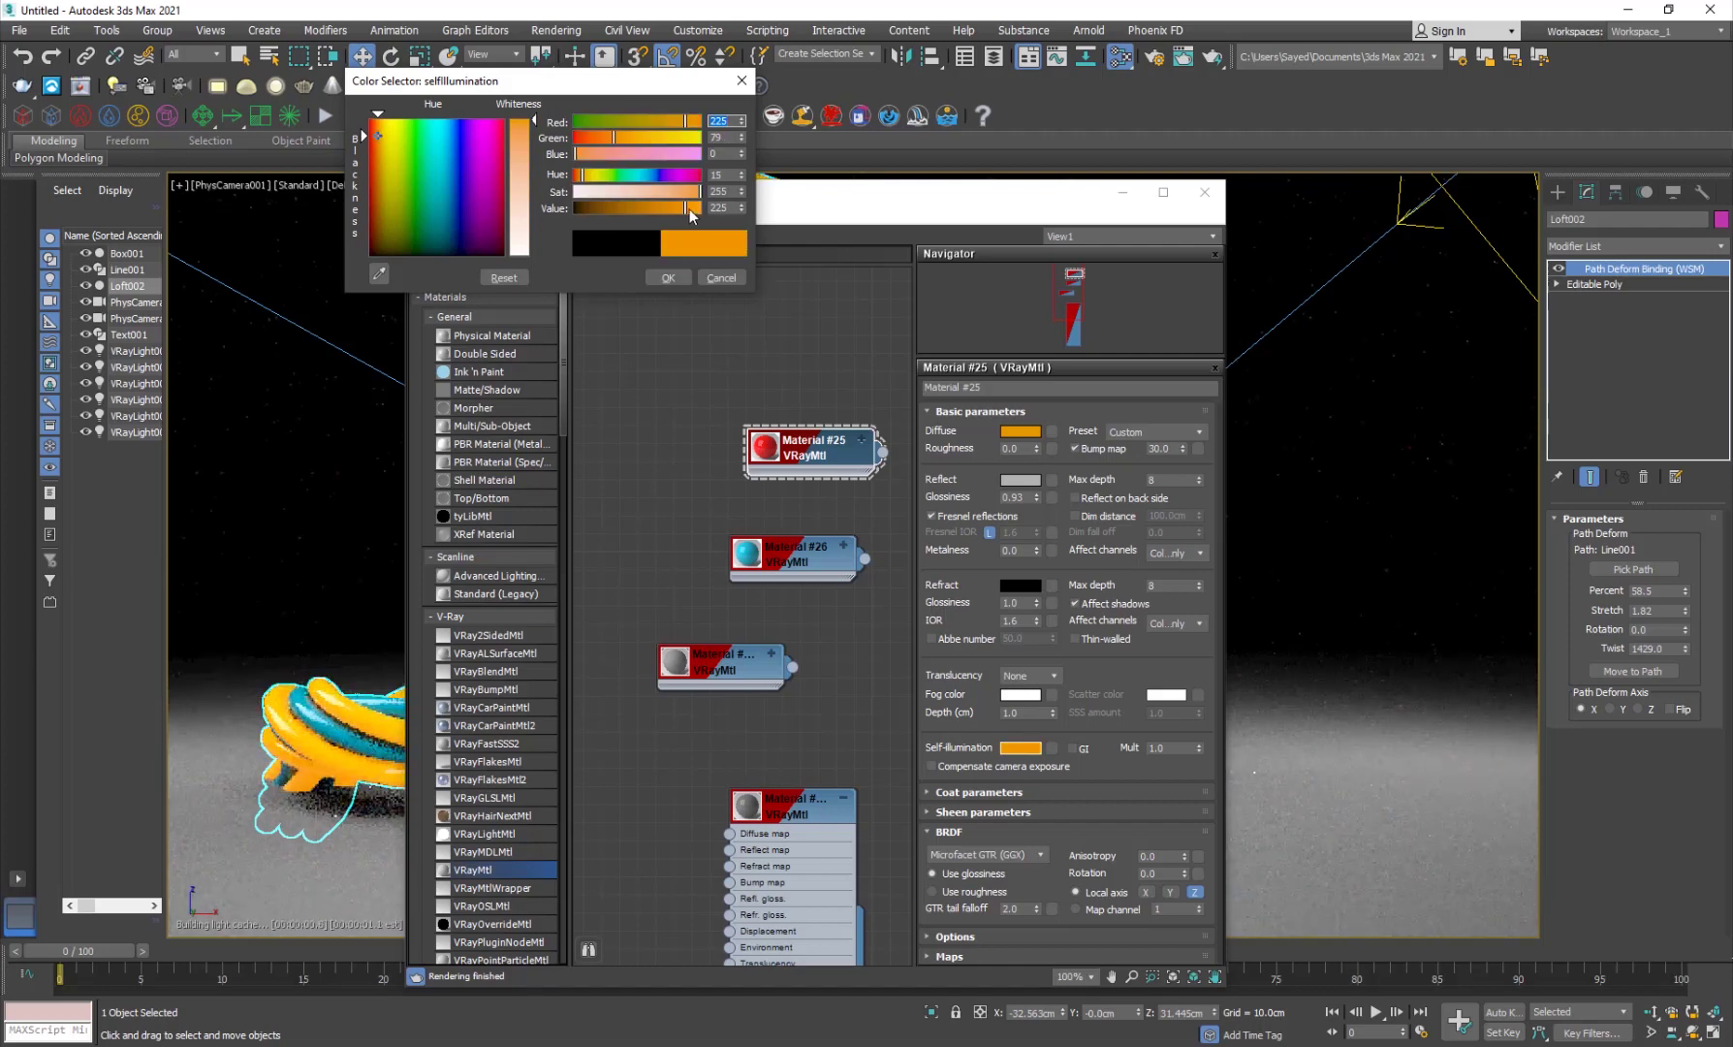
pyautogui.click(668, 277)
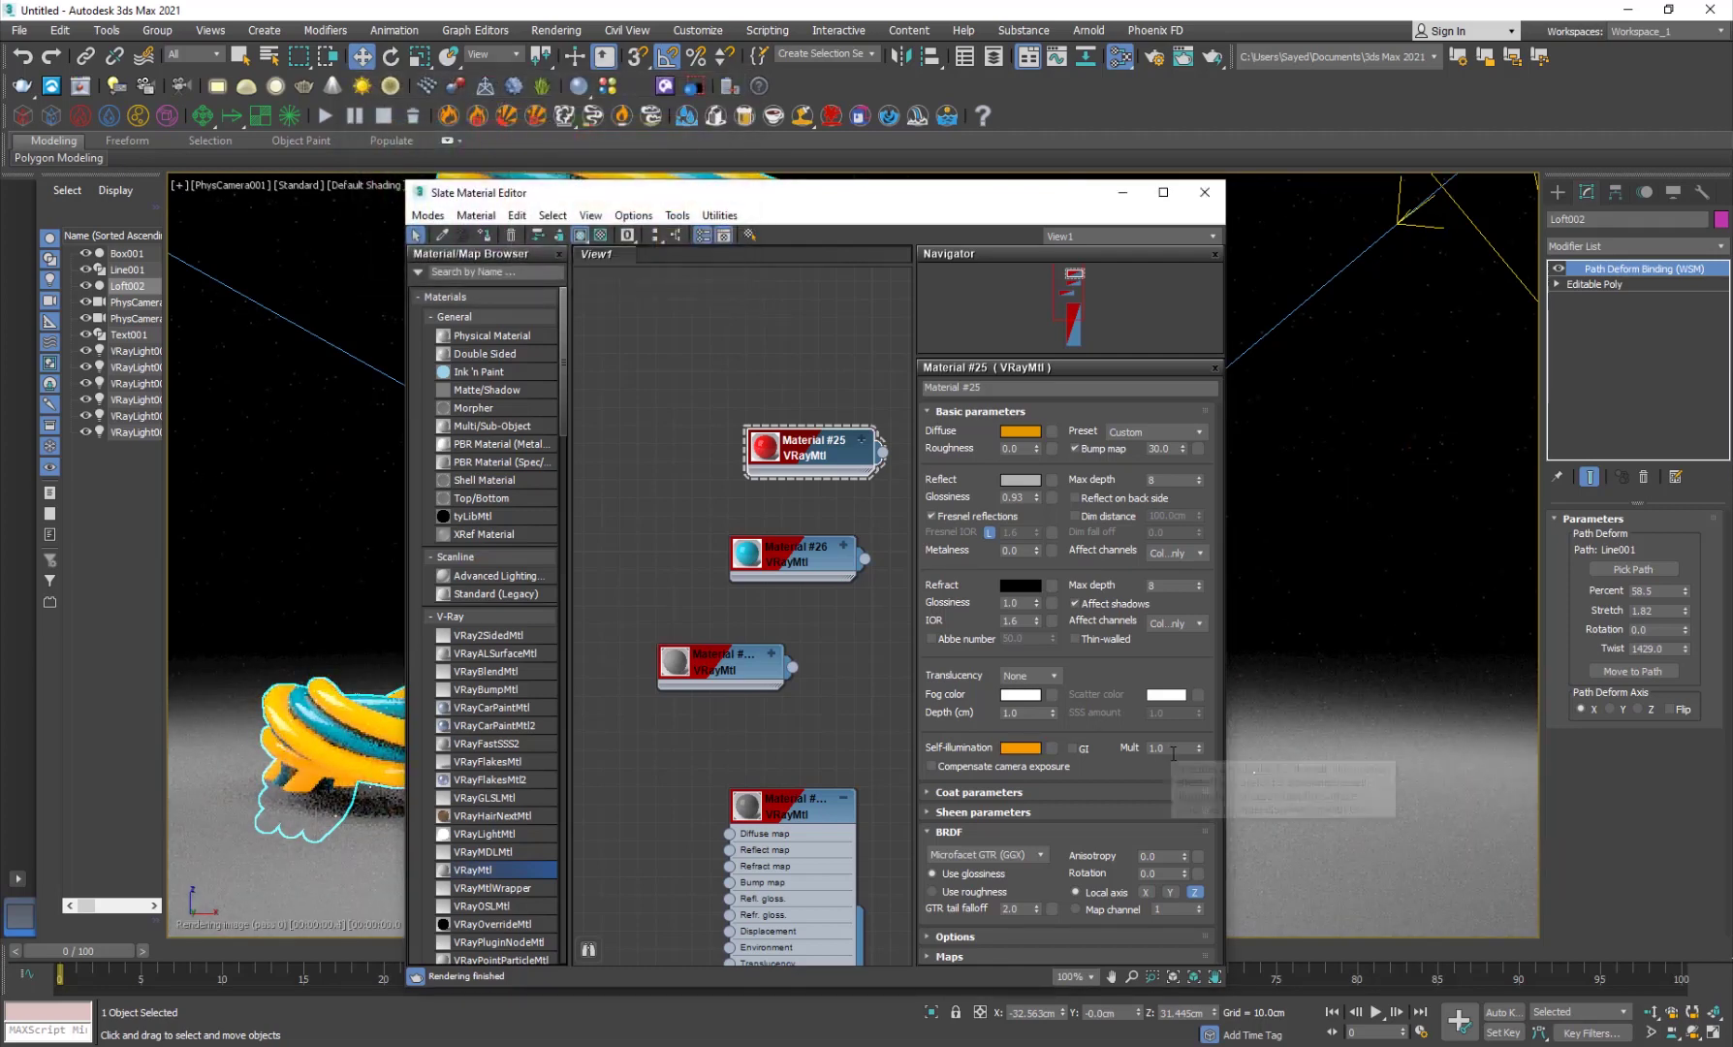
pyautogui.click(1155, 747)
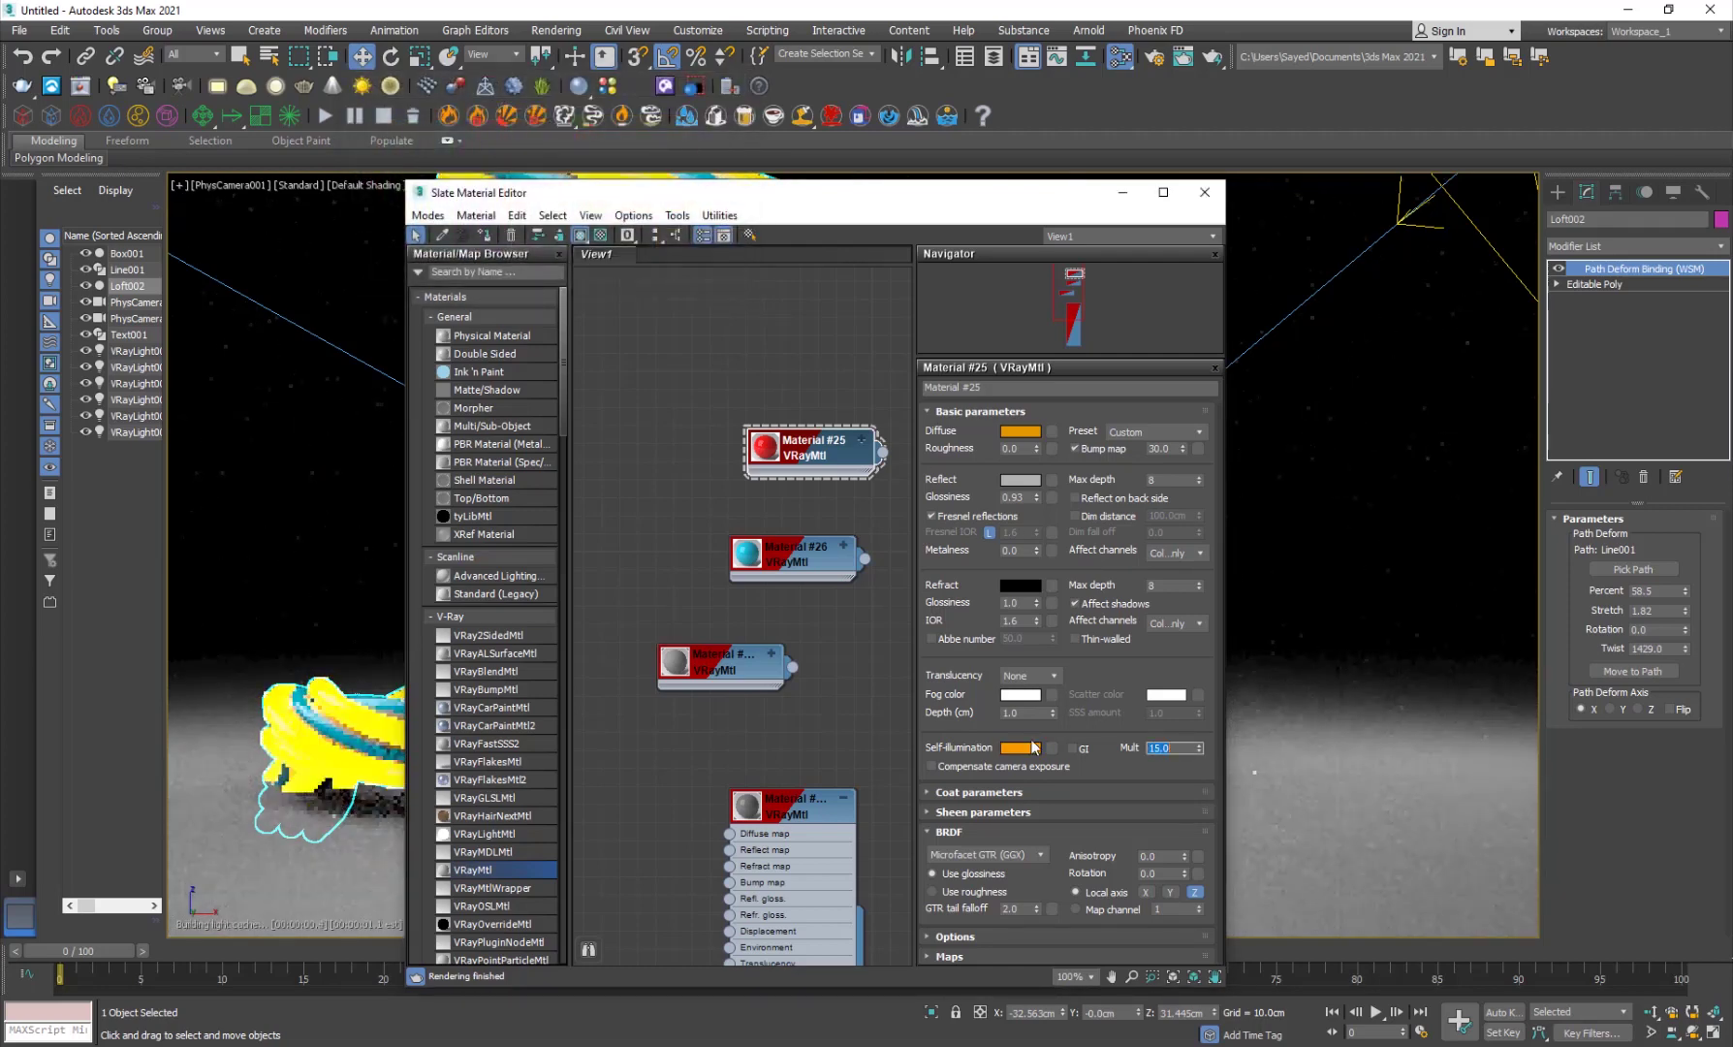
pyautogui.click(1205, 192)
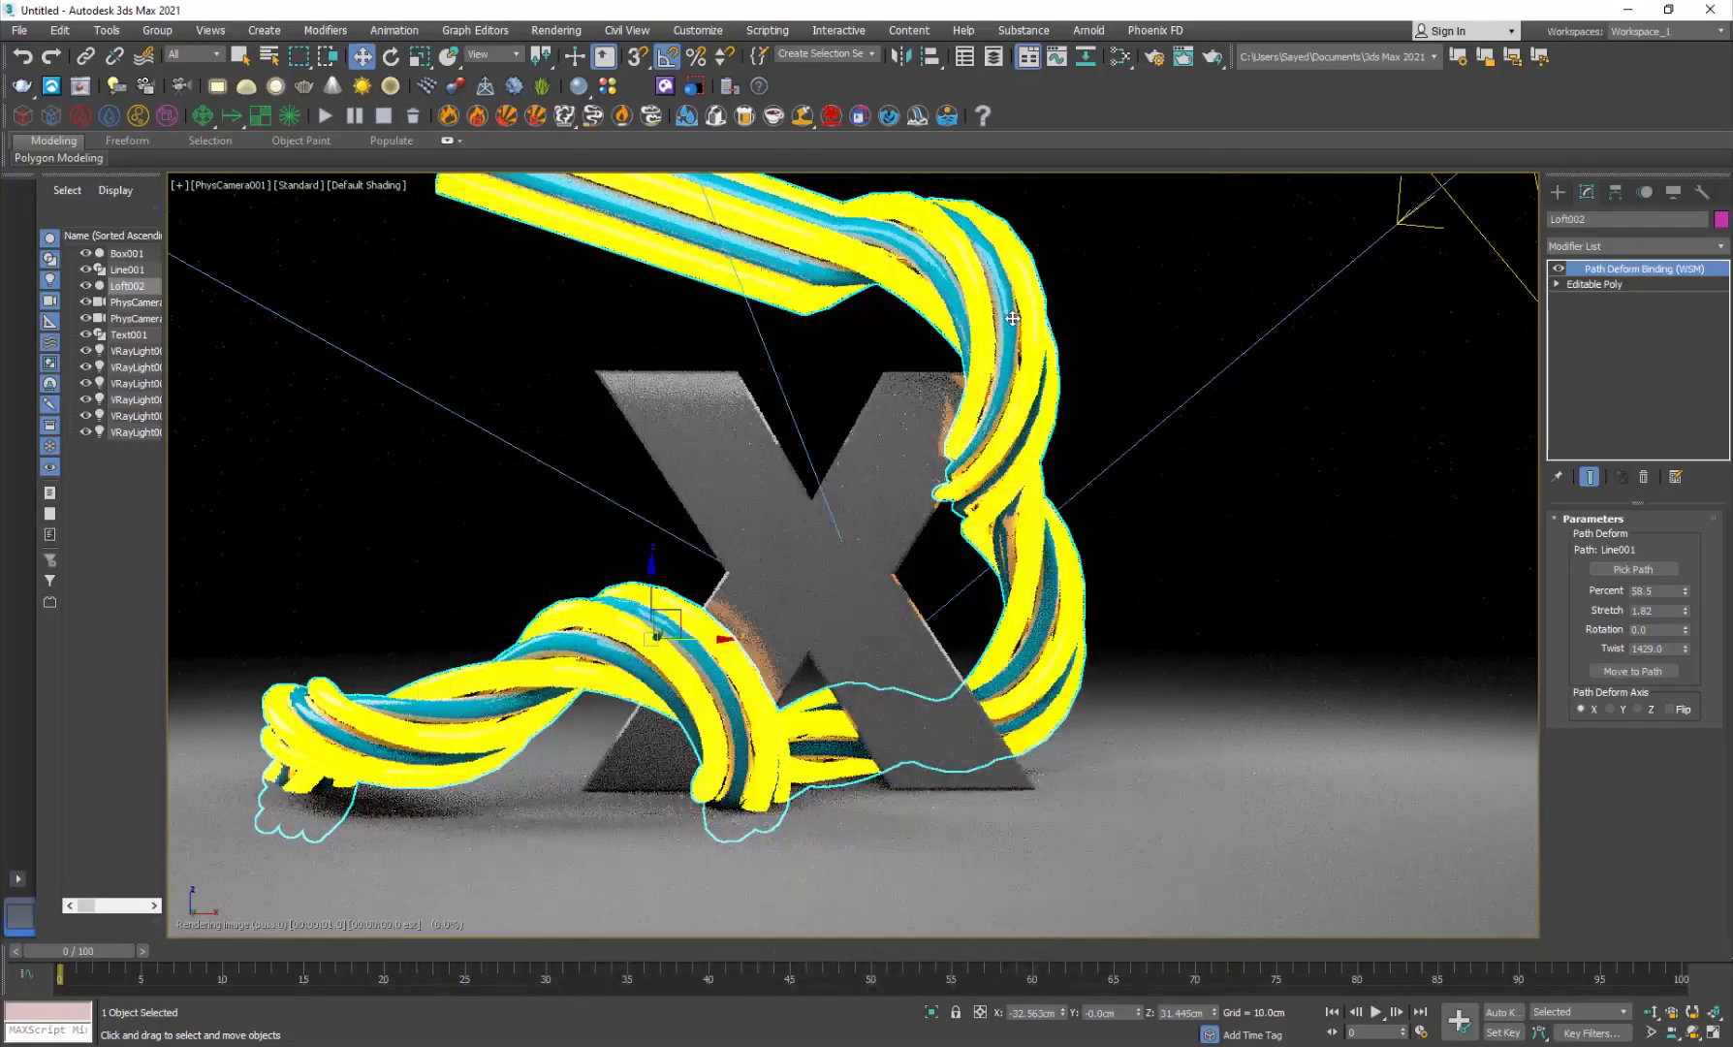
# Render the camera view in the V-Ray frame buffer using V-Ray Quick Settings
pyautogui.click(1212, 294)
pyautogui.click(644, 94)
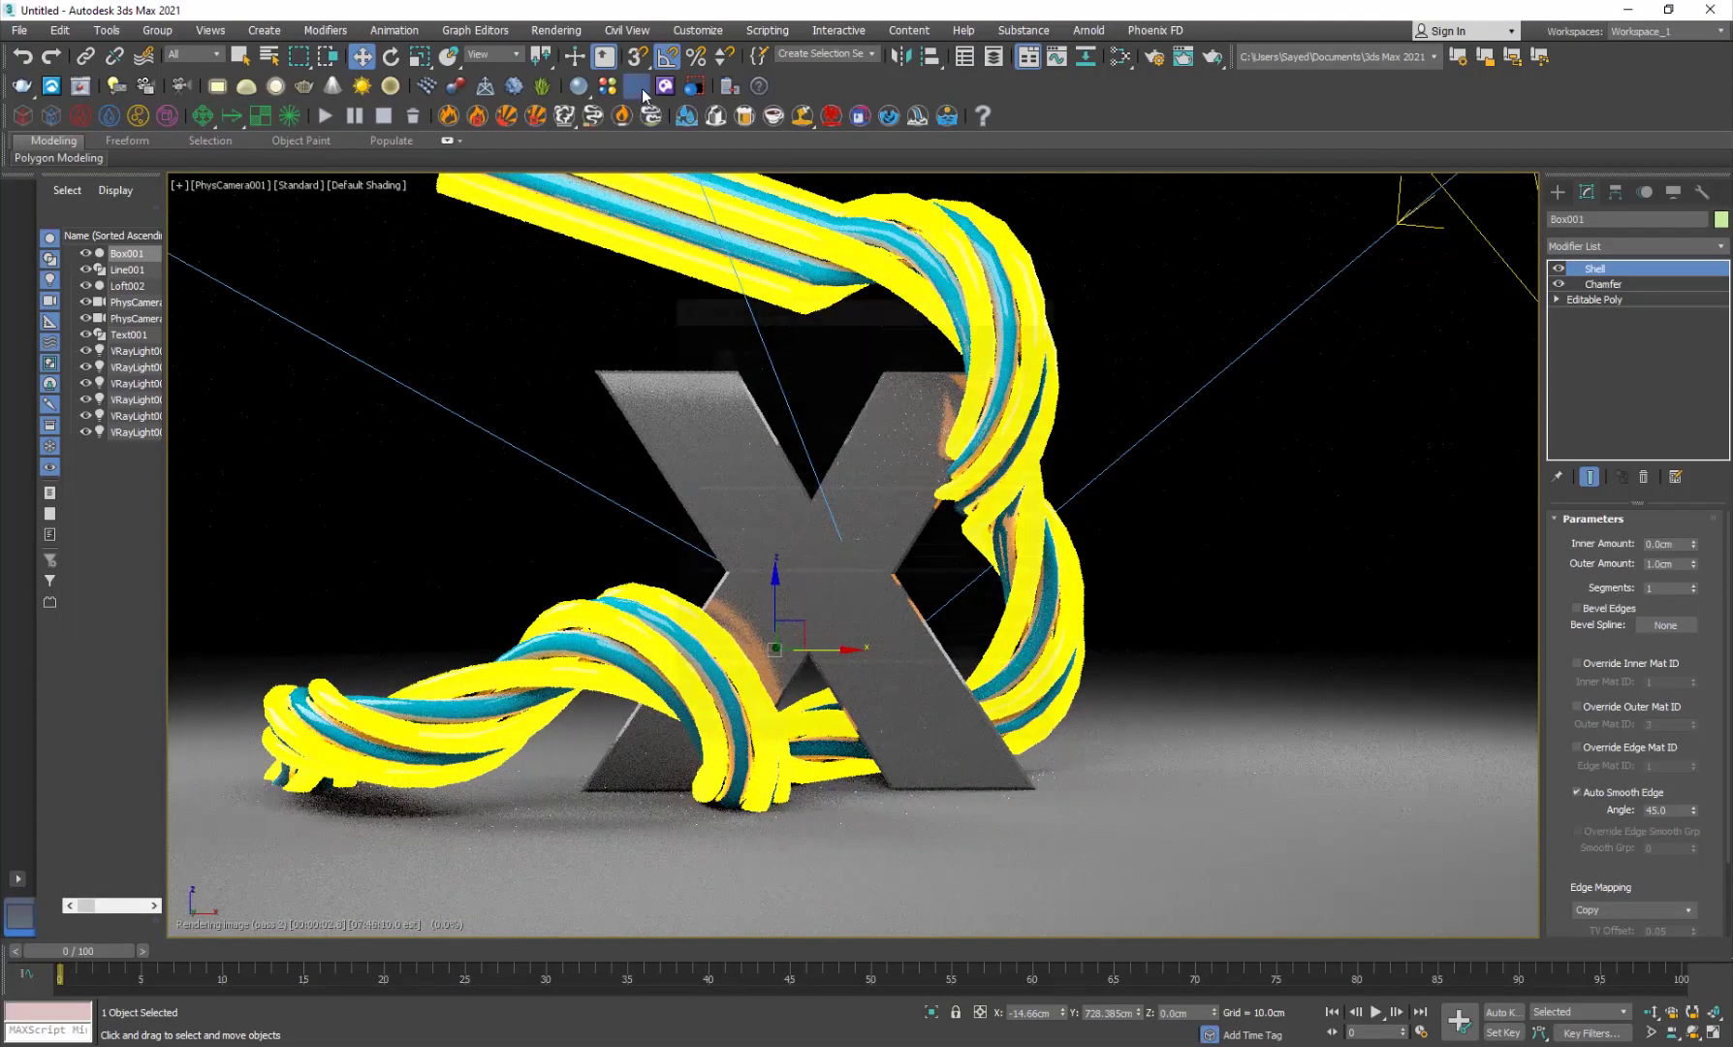
pyautogui.click(1022, 734)
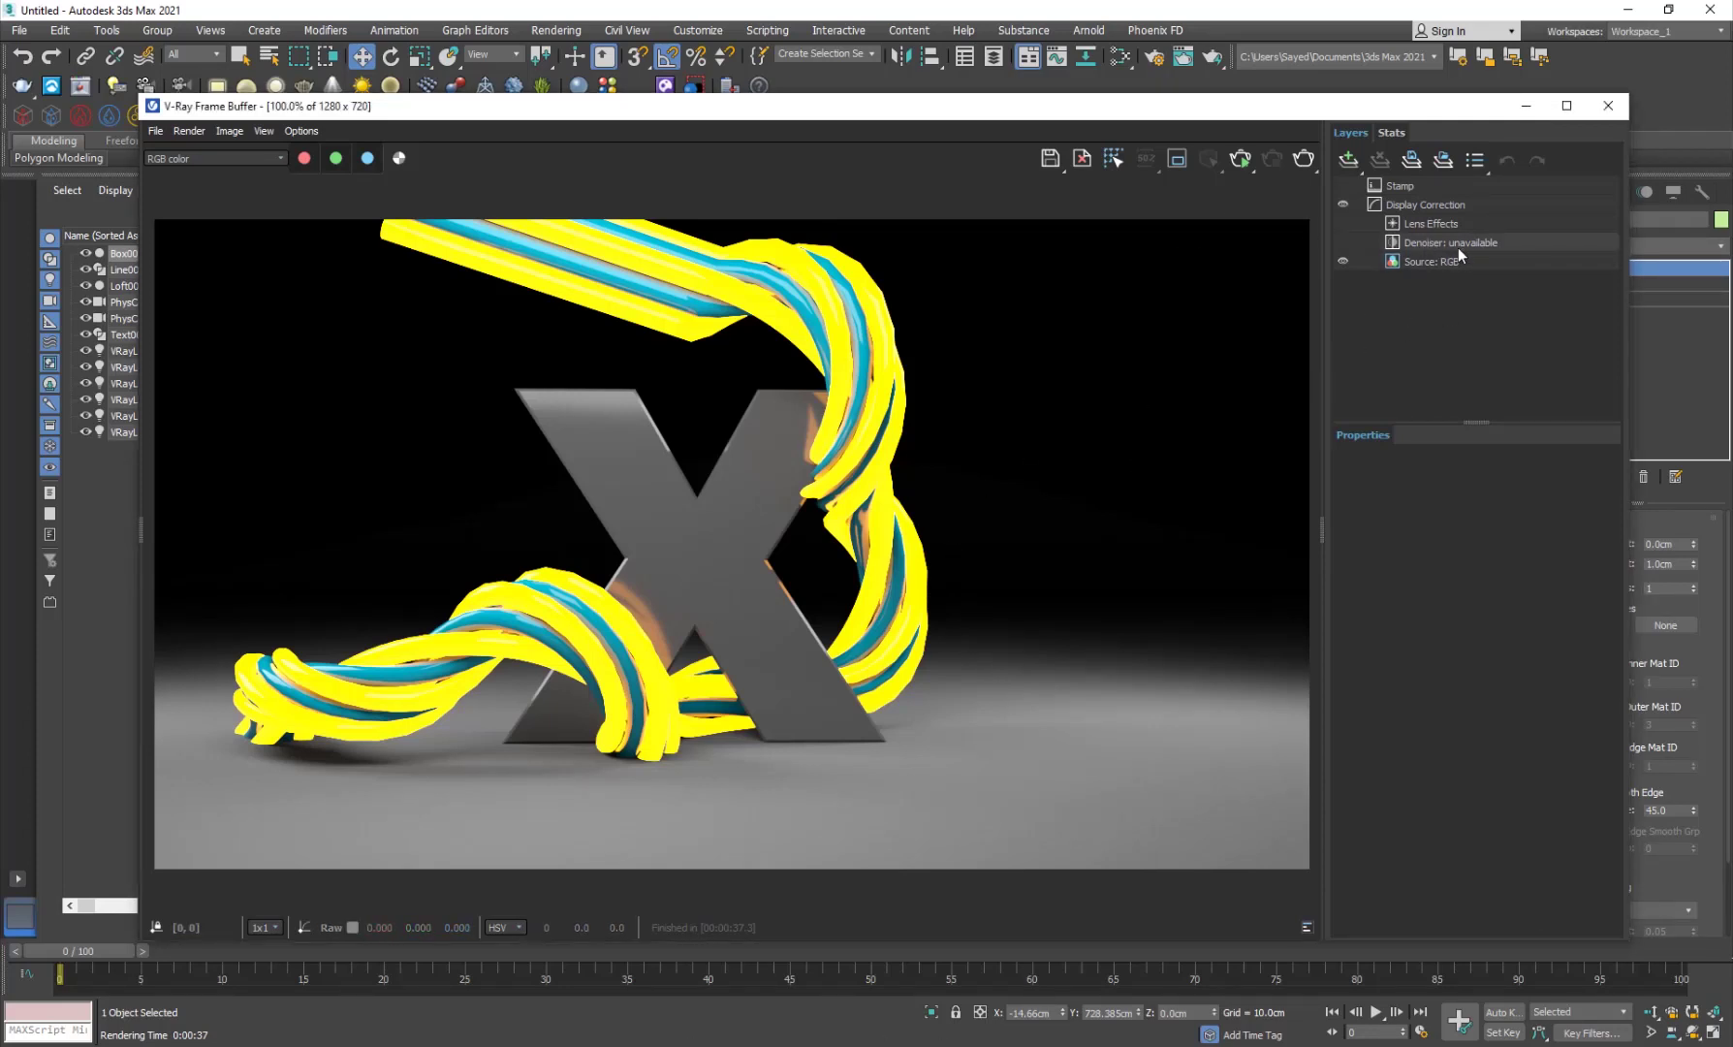
# Enable bloom/glare in the frame buffer's lens effects and reduce its intensity to 0.594
pyautogui.click(1435, 227)
pyautogui.click(1371, 512)
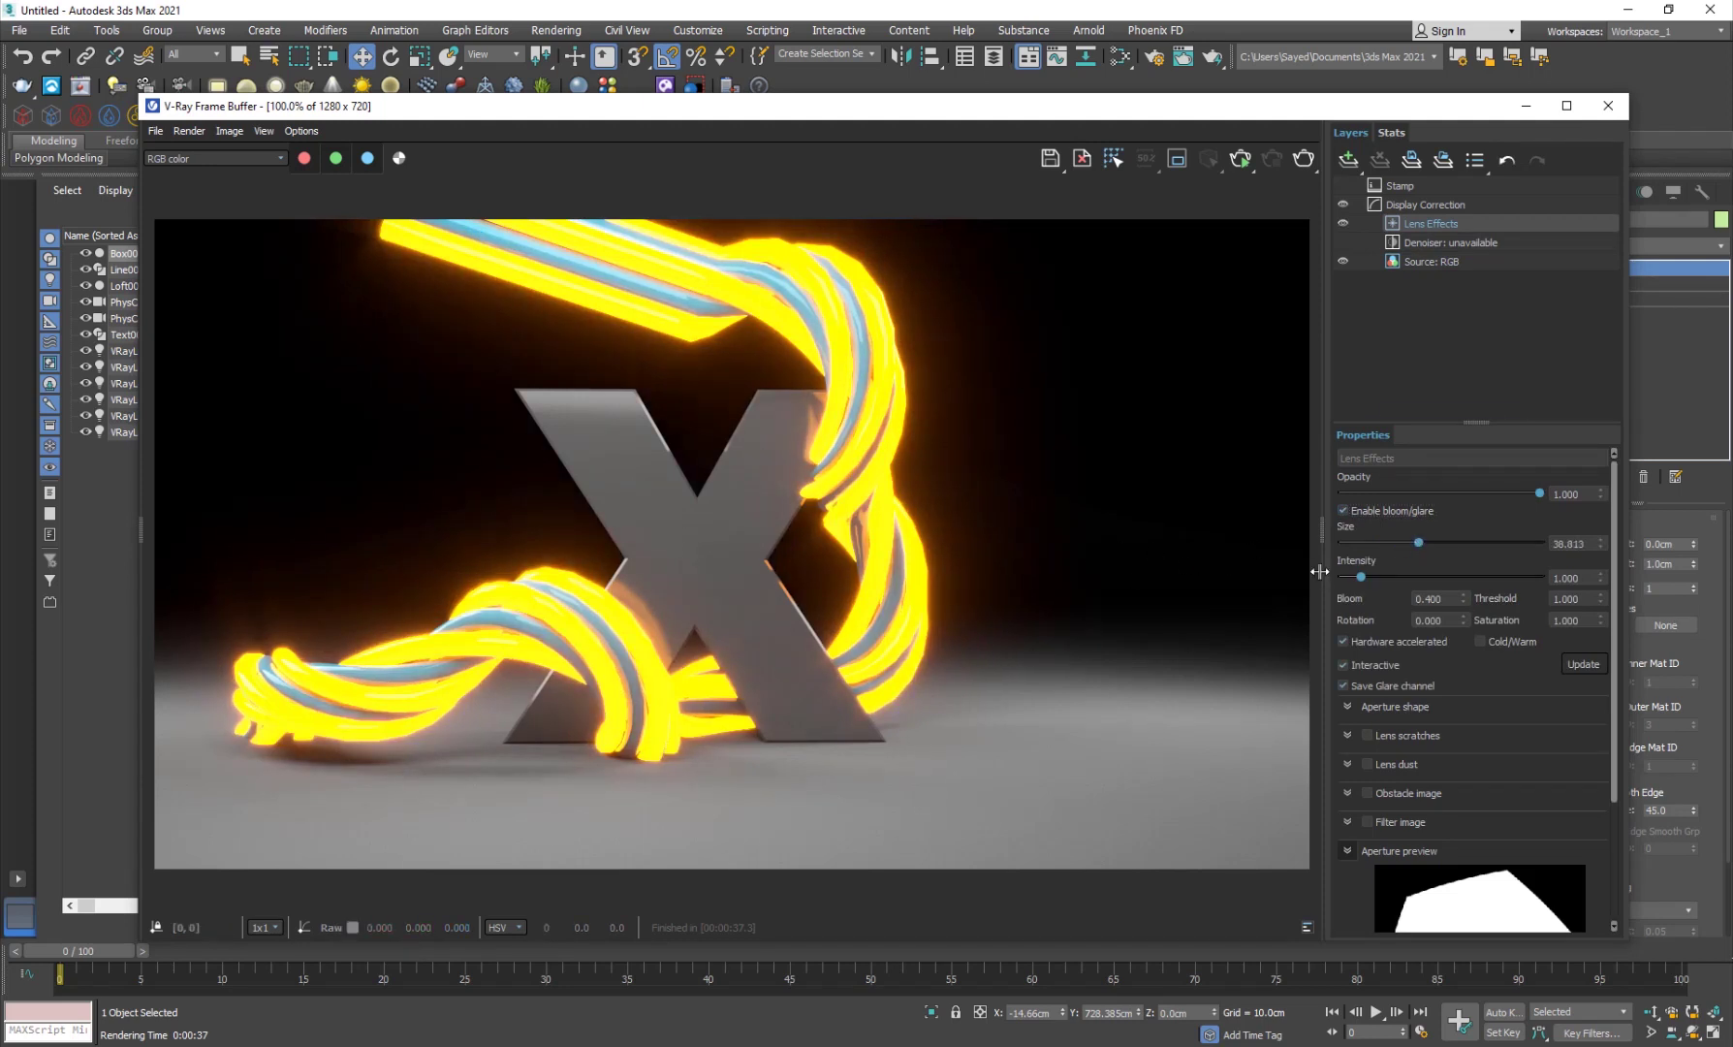
pyautogui.moveTo(1361, 576); pyautogui.dragTo(1352, 578)
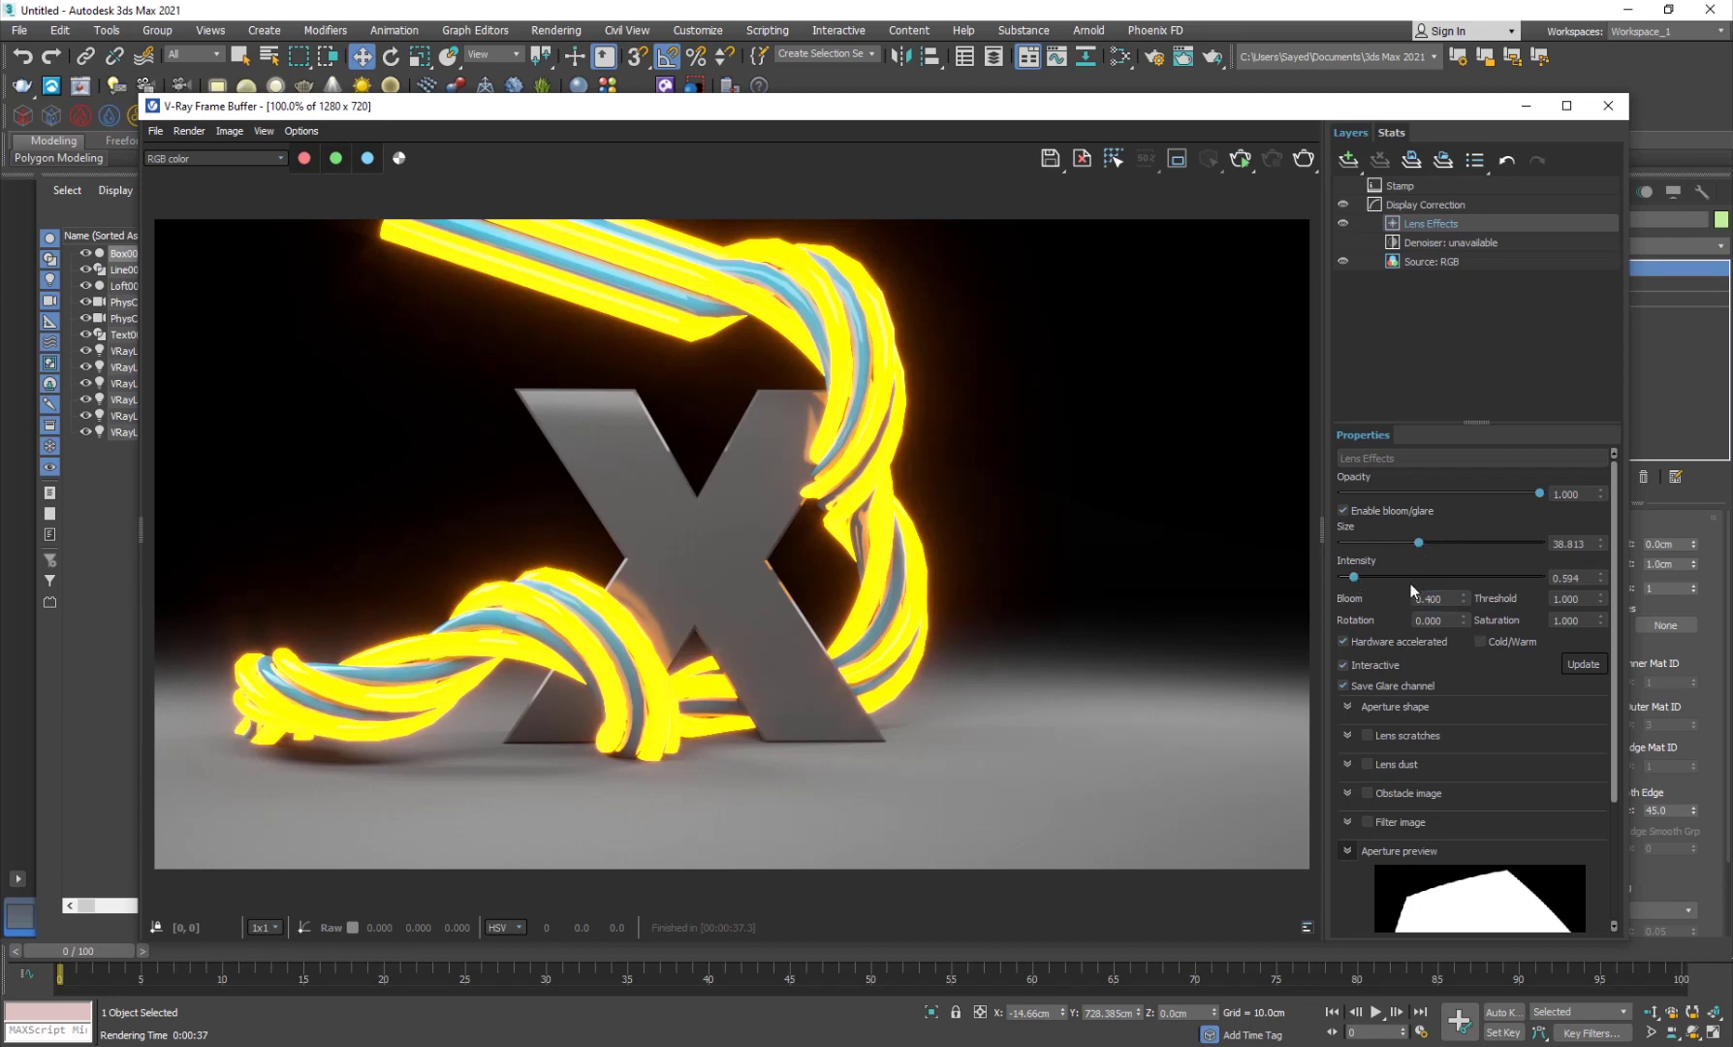
# Set the instanced plane lights' multiplier to 4
pyautogui.click(1525, 105)
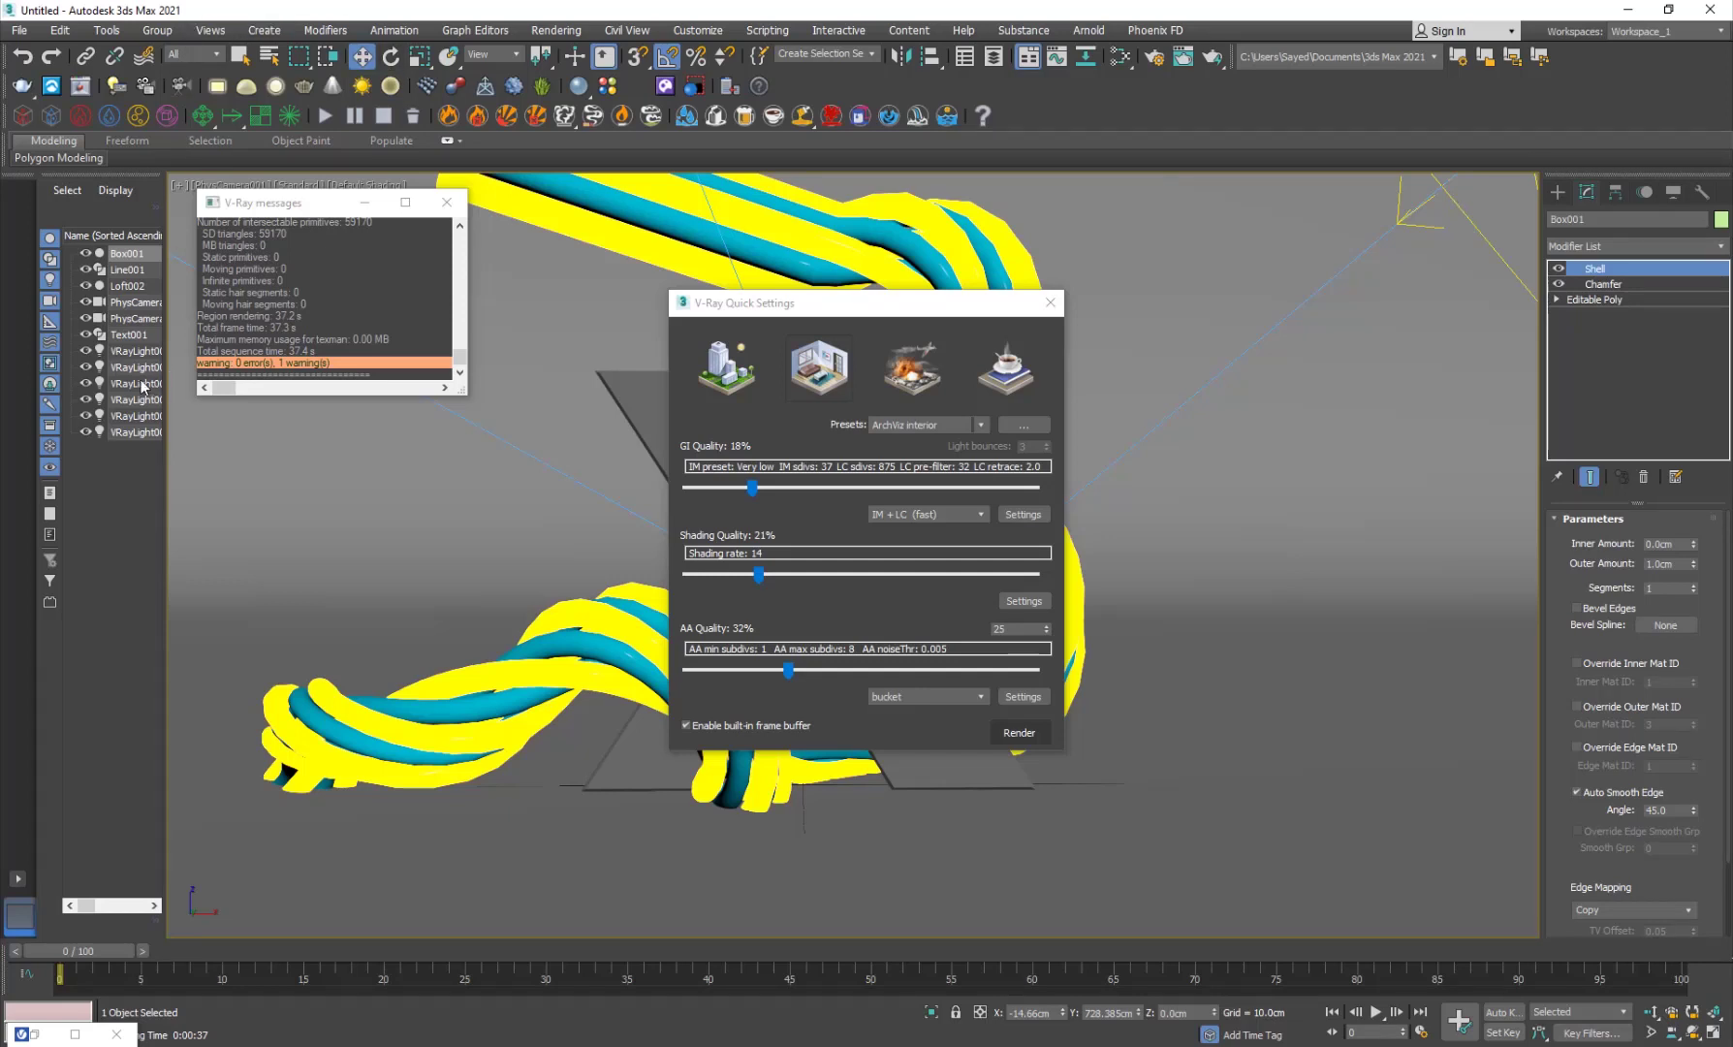
pyautogui.click(135, 351)
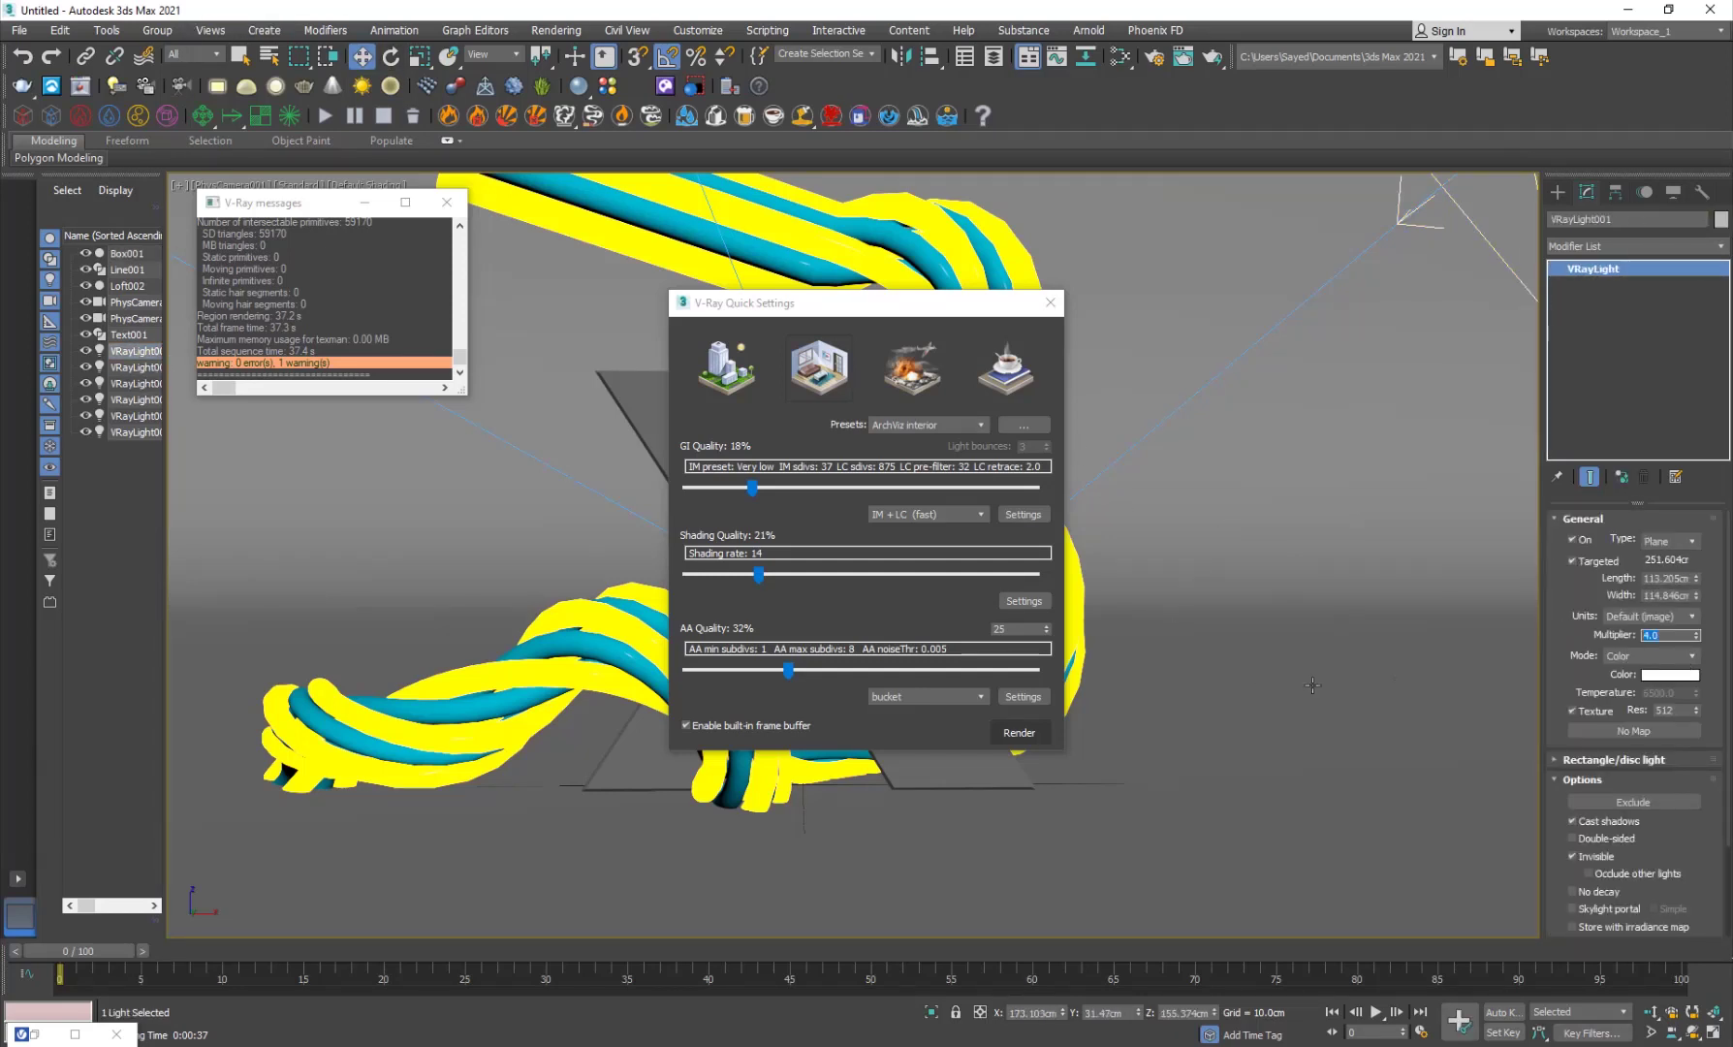
# Render the camera view again and compare the image with the Lens Effects layer hidden and shown
pyautogui.click(1017, 736)
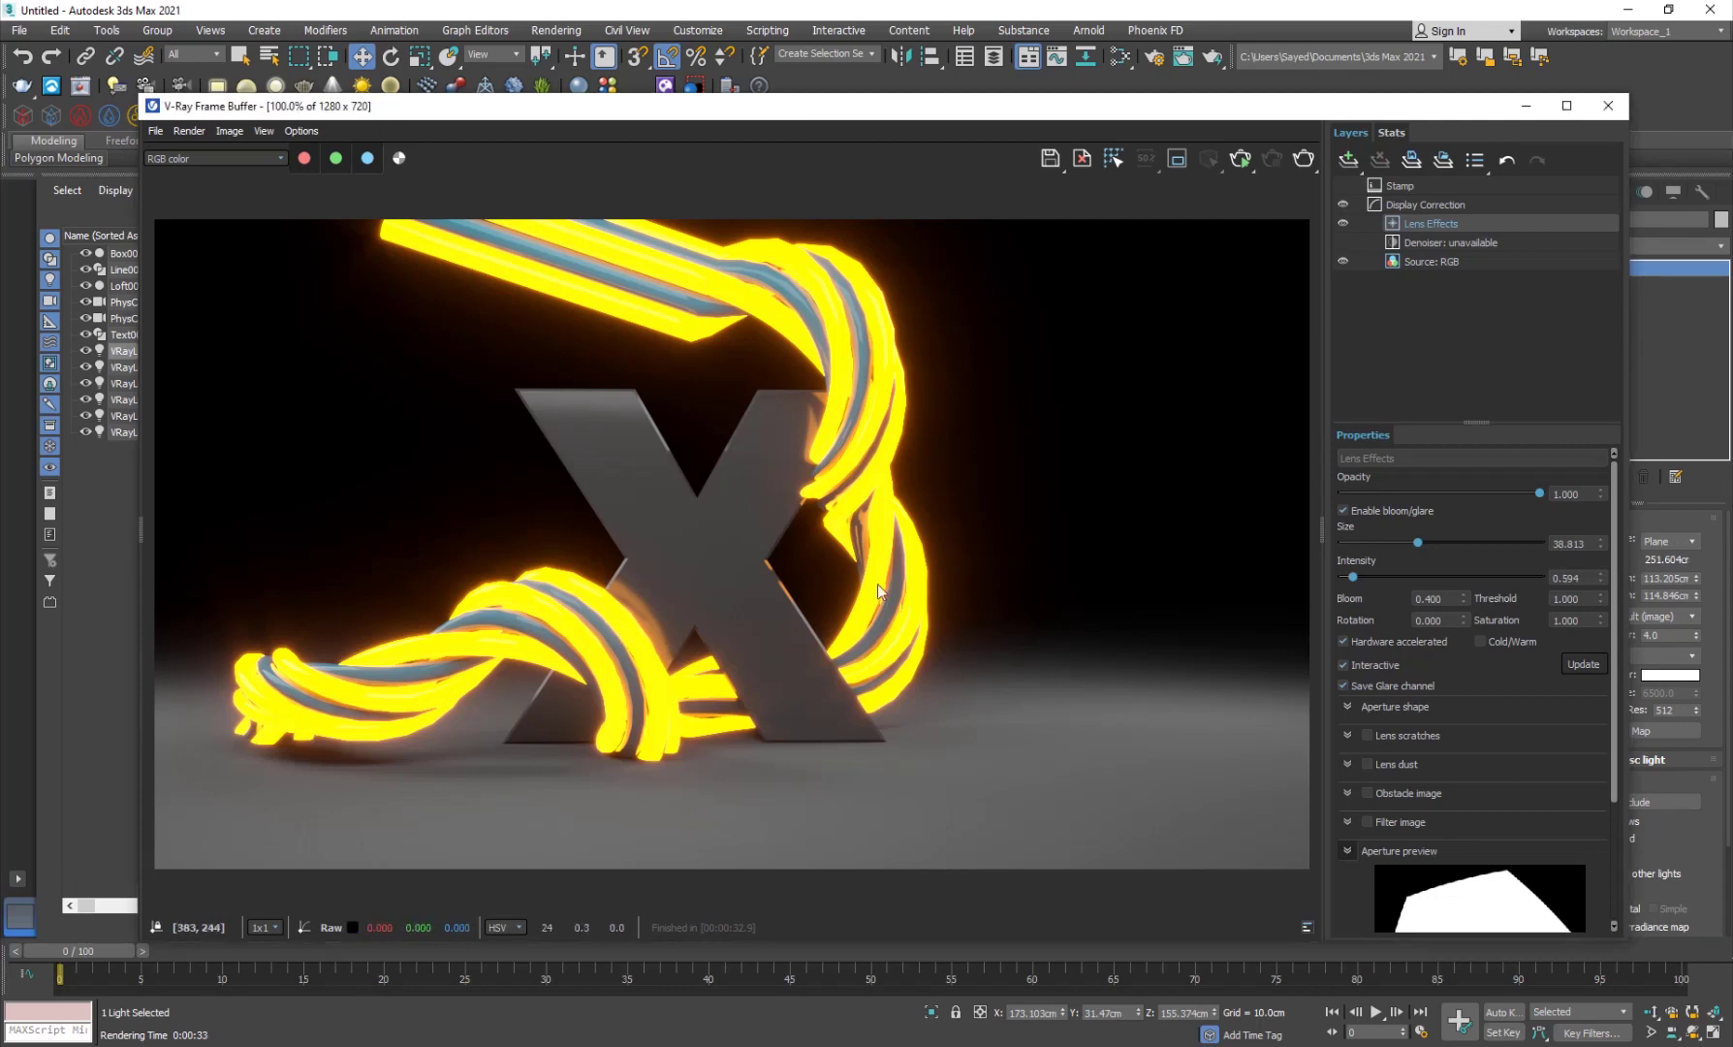
pyautogui.click(1343, 223)
pyautogui.click(1345, 223)
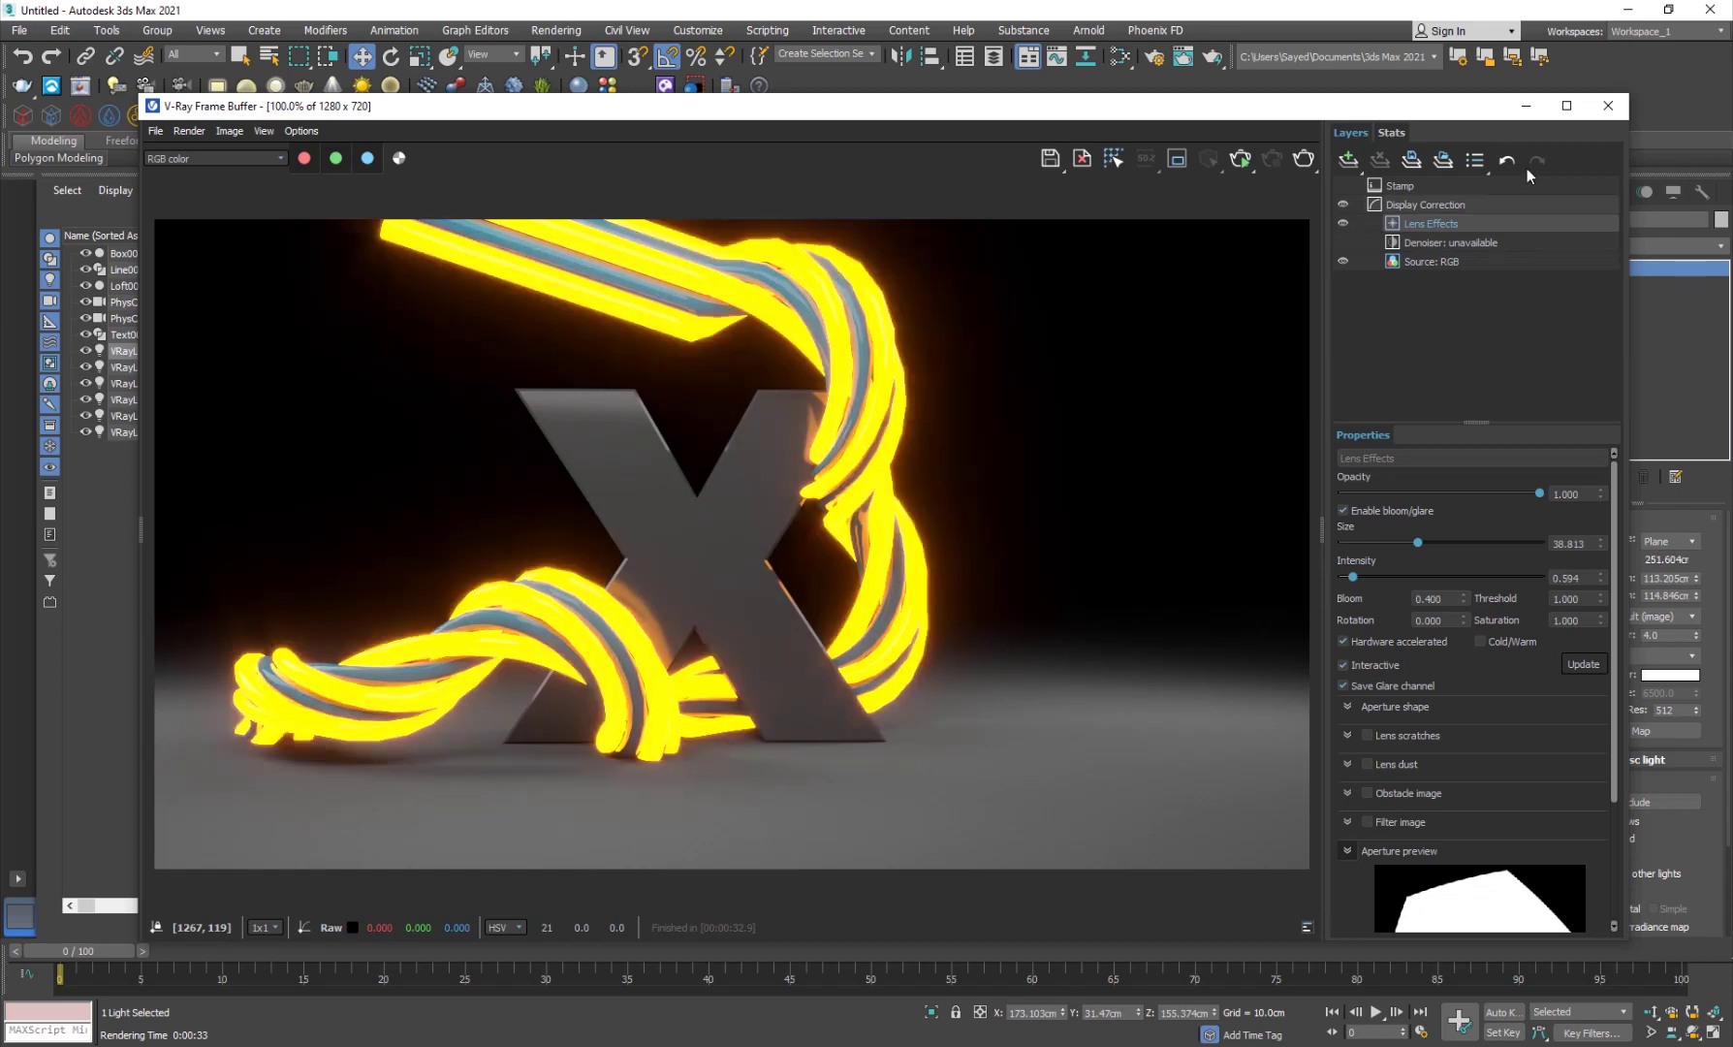
pyautogui.click(1608, 105)
# Switch to the Cool Designs in 3dsmax folder and view the reference images design and design2 in Photos
pyautogui.hotkey('alt', 'Tab')
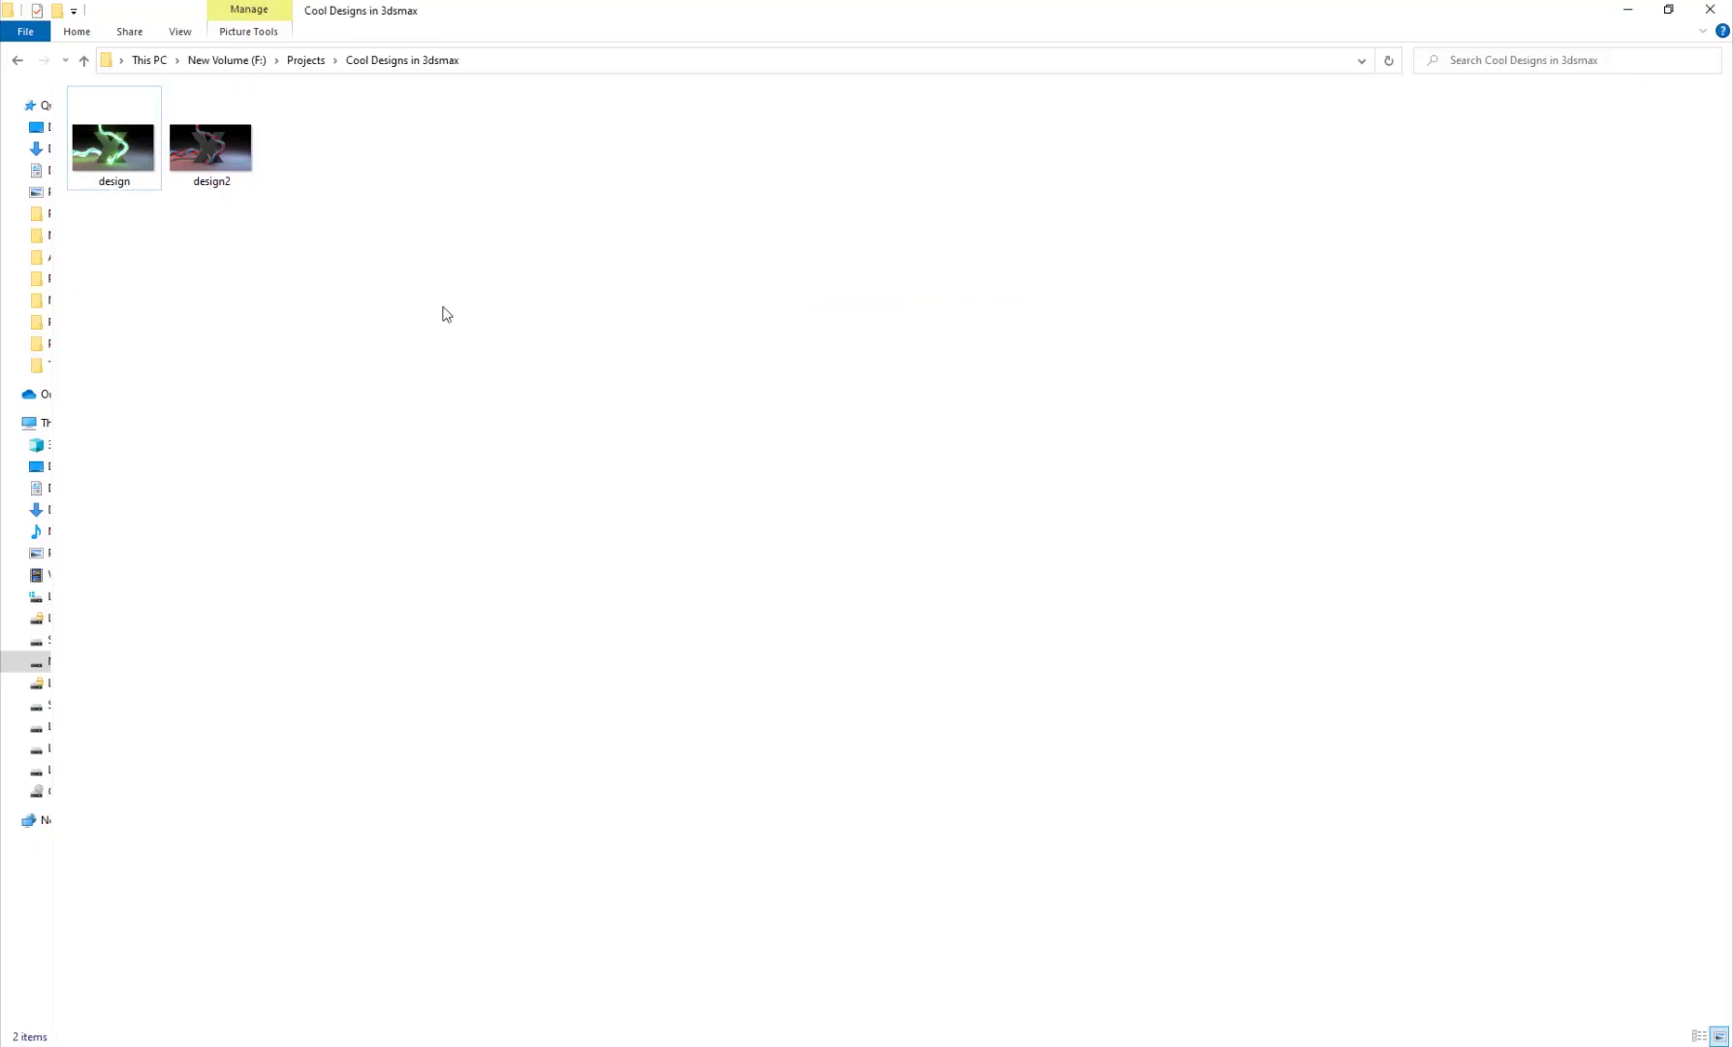
pyautogui.doubleClick(110, 147)
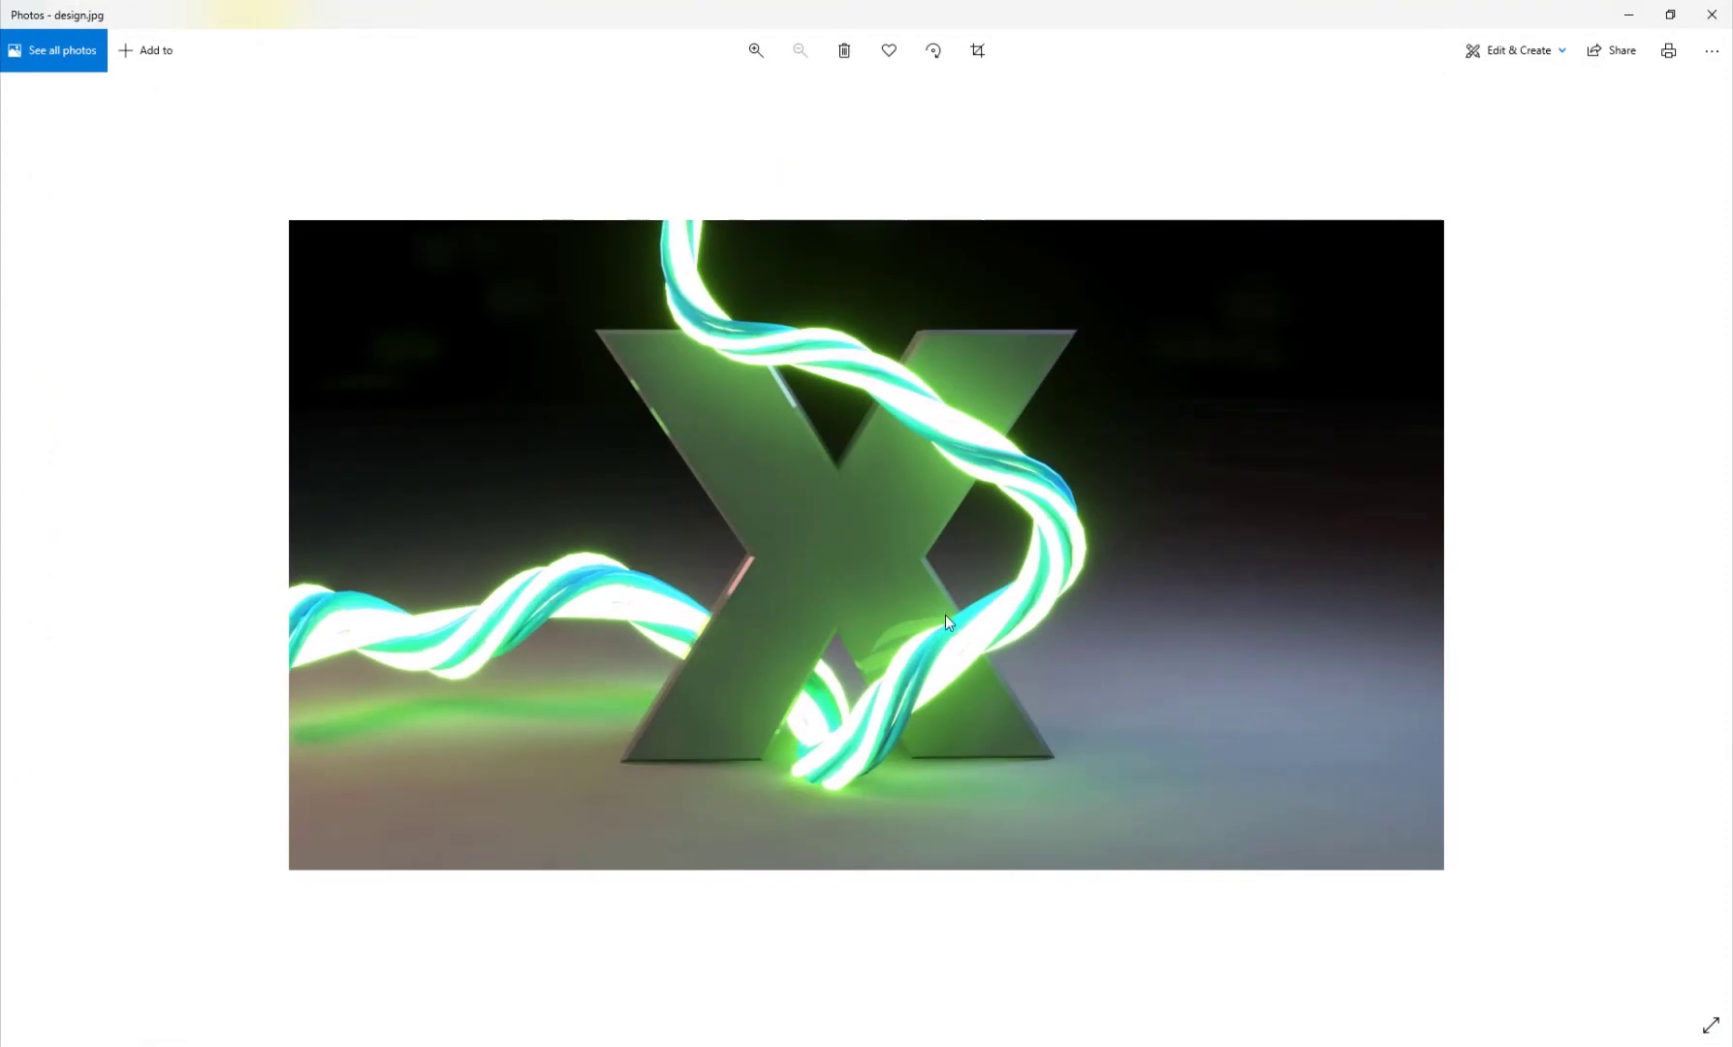
pyautogui.press('Right')
pyautogui.press('Left')
pyautogui.scroll(-1, 797, 500)
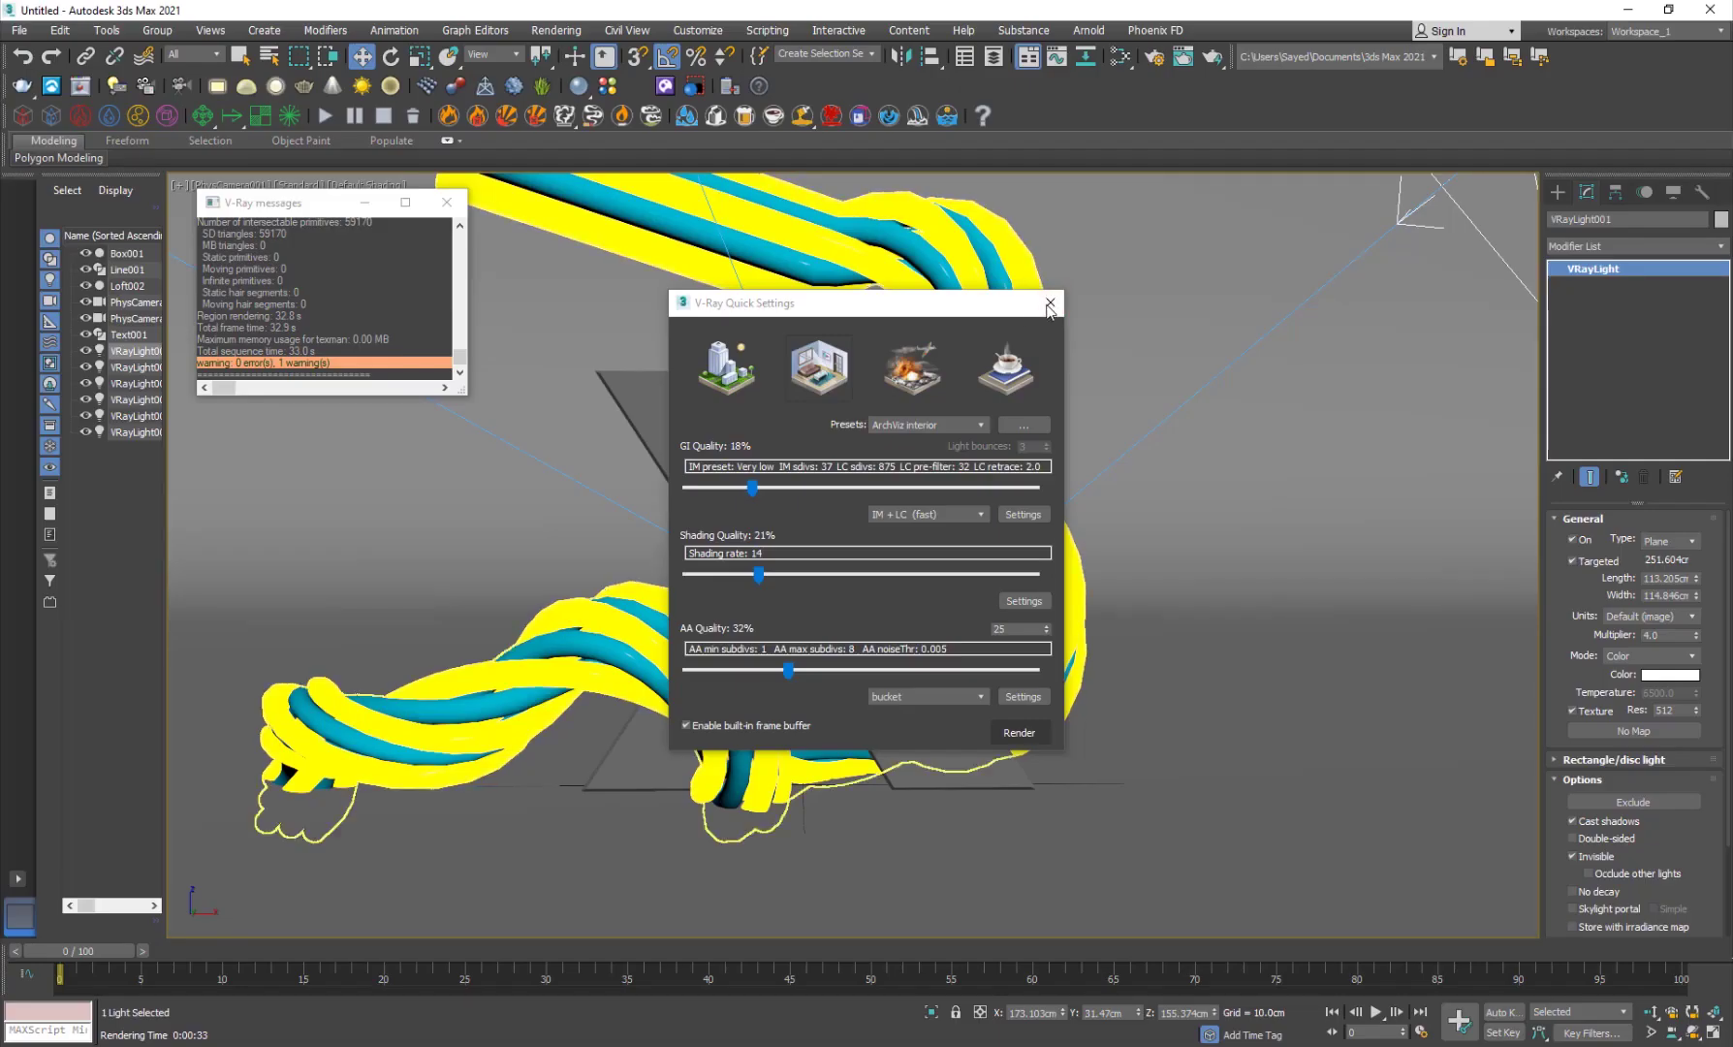
# Close V-Ray Quick Settings and set the twisted cable's Path Deform percent to 70
pyautogui.click(1048, 304)
pyautogui.click(1017, 288)
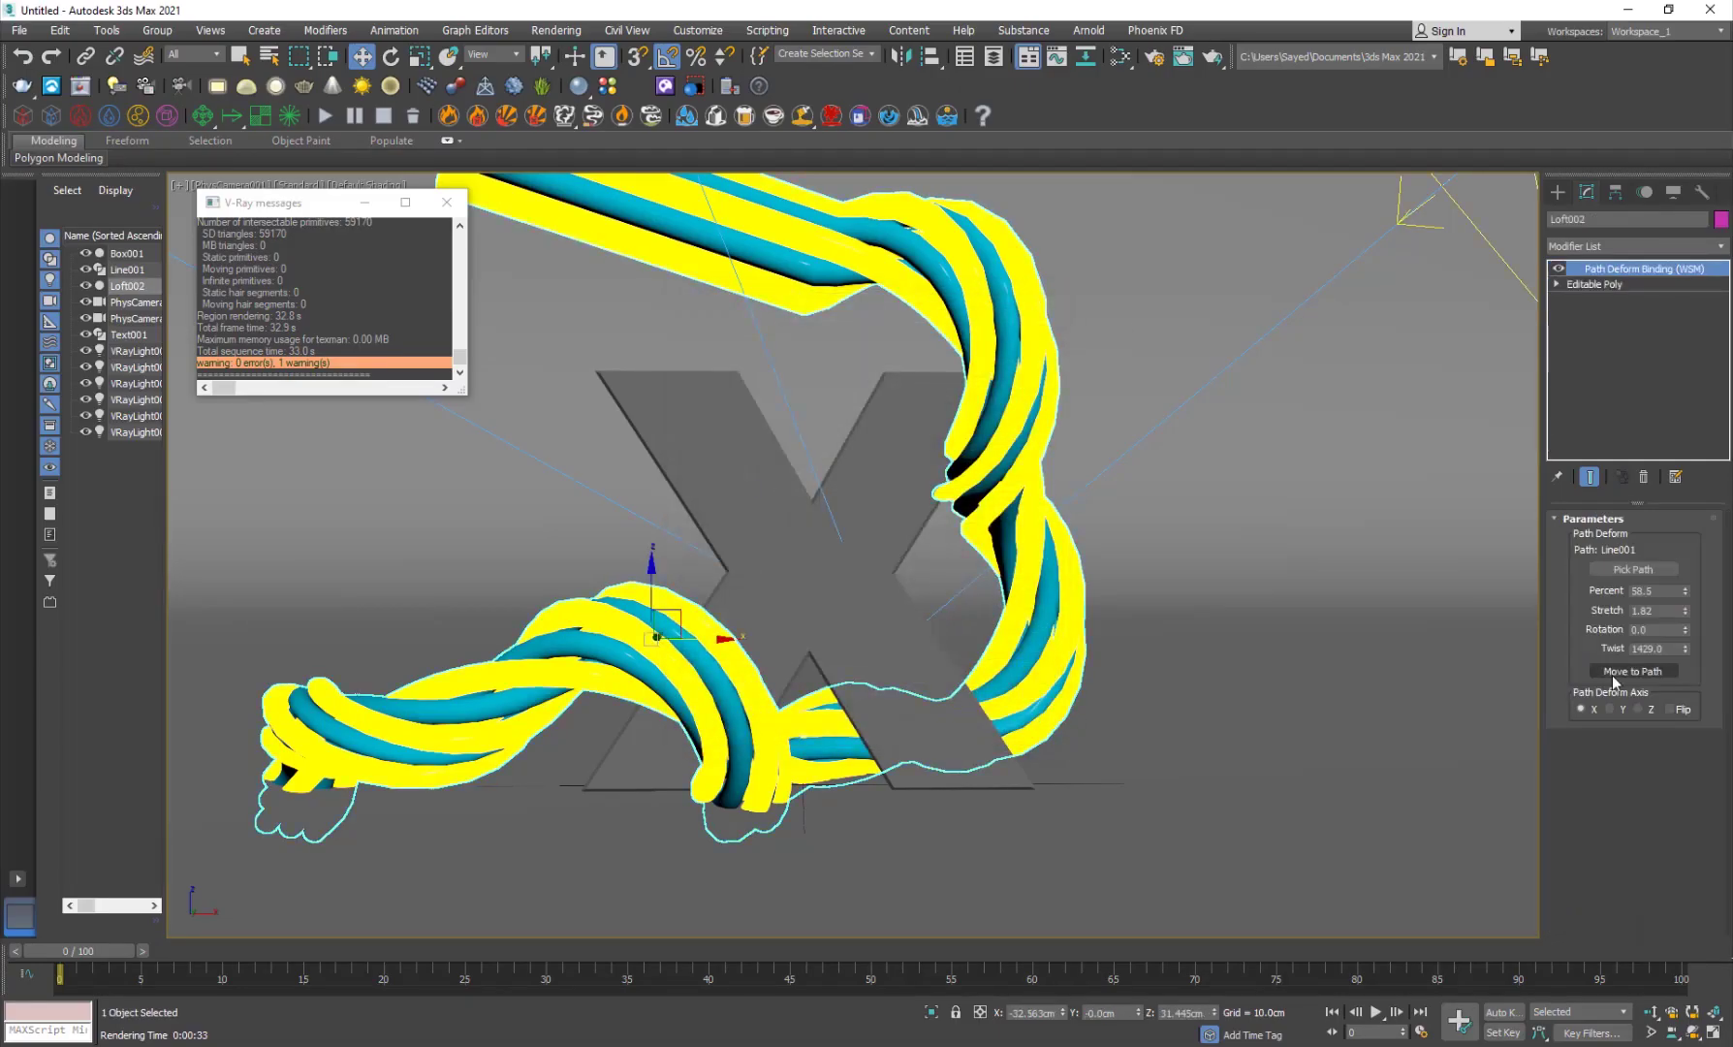
pyautogui.moveTo(1687, 601); pyautogui.dragTo(80, 599)
pyautogui.moveTo(114, 579); pyautogui.dragTo(123, 574)
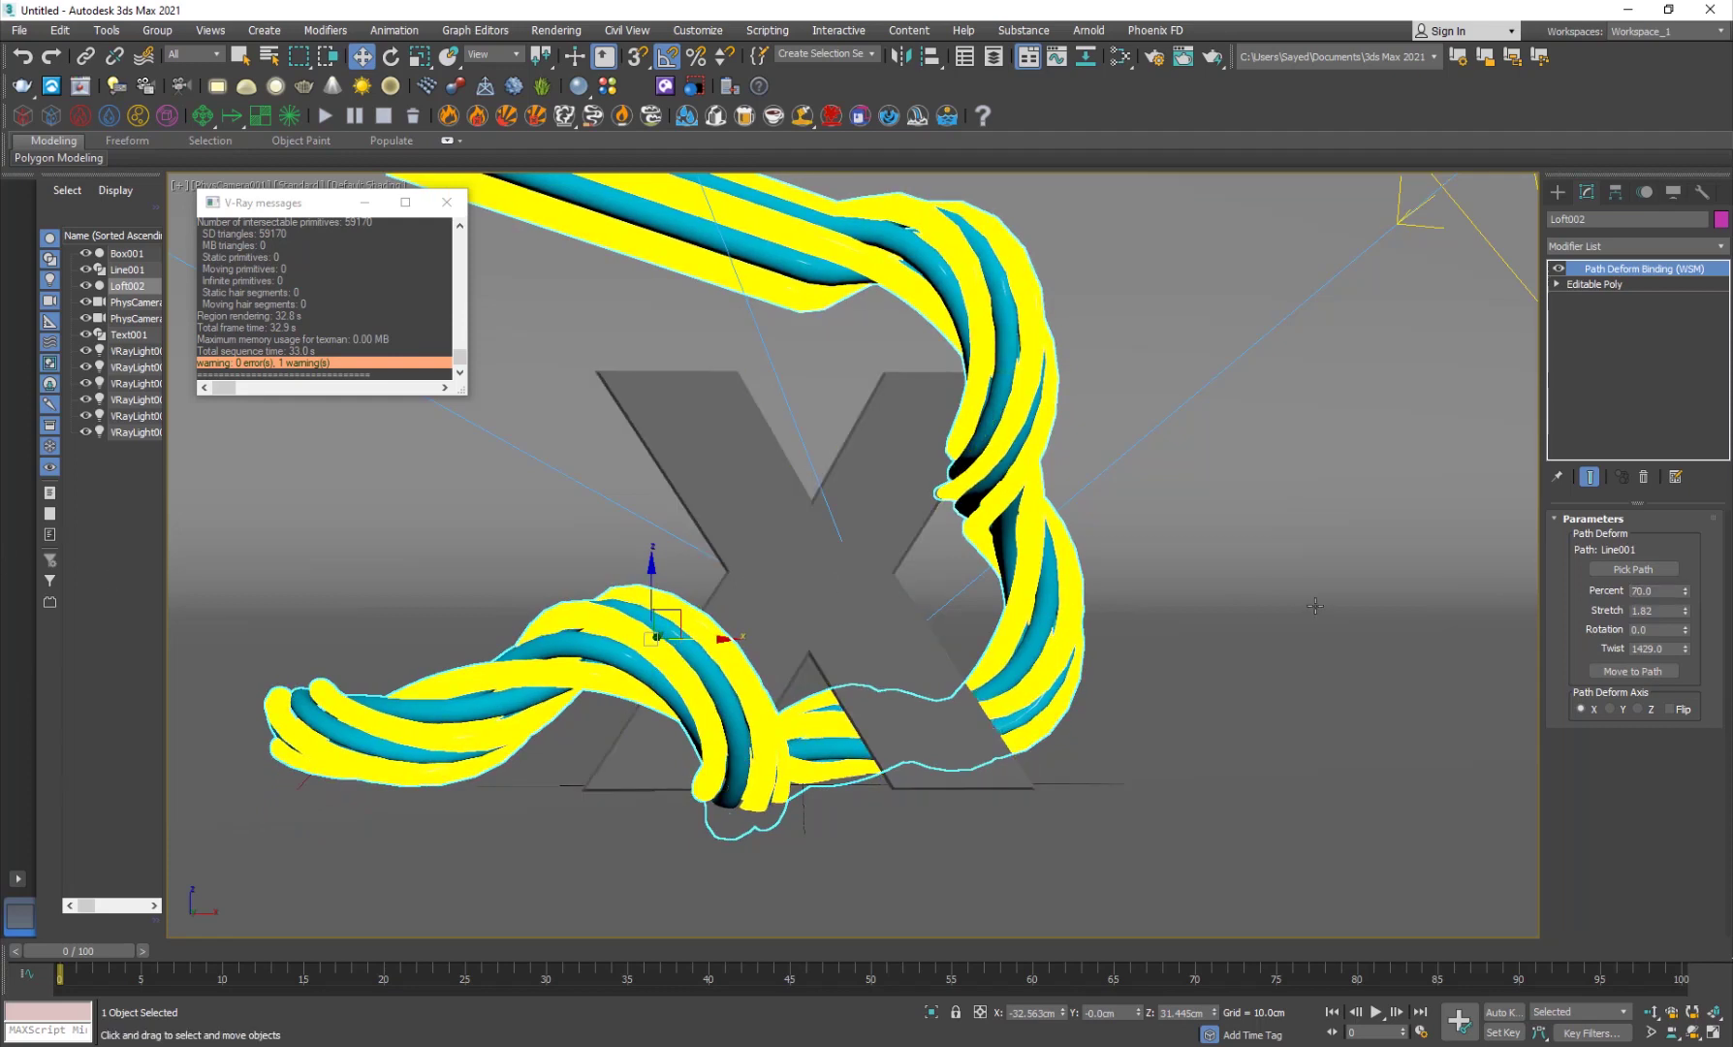
pyautogui.click(823, 557)
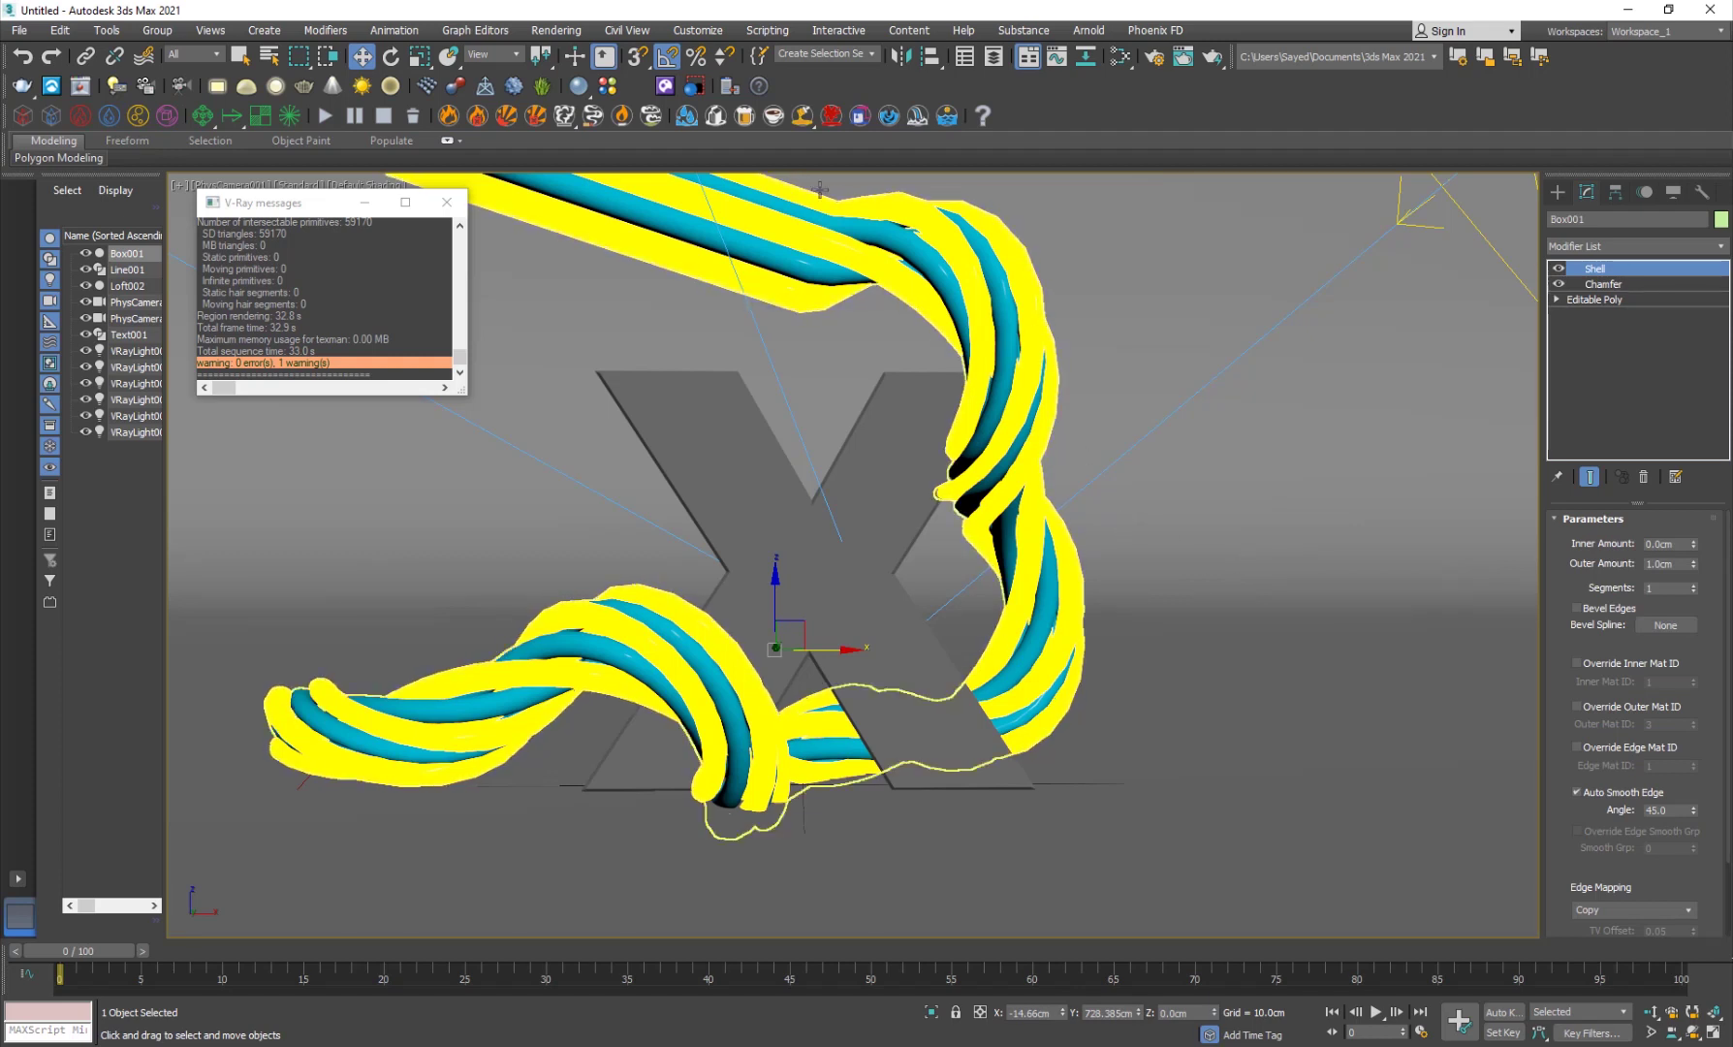
pyautogui.click(529, 34)
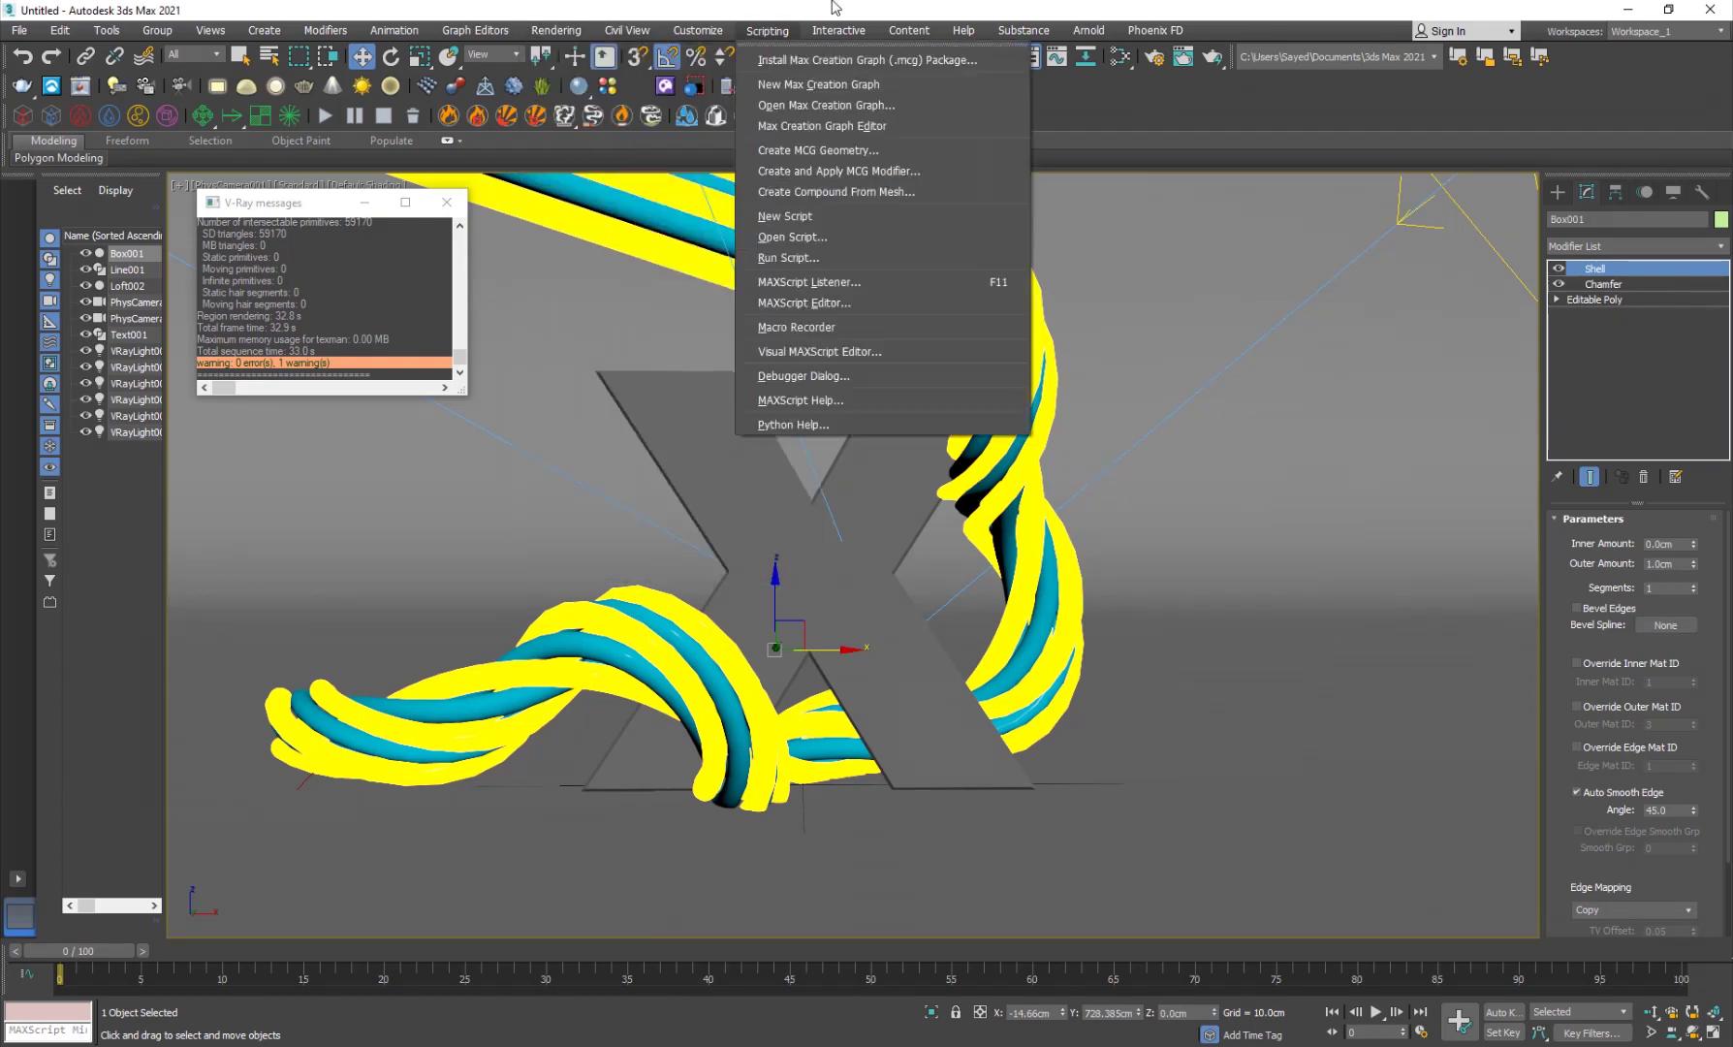
pyautogui.click(766, 30)
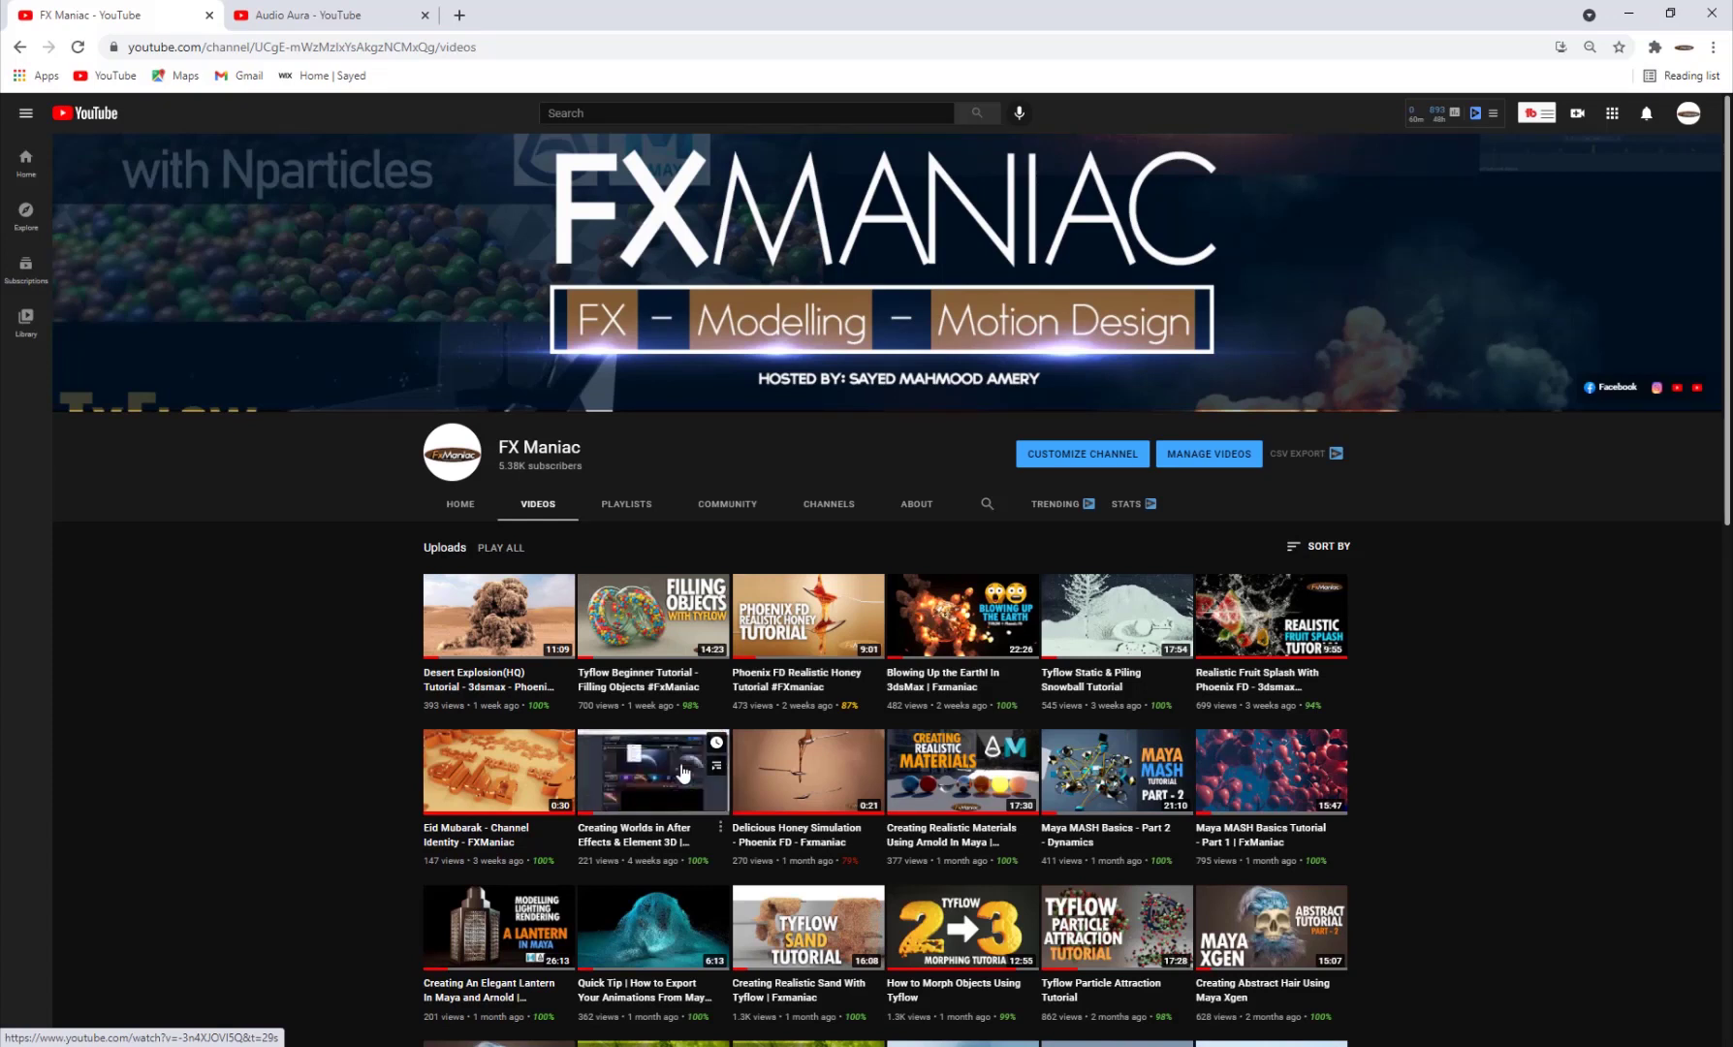
# Switch to the web browser and look through the uploaded videos of the FX Maniac and Audio Aura YouTube channels
pyautogui.moveTo(510, 639)
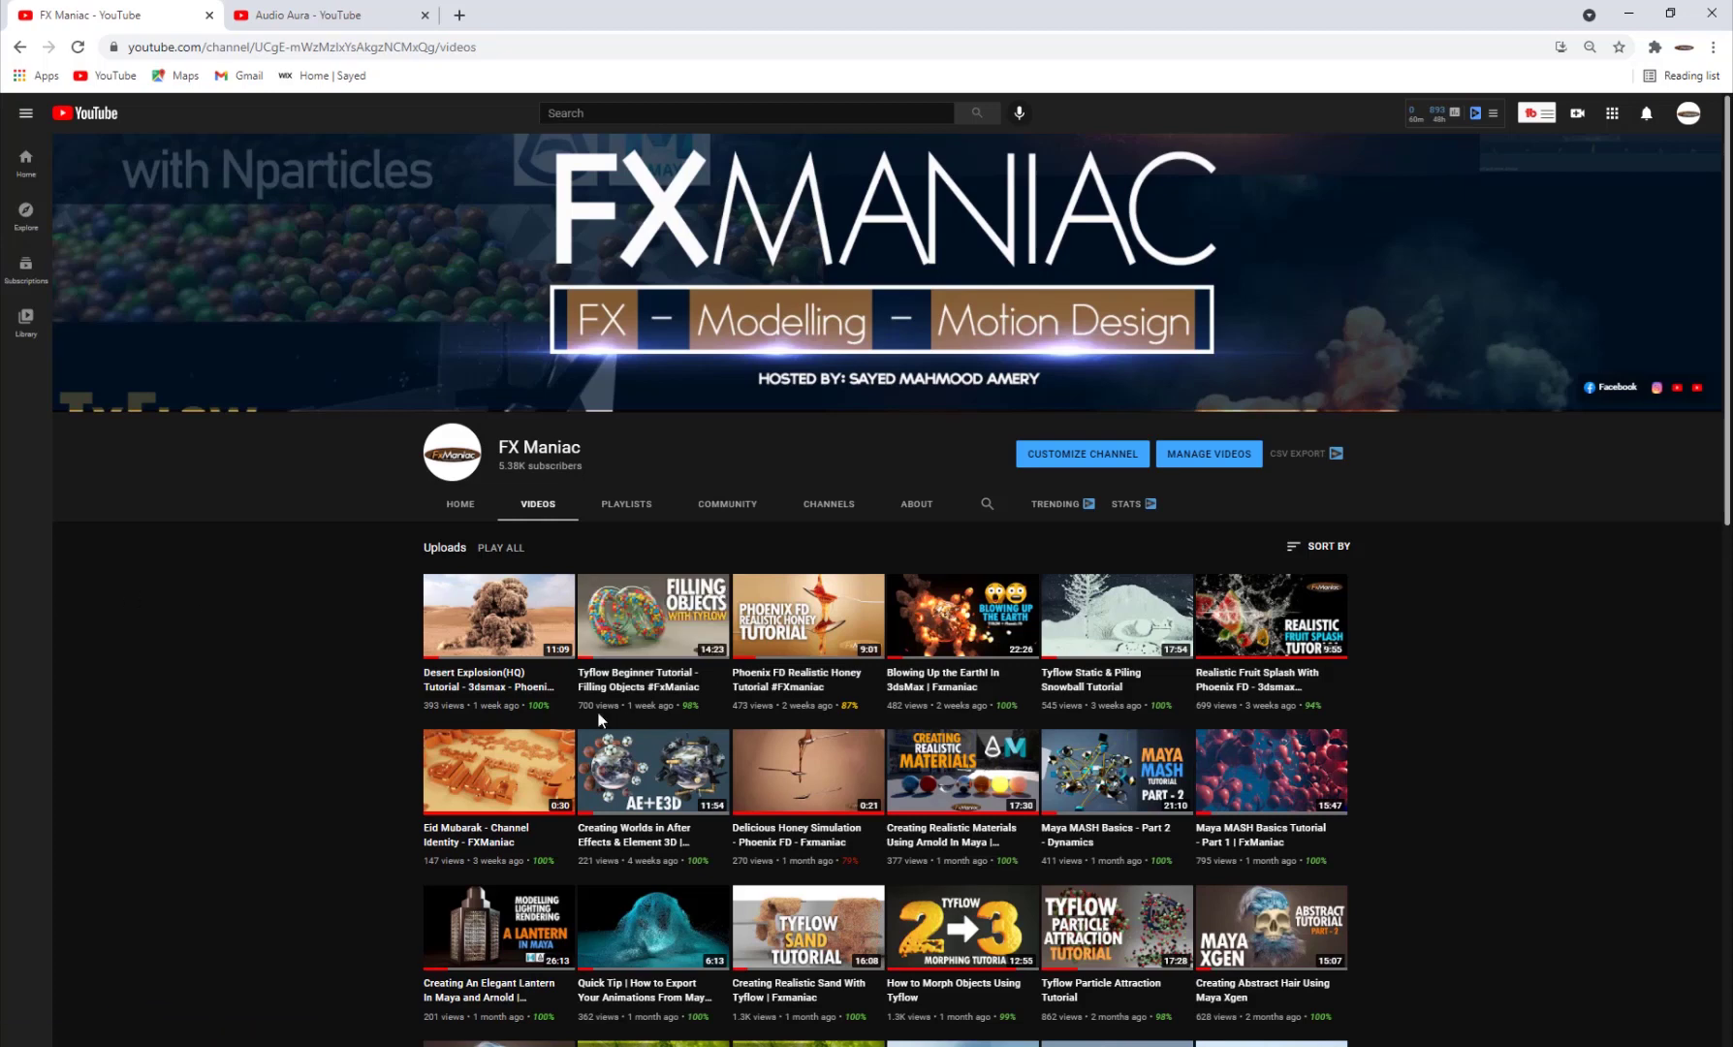
pyautogui.moveTo(581, 715)
pyautogui.click(308, 15)
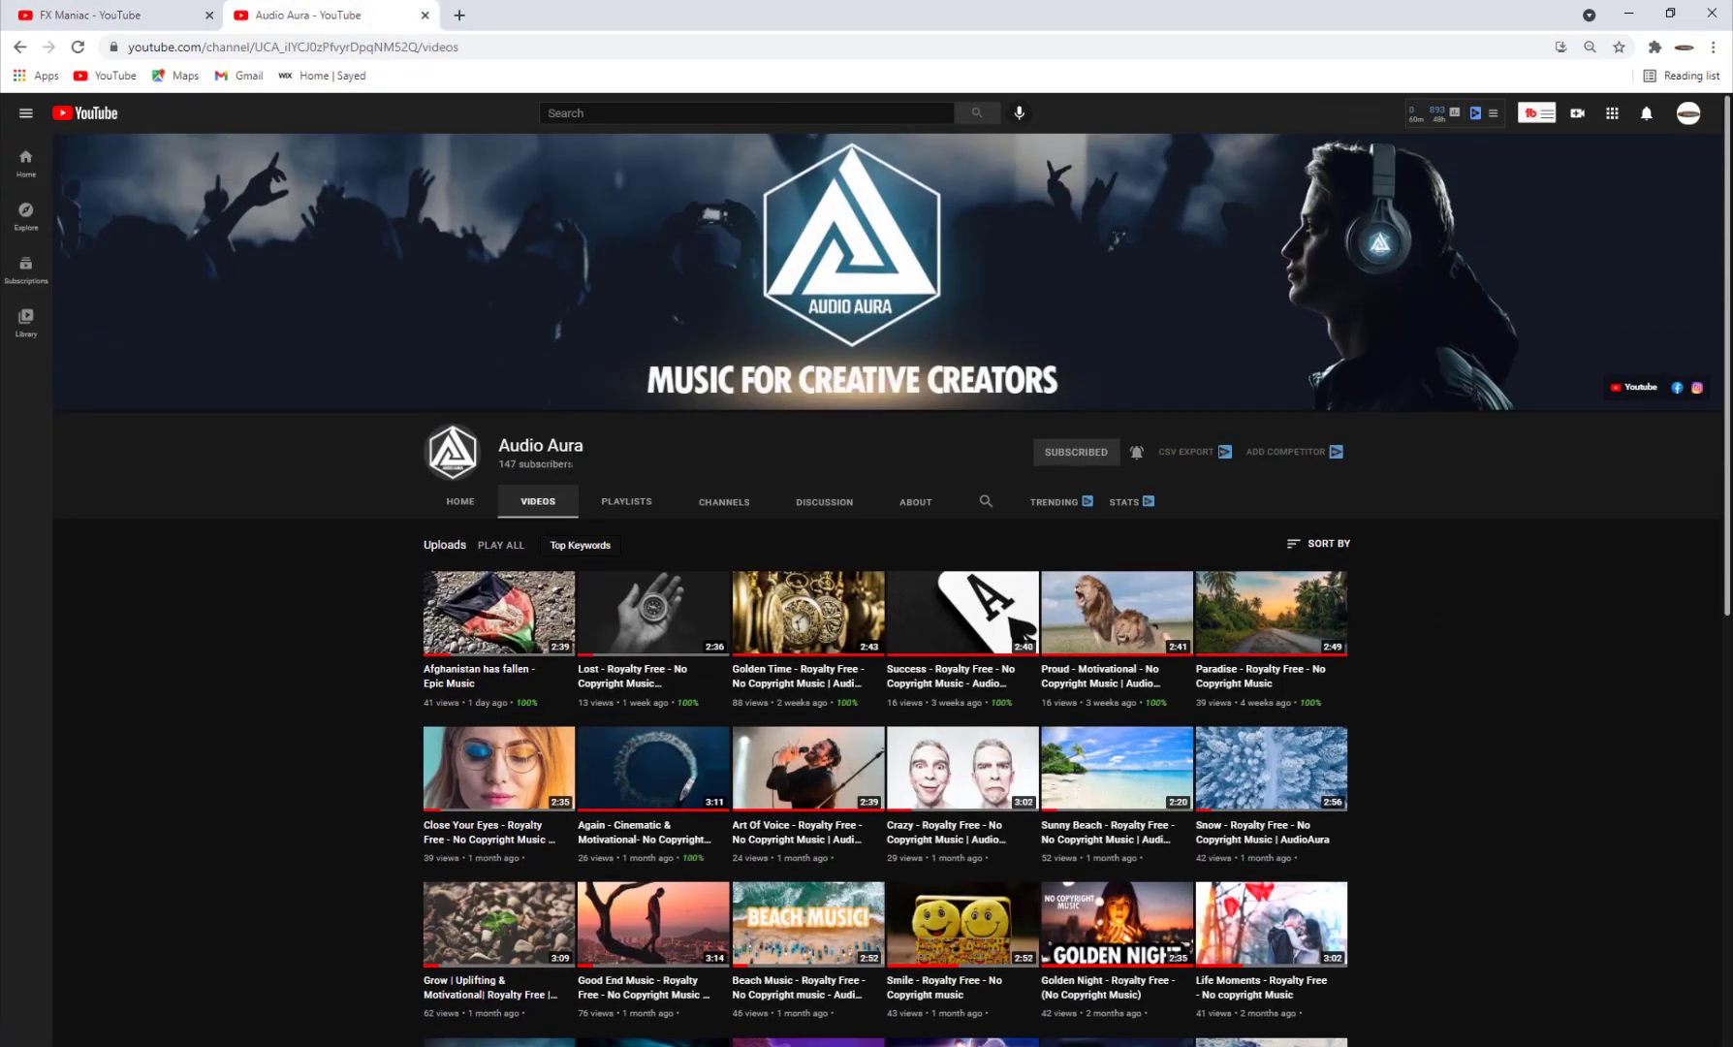
pyautogui.scroll(-3, 582, 560)
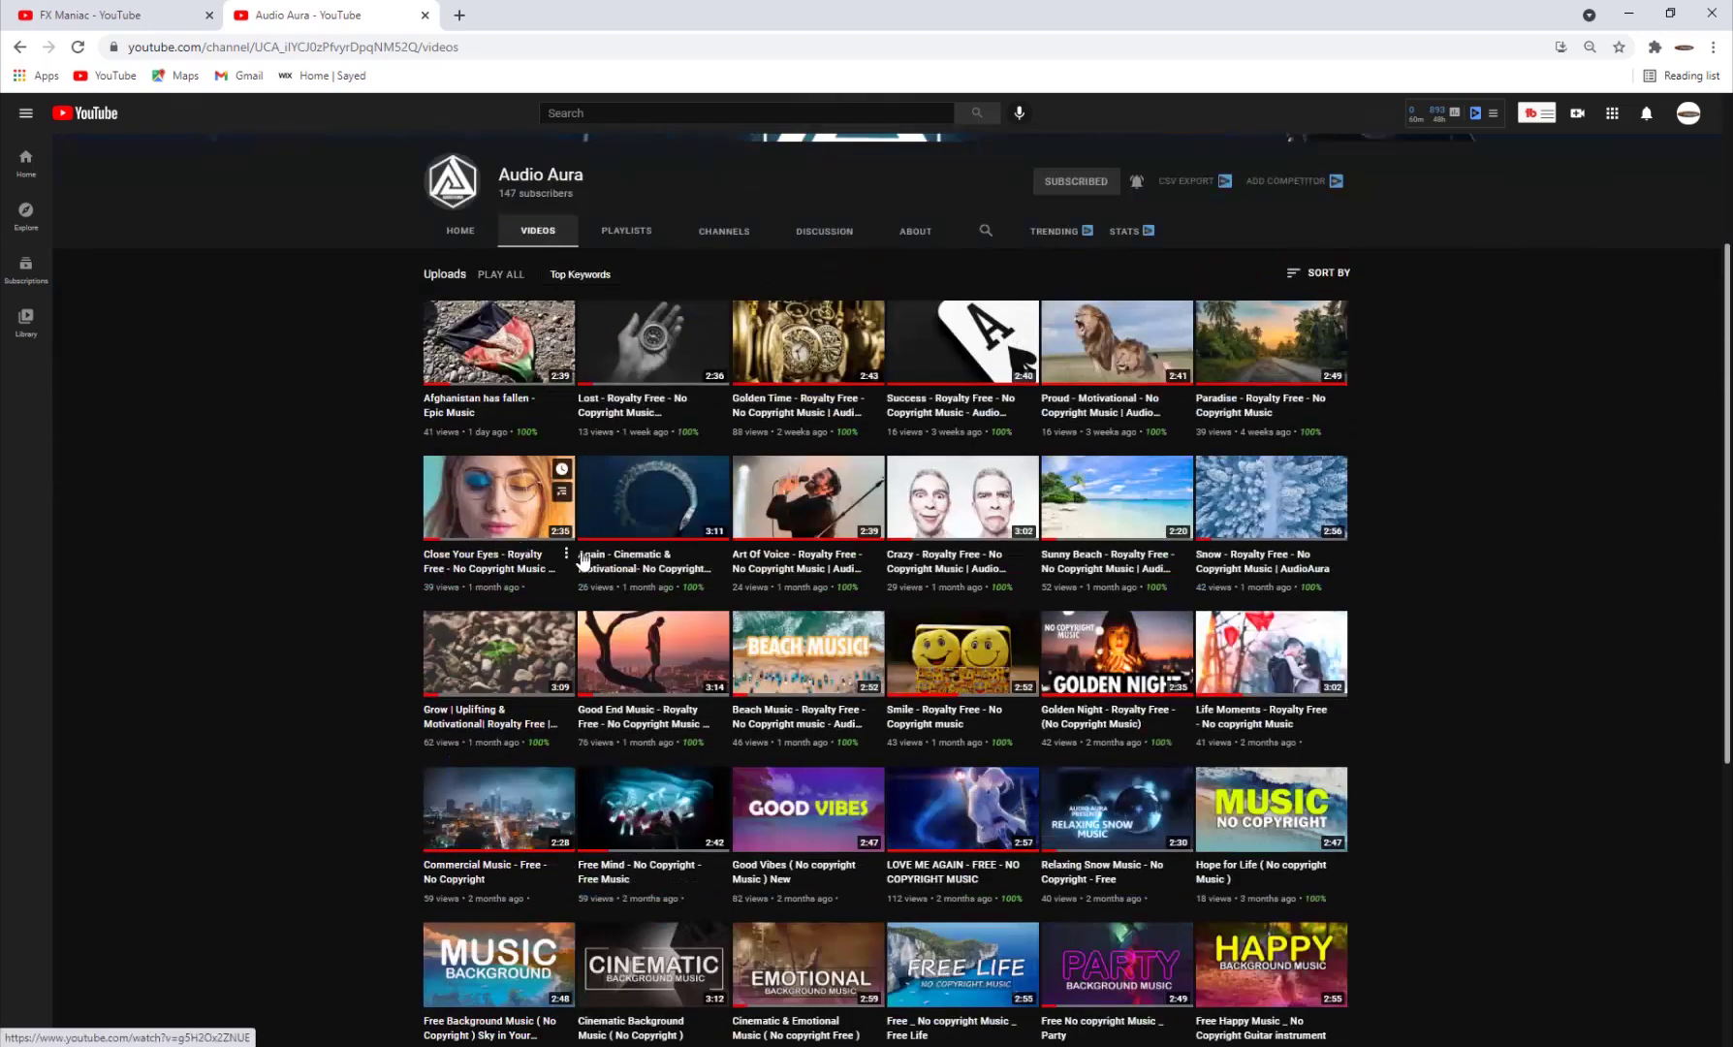
pyautogui.scroll(3, 582, 561)
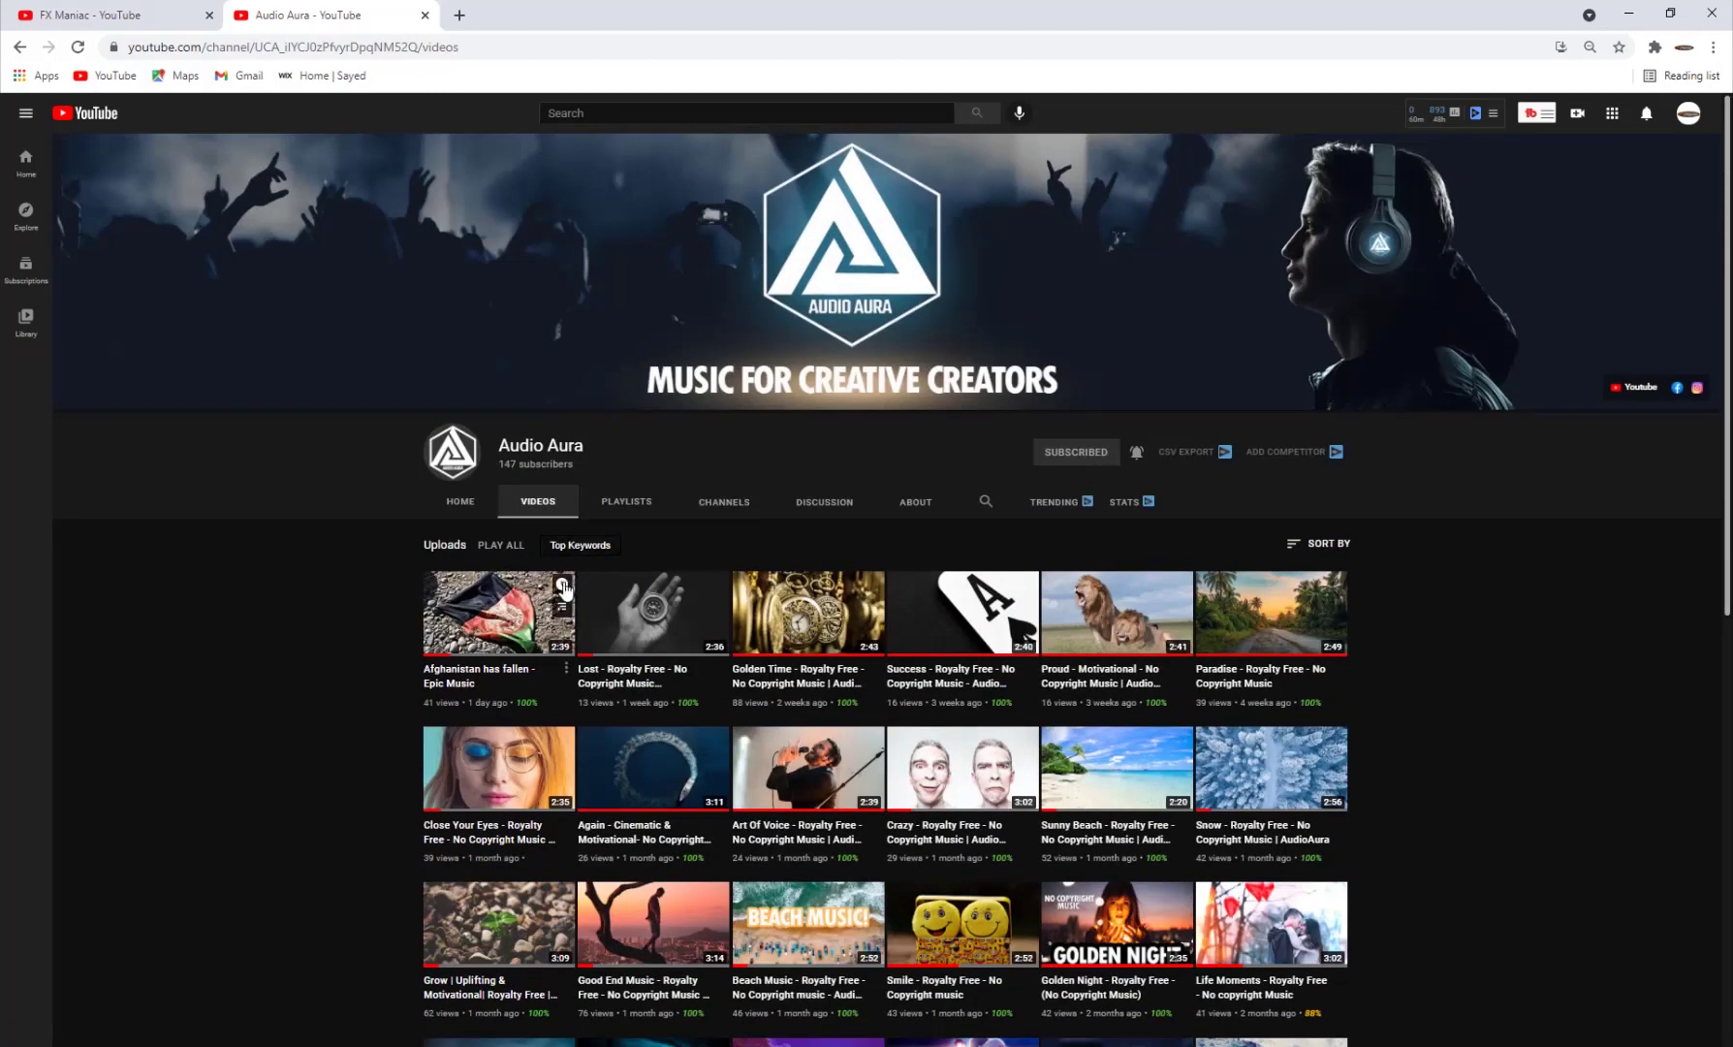
pyautogui.click(135, 8)
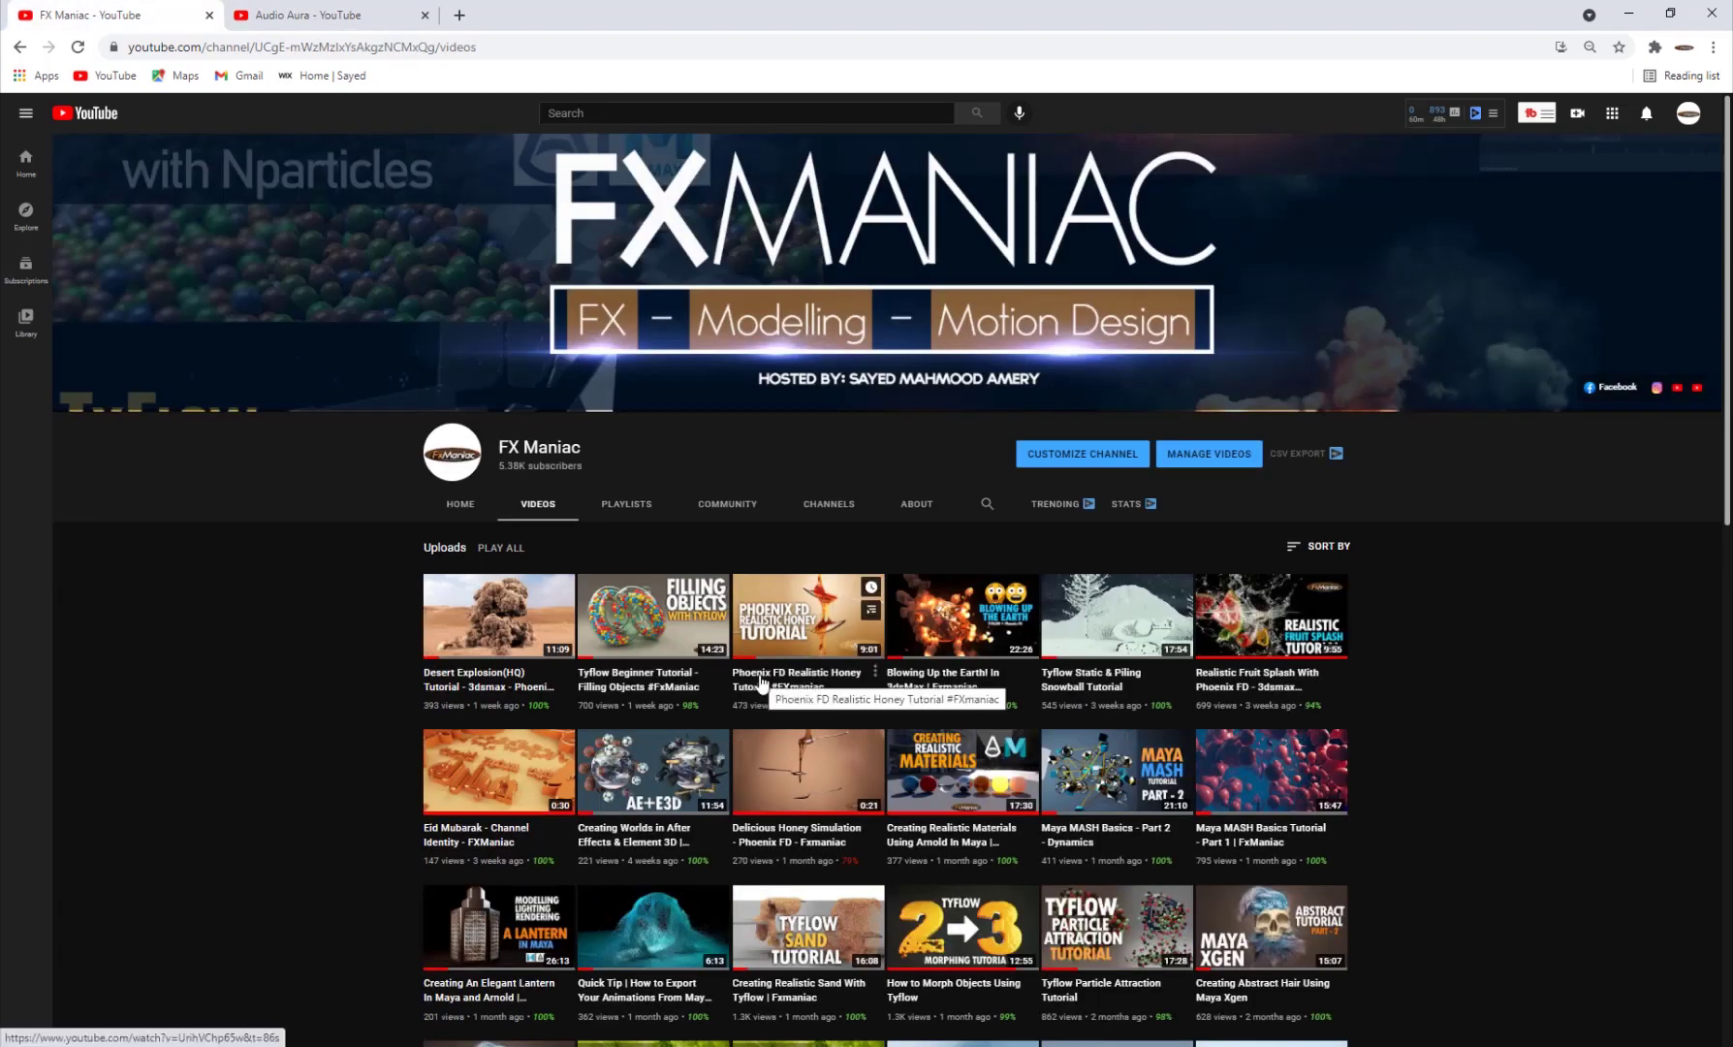